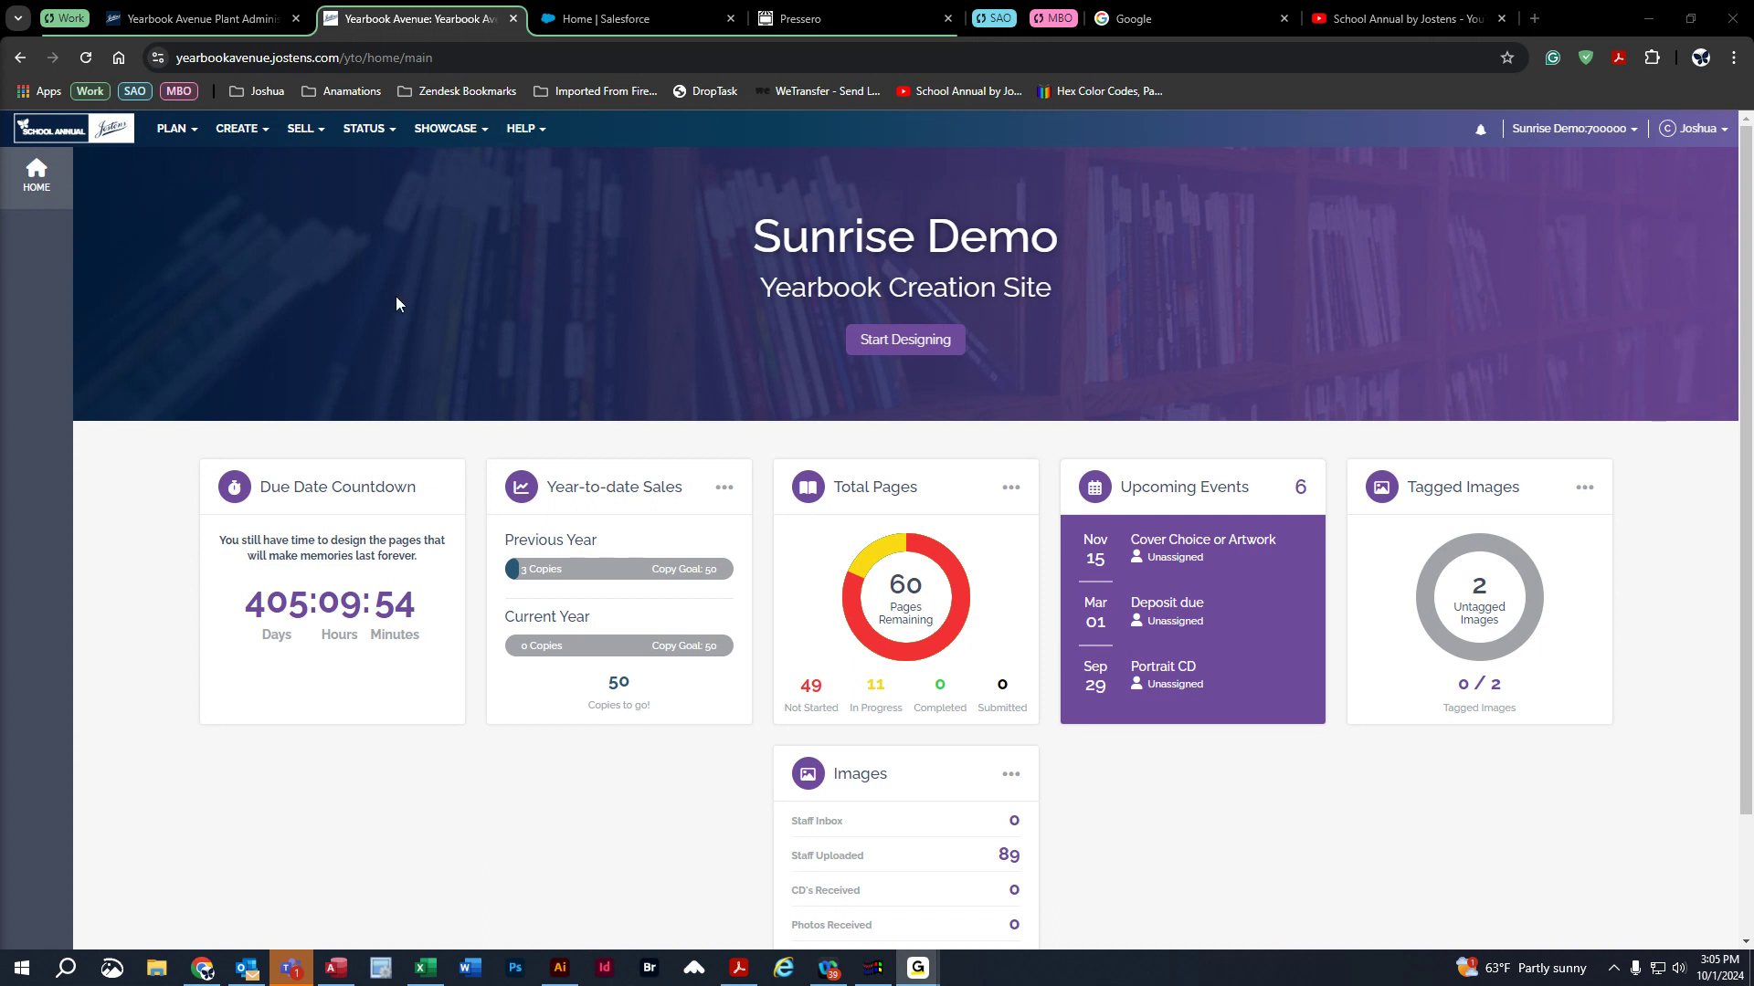
- Open the Adkins-5 portrait category in the Image Library and generate its PDF proof sheet
left_click(240, 134)
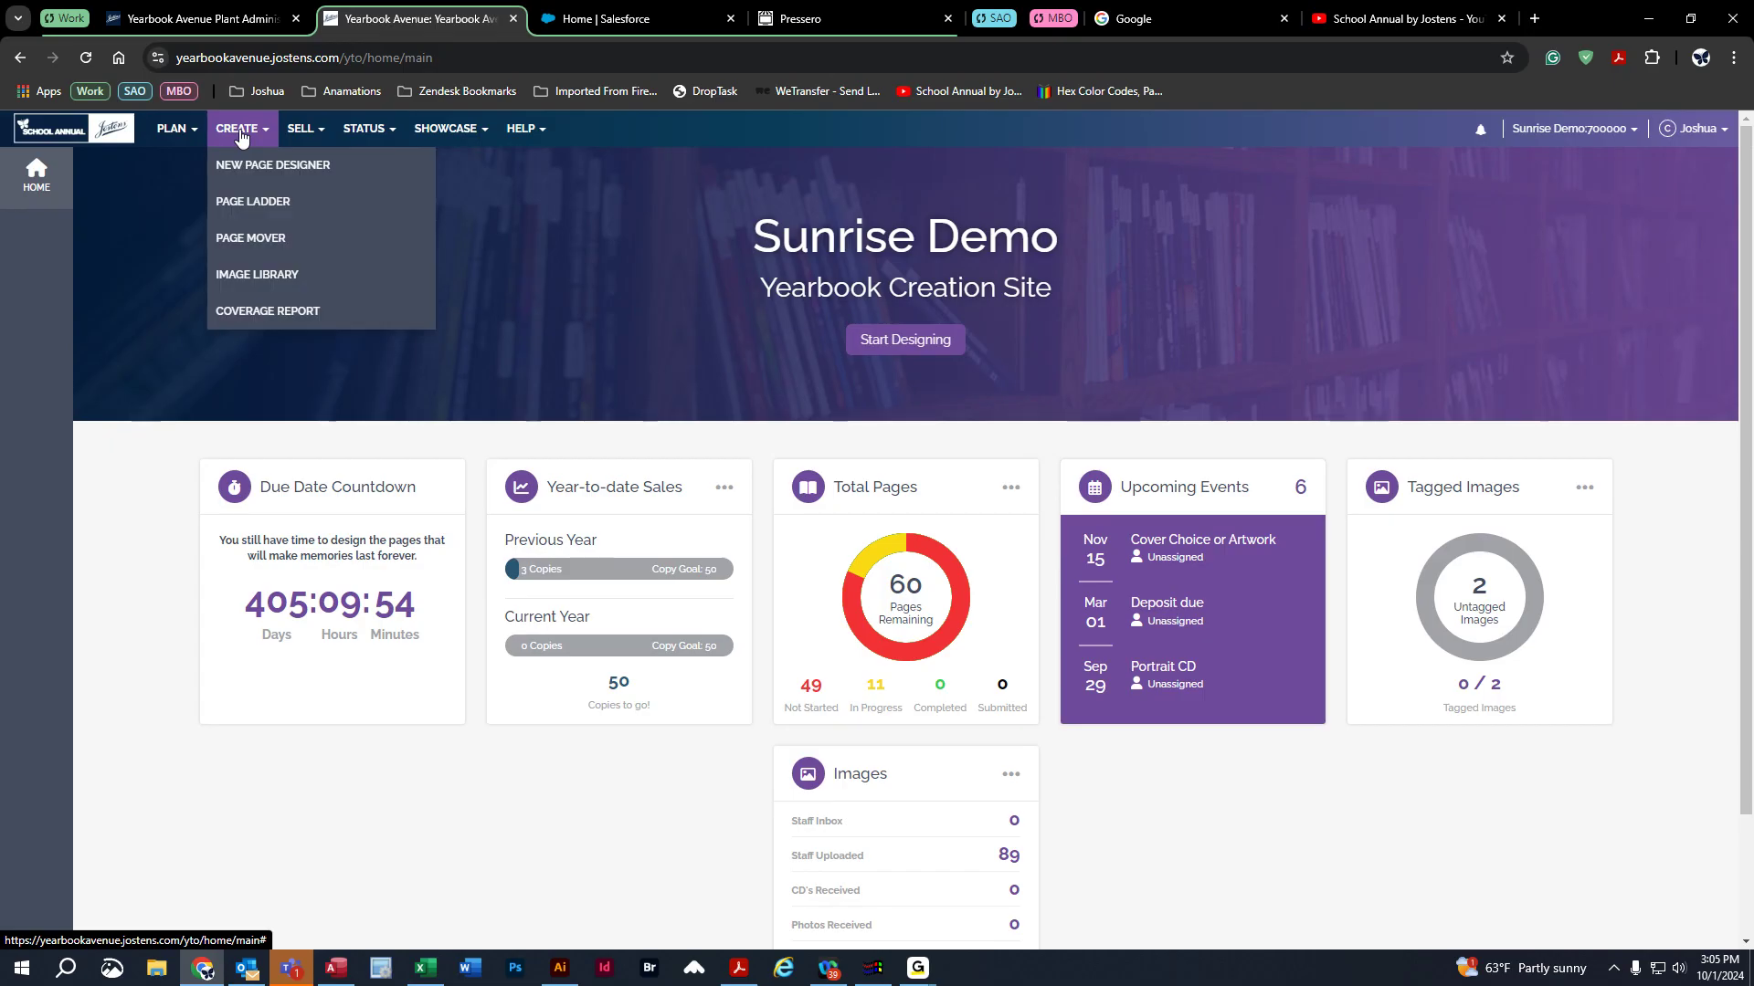
left_click(255, 277)
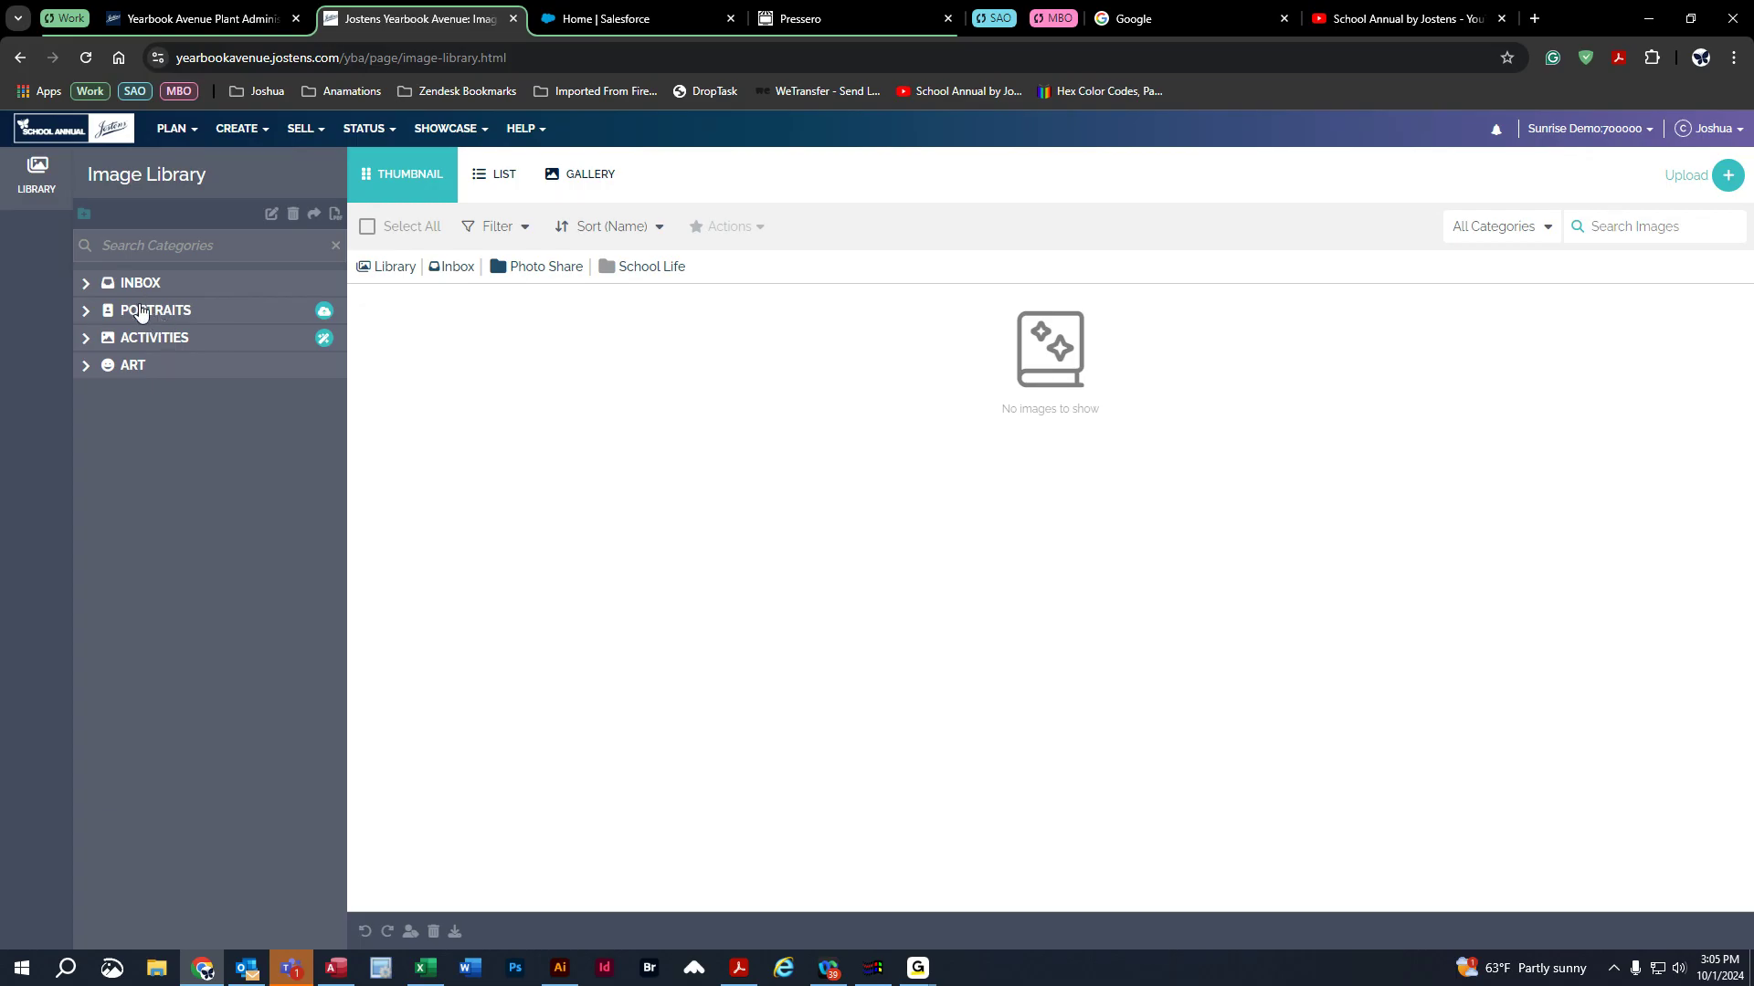
left_click(86, 316)
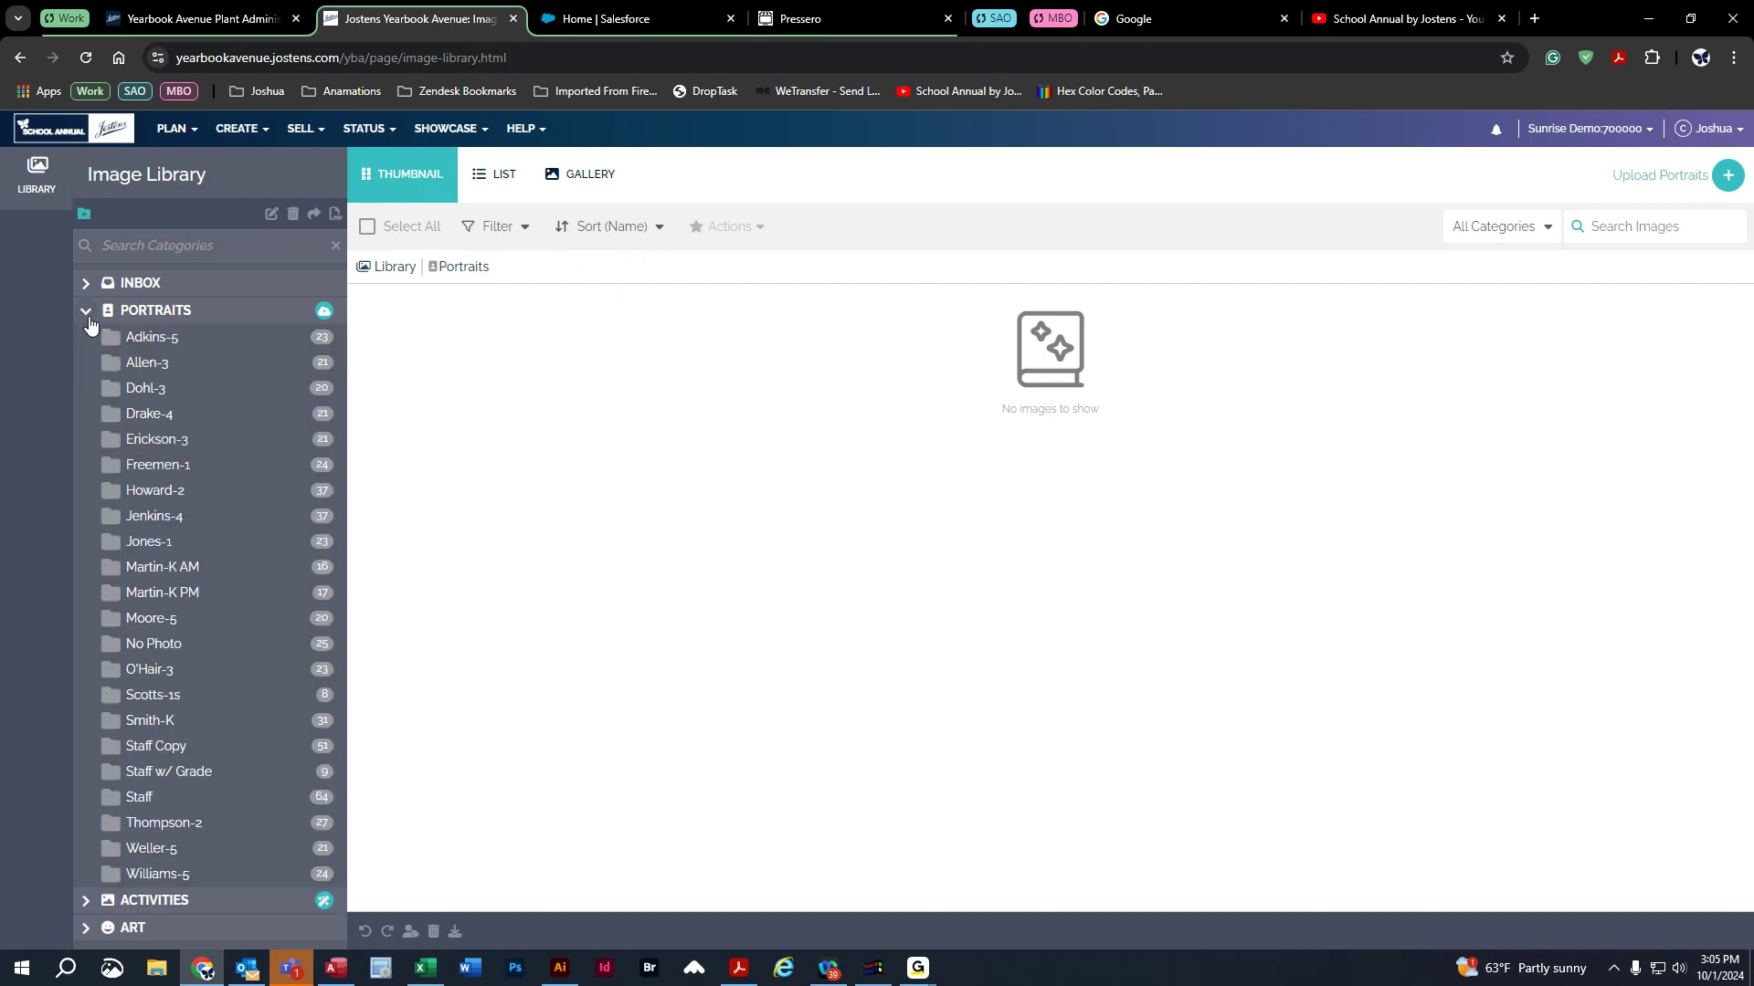
left_click(145, 340)
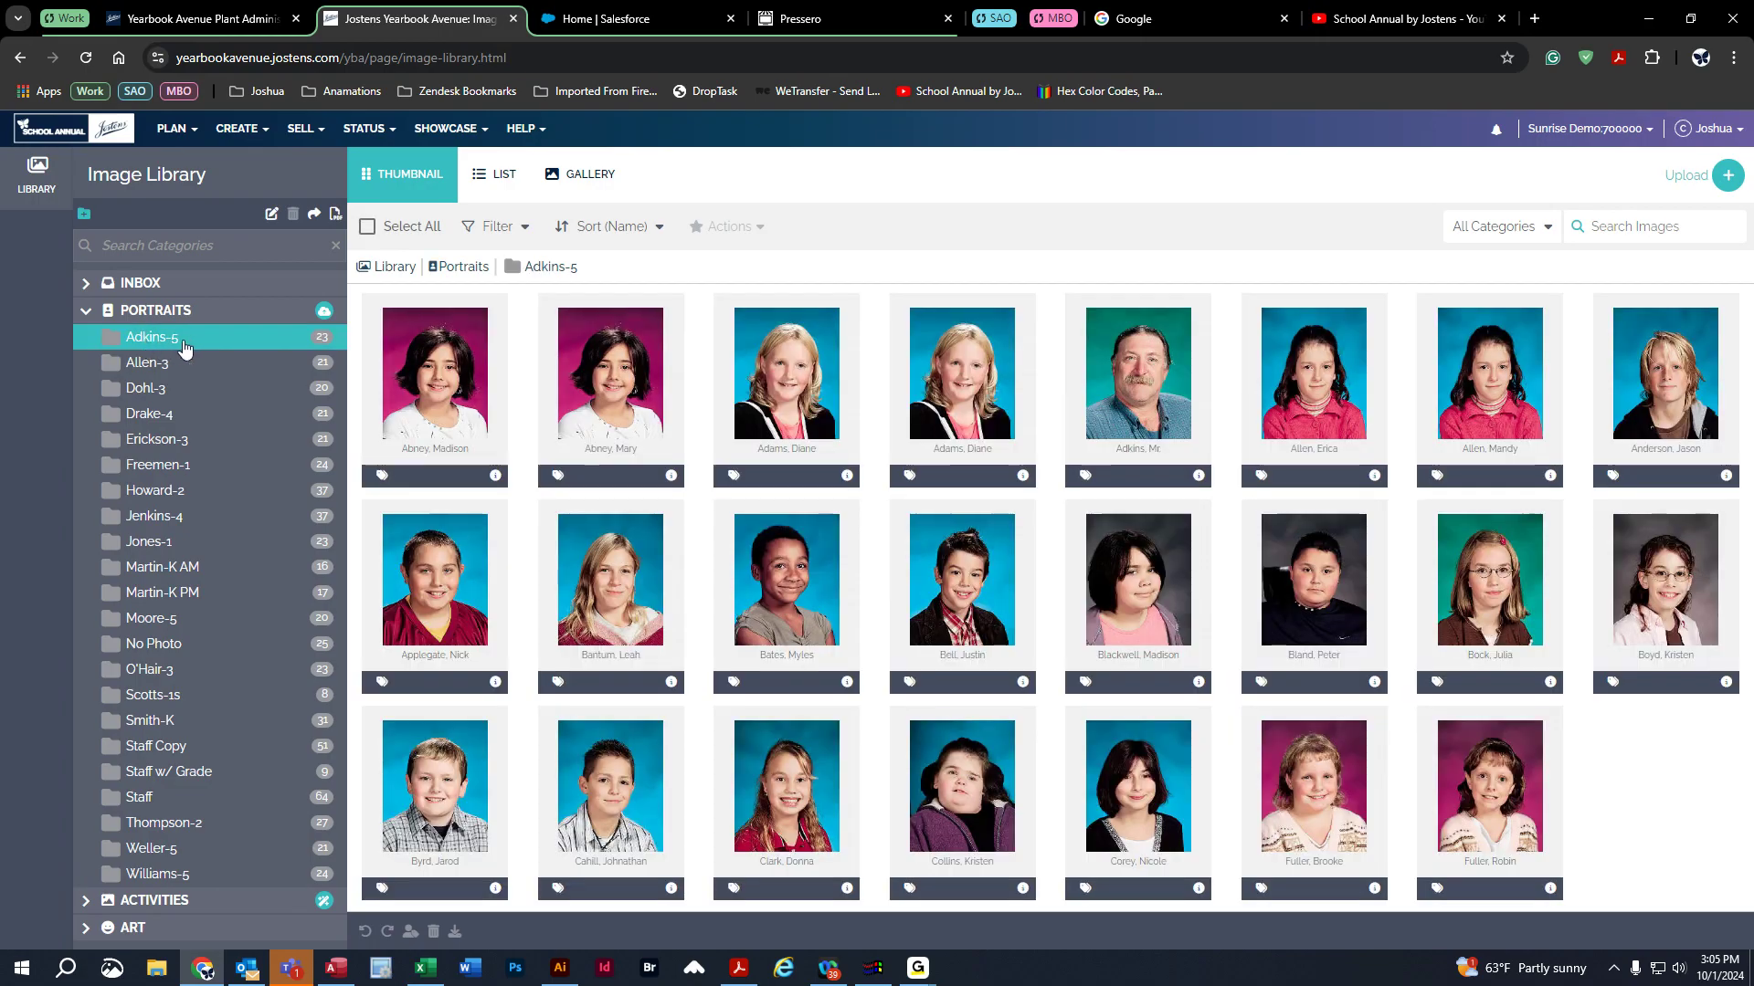
left_click(335, 217)
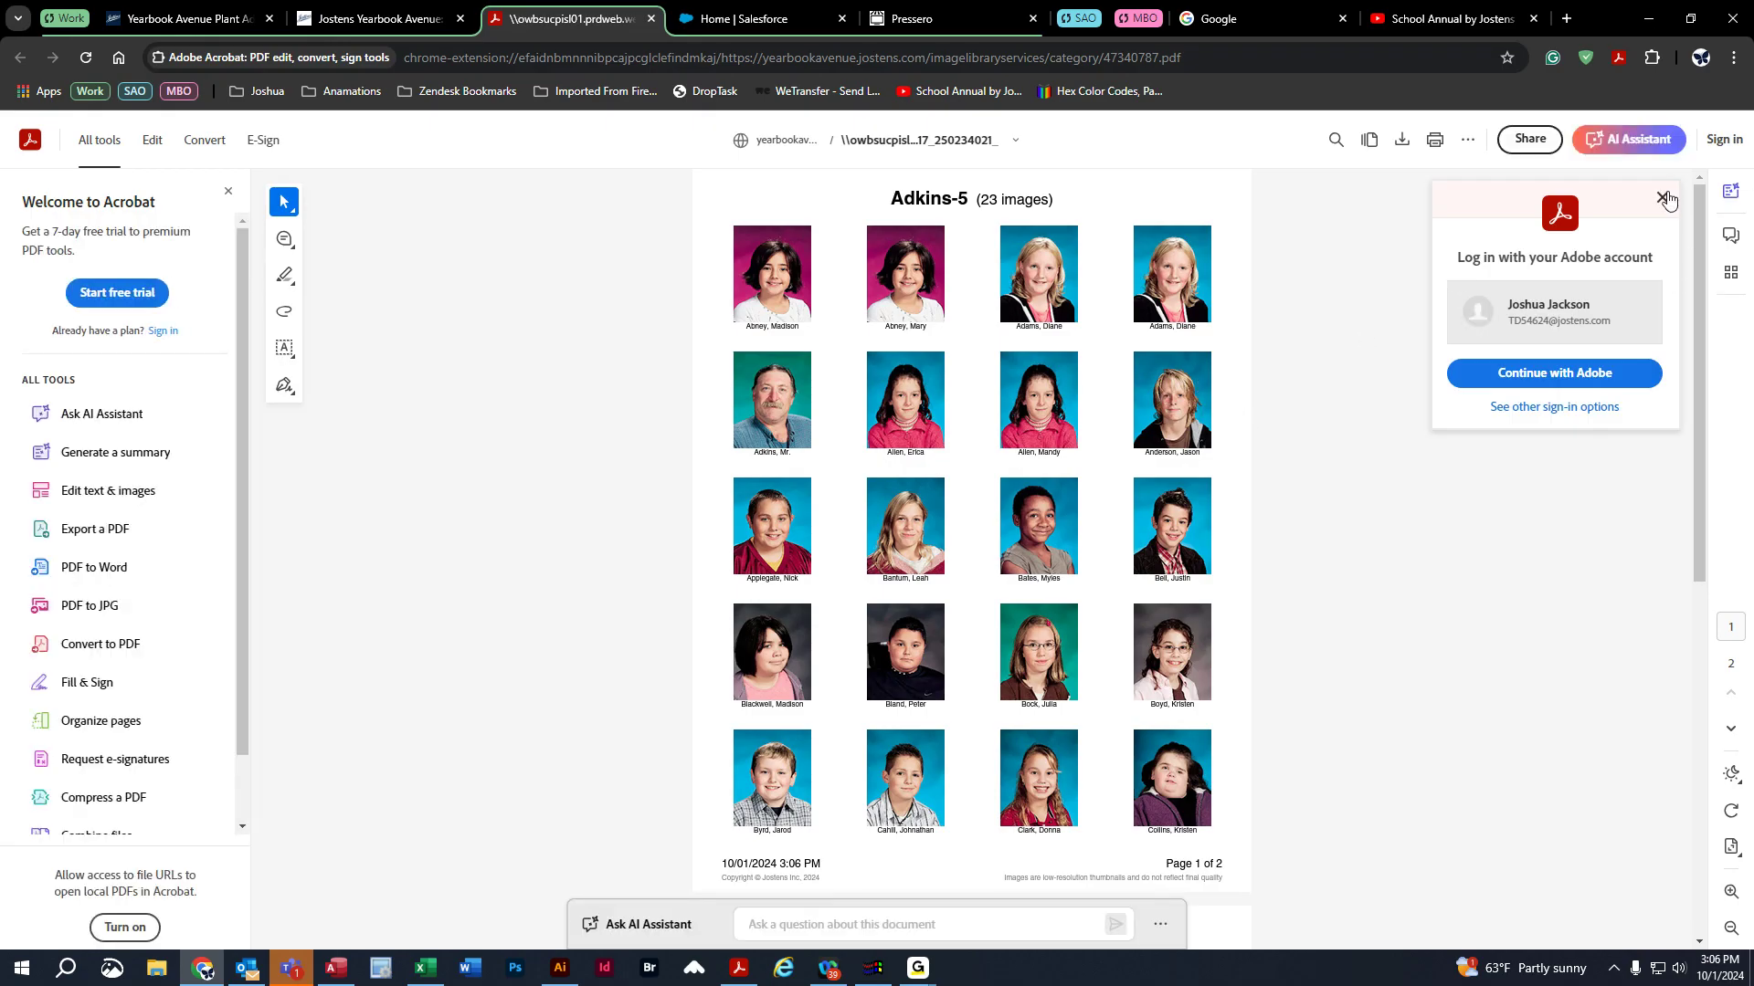
- Review the portraits and printed names on both pages of the Adkins-5 PDF, and close it
left_click(1664, 199)
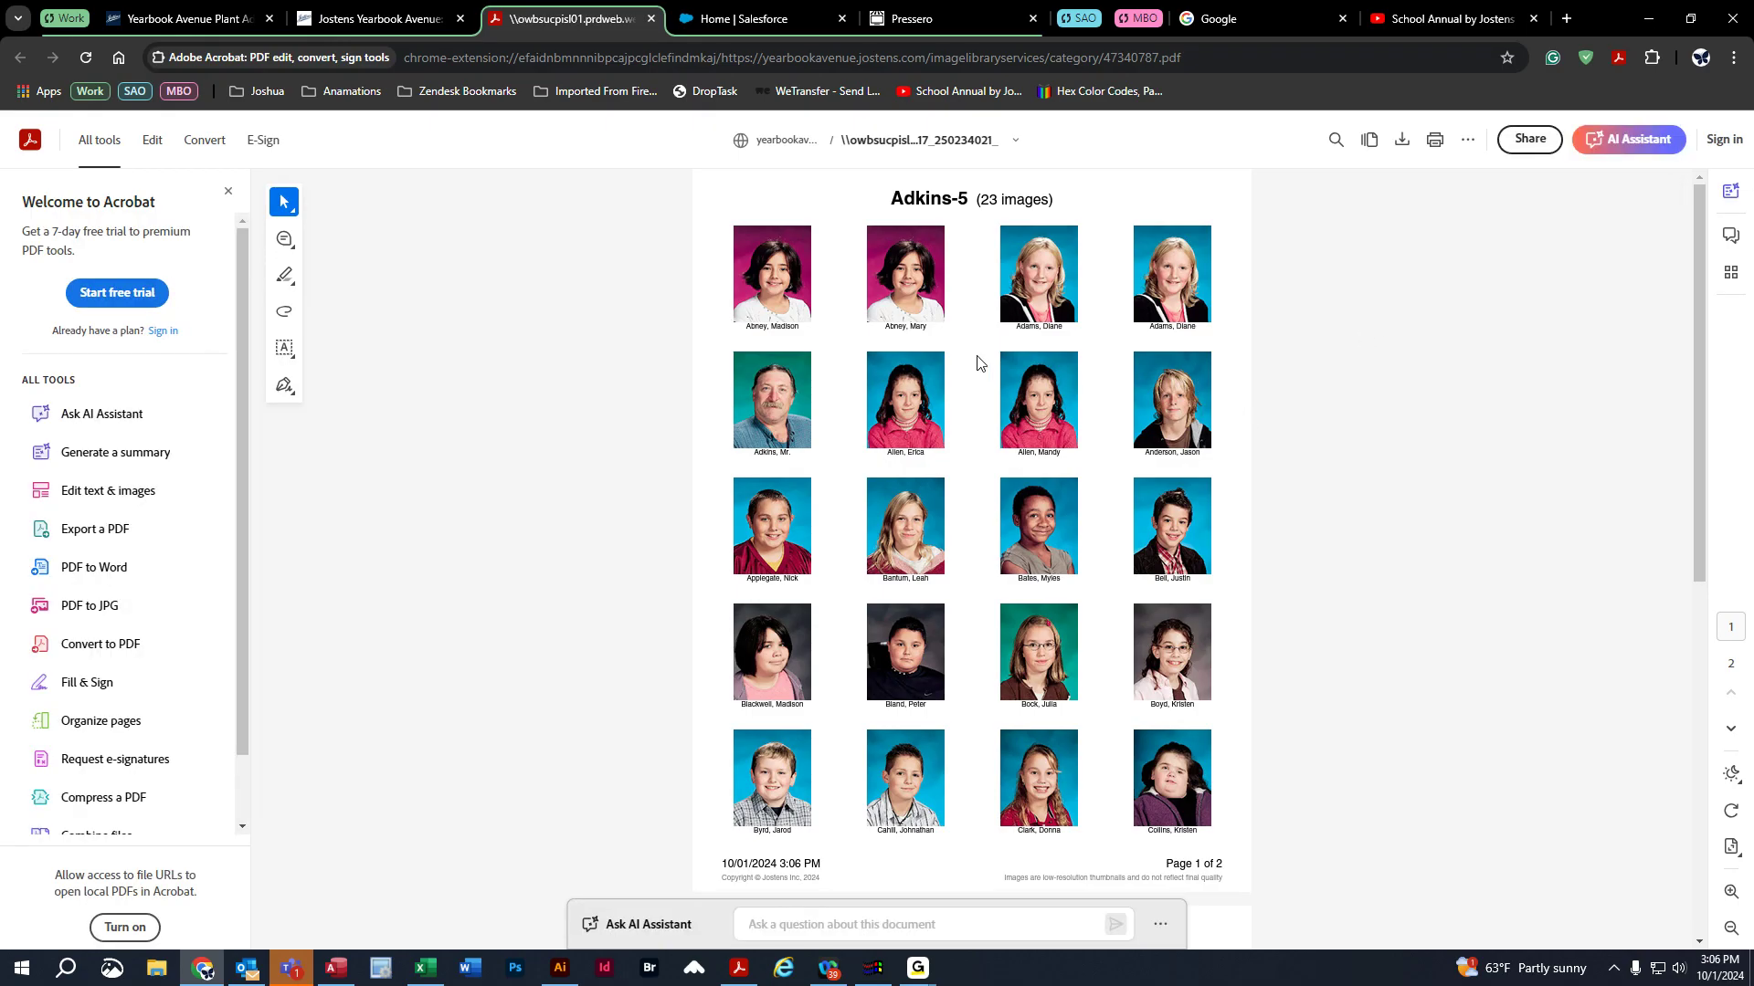
scroll(986, 499, "down", 6)
scroll(1008, 591, "up", 6)
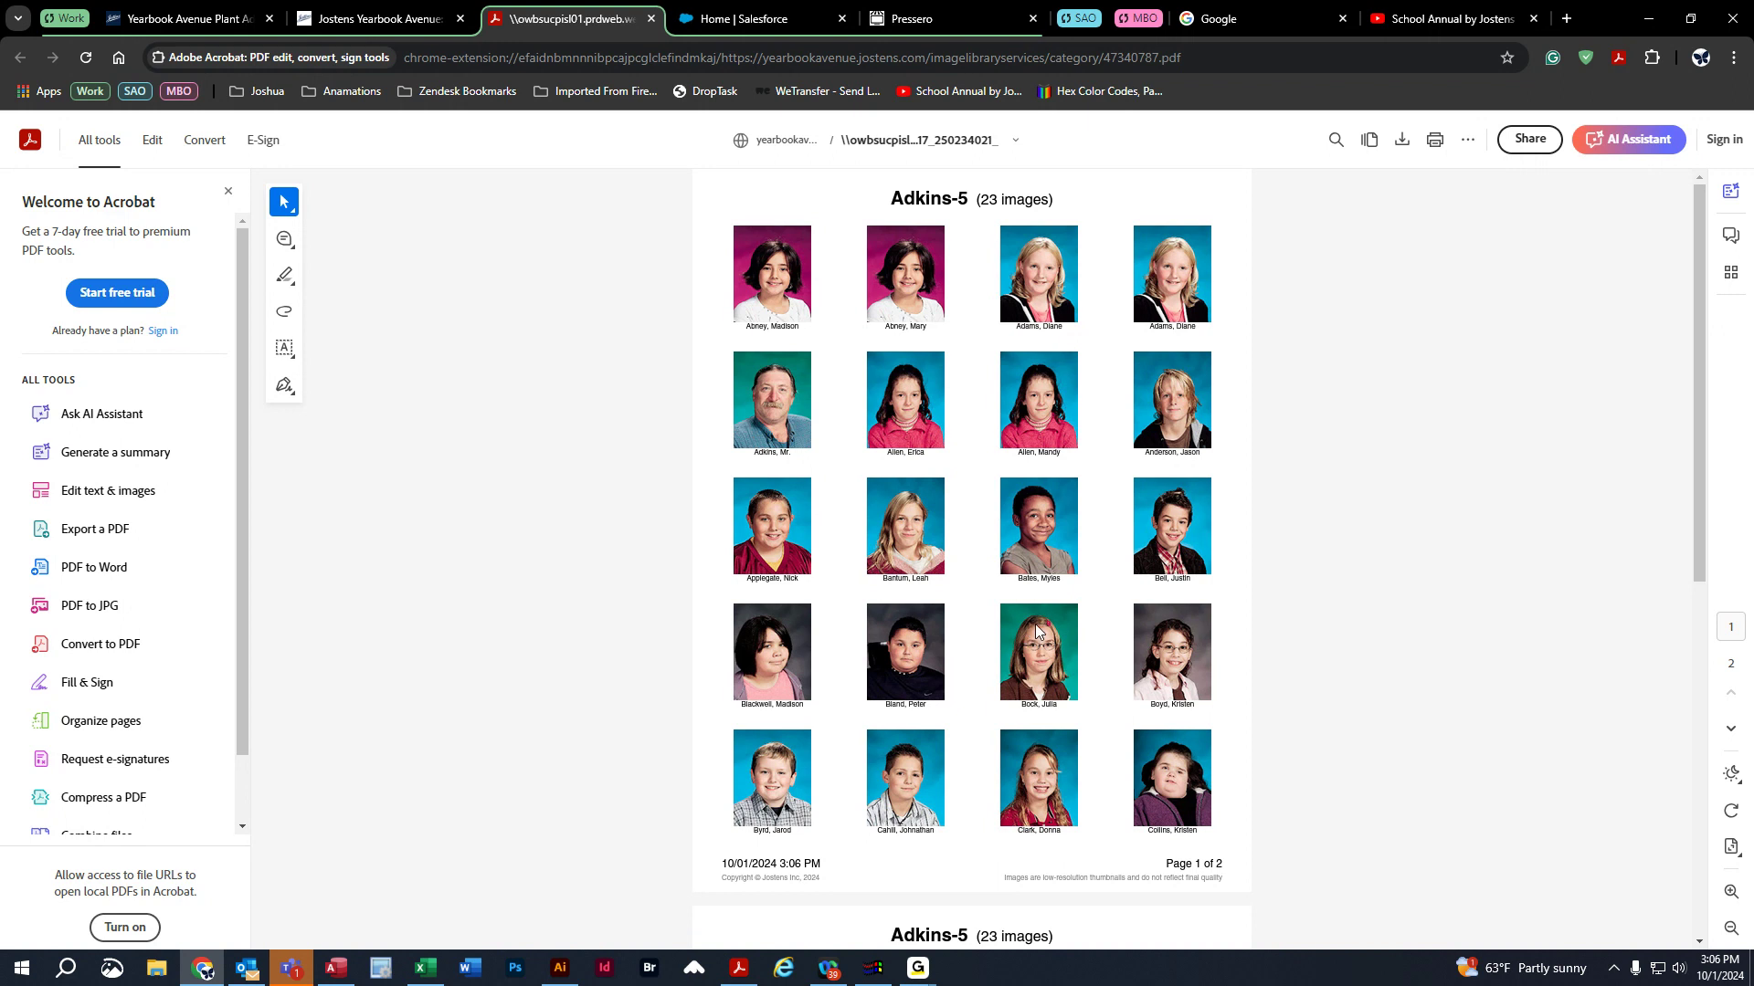
scroll(1021, 636, "down", 4)
scroll(986, 649, "up", 4)
left_click(429, 18)
middle_click(524, 23)
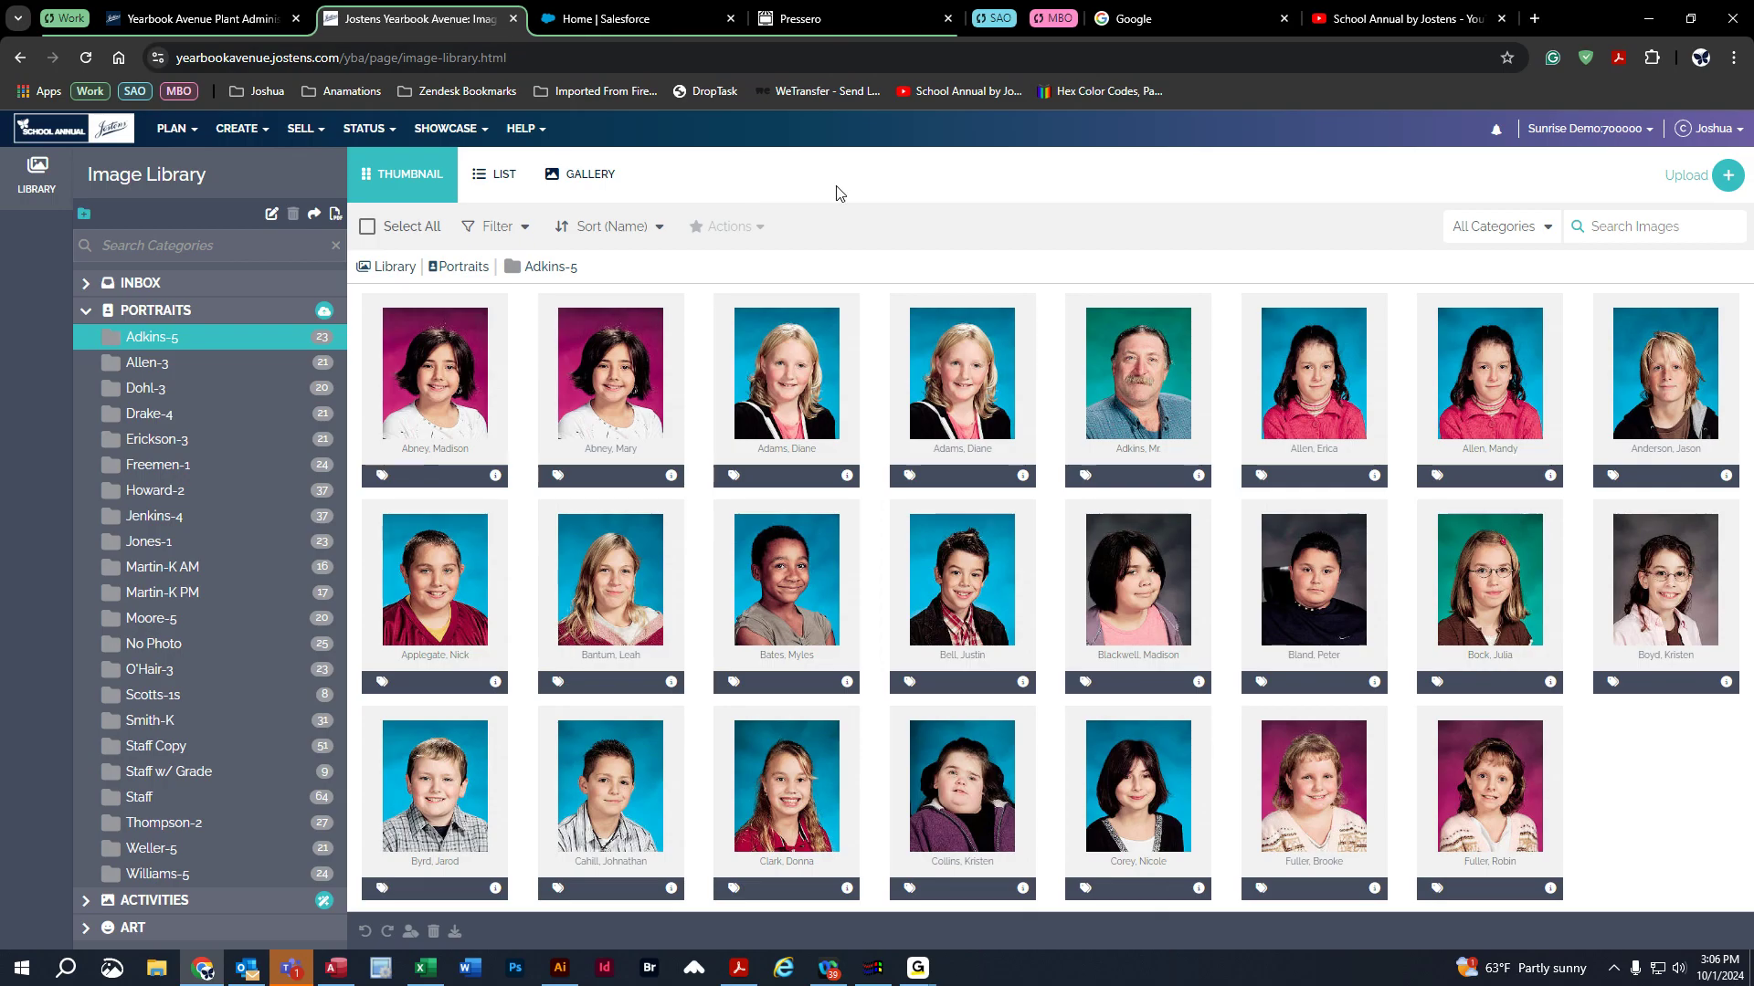
- Open the Coverage Report and look through its list of students
left_click(238, 137)
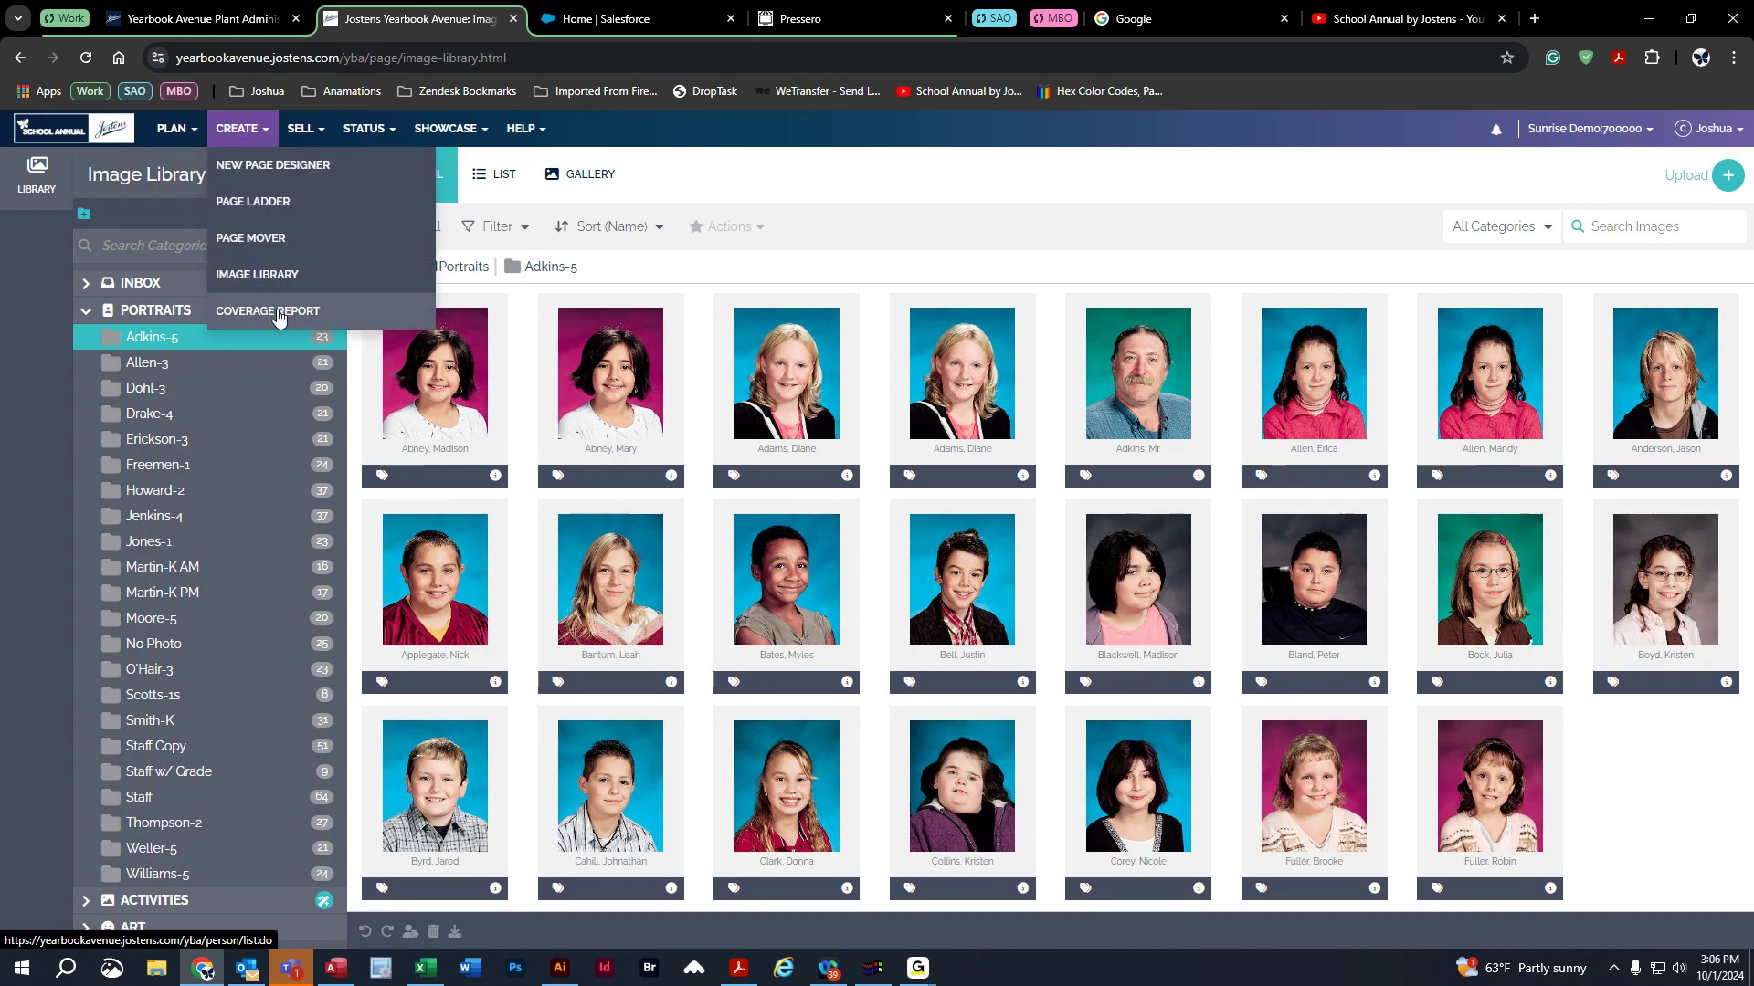
mouse_move(280, 315)
left_mouse_down()
mouse_move(220, 135)
mouse_move(261, 317)
left_mouse_up()
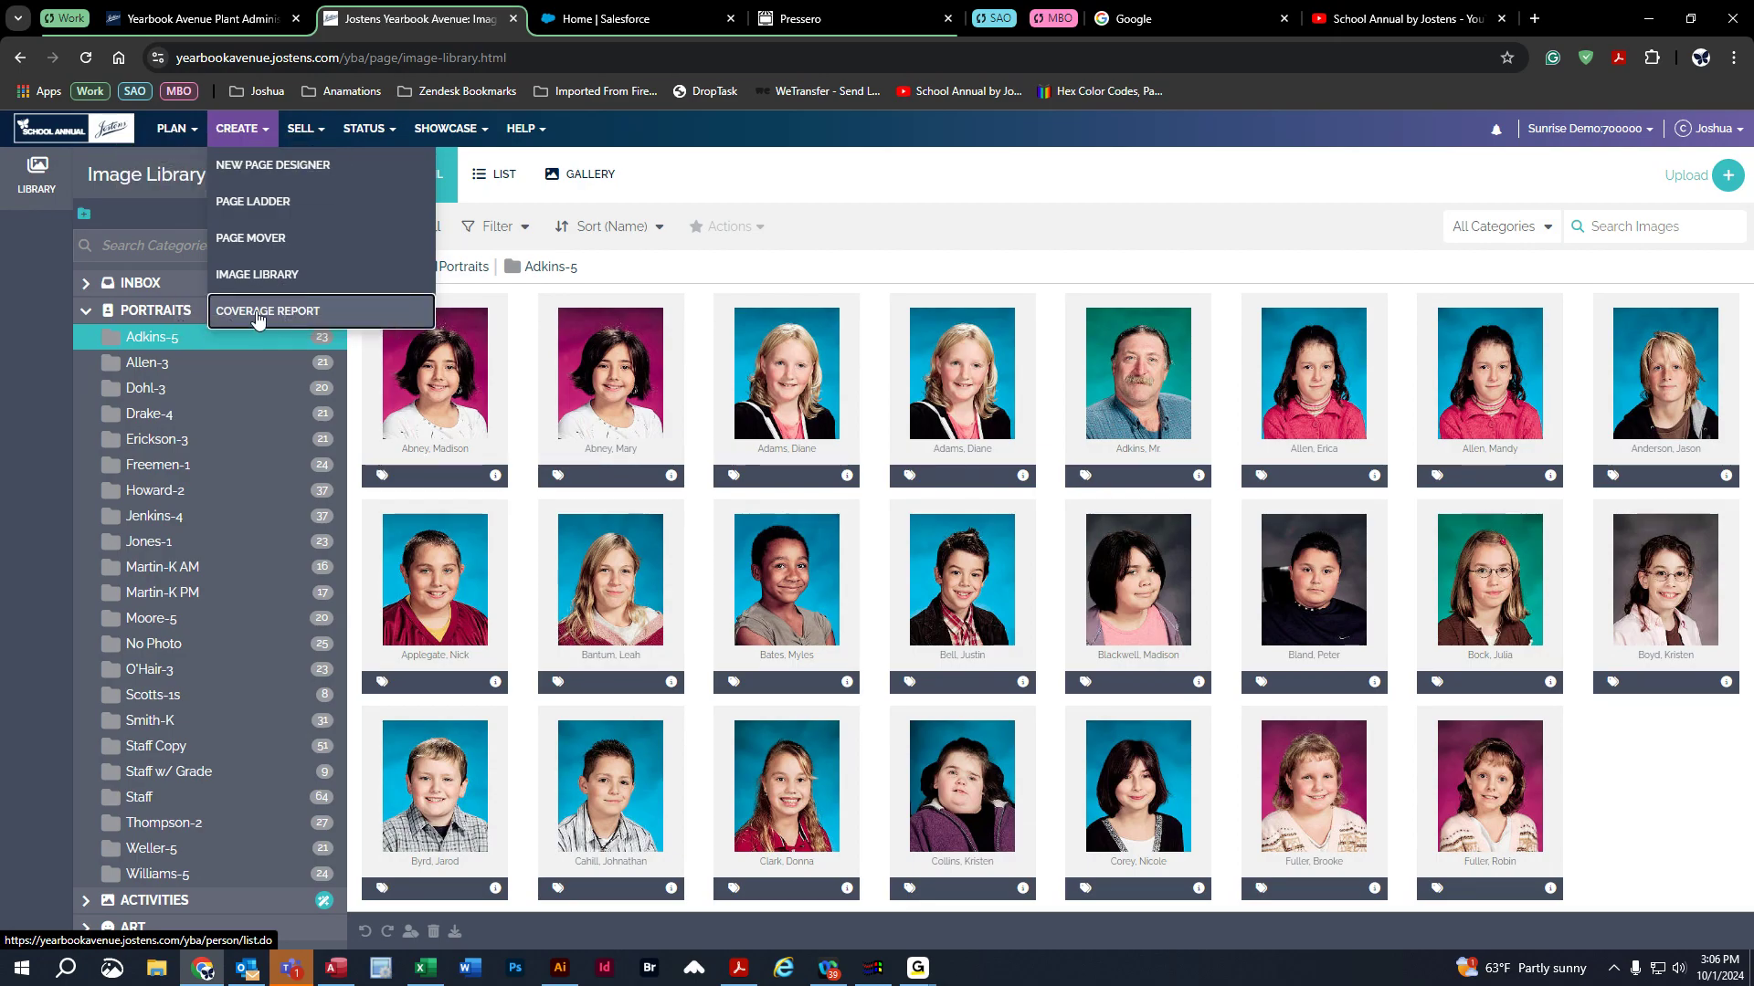
left_click(258, 315)
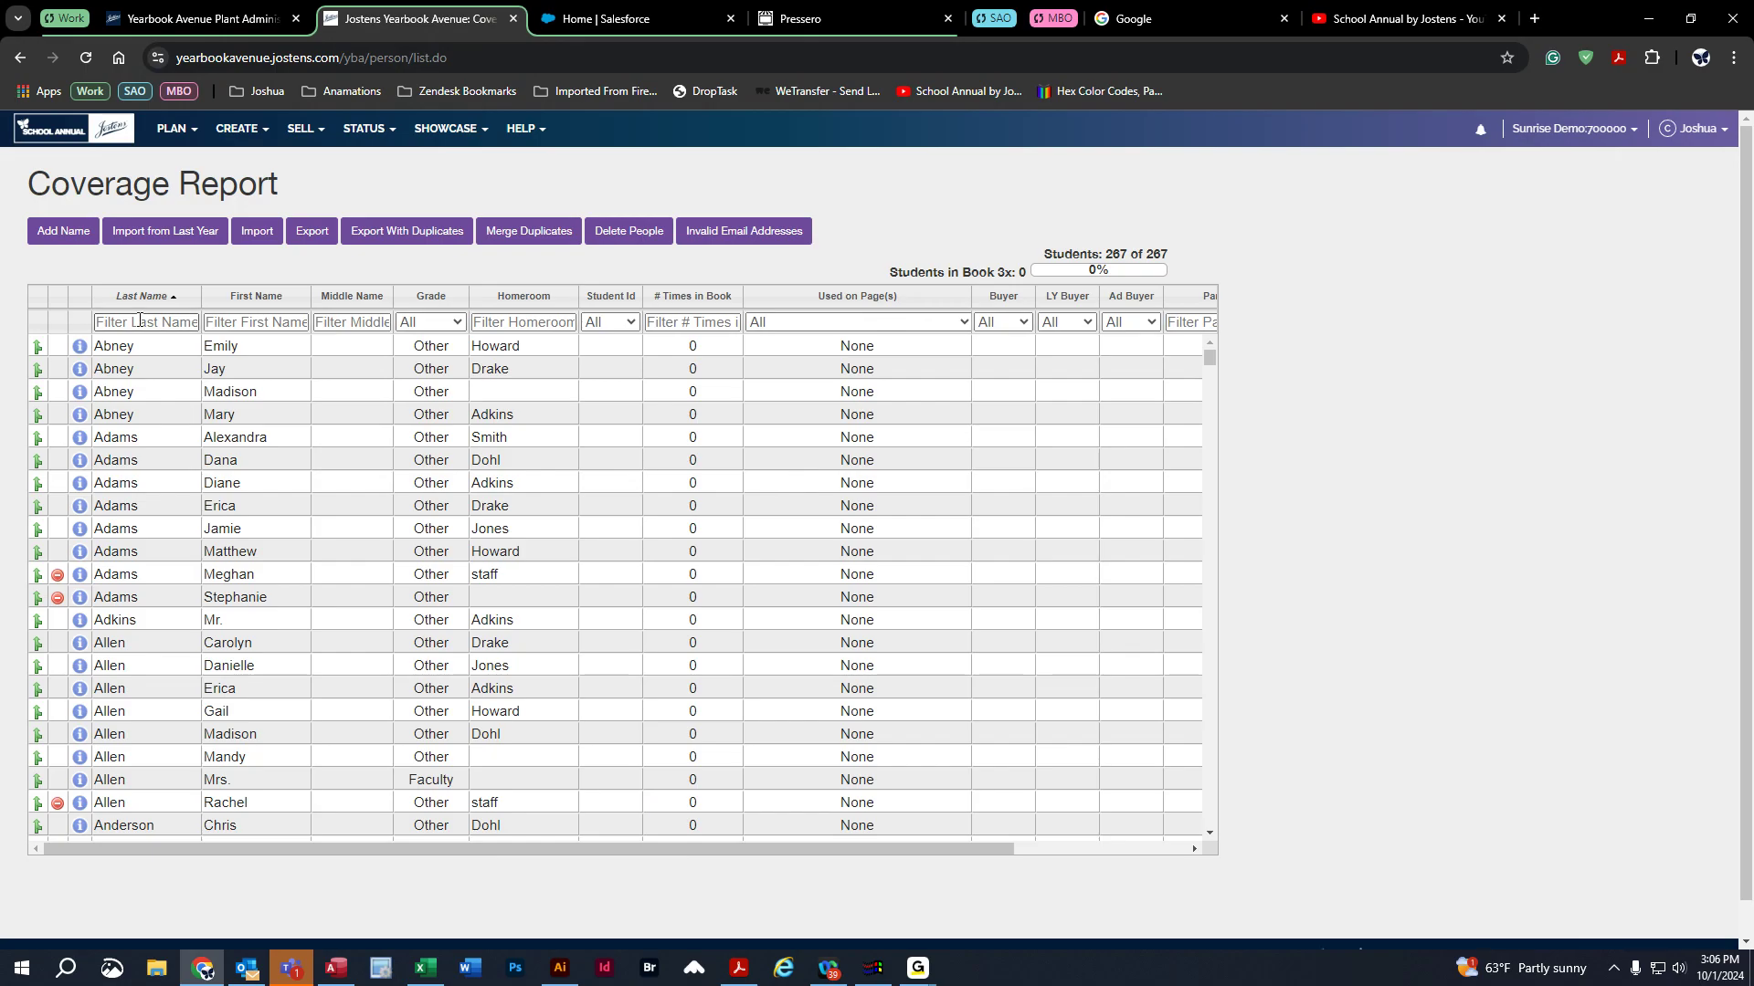
scroll(178, 429, "down", 2)
scroll(193, 505, "down", 10)
scroll(195, 523, "down", 5)
left_click_drag(1209, 396, 1209, 350)
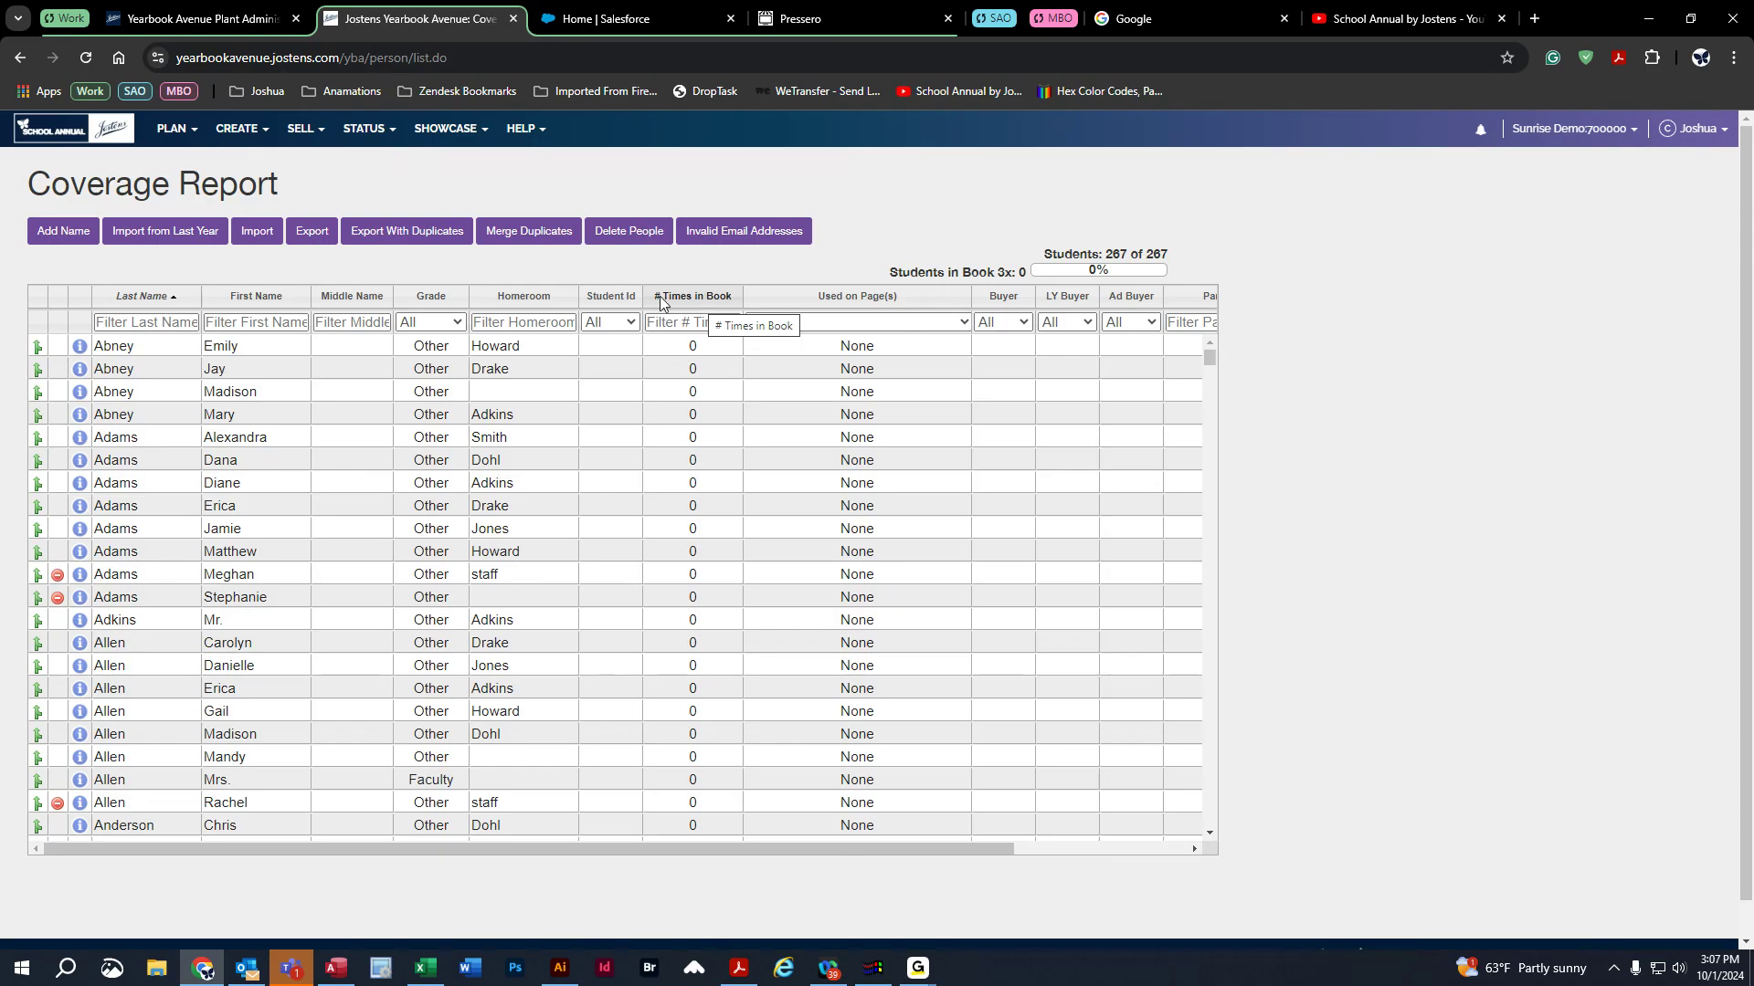
- Sort the students by # Times in Book and by Used on Page(s), and view the first student's details
left_click(696, 297)
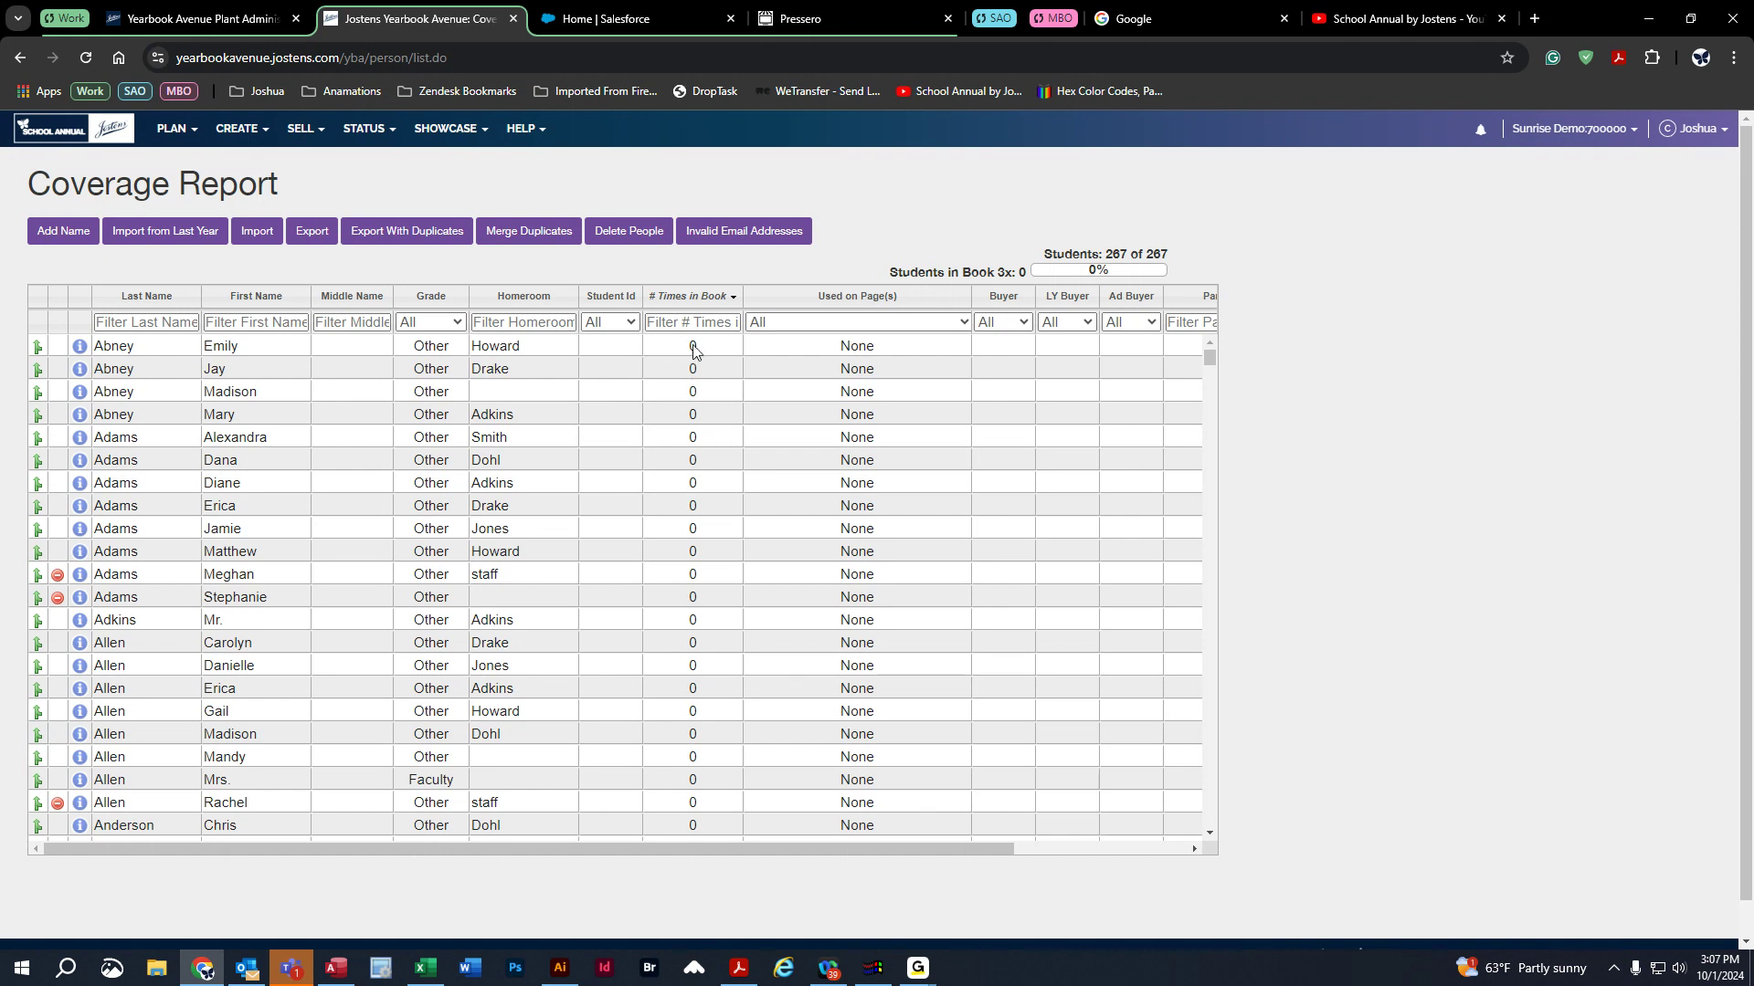
left_click(690, 298)
left_click(839, 298)
left_click(80, 348)
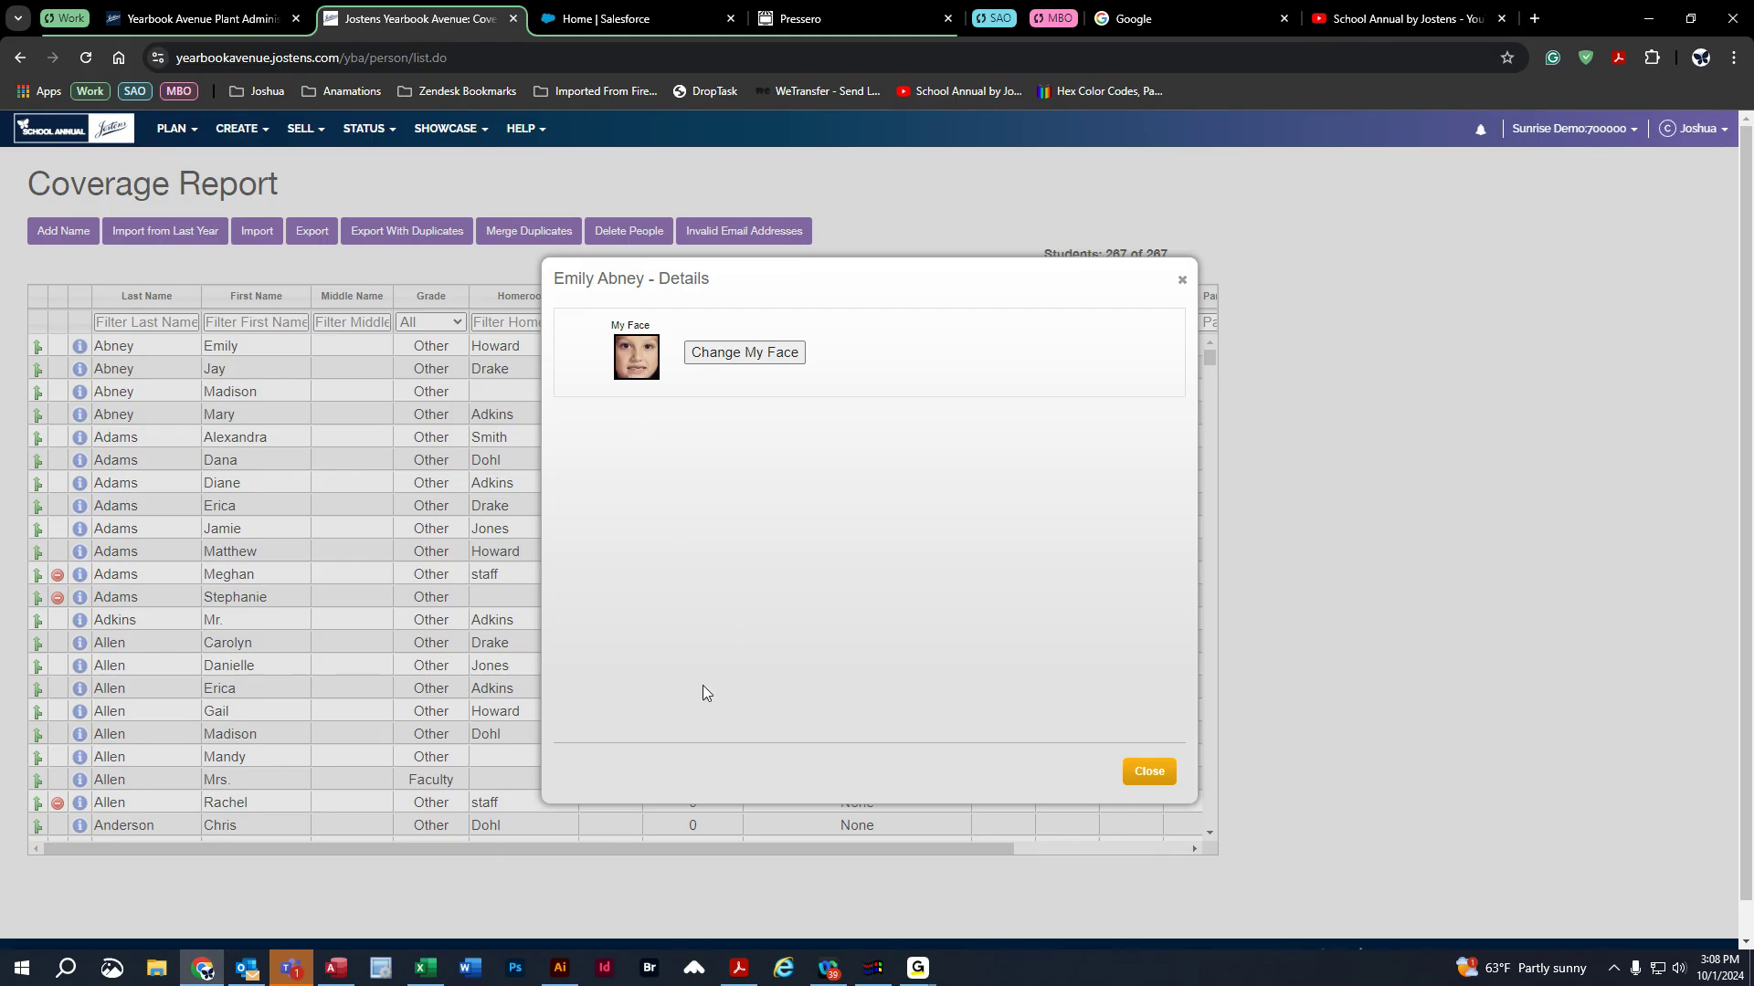
left_click(1149, 774)
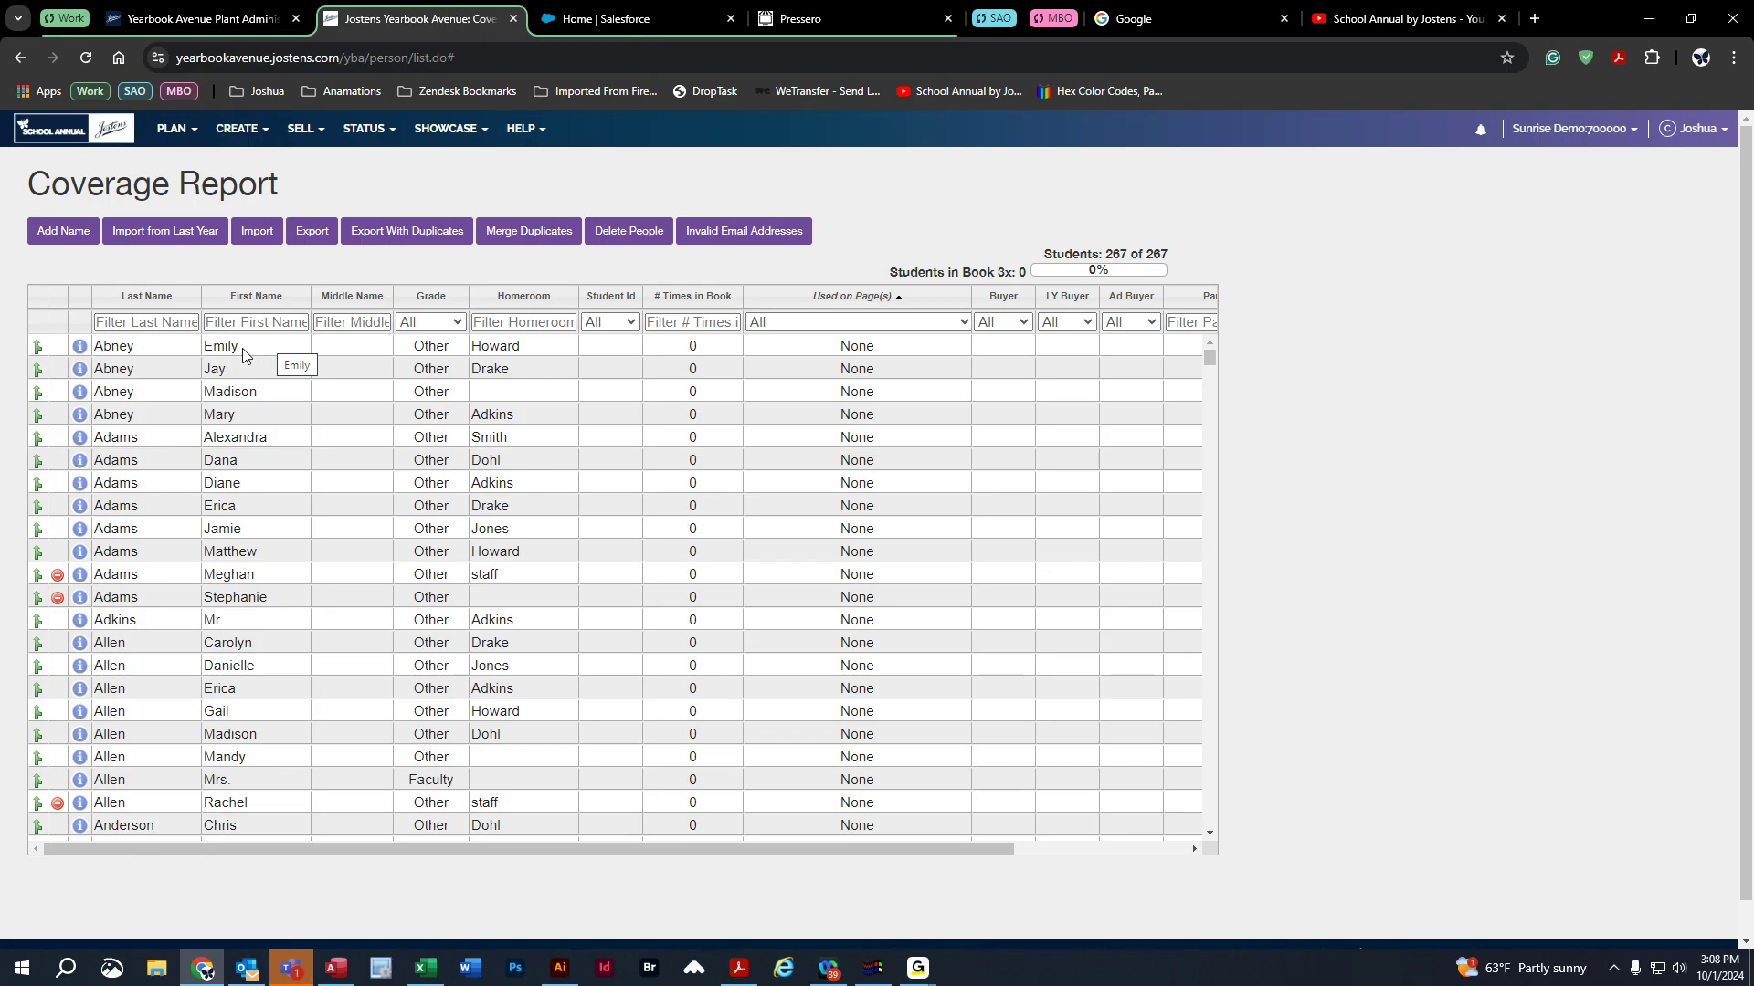
- Extend the first name of the second student in the Coverage Report to its longer spelling
double_click(229, 370)
left_click(232, 368)
type("son")
left_click(298, 271)
- Correct the first names of the two adjacent same-surname students in the Drake and Jones homerooms
scroll(293, 420, "down", 3)
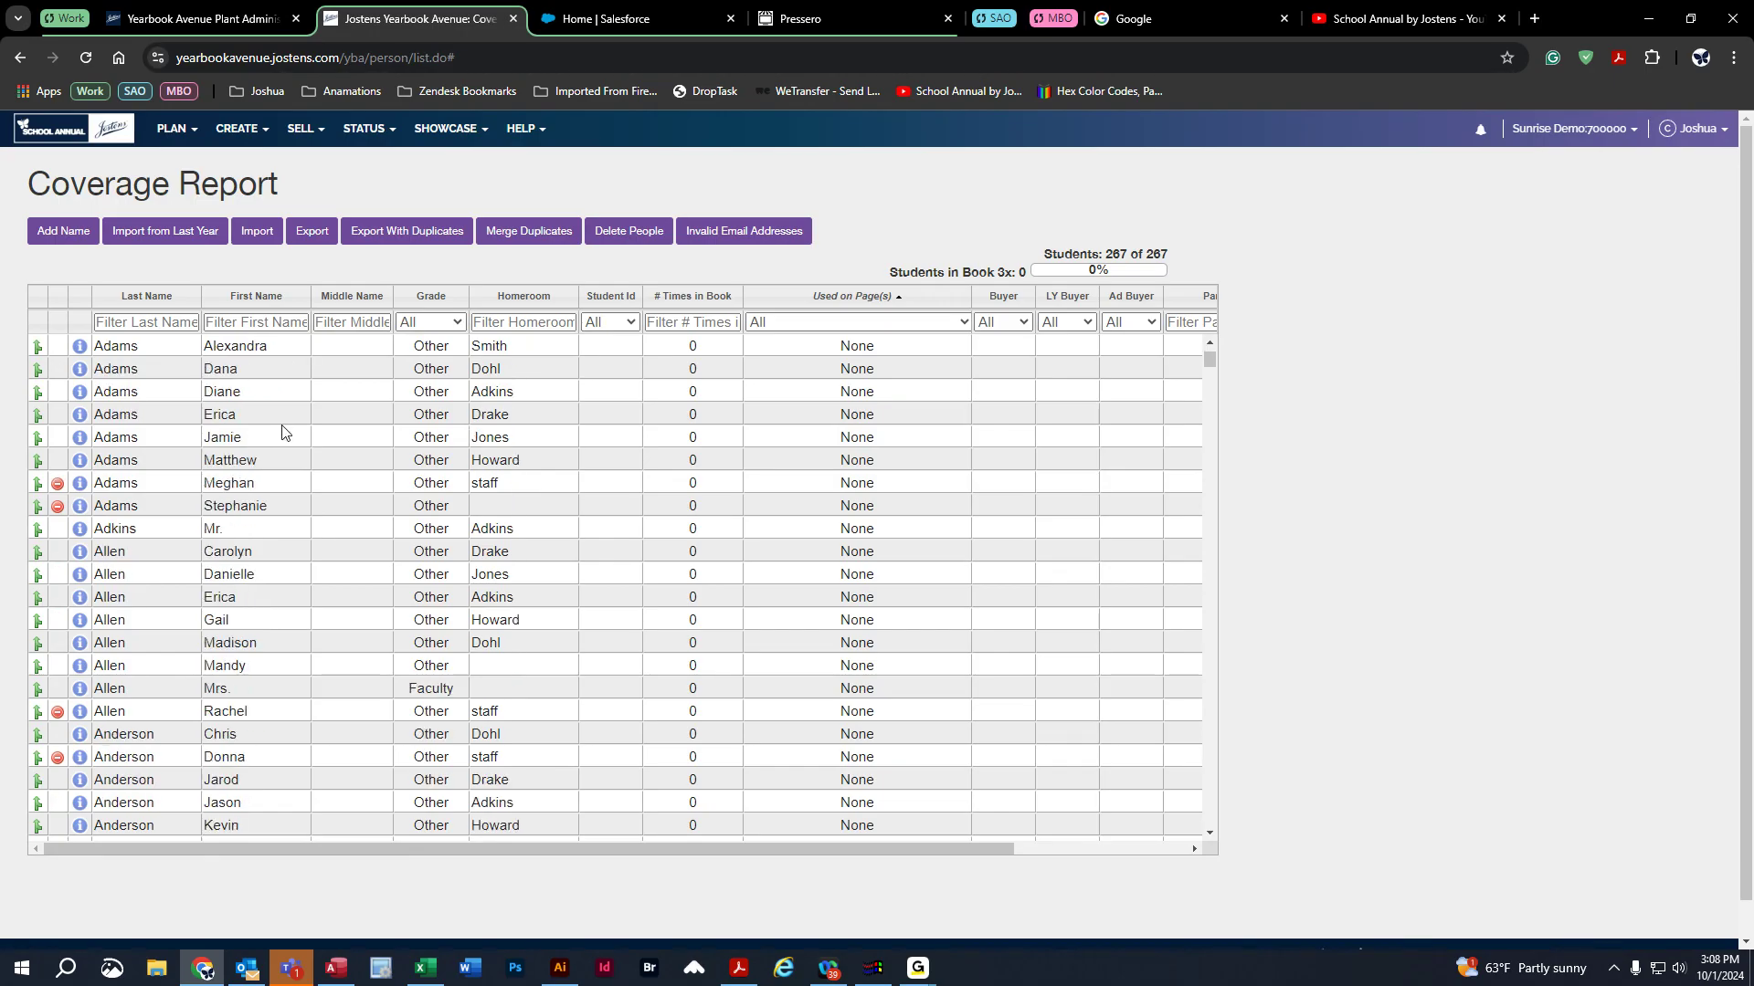
scroll(283, 490, "down", 5)
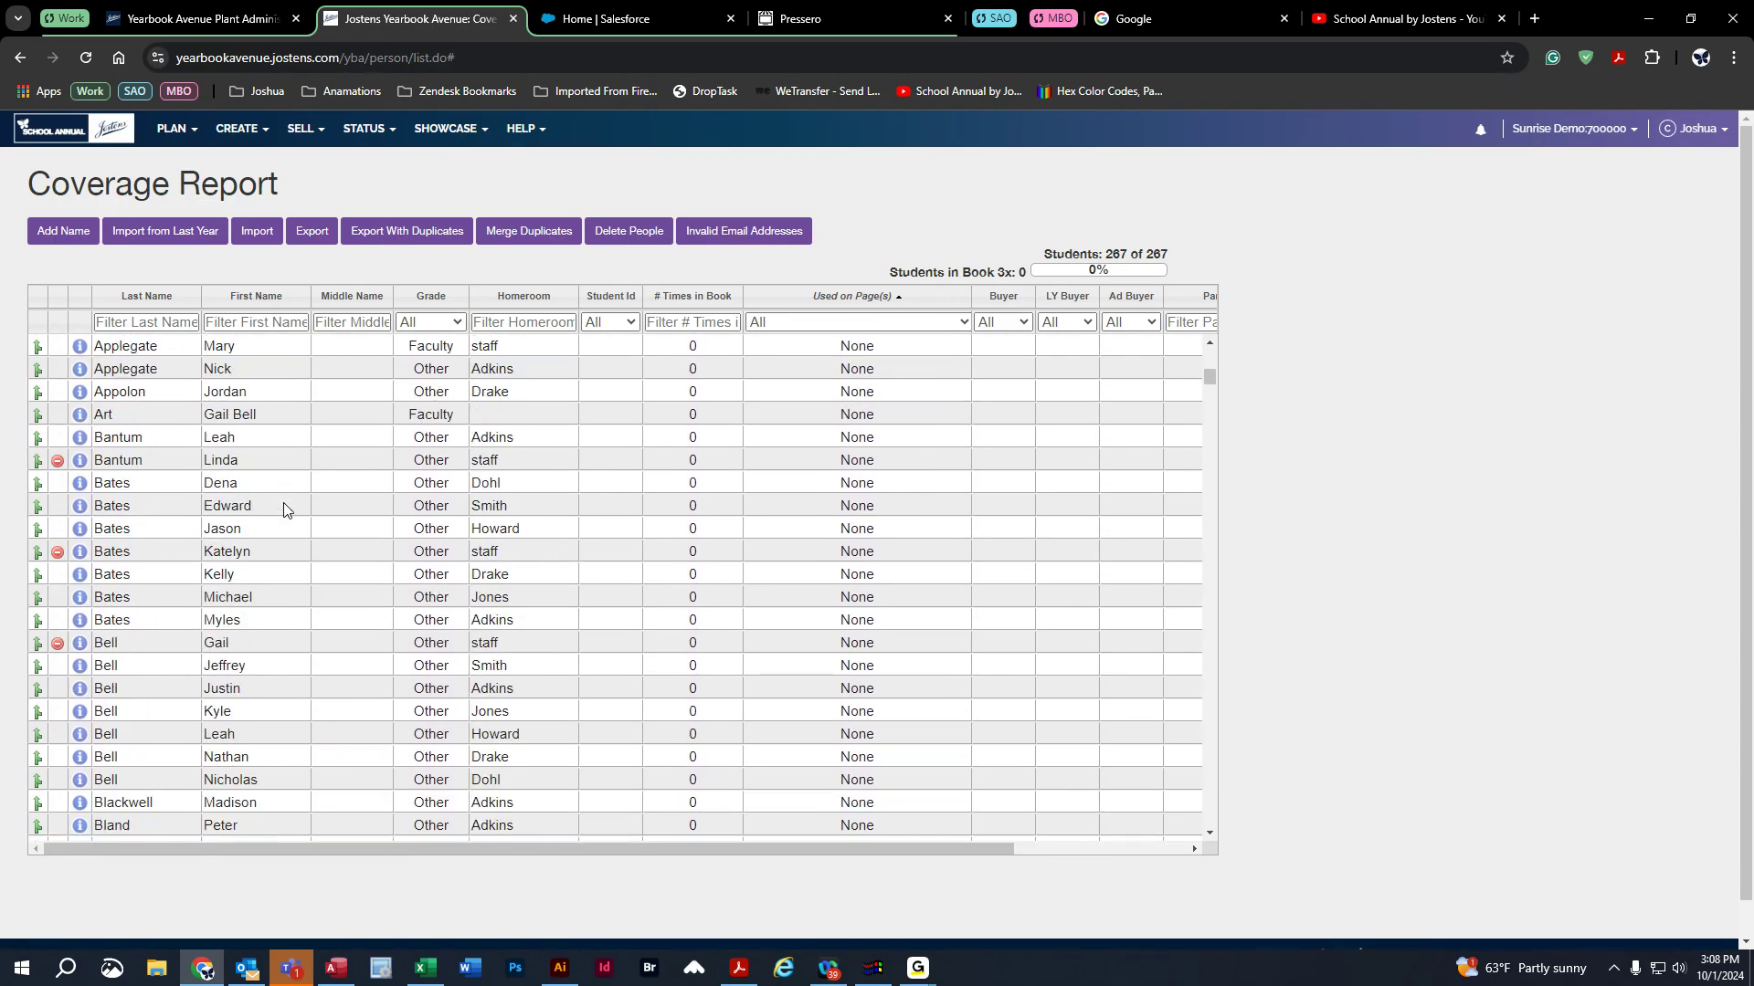
left_click(248, 583)
left_click(267, 581)
key("BackSpace")
left_click(266, 595)
left_click_drag(266, 596, 80, 597)
left_click(258, 599)
type("Mike")
left_click(287, 277)
left_click(239, 127)
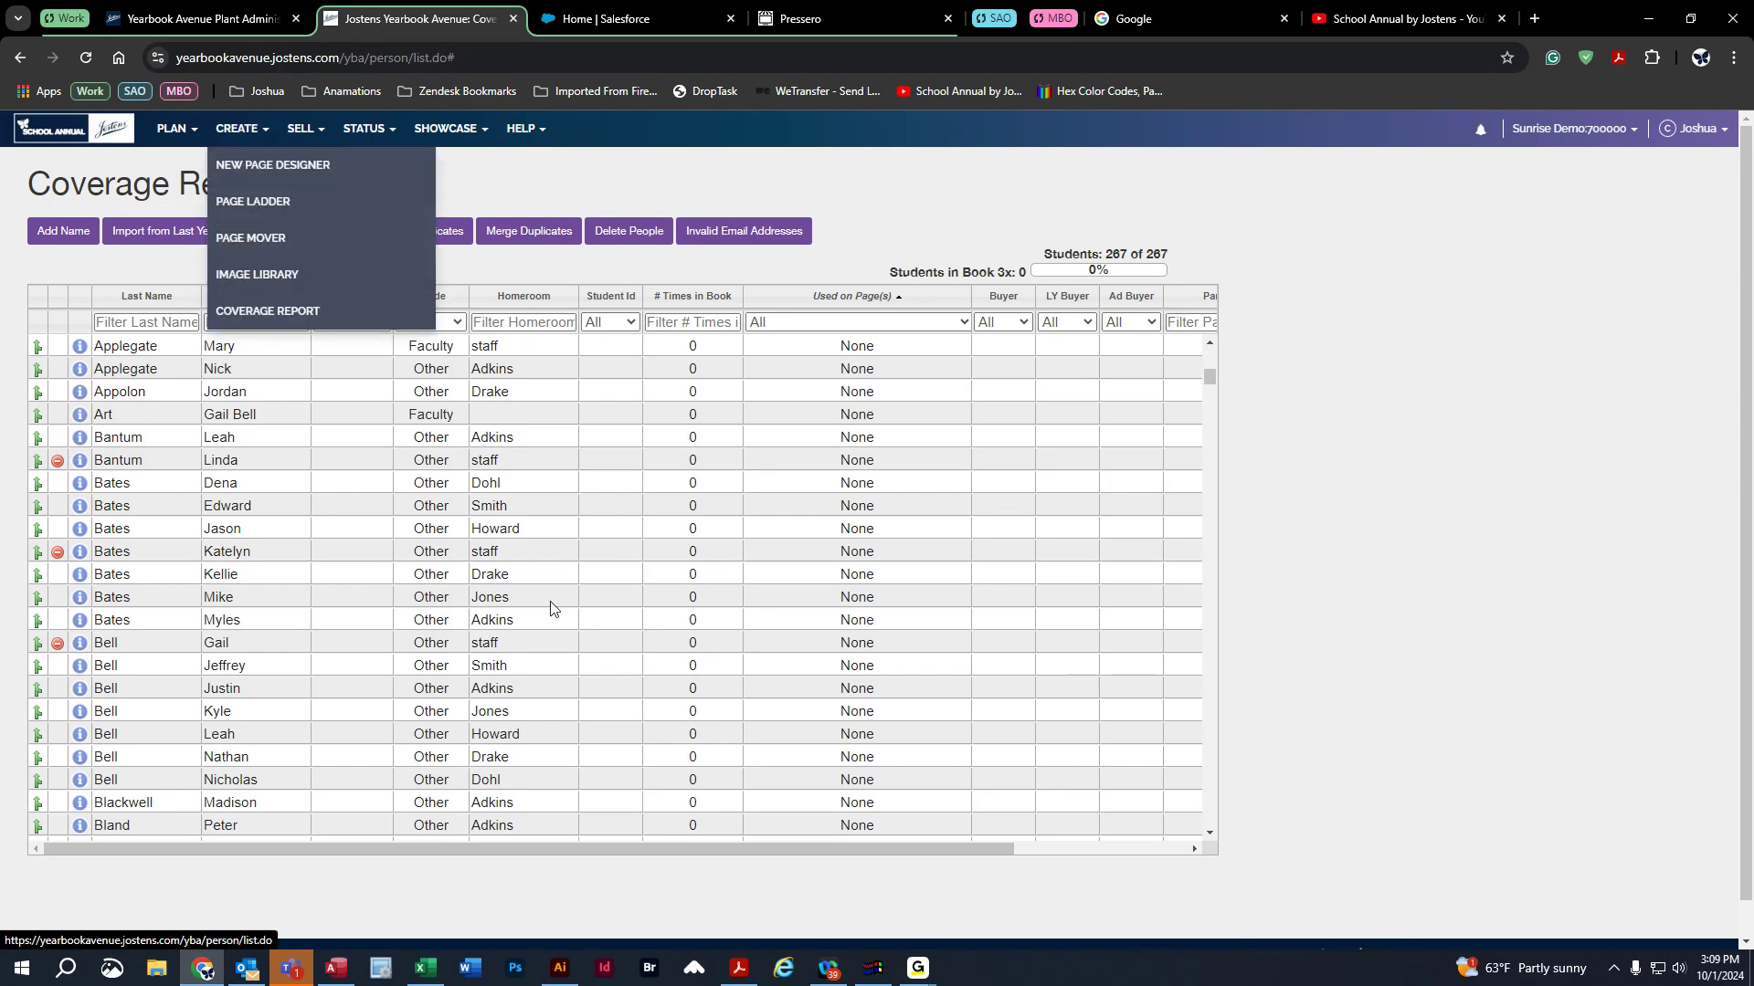
left_click(638, 173)
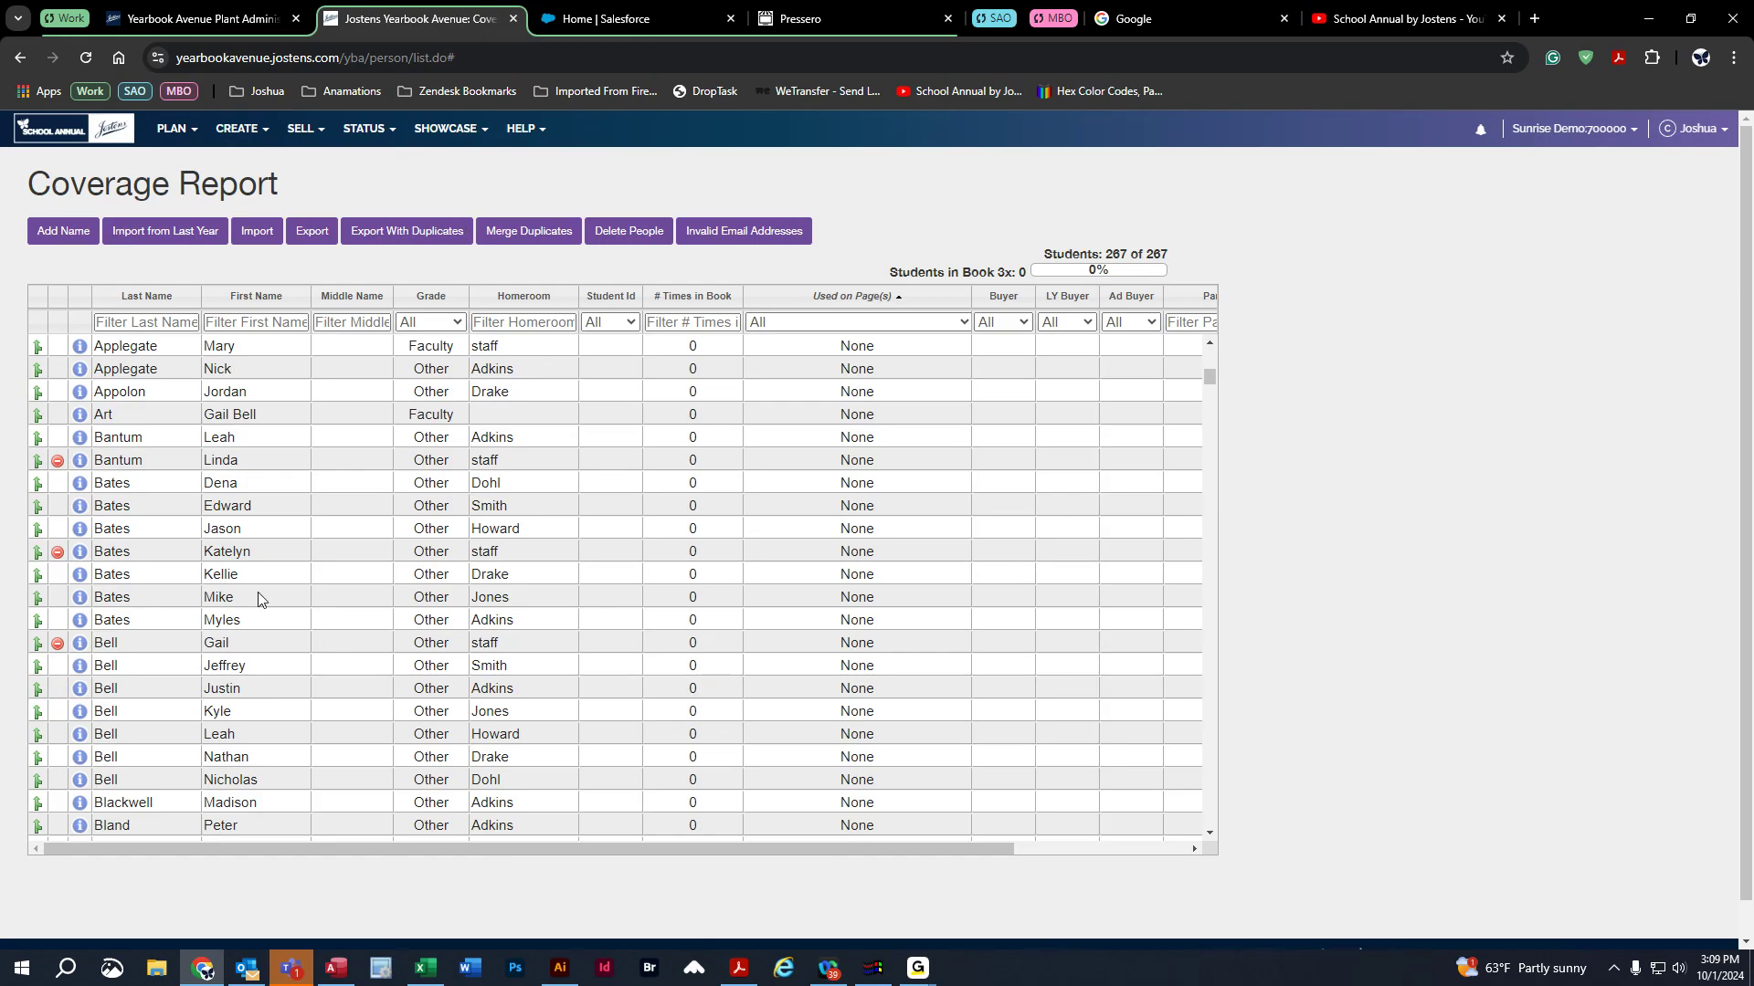
left_click(235, 603)
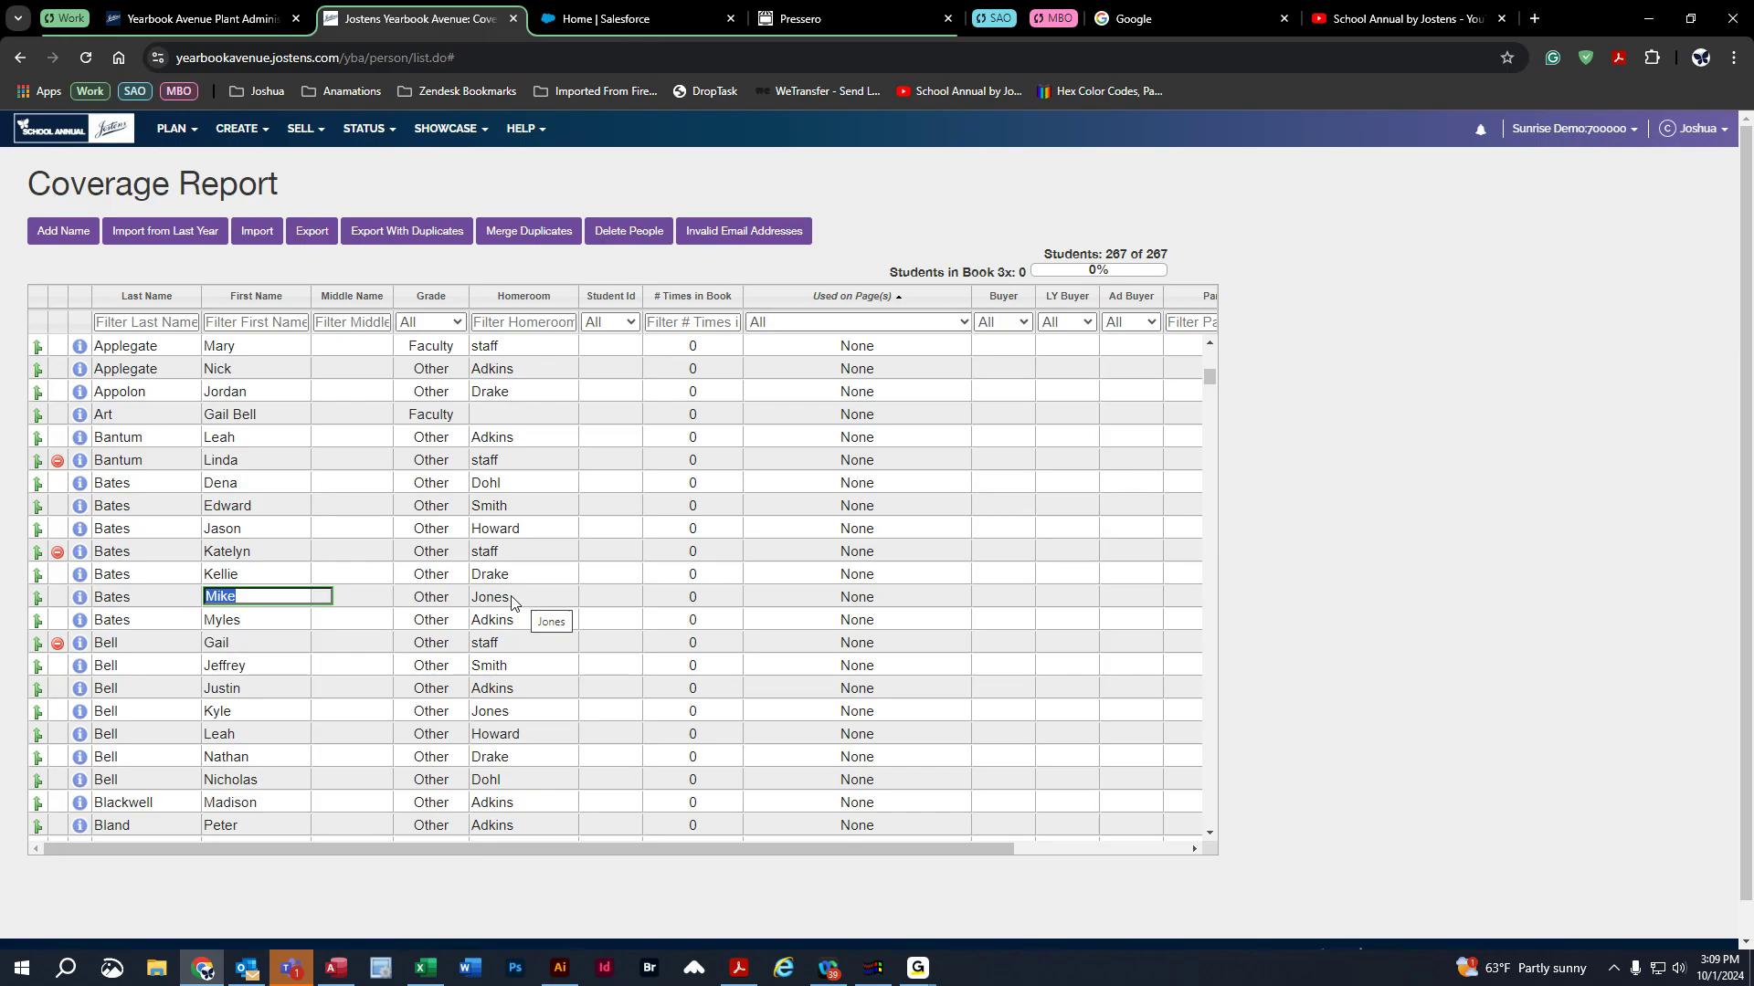
- Return to the Image Library and view the portraits in the Jones-1 category
left_click(224, 128)
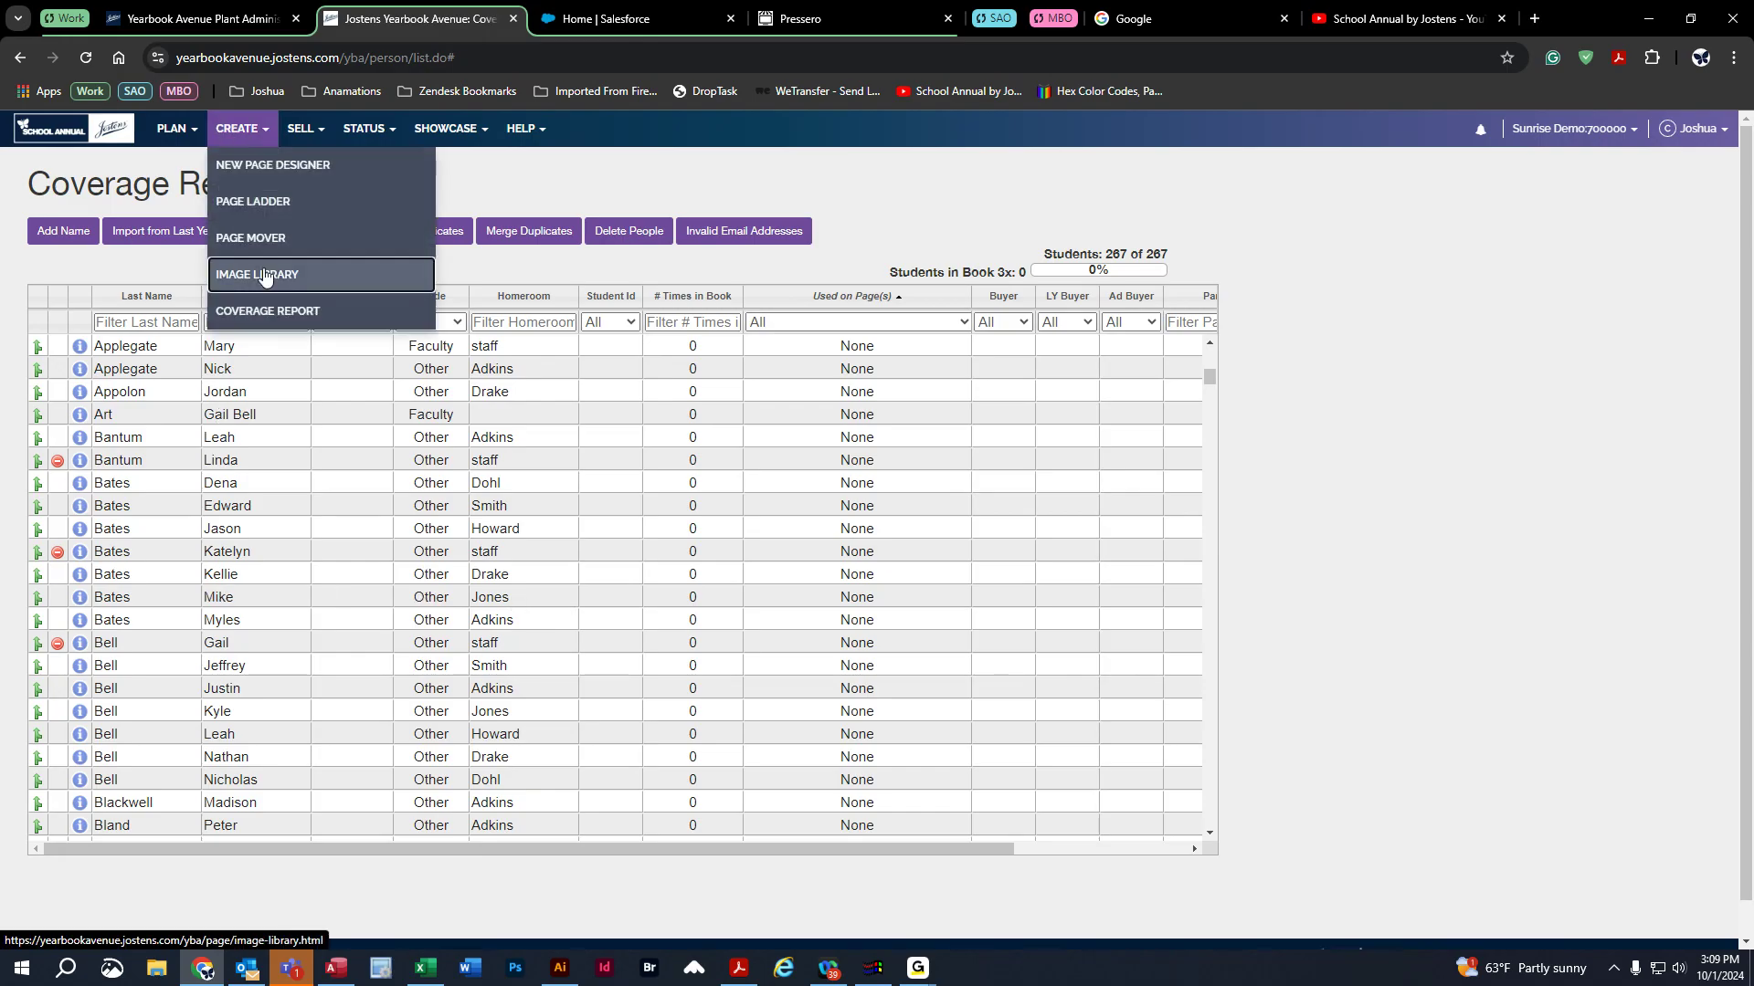
left_click(264, 274)
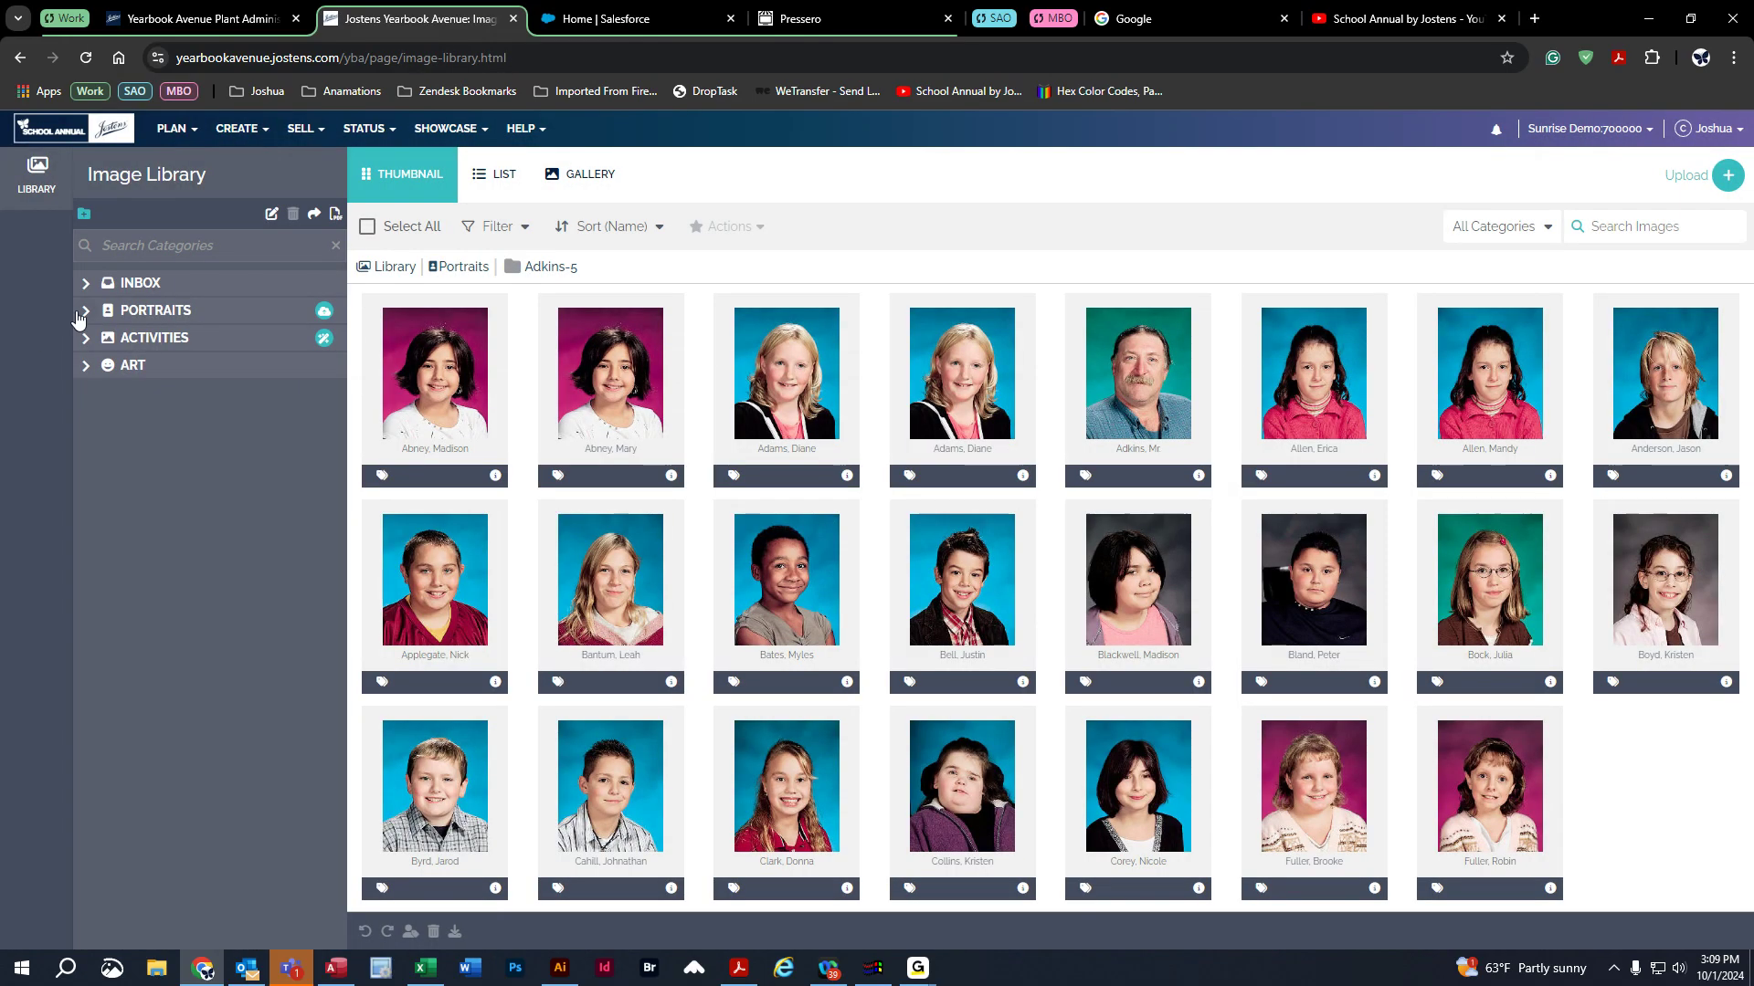
left_click(82, 312)
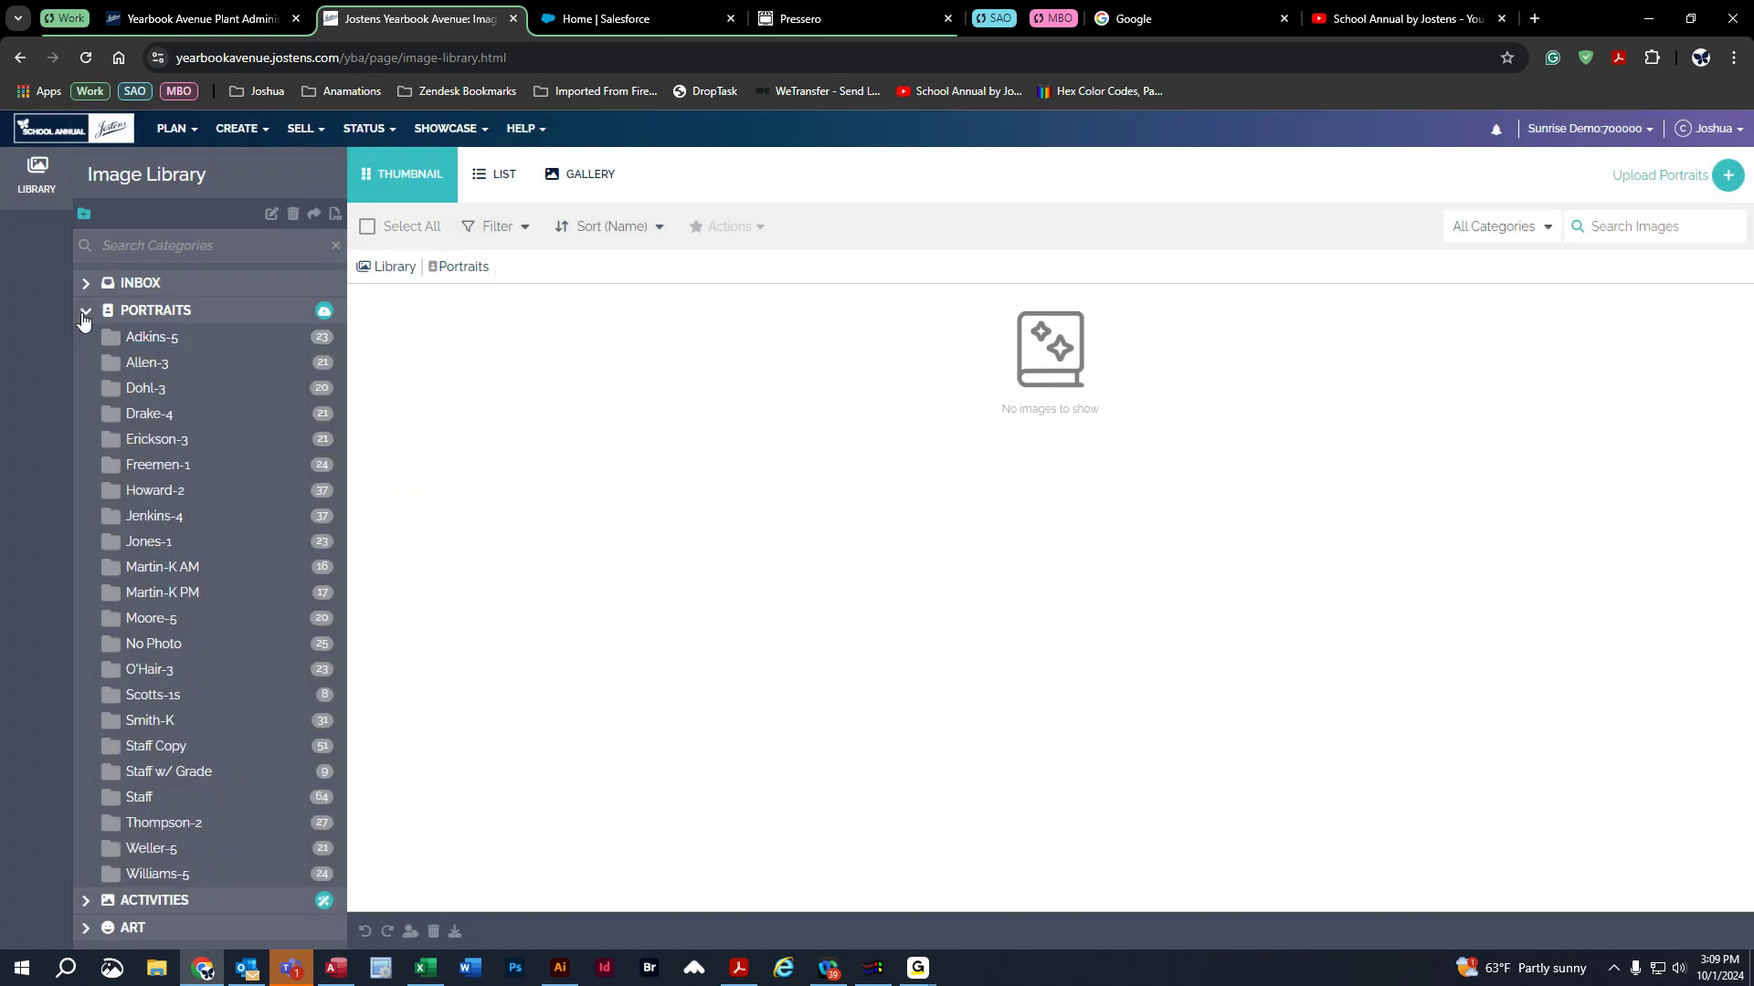
left_click(189, 543)
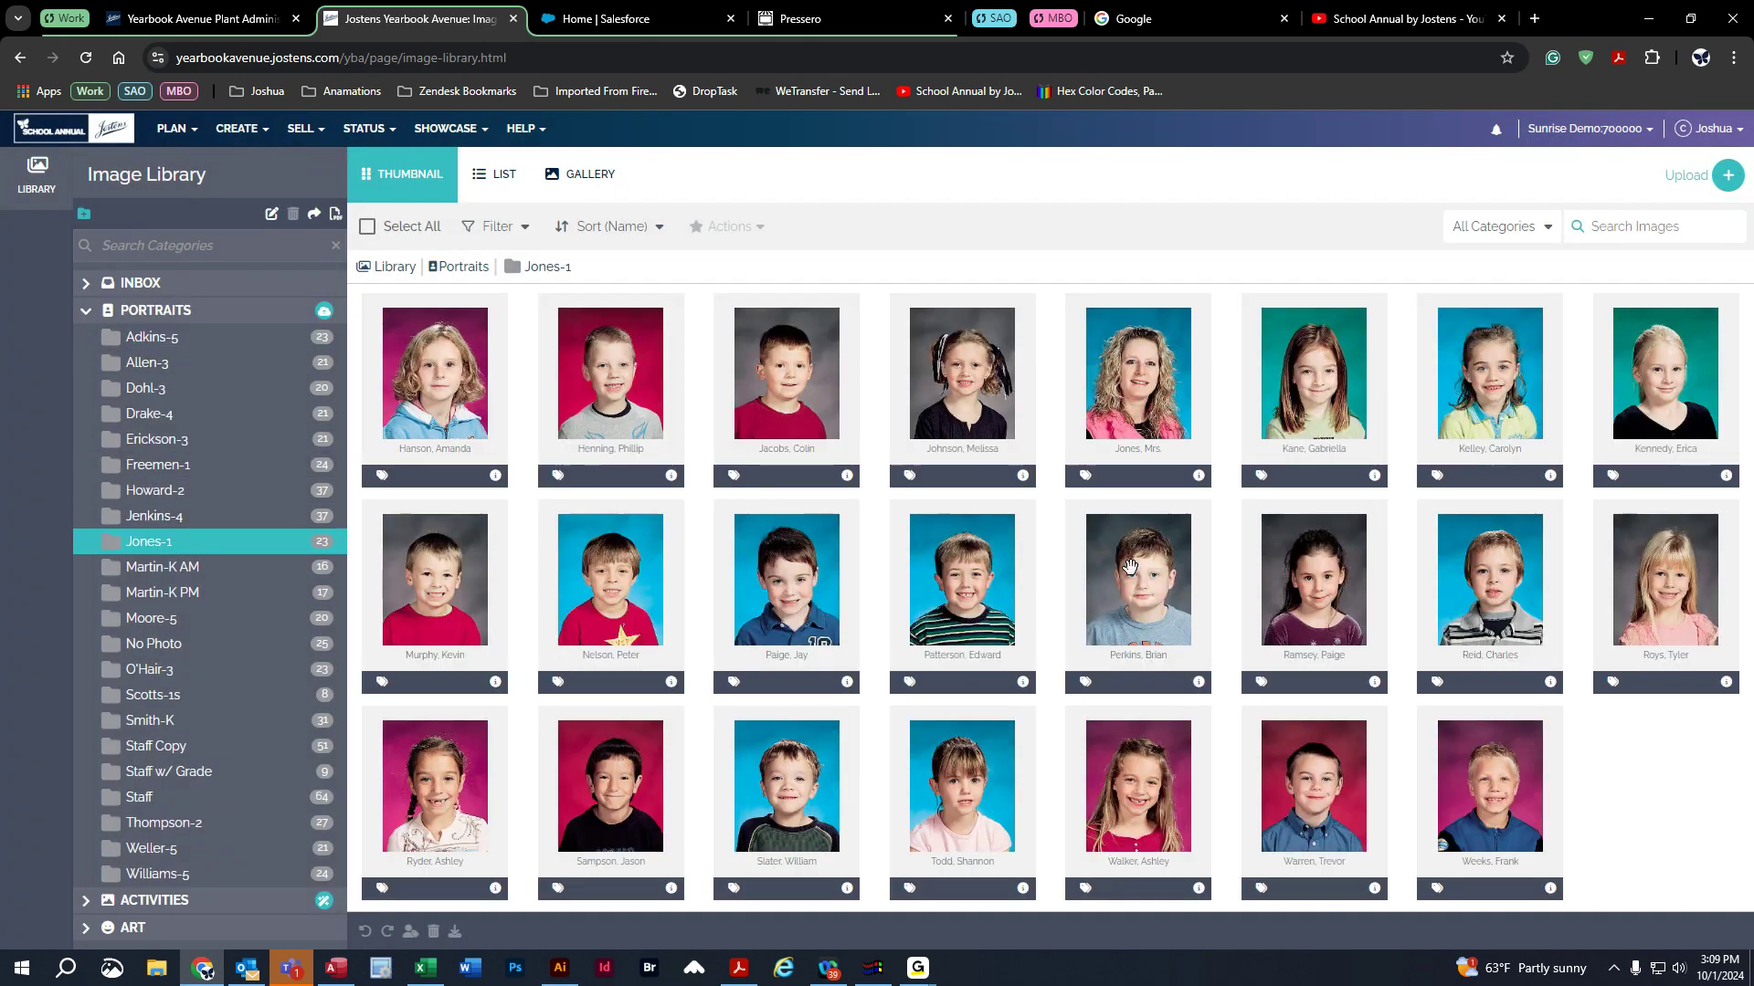
mouse_move(1213, 481)
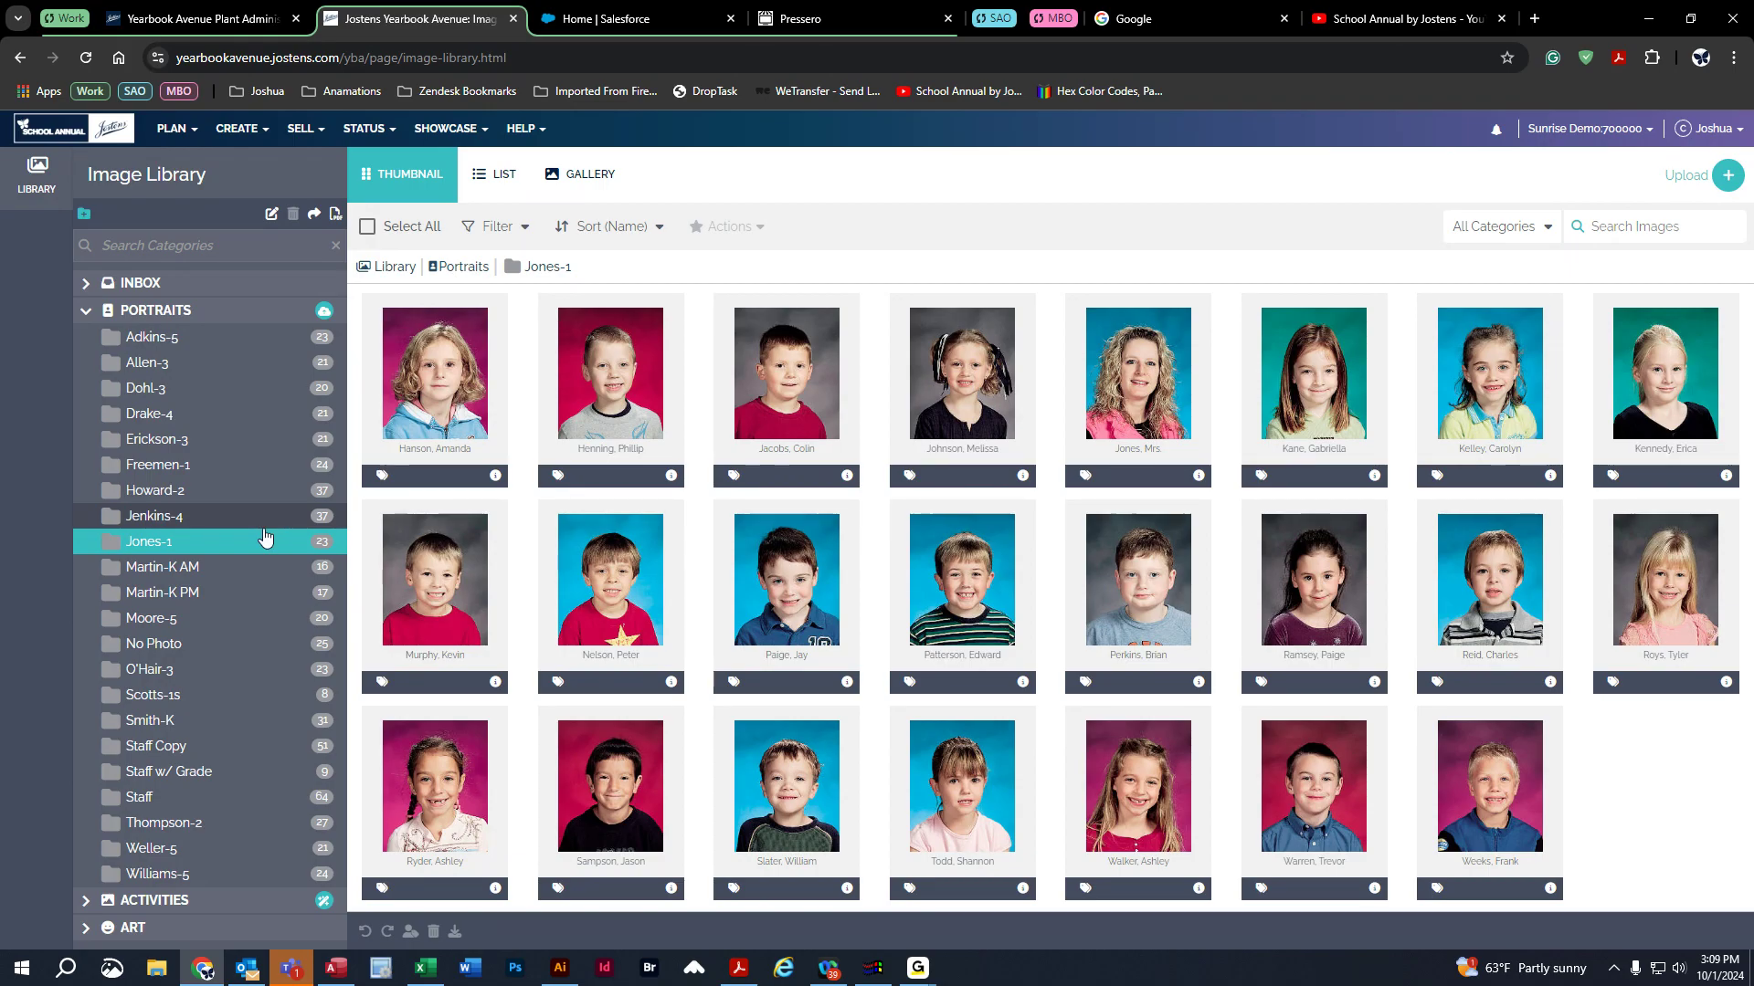
- Add a standard category named Dups under Portraits in the Image Library
left_click(169, 345)
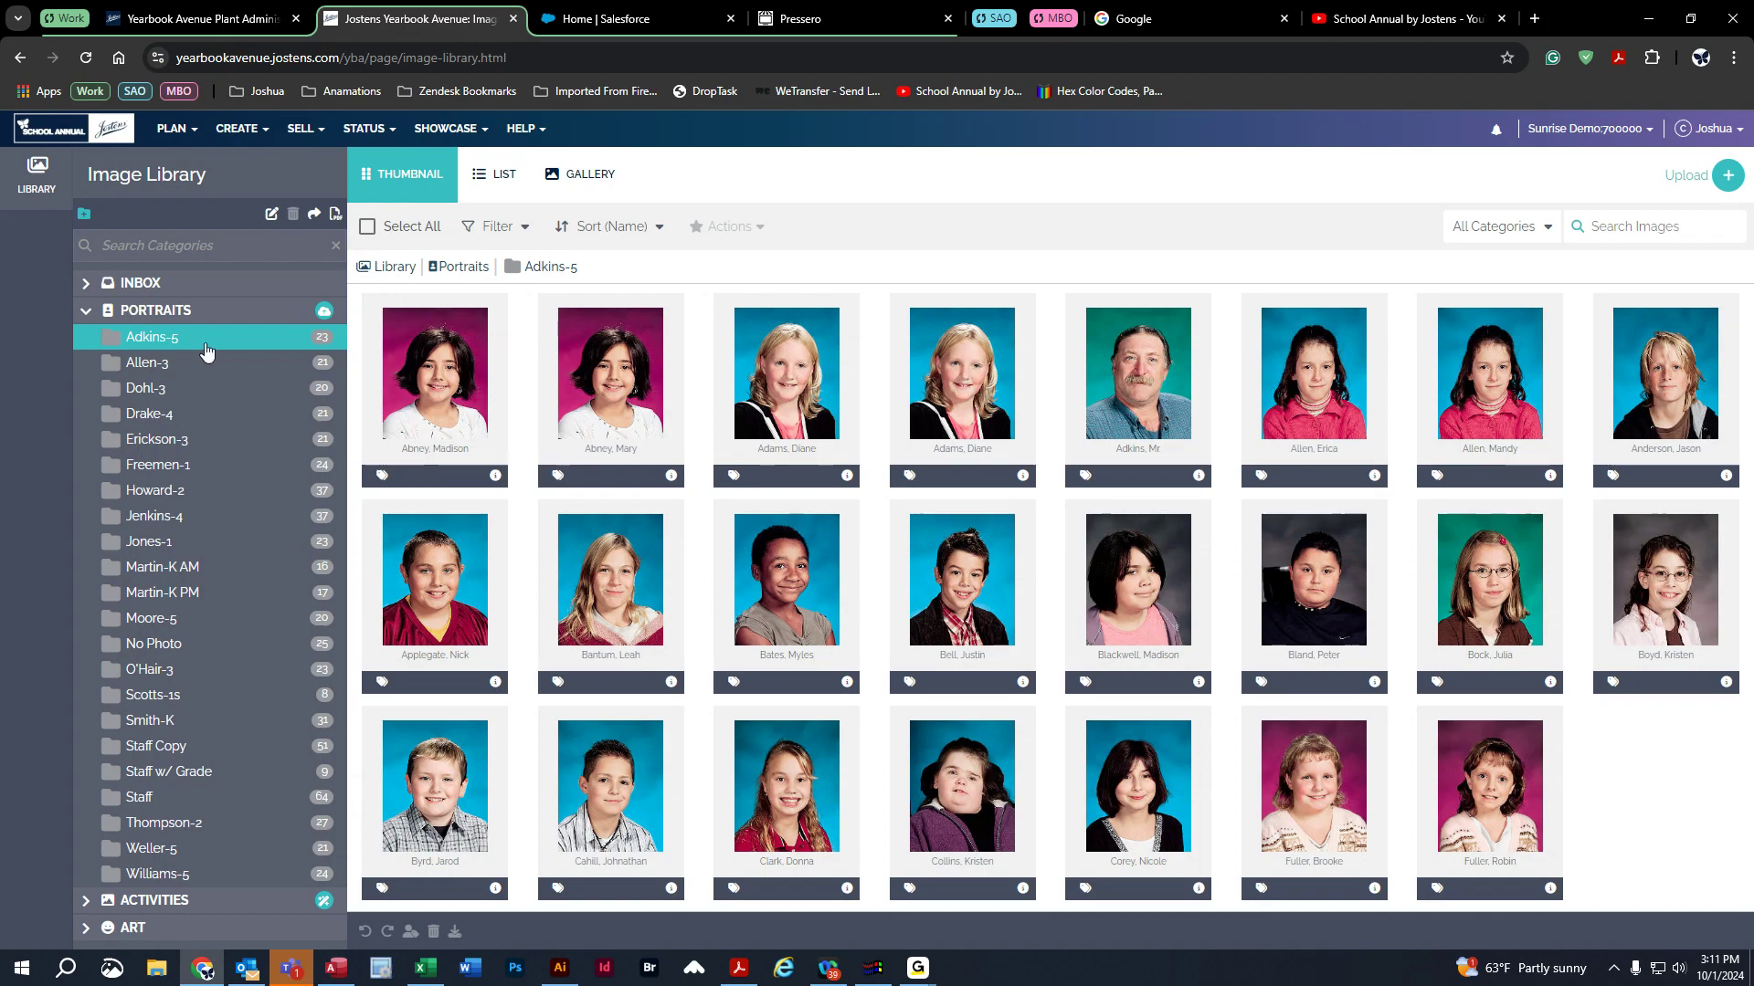
left_click(141, 312)
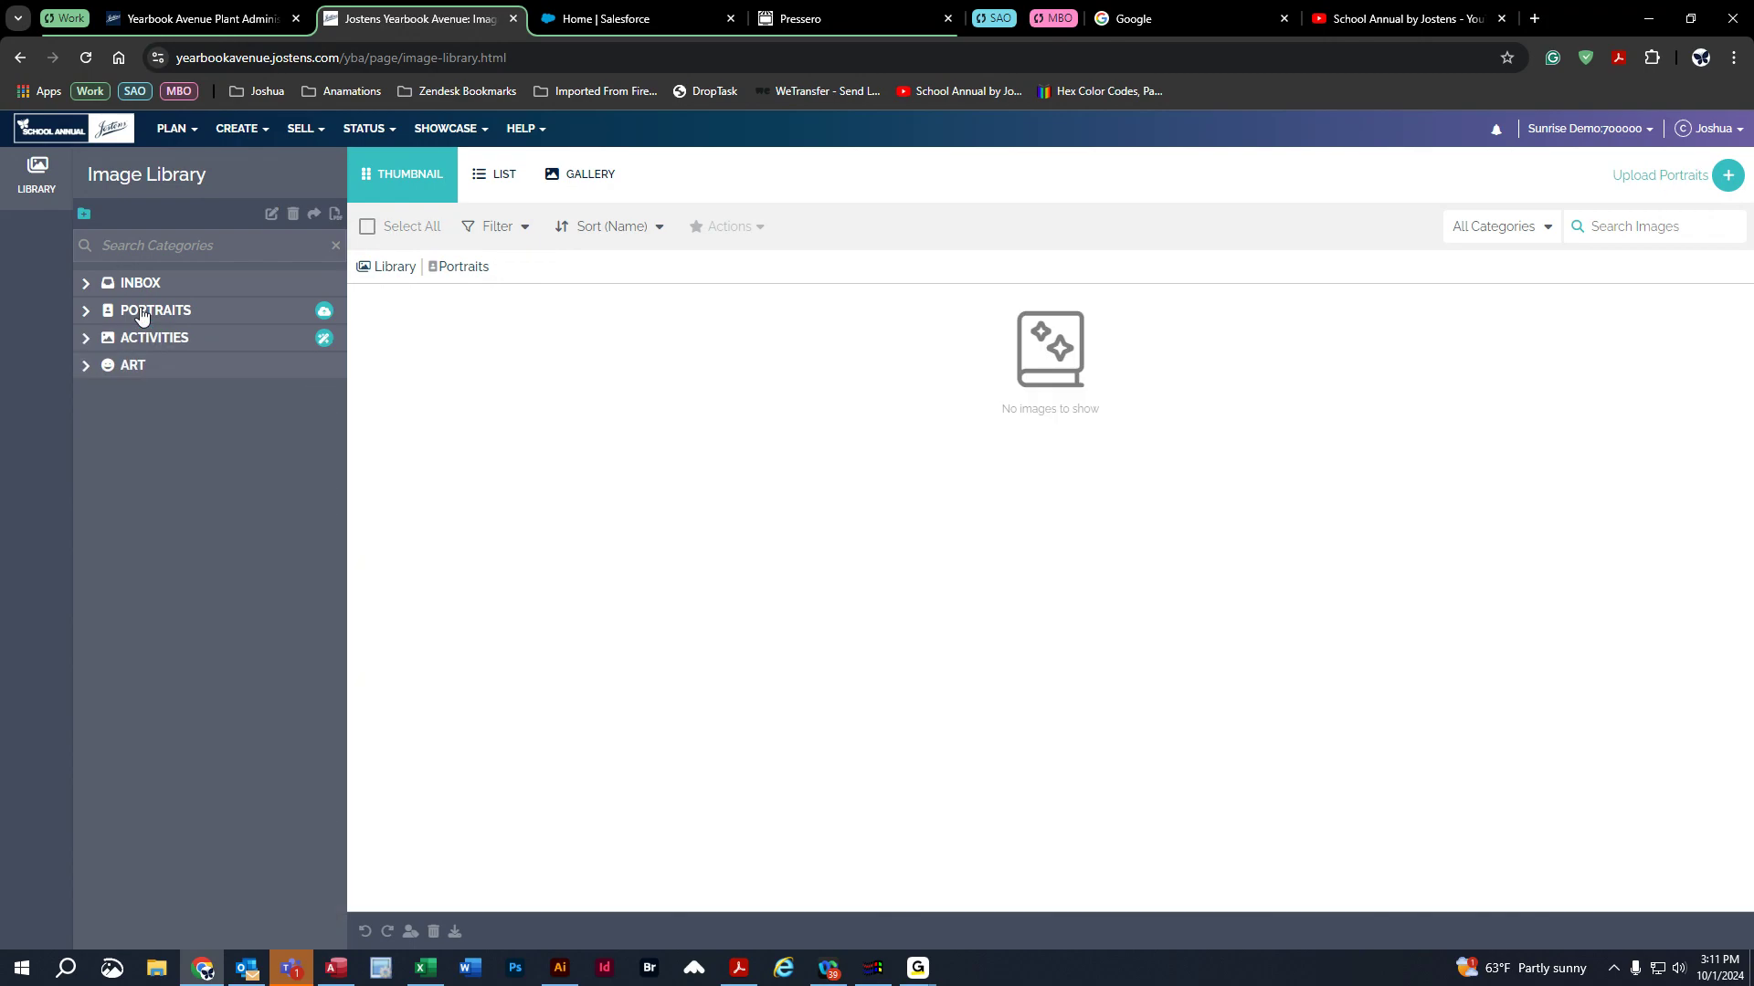
left_click(85, 215)
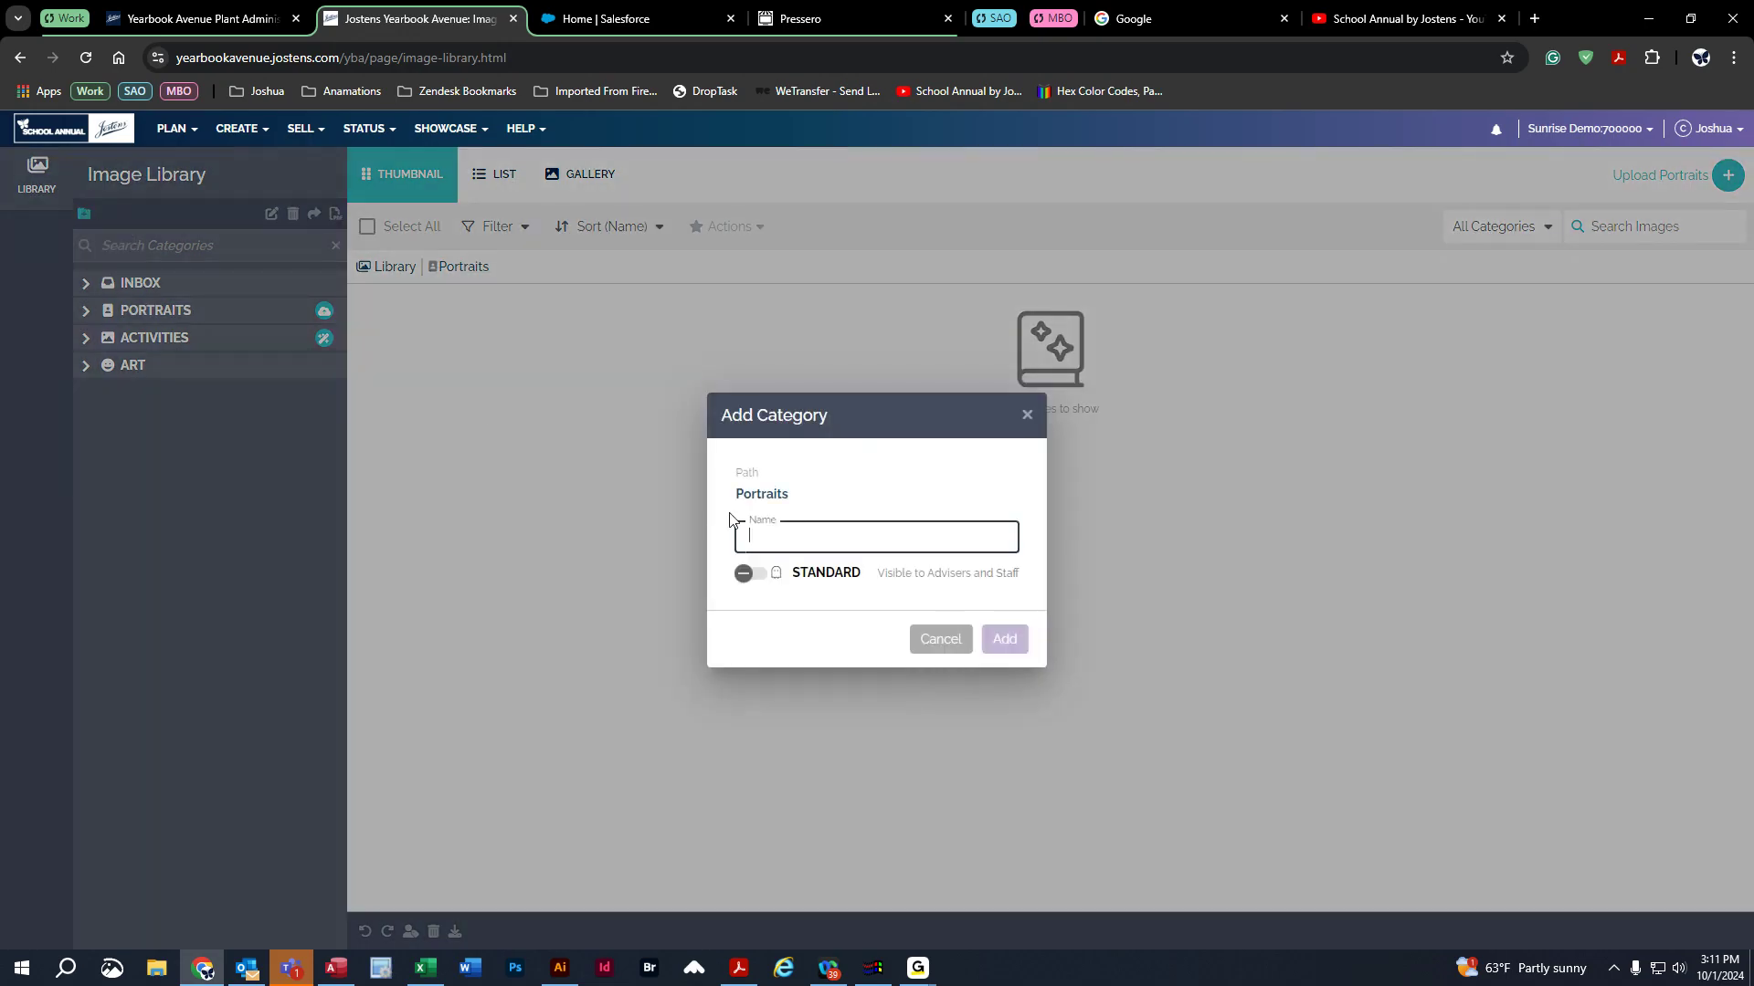
type("Dups")
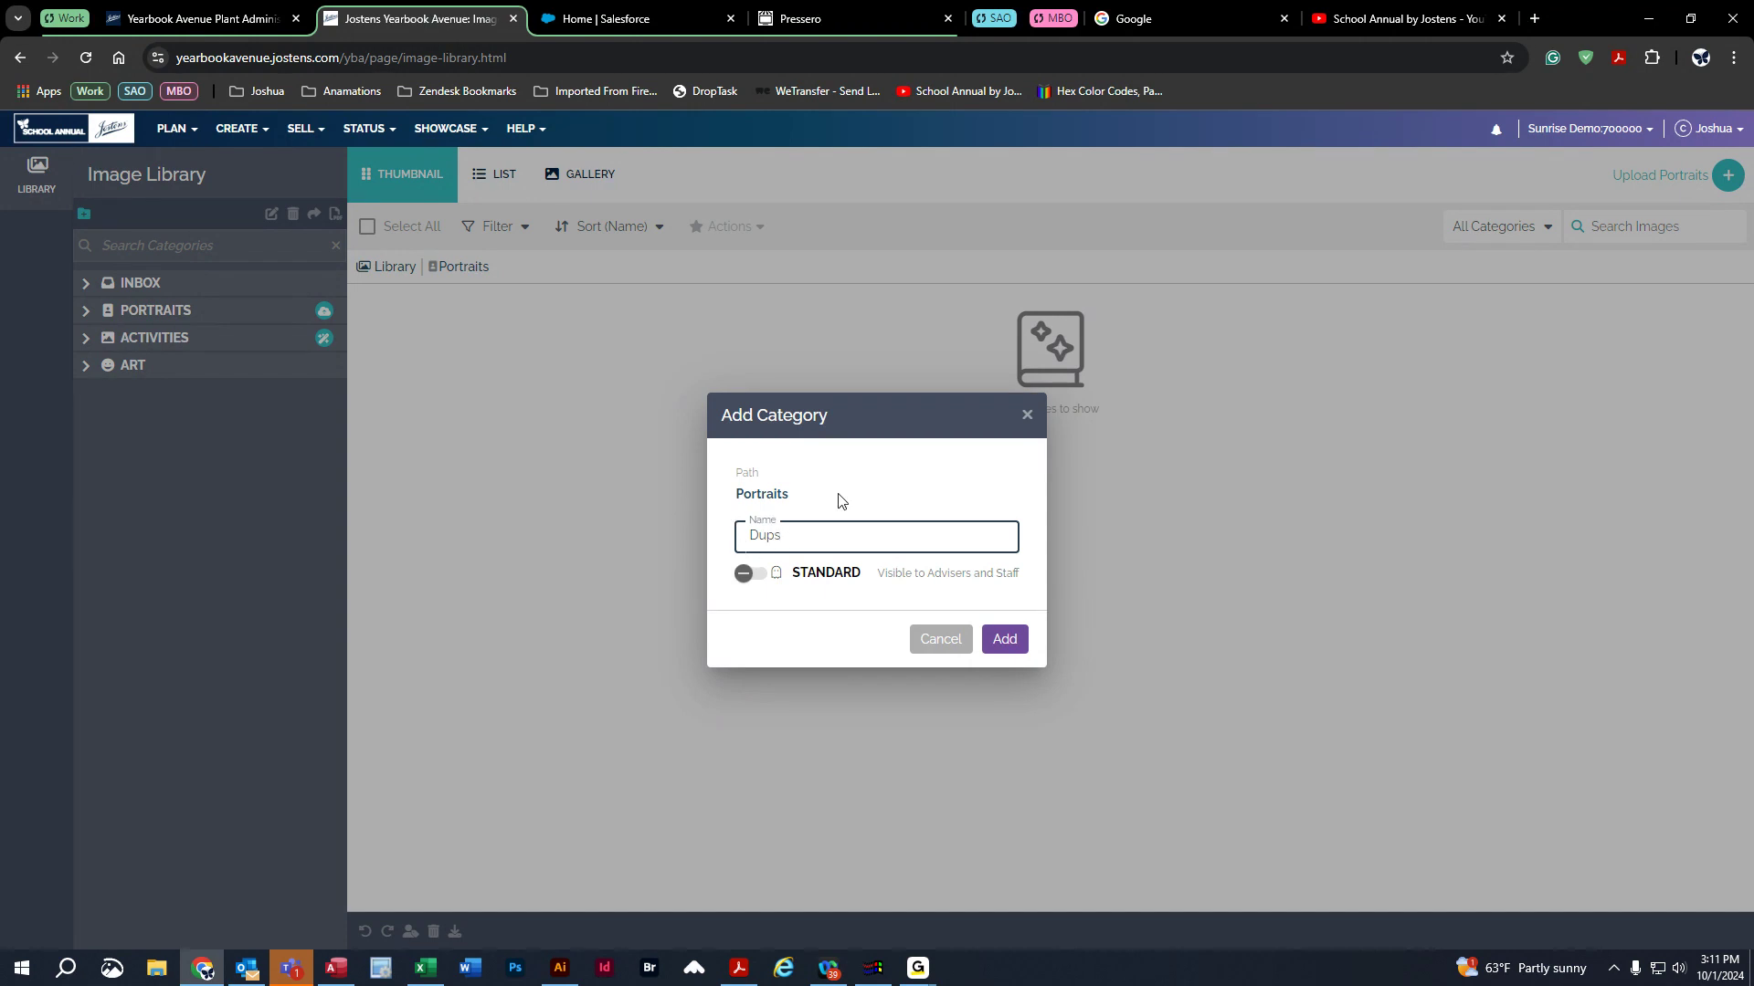
left_click(996, 649)
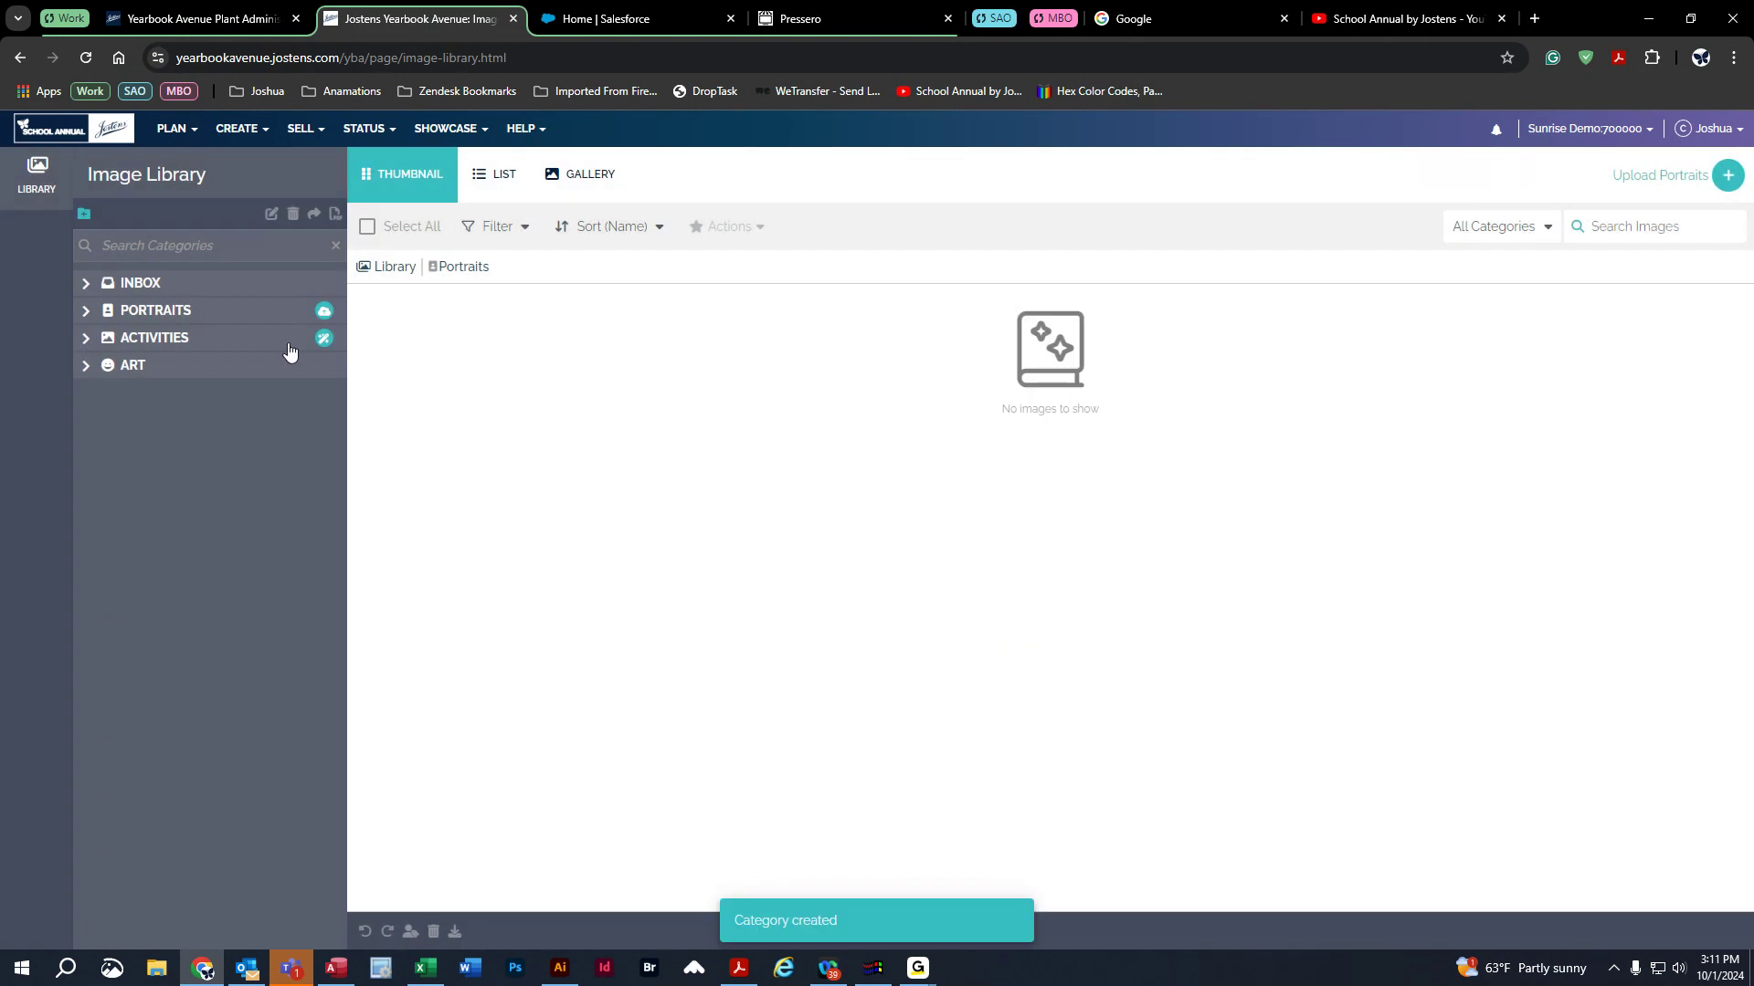
- Move the first of the two duplicate blonde girl portraits from the Adkins-5 category to Dups
left_click(85, 314)
left_click(137, 338)
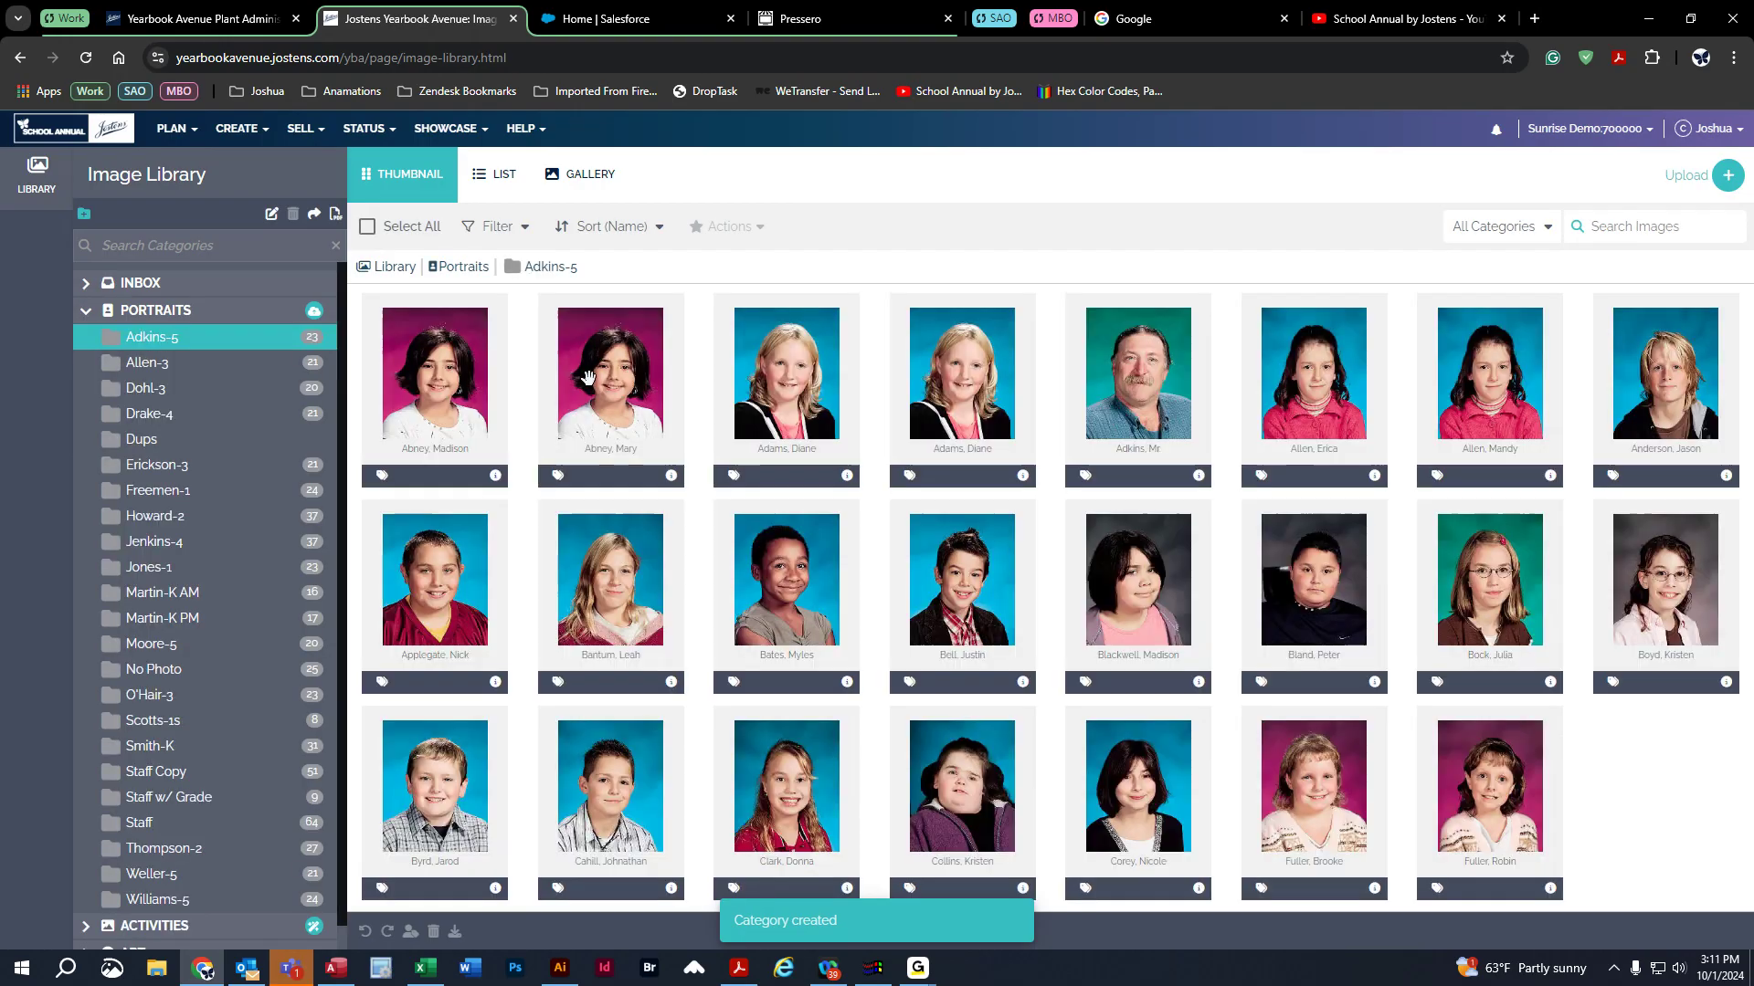
left_click(794, 367)
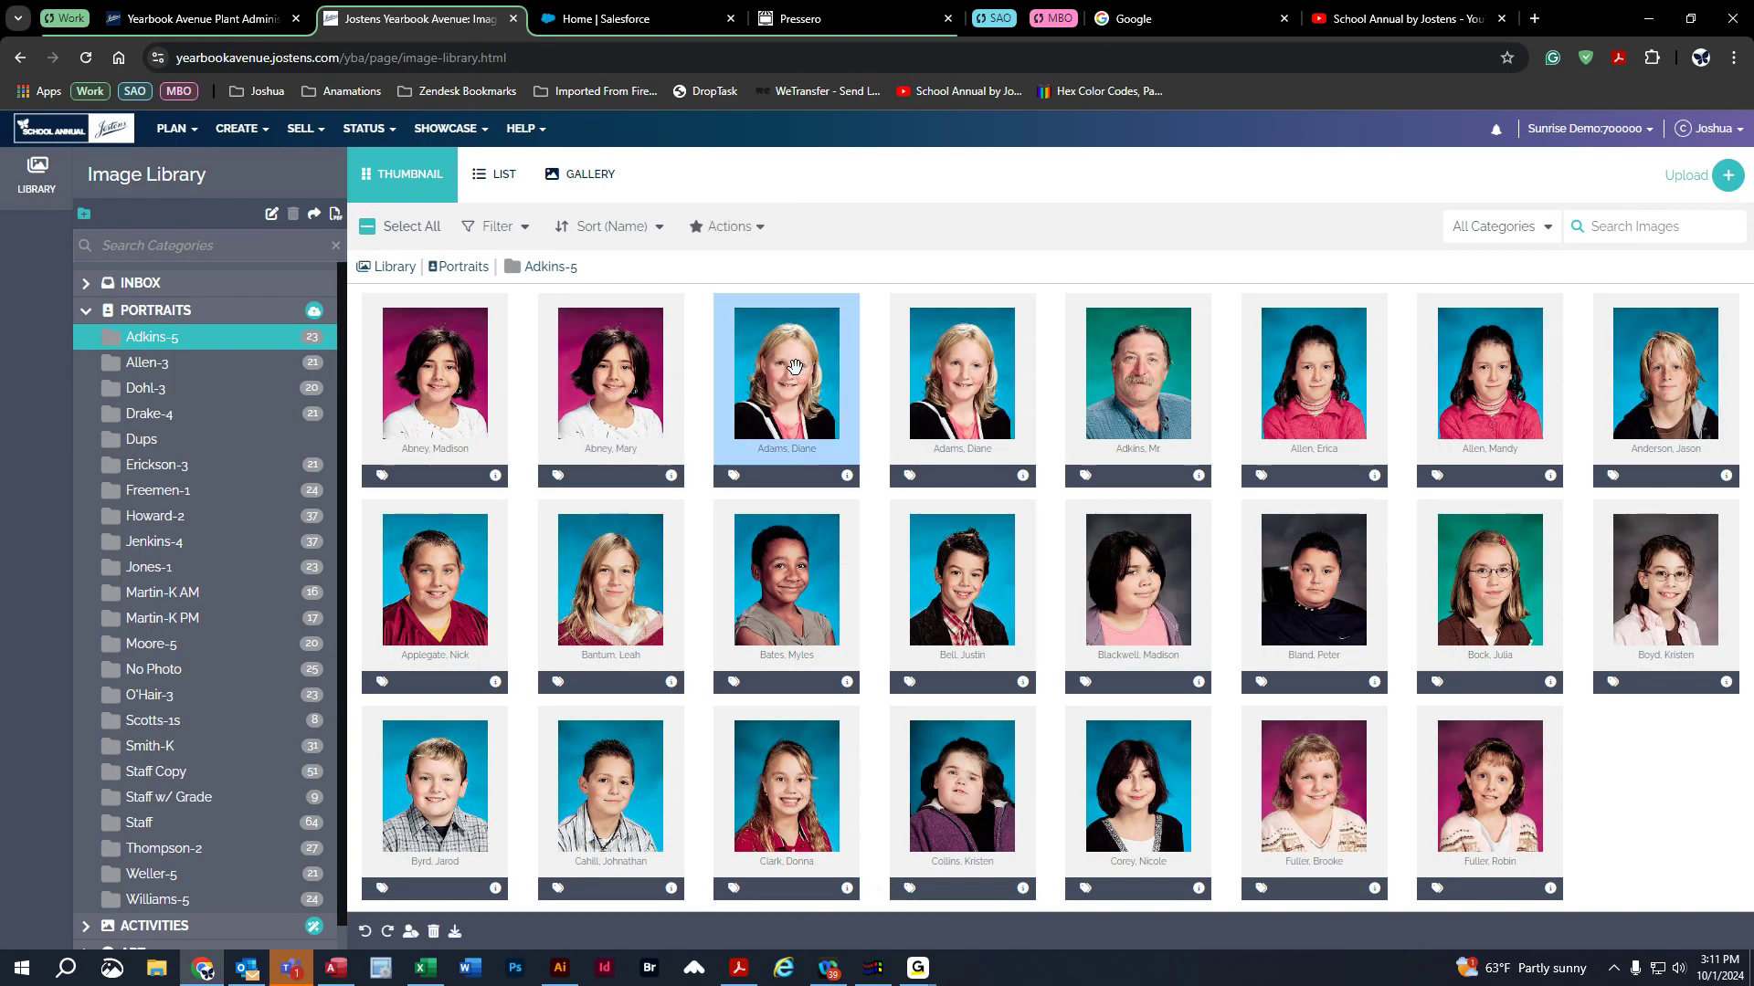
left_click_drag(794, 367, 204, 445)
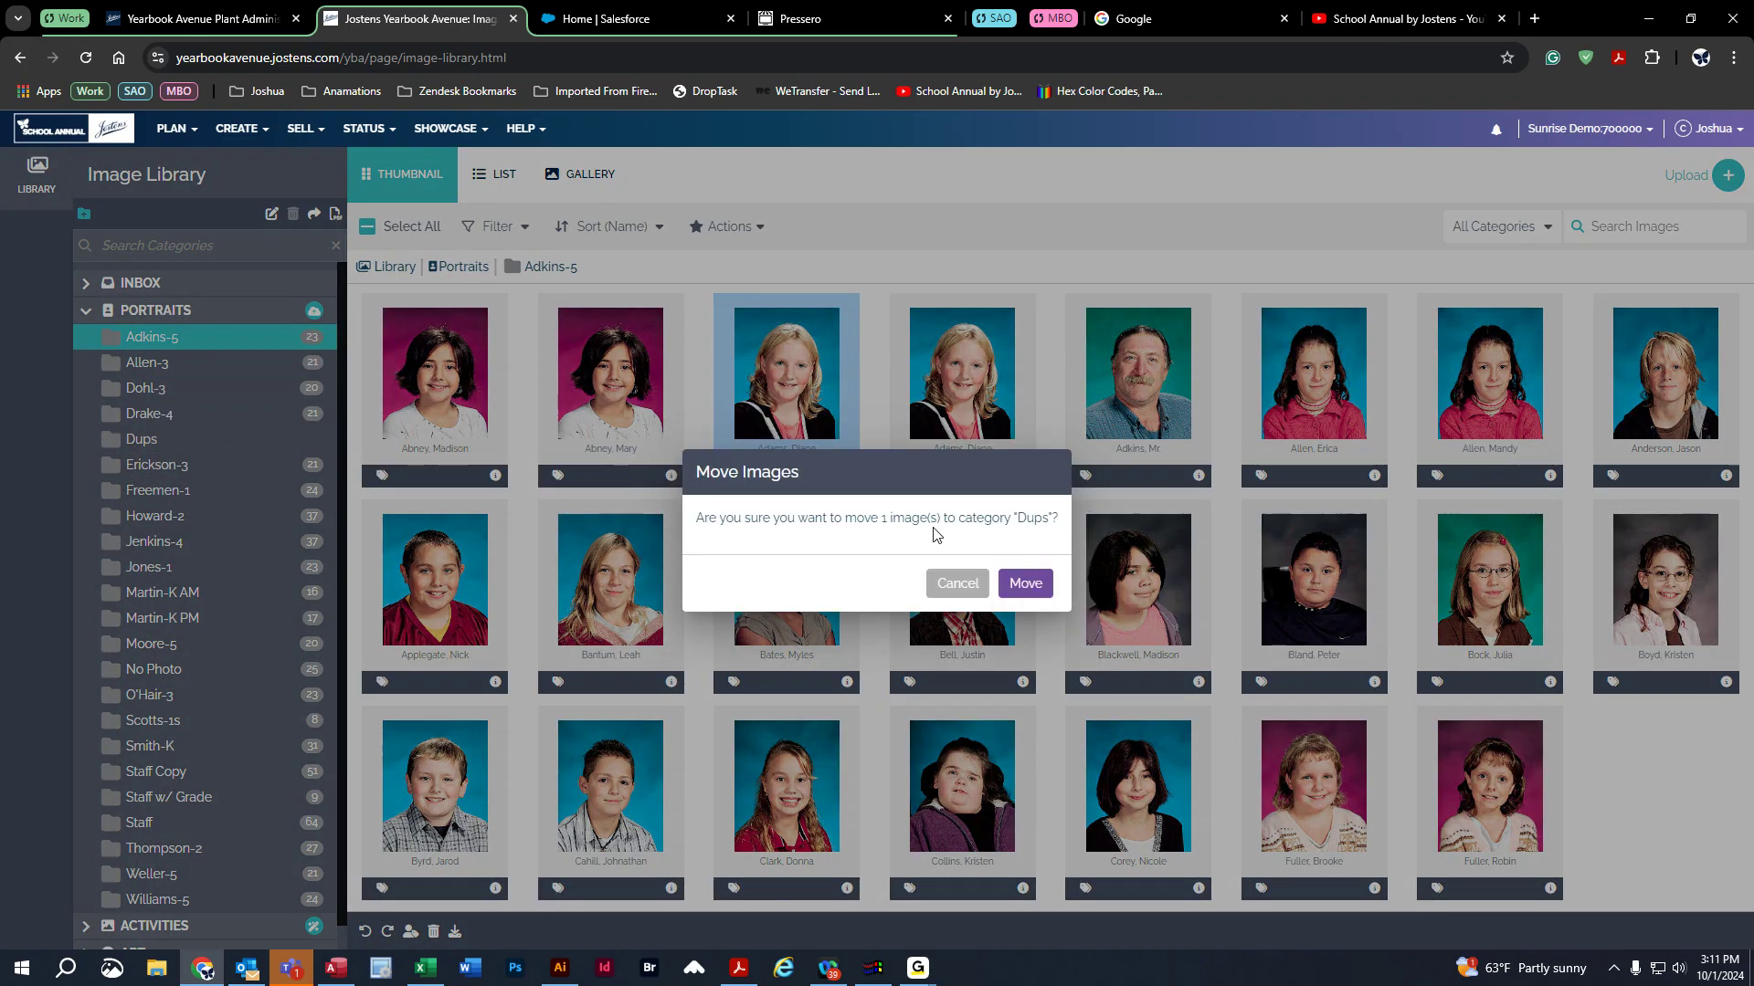
left_click(1025, 582)
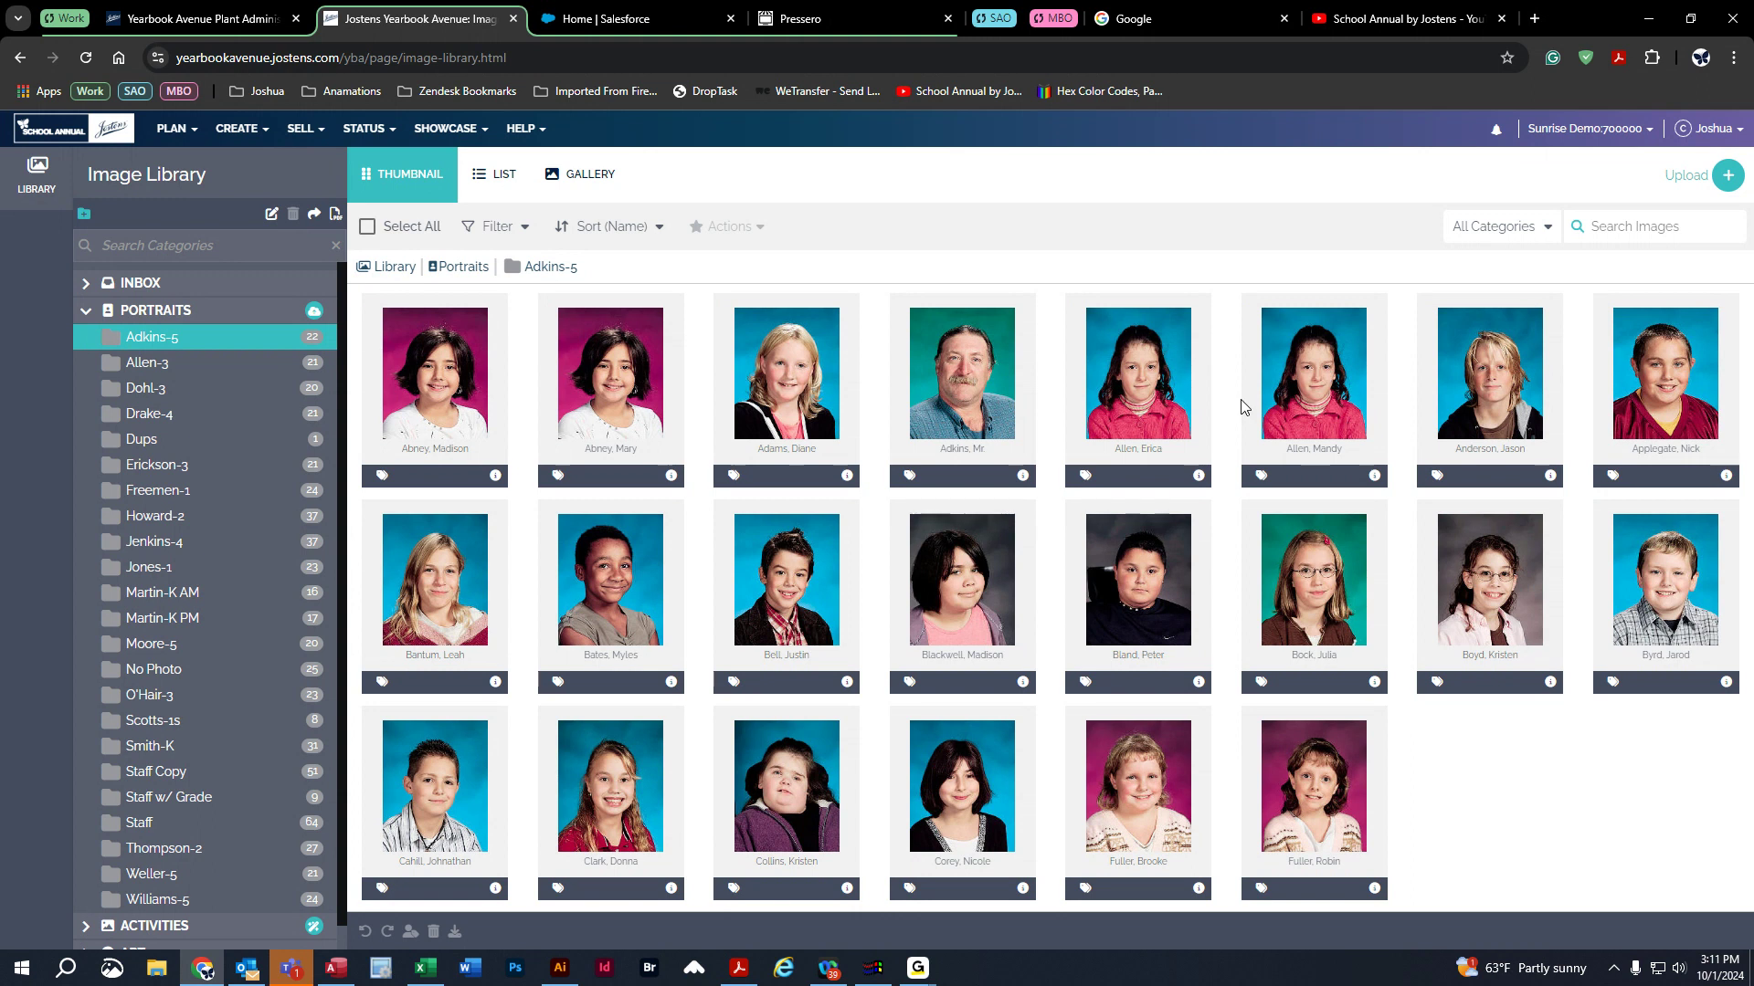
- Move the second of the two matching portraits of the girl in pink from the Adkins-5 category to Allen-3
left_click(1140, 384)
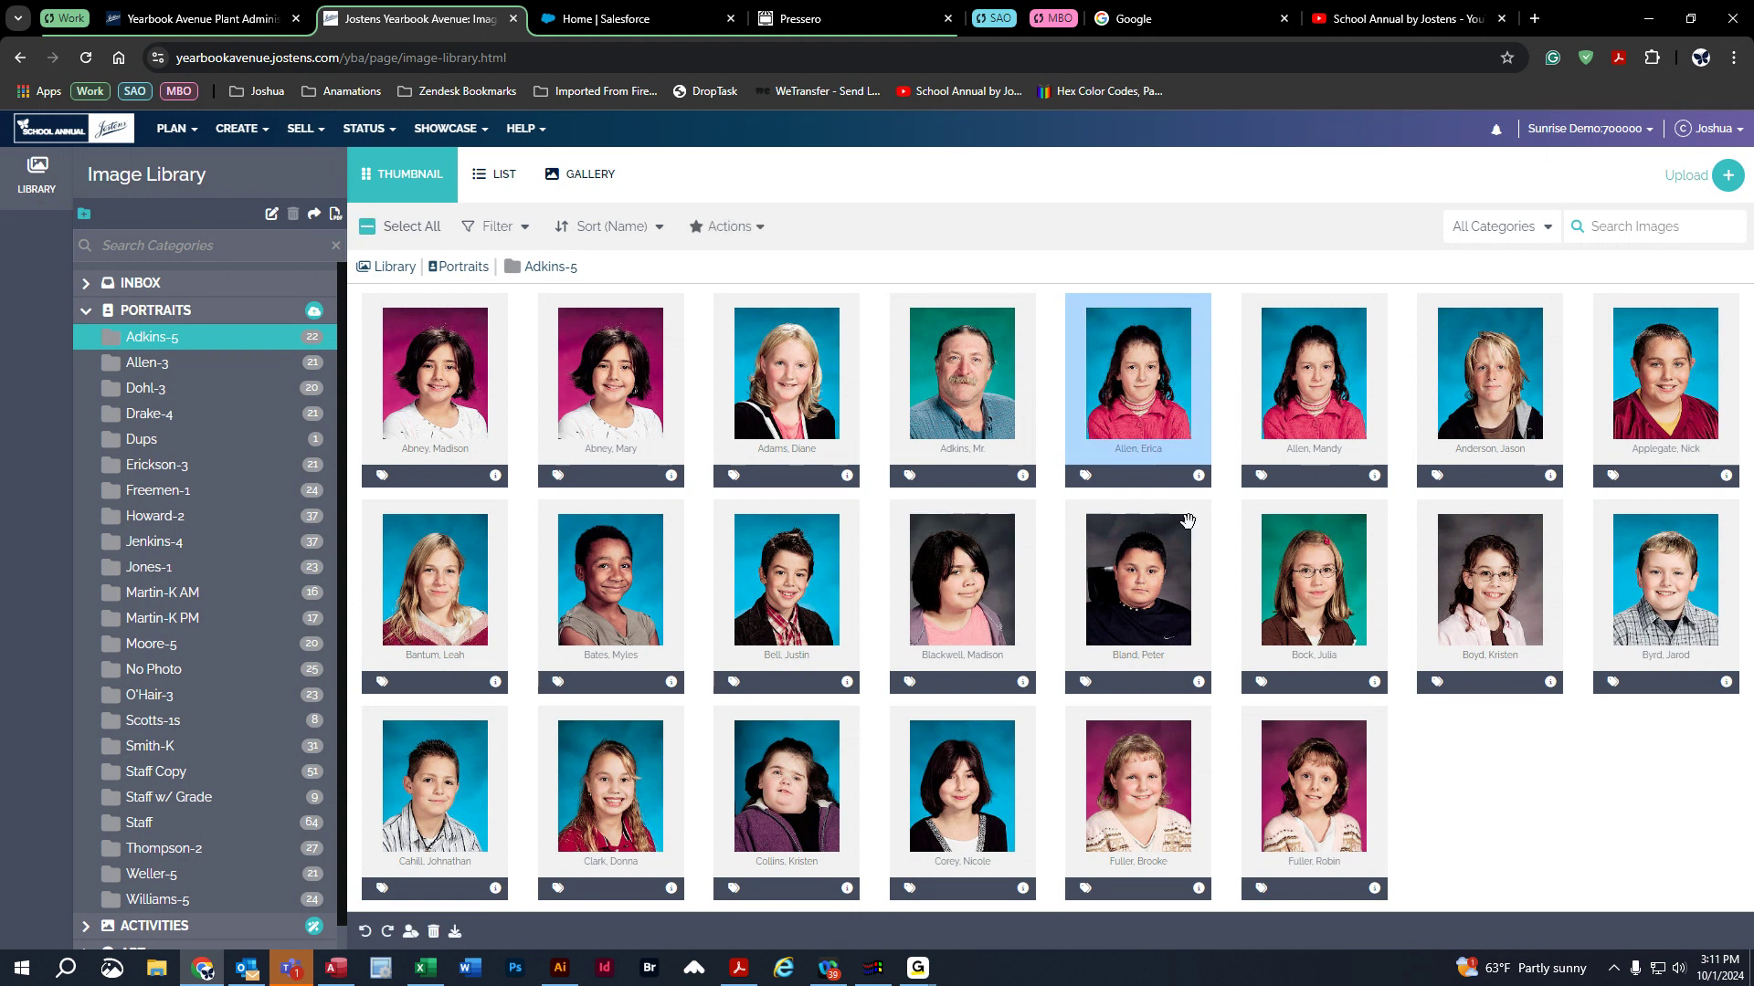
left_click(1299, 417)
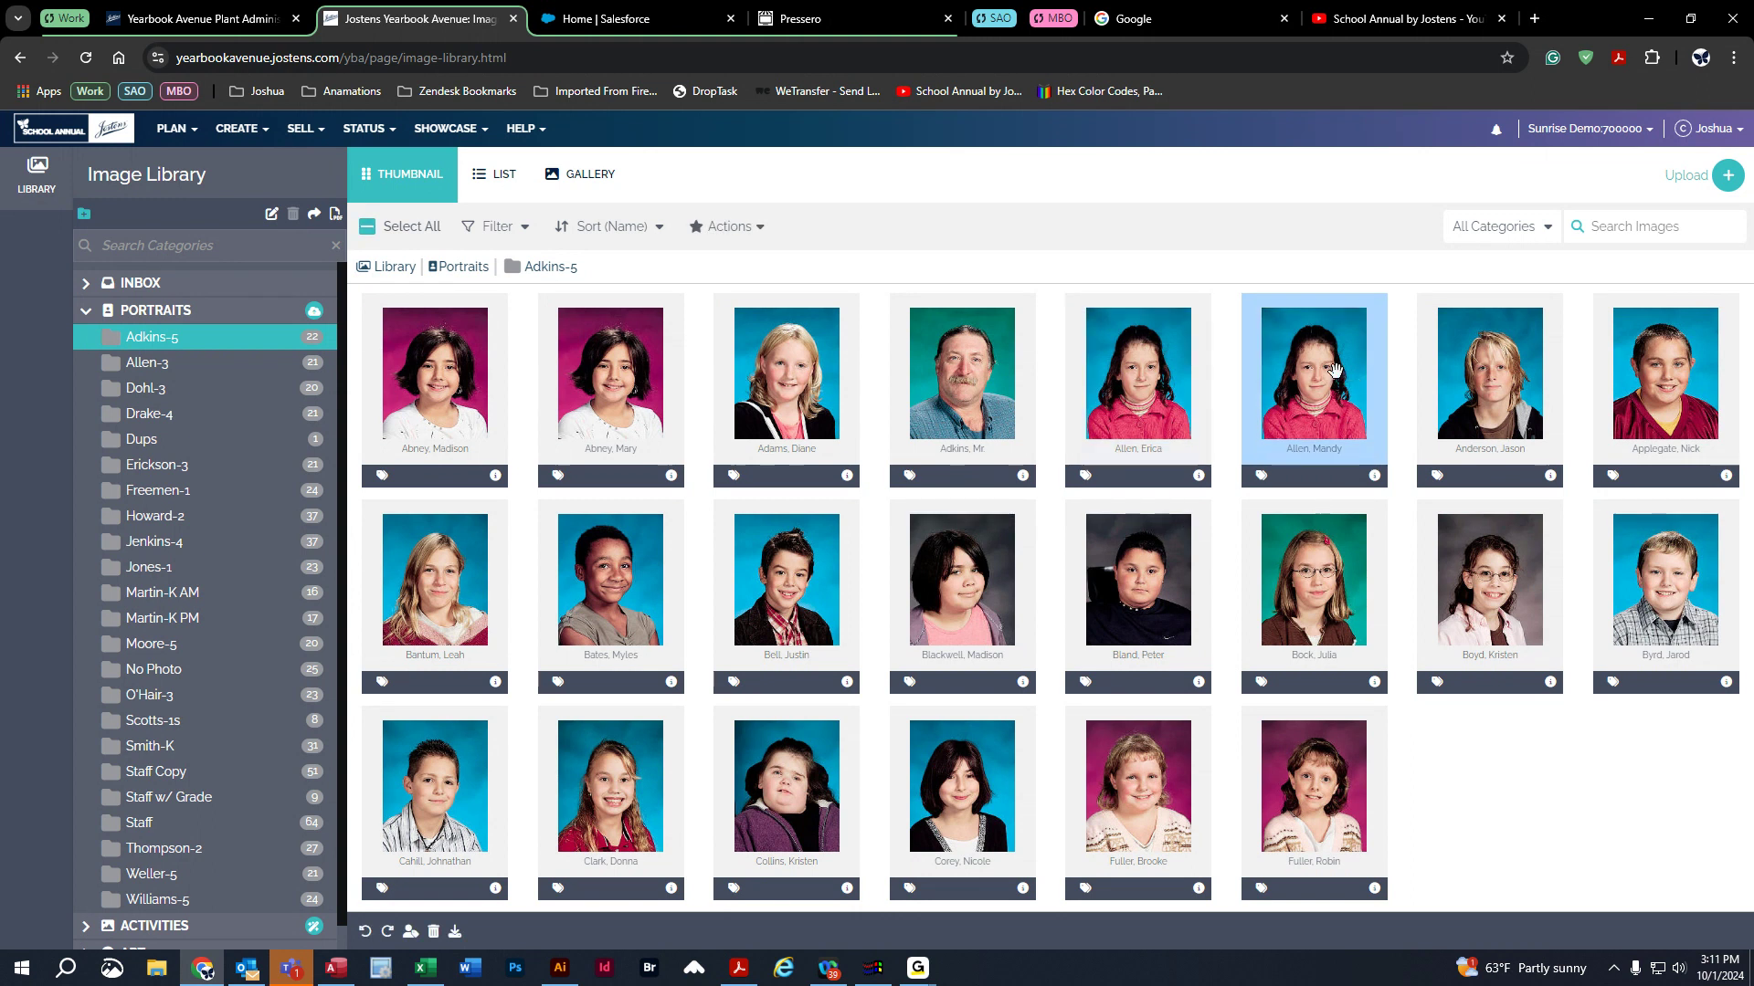
left_click_drag(1316, 369, 244, 369)
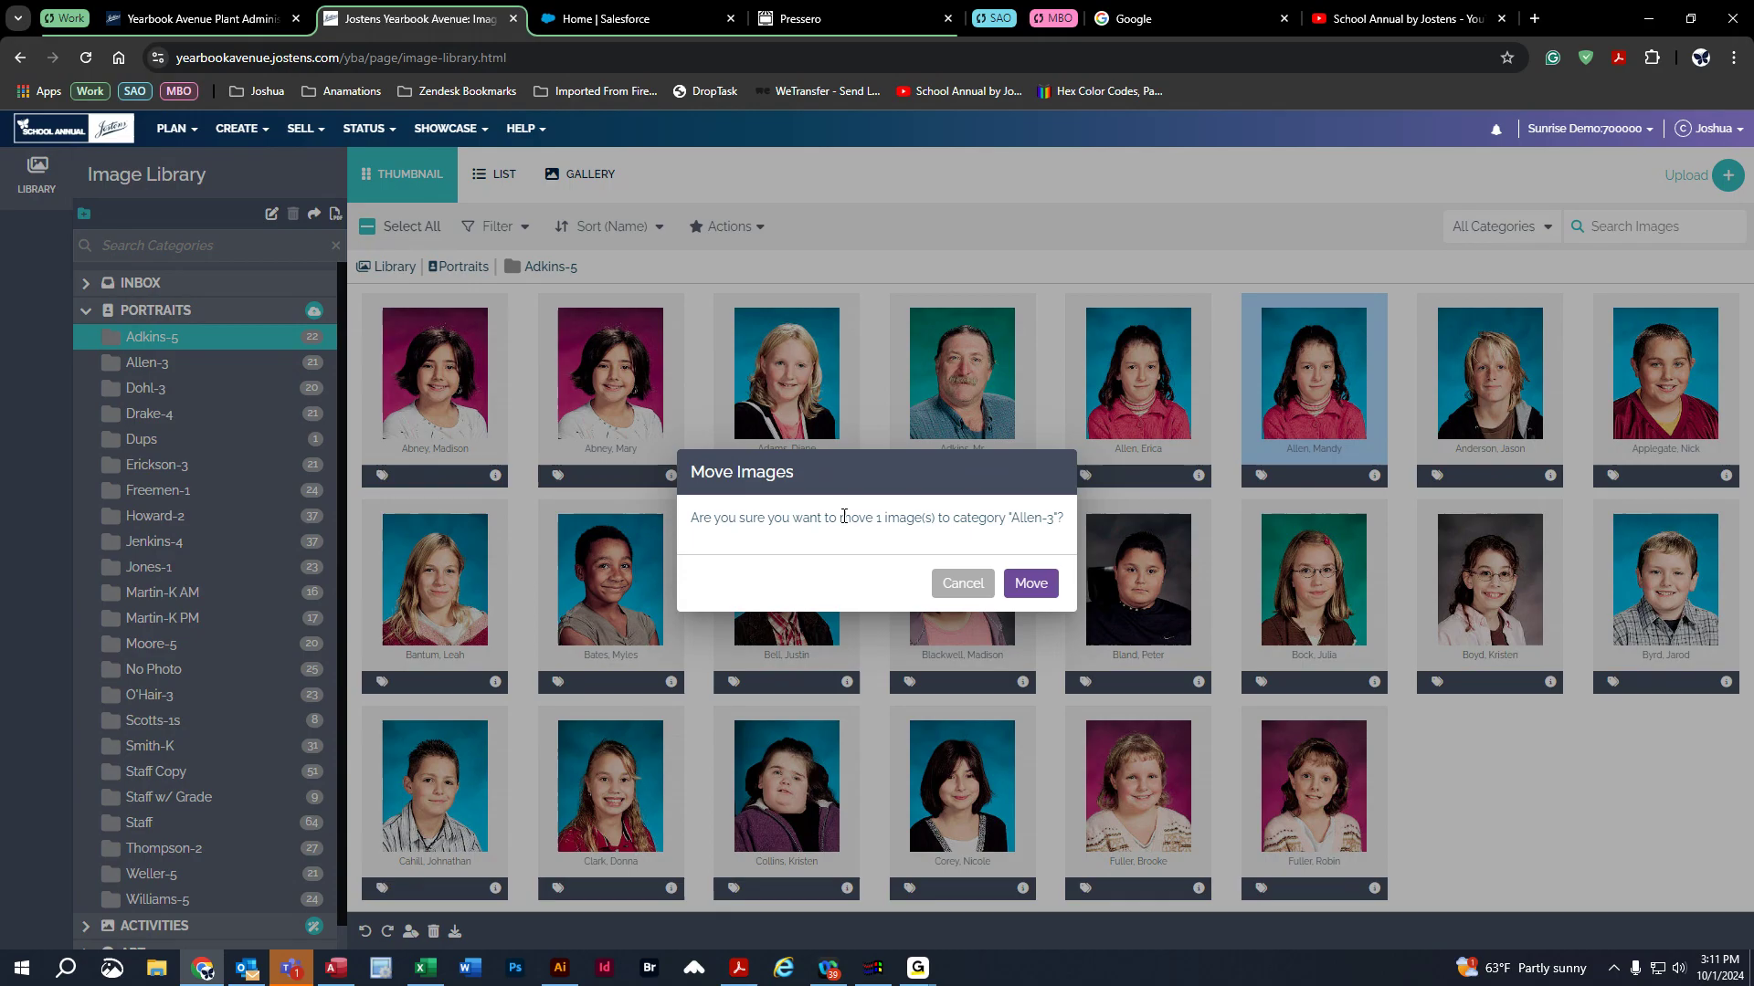
left_click(1030, 584)
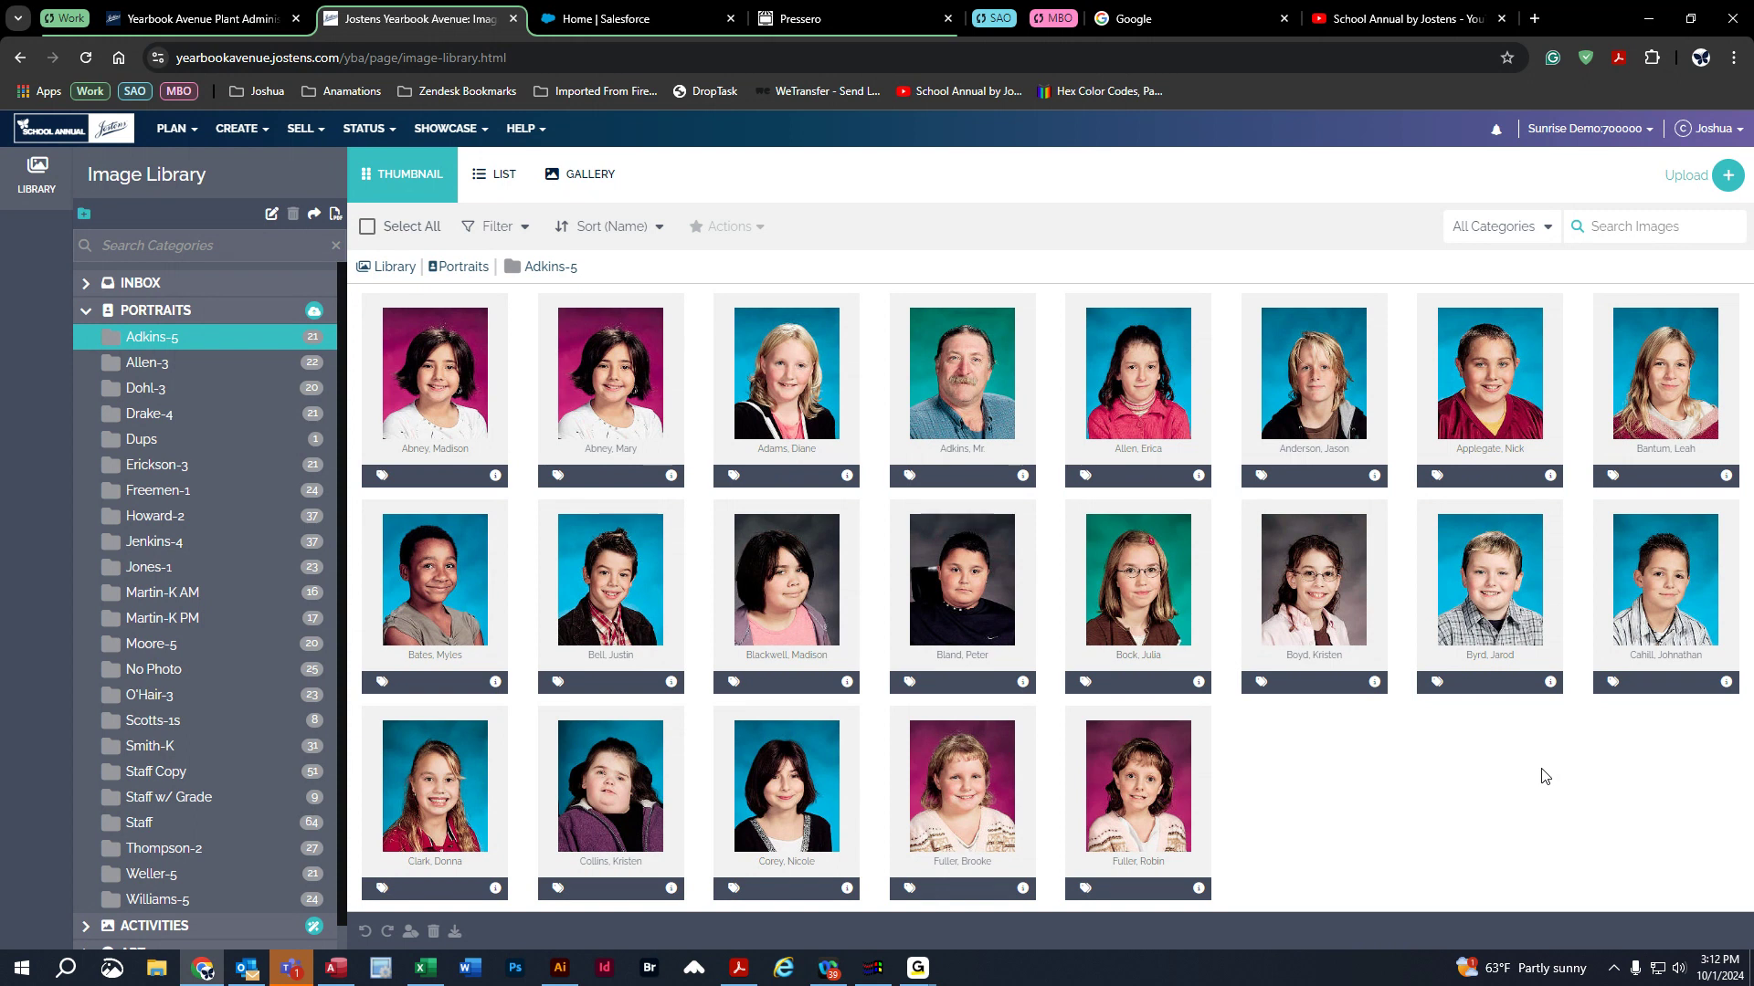
- Open the Borders category under By Type in the Art library and find the No Photo Available images
left_click(84, 311)
left_click(87, 338)
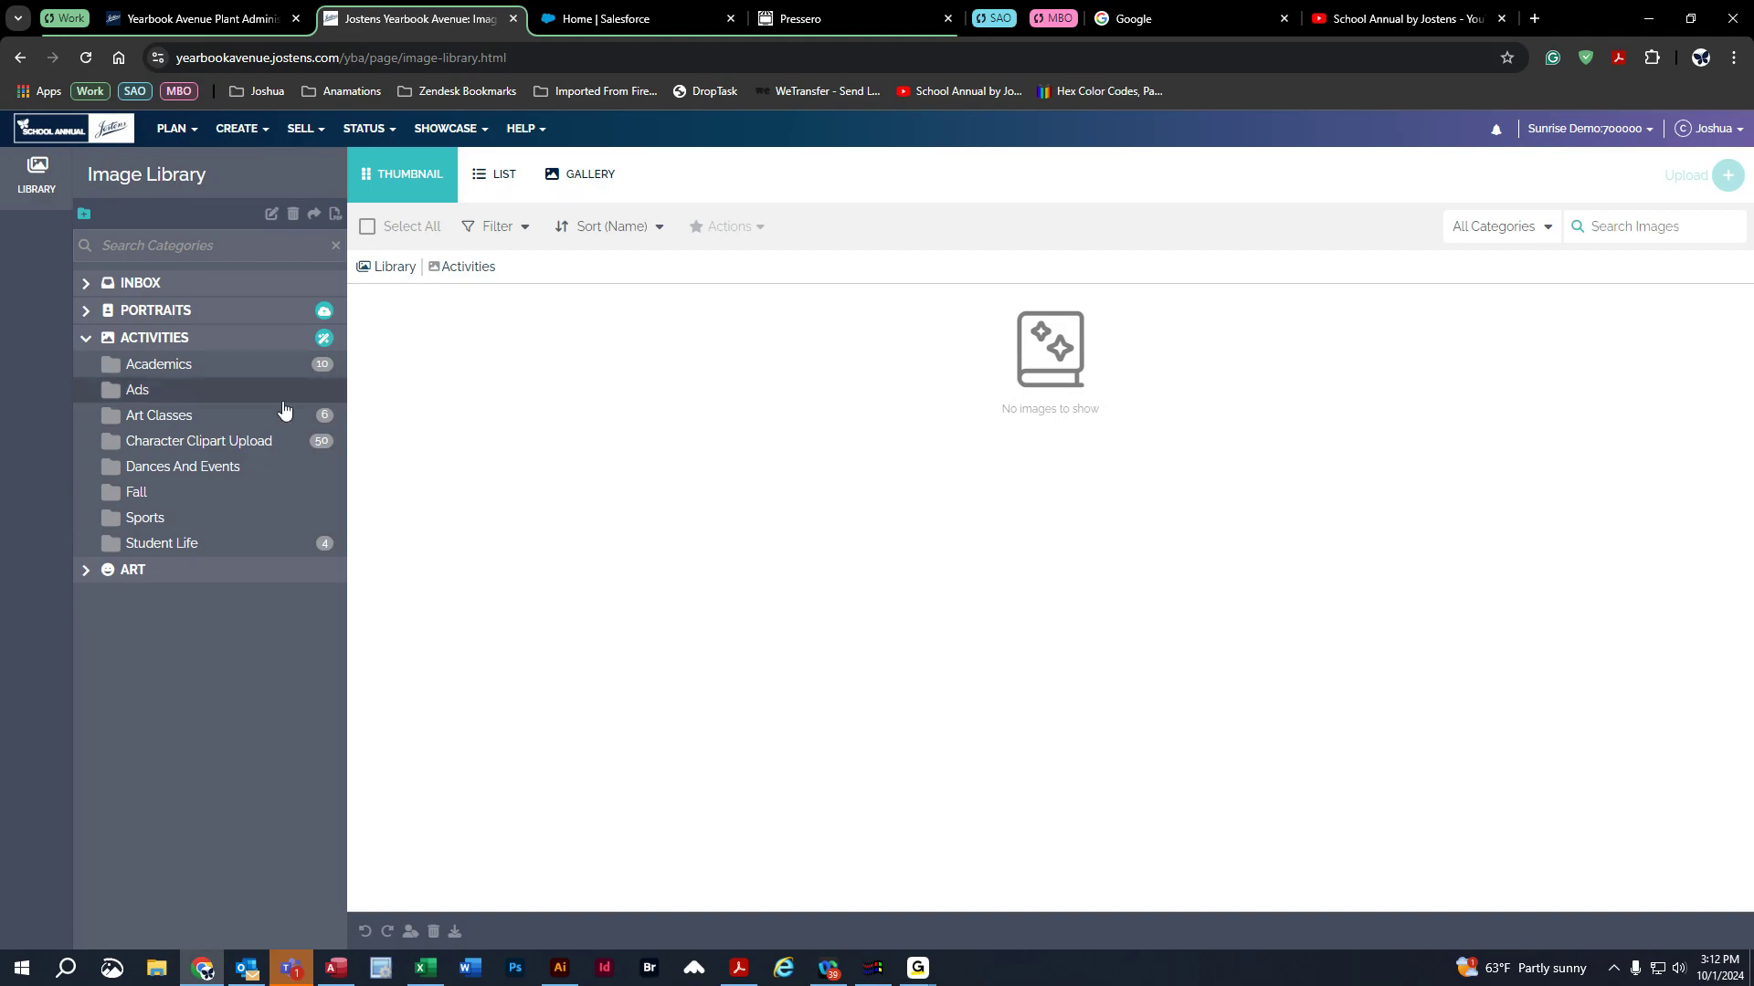
left_click(90, 340)
left_click(85, 367)
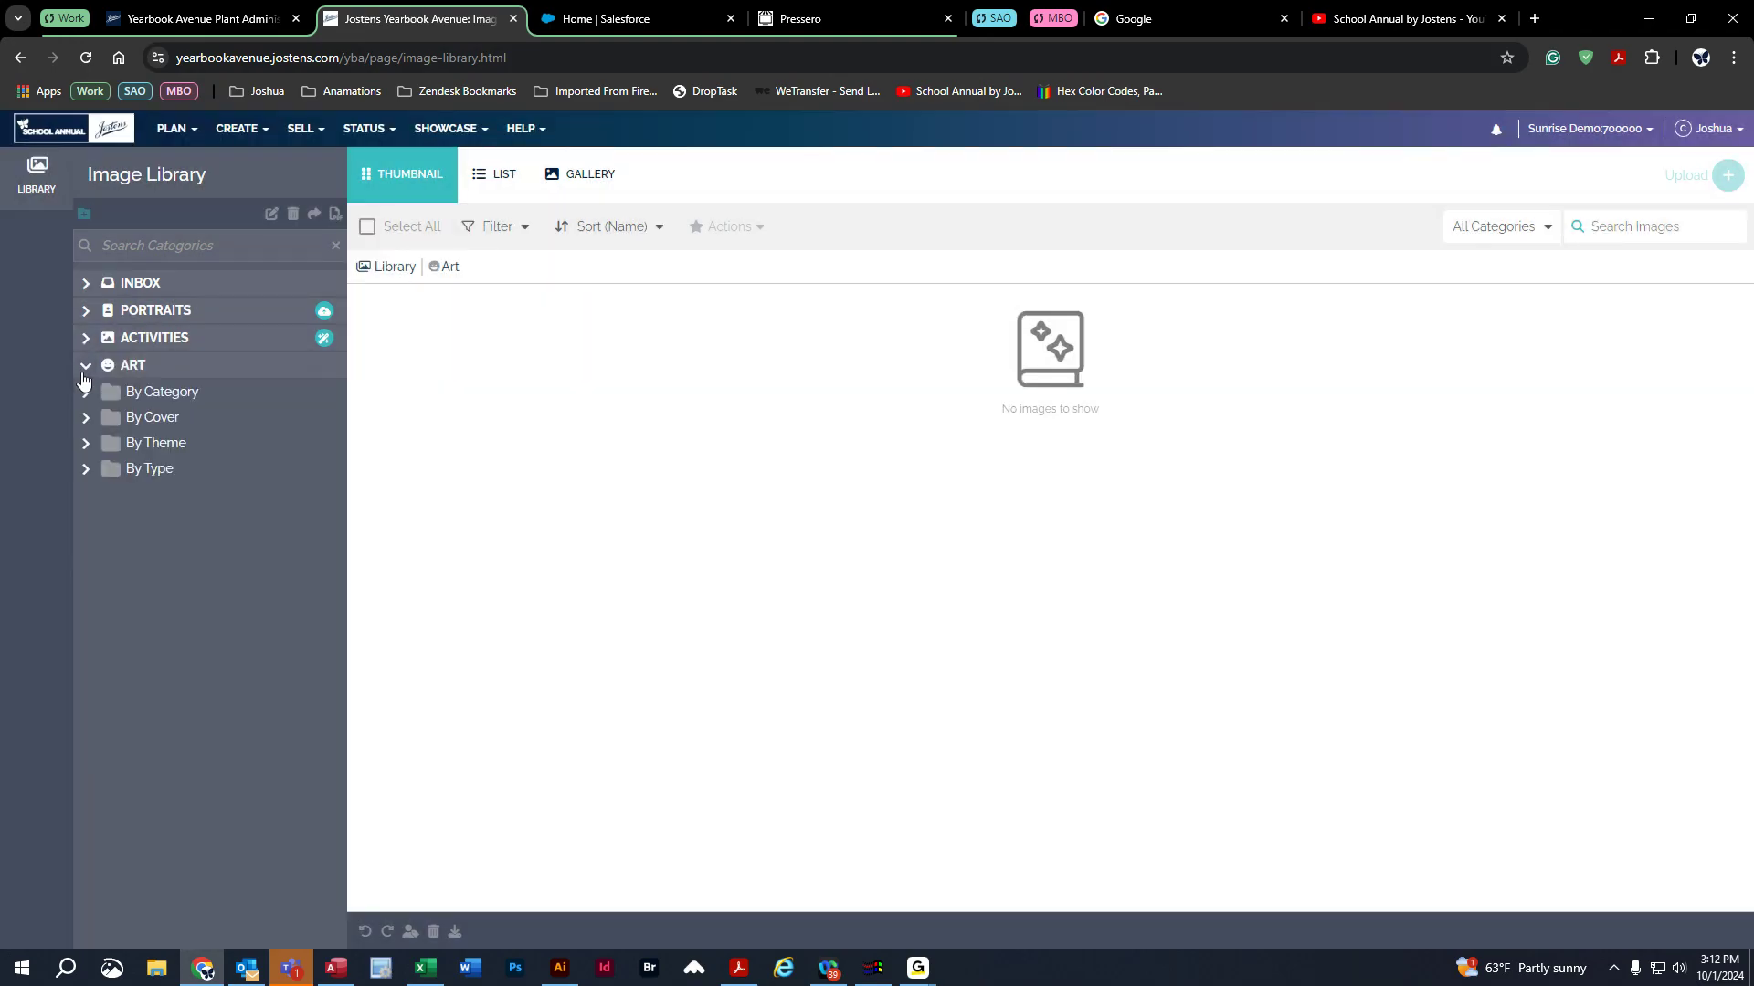
left_click(86, 474)
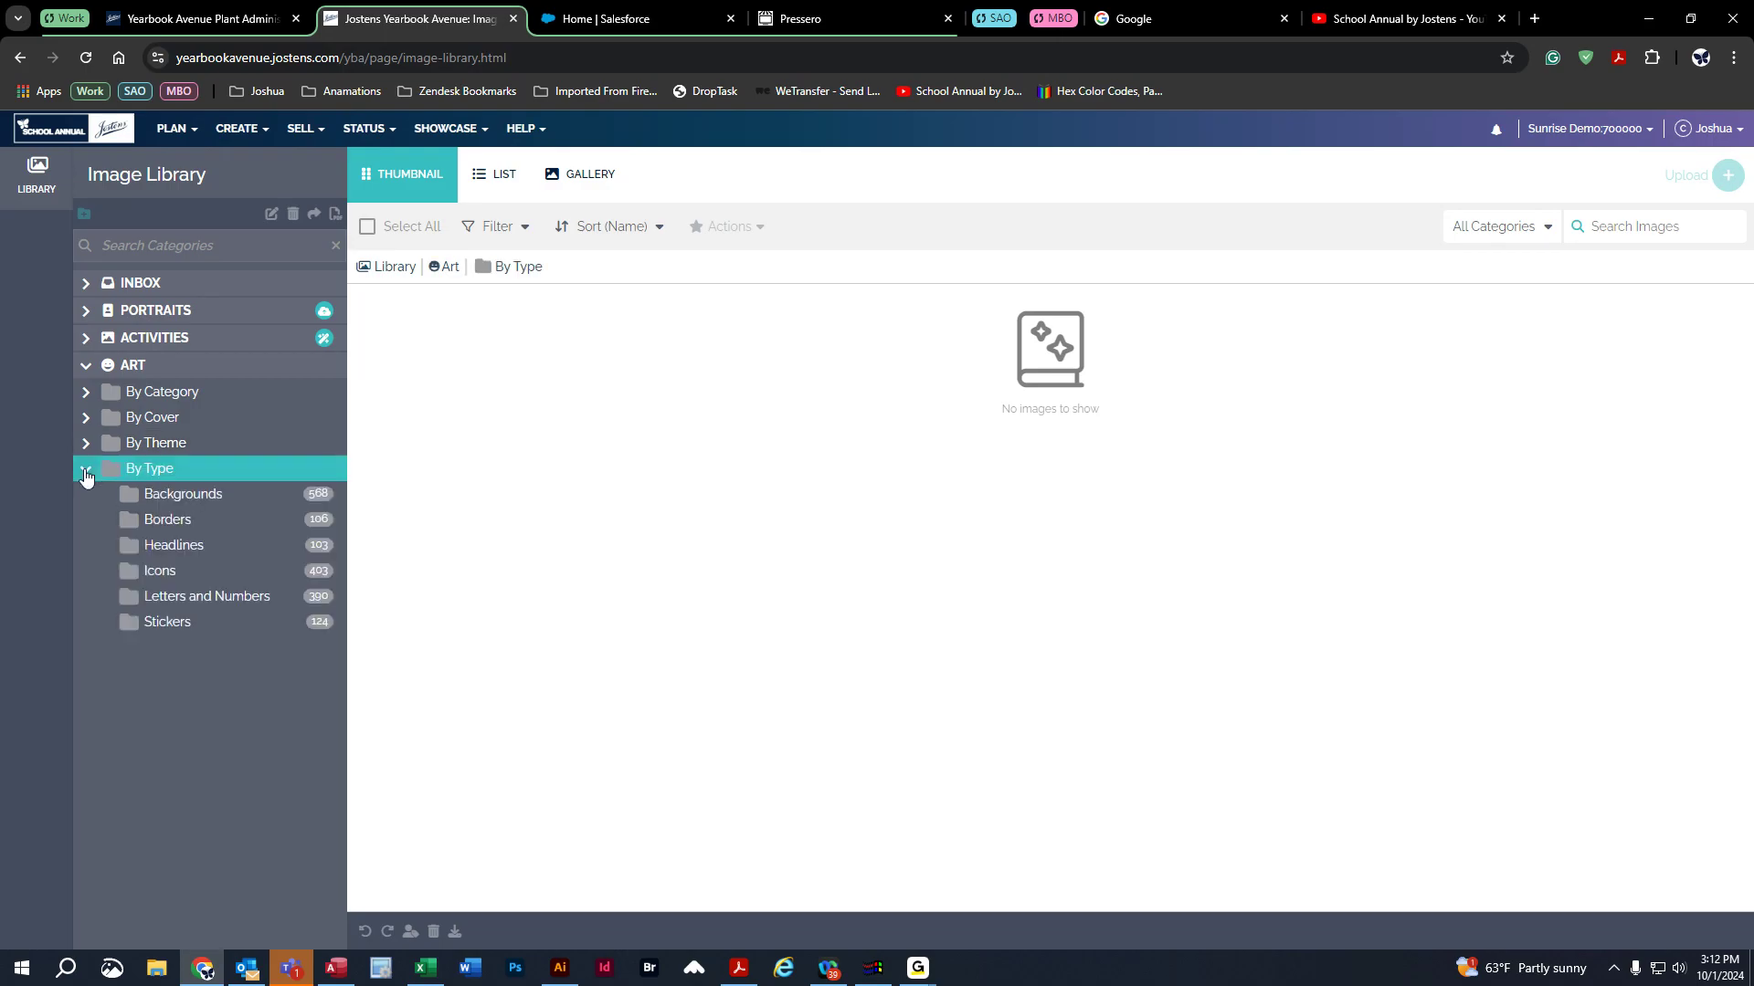
left_click(169, 520)
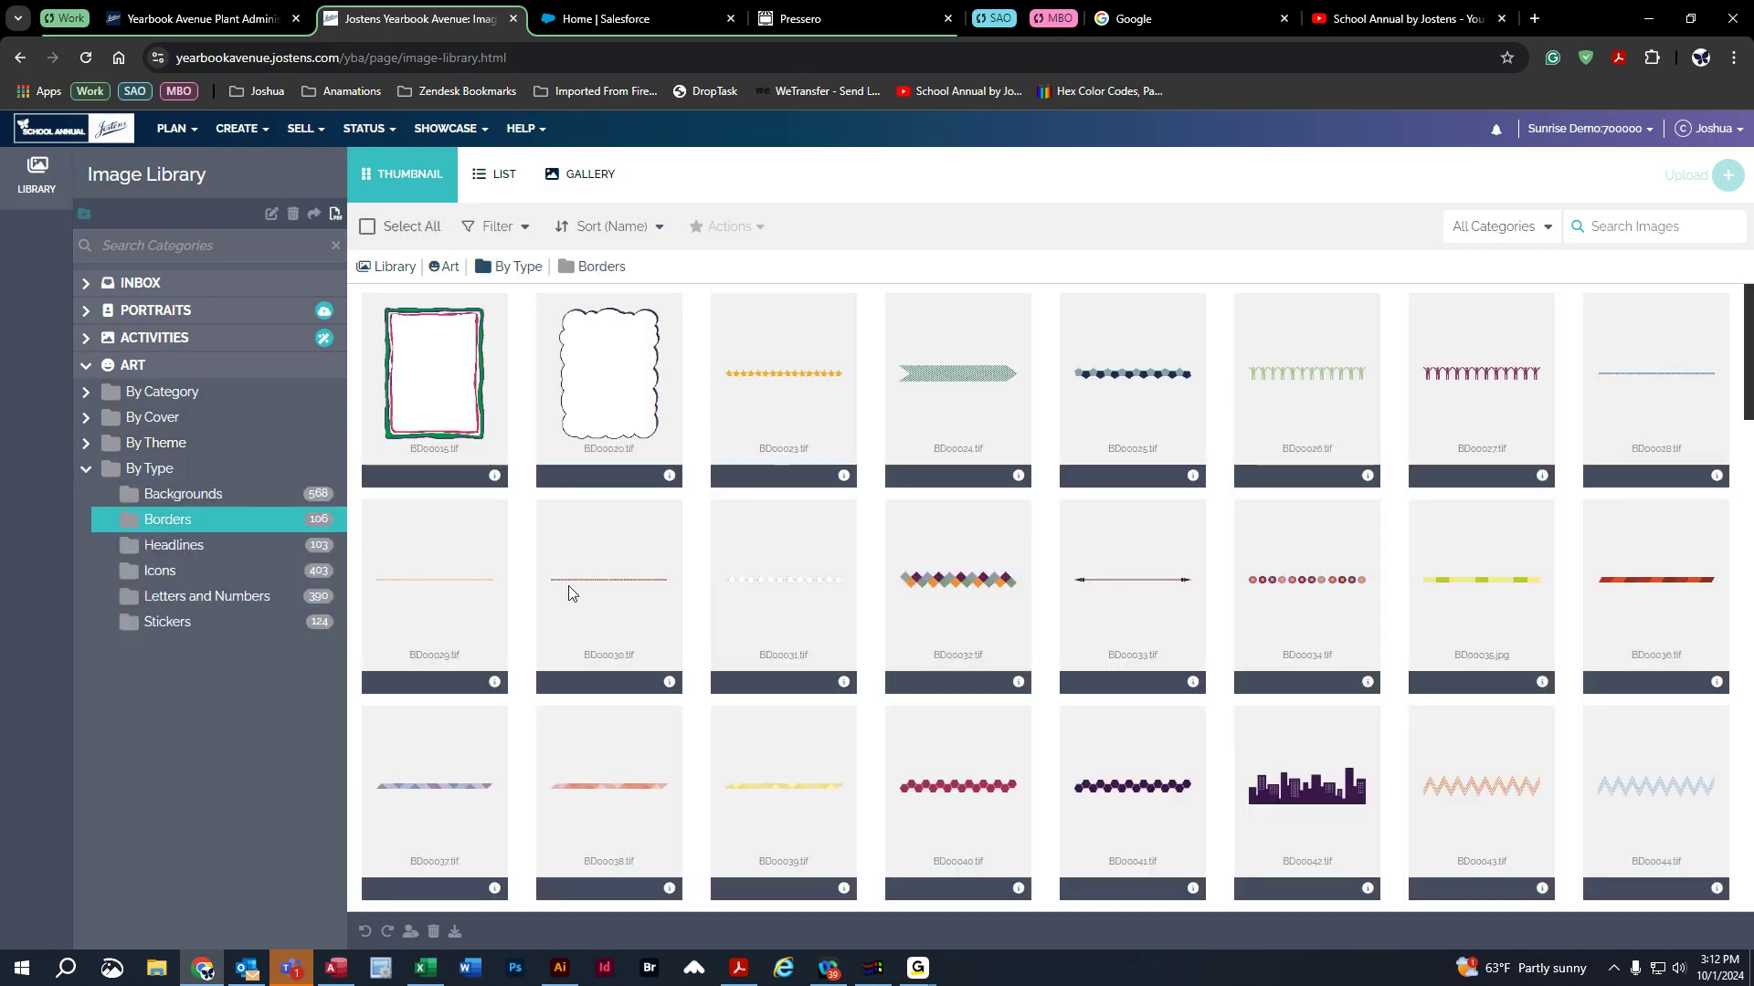
left_click_drag(1747, 334, 1751, 698)
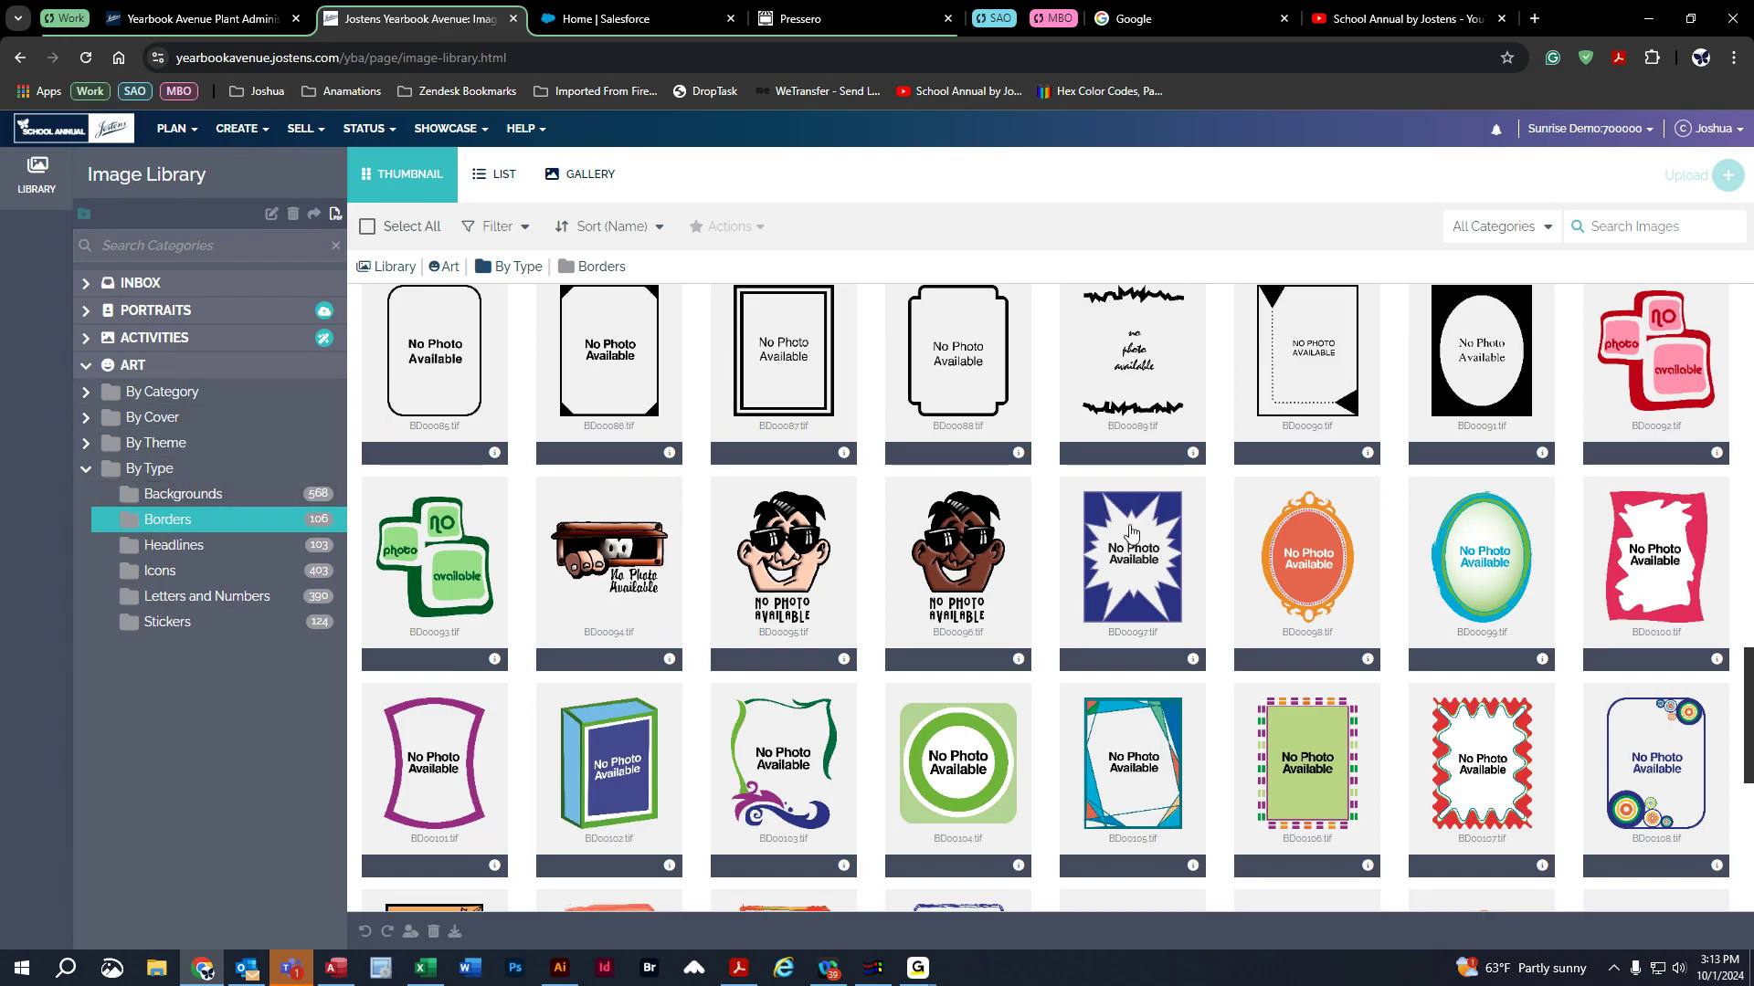
scroll(1199, 599, "down", 2)
scroll(1199, 598, "up", 1)
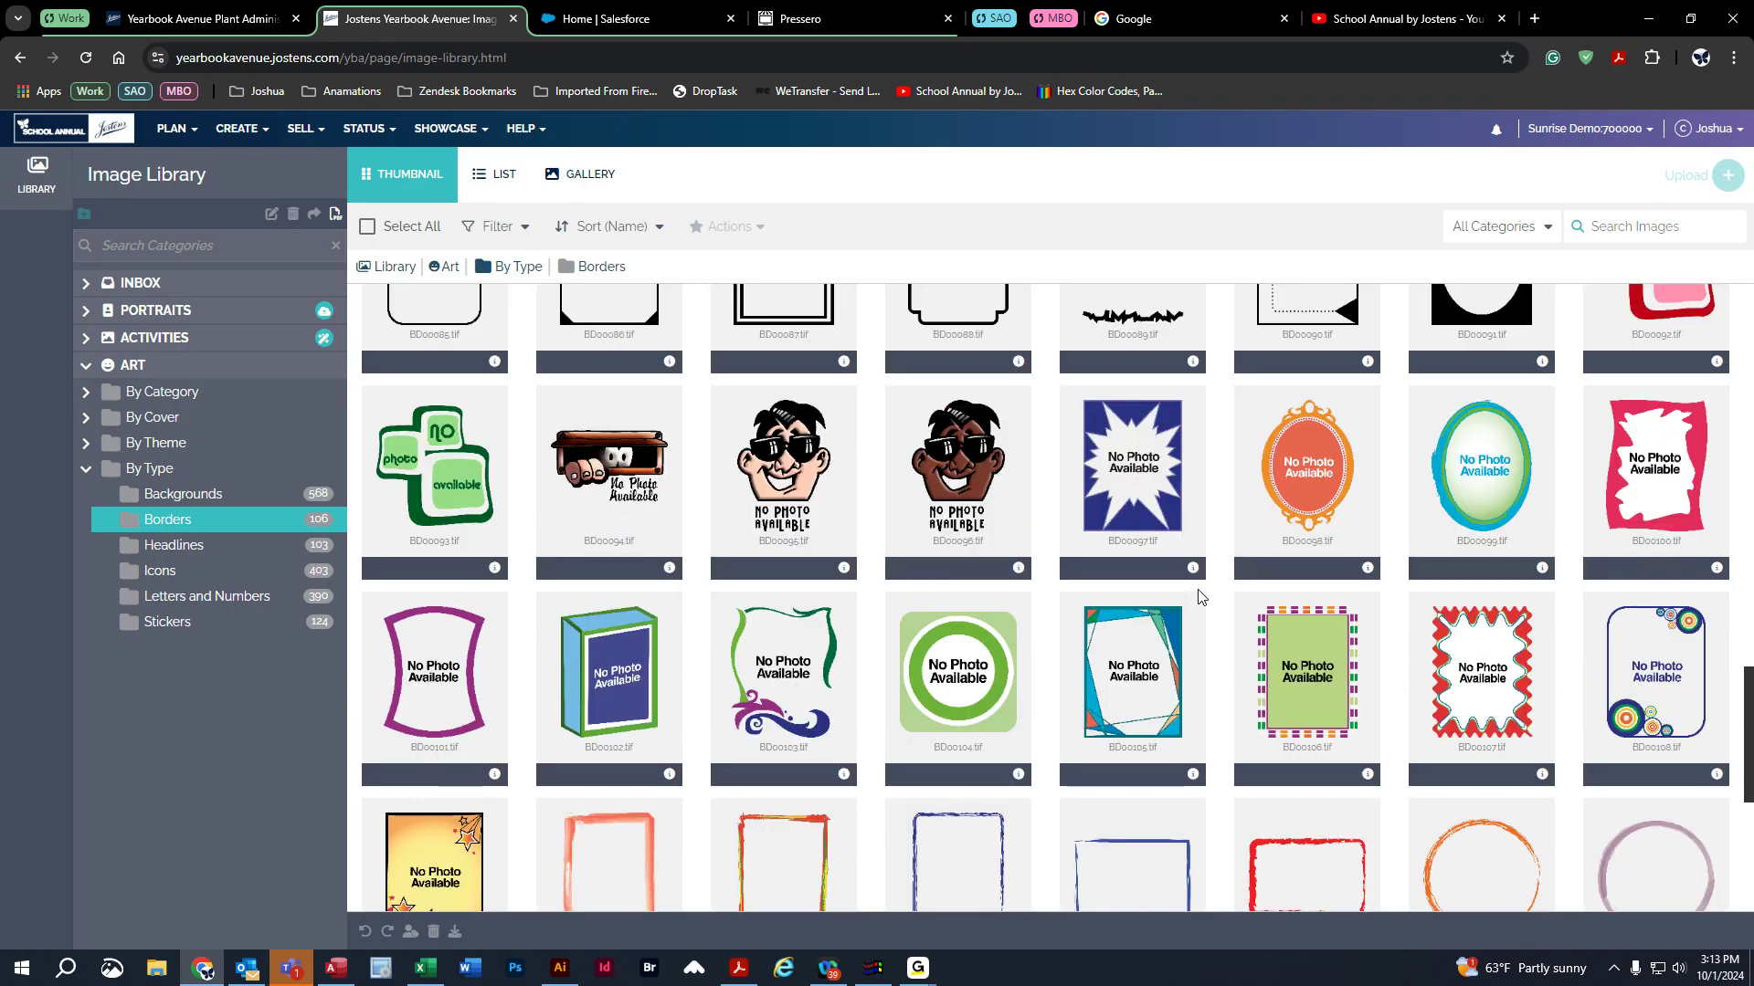
- Select the green No Photo Available image BD00106.tif with the striped border and download it to the computer
left_click(1334, 644)
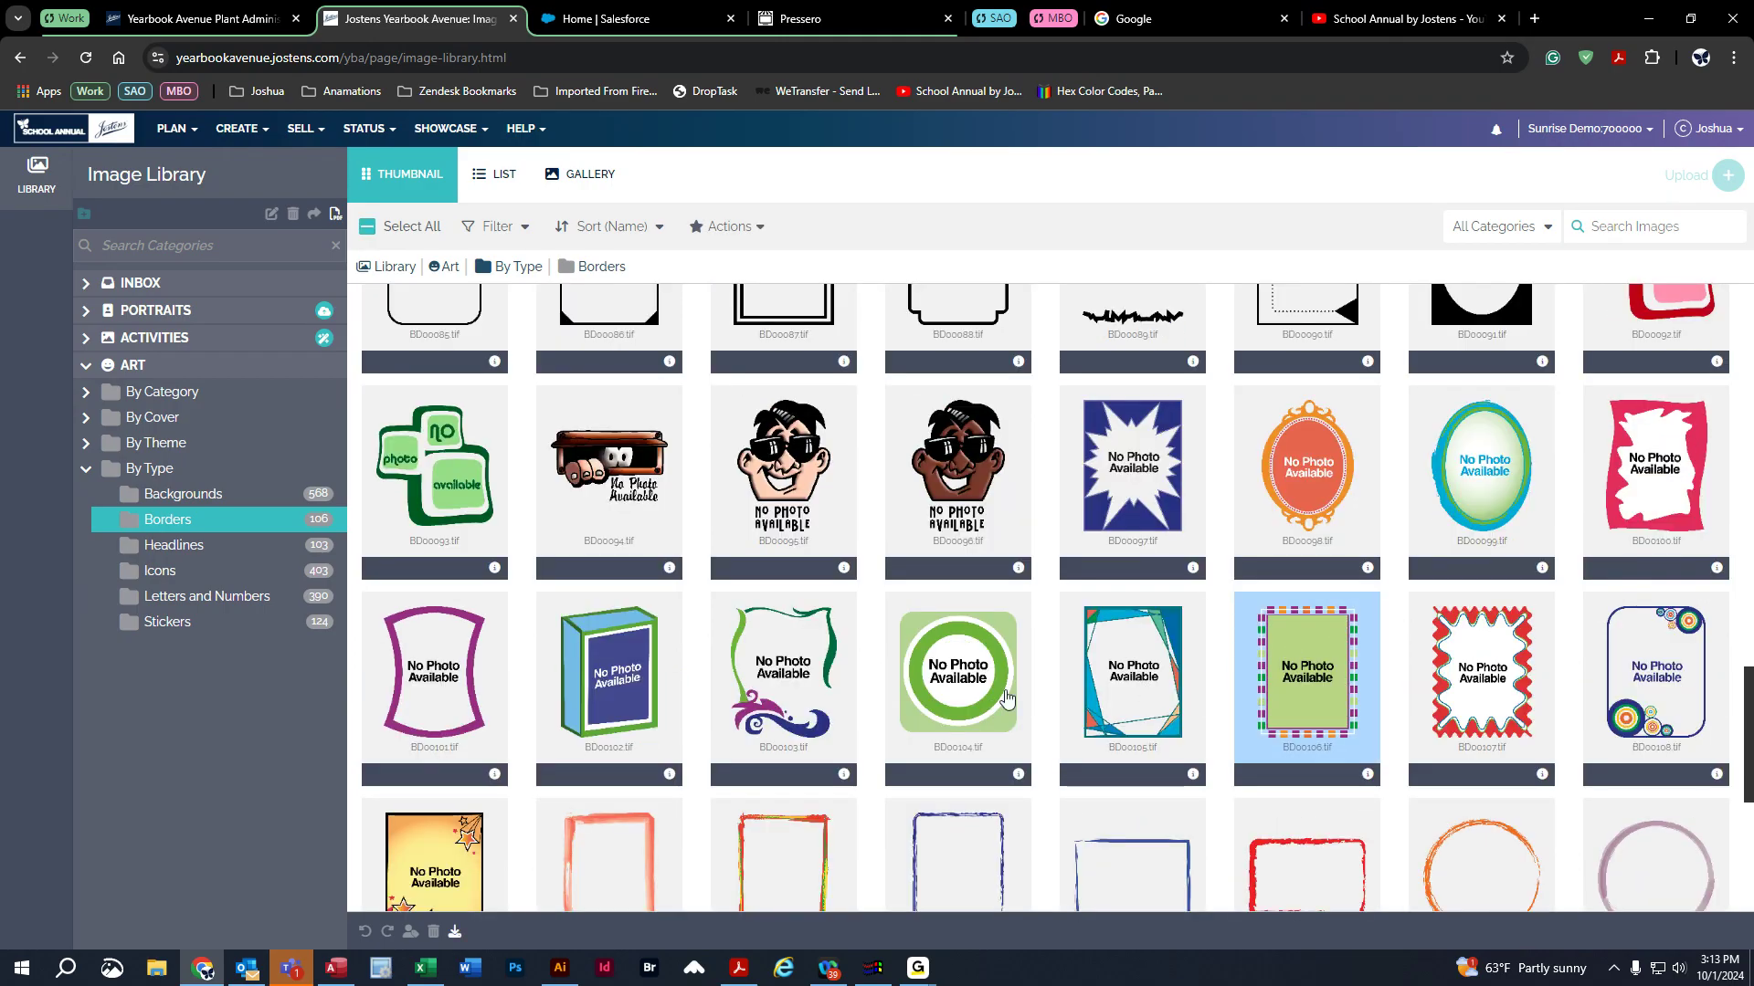
left_click_drag(523, 885, 463, 927)
scroll(1233, 519, "up", 3)
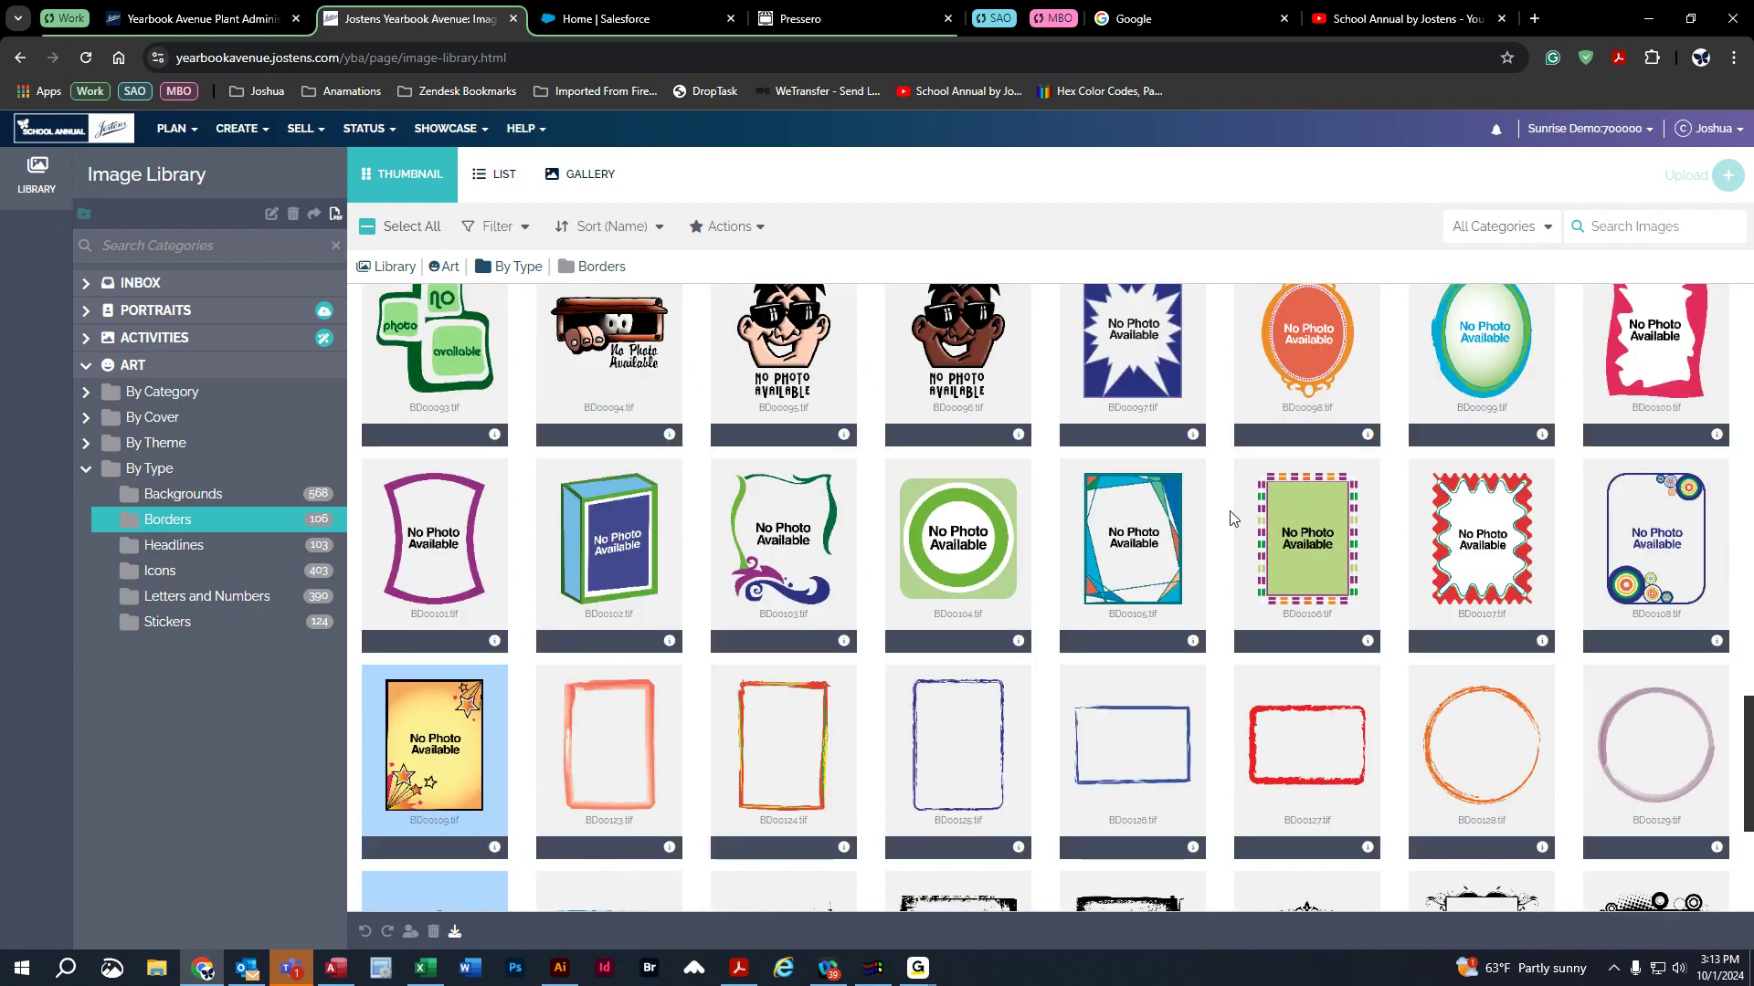
left_click(1257, 656)
scroll(1520, 575, "up", 1)
scroll(1520, 572, "down", 2)
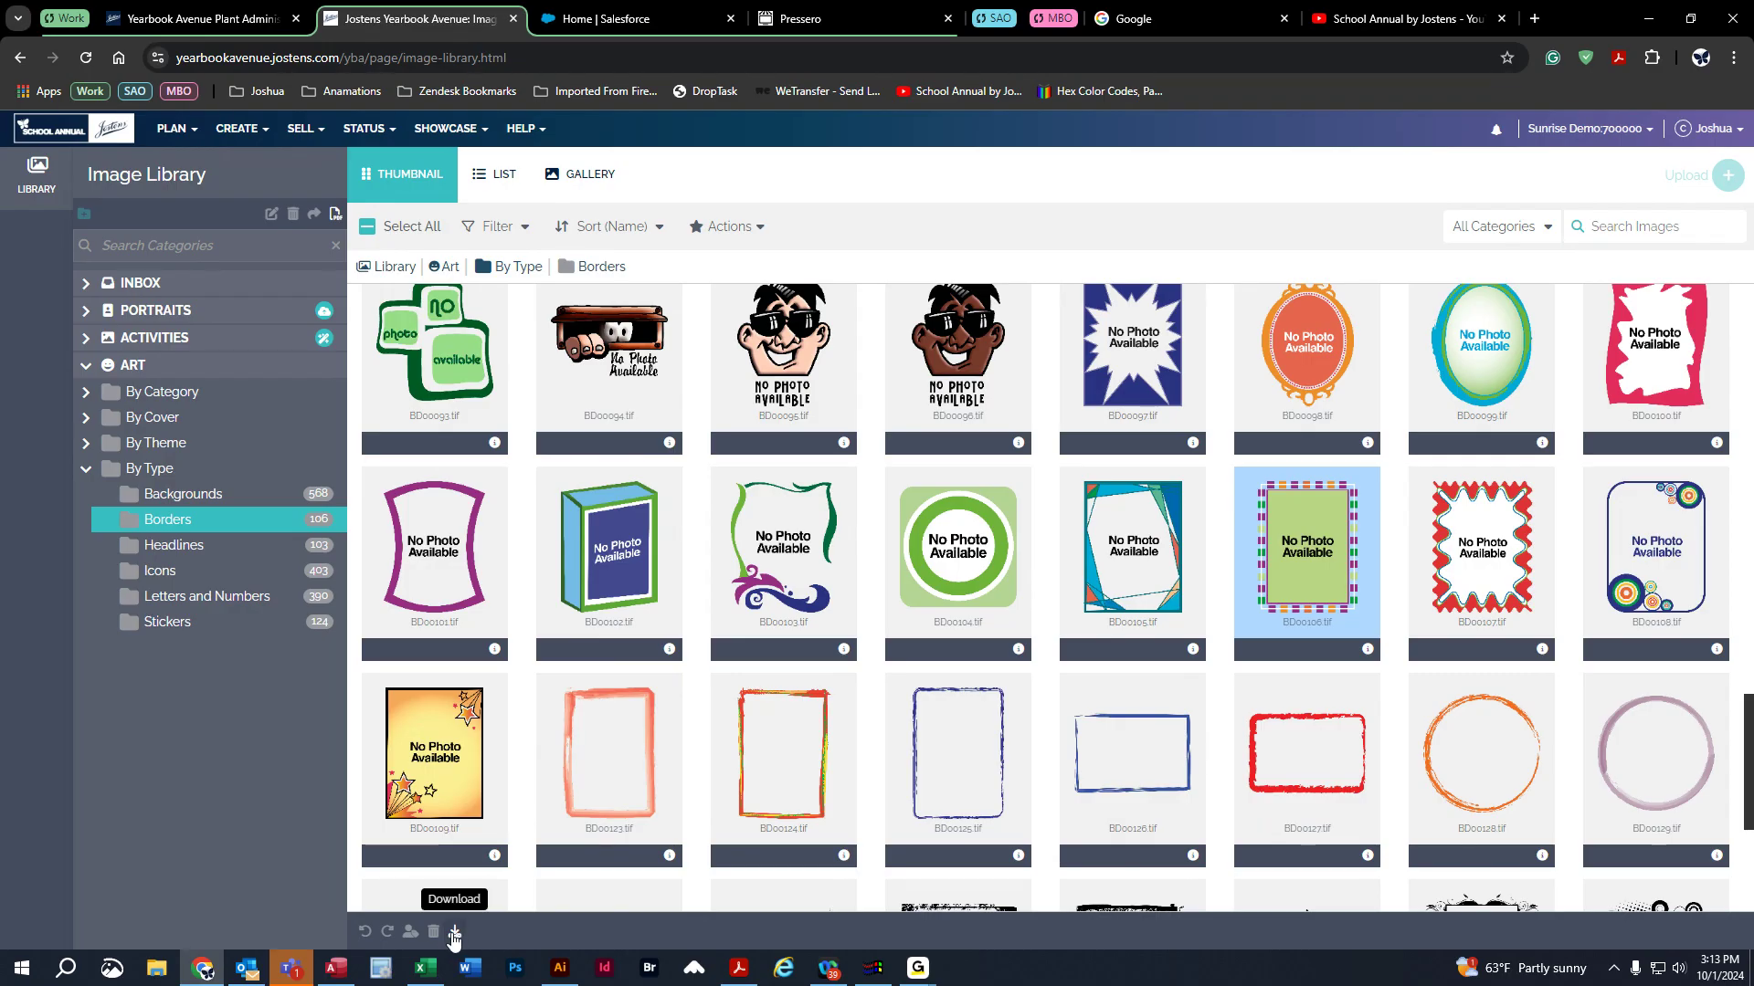
left_click(454, 932)
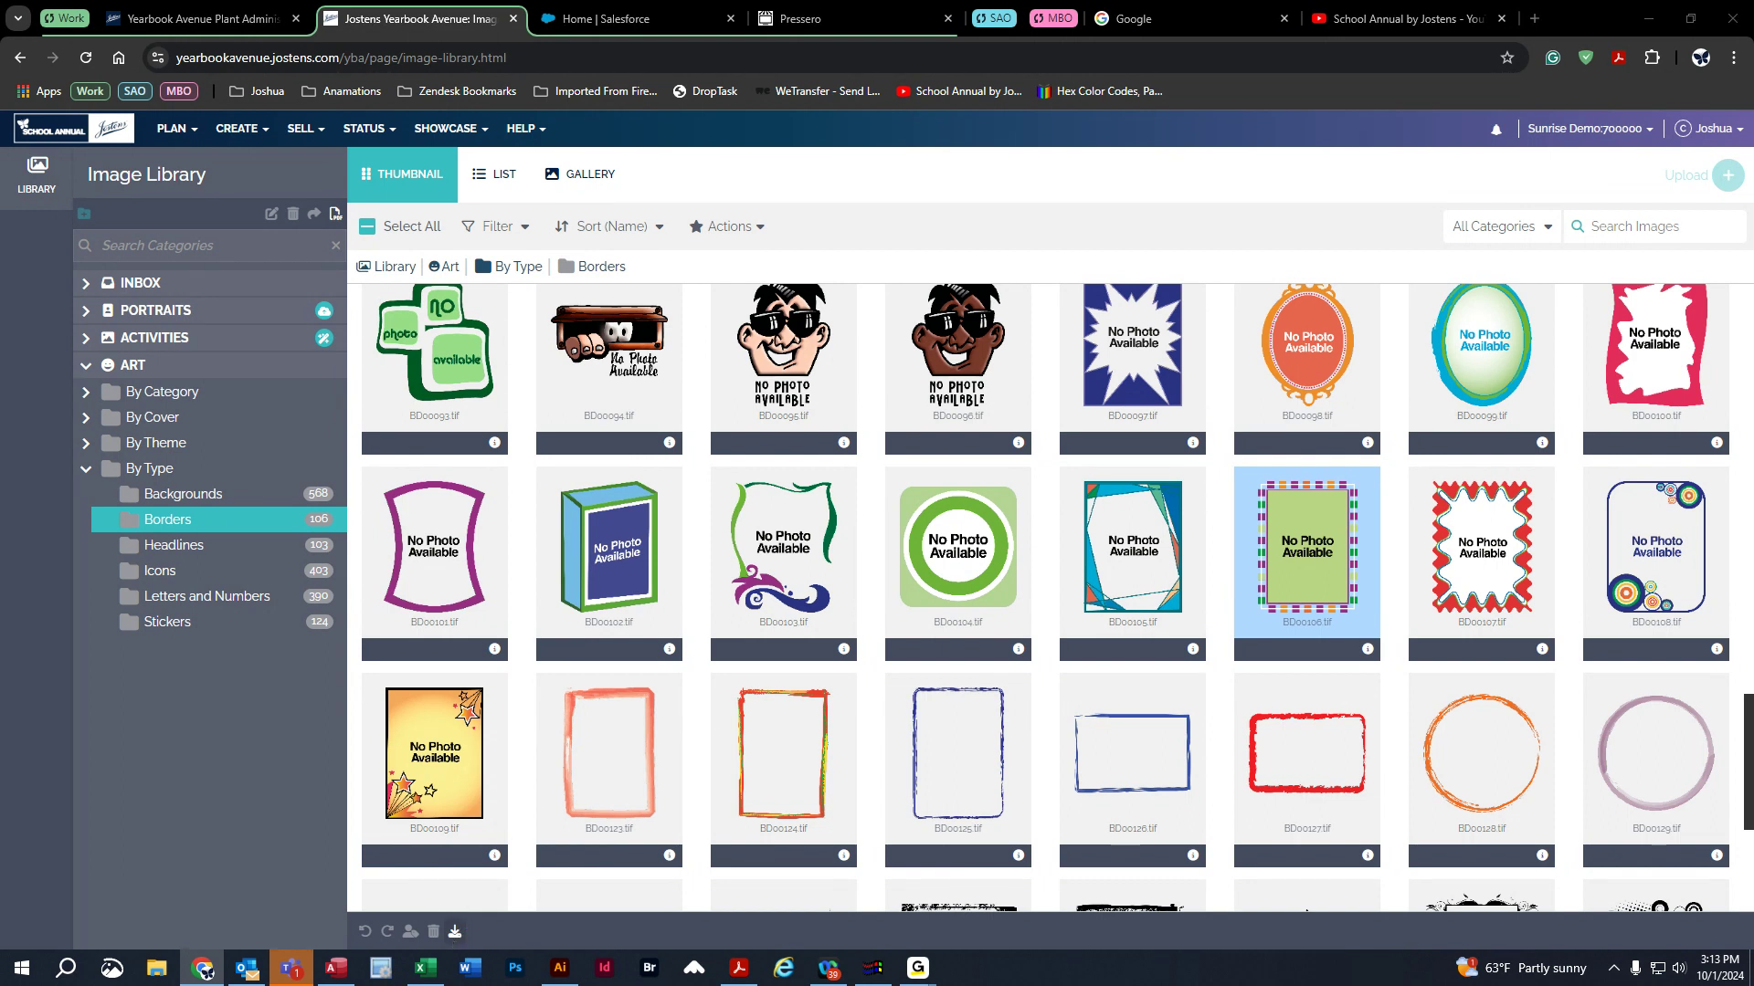
key("Return")
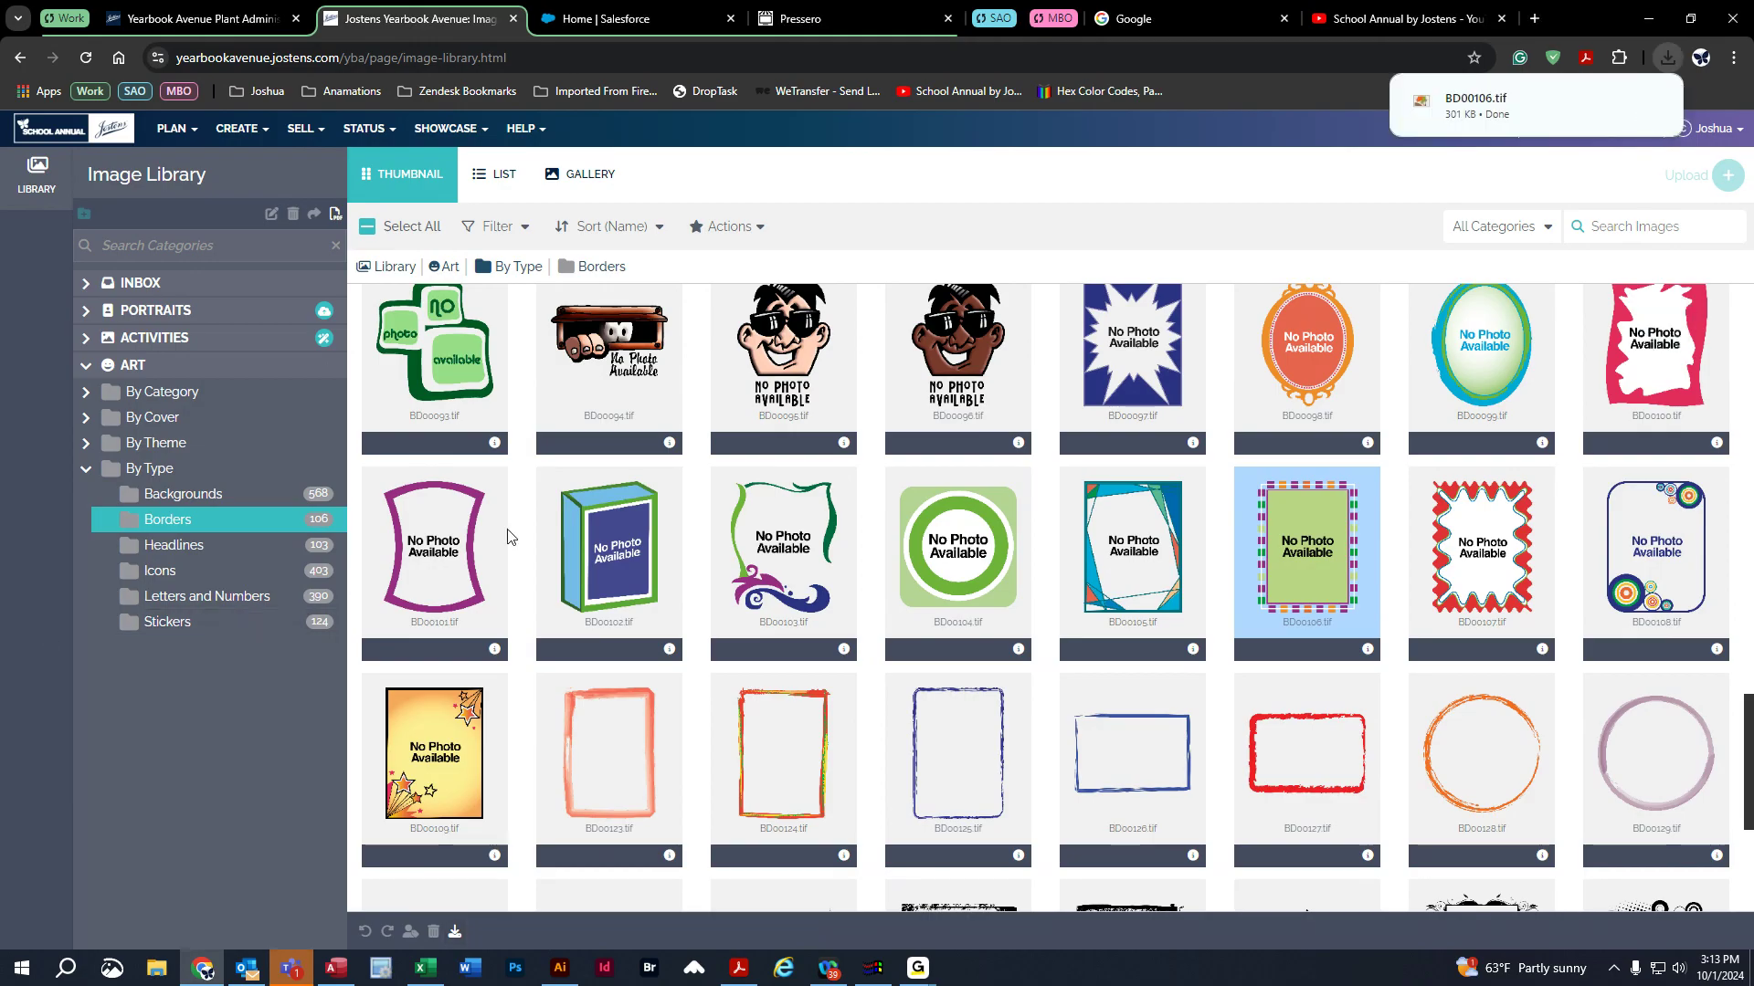
left_click(1618, 102)
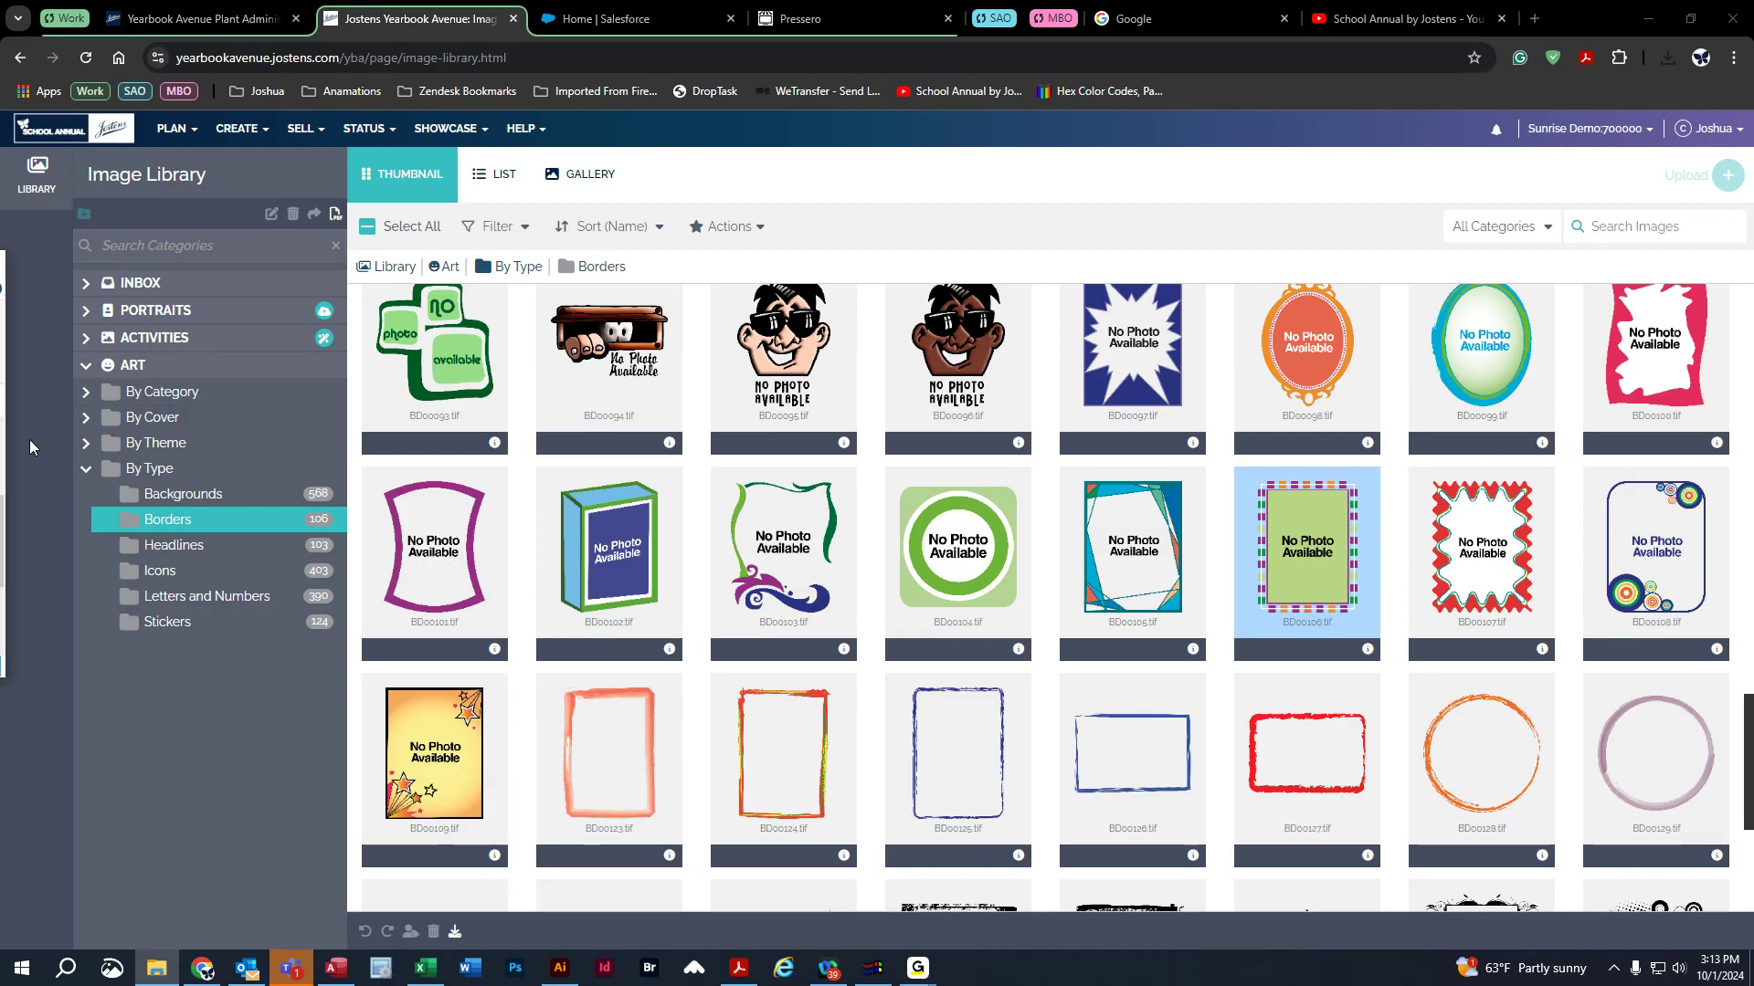
- Upload the downloaded BD00106.tif image into the Adkins-5 portrait category
left_click(89, 311)
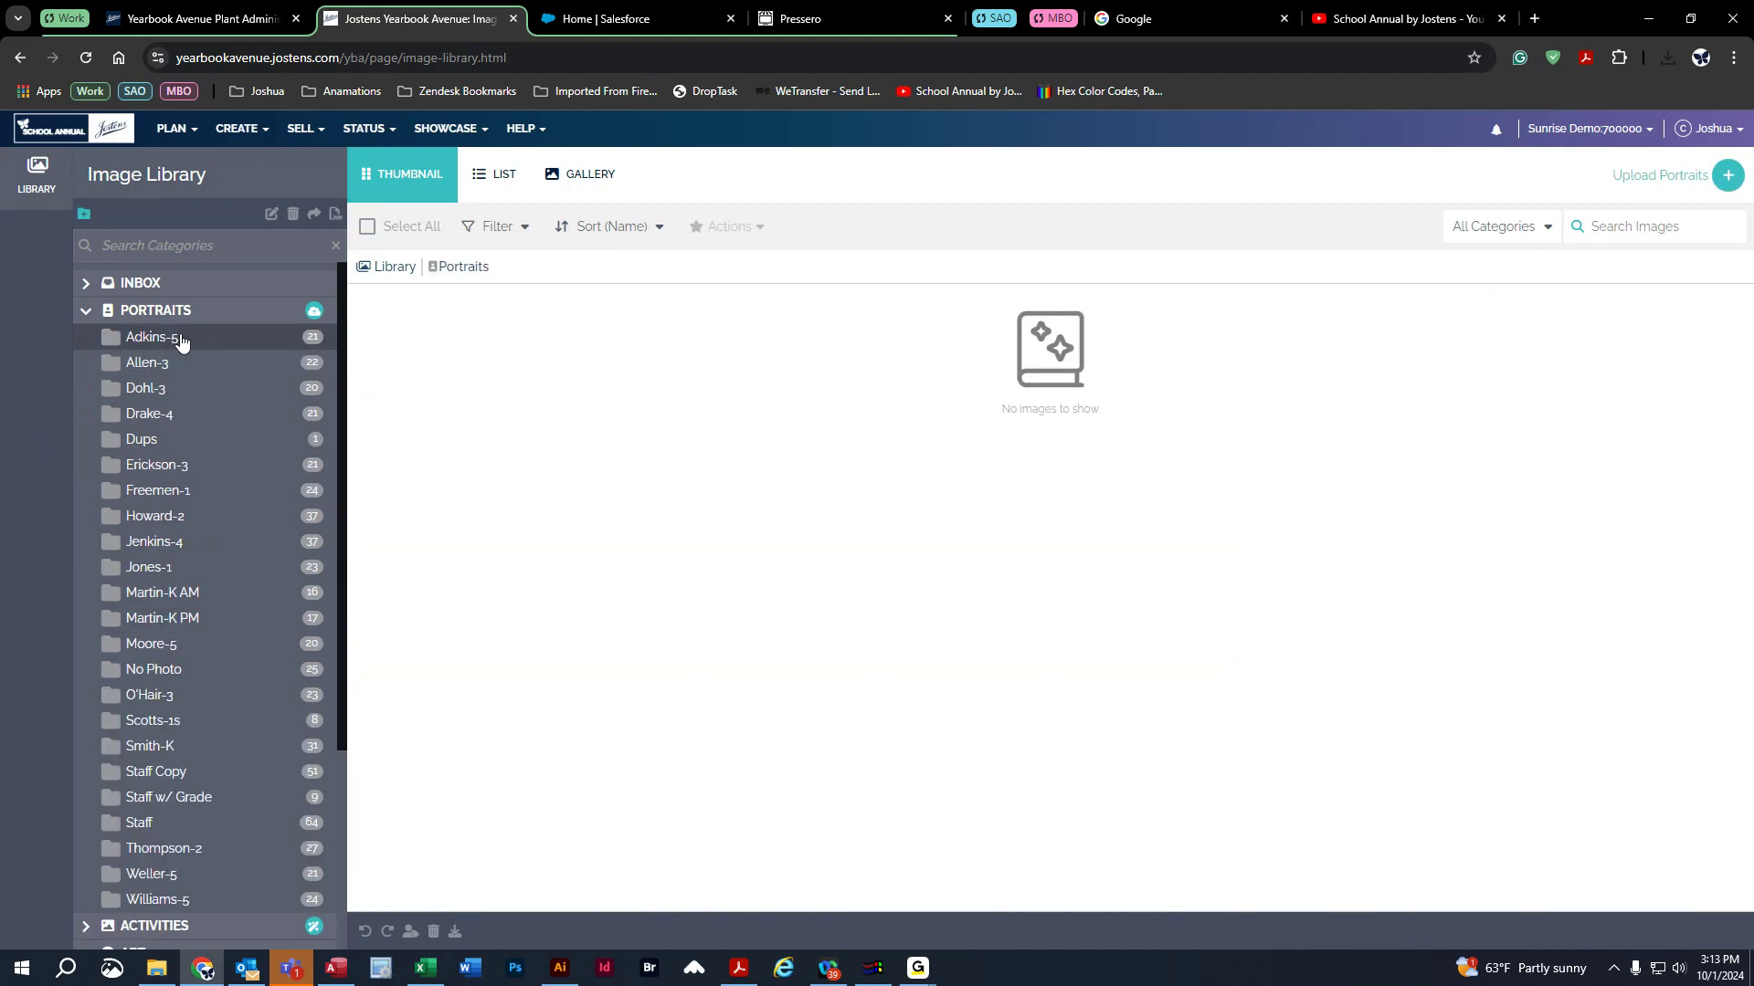
left_click(197, 345)
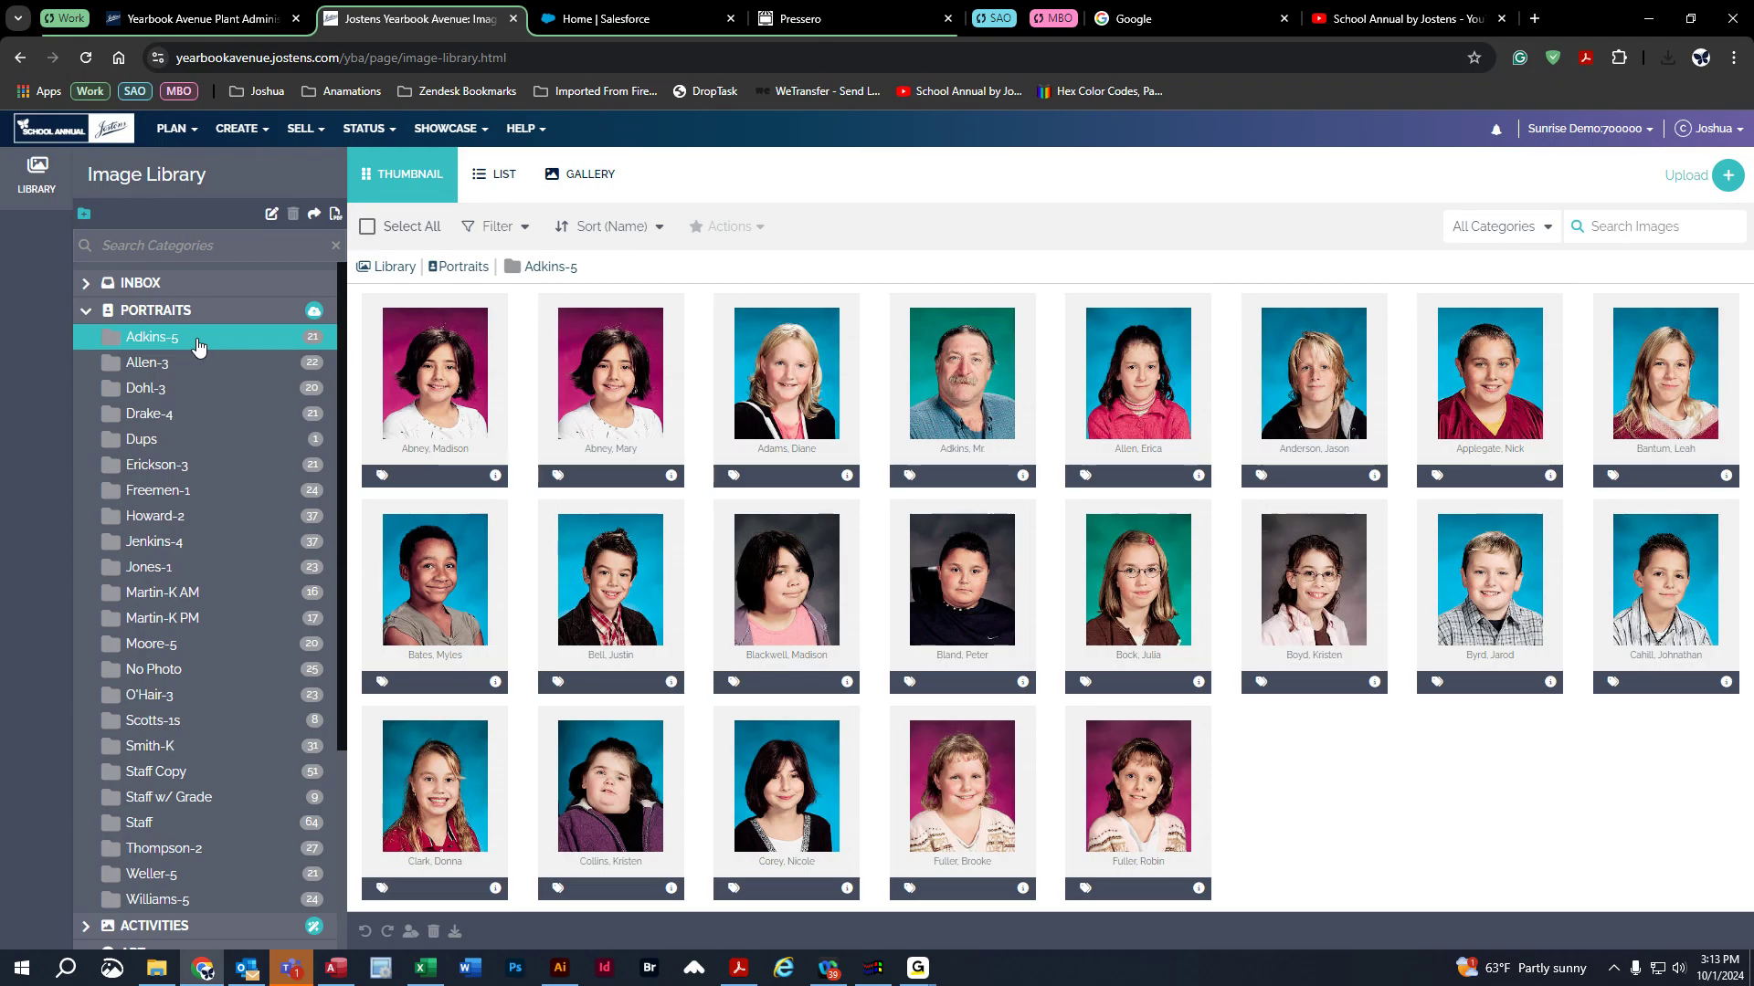
left_click(1729, 183)
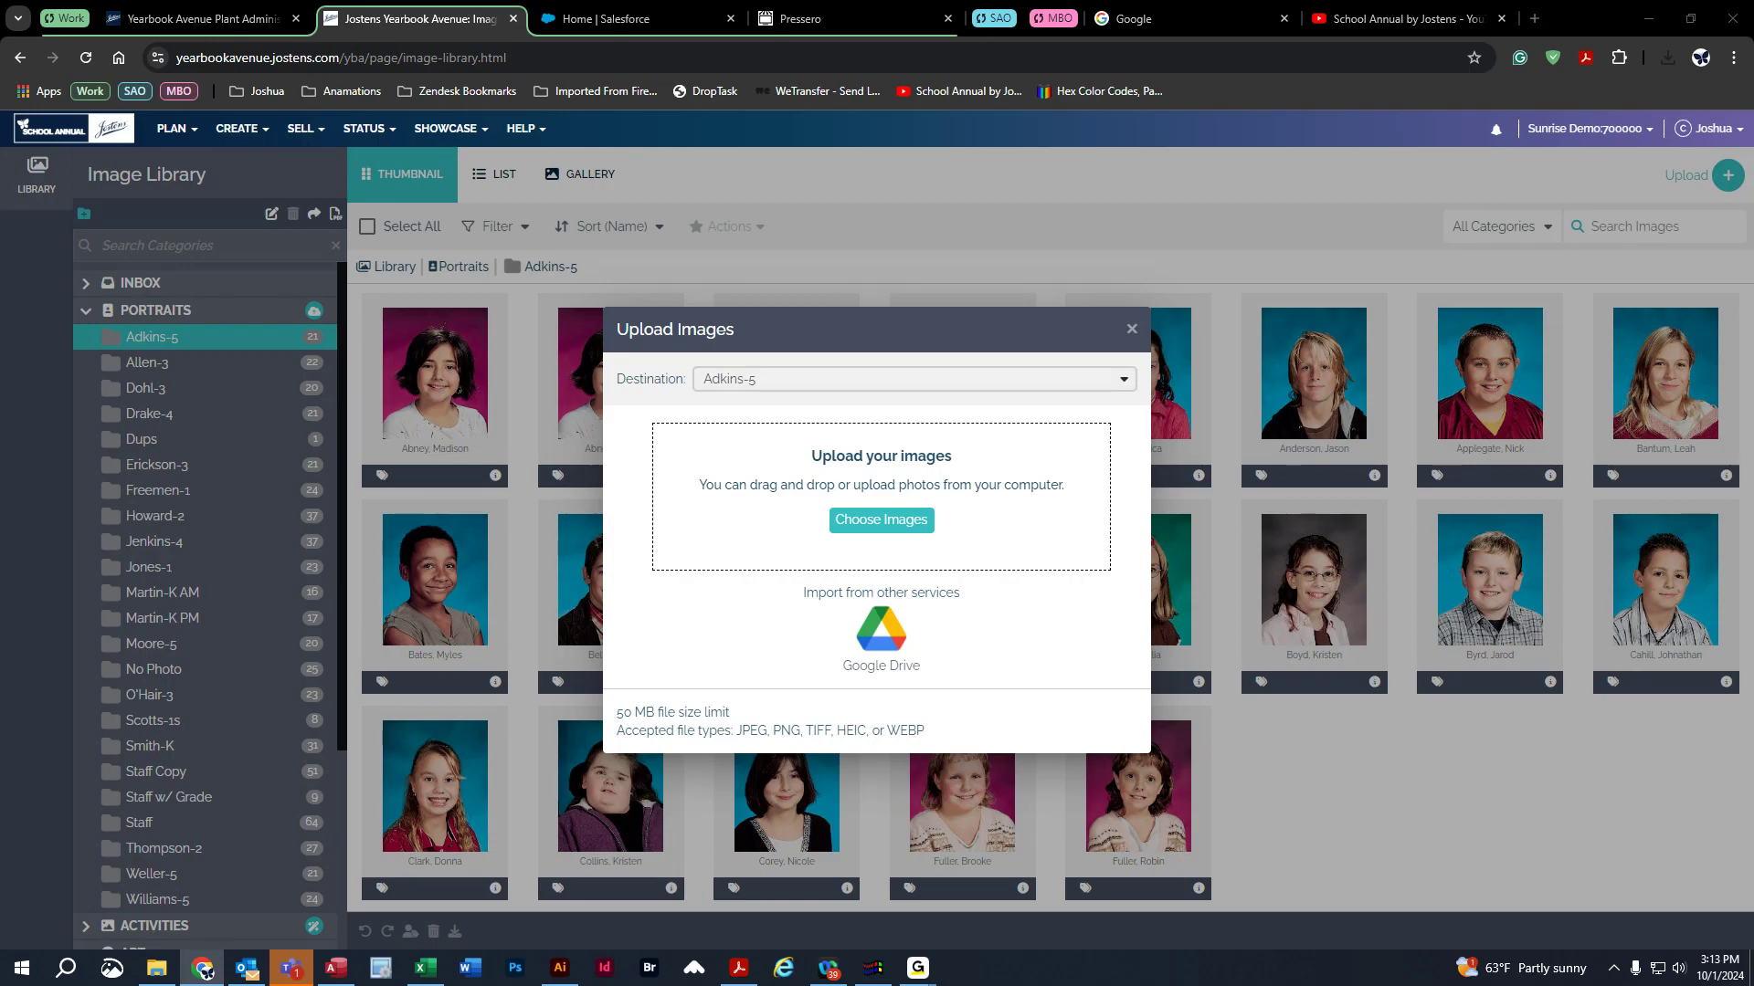
left_click_drag(393, 593, 1012, 513)
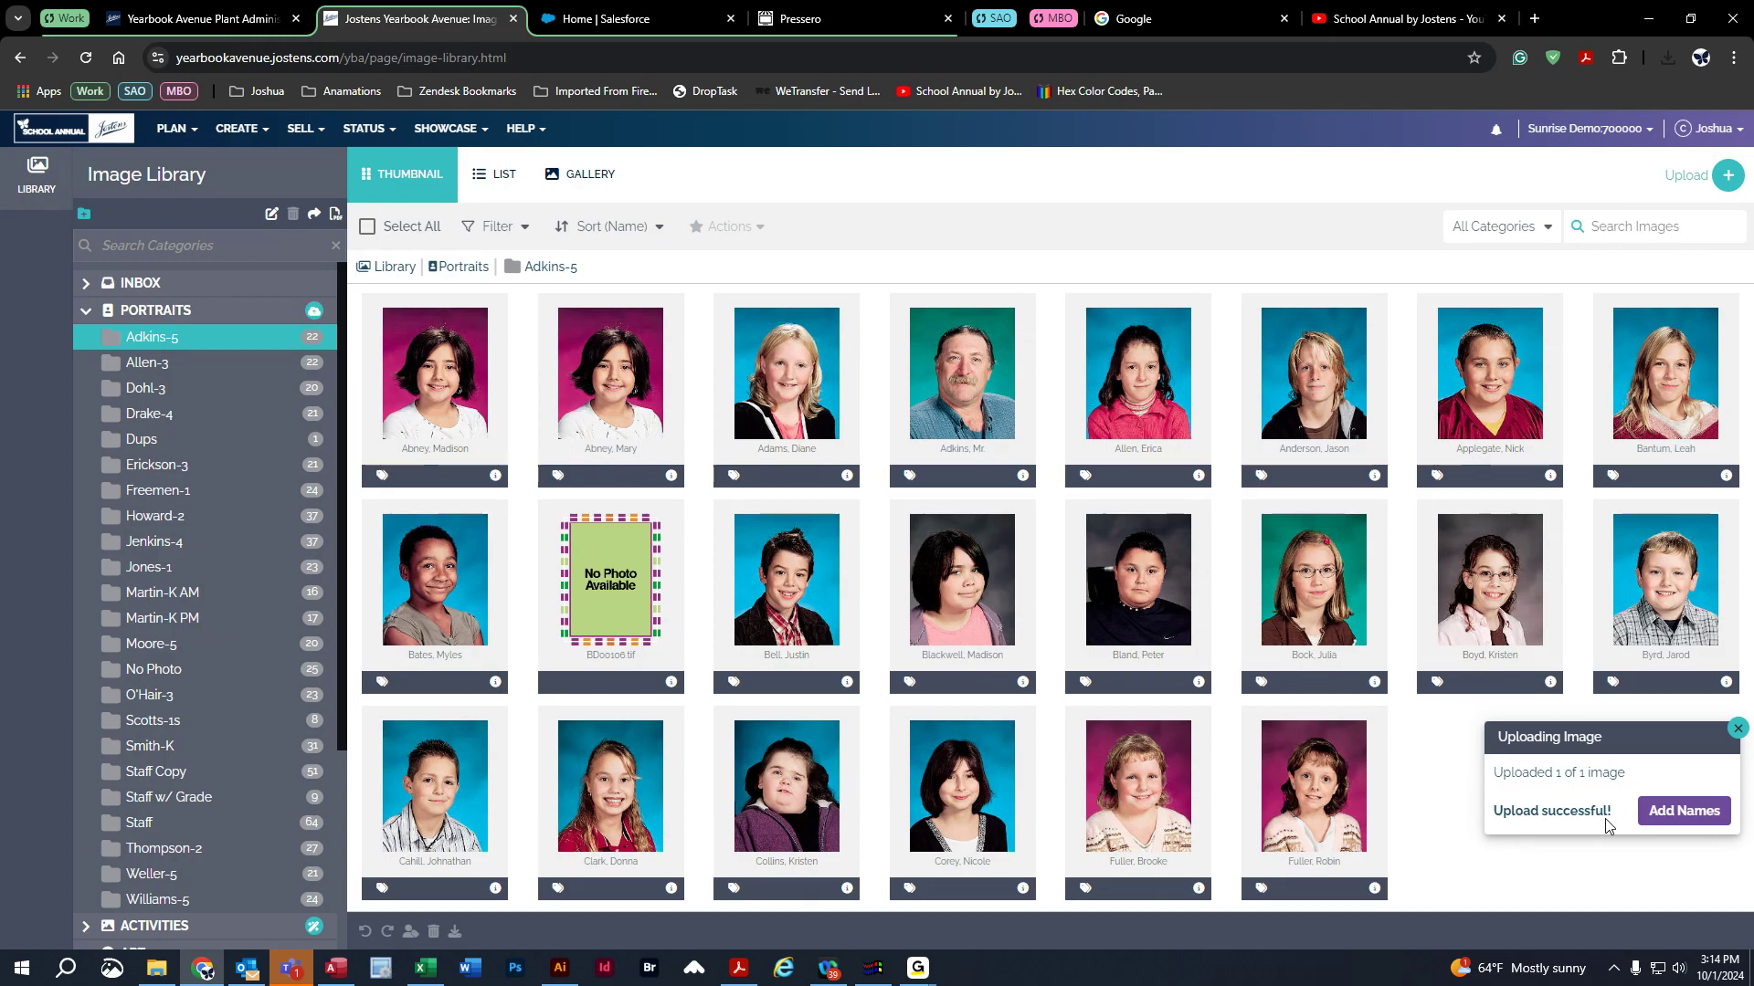
- Start adding names to the uploaded image and place a face tag on its No Photo Available text
left_click(1687, 811)
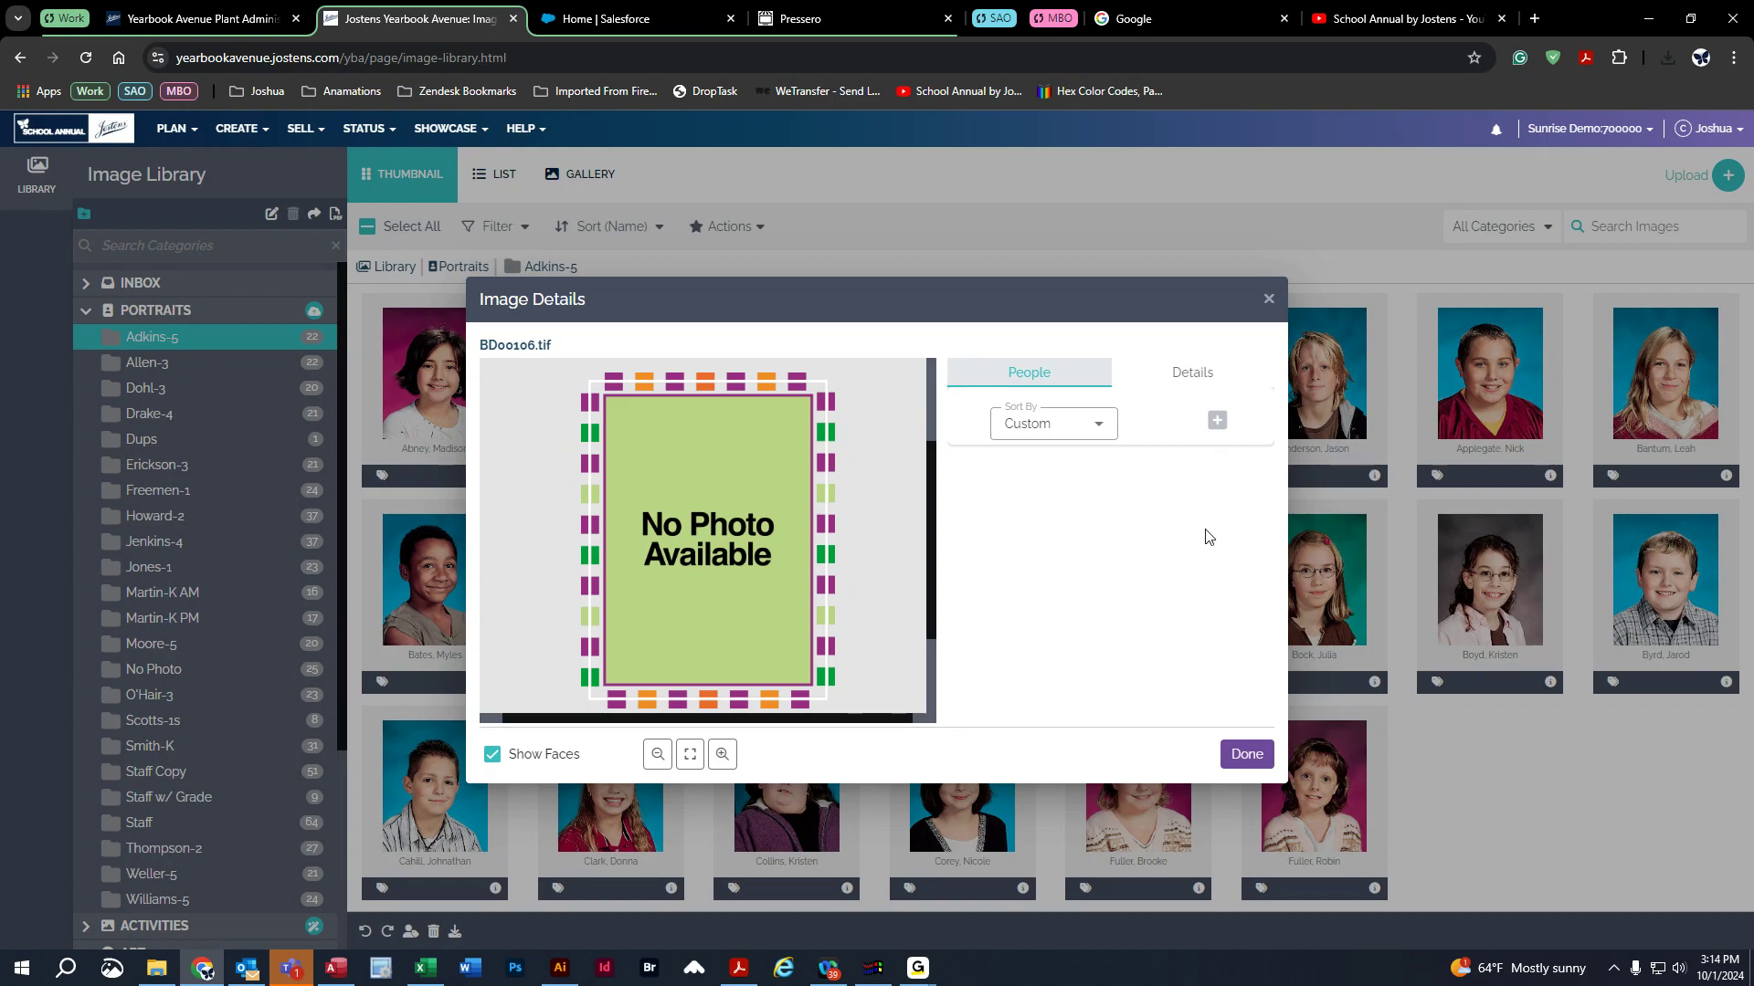
left_click(703, 524)
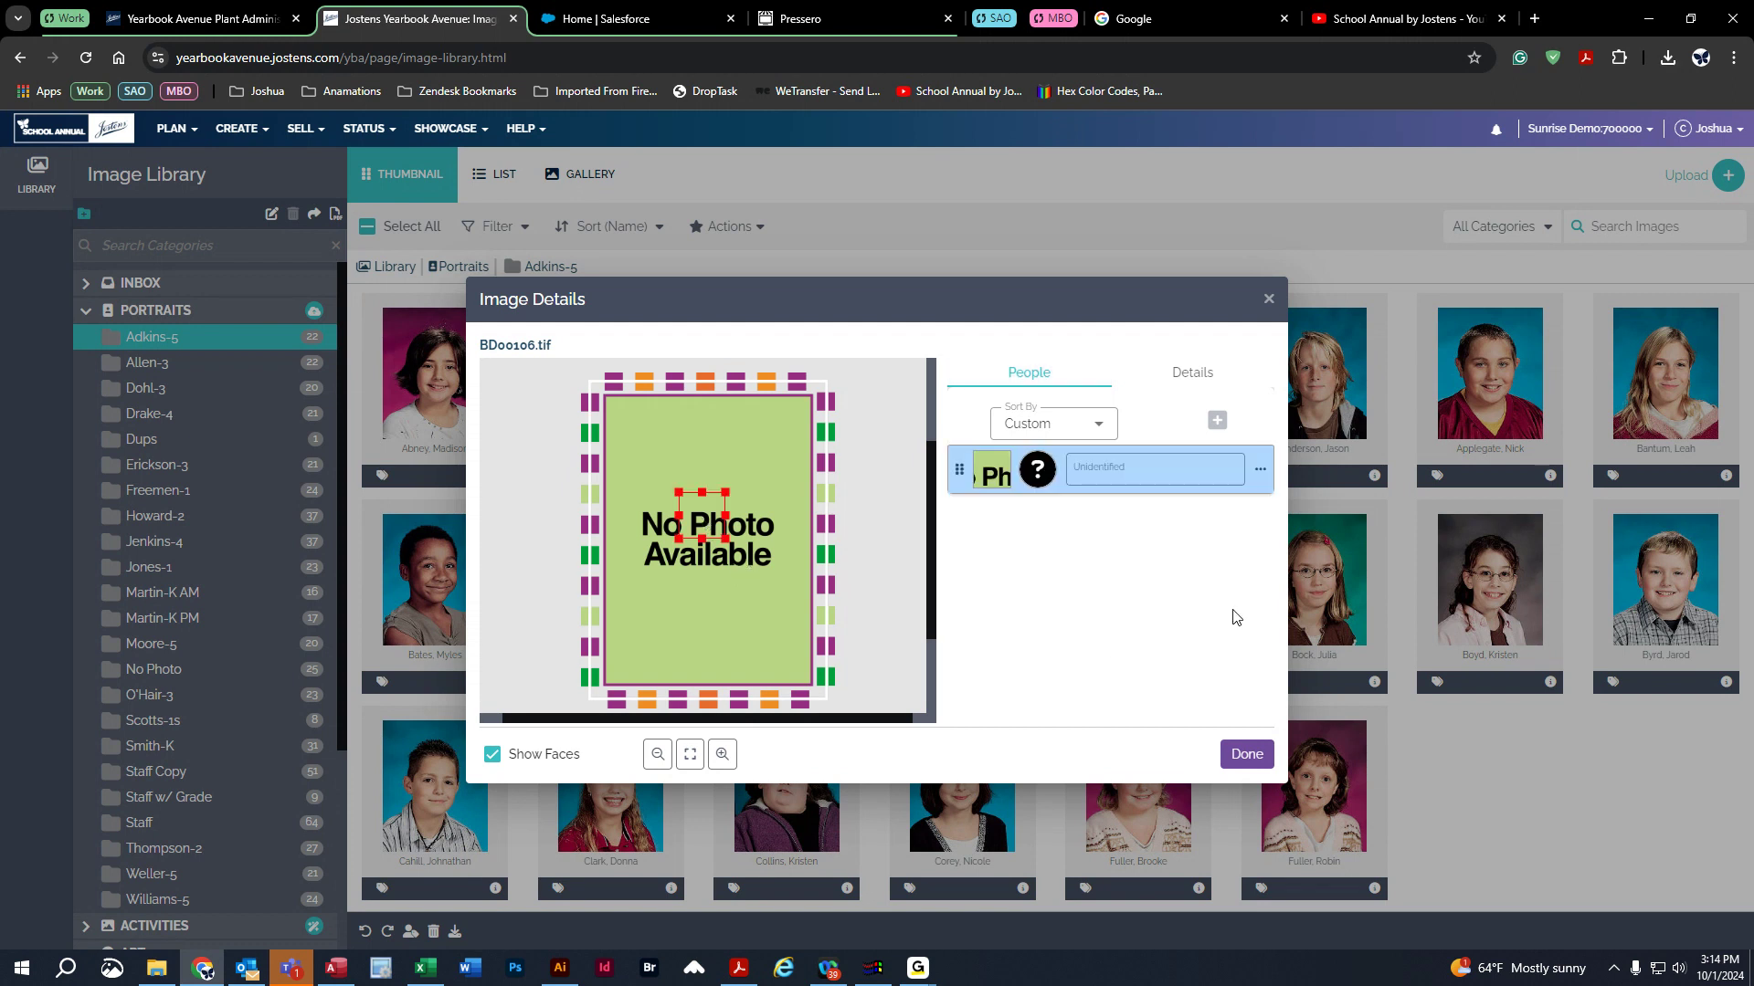
left_click(1120, 476)
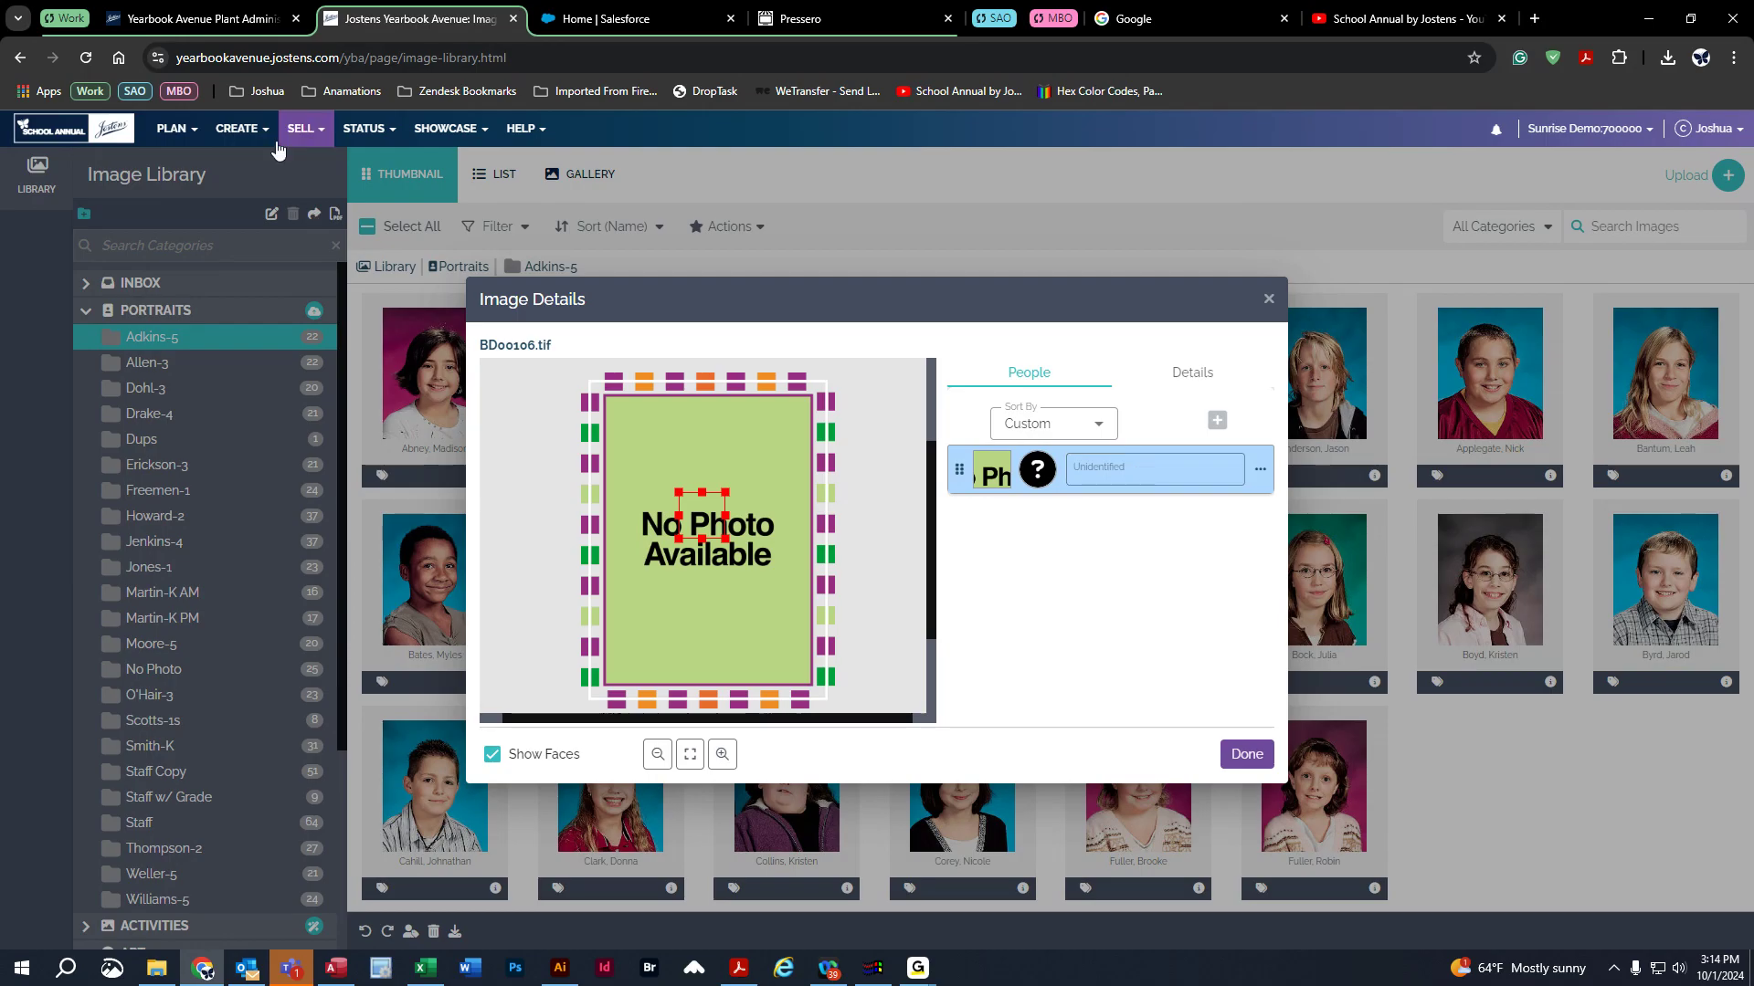
left_click(239, 128)
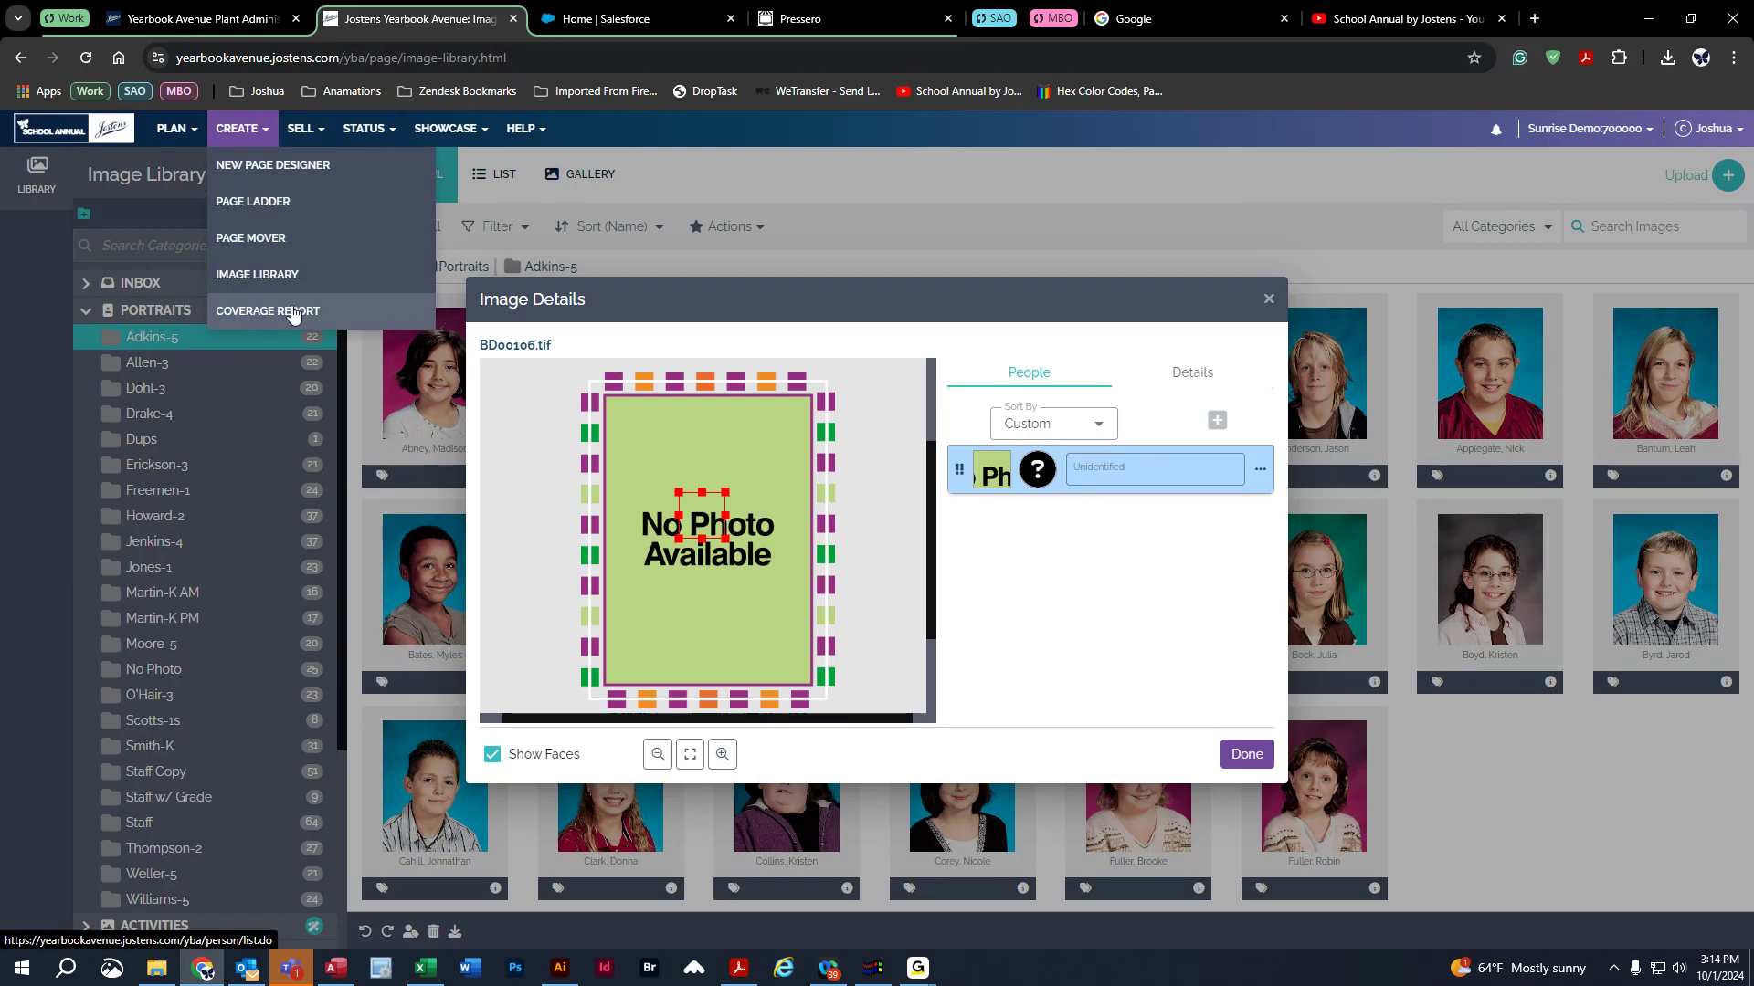
left_click(1106, 581)
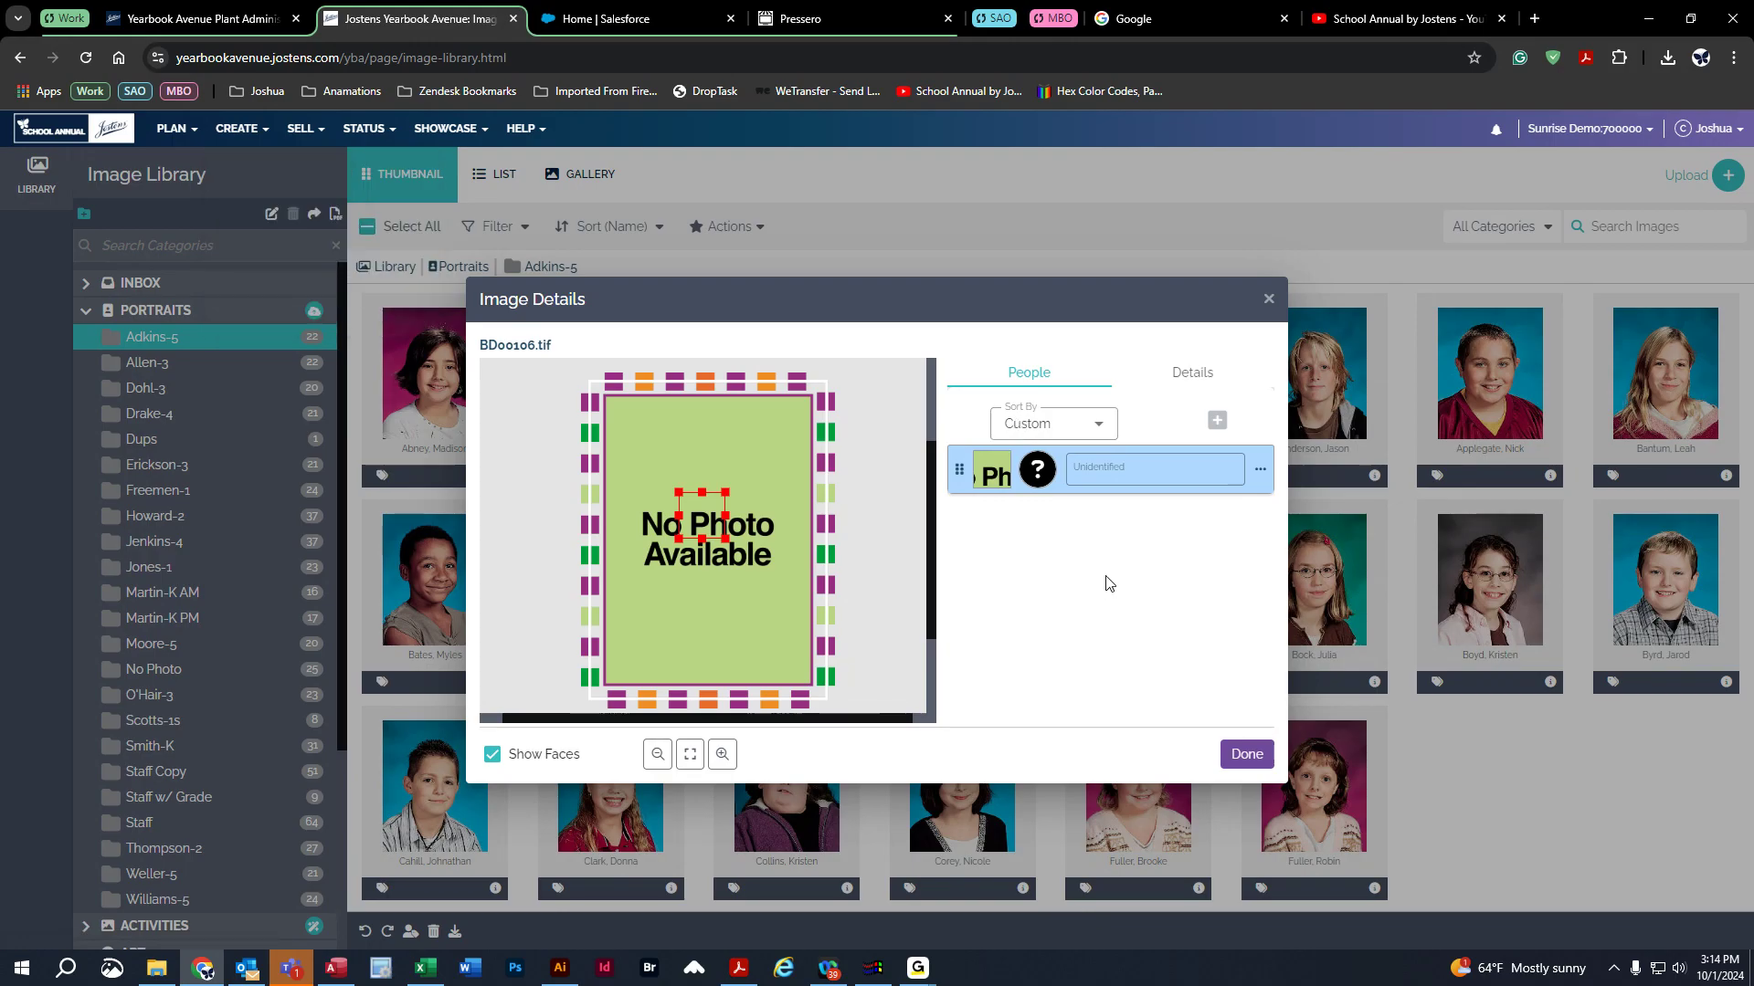
- Assign the face tag to the existing student in the Moore group marked with a red exclamation point, save, and reload the library
left_click(1149, 467)
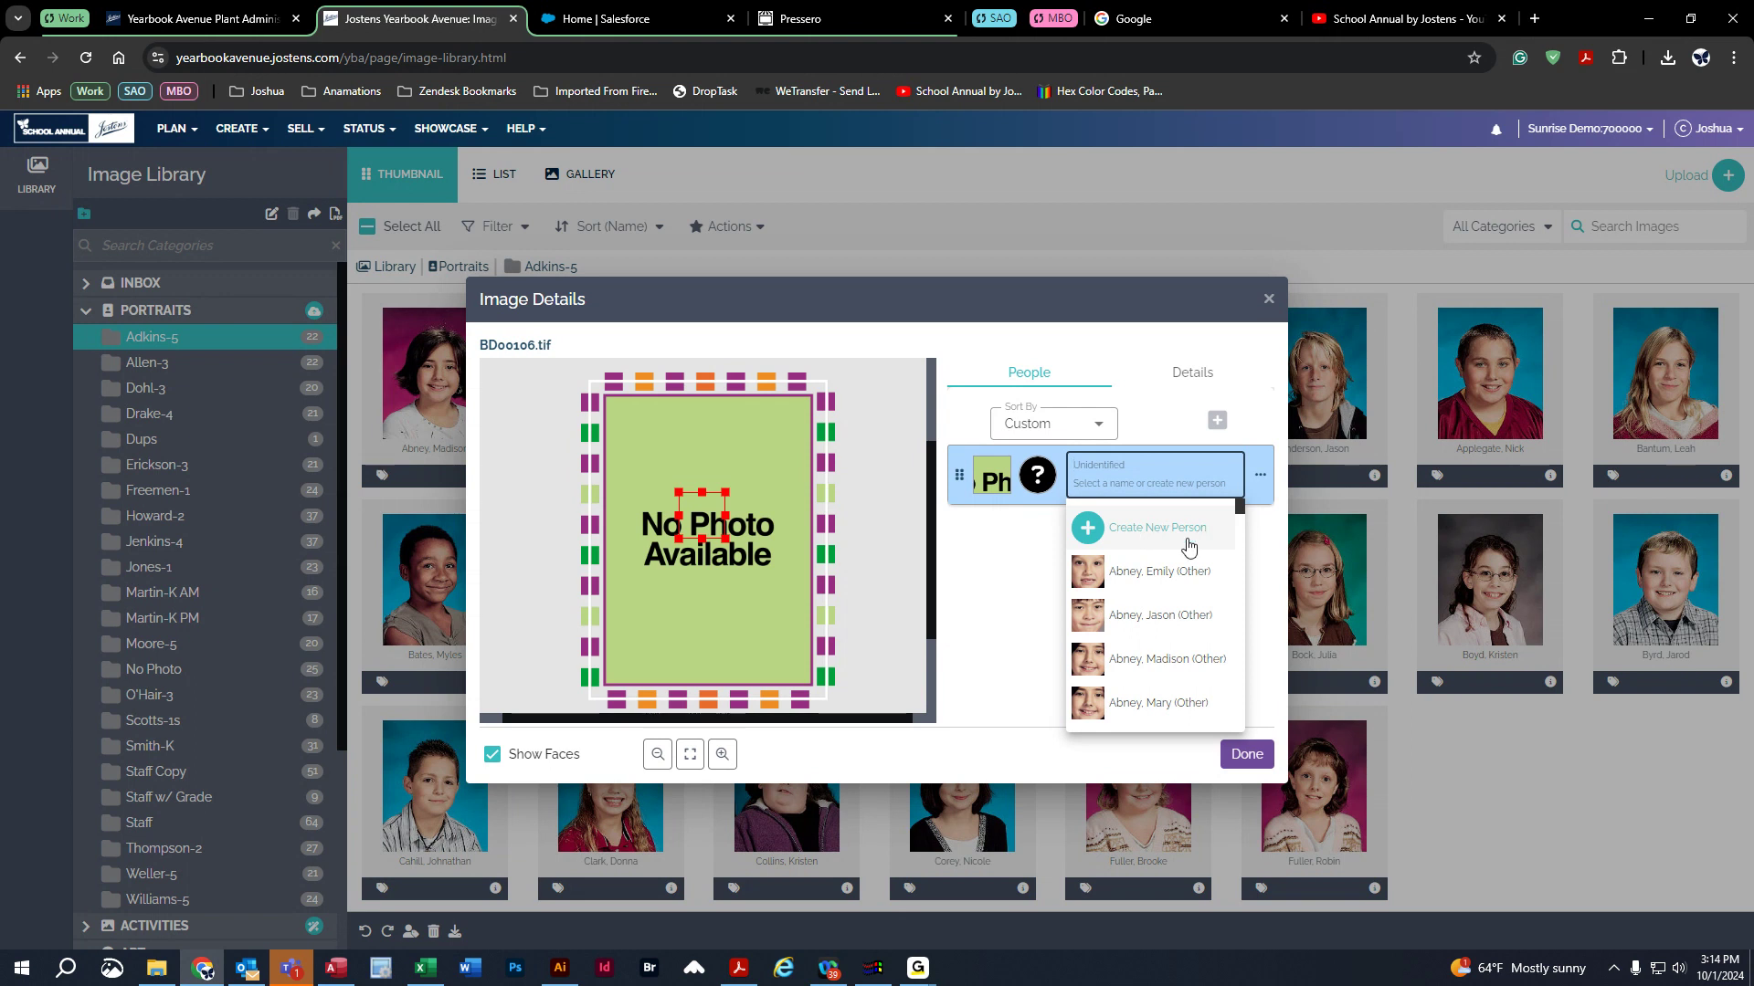
scroll(1168, 584, "down", 4)
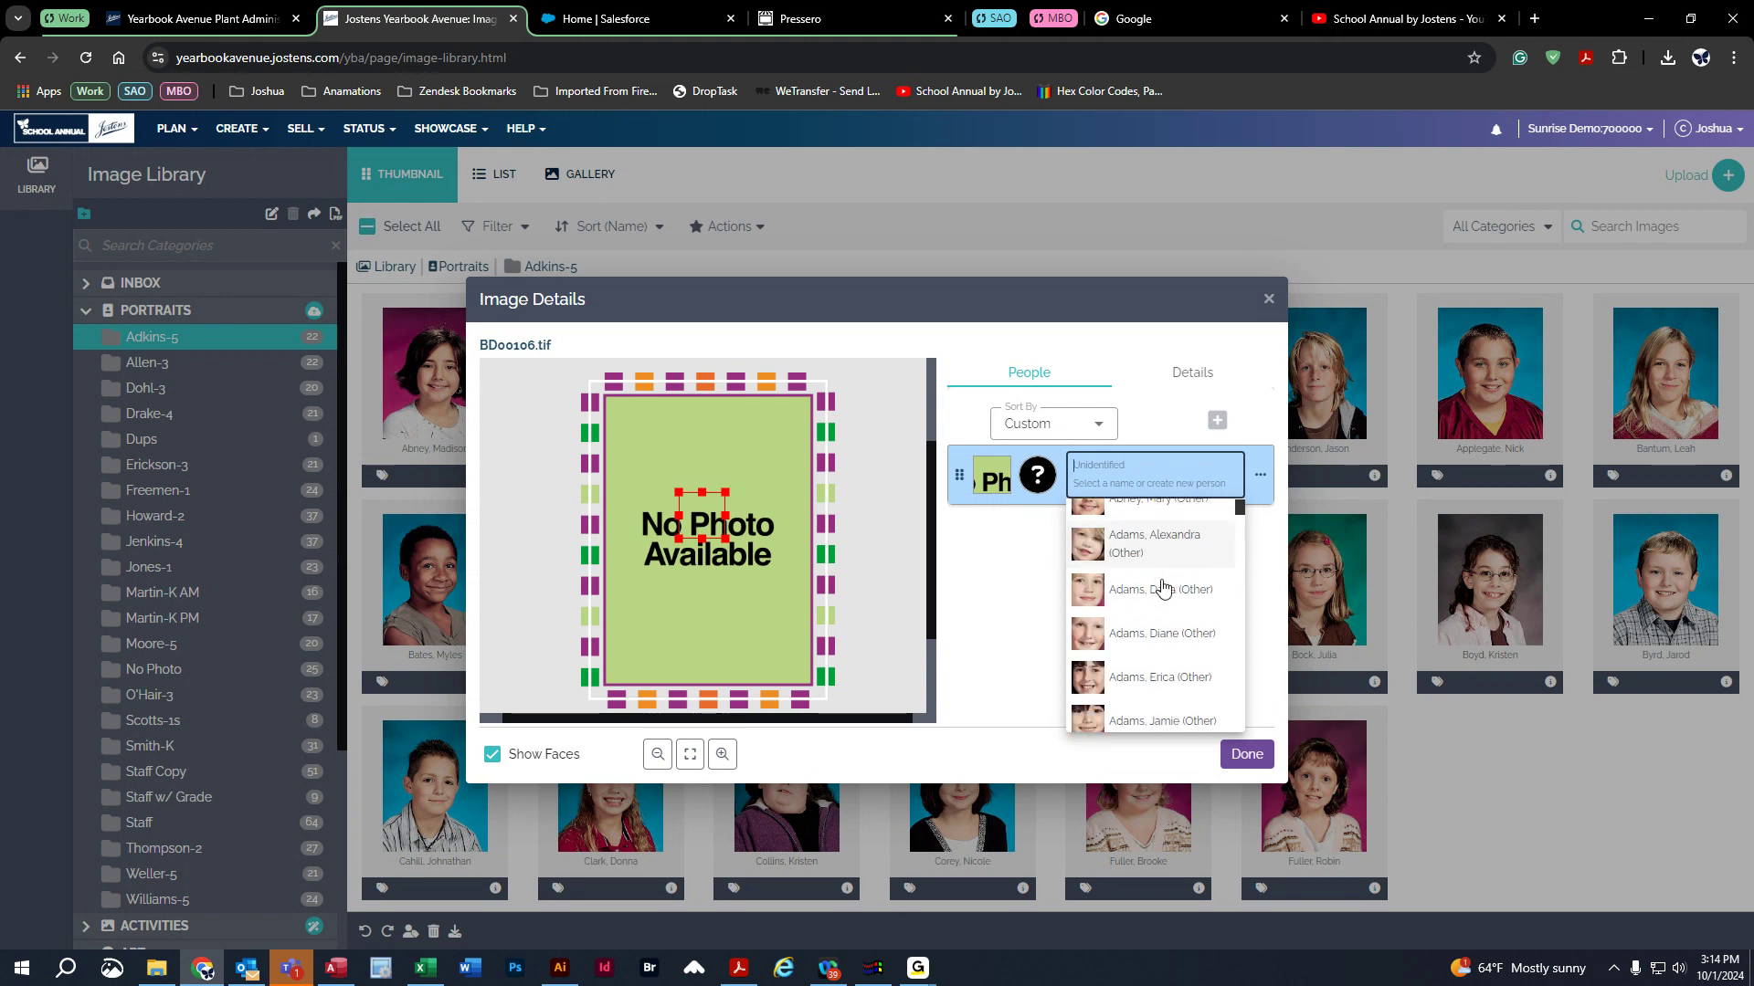
scroll(1163, 588, "down", 4)
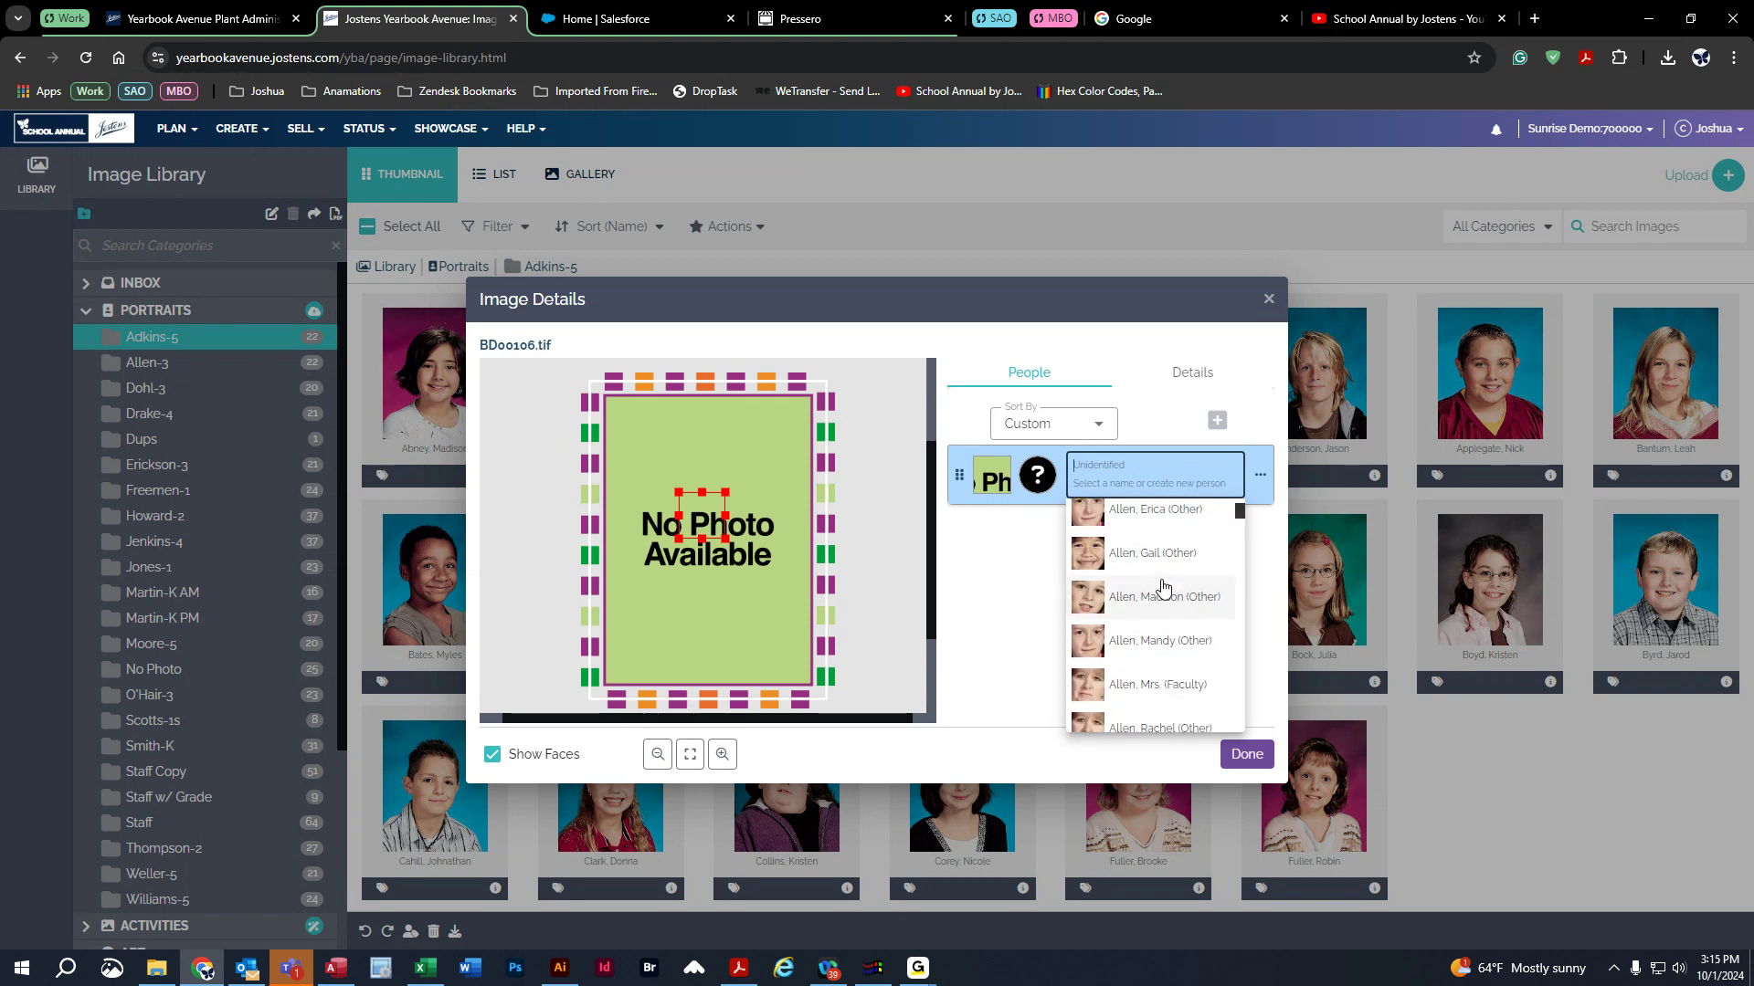
scroll(1163, 587, "down", 4)
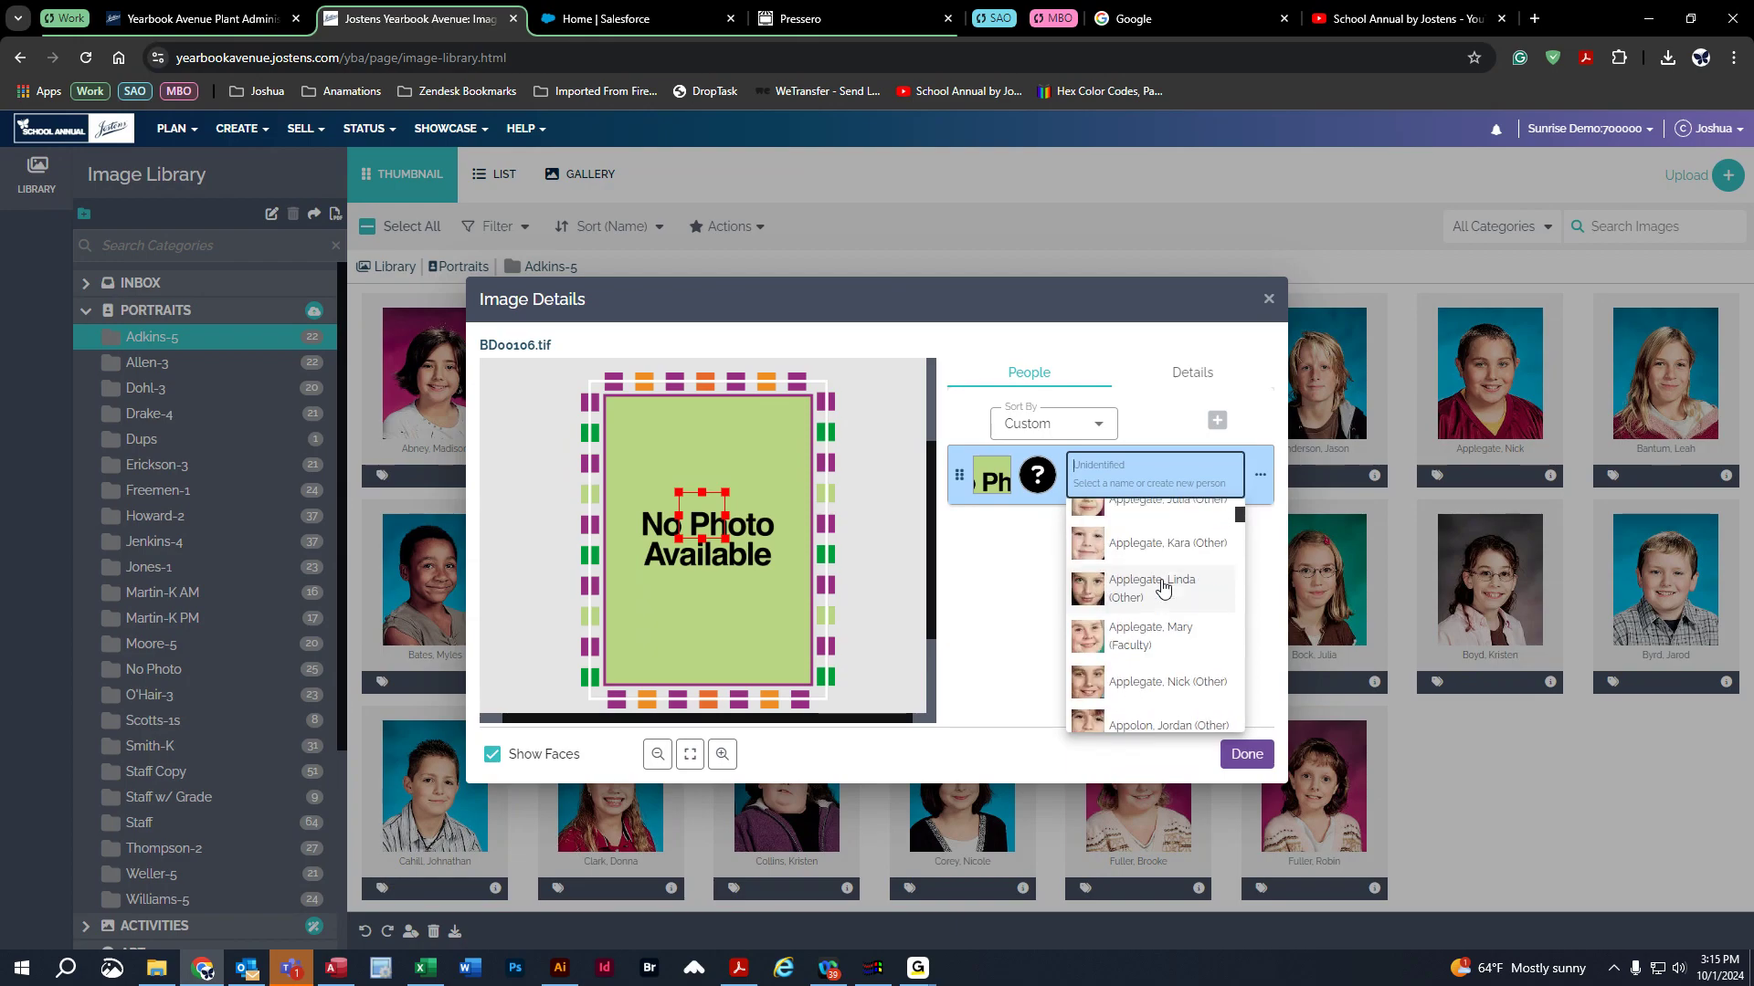
scroll(1162, 587, "down", 3)
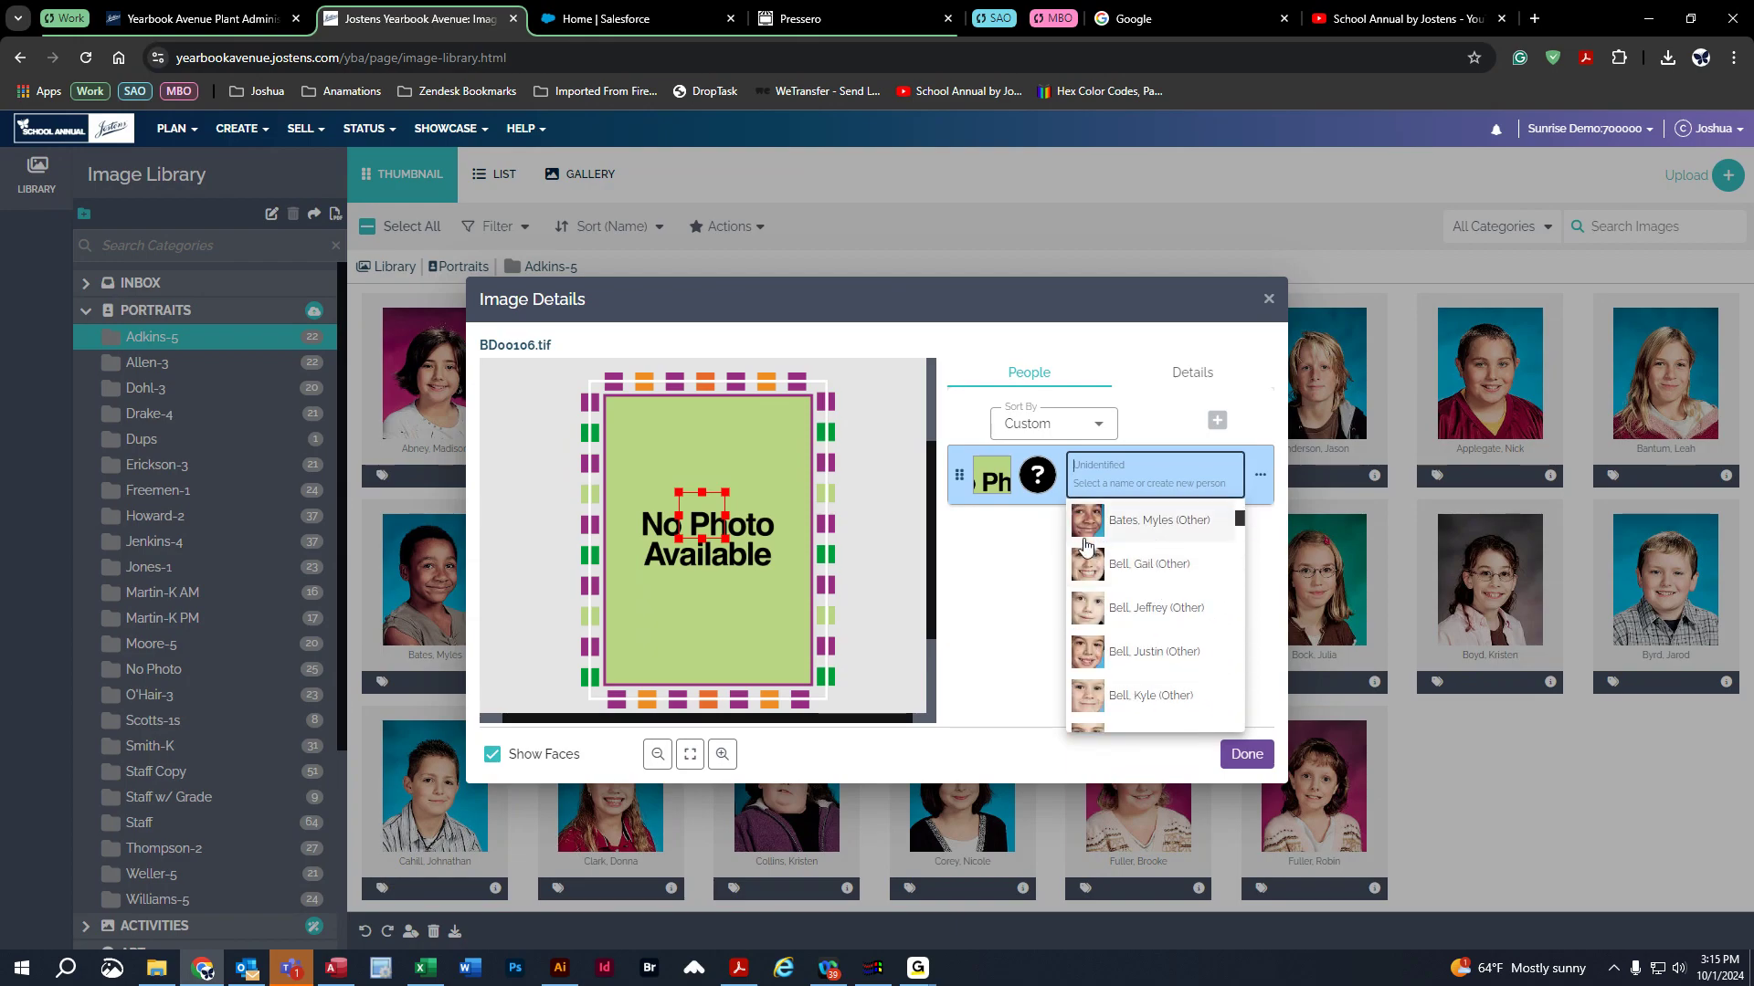
left_click_drag(1233, 530, 1194, 665)
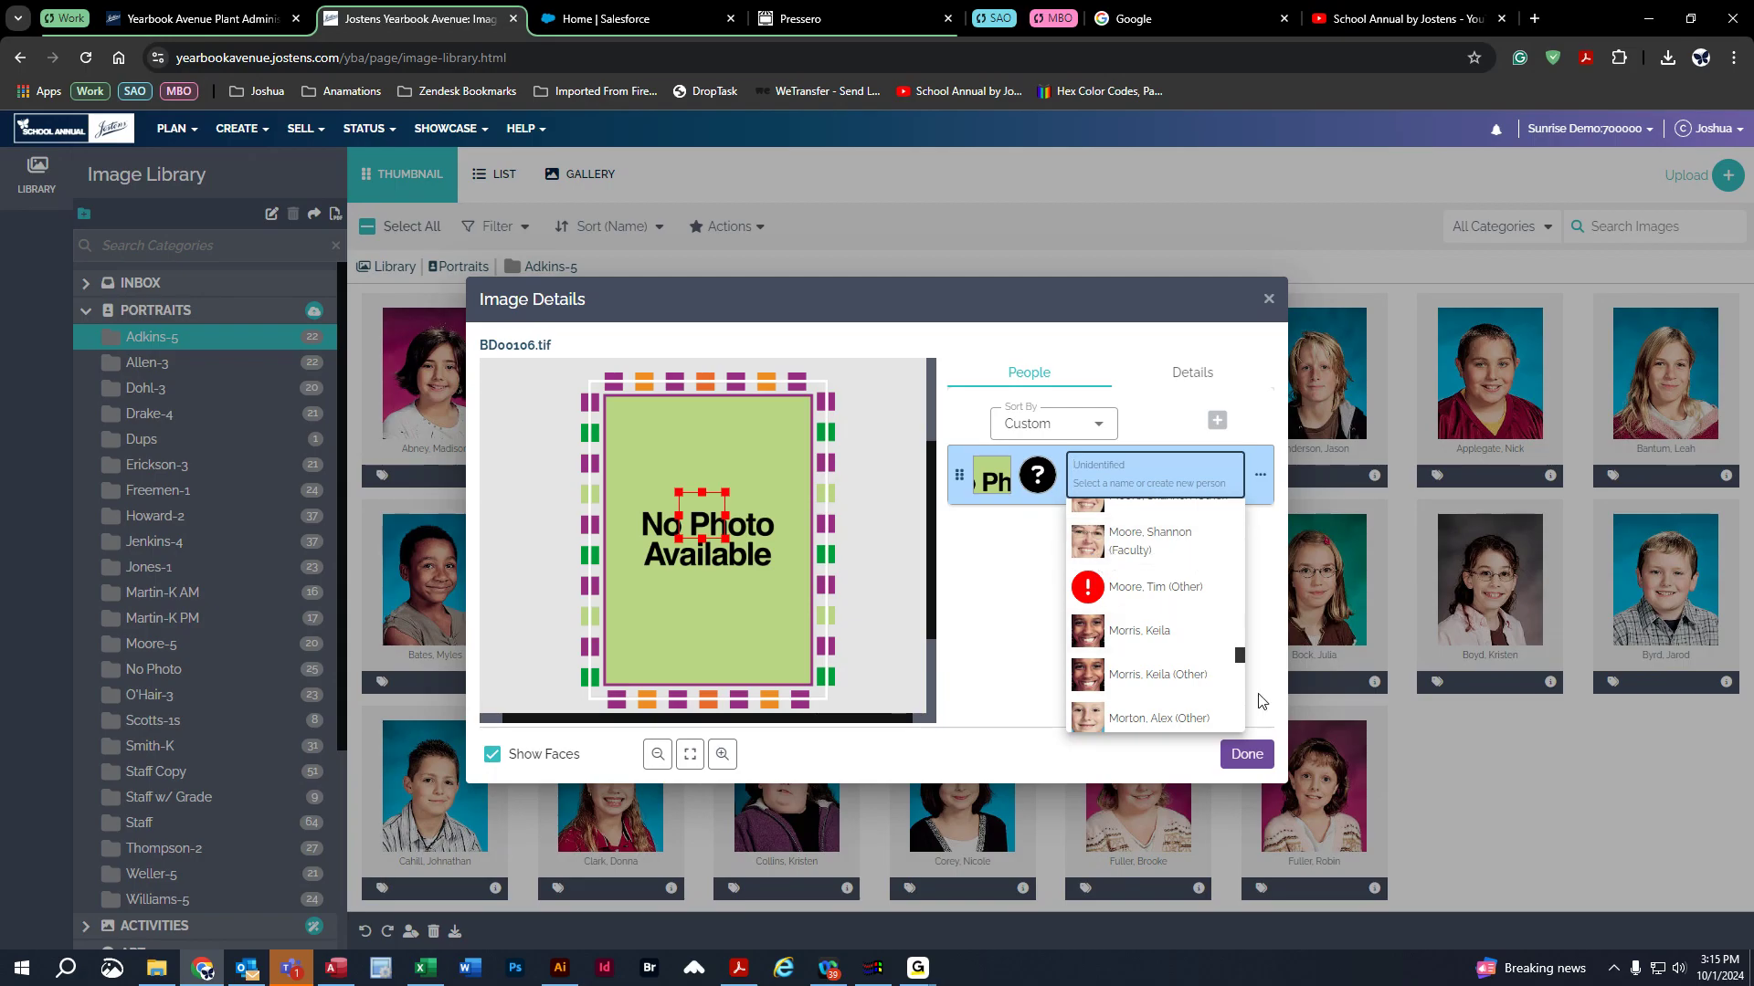
scroll(1178, 662, "up", 2)
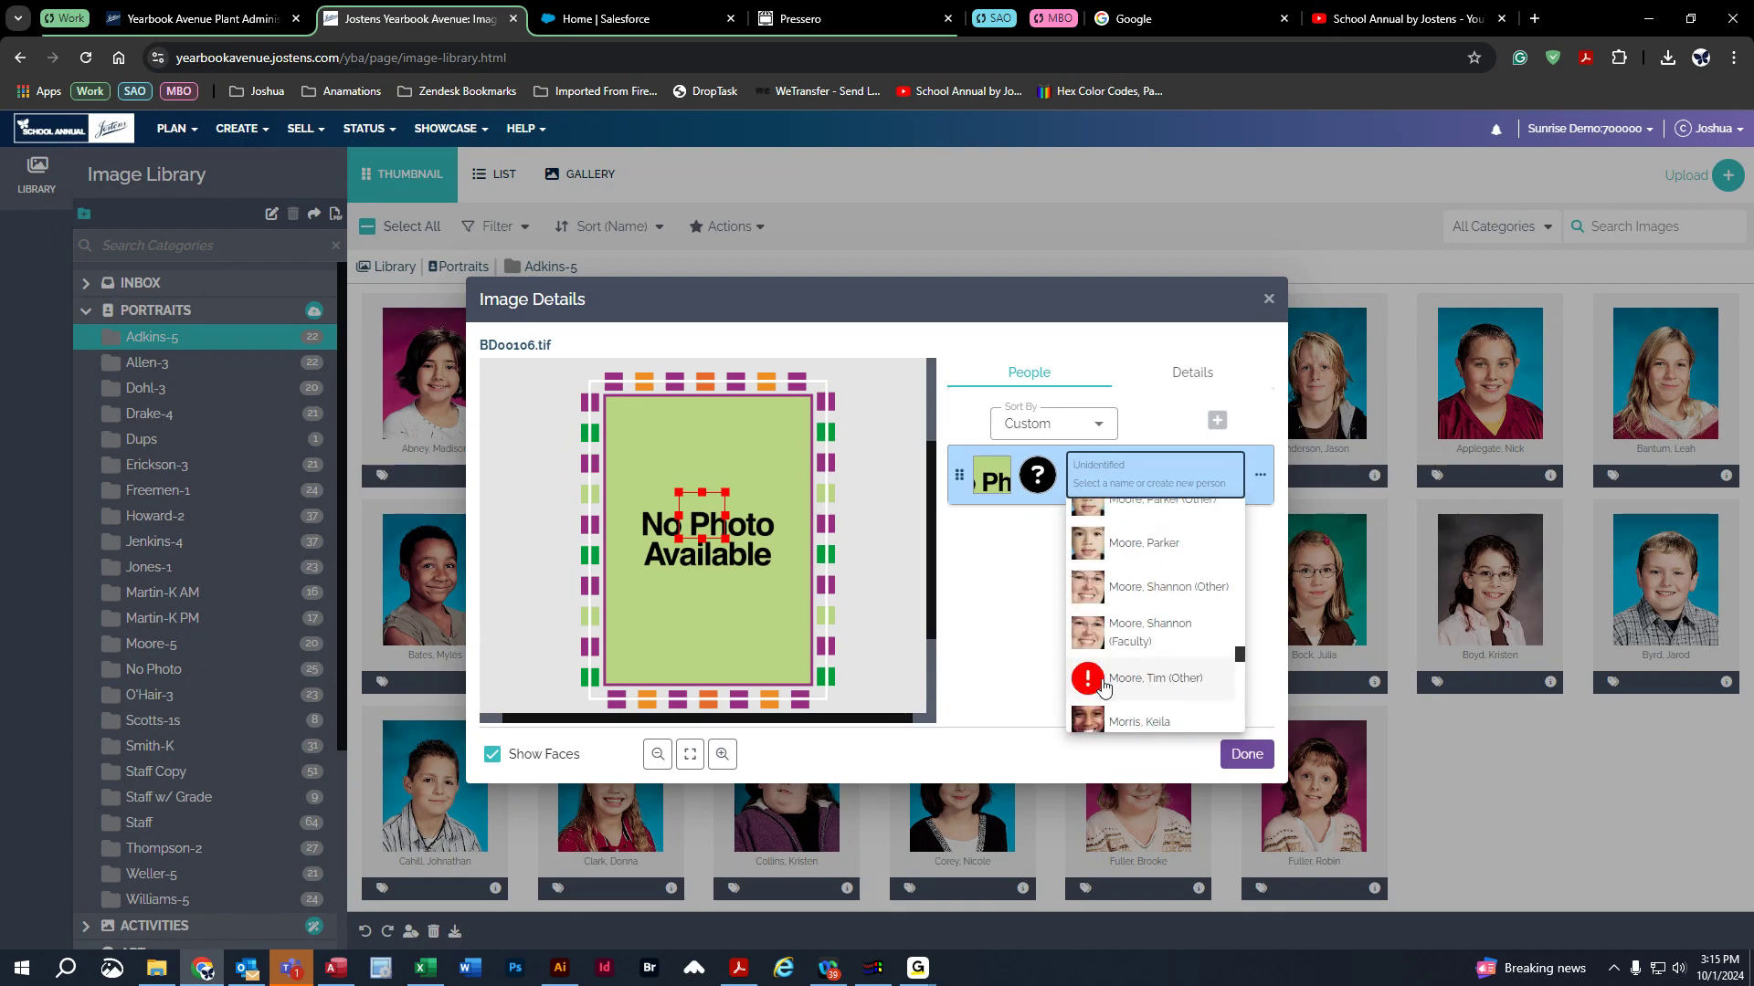
left_click(1137, 680)
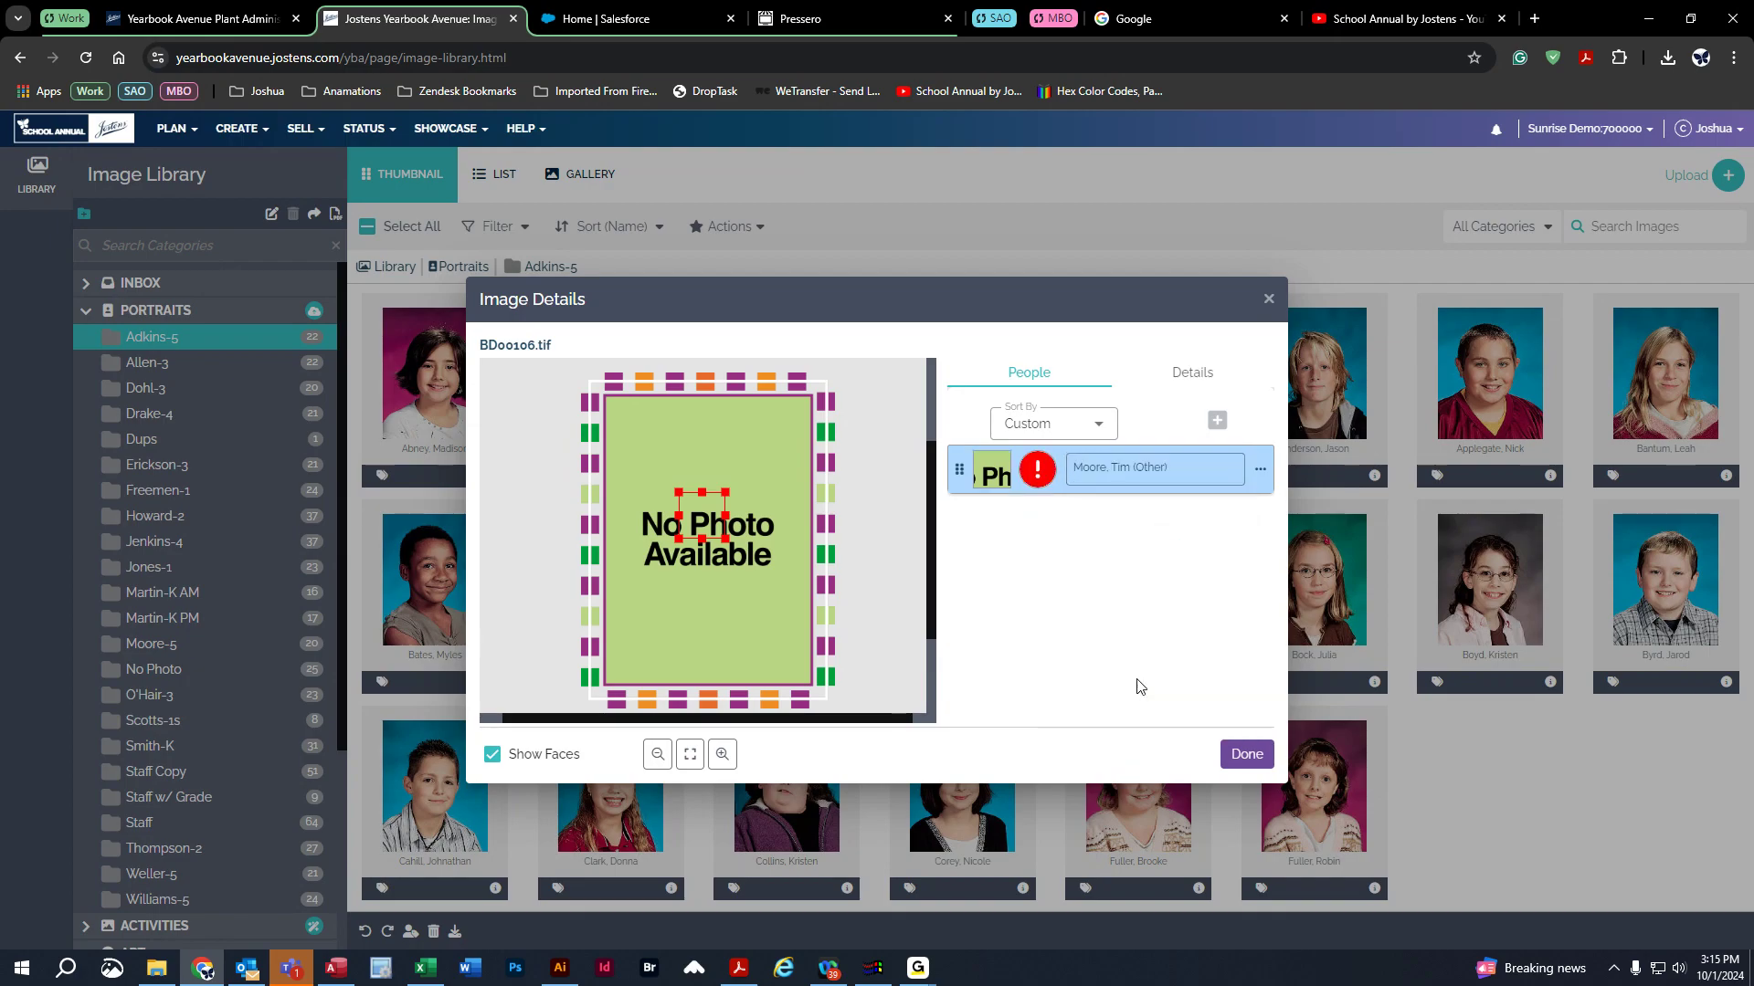
left_click(1244, 756)
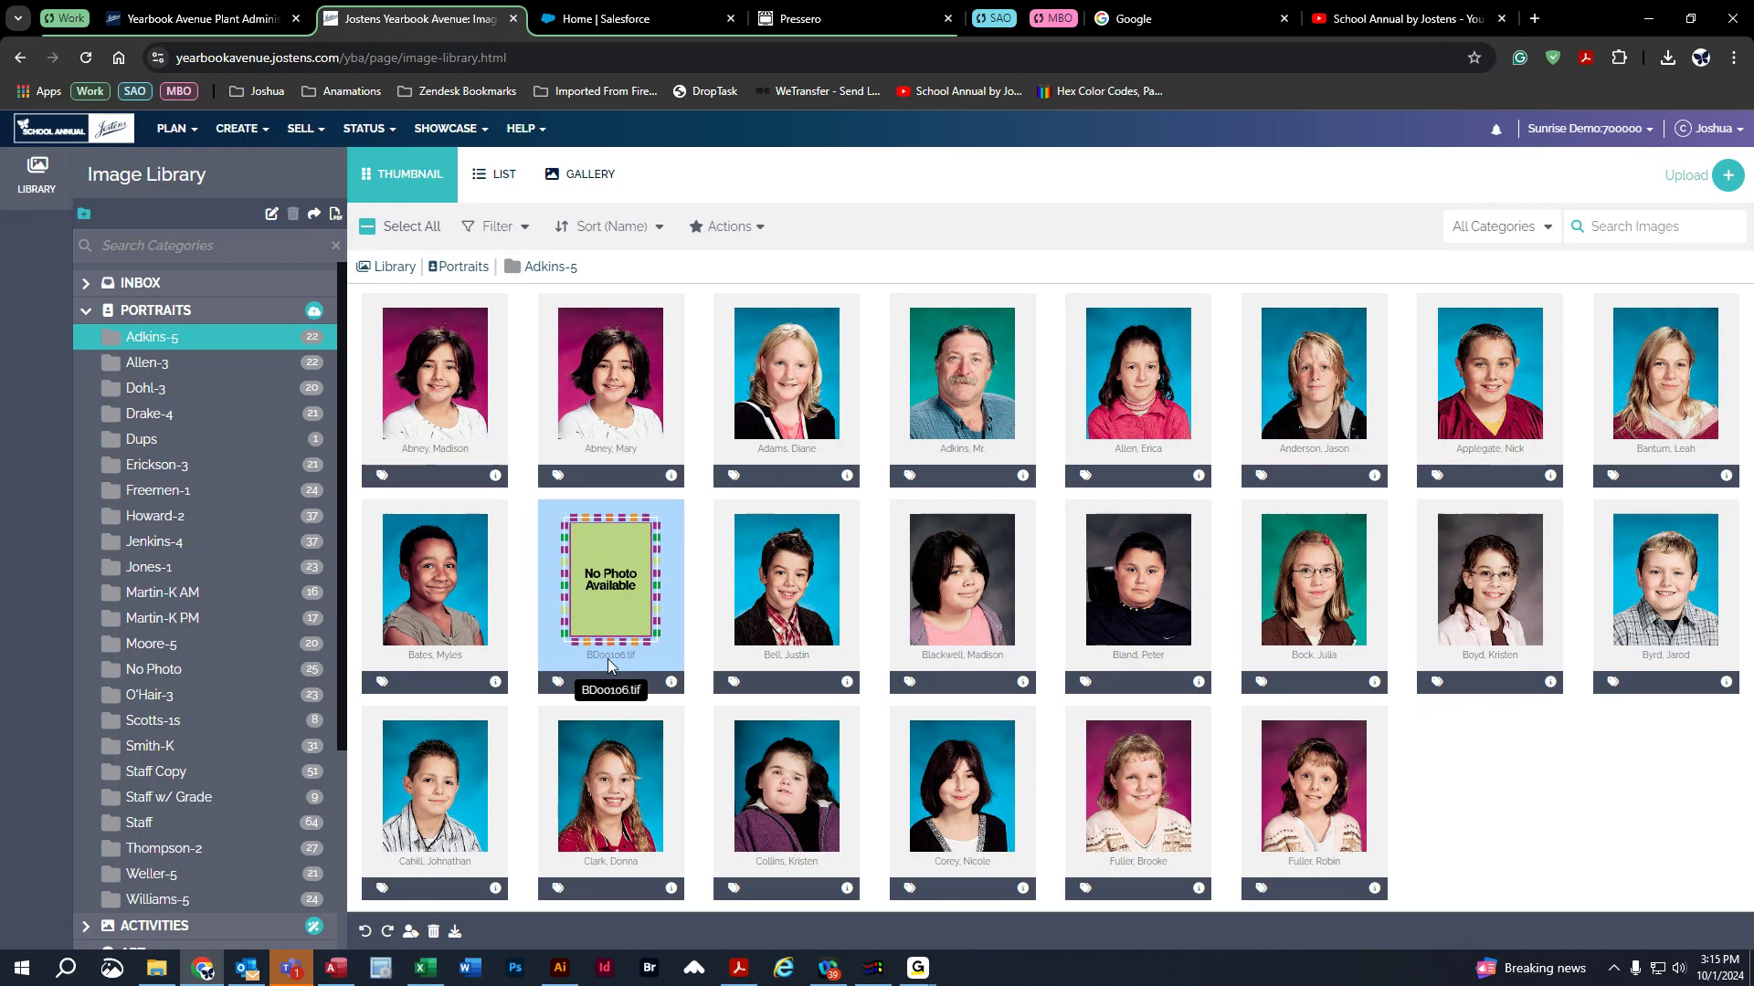
left_click(87, 60)
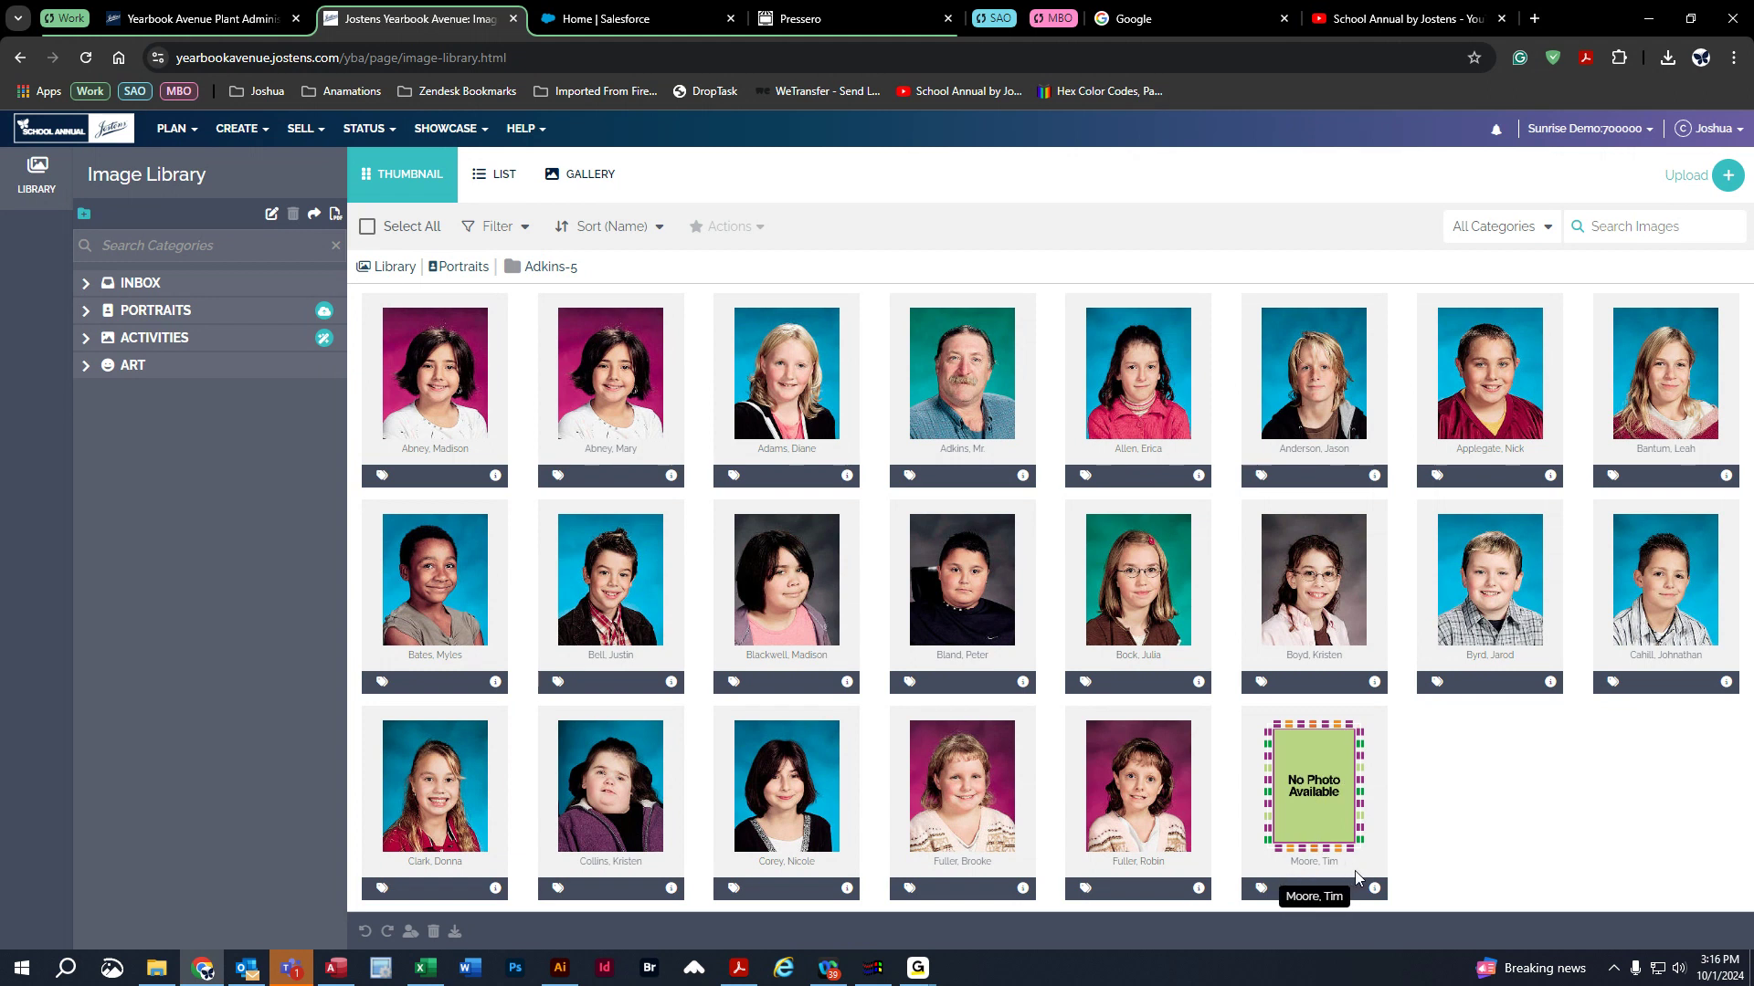
- Upload the No Photo Available image BD00106.tif to Adkins-5 again and place a face tag on its text
left_click(1727, 175)
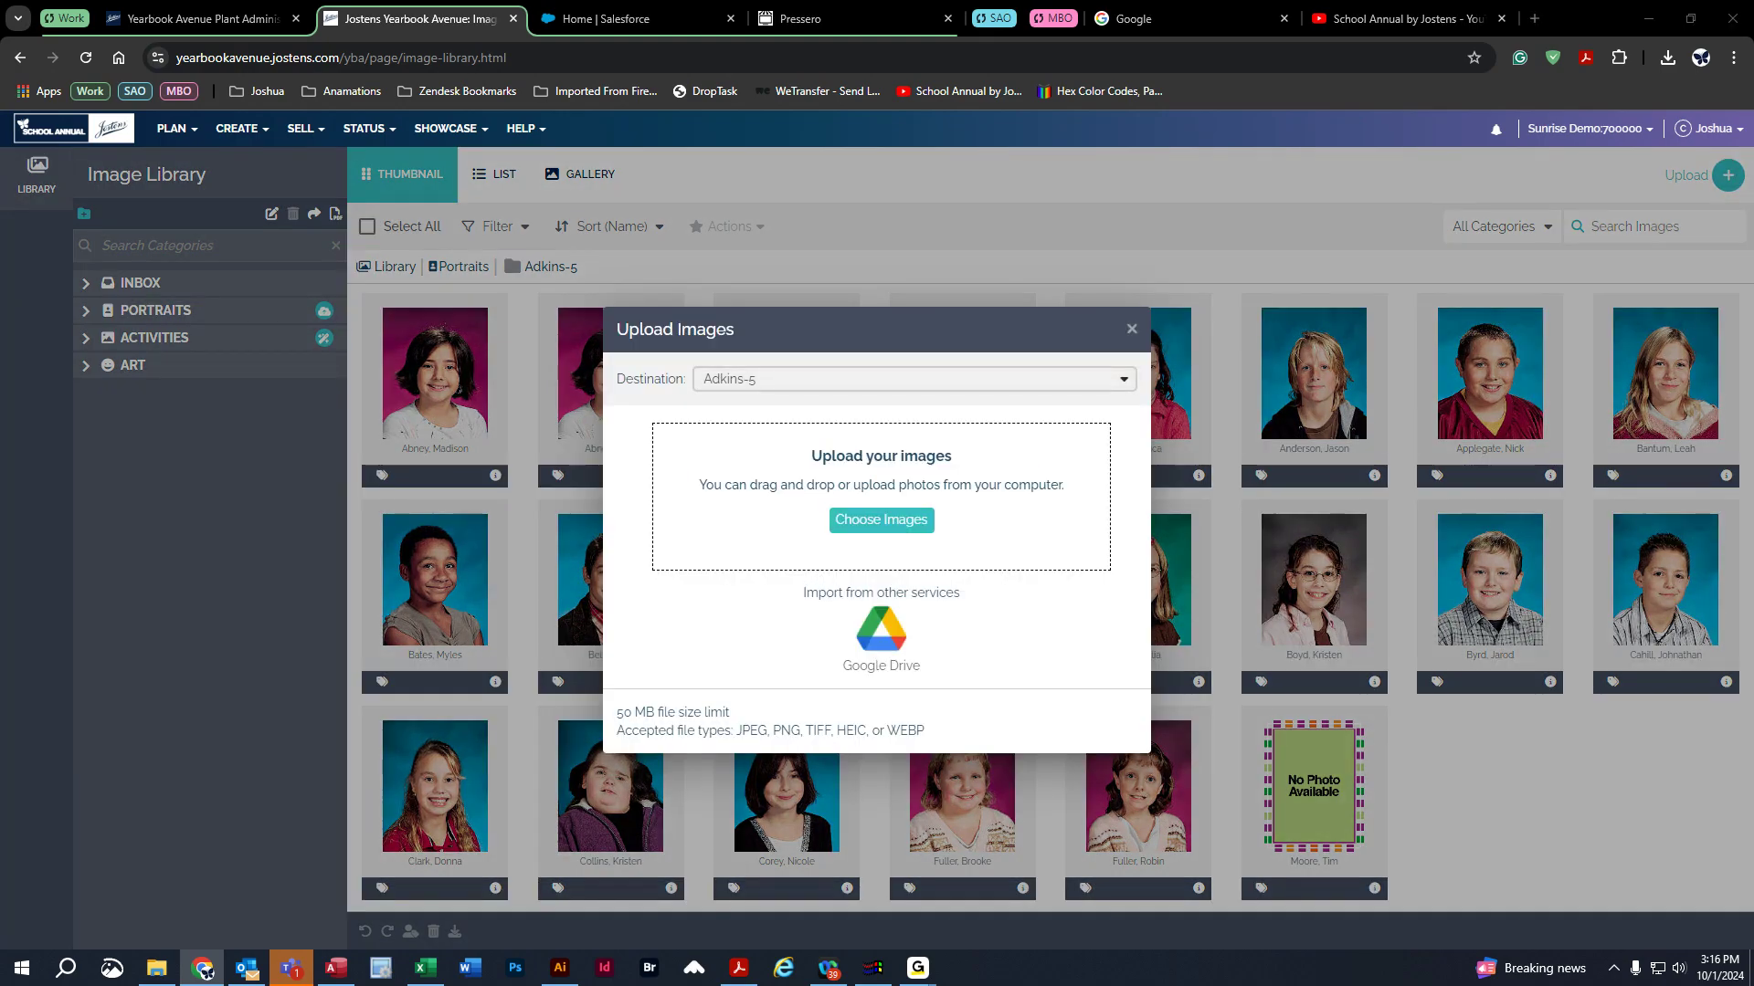
left_click_drag(645, 471, 883, 512)
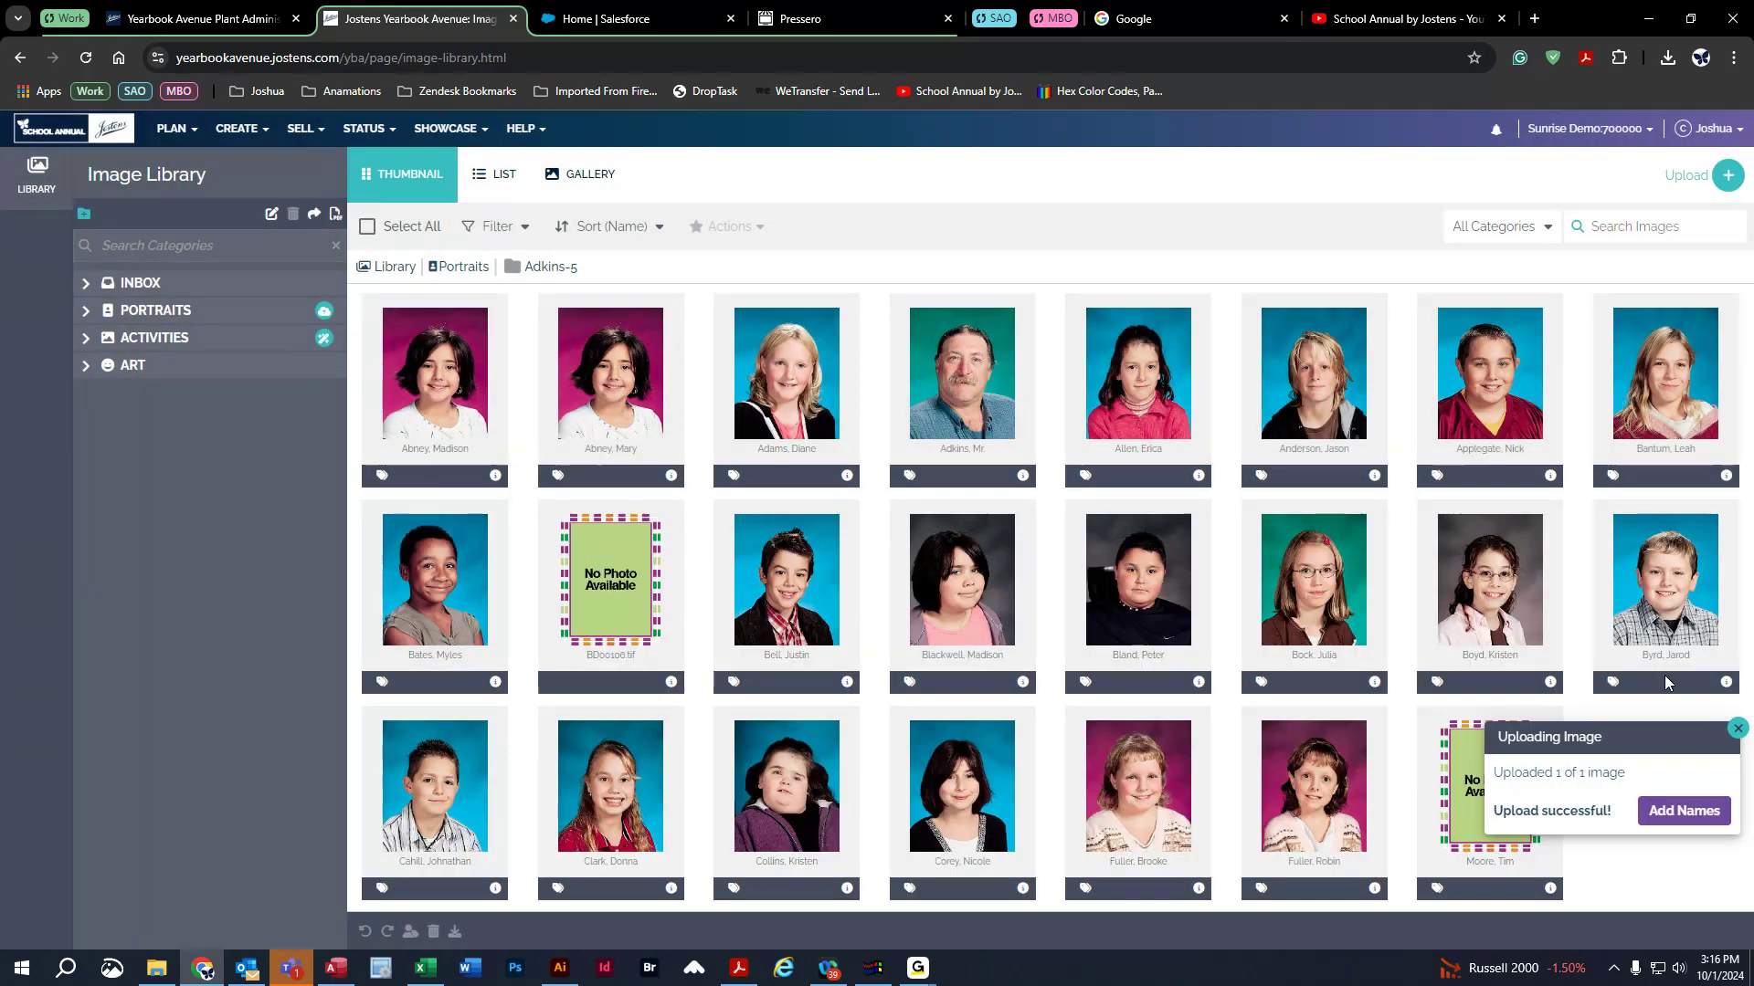
left_click(1684, 813)
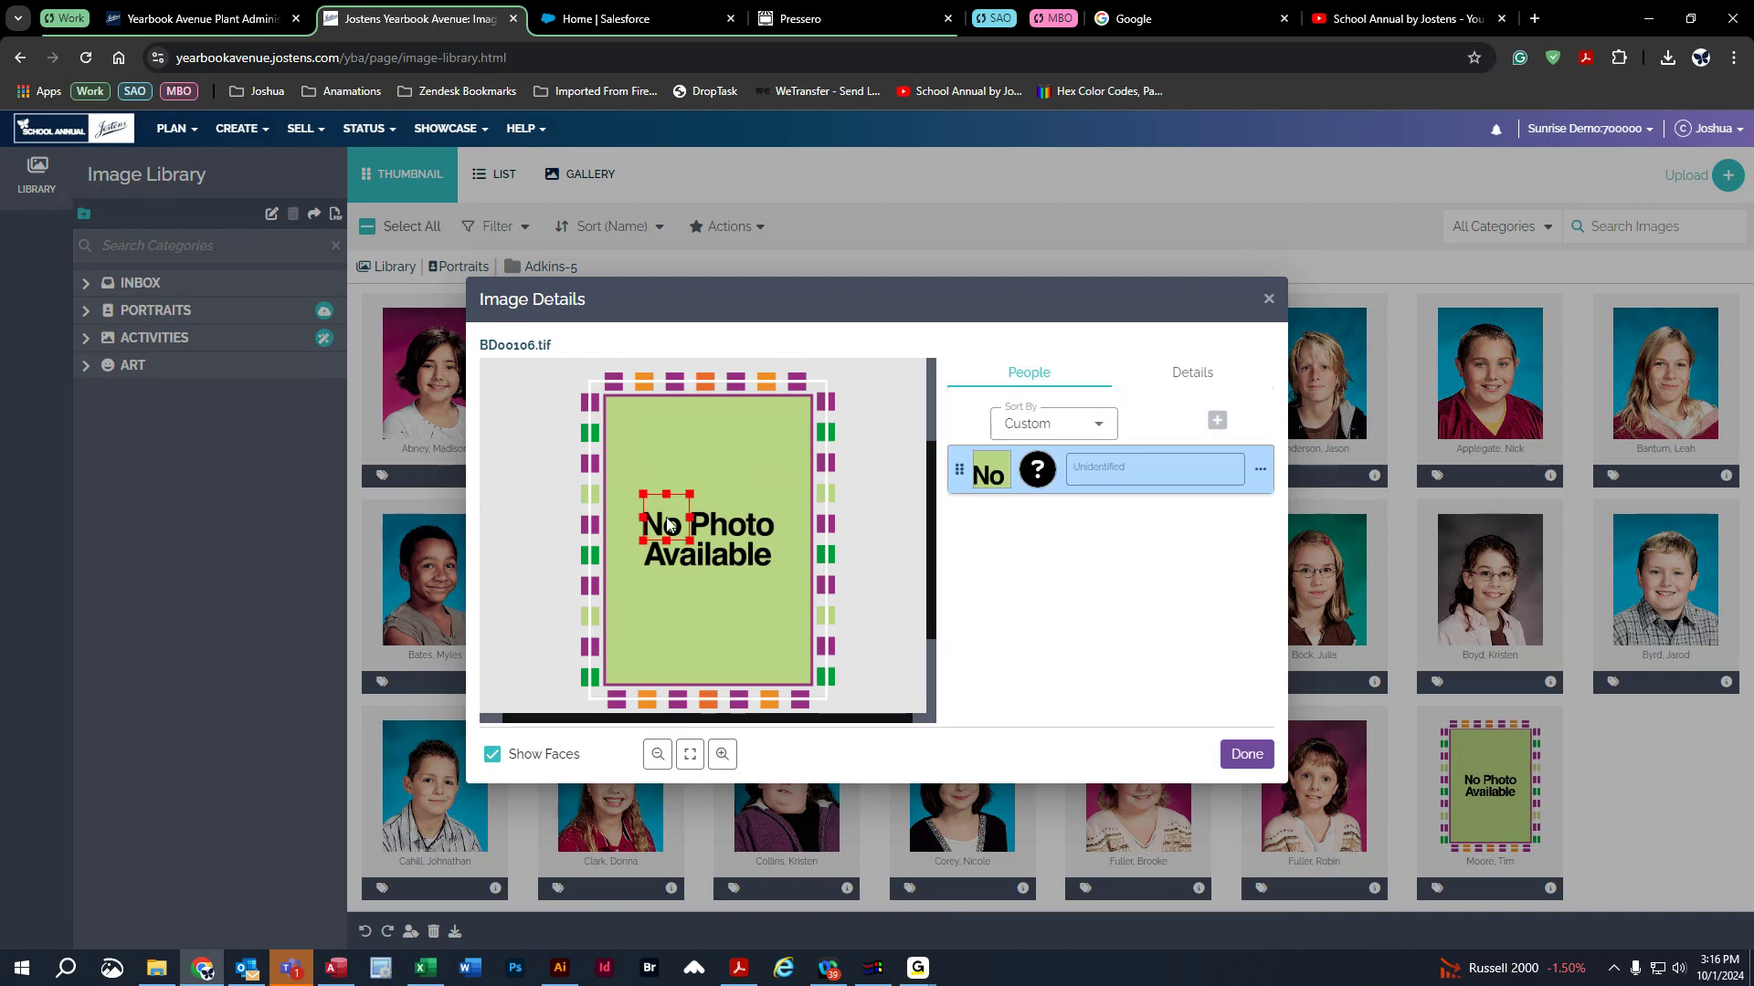
- Assign the face tag to a new person with first name New and last name Person, save, and reload the library
left_click(1115, 470)
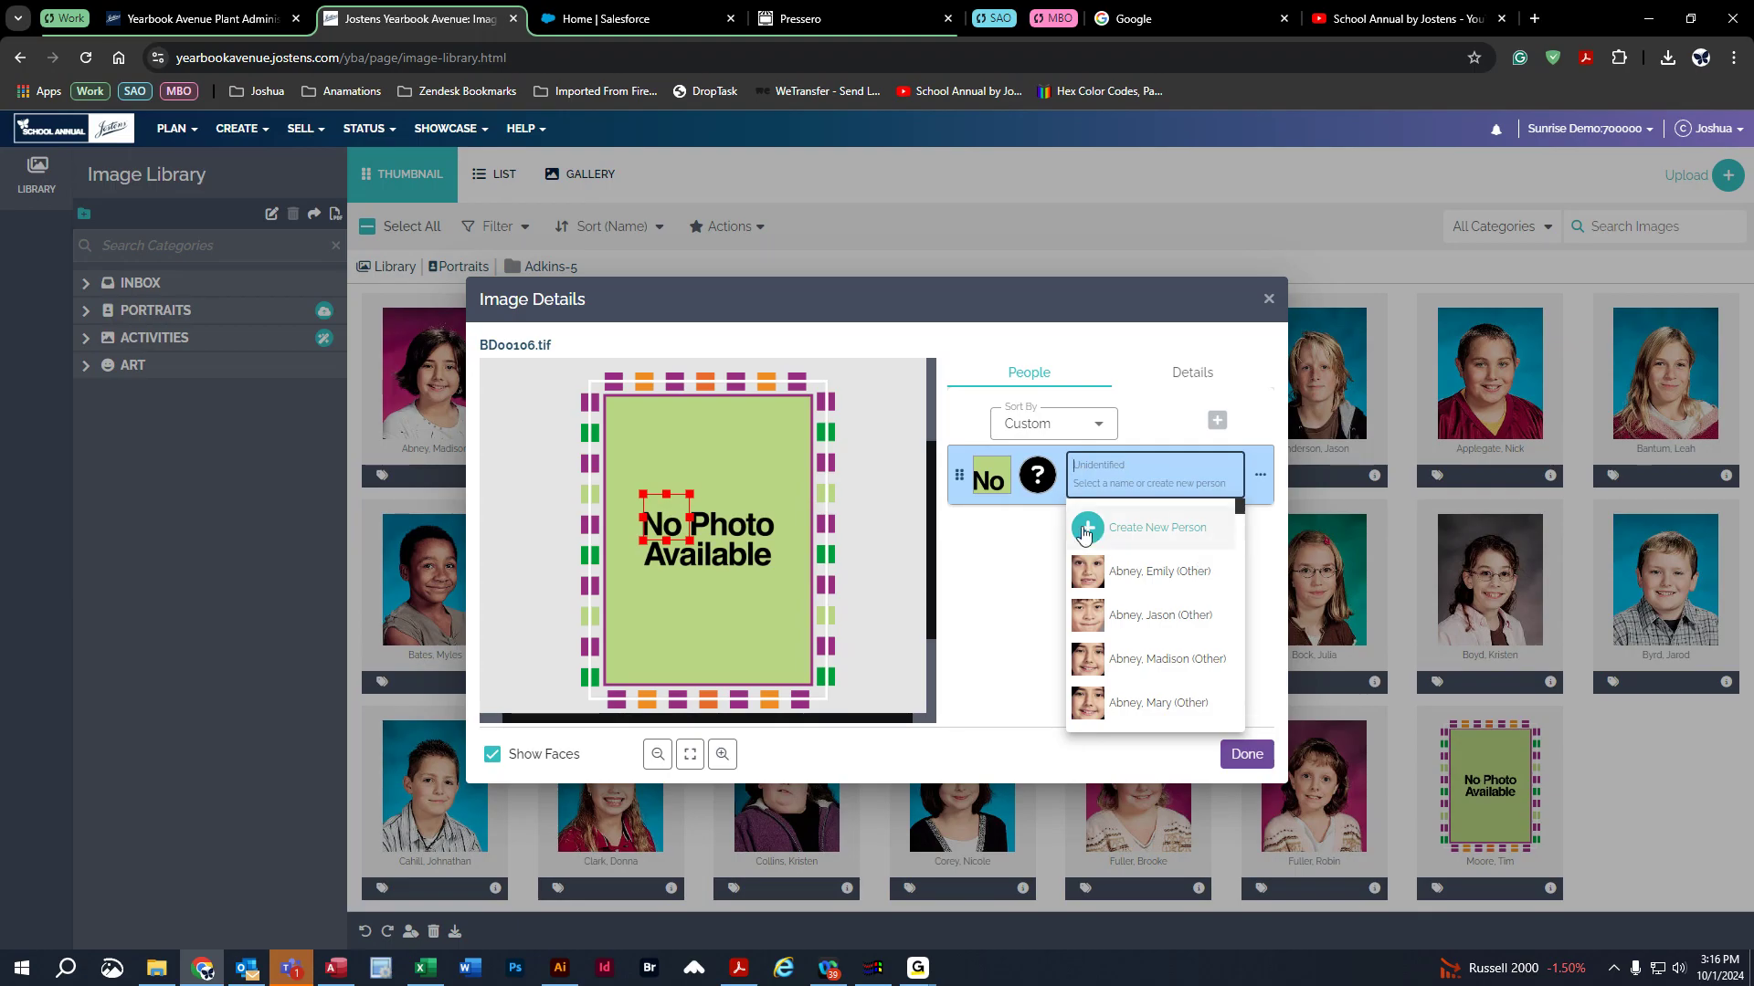
left_click(1170, 529)
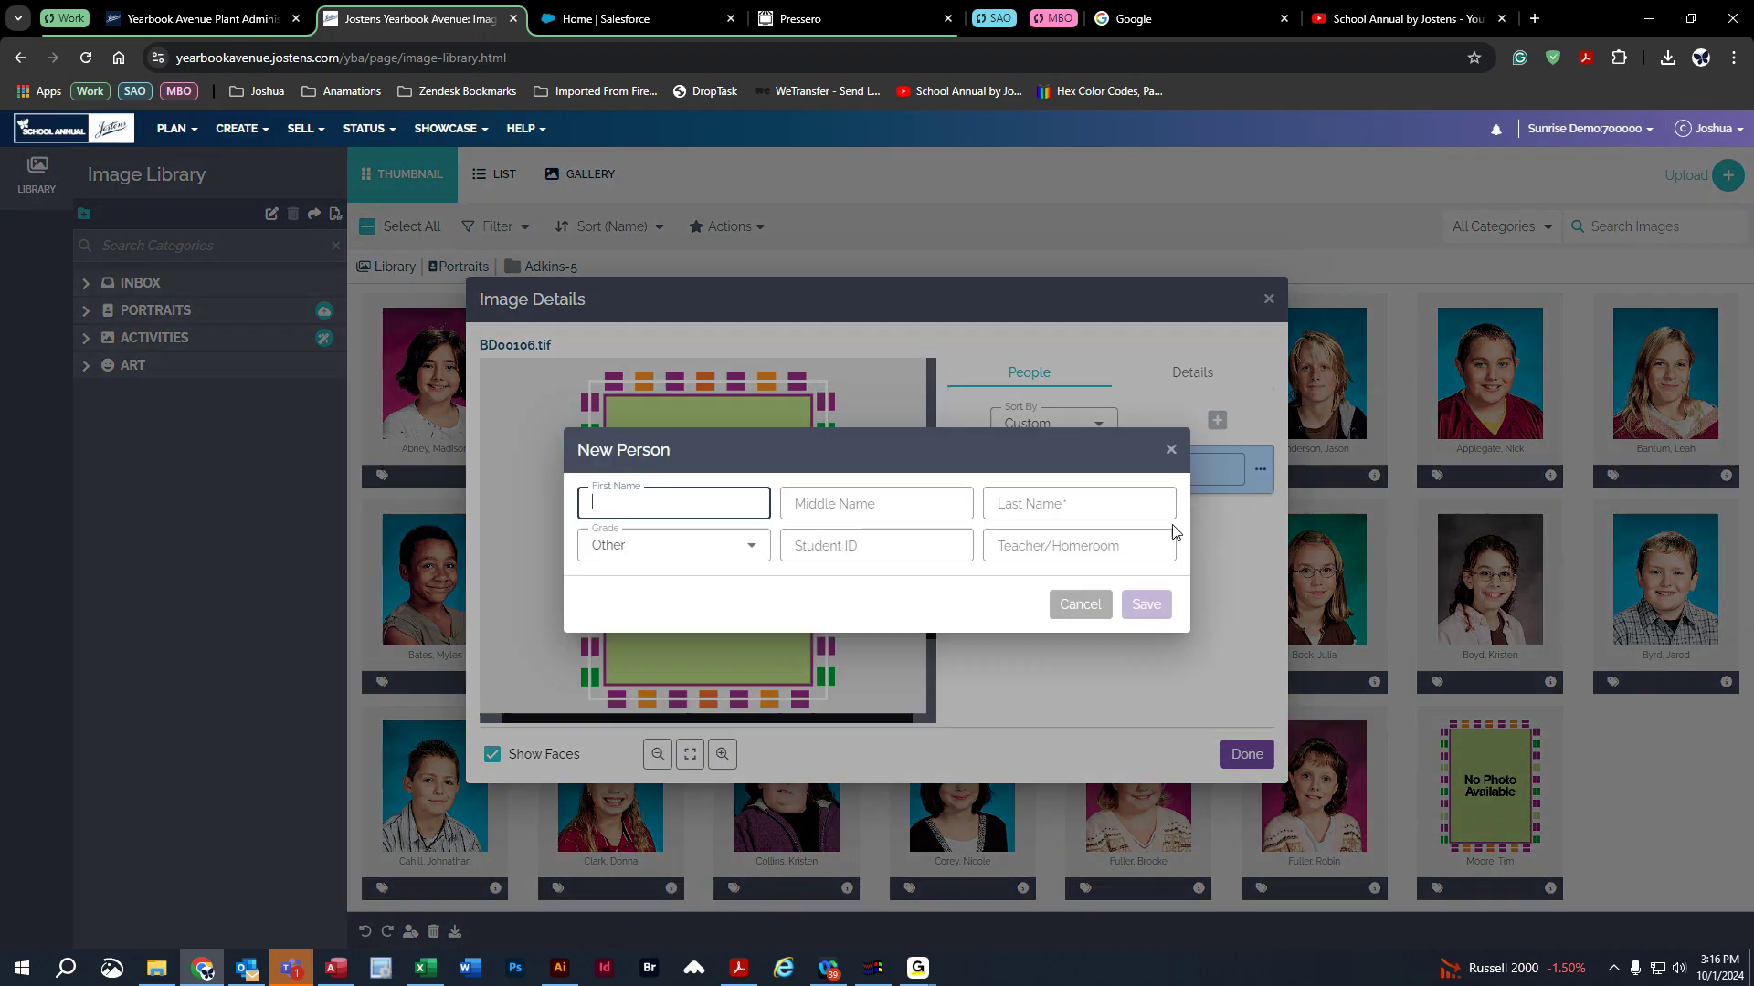
left_click(711, 502)
type("New")
key("Tab")
key("Tab")
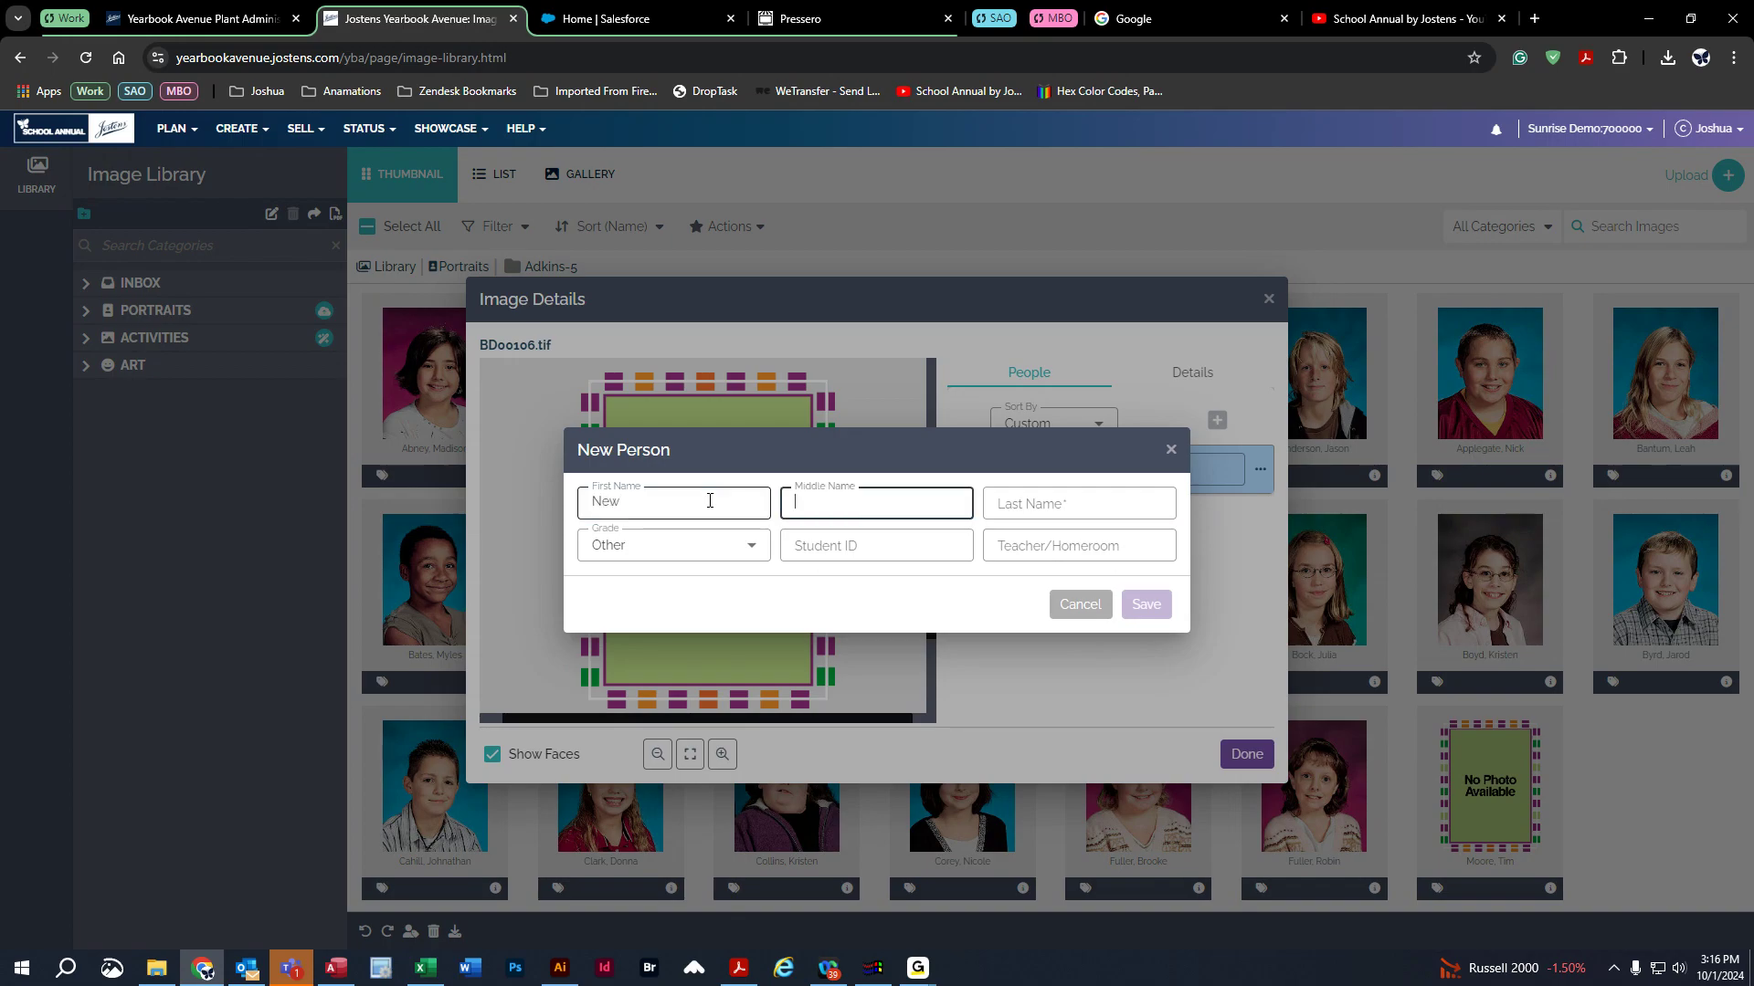
type("Person")
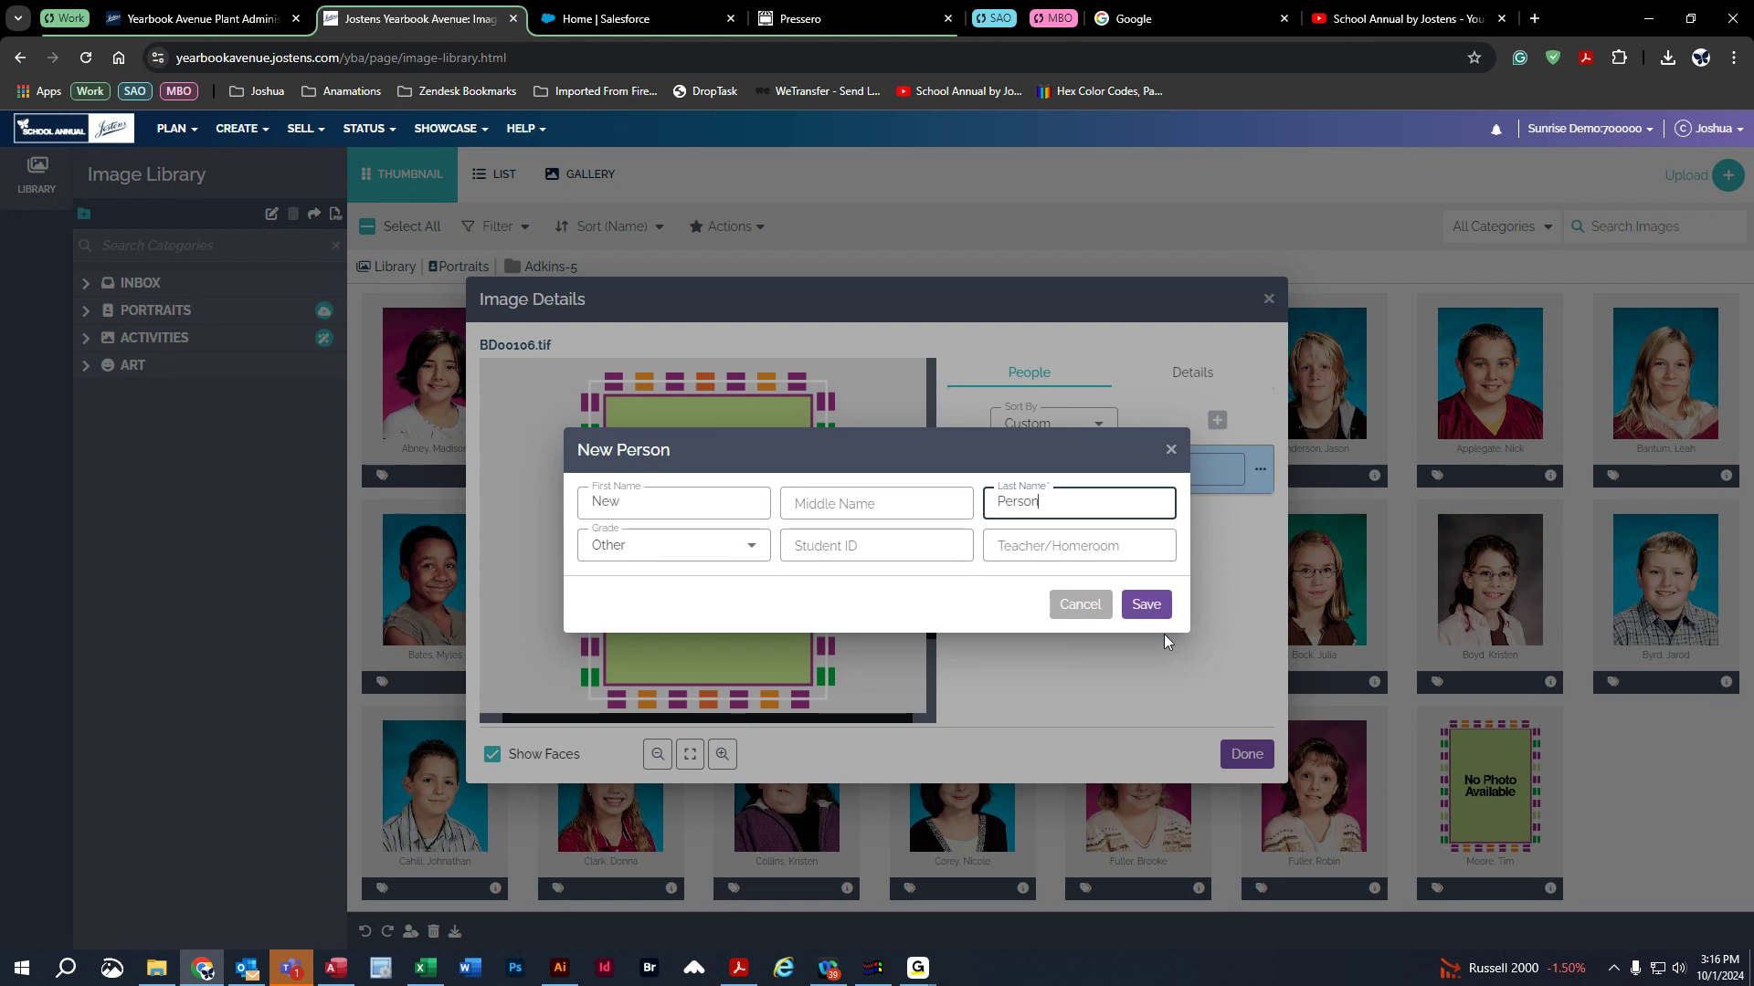
left_click(1146, 606)
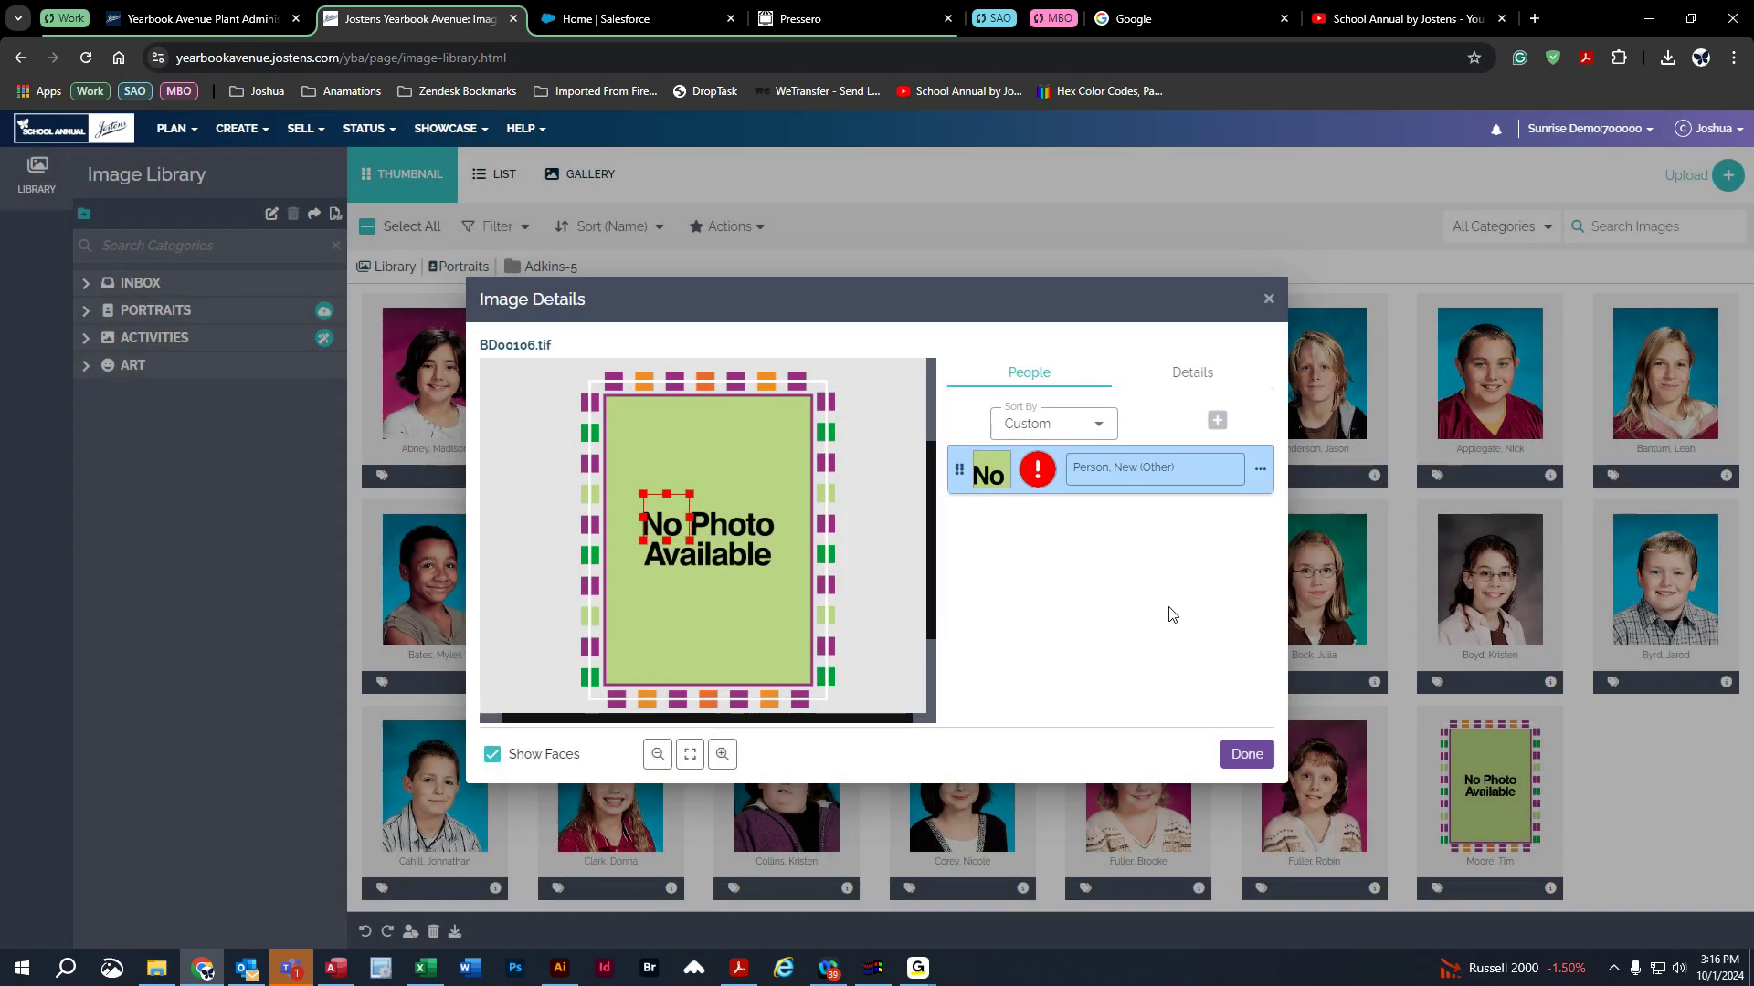
left_click(1244, 754)
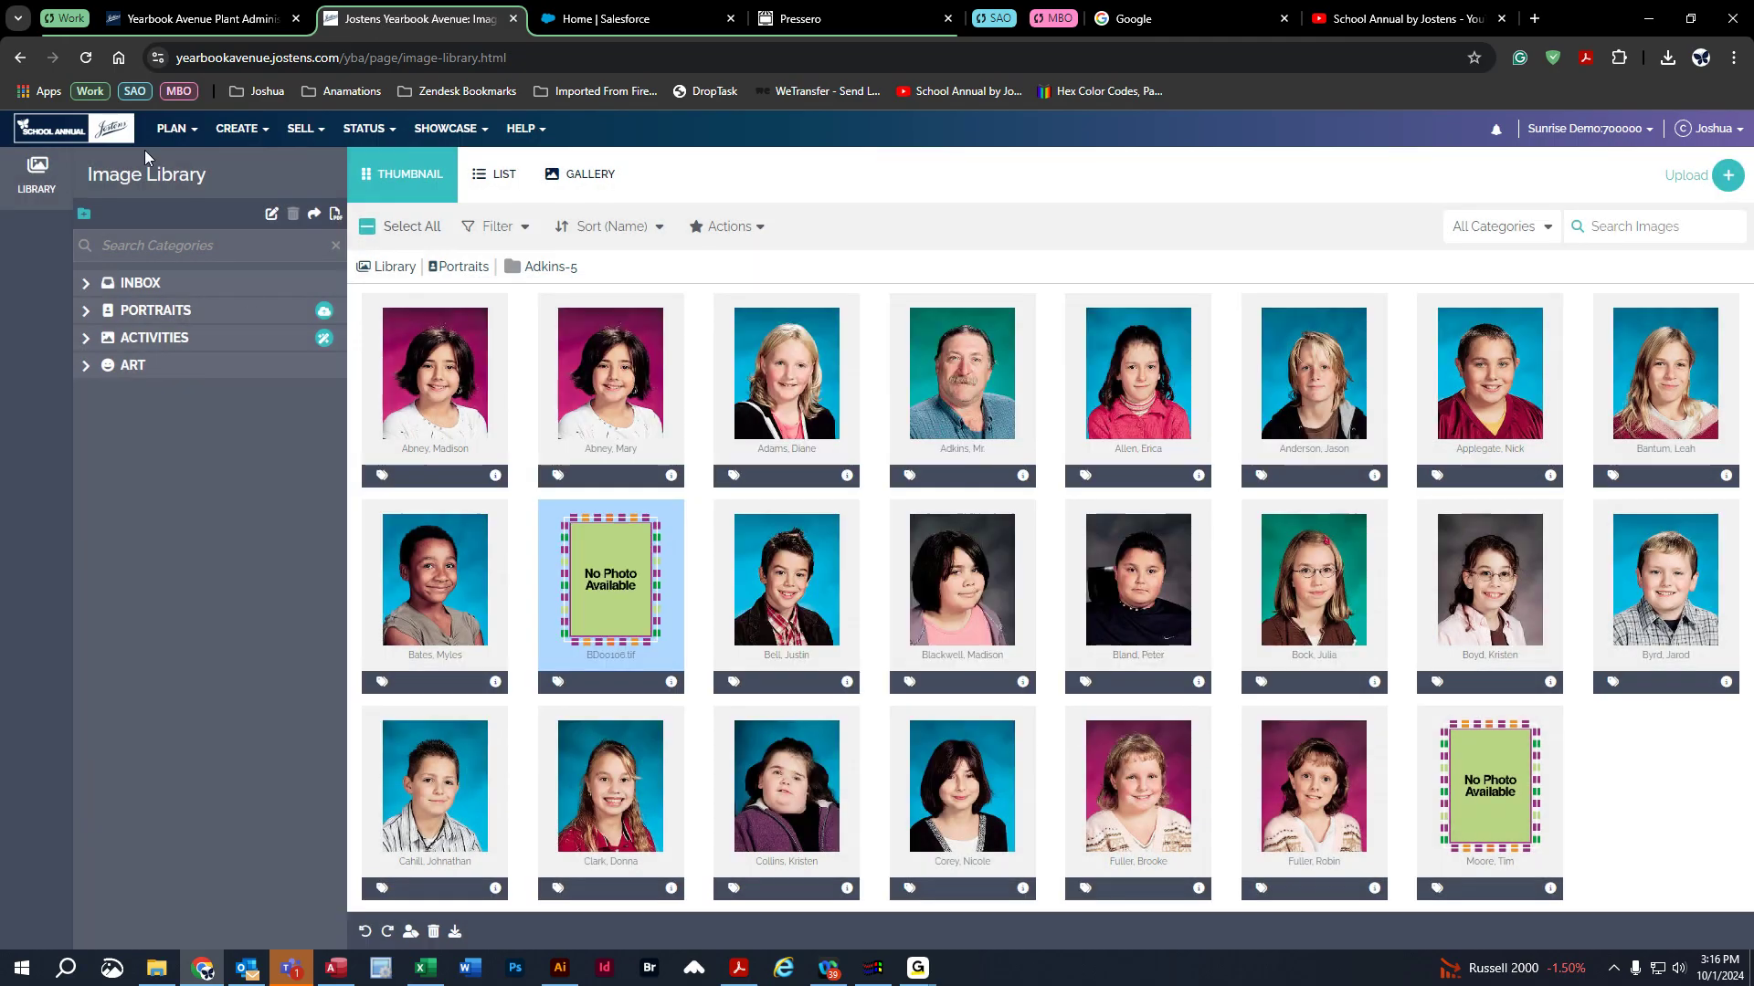
left_click(85, 59)
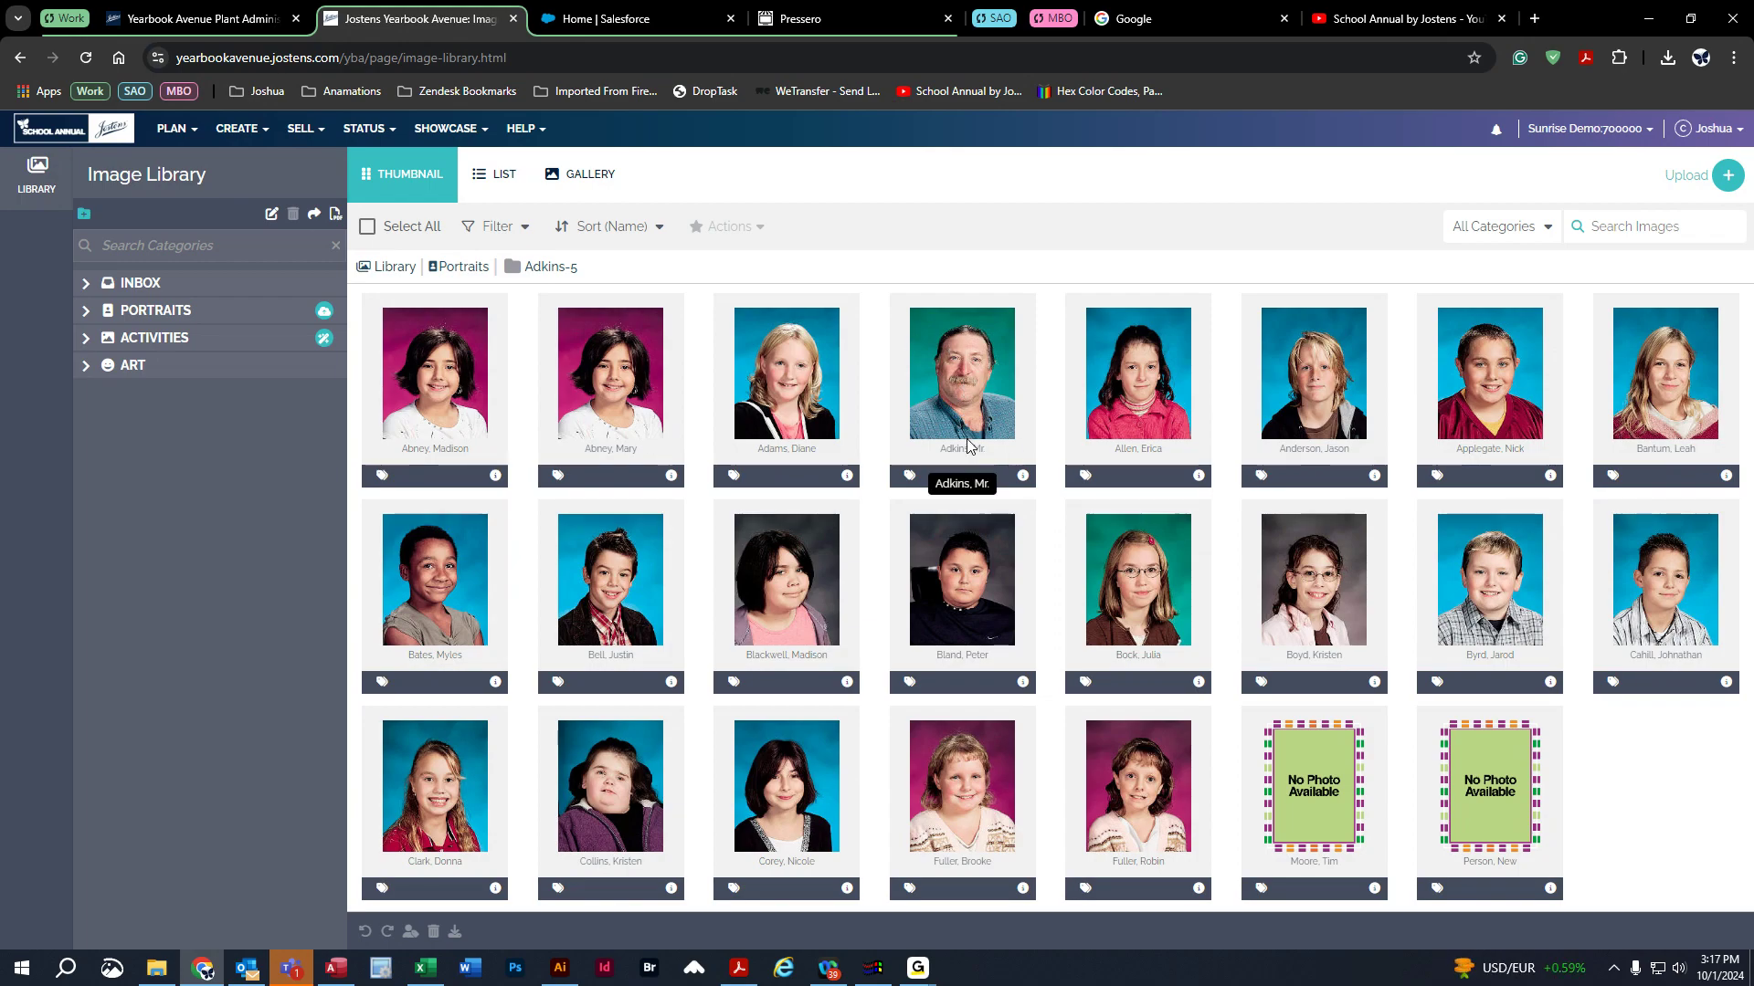
- Replace the teacher's title with the actual first name in the person information of portrait 6010.jpg, save, and reload the library
left_click(1022, 480)
left_click(1141, 469)
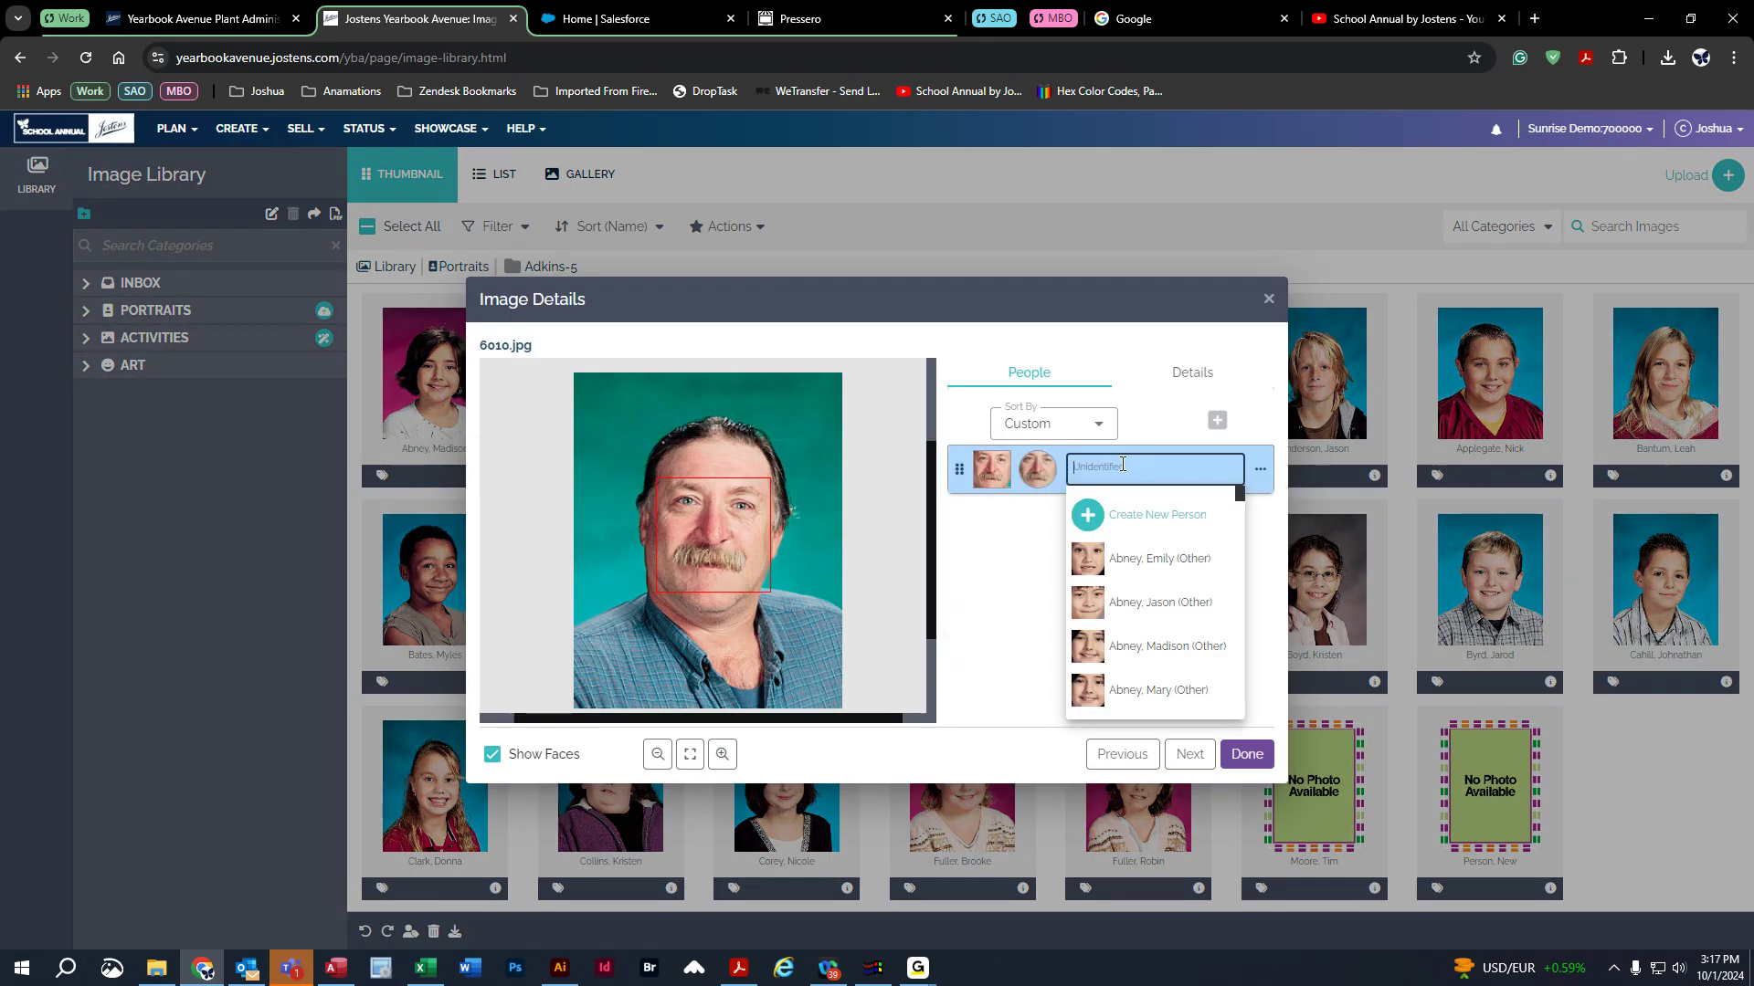
left_click(1260, 470)
left_click(1244, 539)
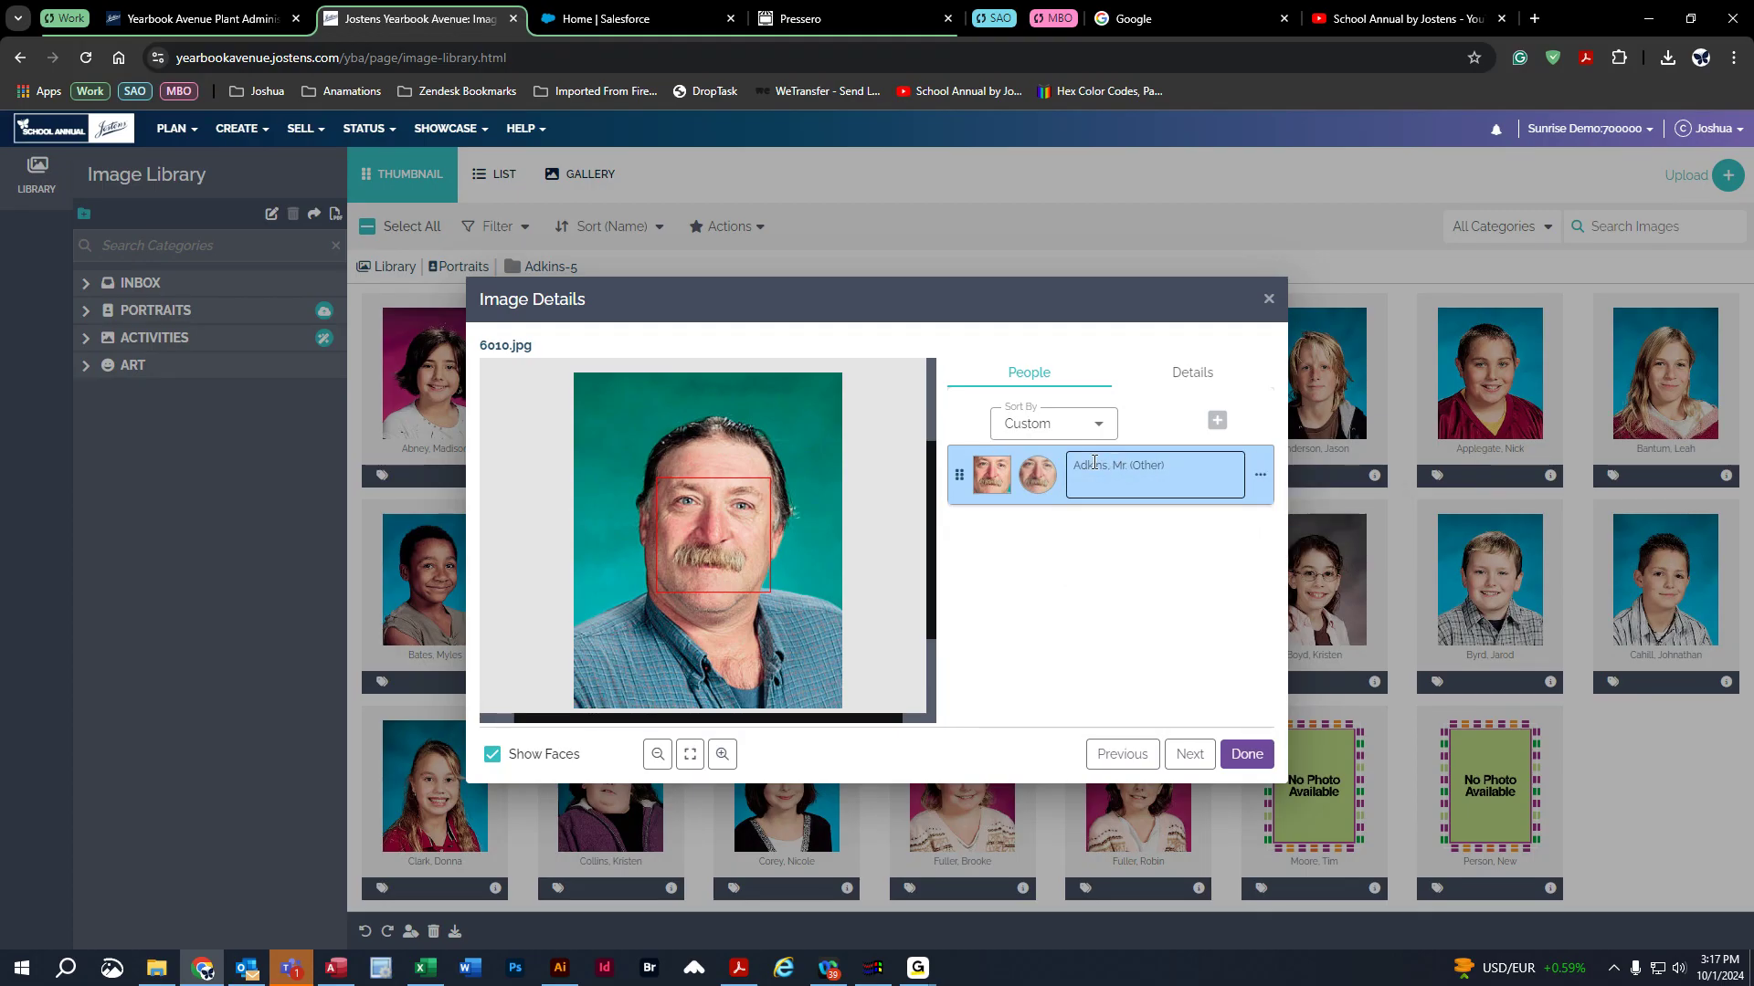
left_click(1261, 478)
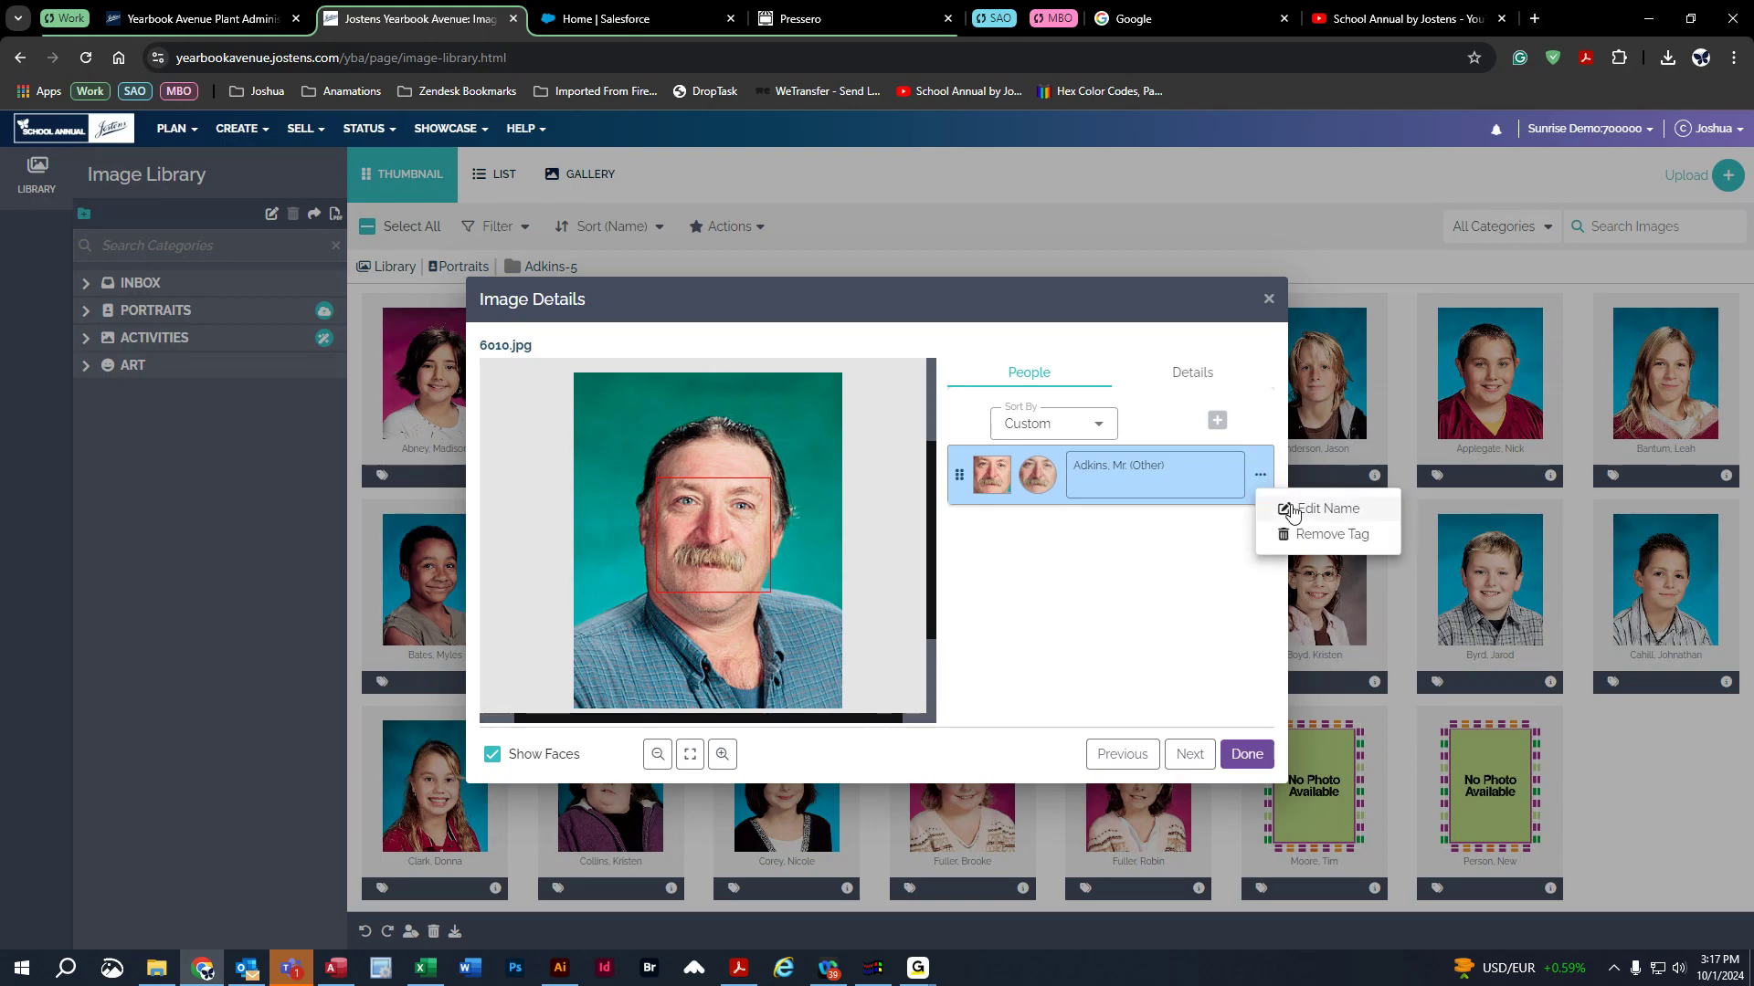
left_click(1324, 508)
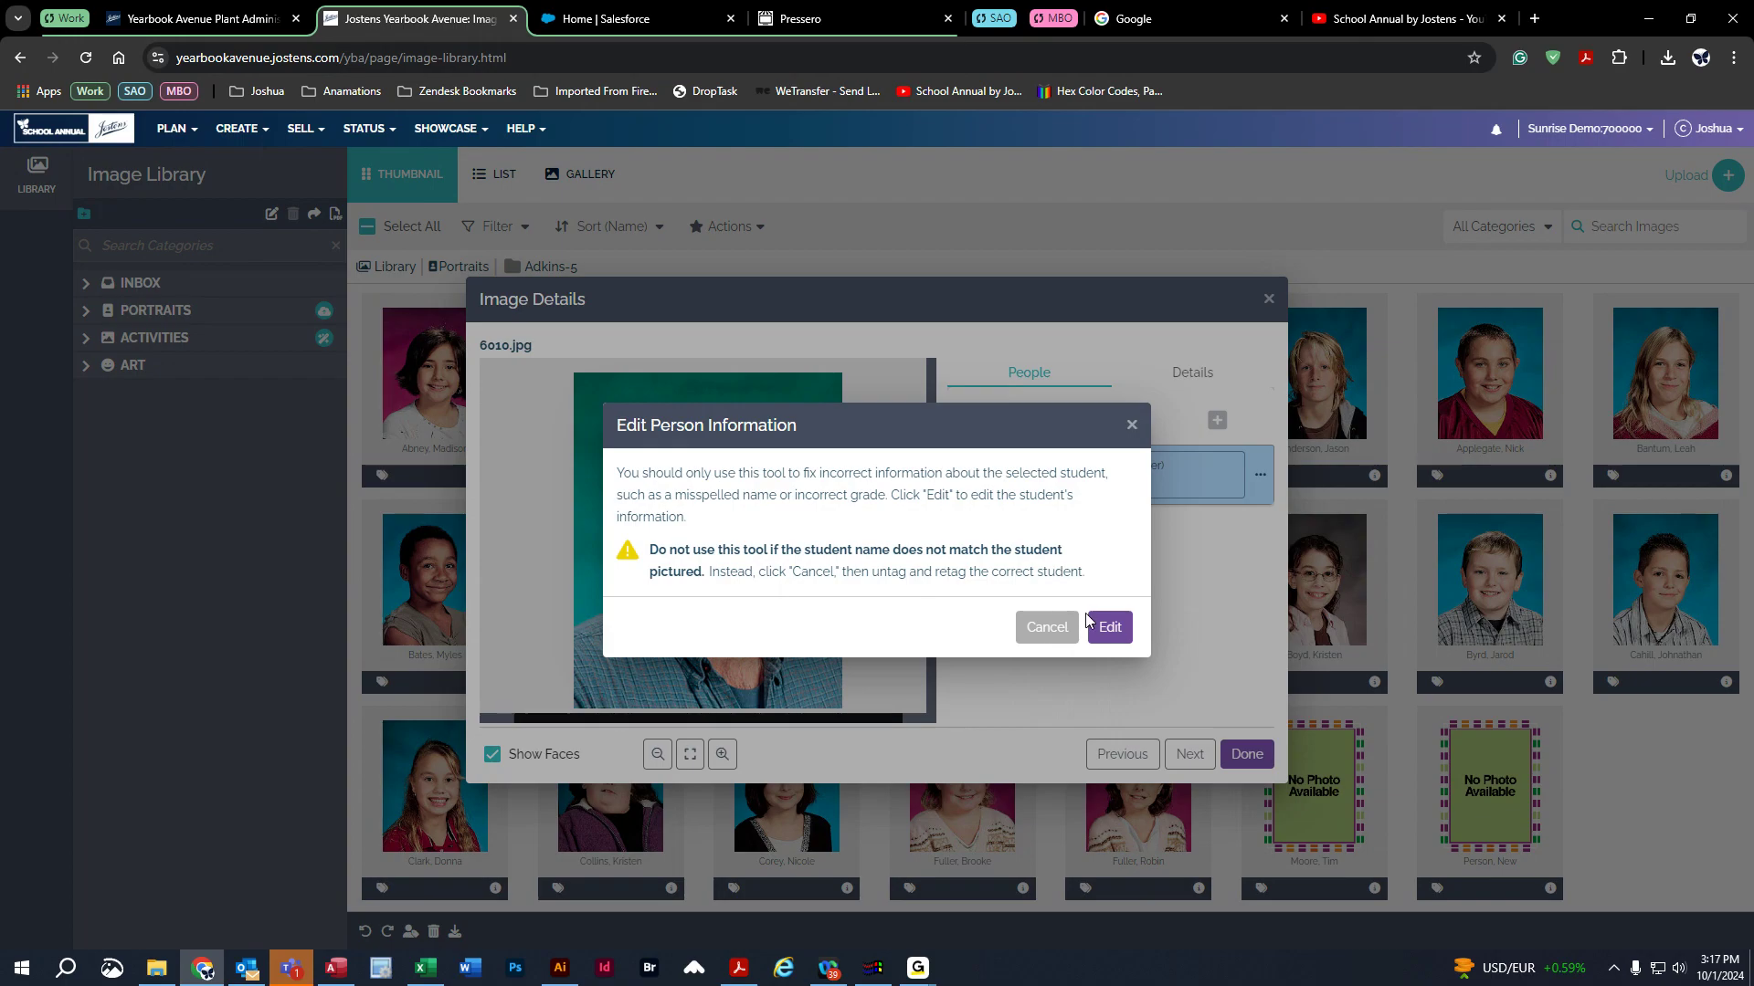
left_click(1110, 628)
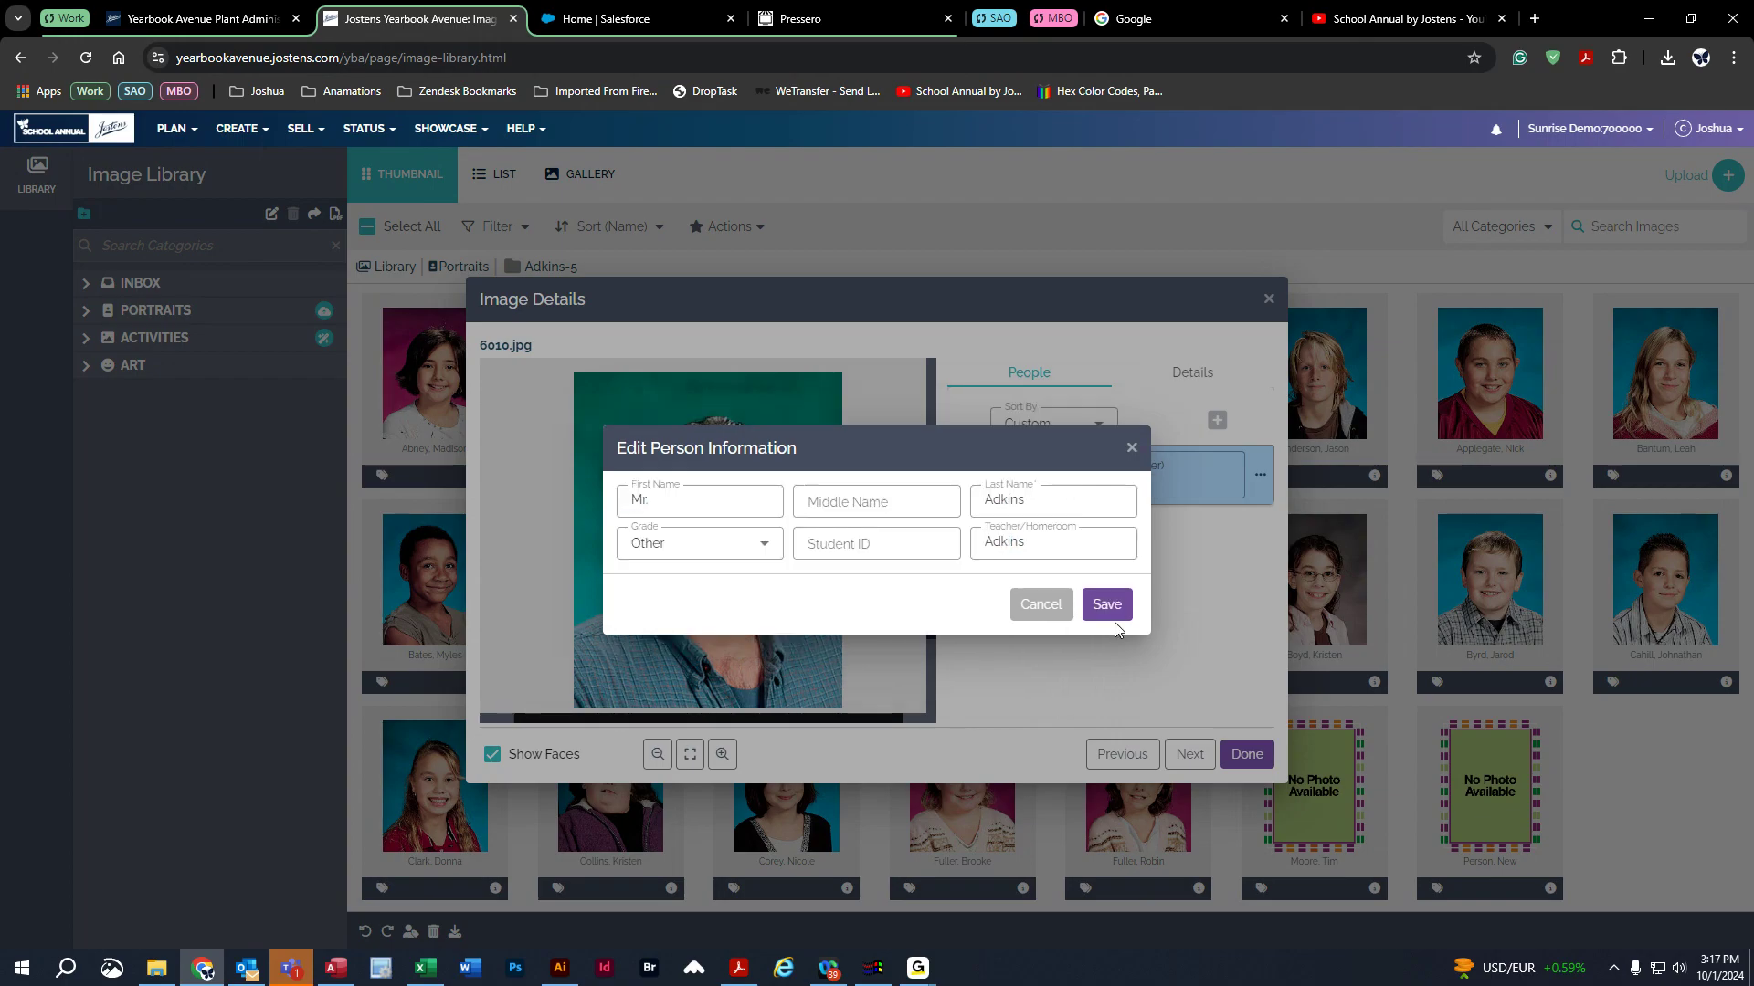
left_click(662, 499)
type("Tom")
left_click(1105, 606)
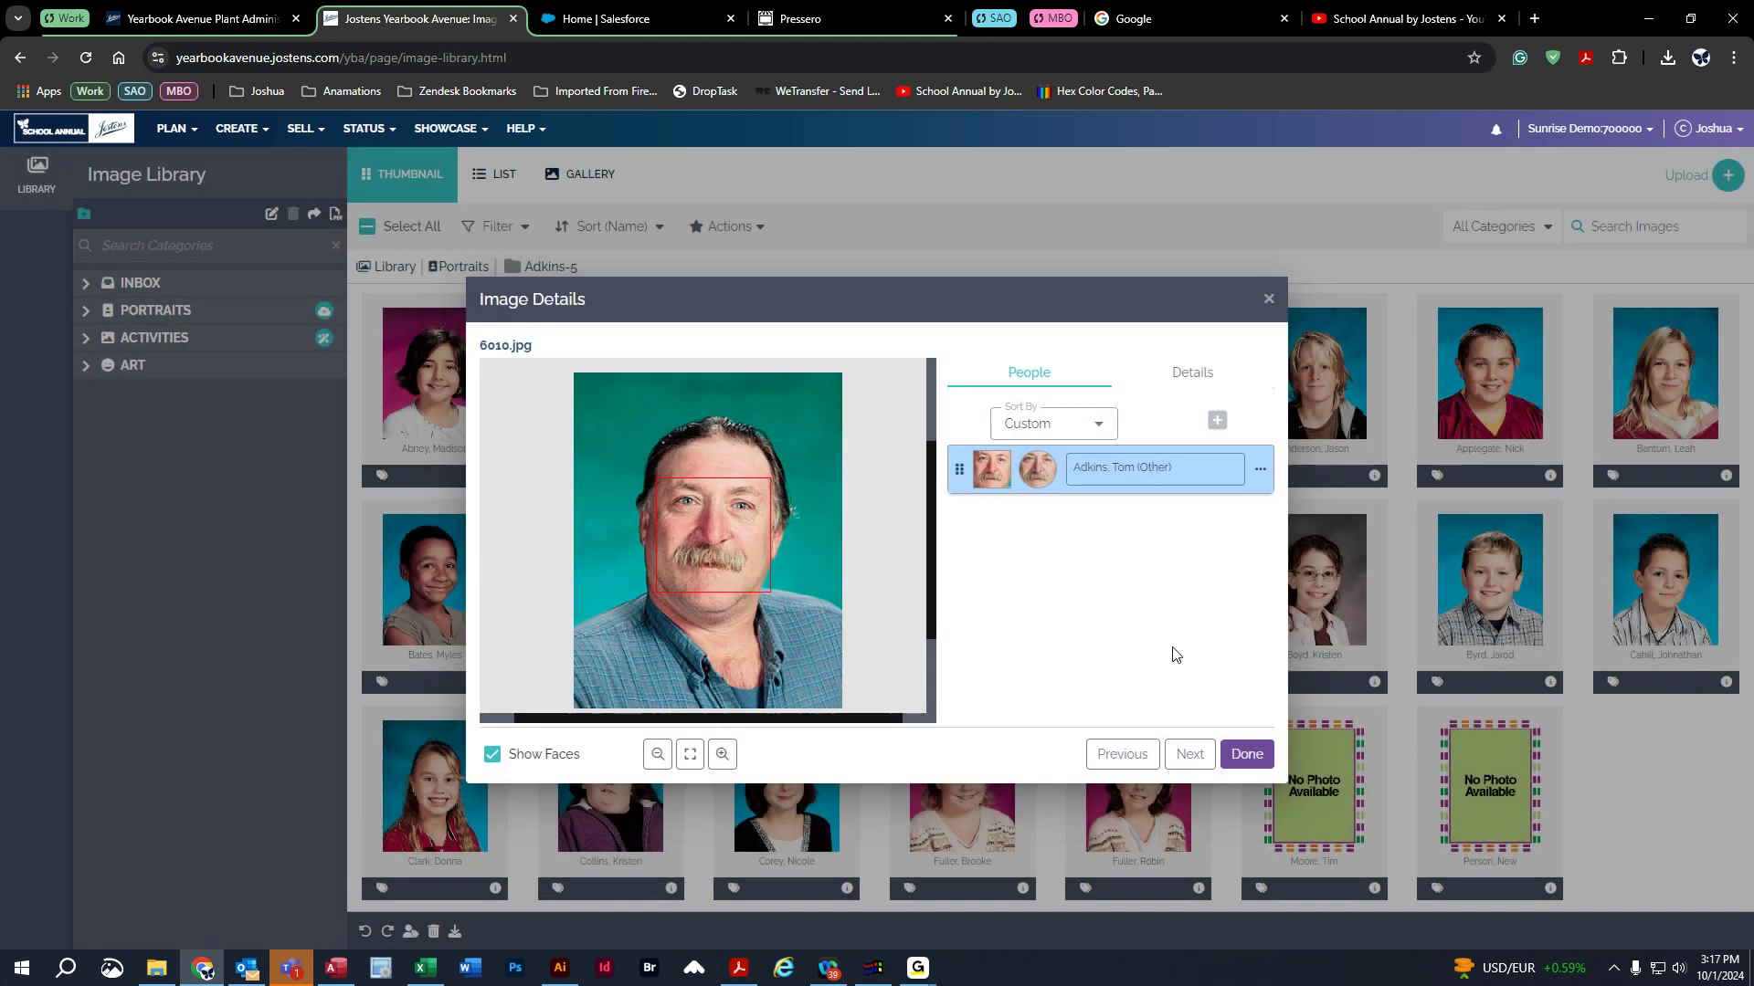
left_click(1246, 754)
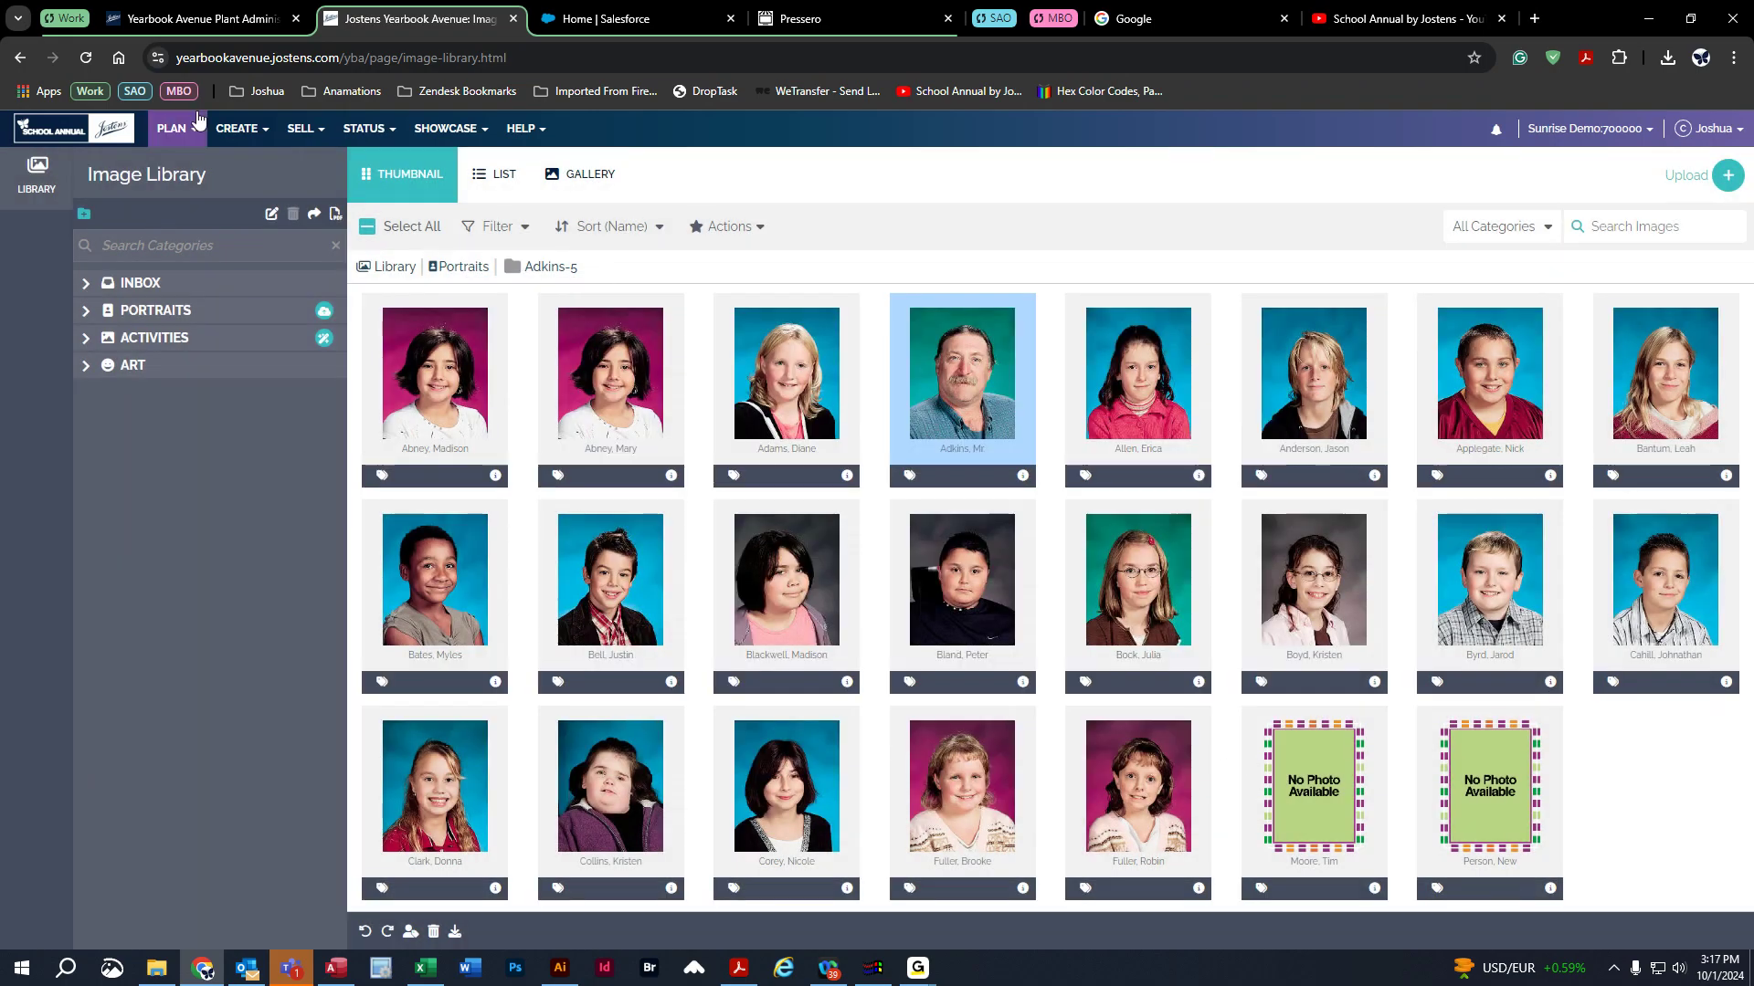
left_click(86, 57)
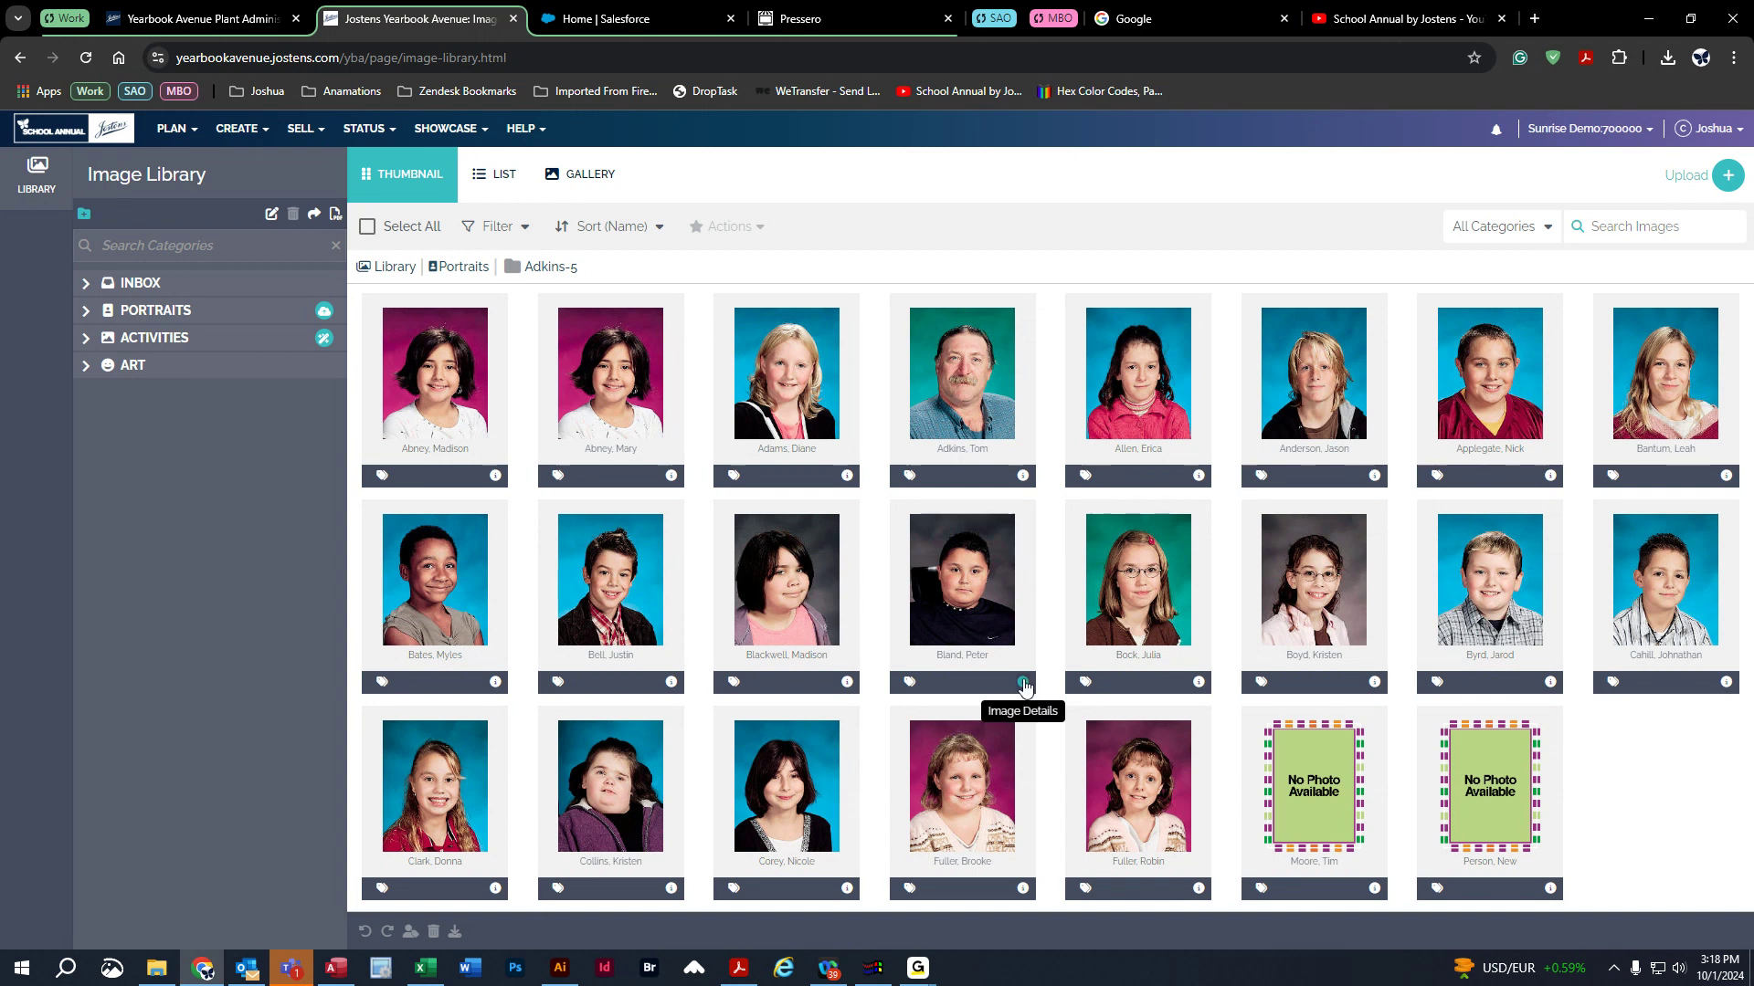
- Set the Use Portrait preference of 5011.jpg, the boy in the black shirt, to Use 'No Photo'
double_click(959, 572)
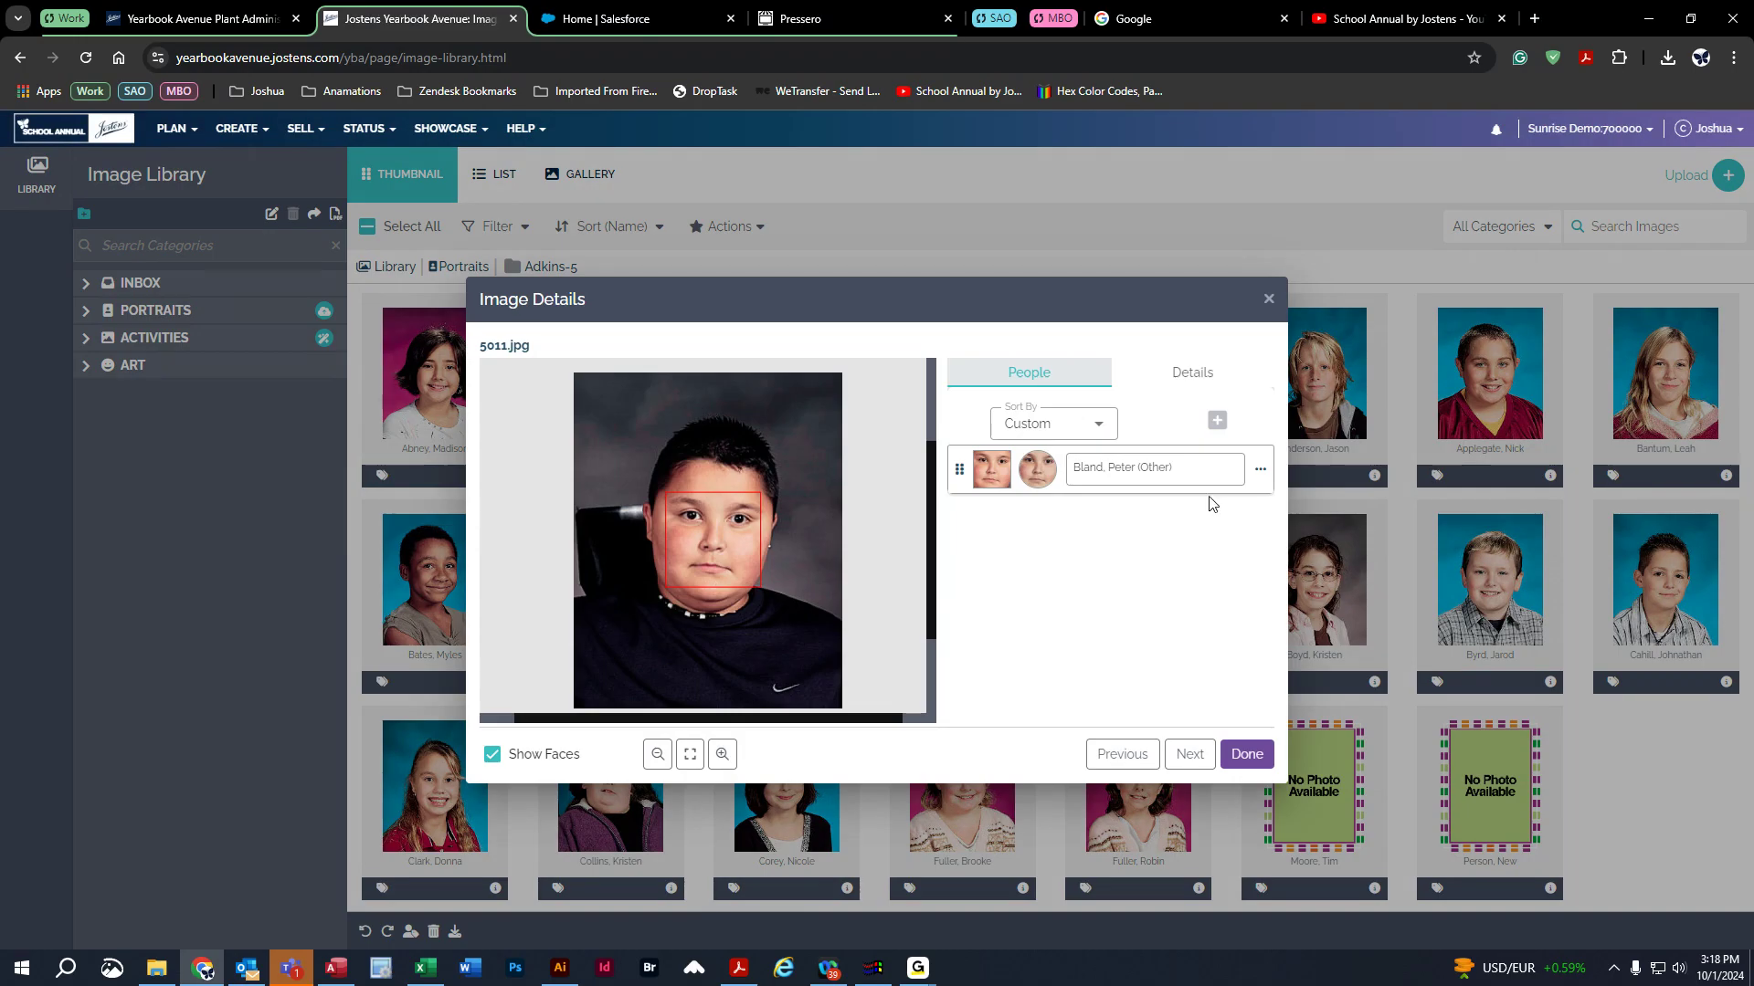
left_click(1178, 380)
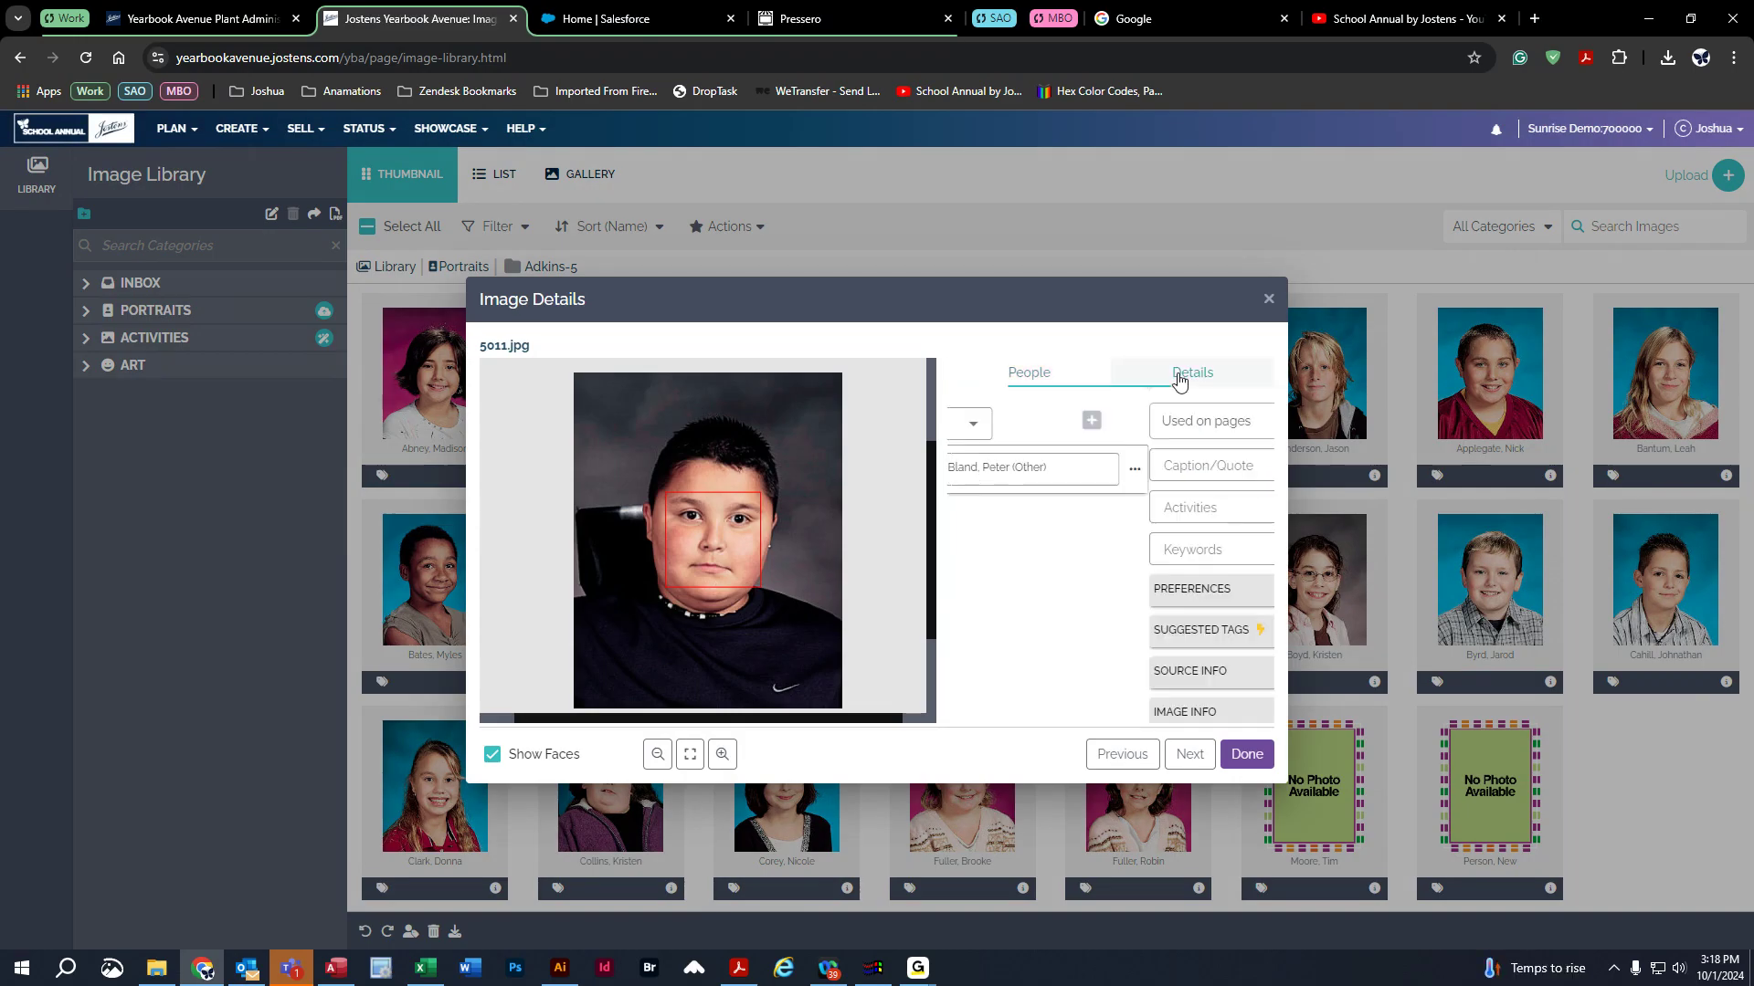
left_click(1134, 593)
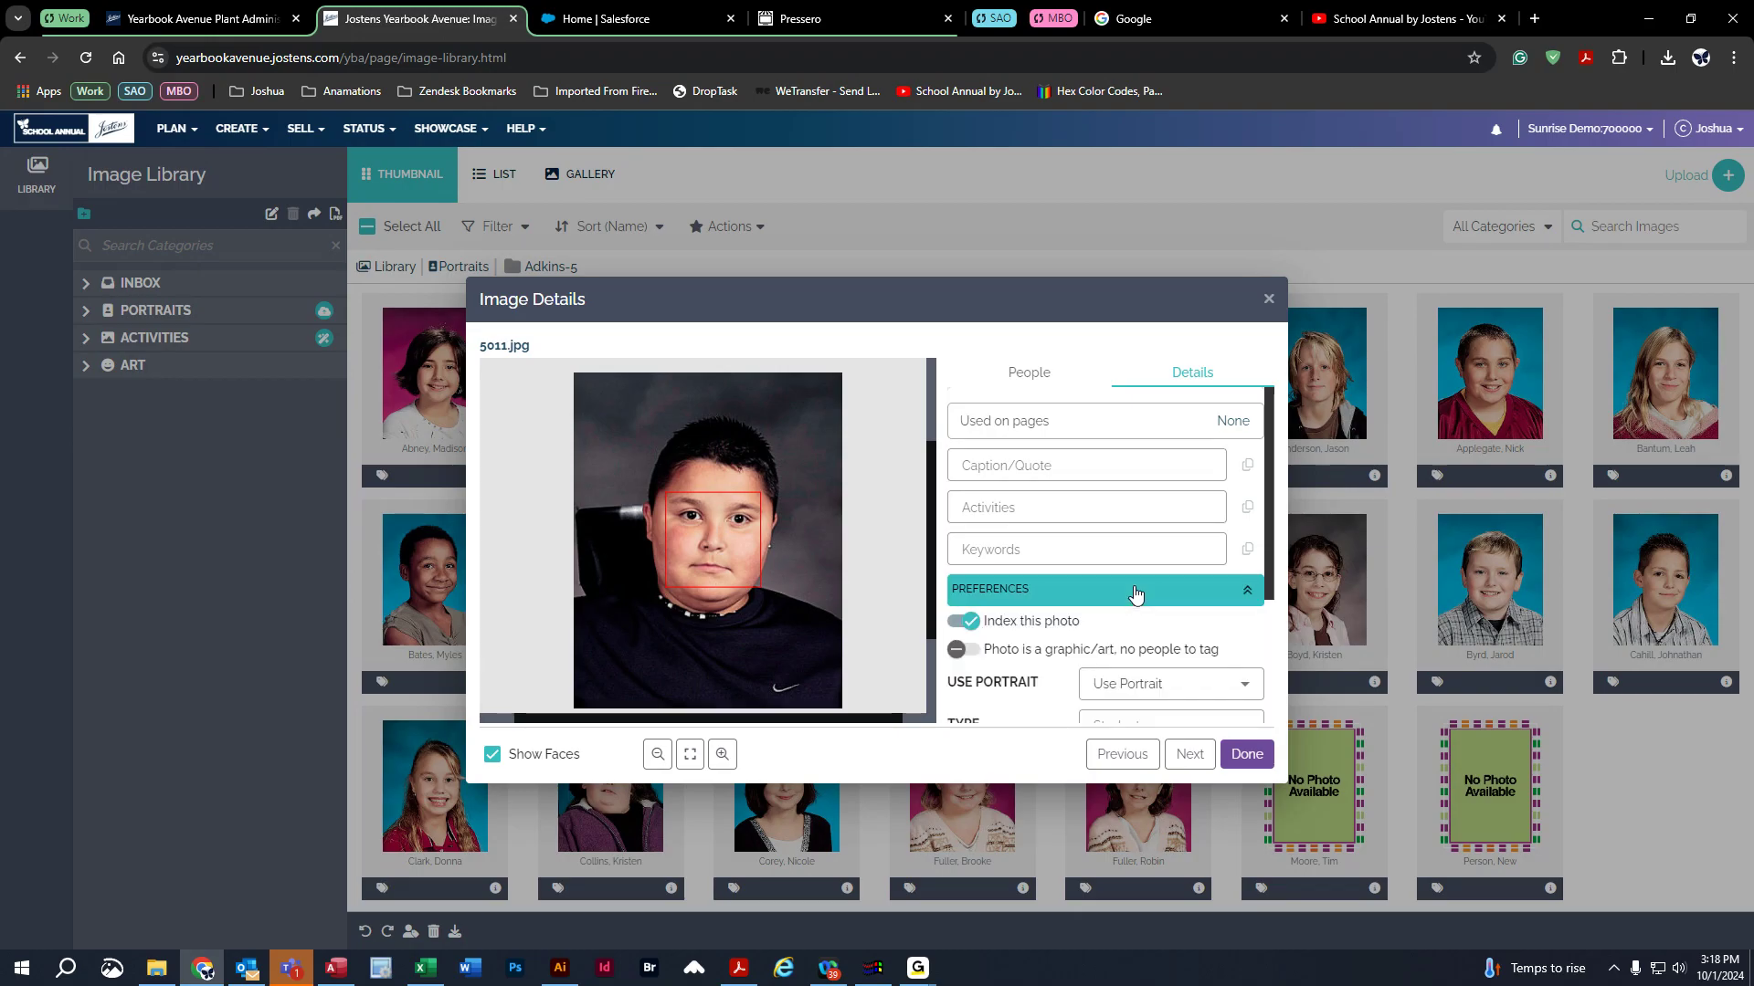
scroll(1137, 594, "down", 2)
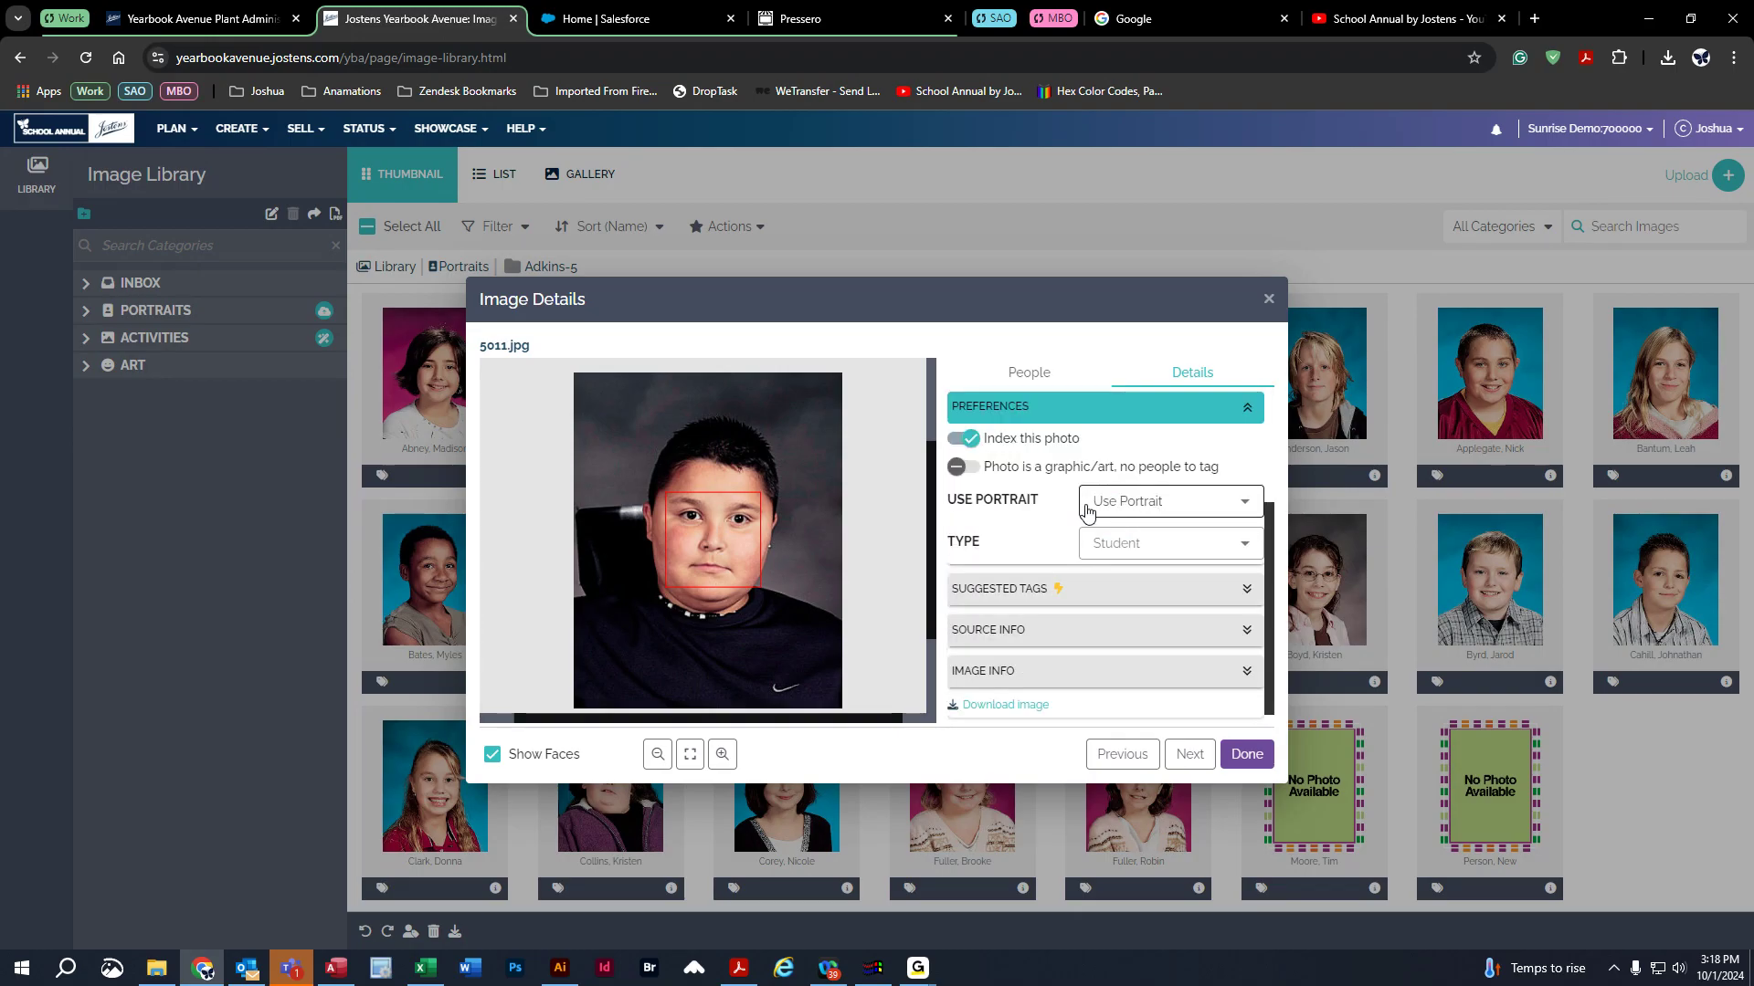
left_click(1152, 509)
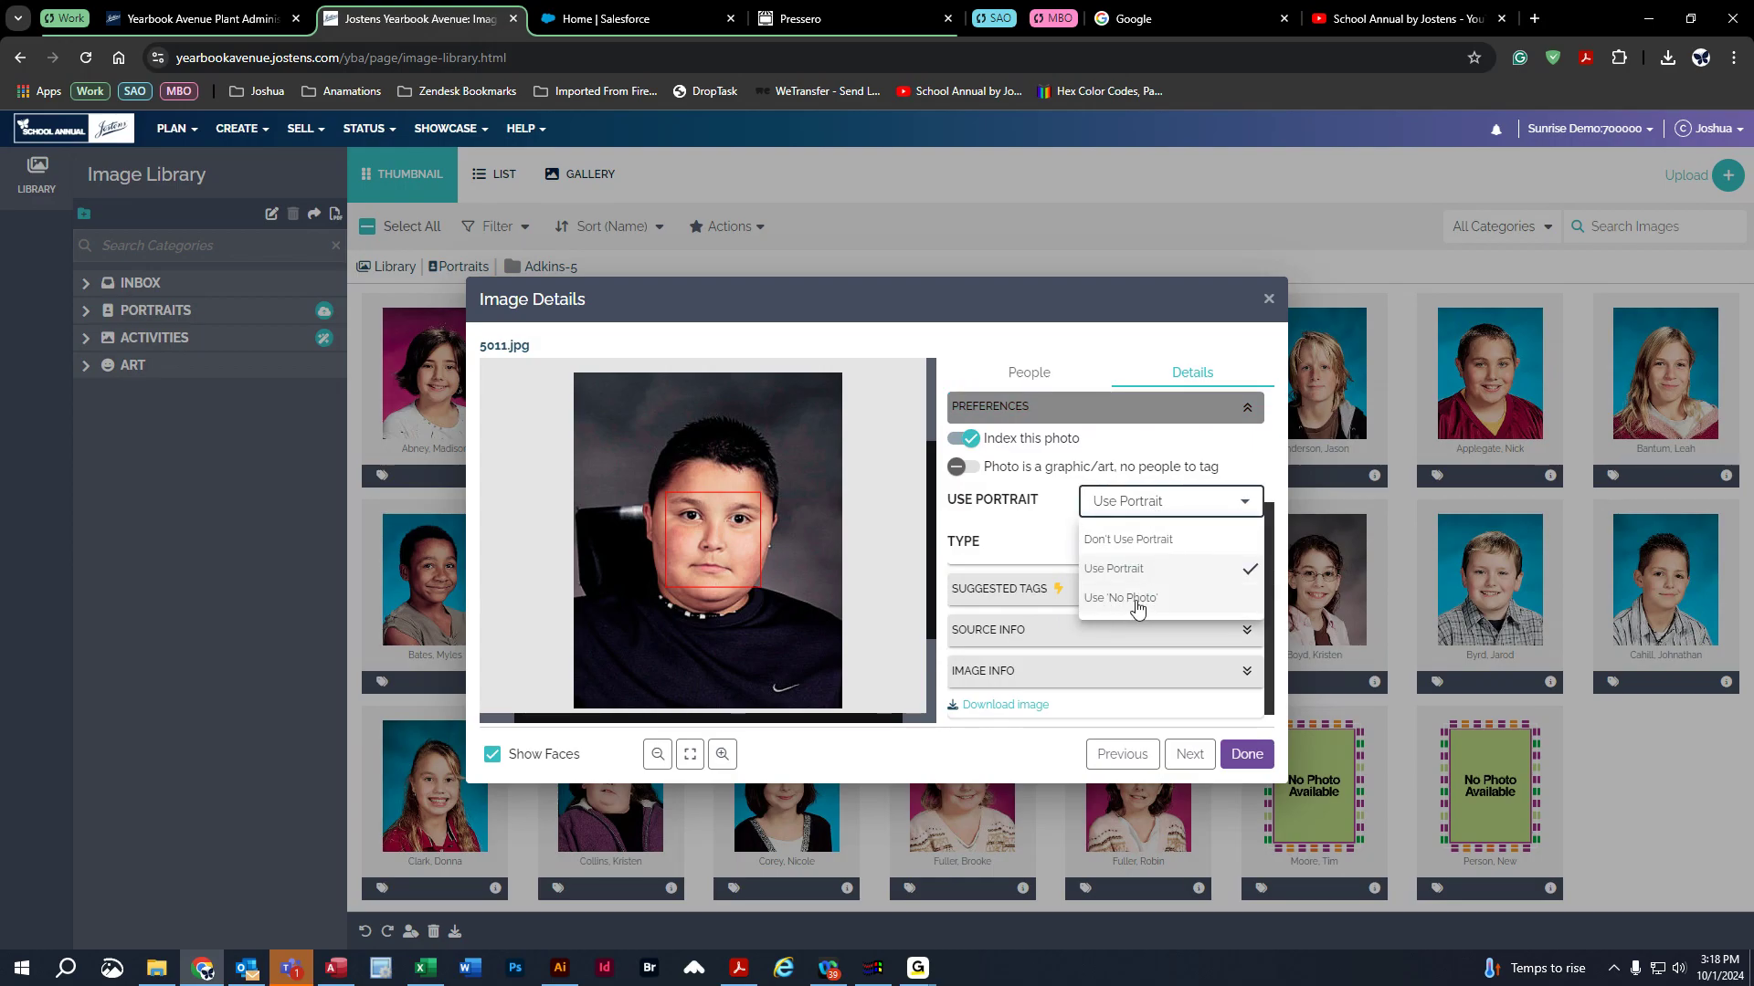
left_click(1137, 608)
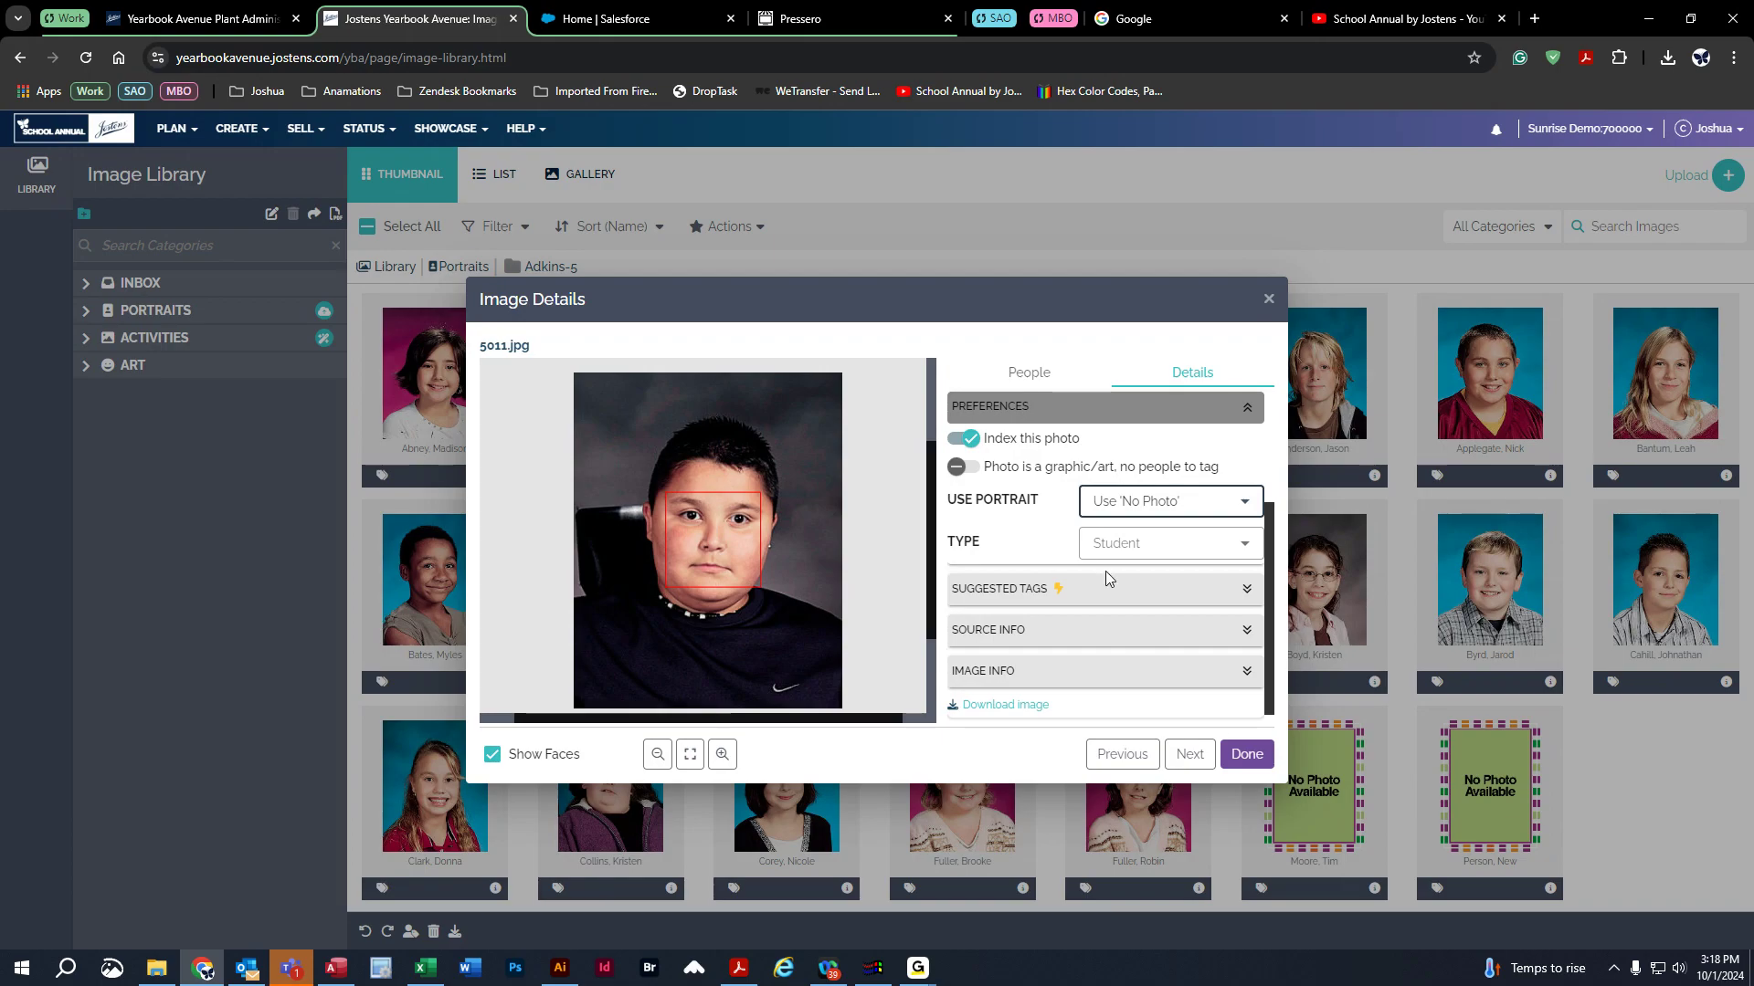
left_click(1247, 755)
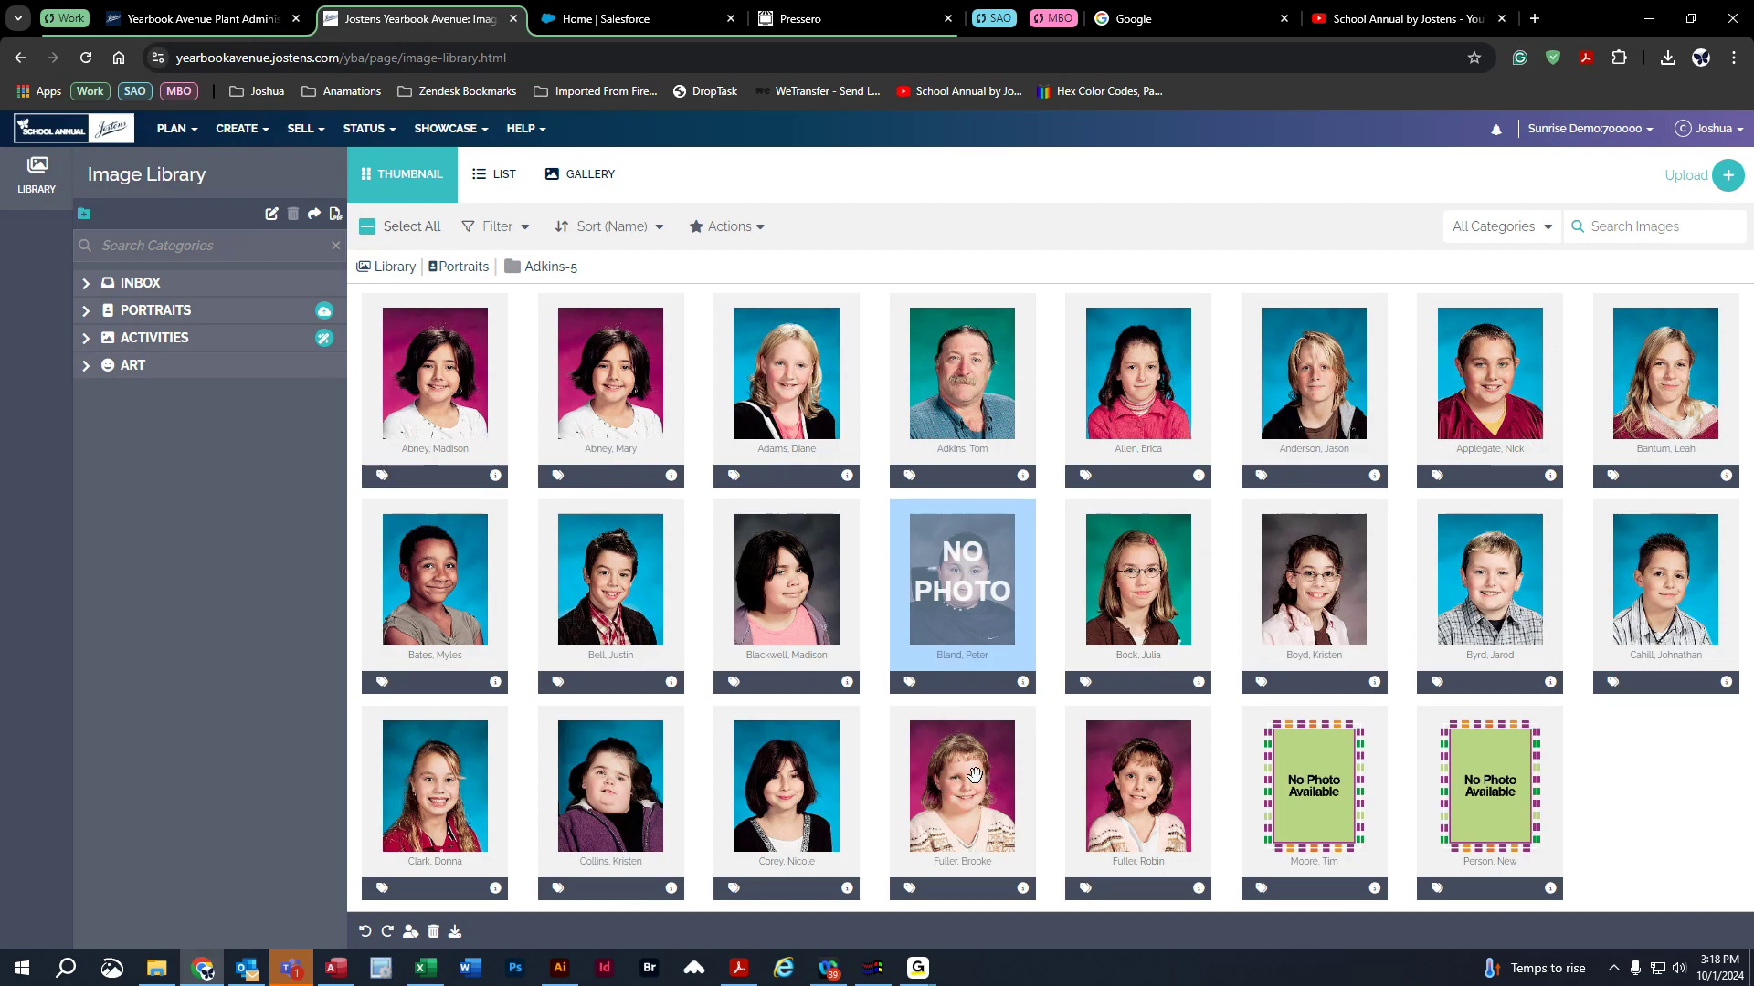
- Set the Use Portrait preference of 5033.jpg, the last girl's portrait before the No Photo Available images, to Don't Use Portrait
left_click(1200, 890)
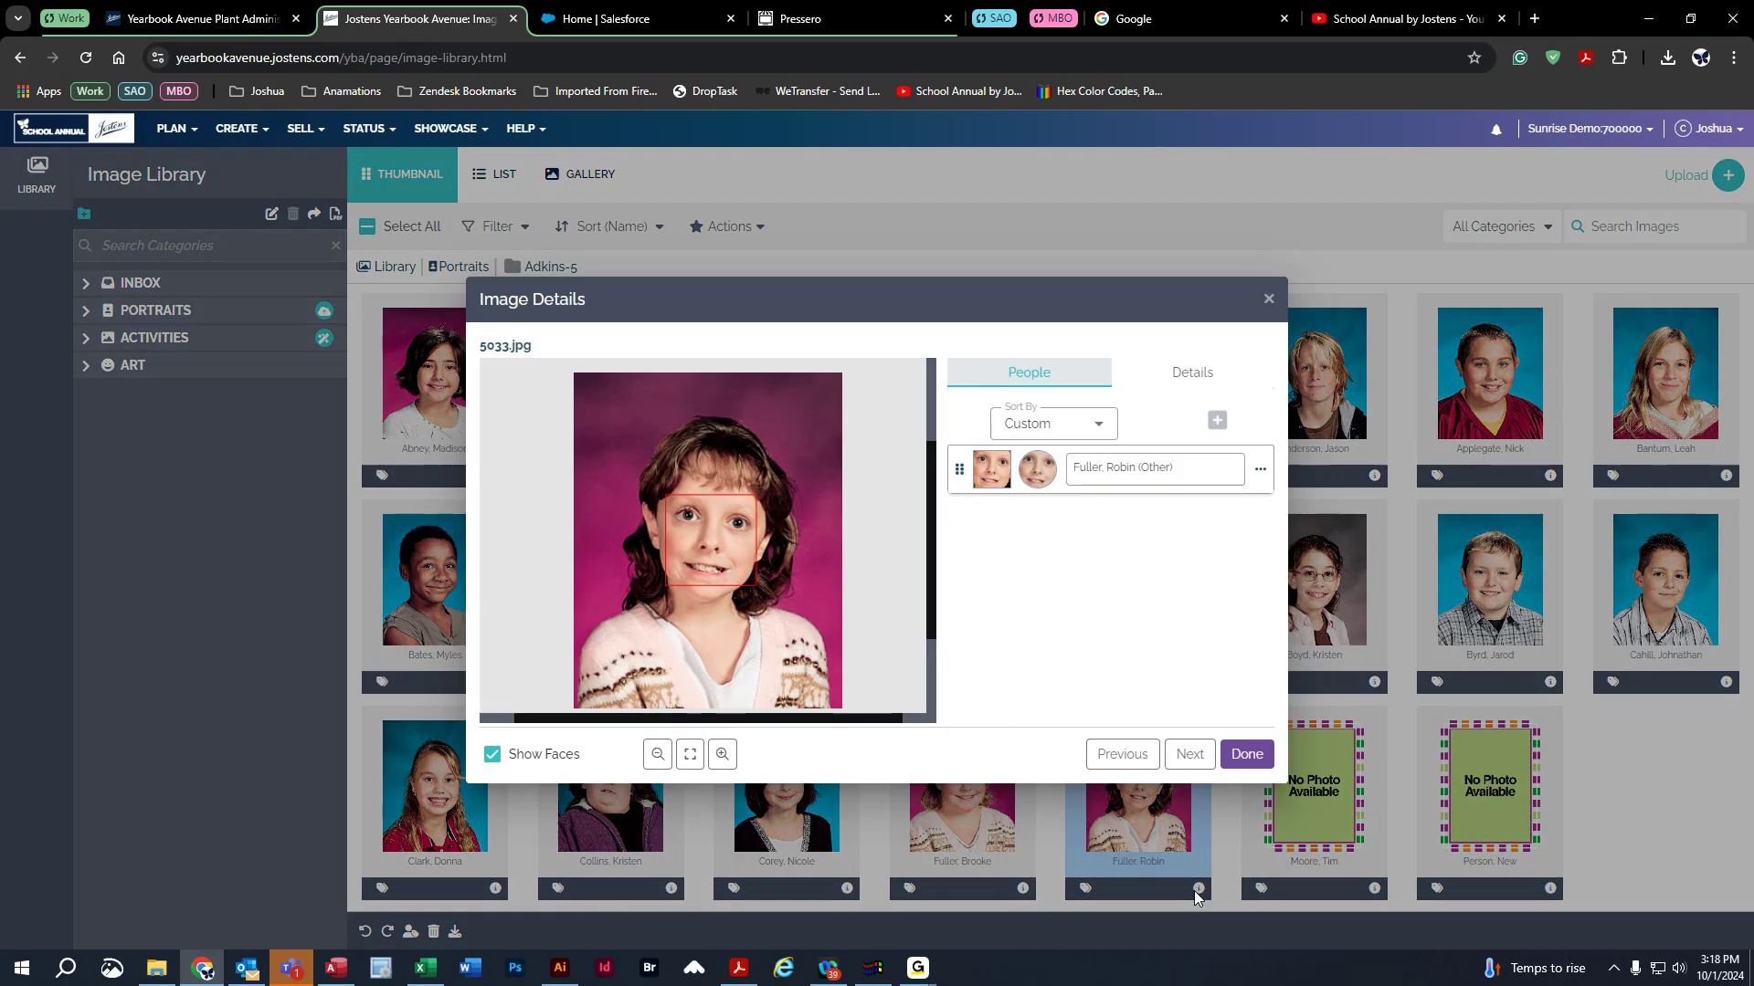
left_click(1172, 373)
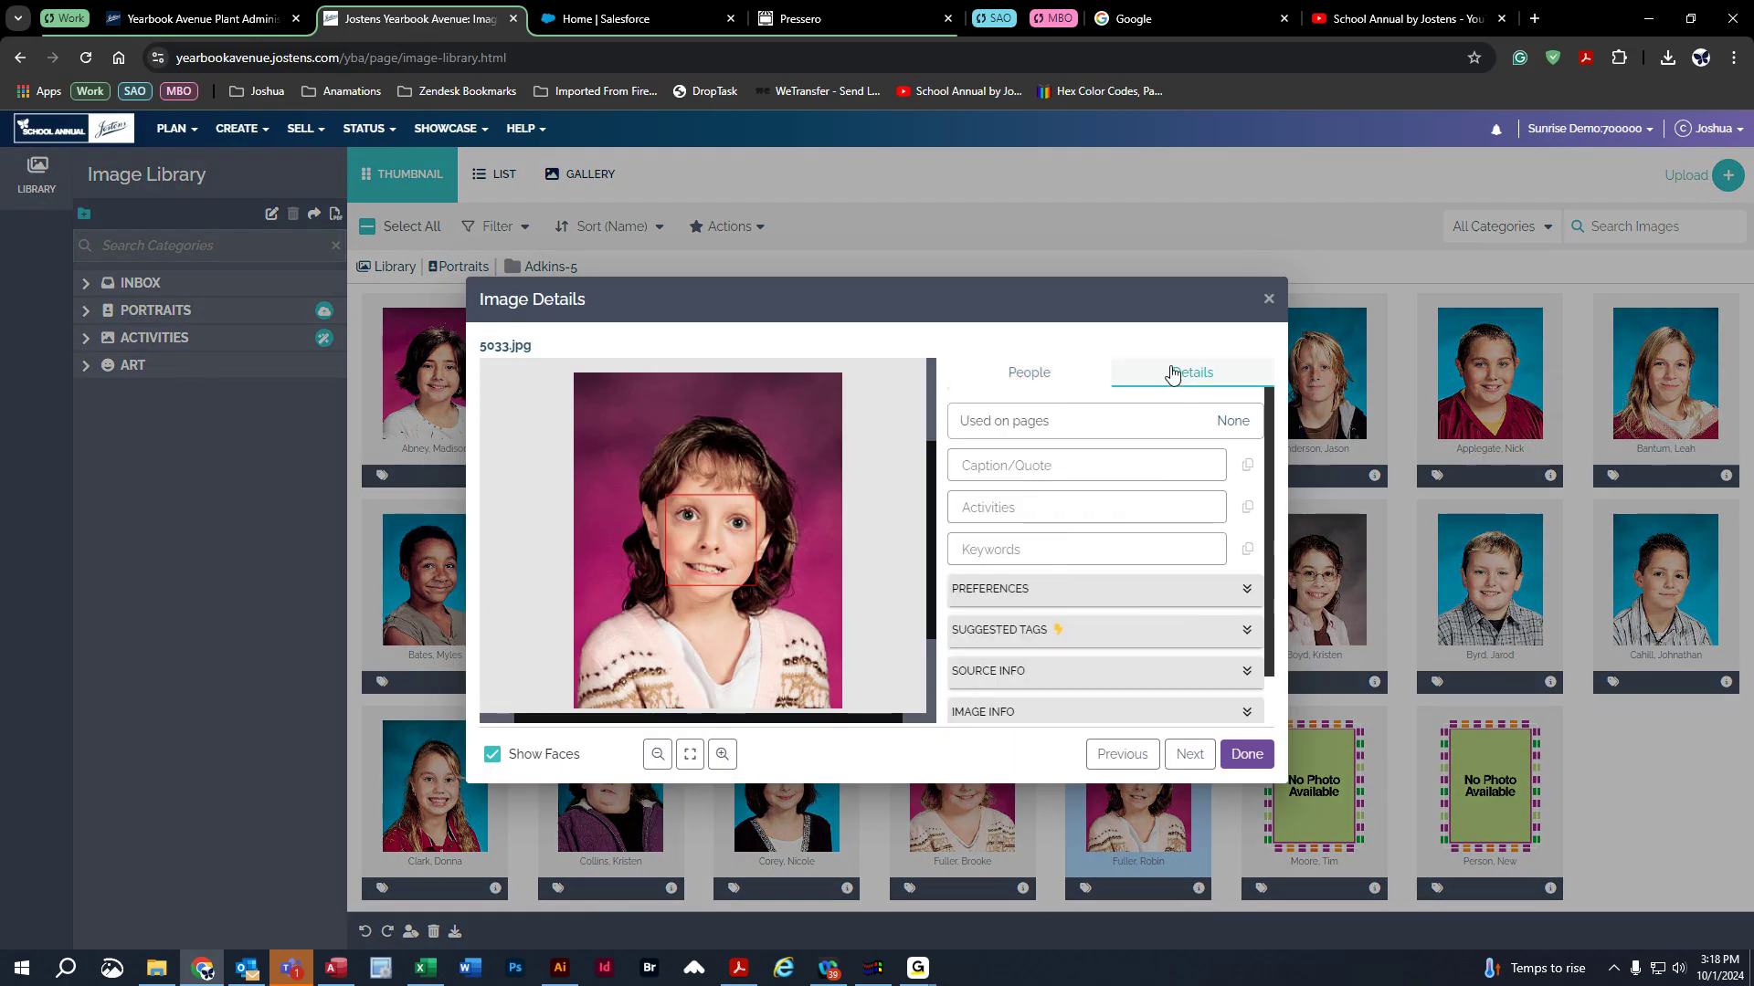
left_click(1096, 589)
scroll(1114, 585, "down", 1)
scroll(1113, 585, "down", 1)
left_click(1156, 505)
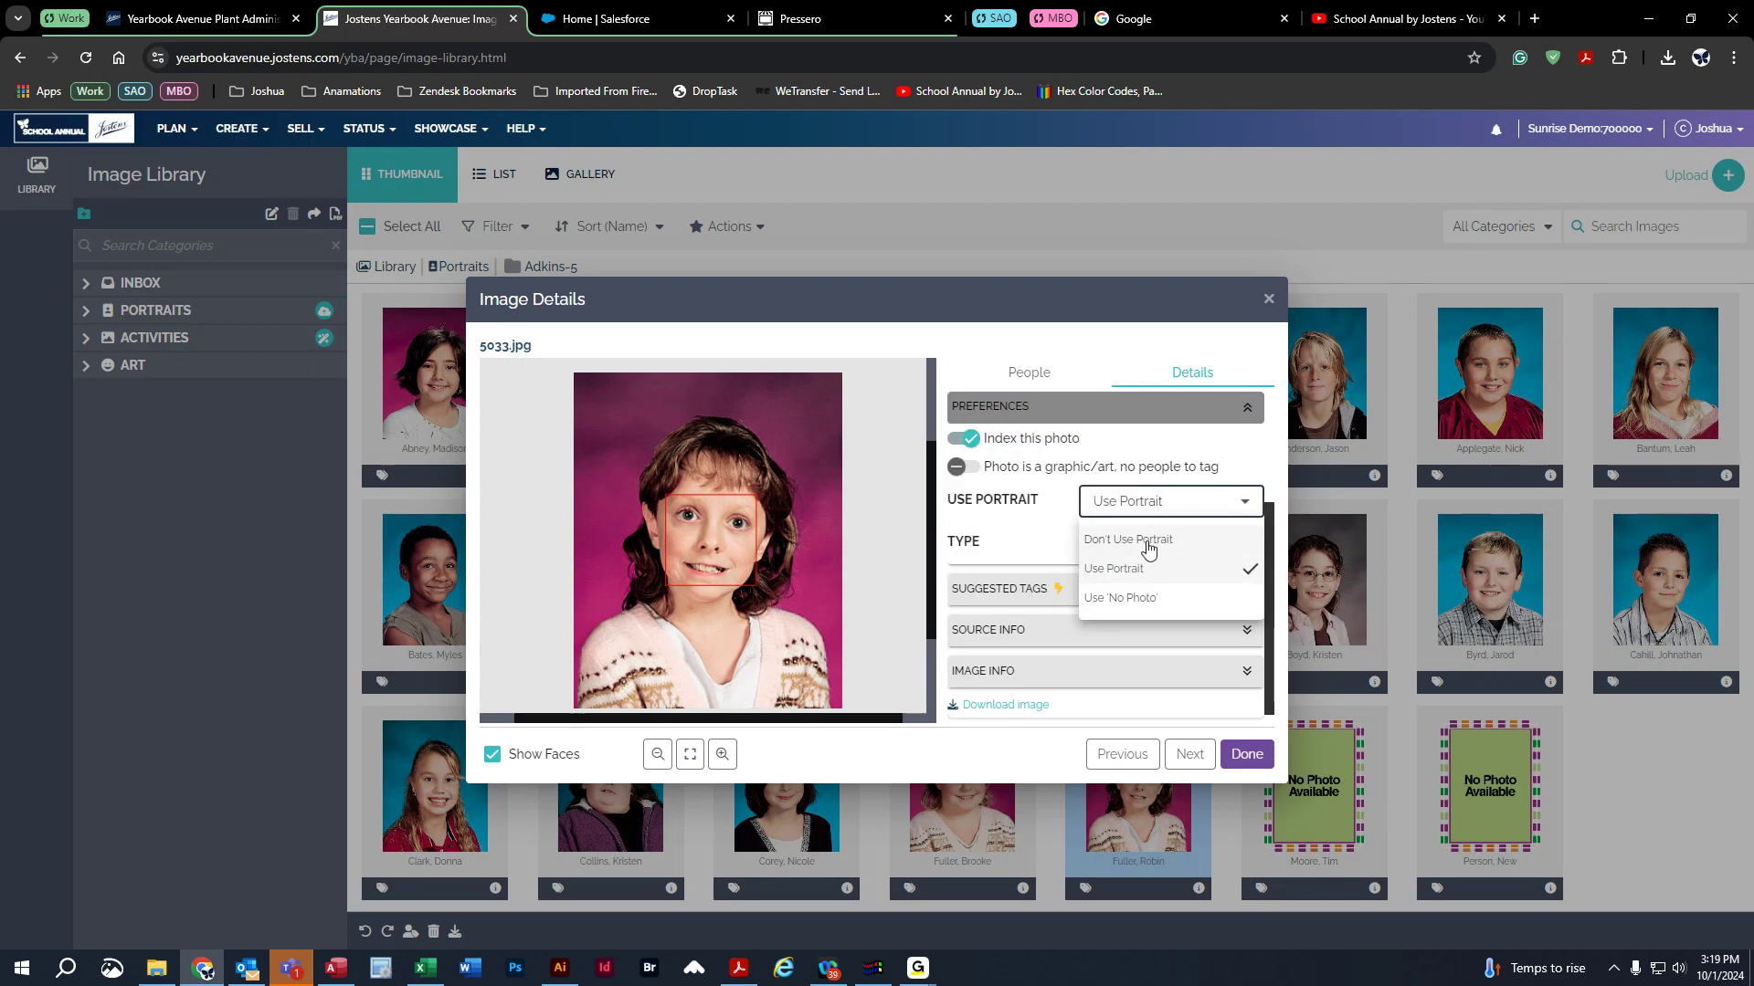
left_click(1148, 545)
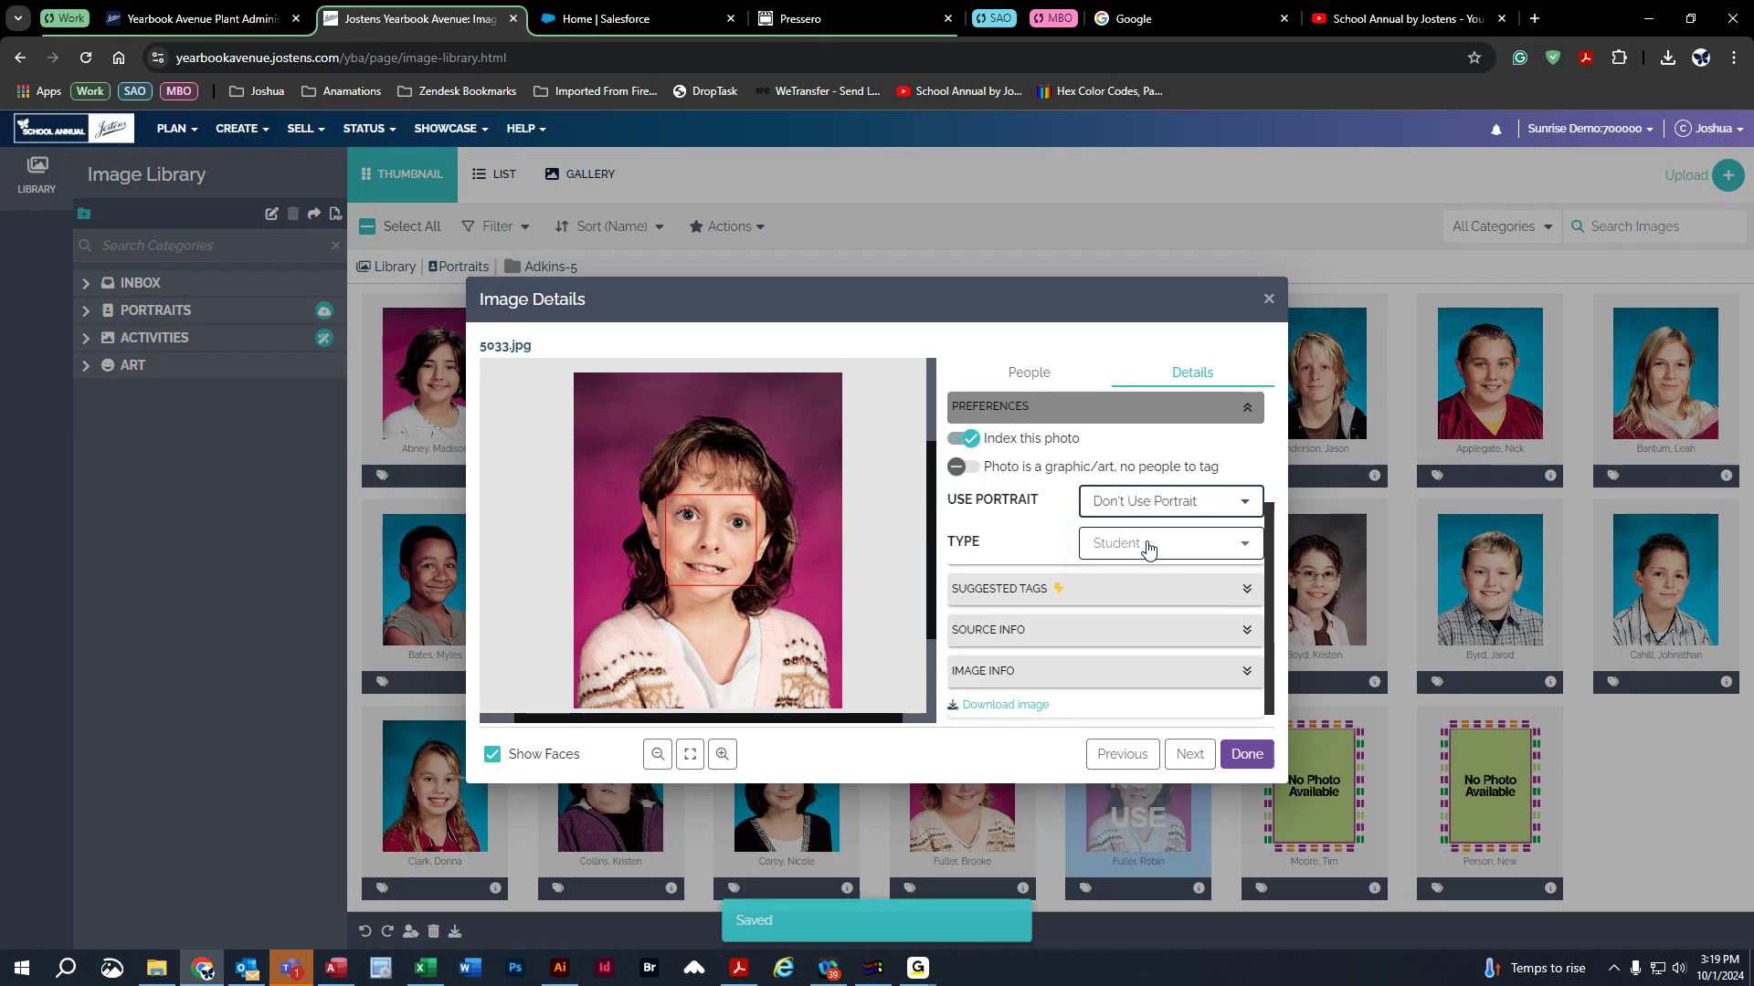
left_click(1247, 755)
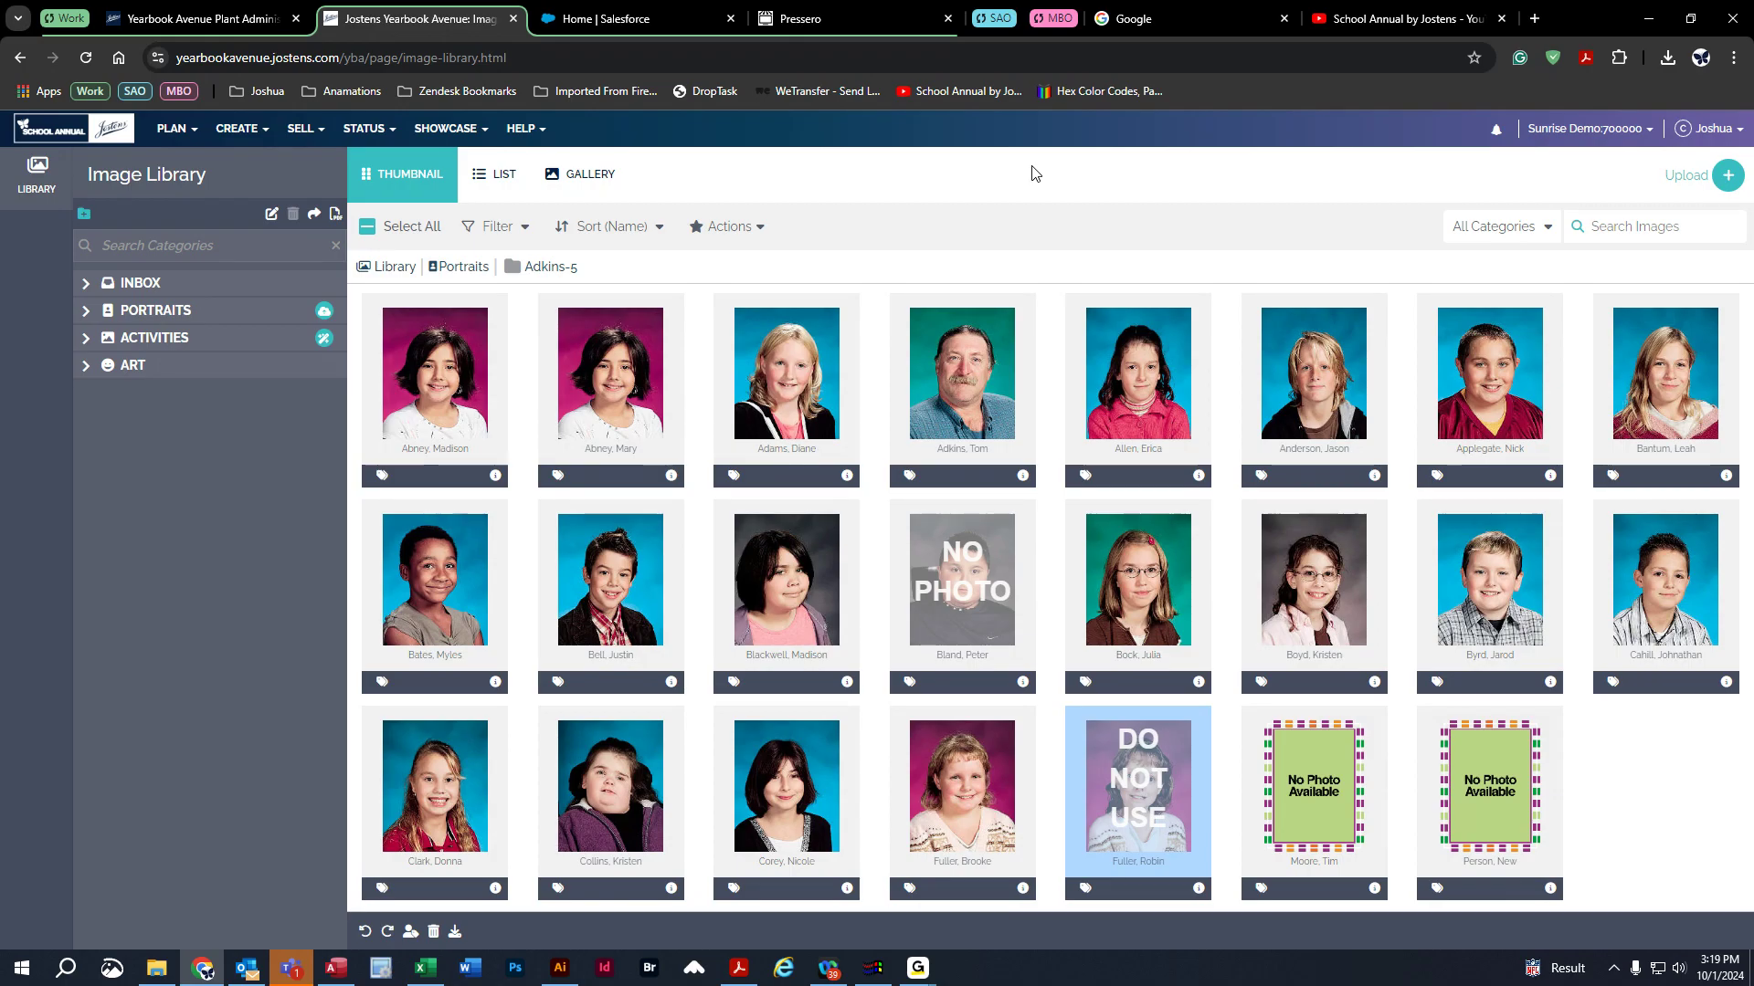
- Open the page 054–055 spread from the page ladder and display its image flow settings
left_click(179, 137)
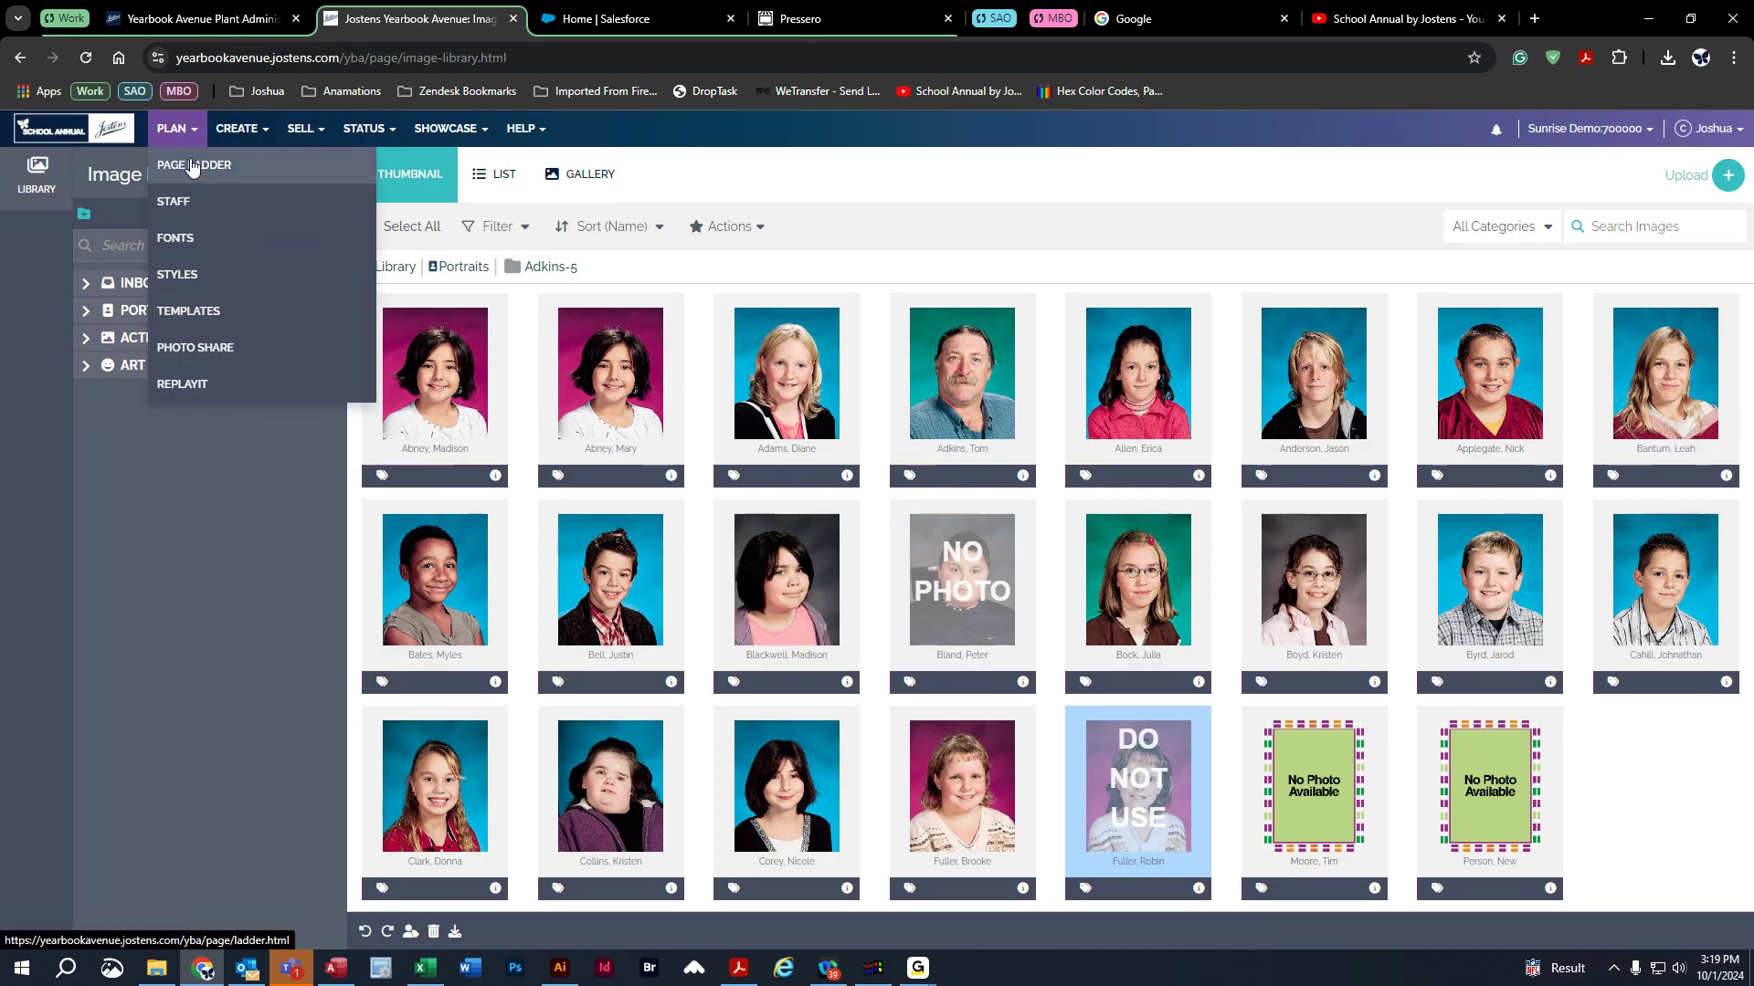
left_click(193, 166)
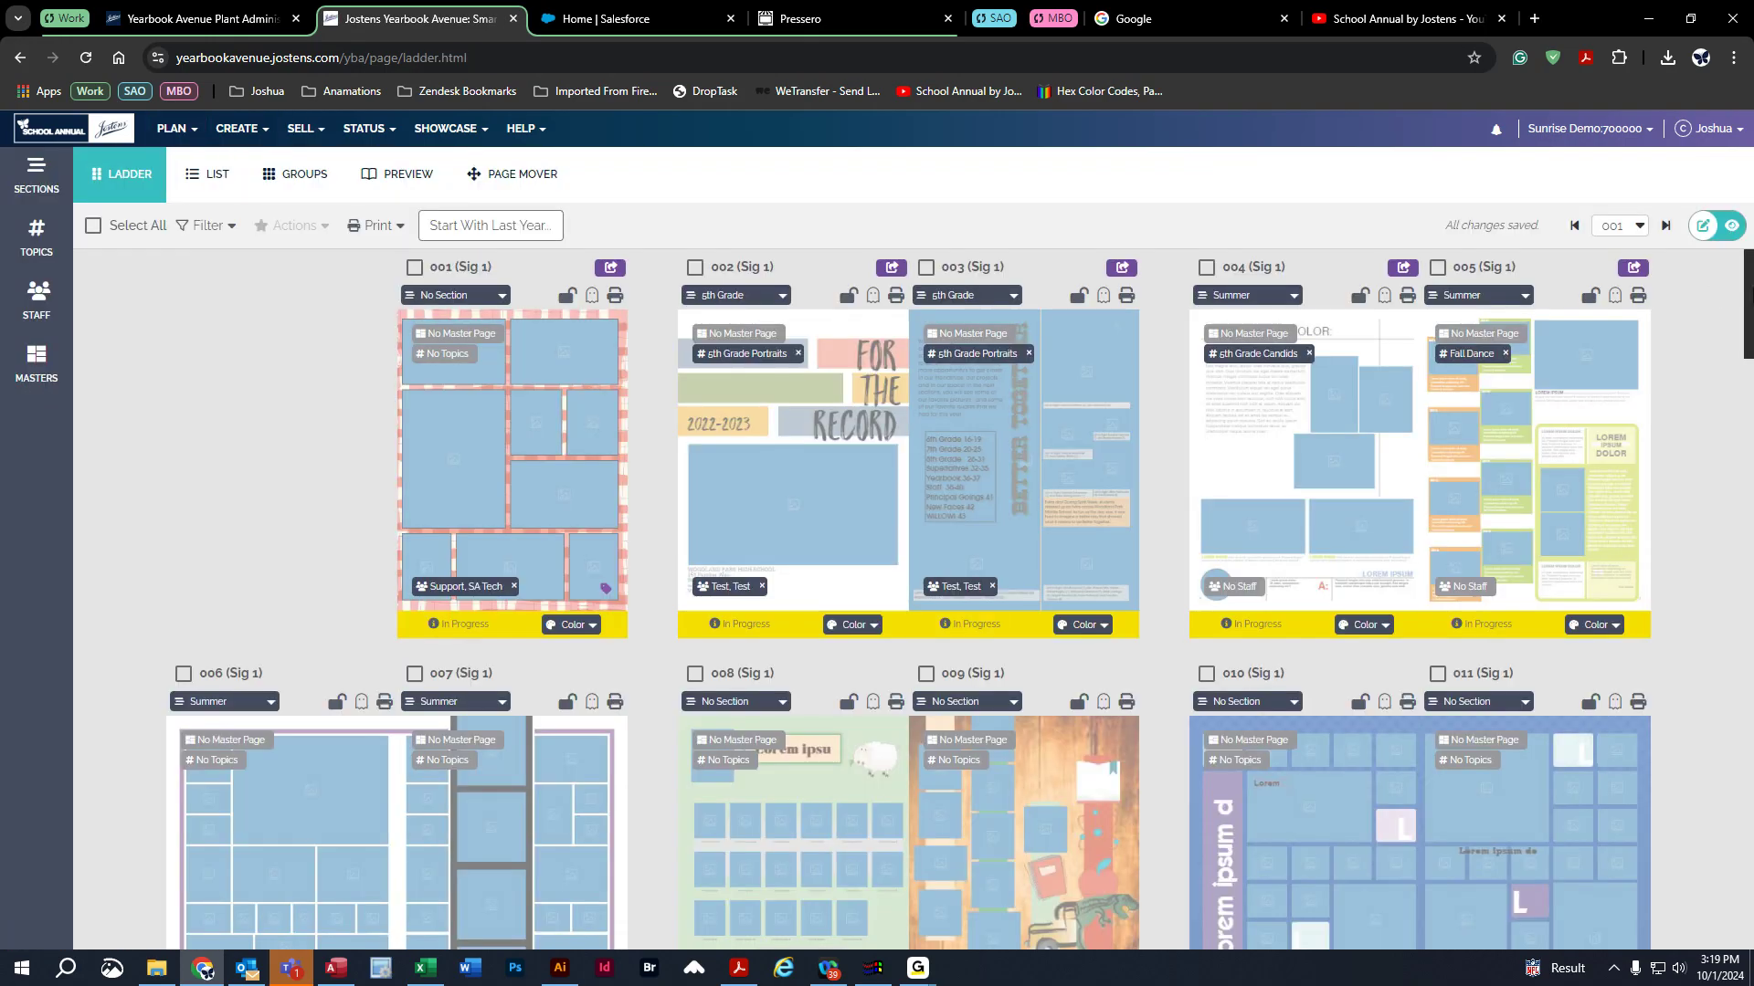
left_click_drag(1746, 295, 1746, 841)
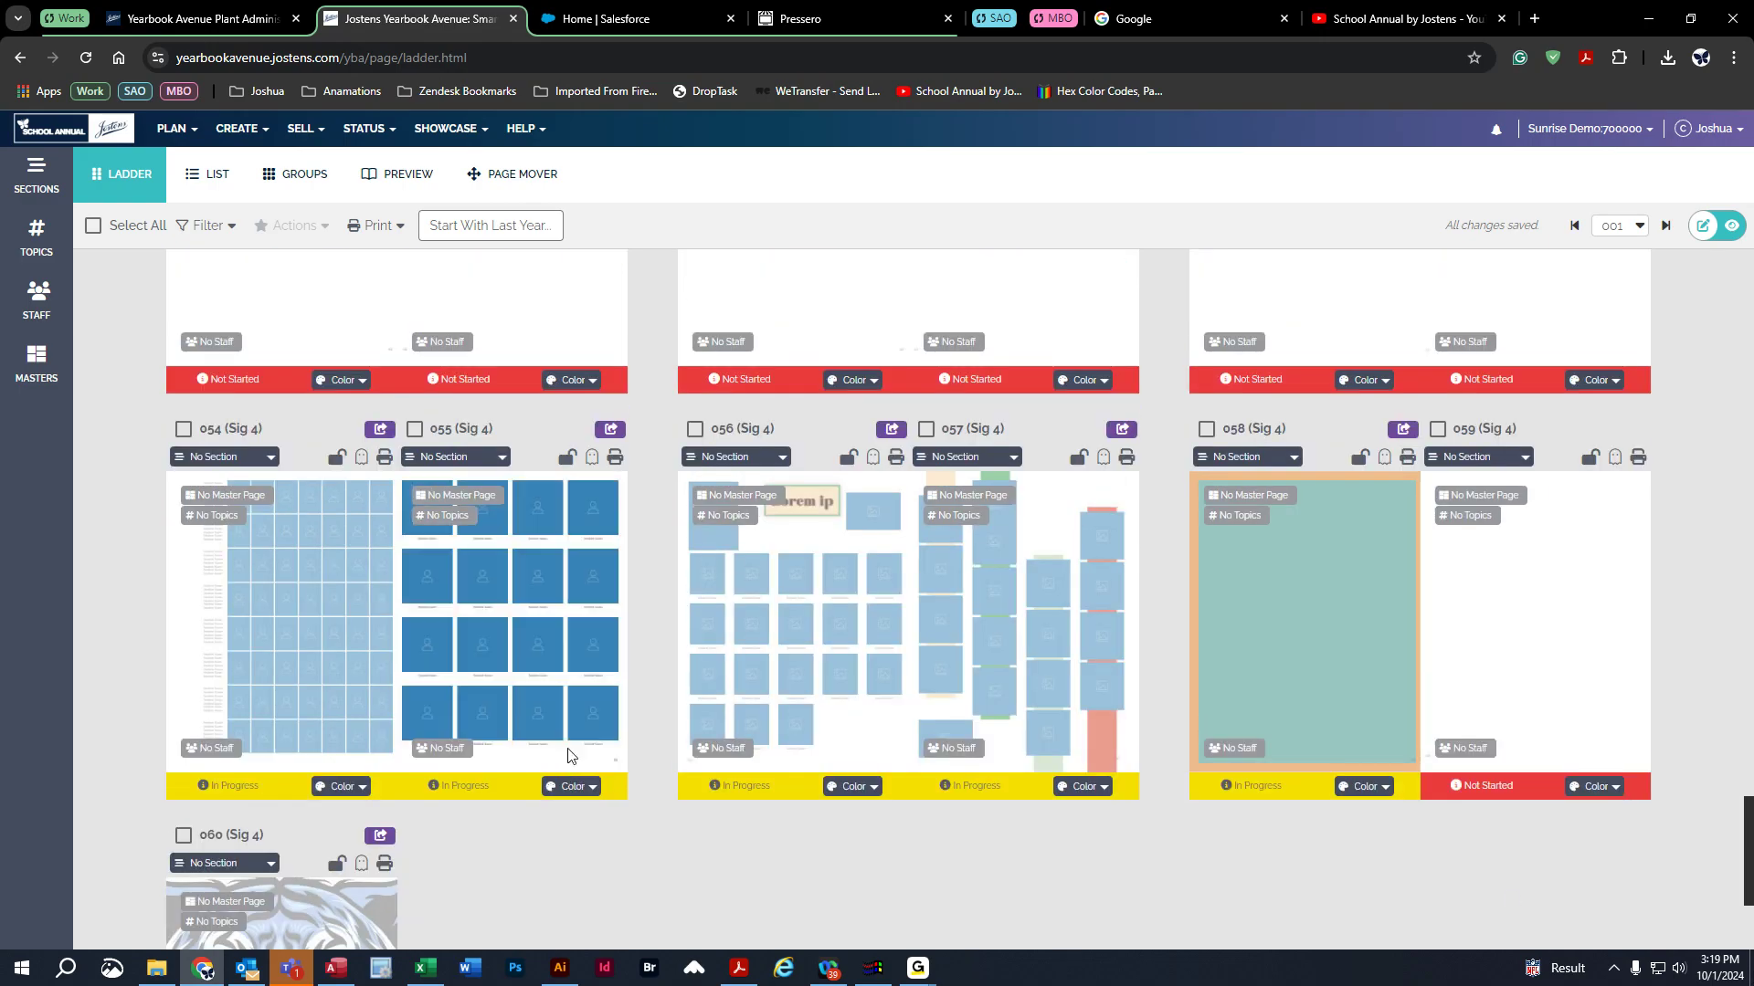
double_click(274, 608)
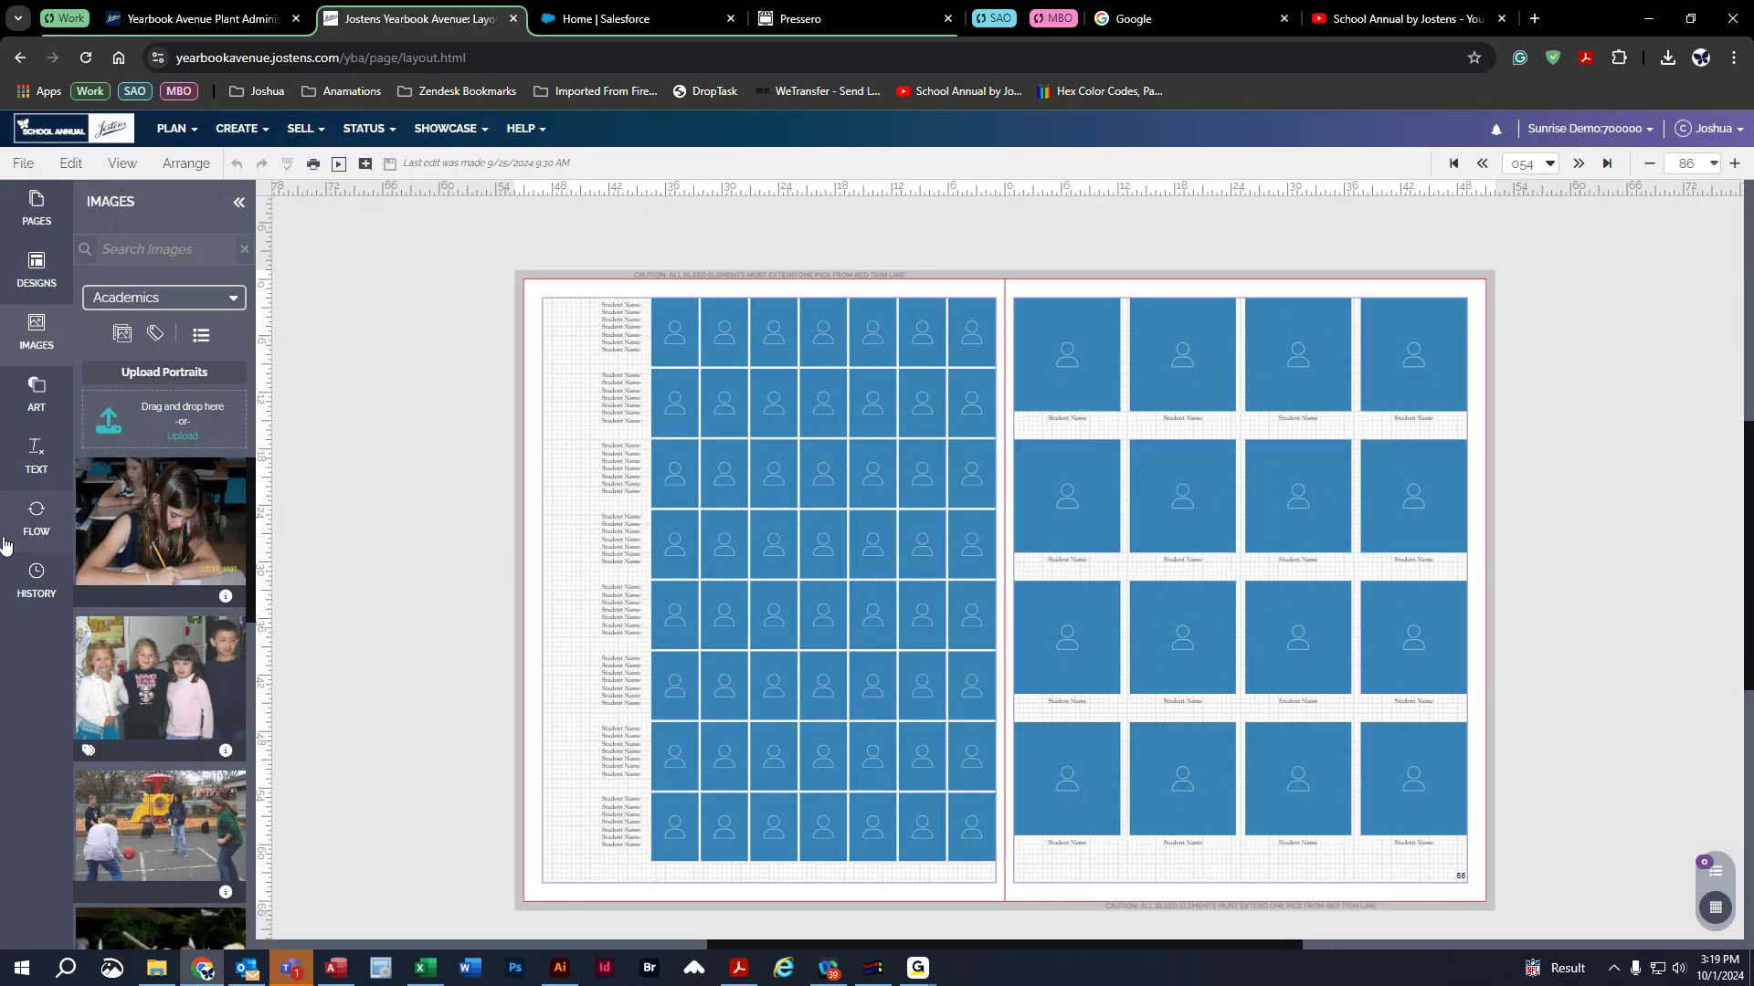
left_click(32, 531)
left_click(32, 531)
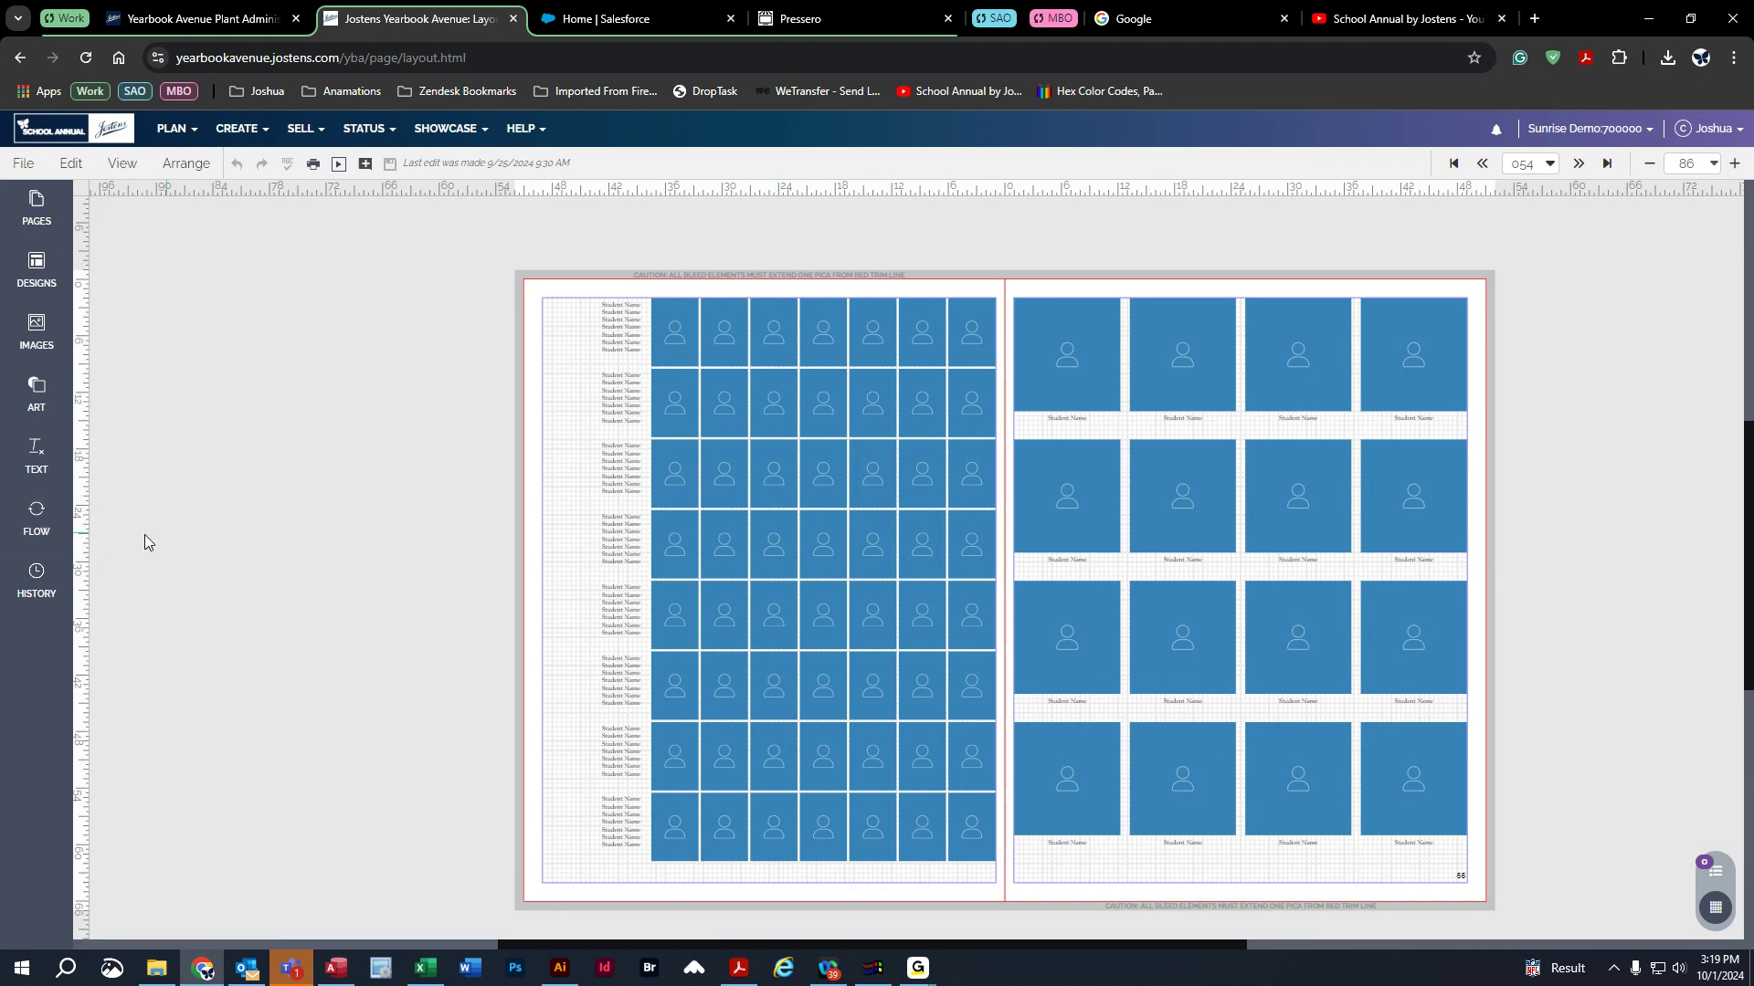
left_click(36, 531)
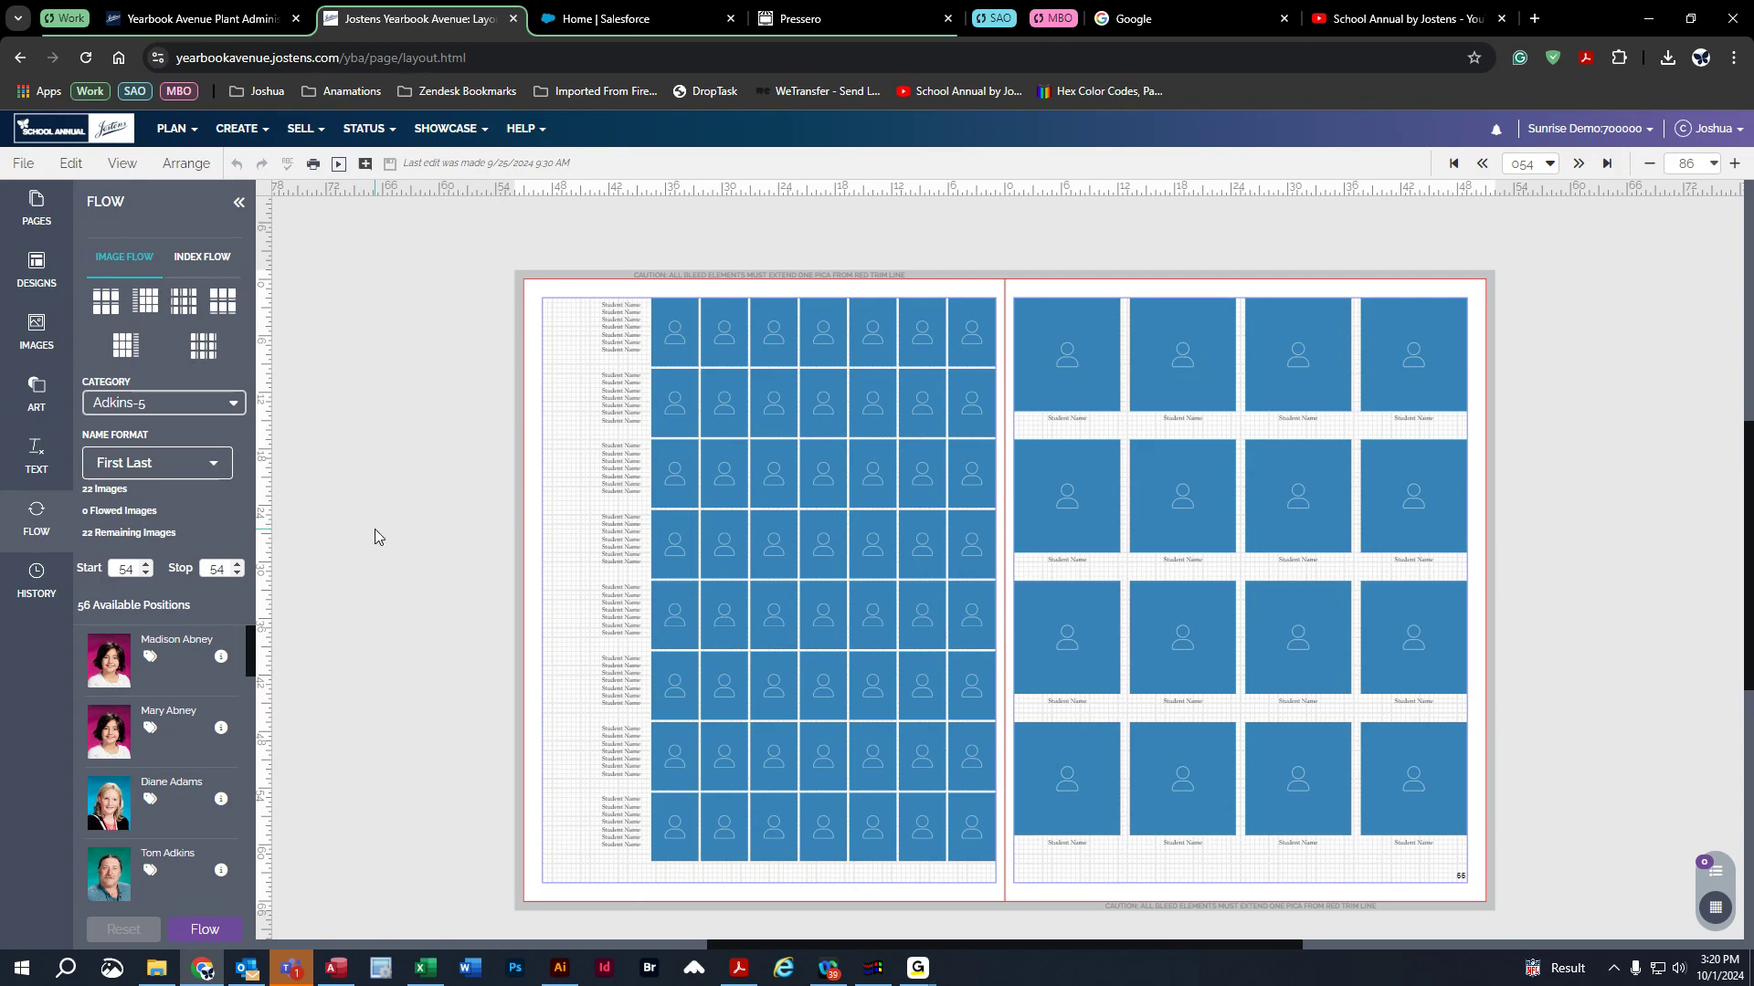
- Examine the portrait flows on pages 054 and 055 by selecting each one in turn
mouse_move(140, 299)
left_mouse_down()
mouse_move(892, 519)
mouse_move(139, 321)
left_mouse_up()
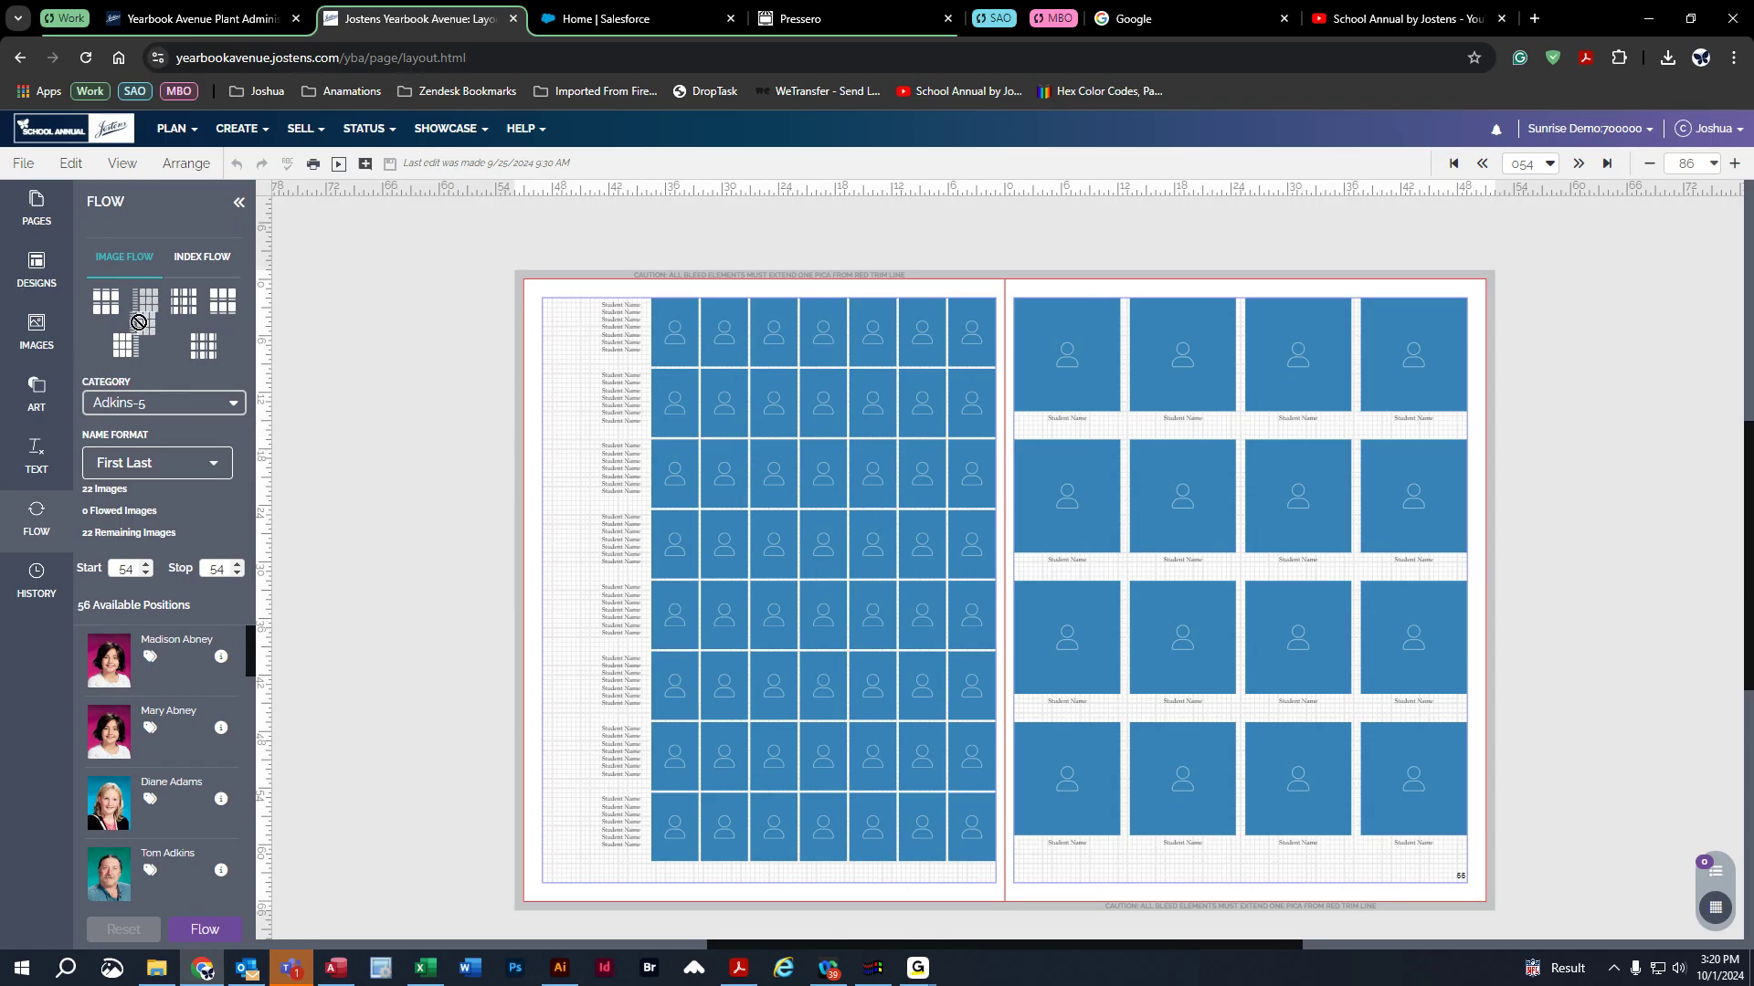
left_click(826, 455)
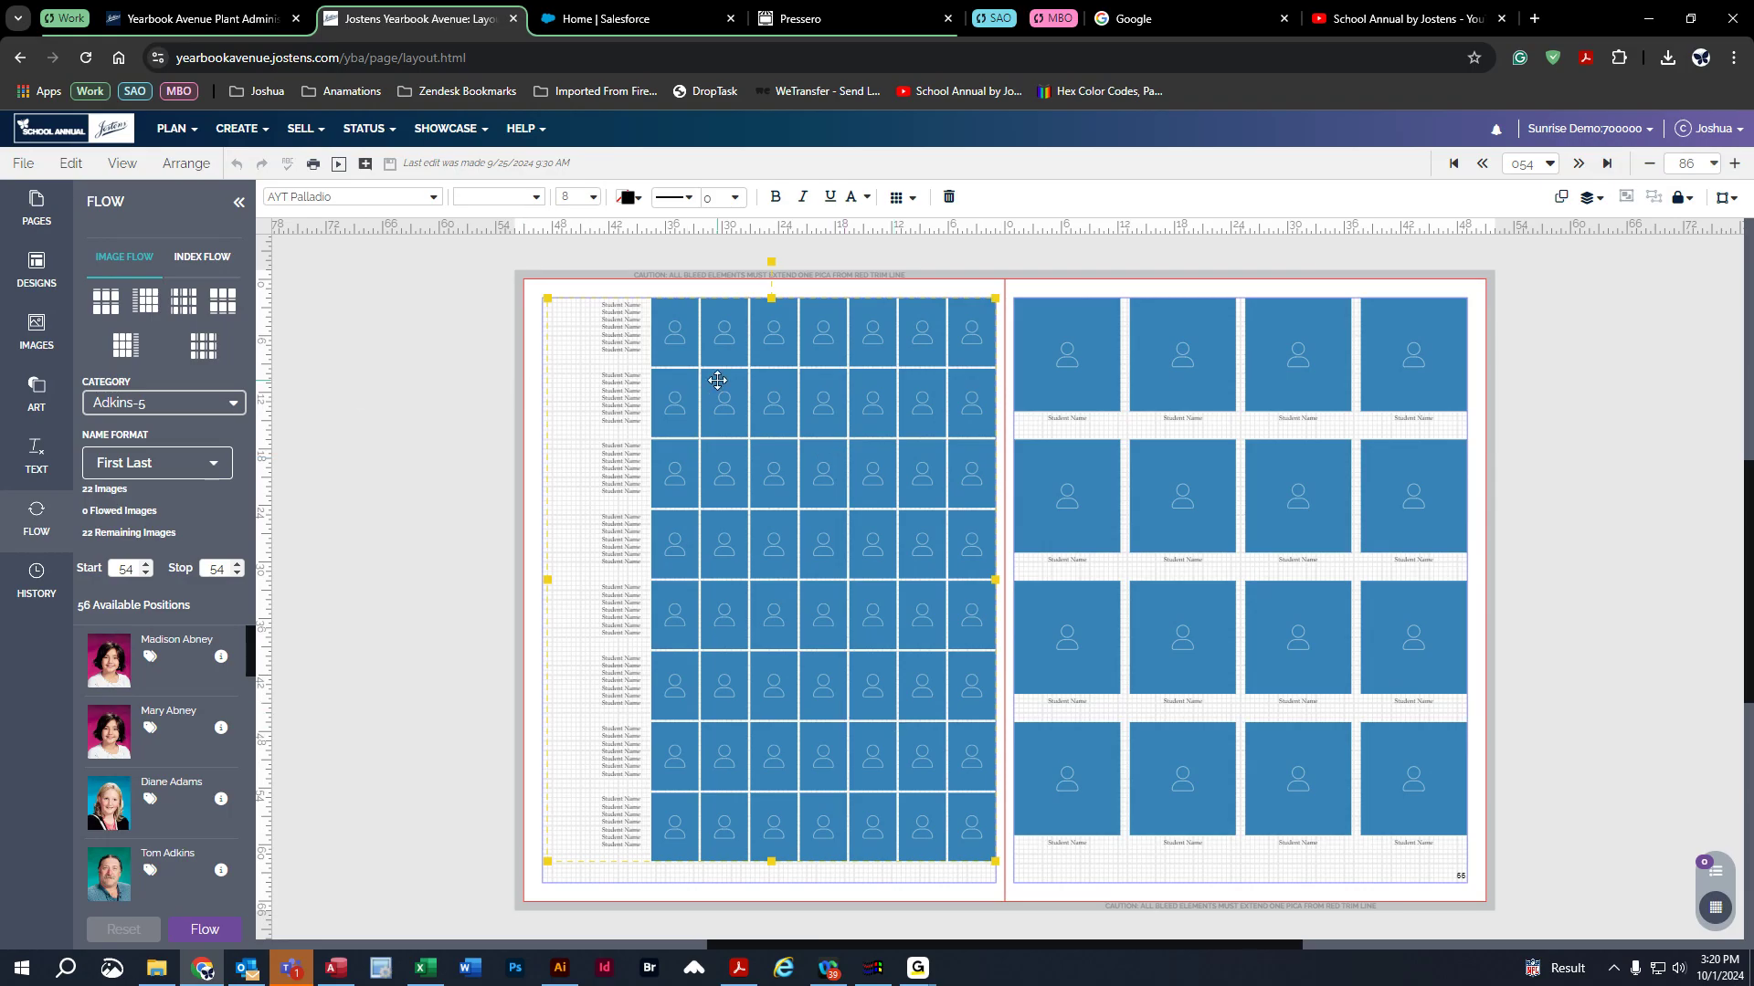
left_click(1089, 415)
left_click(832, 346)
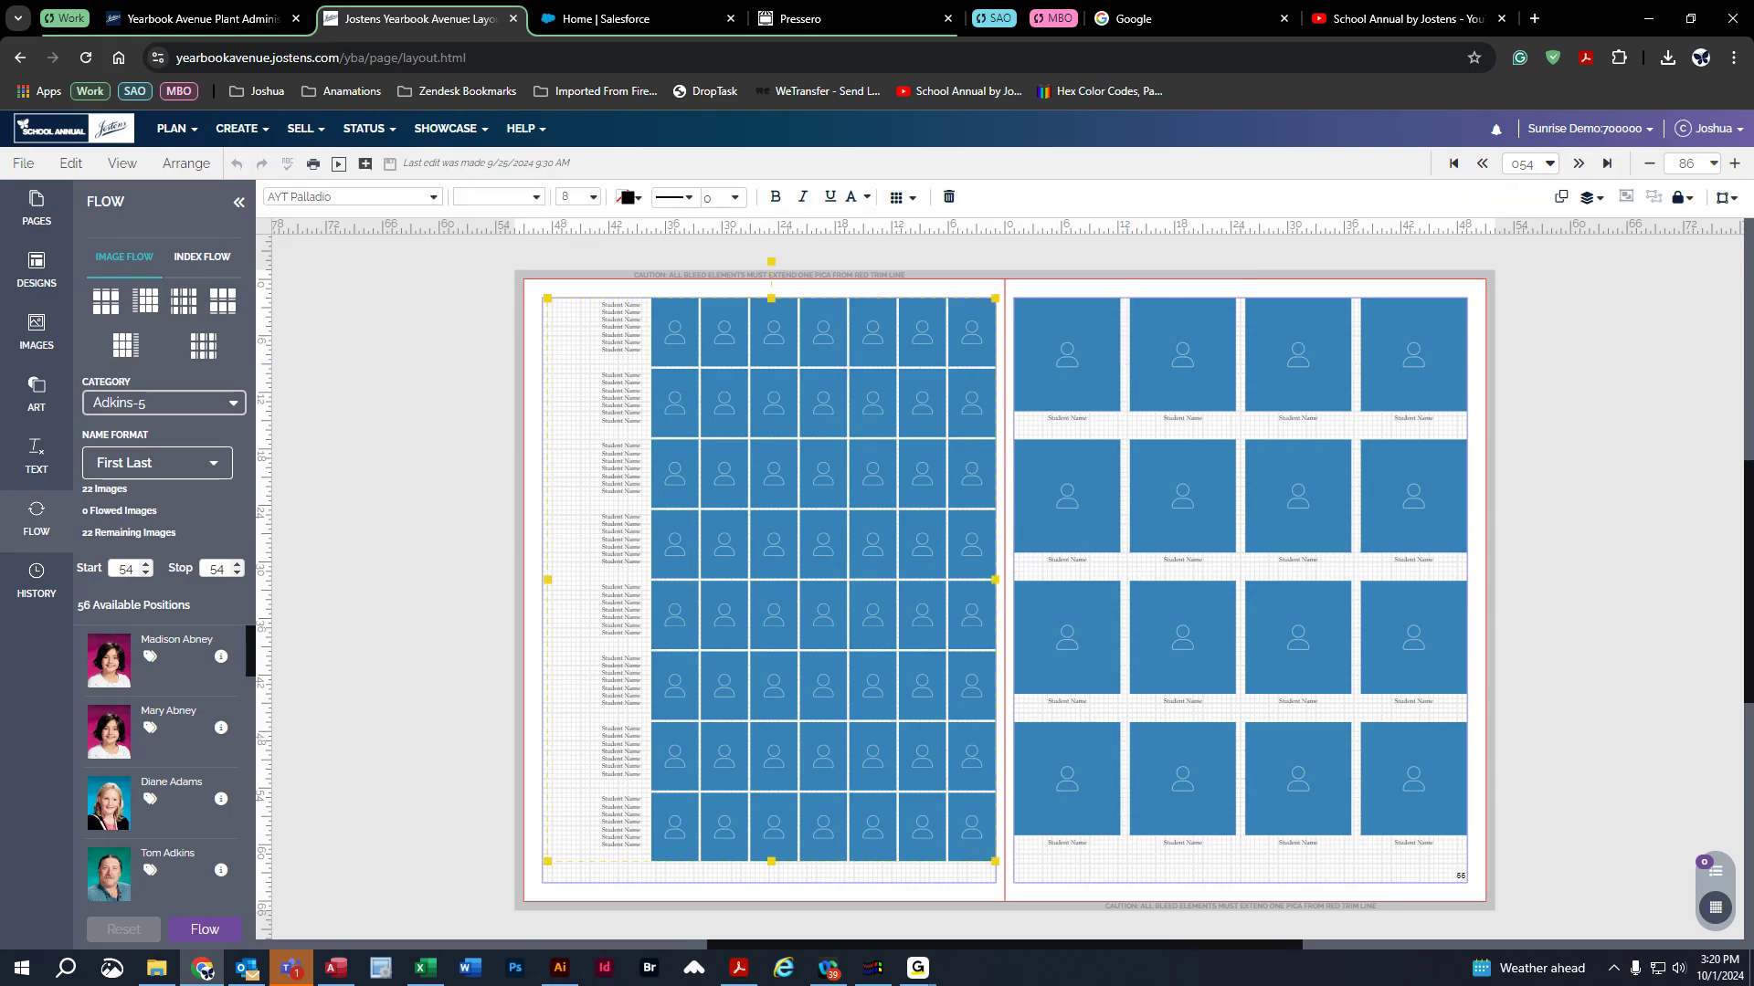
left_click(1053, 359)
left_click(898, 361)
left_click(1104, 360)
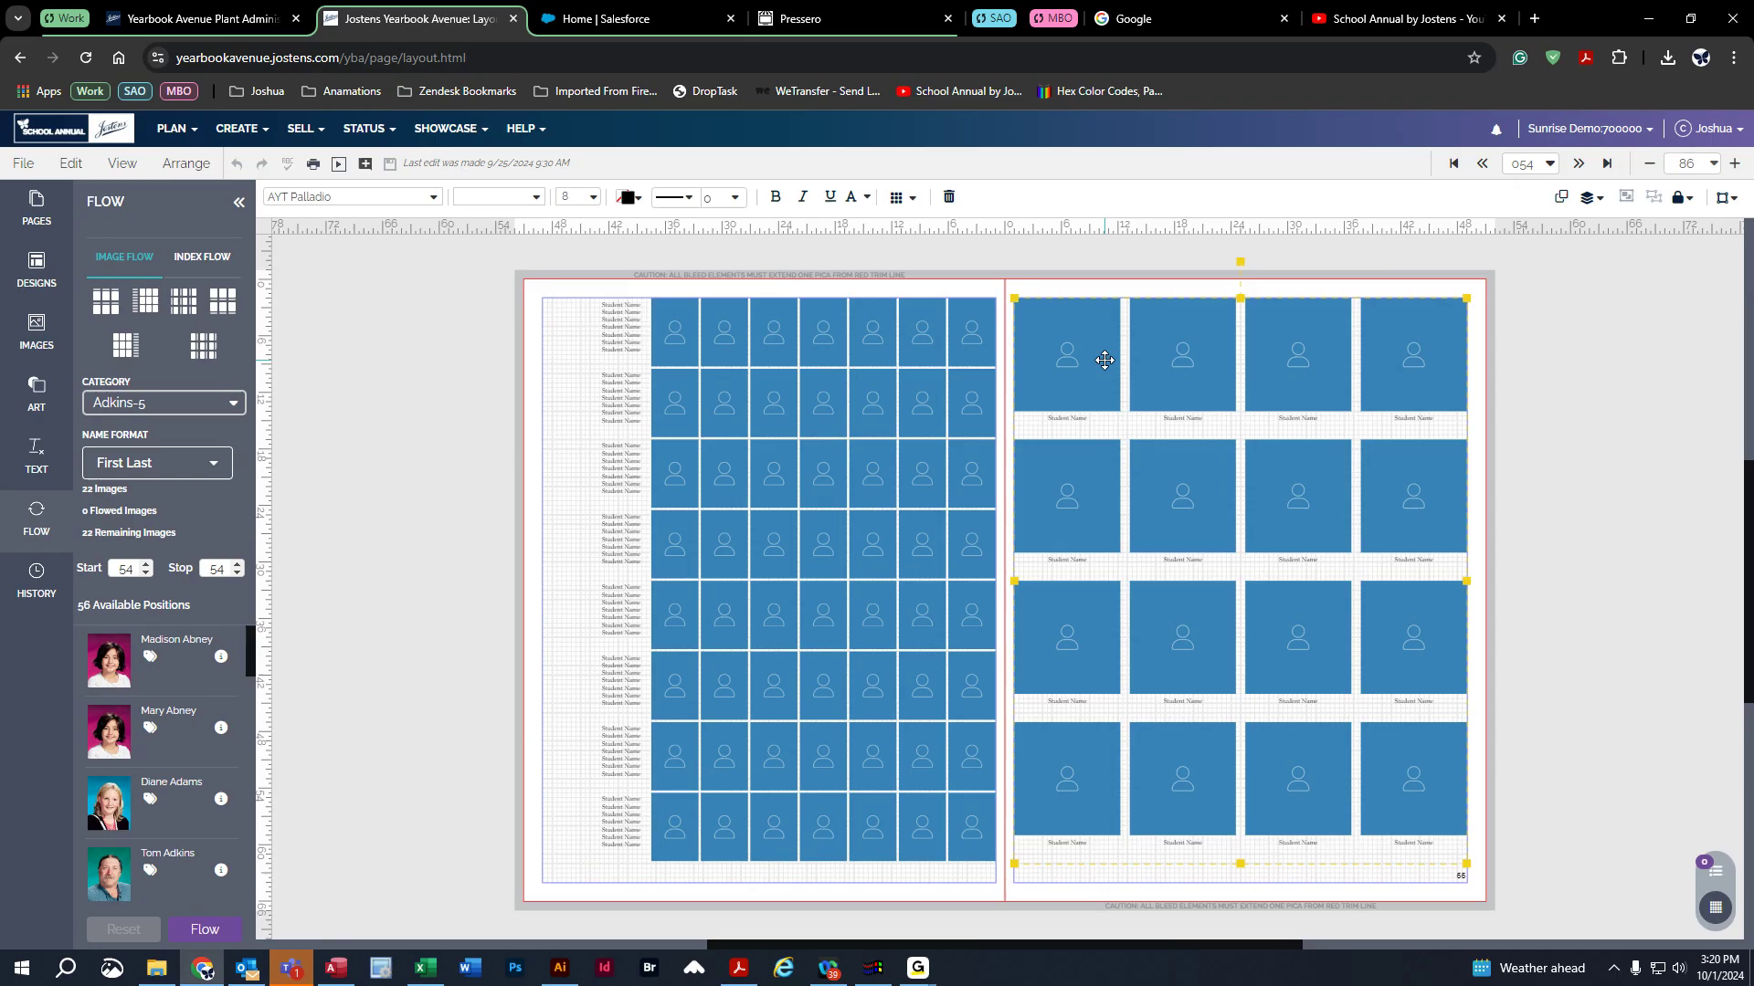
left_click(772, 356)
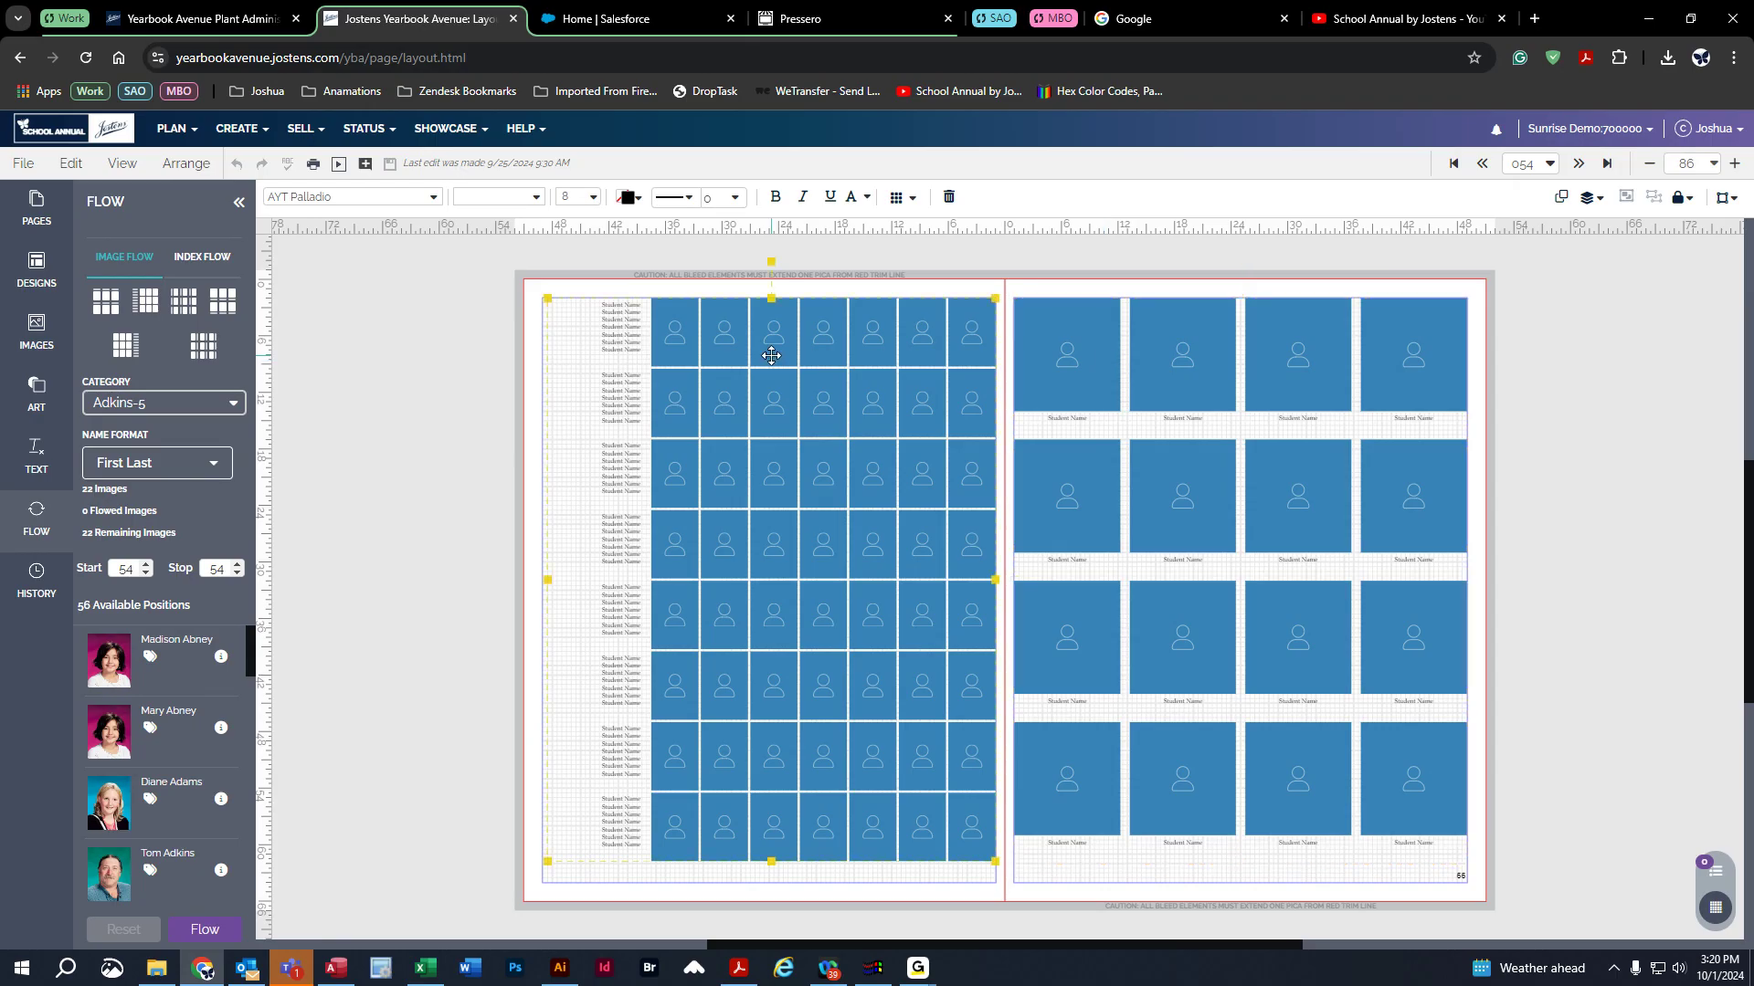
left_click(1070, 351)
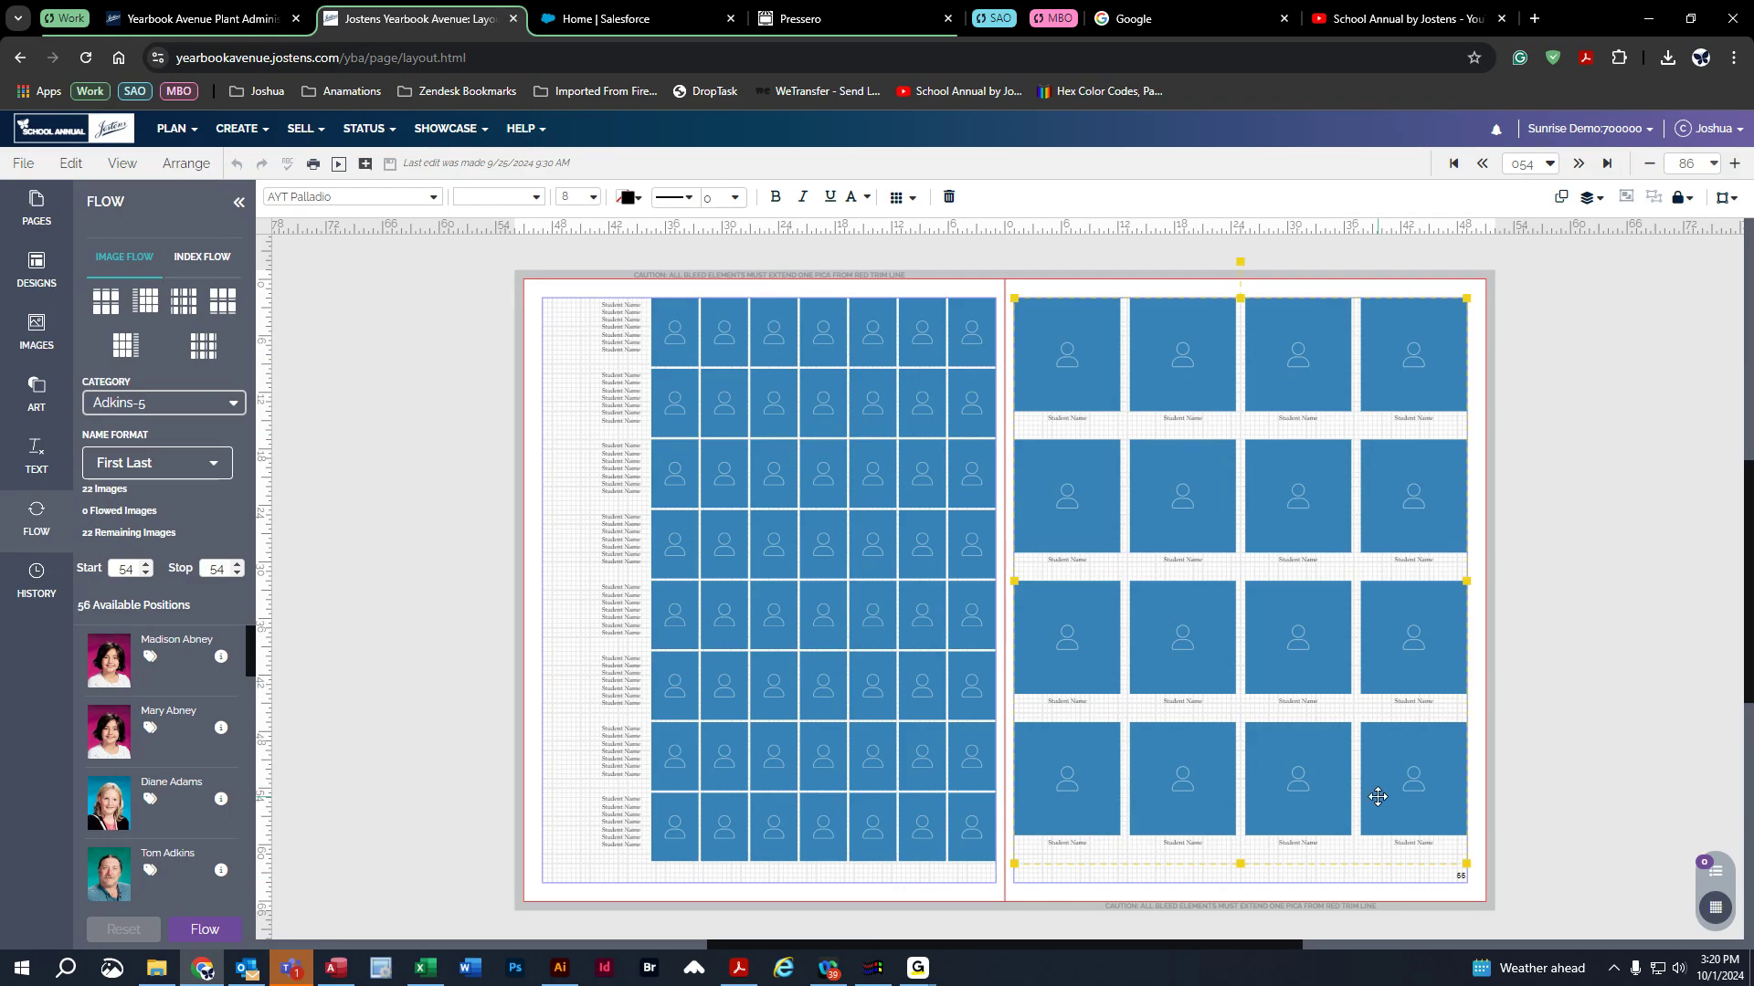
left_click(780, 335)
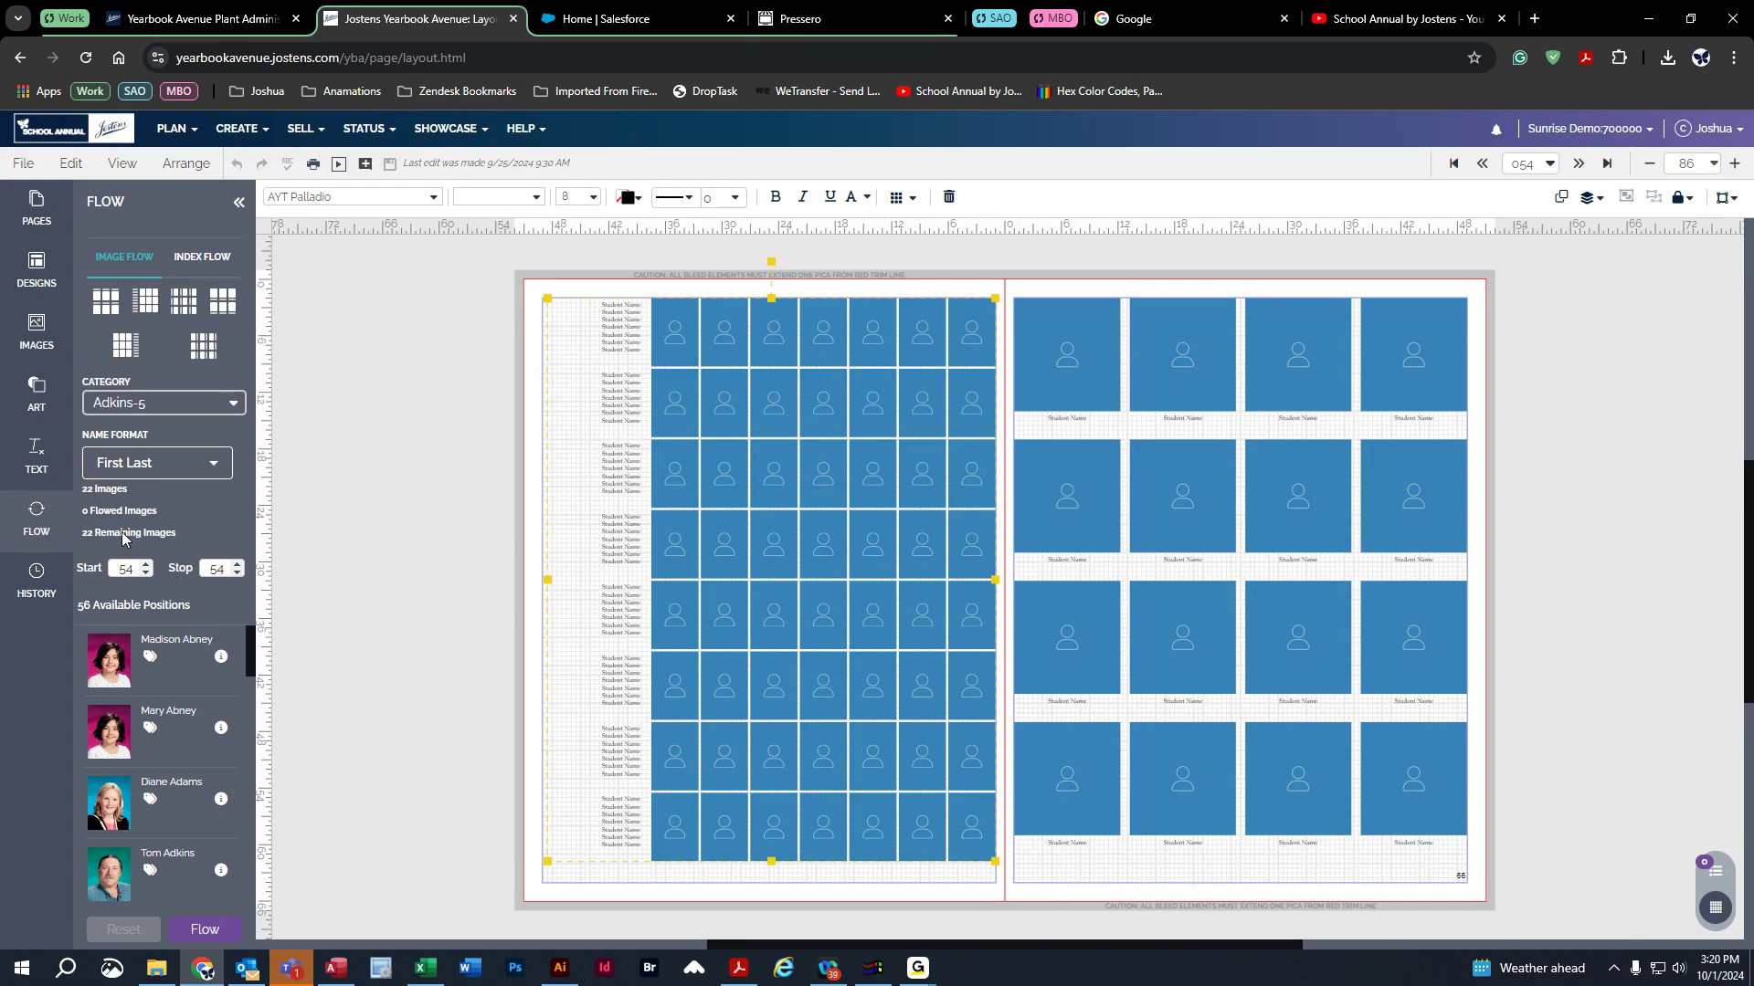
left_click(152, 400)
left_click(77, 622)
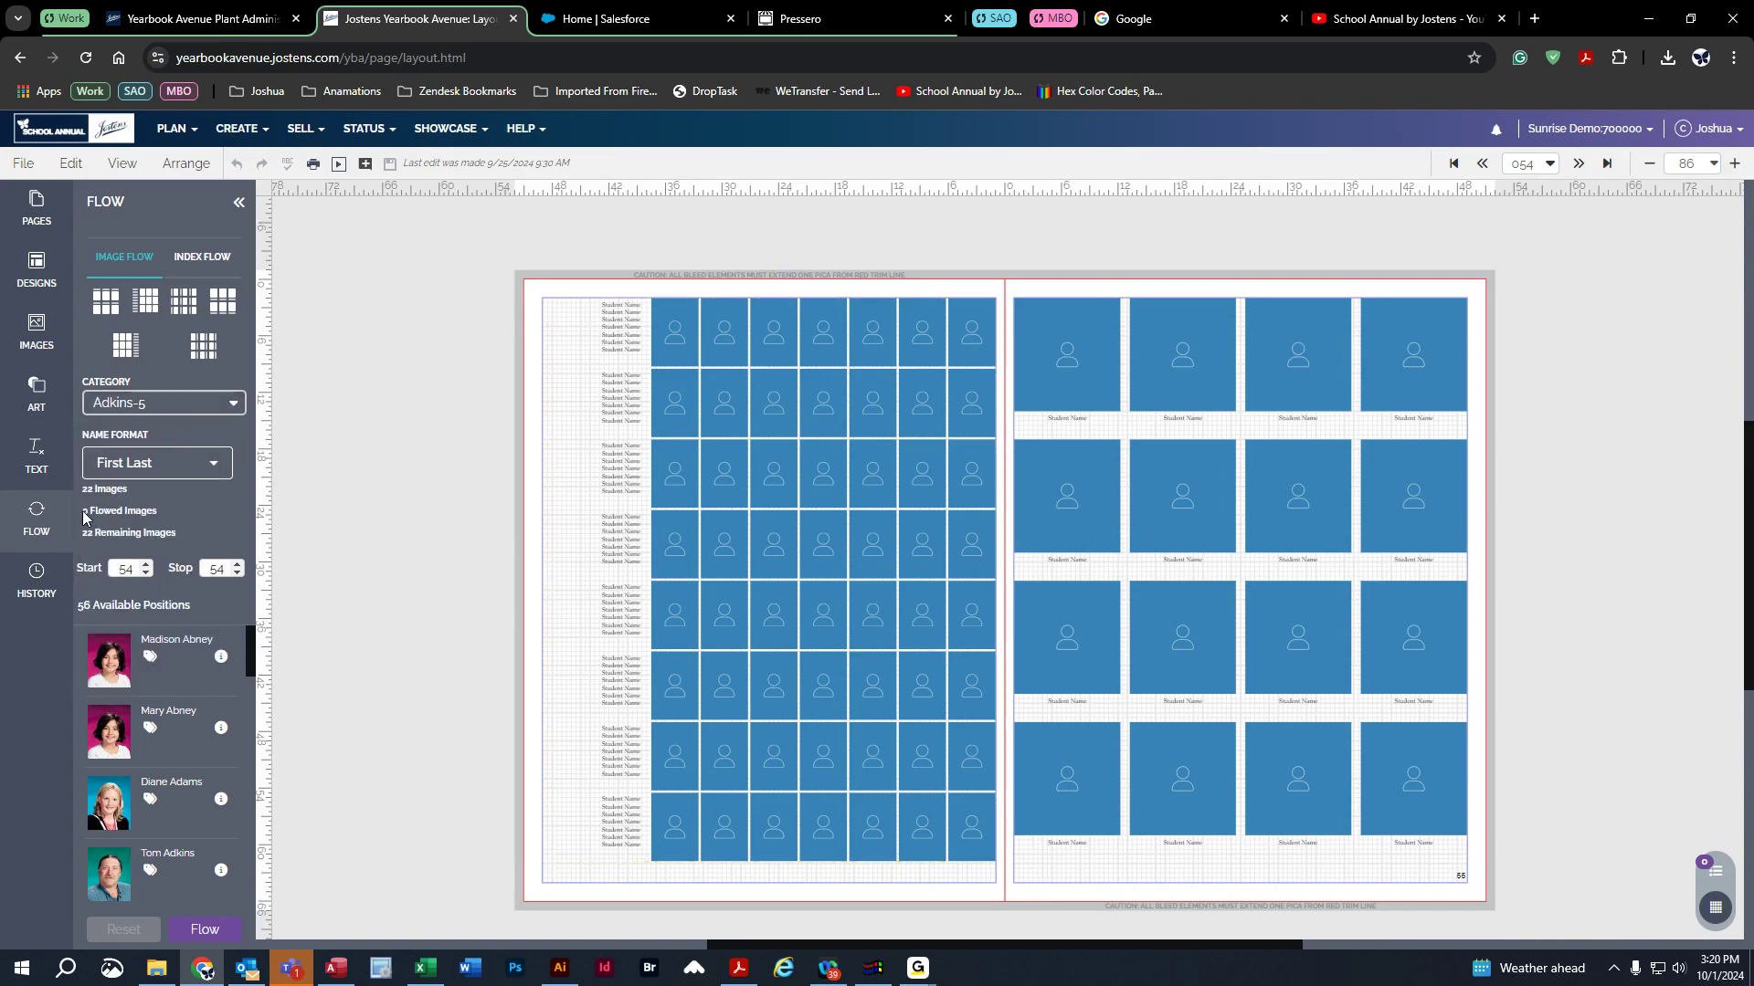
left_click(797, 464)
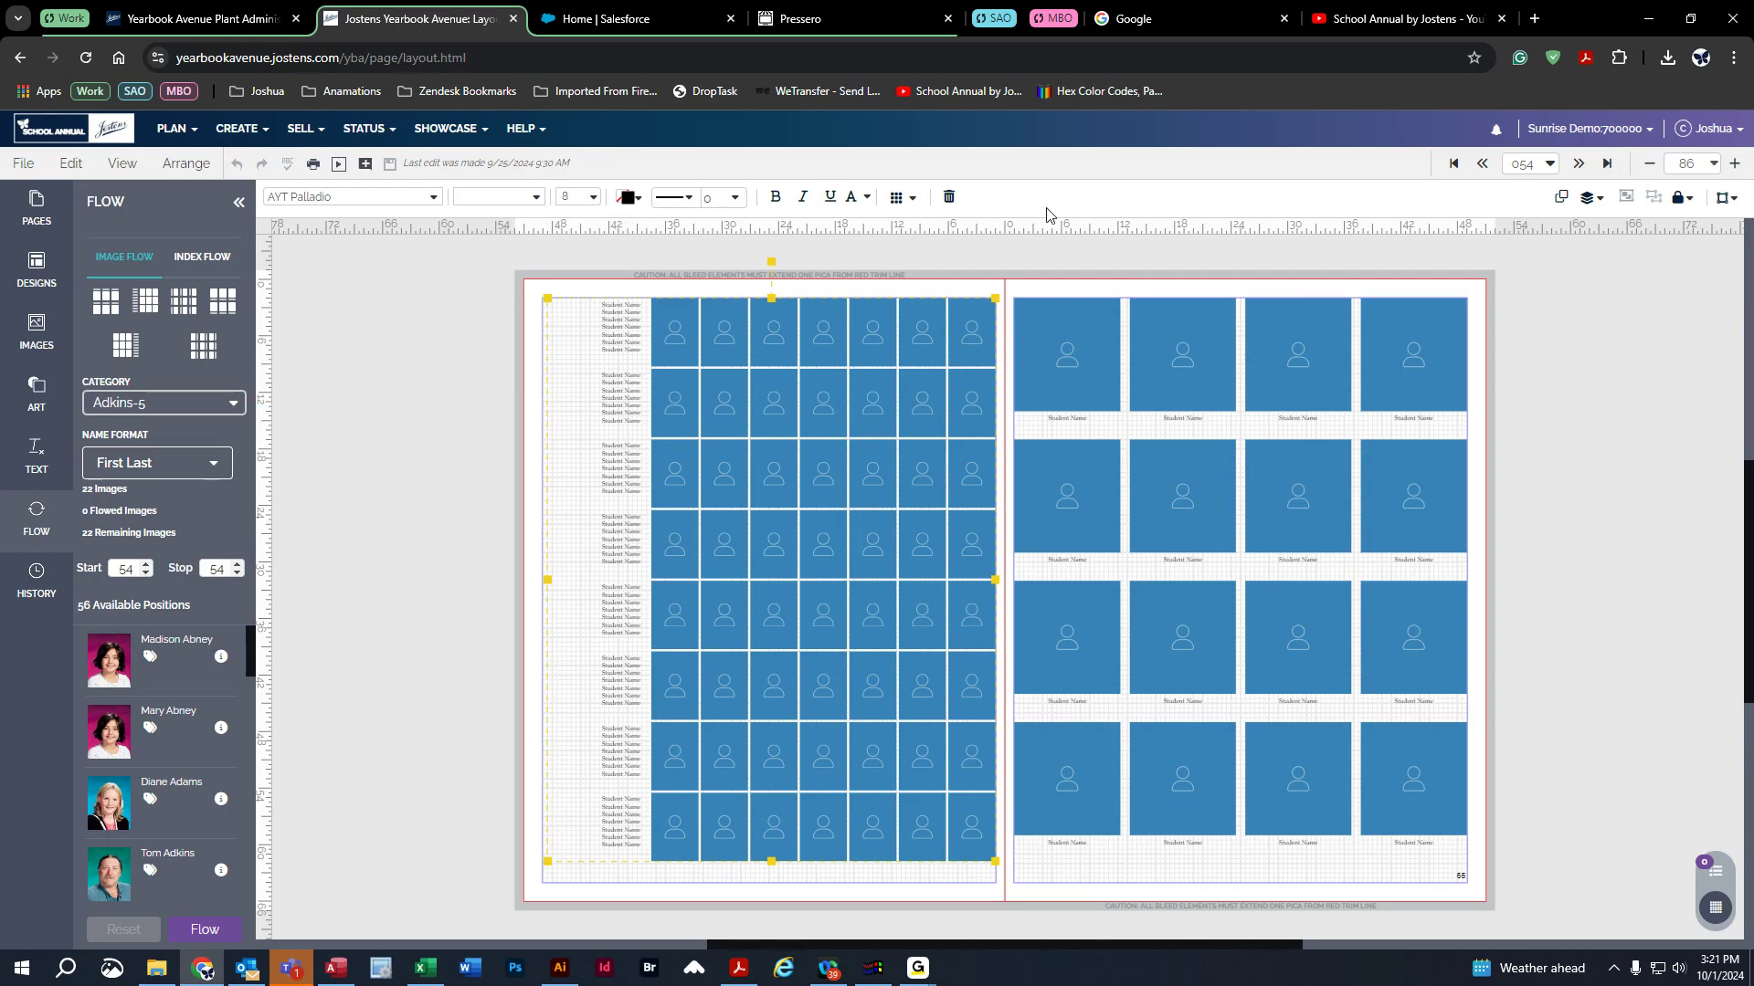
left_click(411, 471)
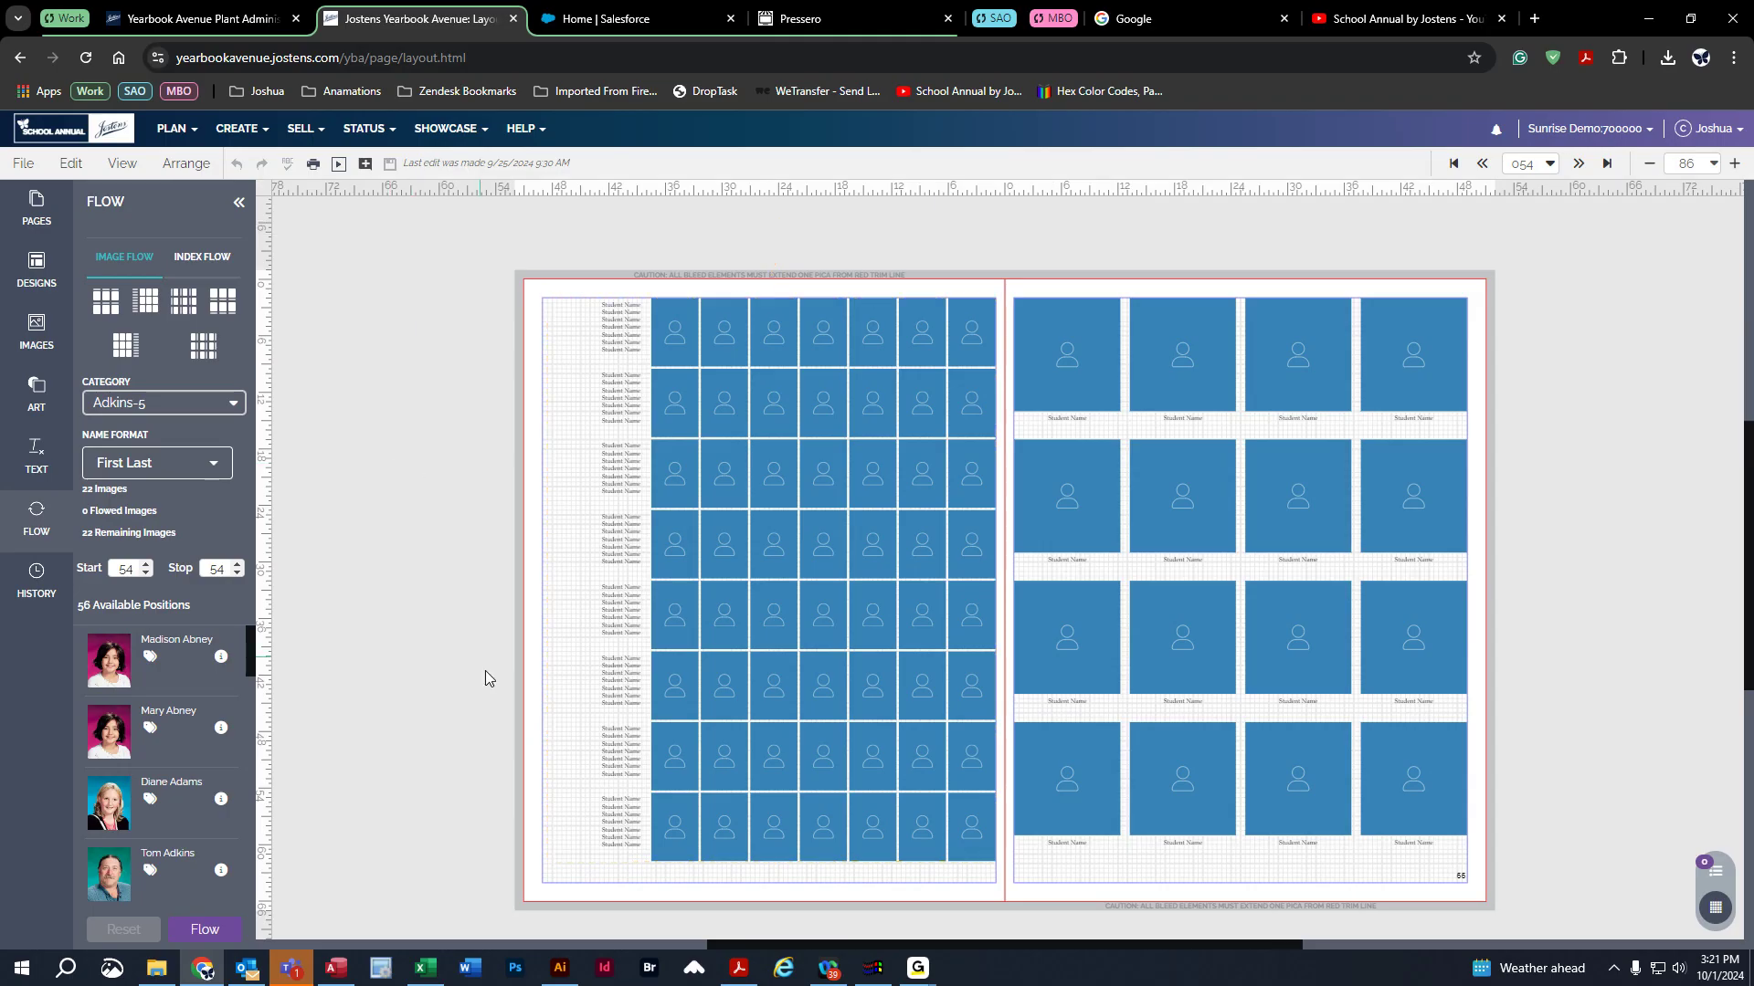
left_click(787, 467)
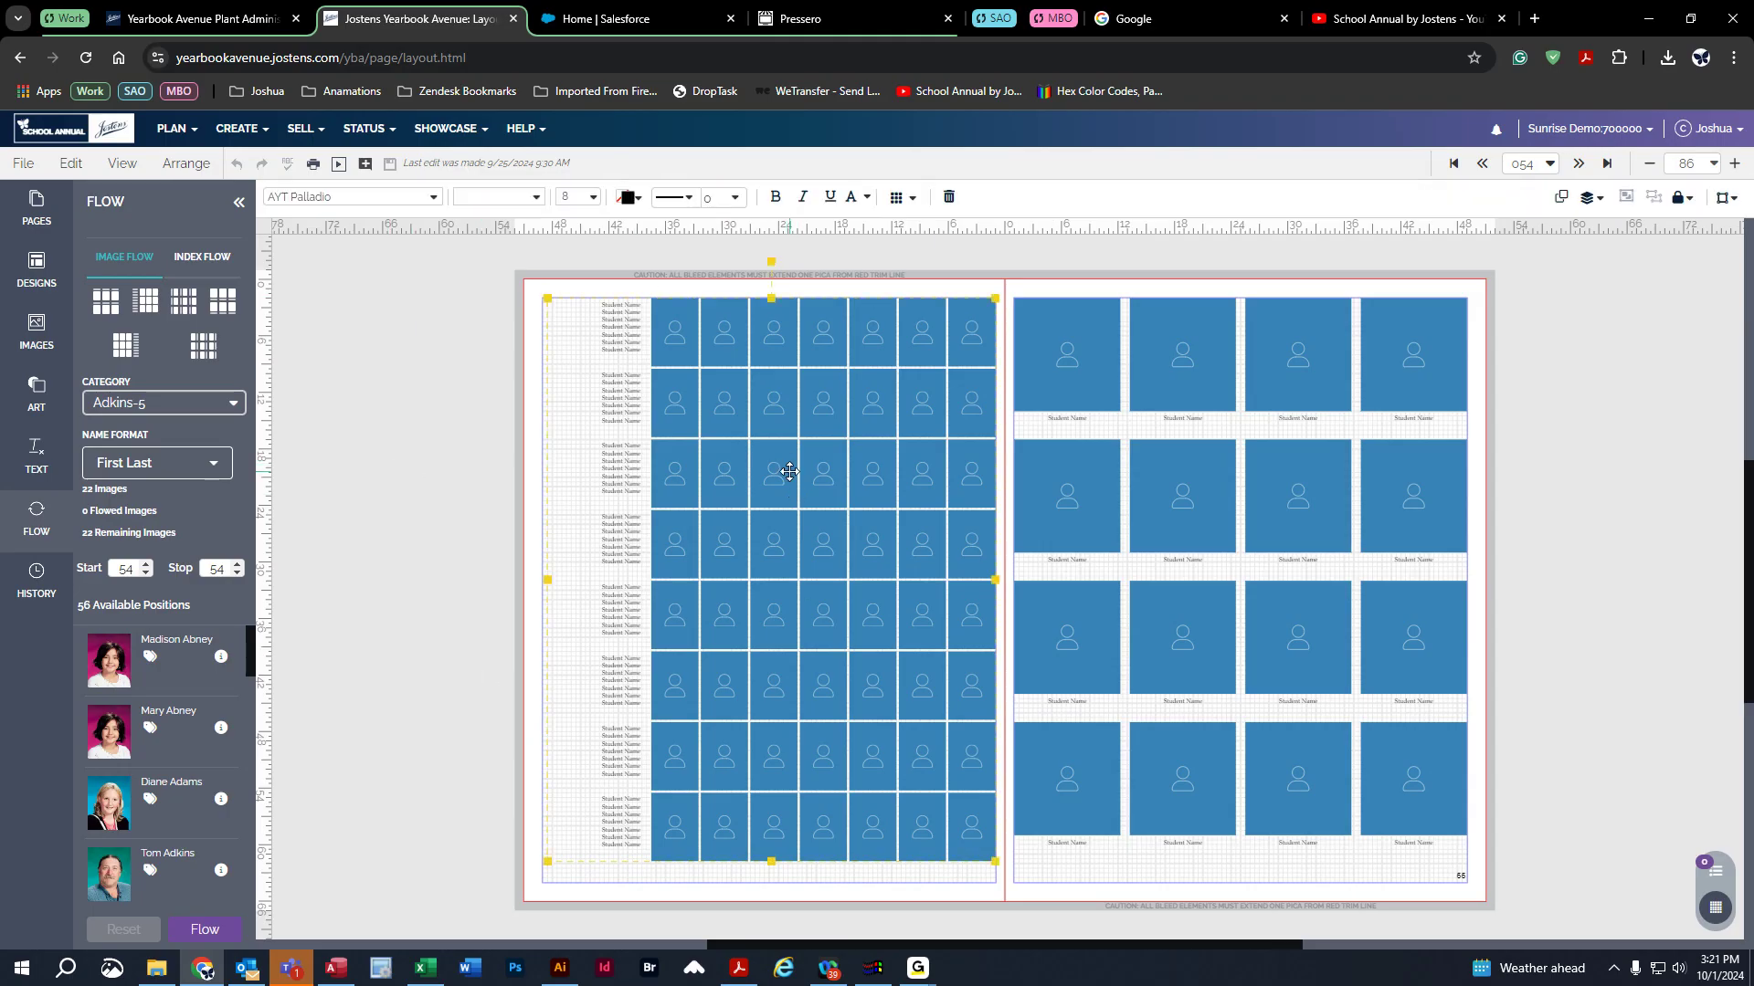
left_click(430, 445)
left_click(815, 484)
left_click(436, 497)
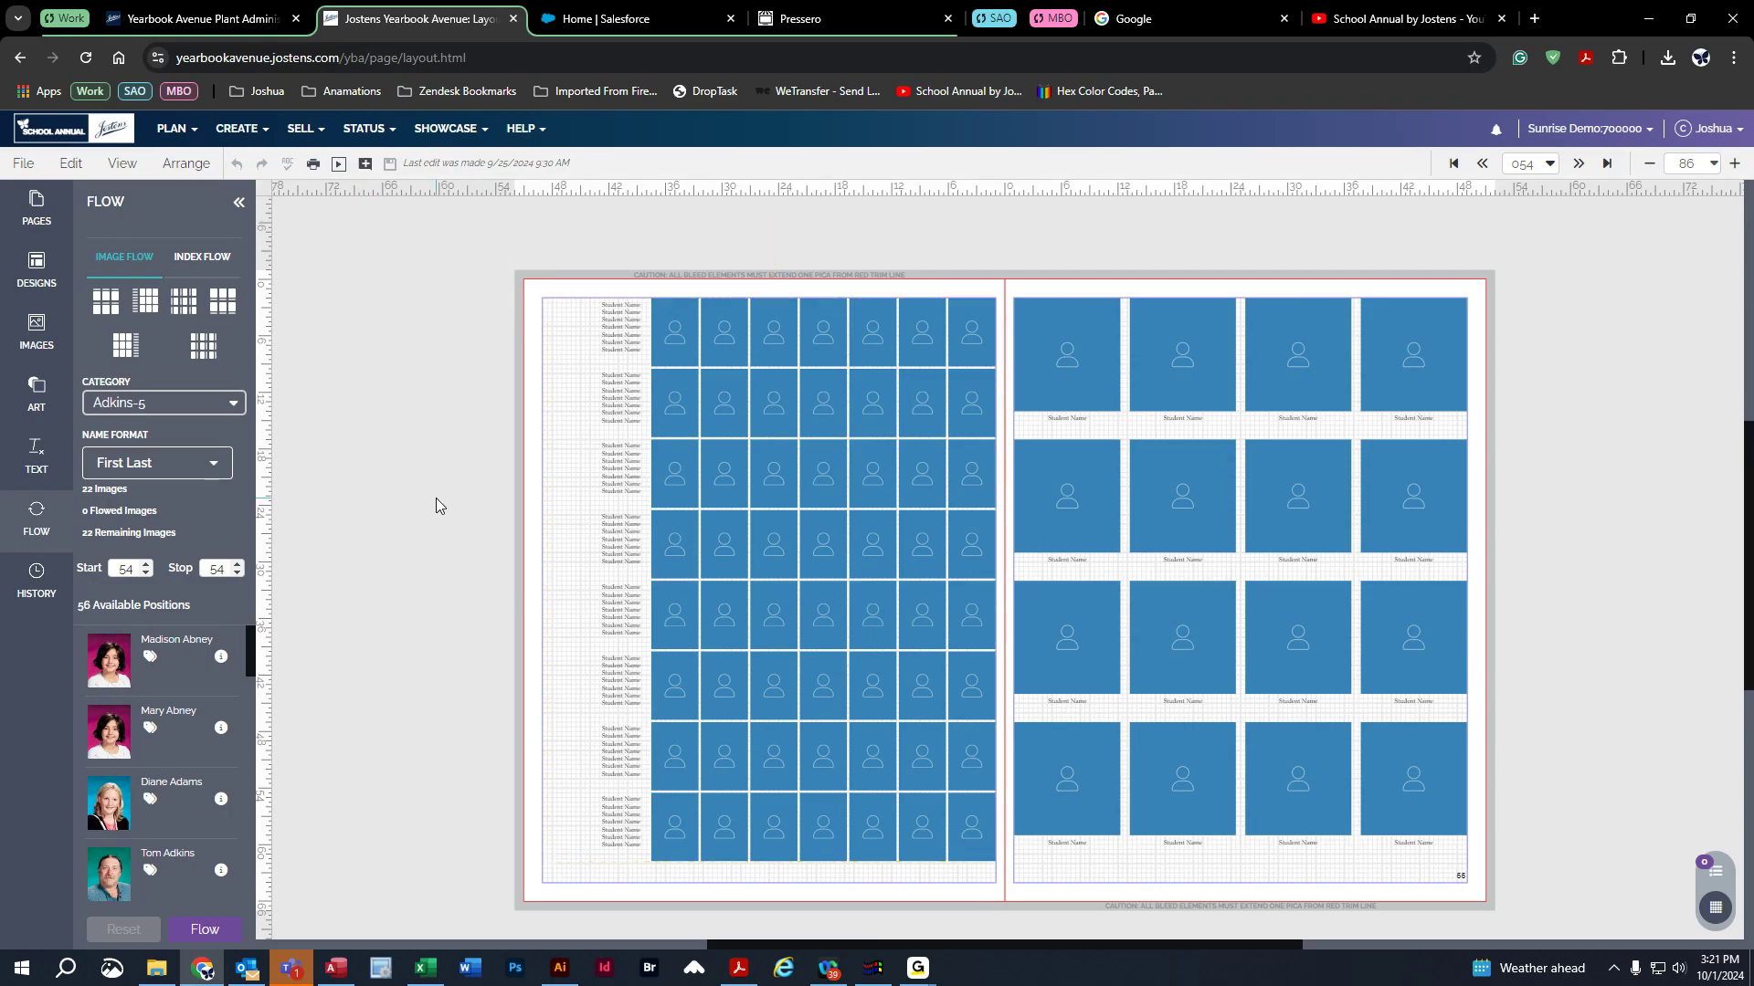
- Set the font size of the student names in the page 054 portrait flow to 12
left_click(828, 478)
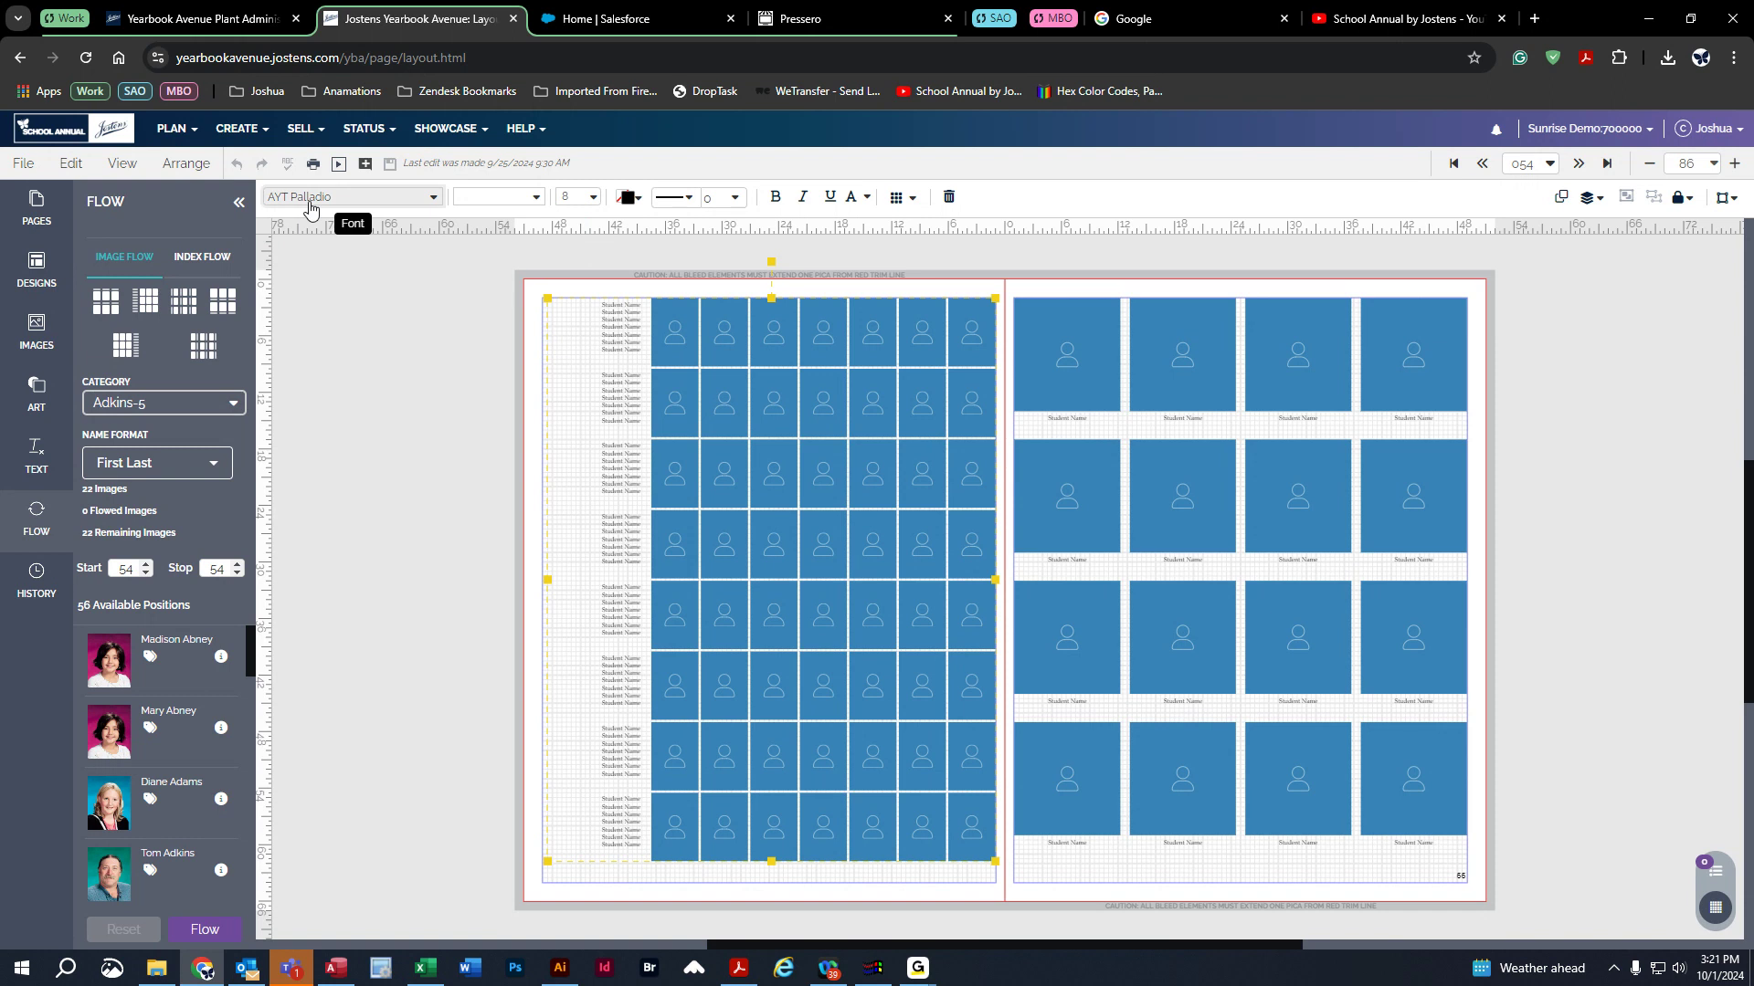
left_click(372, 203)
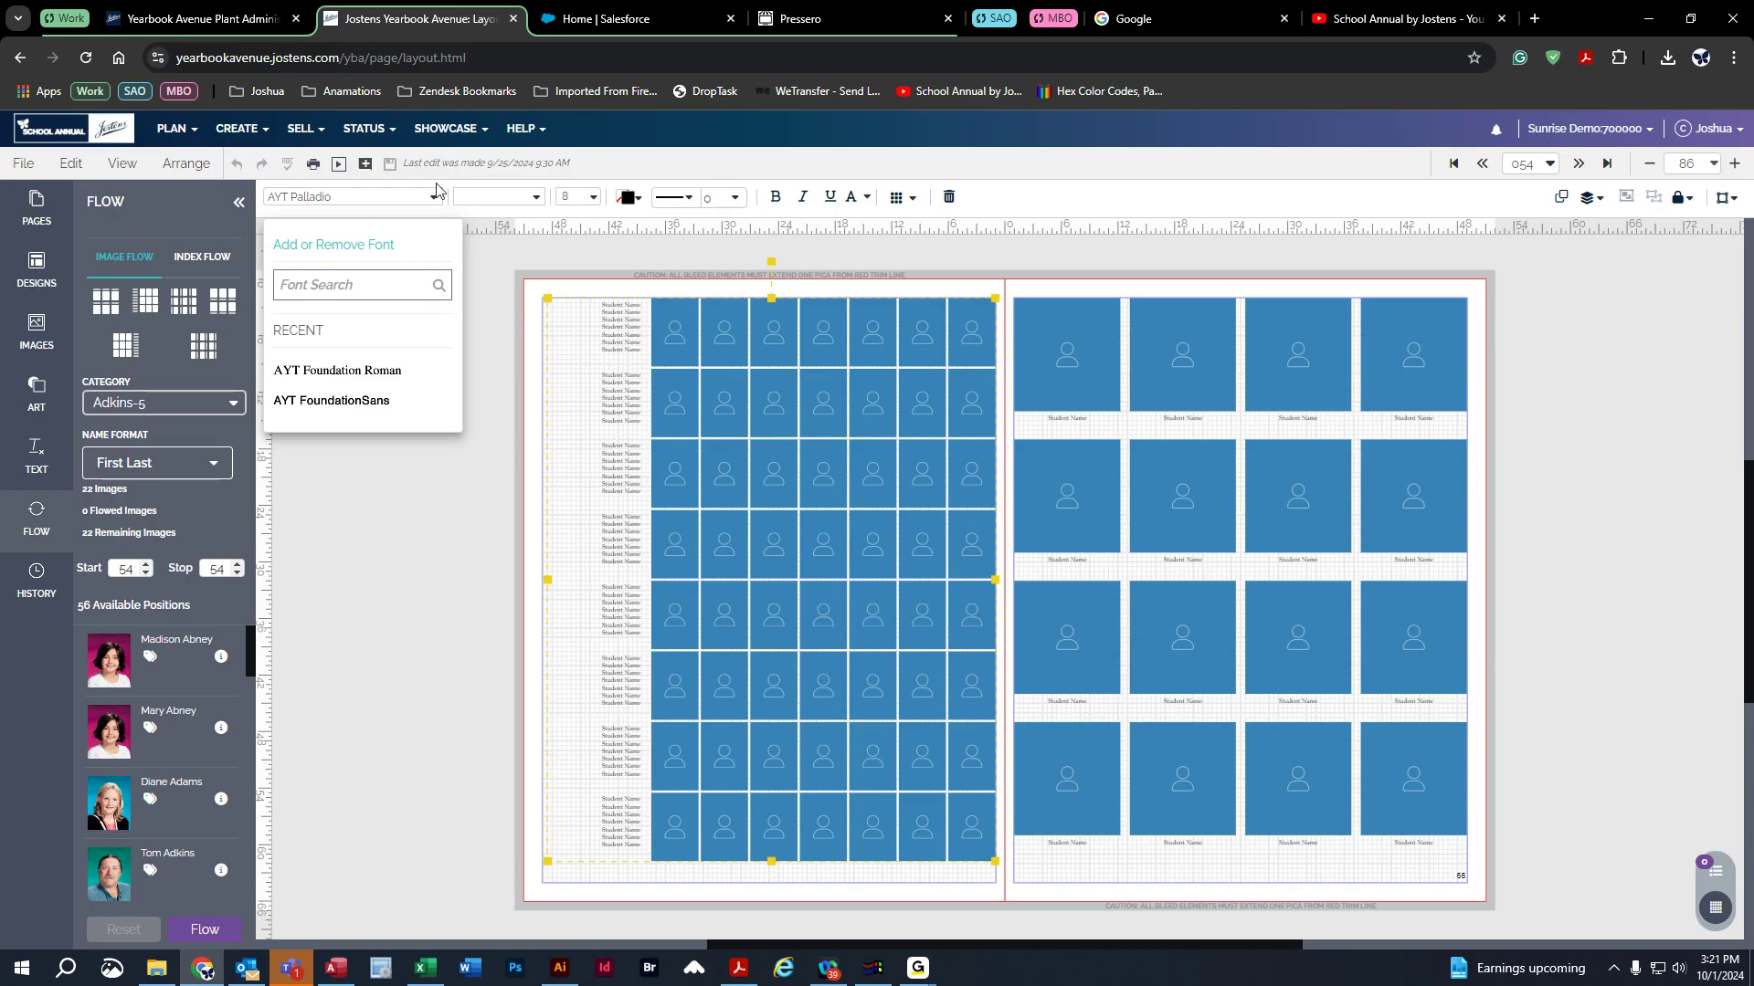
left_click(592, 197)
left_click(593, 198)
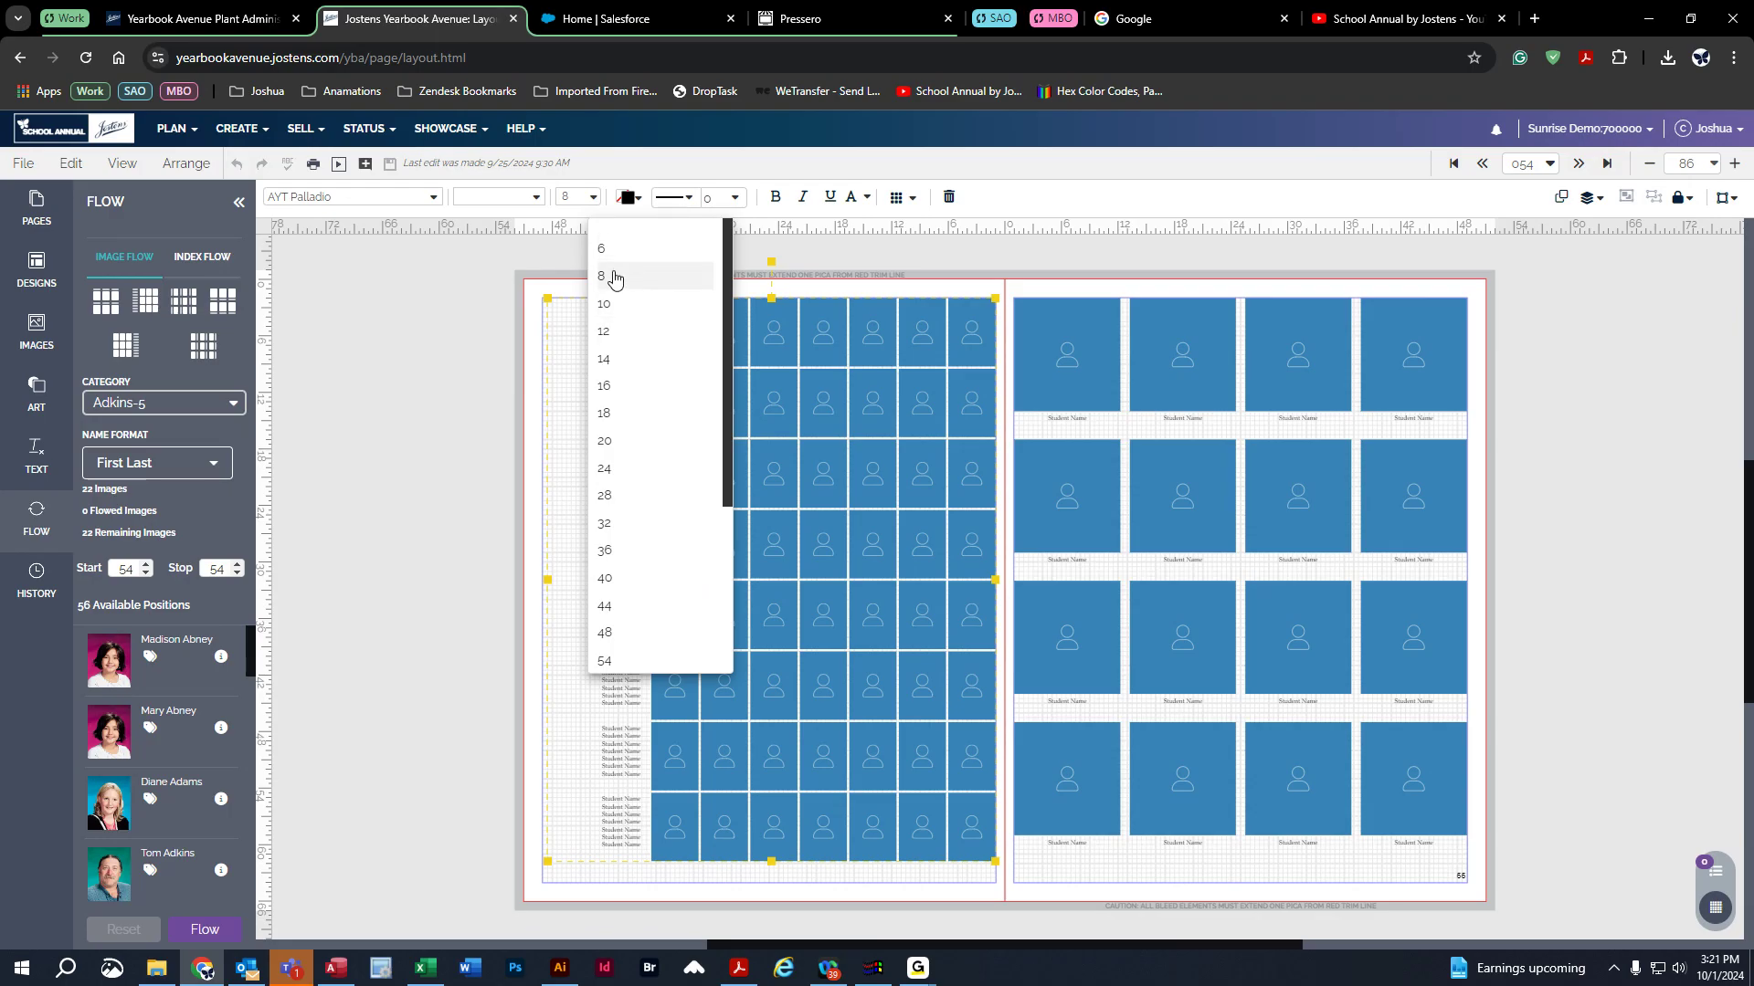
left_click(612, 331)
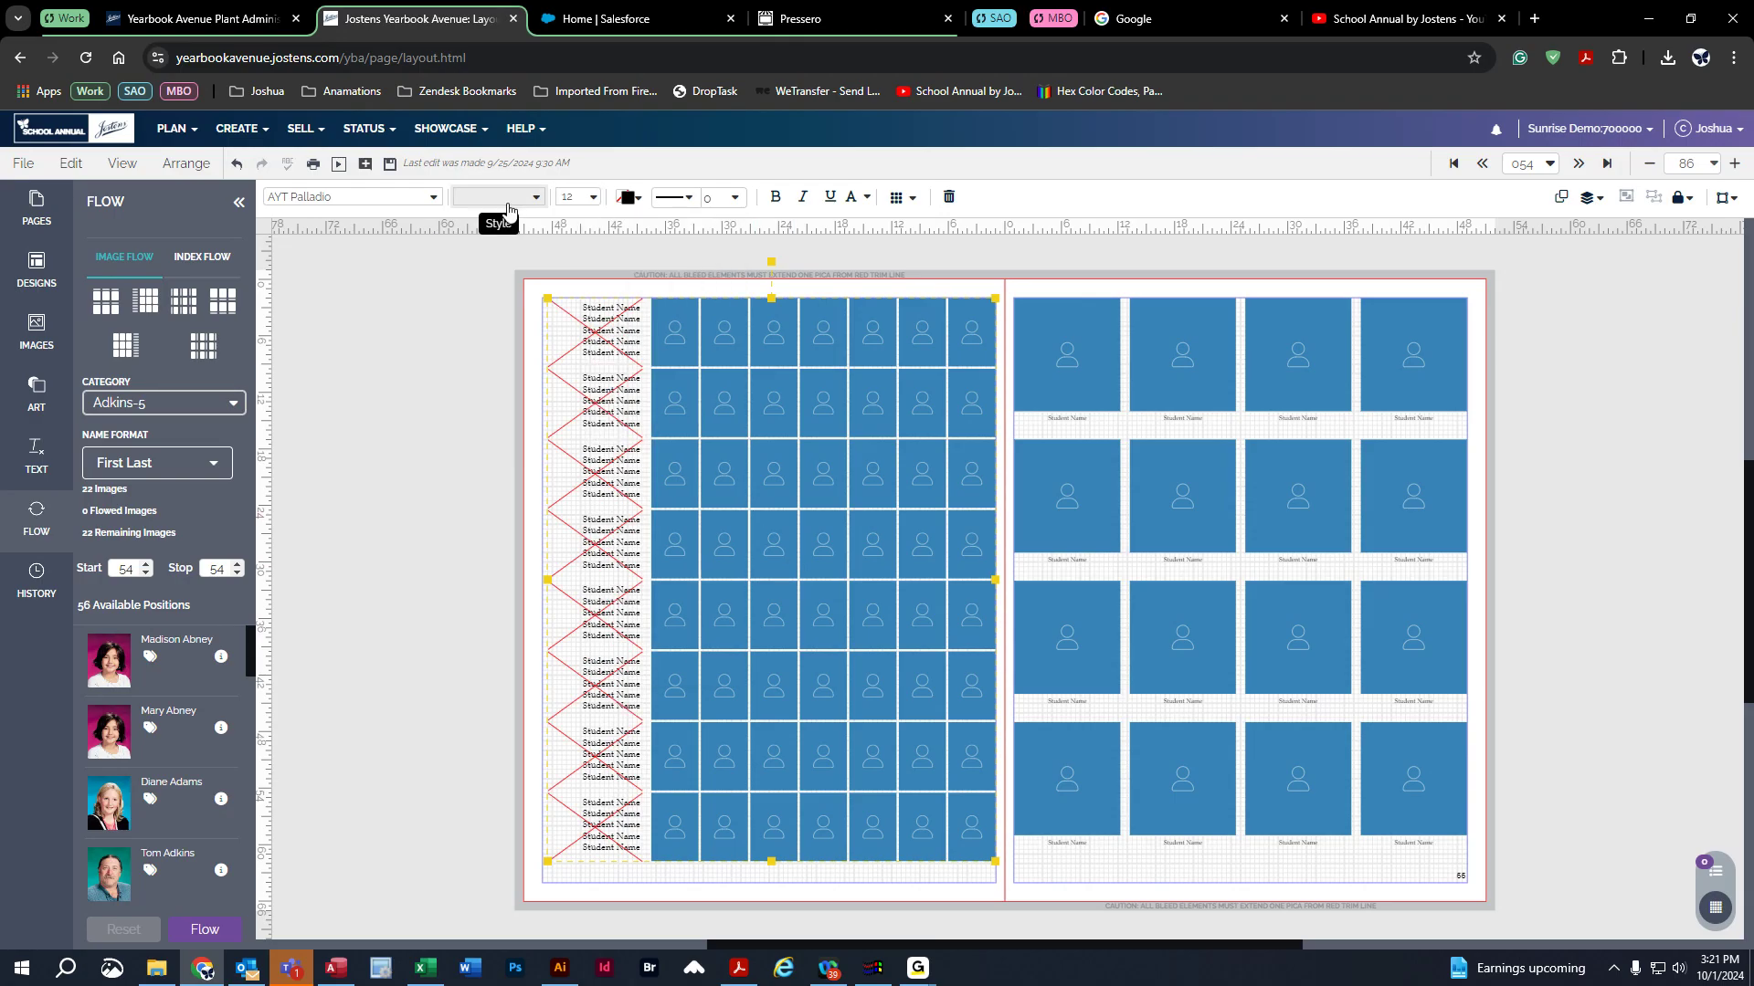
- Change the text fill color of the page 054 student names to red
left_click(640, 201)
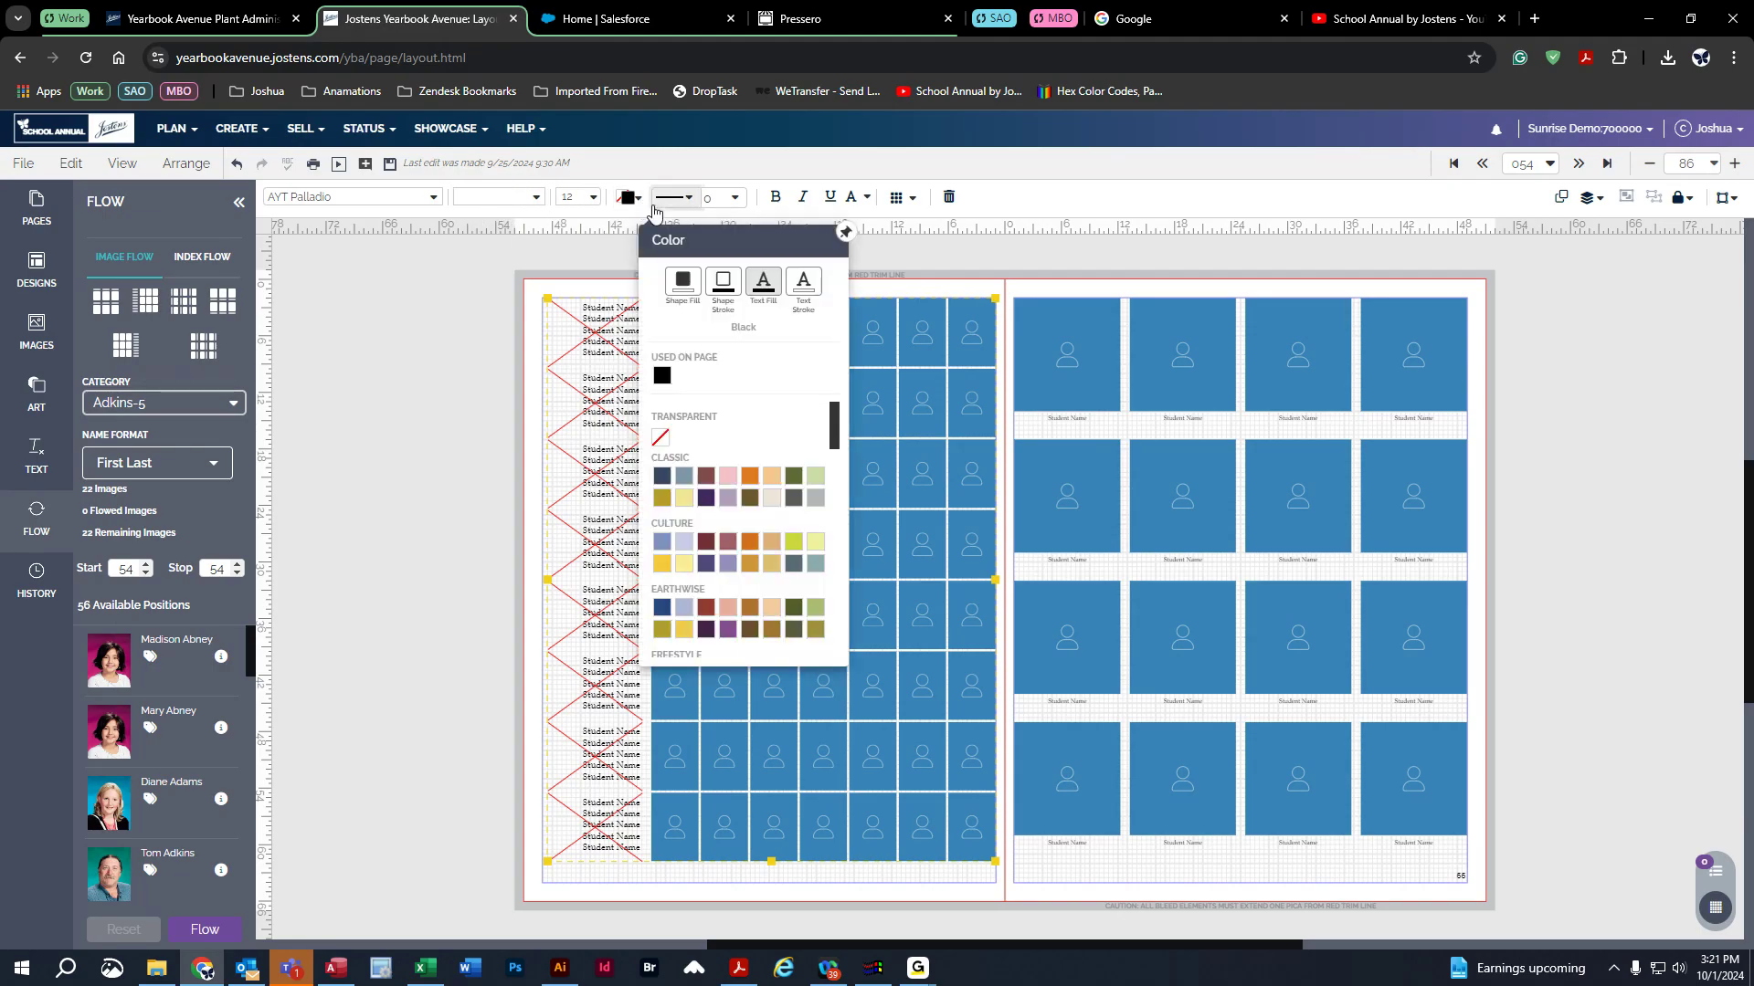
scroll(837, 435, "down", 3)
left_click(756, 504)
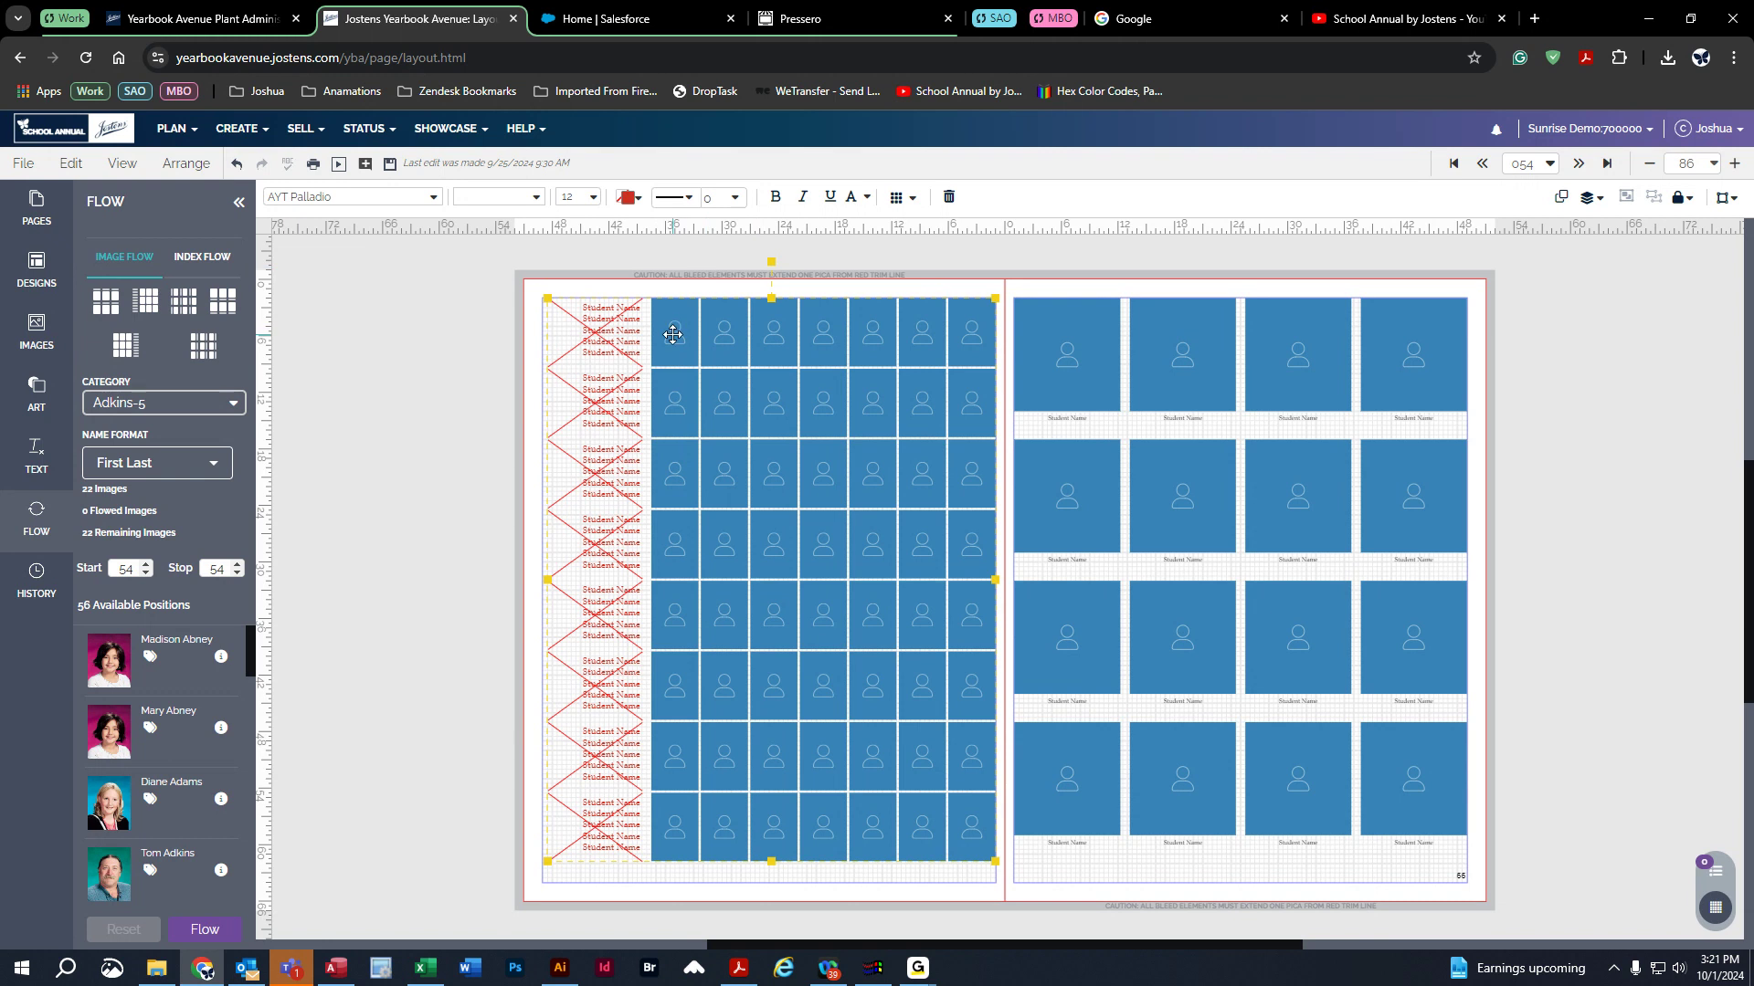
- Give the page 054 portraits a 2 pt solid border and make the student names bold
left_click(690, 198)
left_click(748, 276)
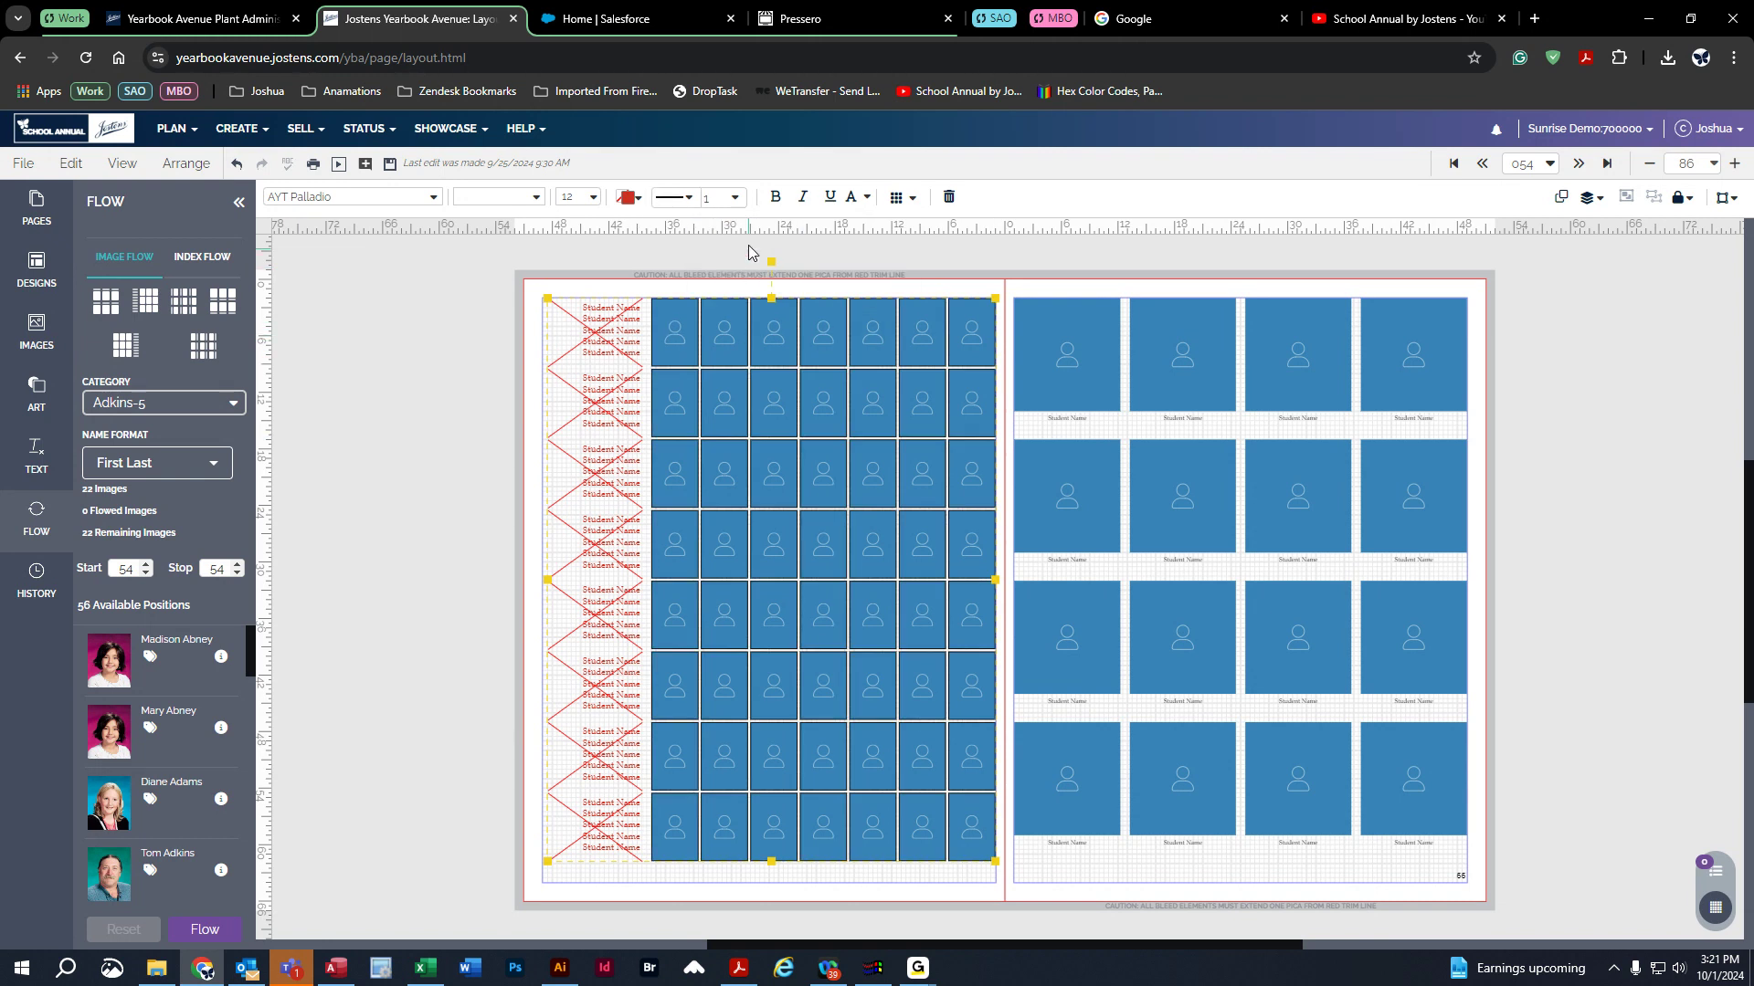
left_click(734, 199)
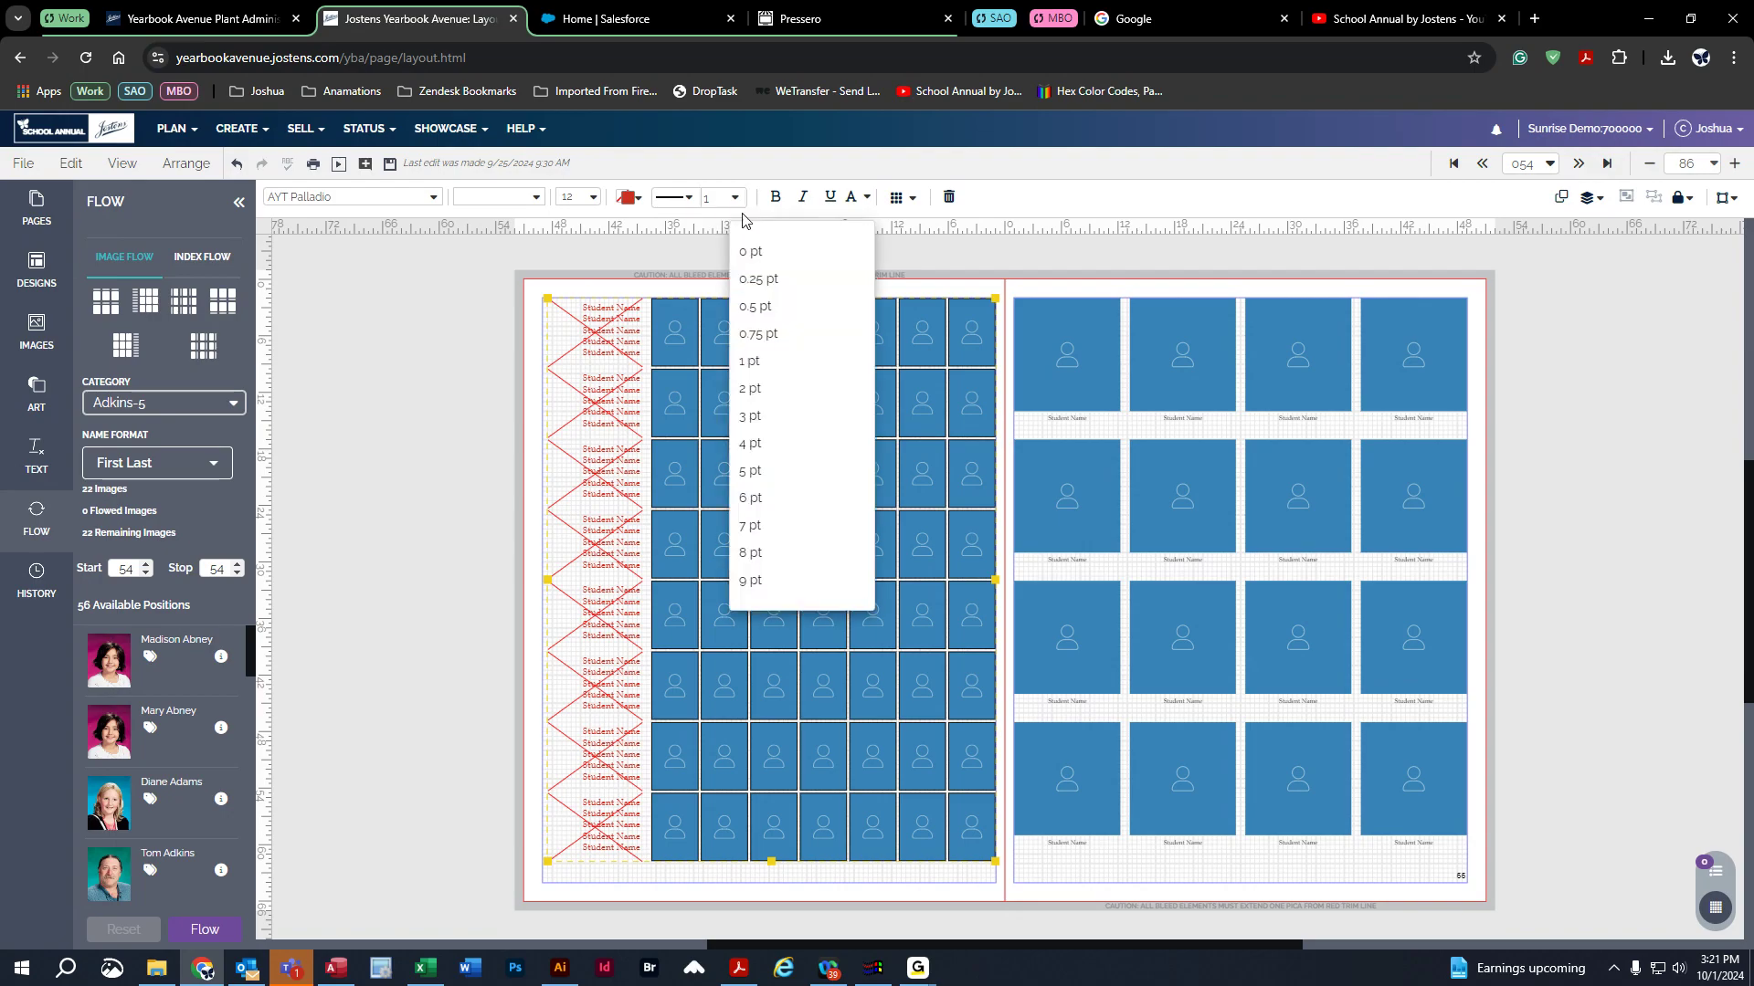
left_click(773, 390)
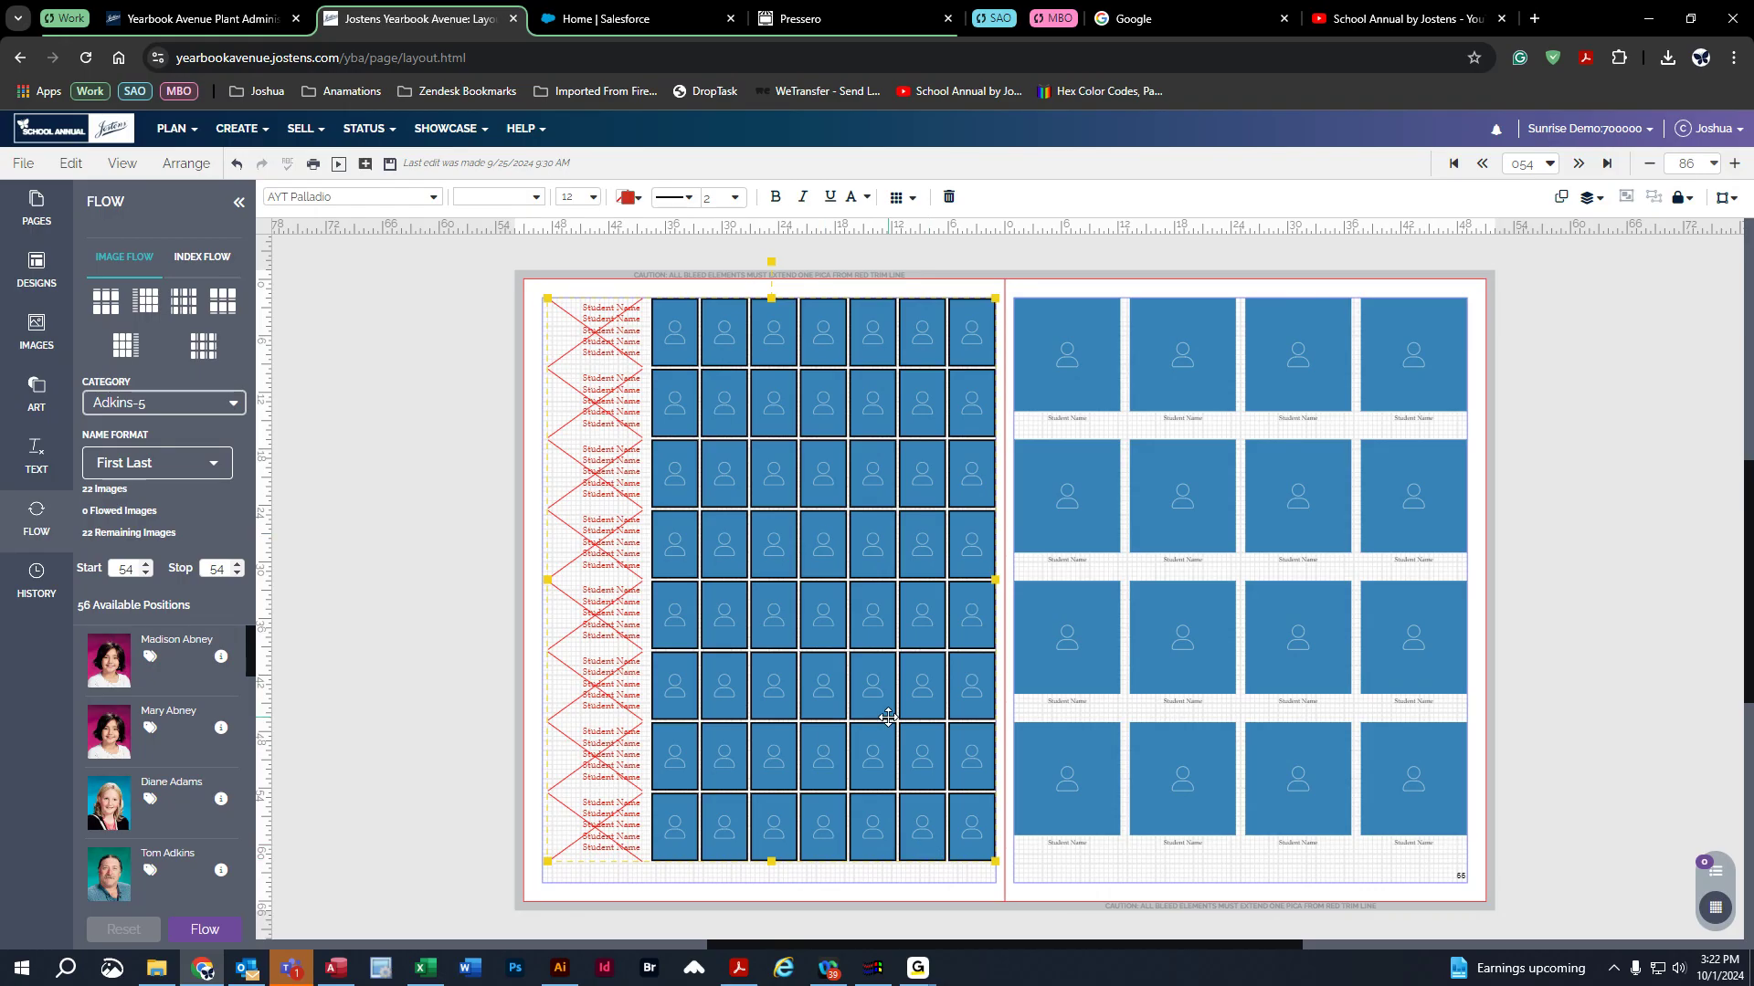
left_click(777, 207)
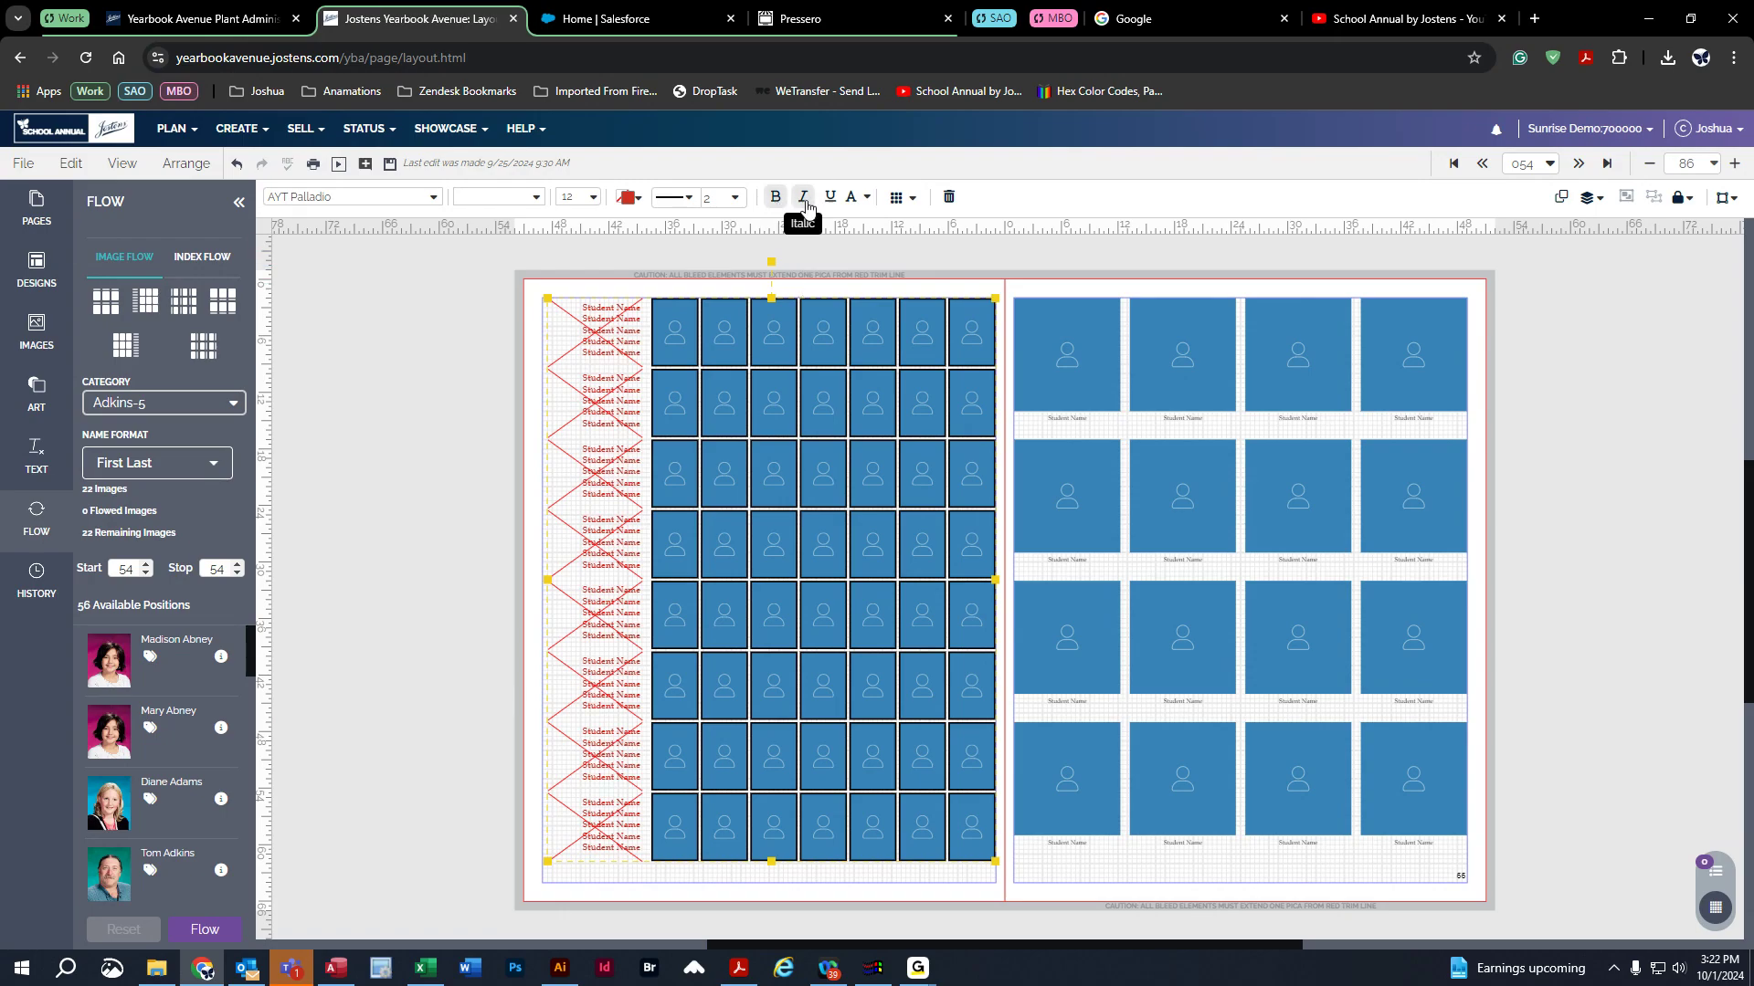
- Open the Flow Options and examine the portrait options of the page 054 and page 055 flows, keeping the dialog open
left_click(914, 200)
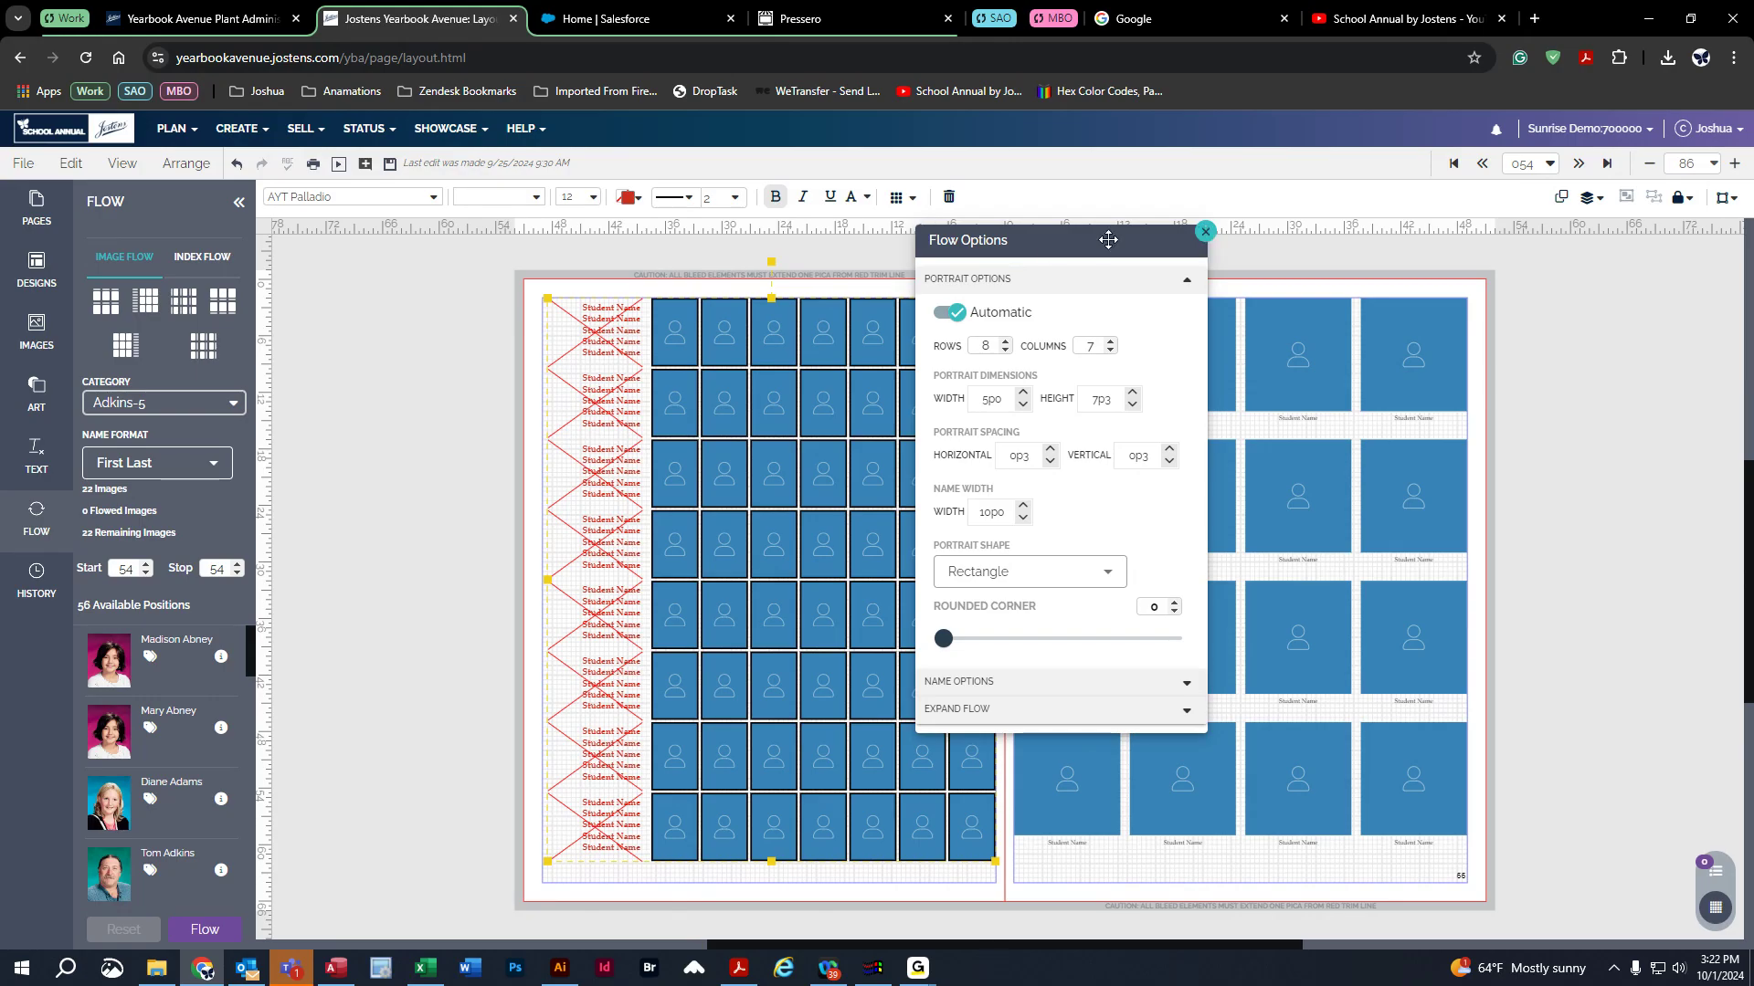
left_click_drag(1045, 246, 1164, 285)
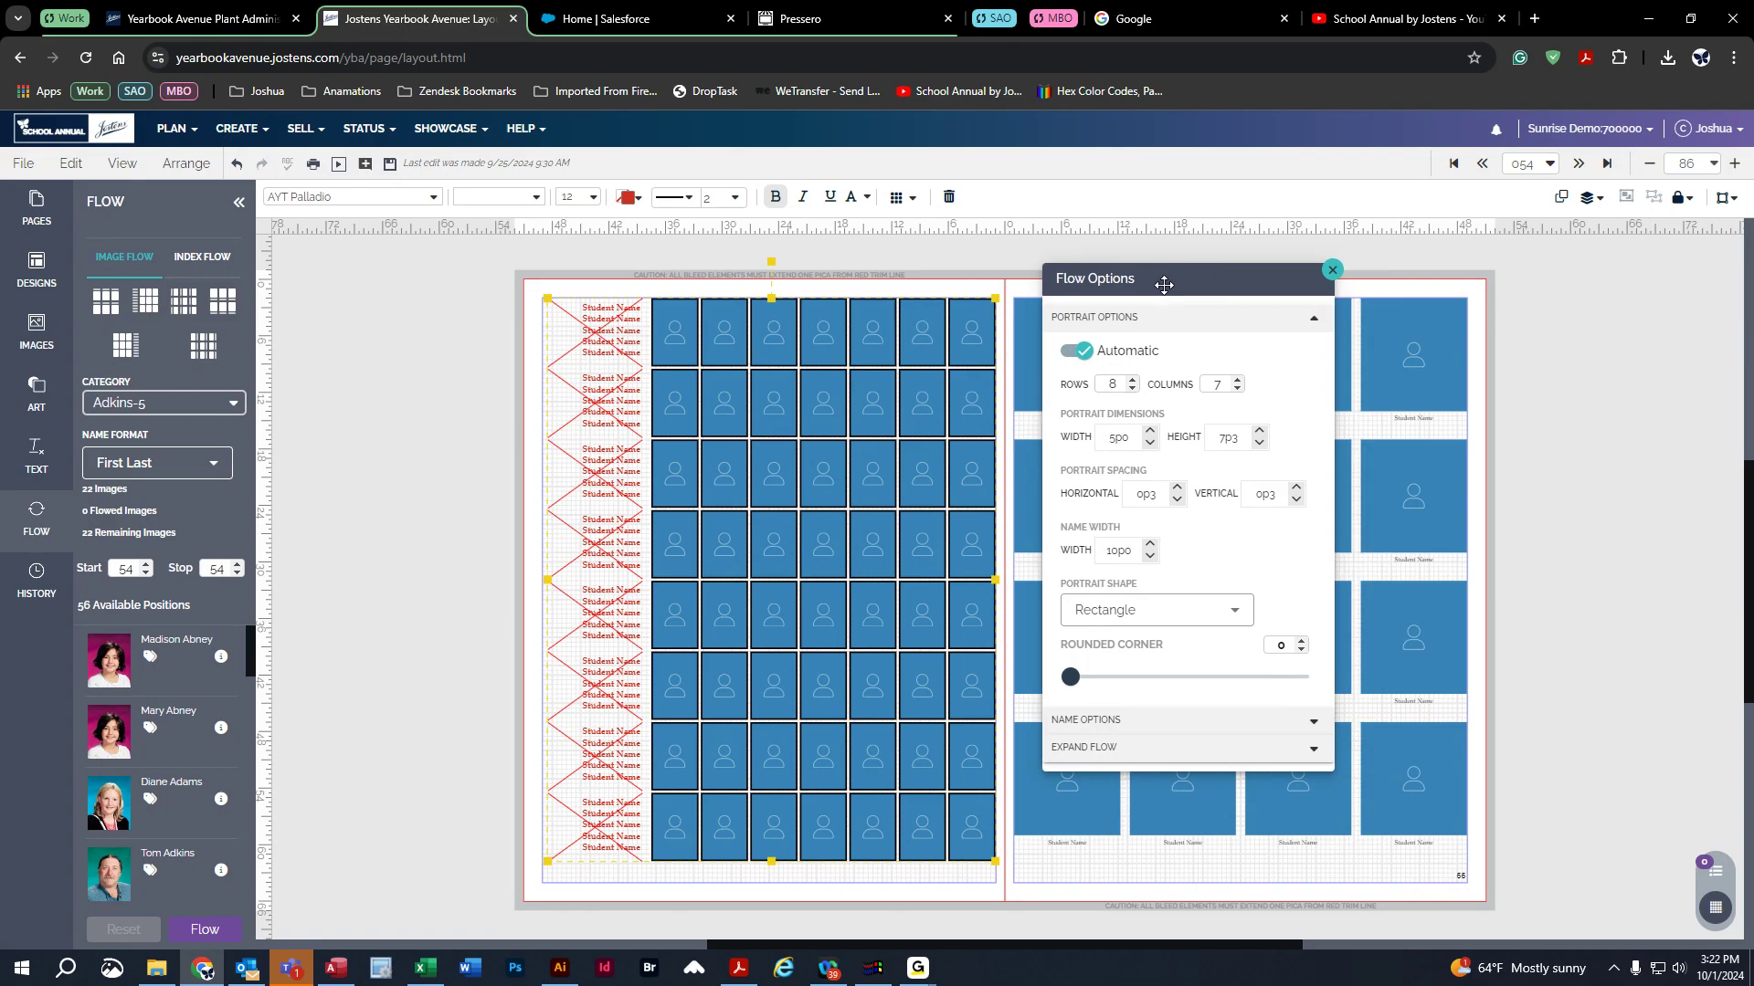
left_click(415, 442)
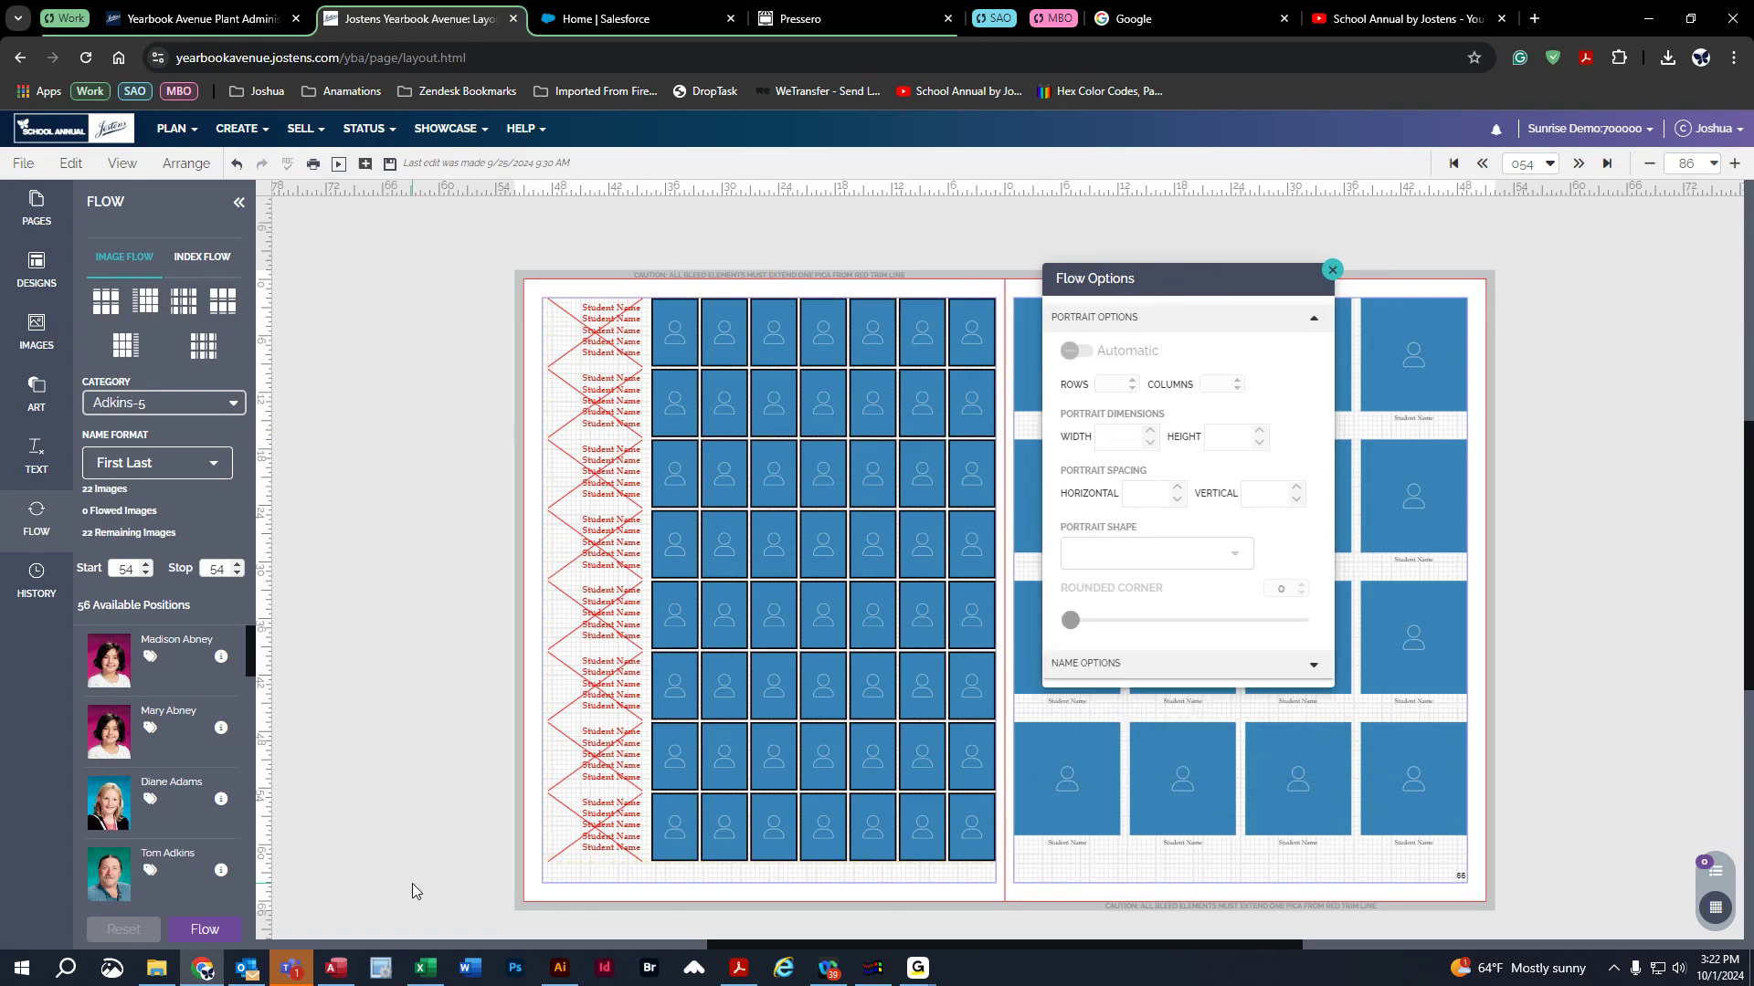
left_click(831, 406)
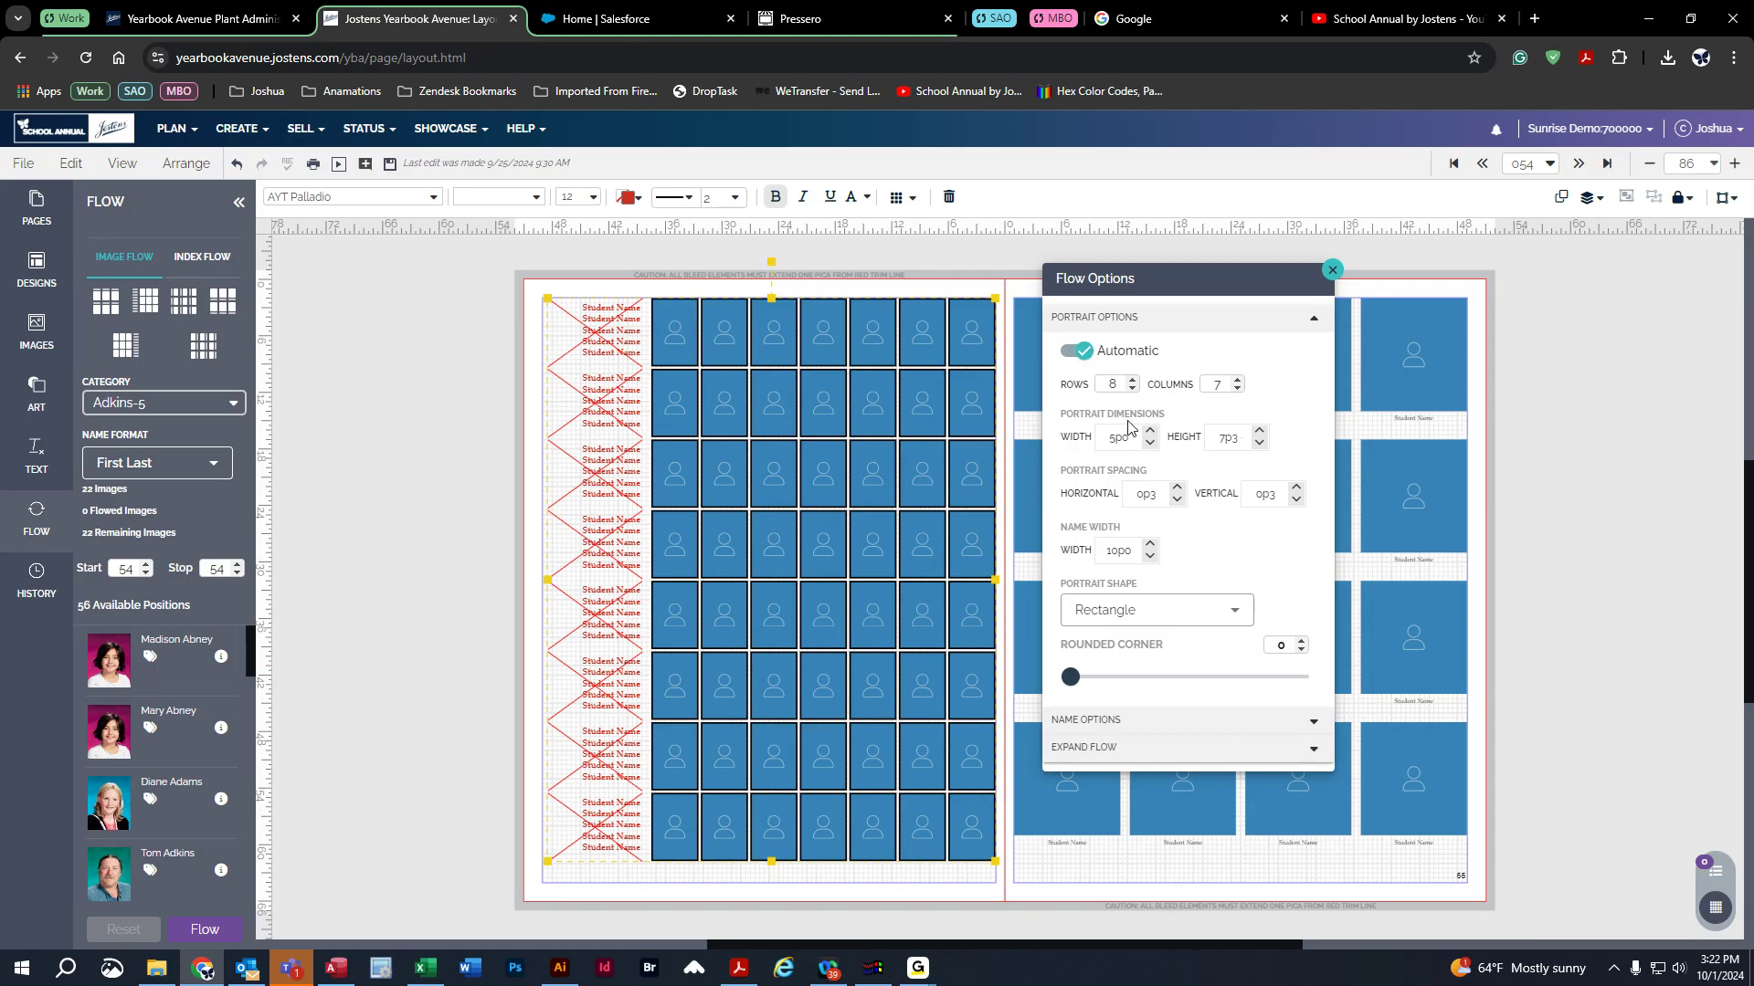
left_click_drag(1196, 274, 761, 286)
left_click(1075, 347)
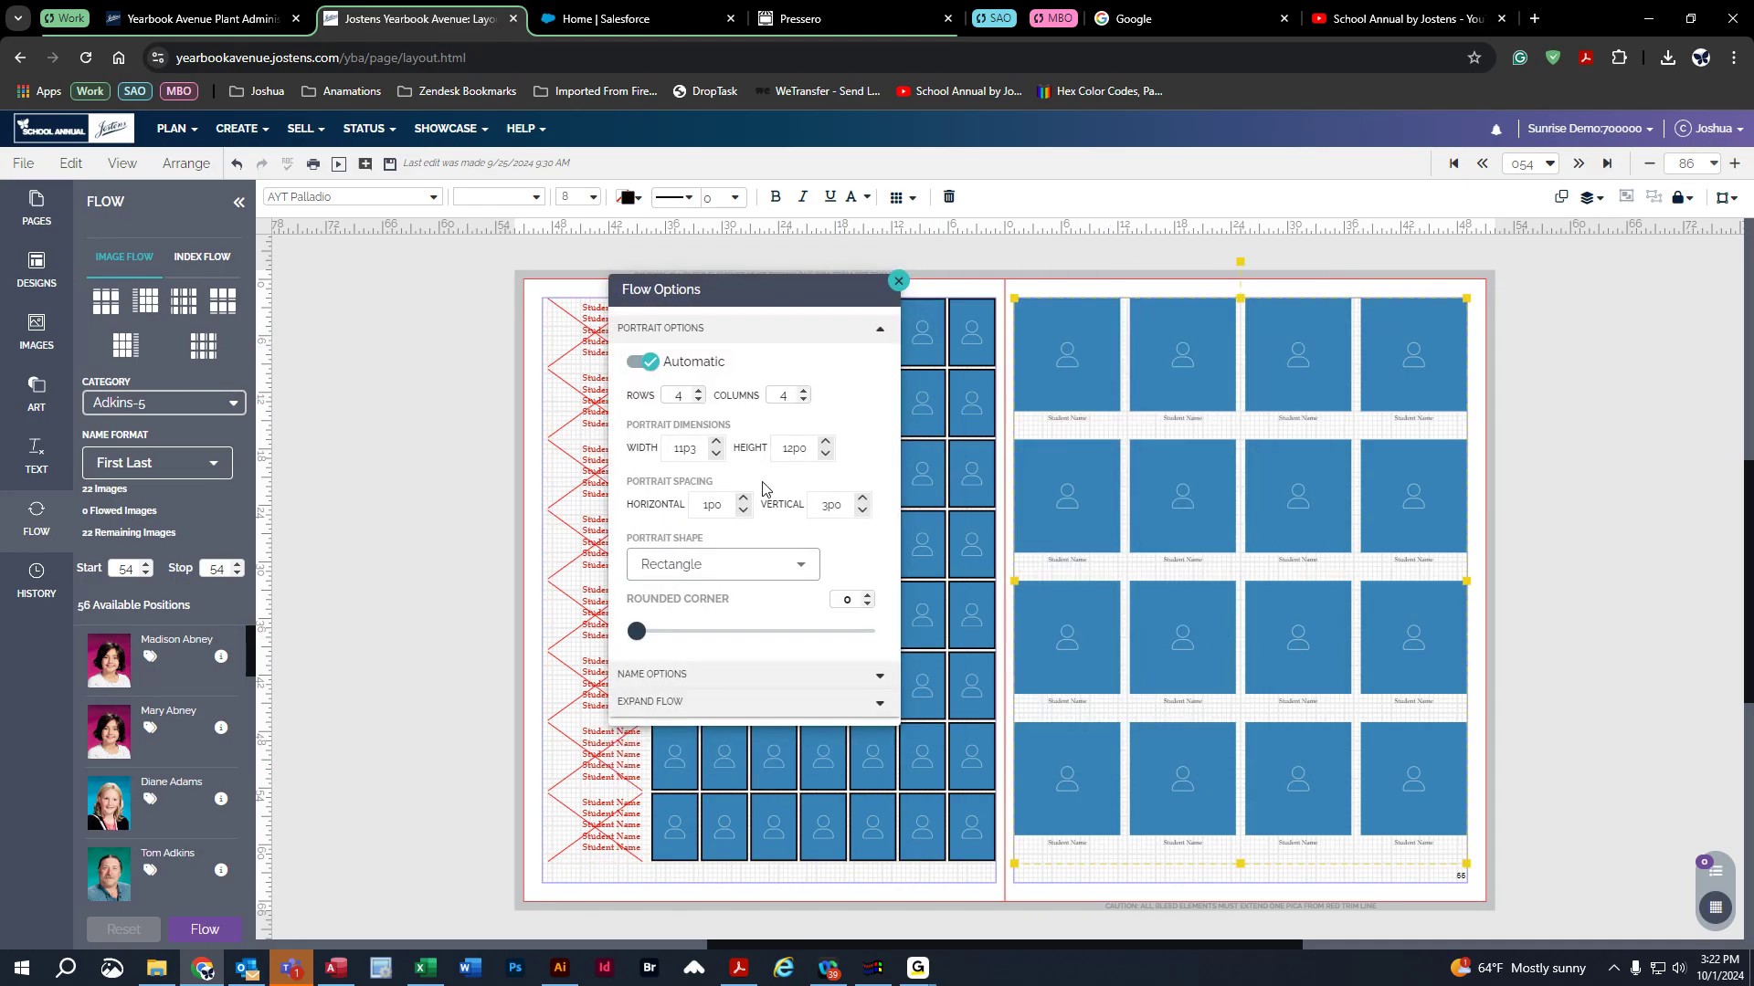
left_click_drag(714, 279, 1193, 262)
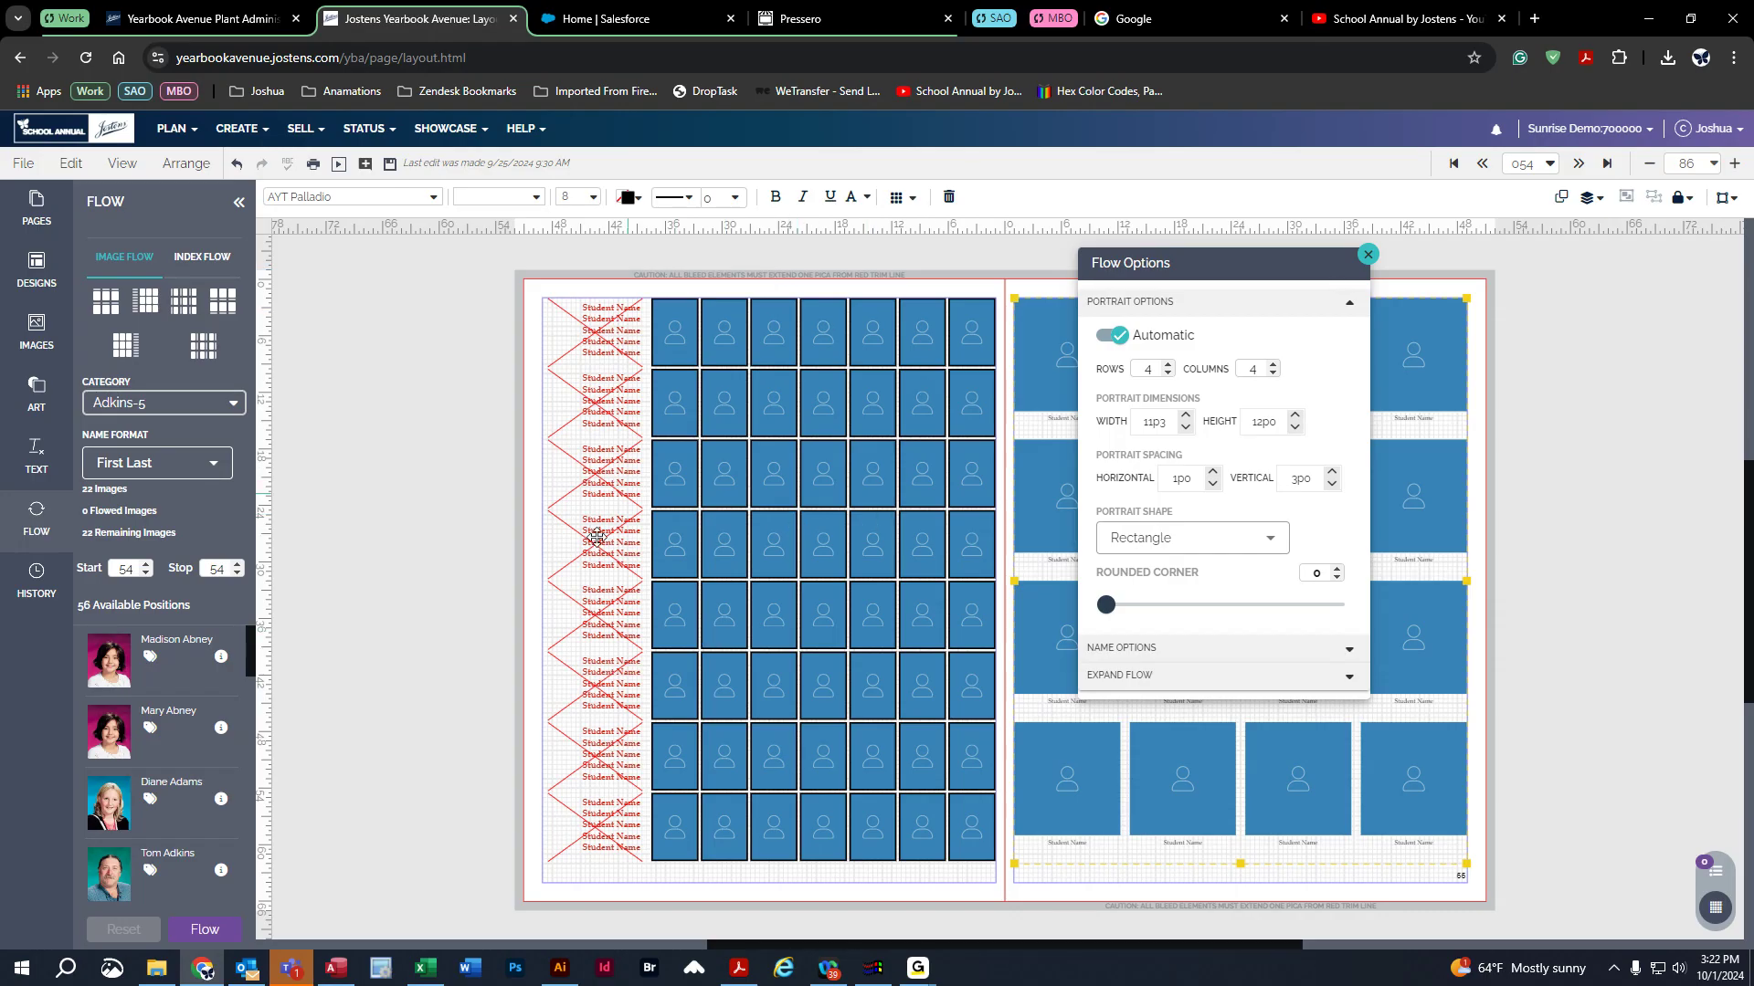
left_click(1367, 254)
left_click(902, 197)
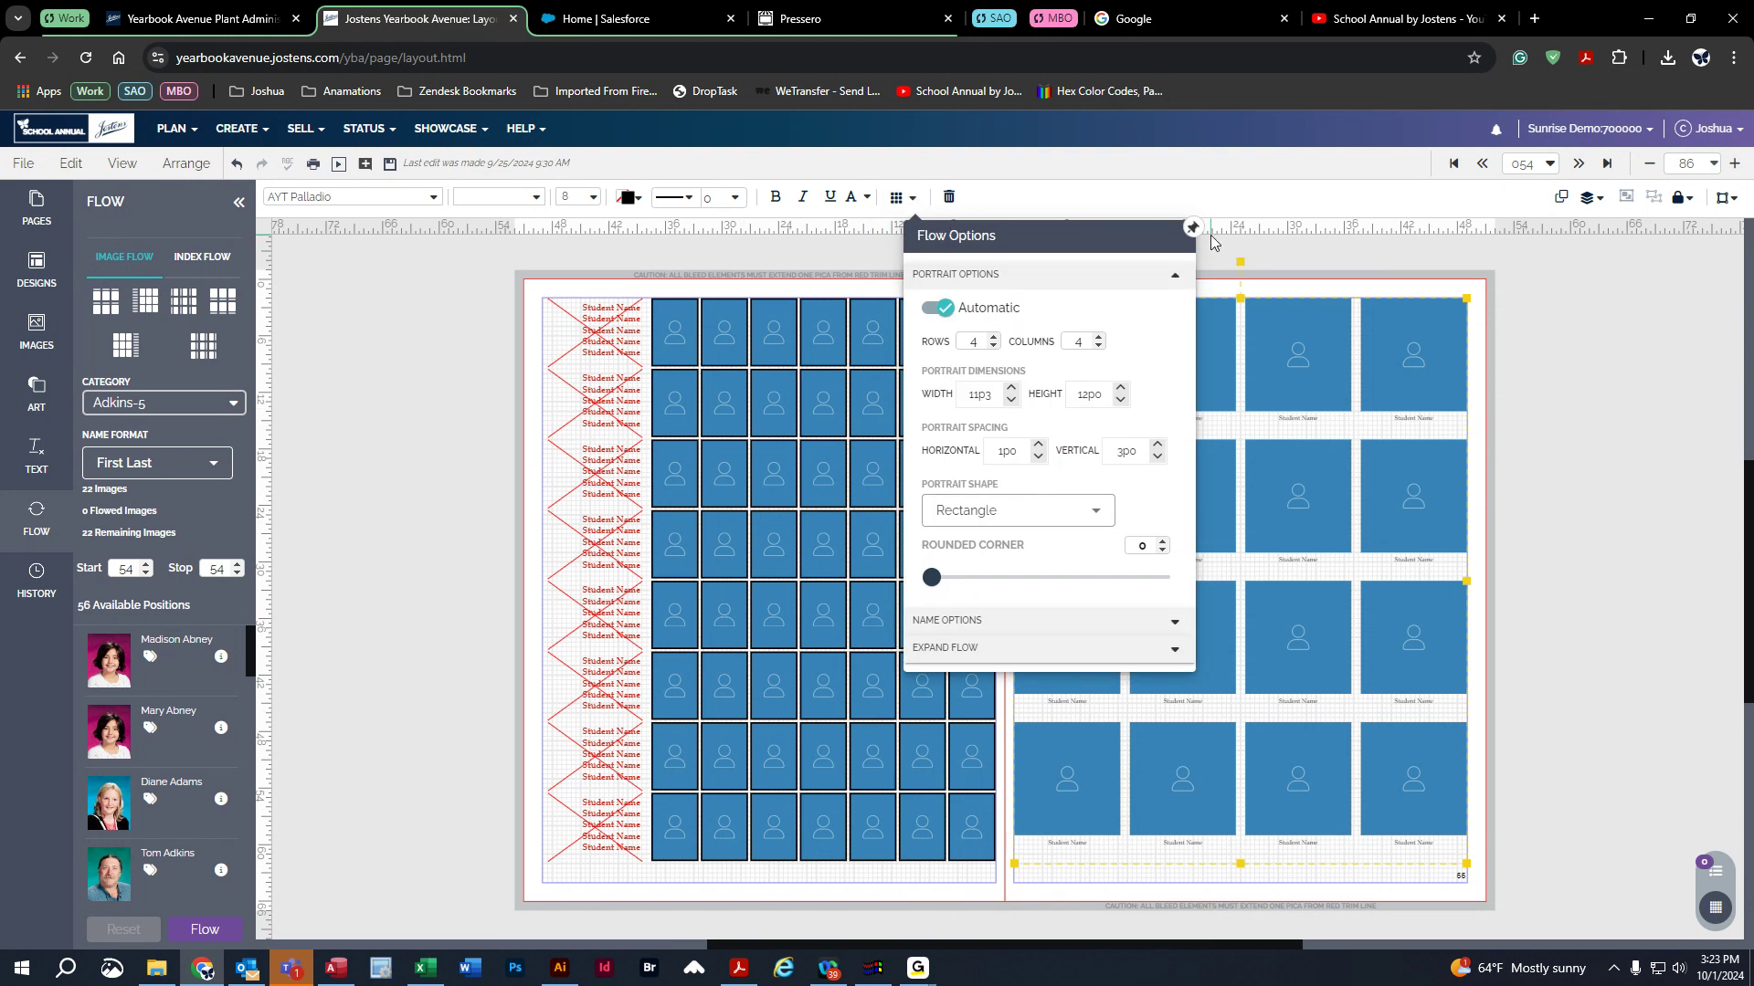
left_click_drag(1021, 228, 1142, 237)
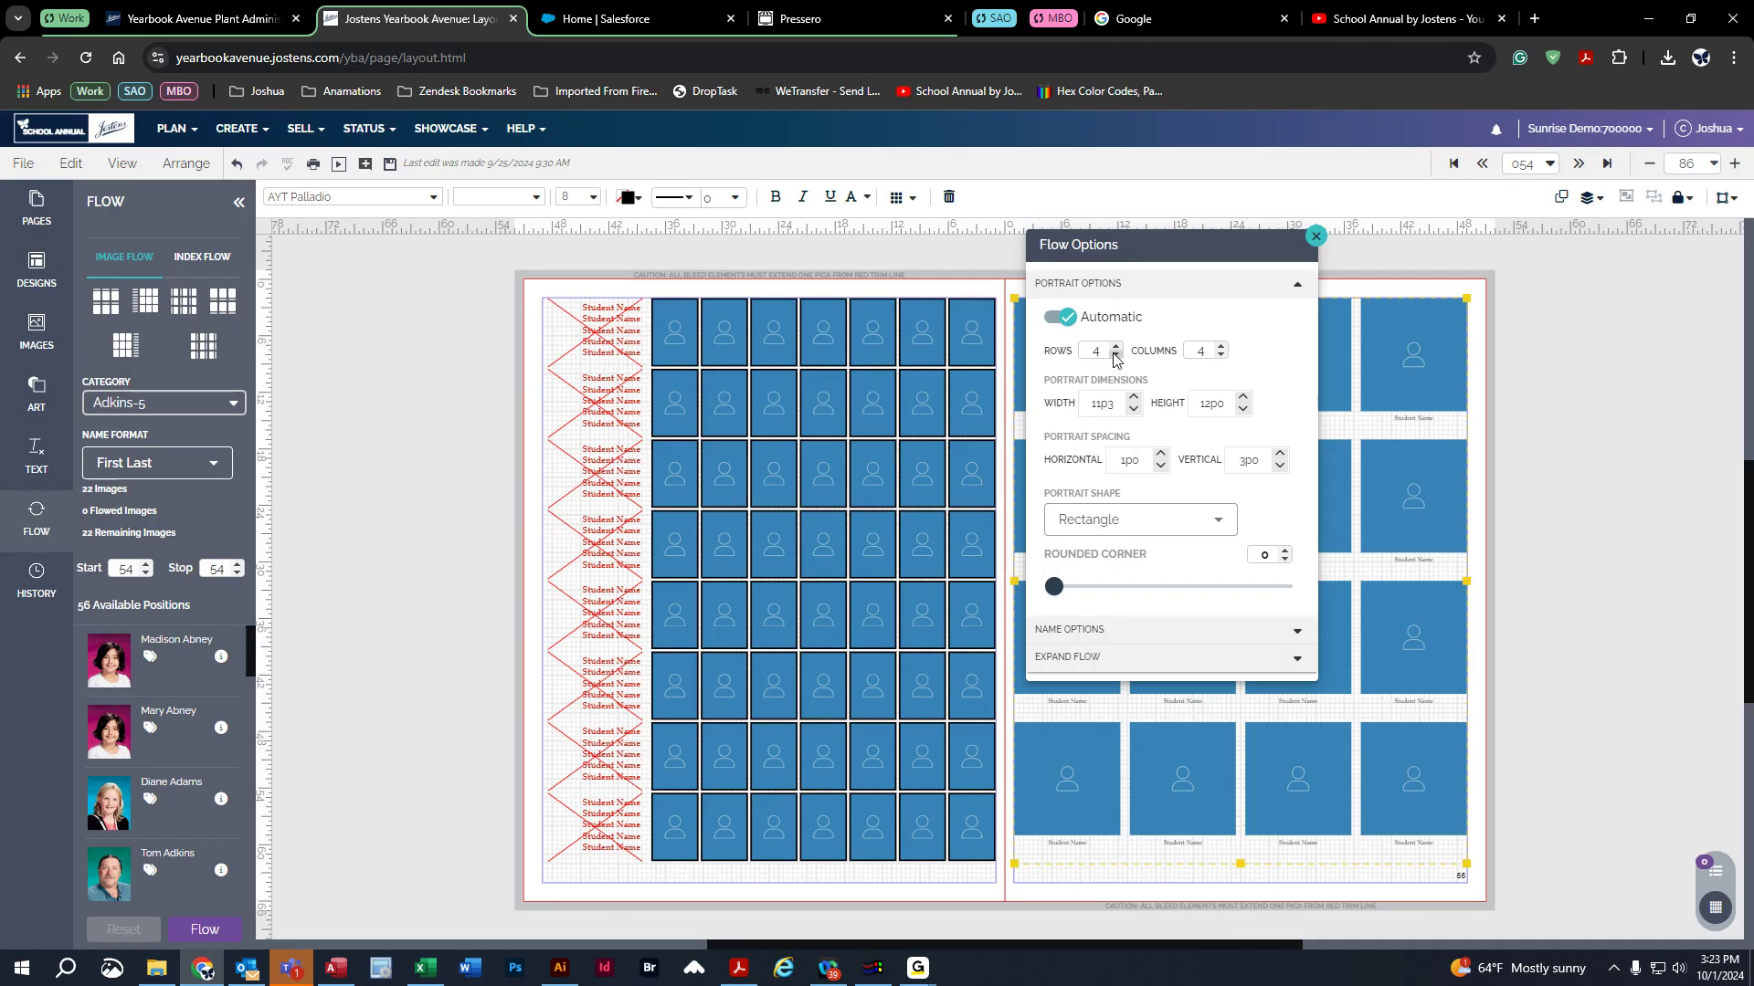
- Reduce the page 054 portrait flow to 5 rows with the portrait width at 5p0
left_click(863, 311)
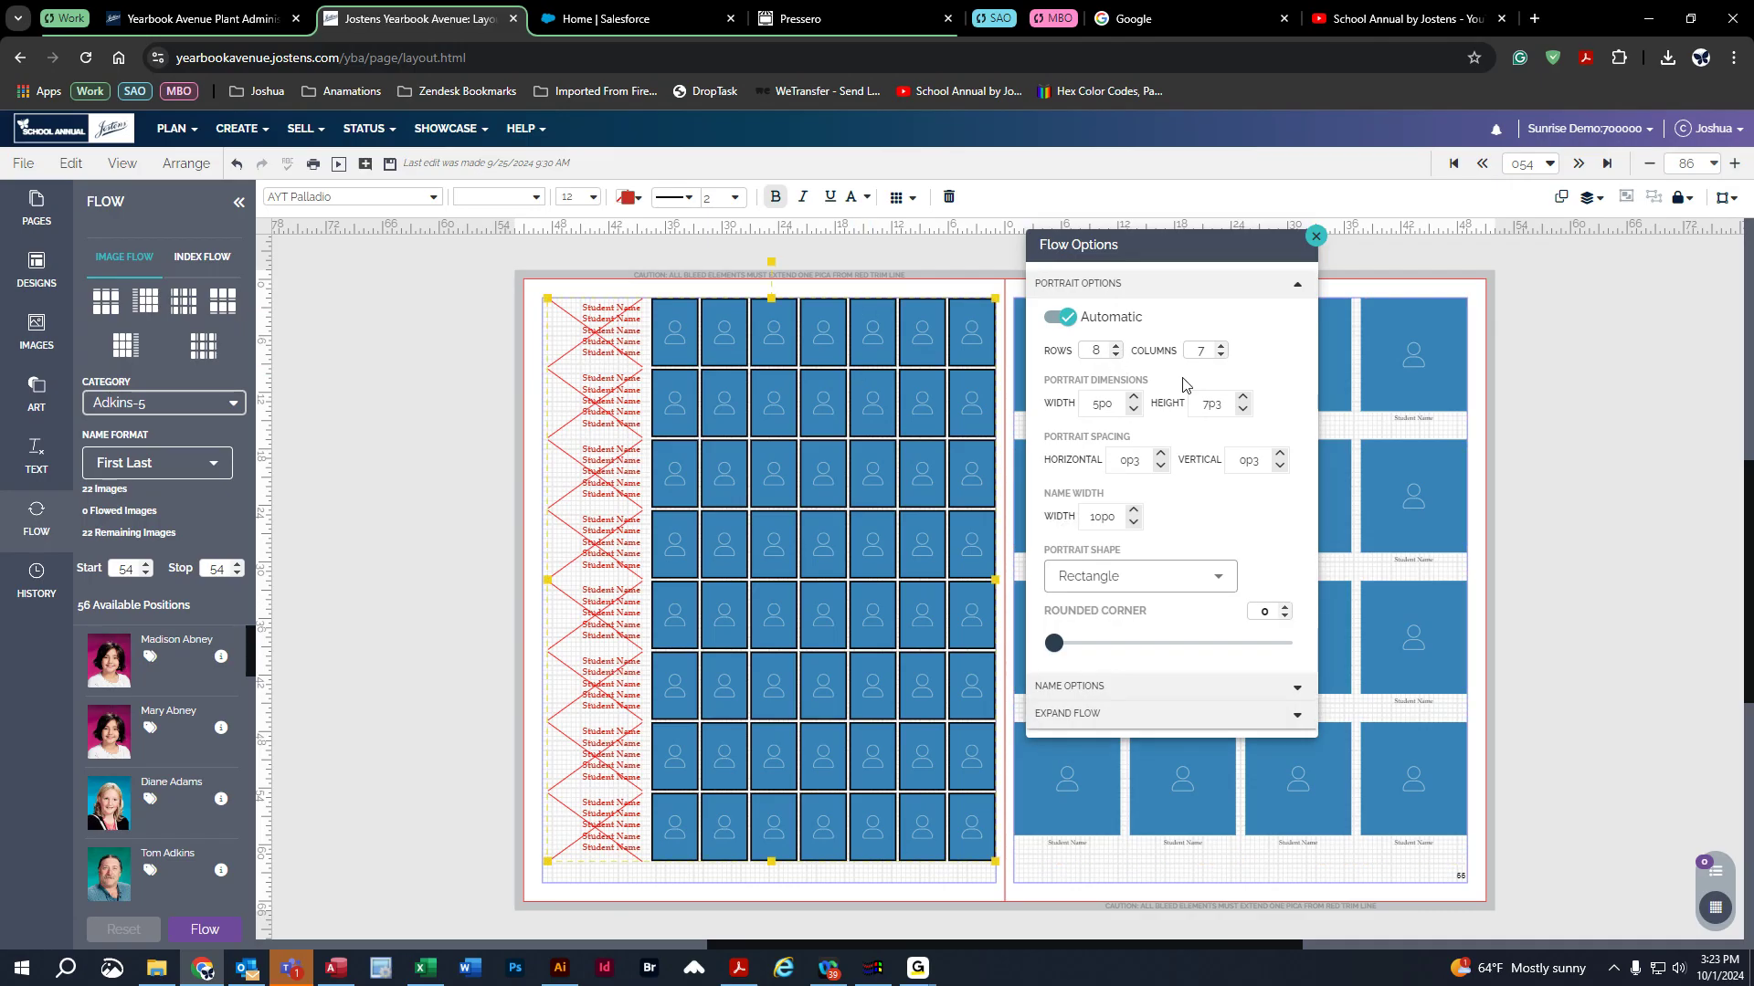
left_click(1116, 356)
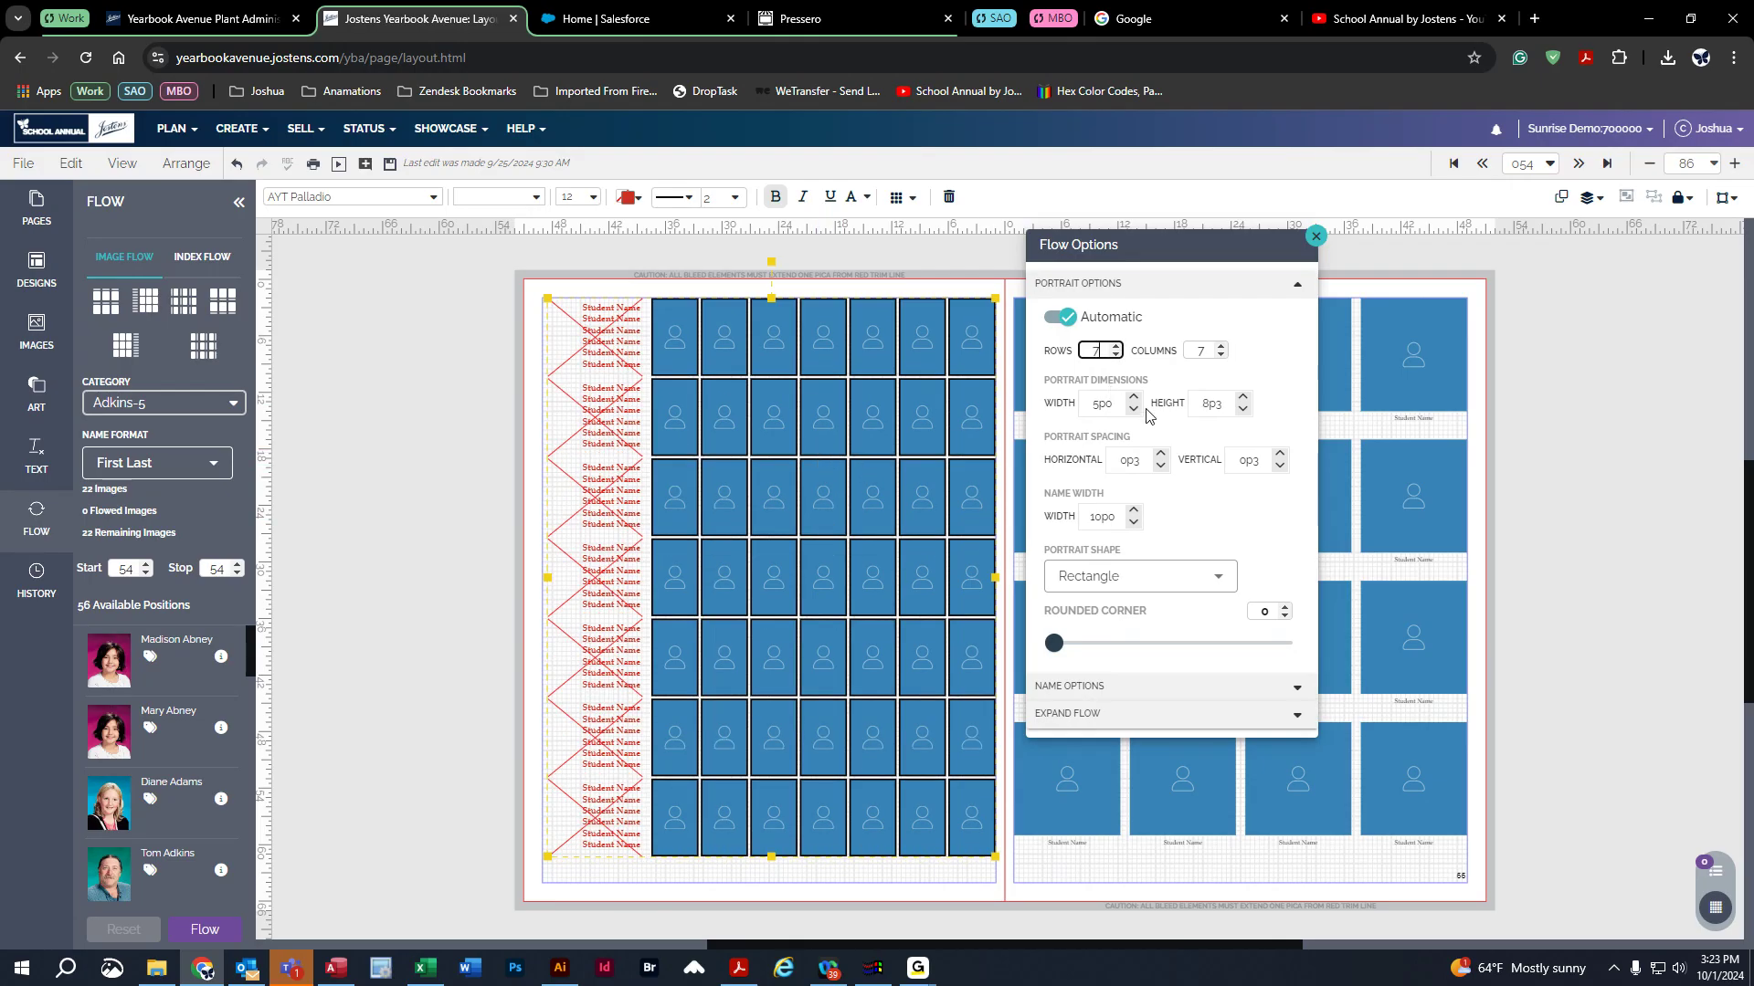
left_click(1134, 410)
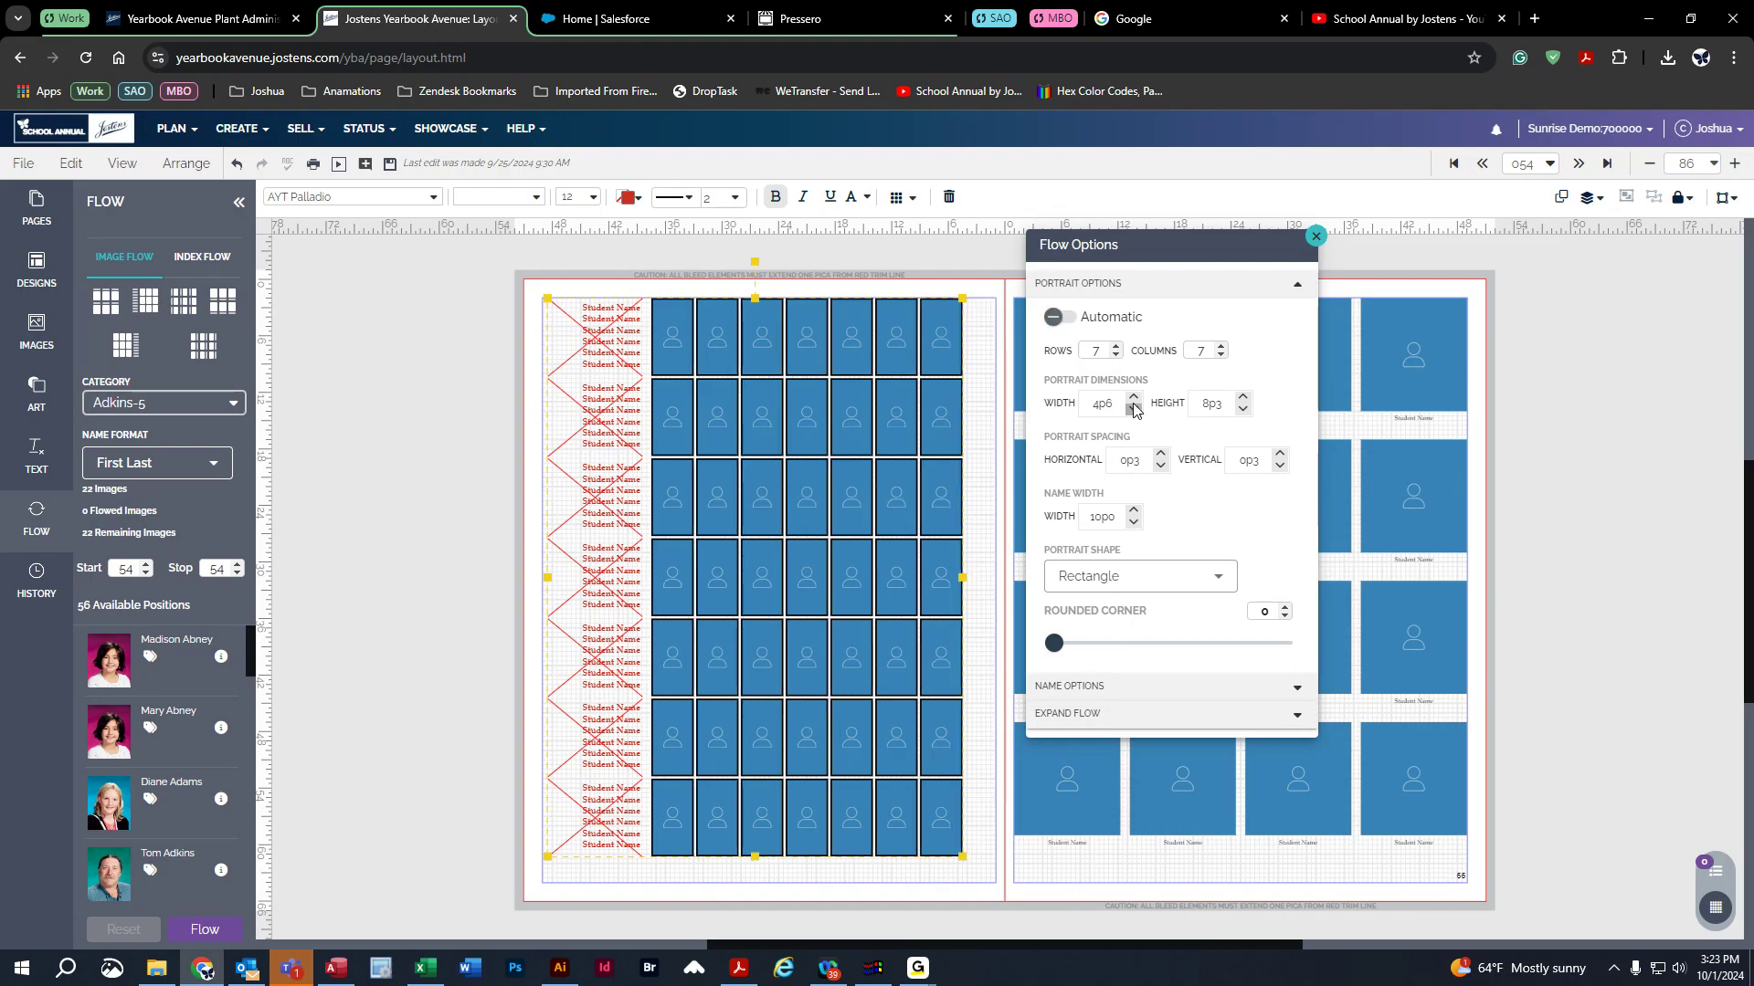
left_click(1133, 397)
left_click(1116, 357)
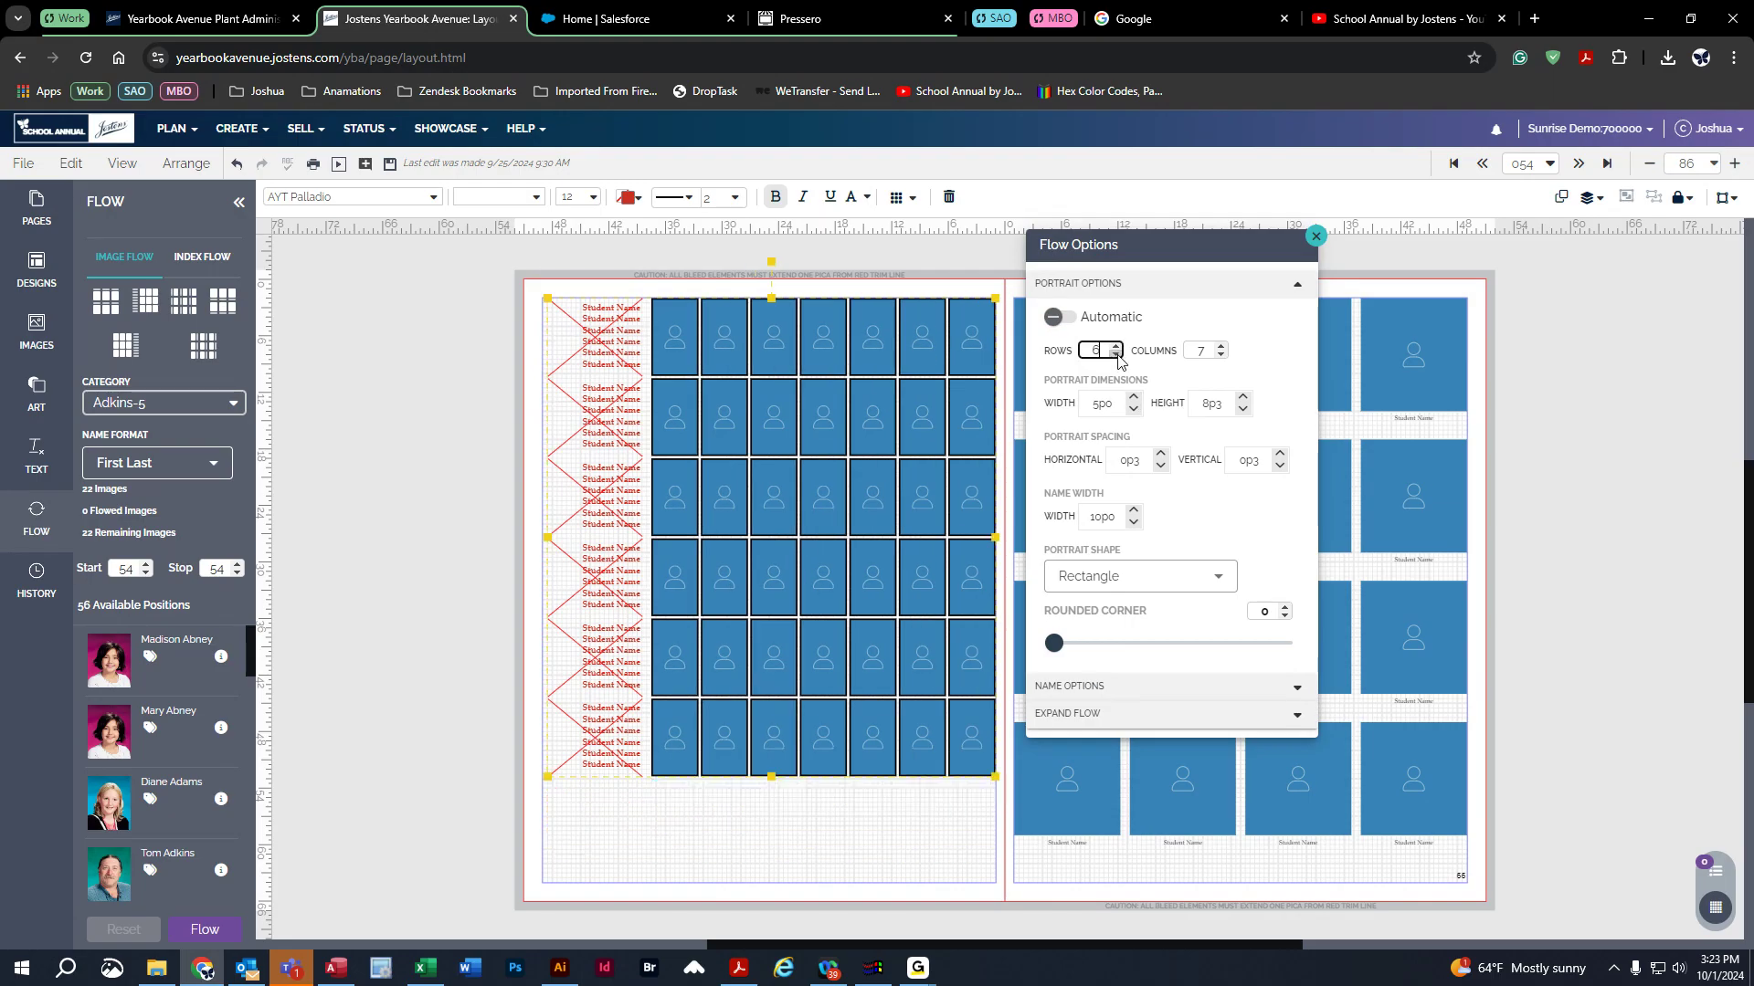
left_click(1116, 356)
- Turn automatic sizing back on for the page 054 flow and vary the row count, ending at 8 rows
left_click(1057, 318)
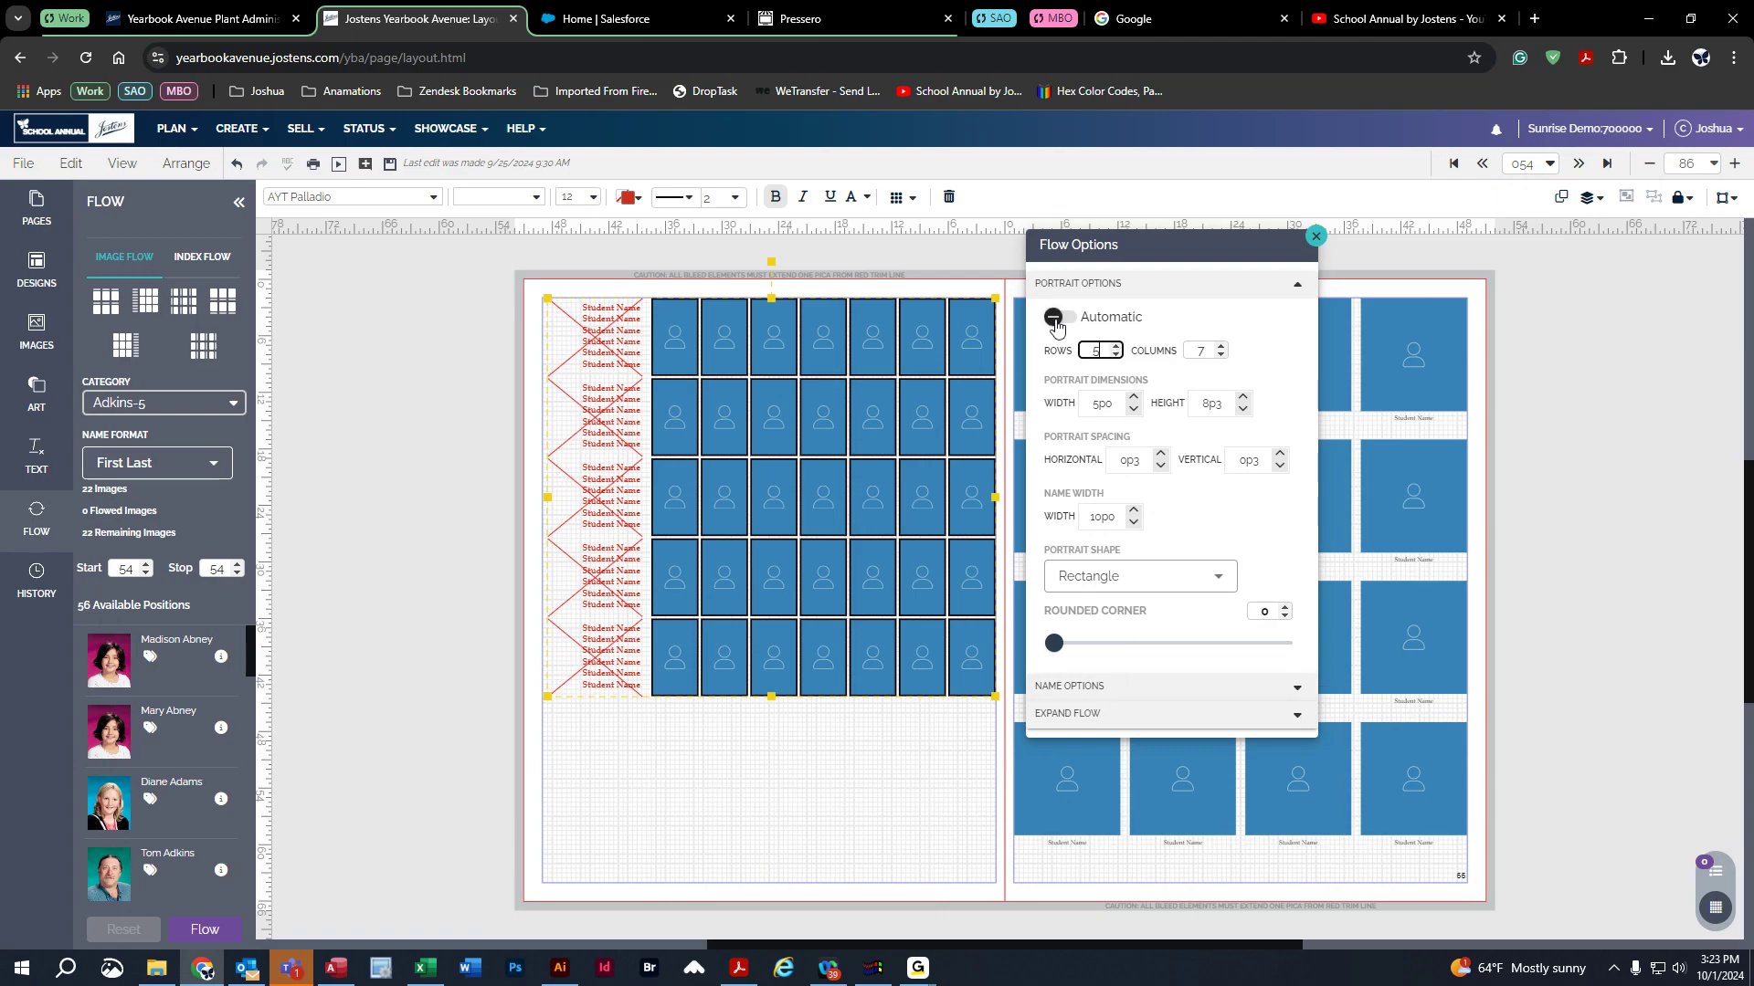
left_click(1116, 357)
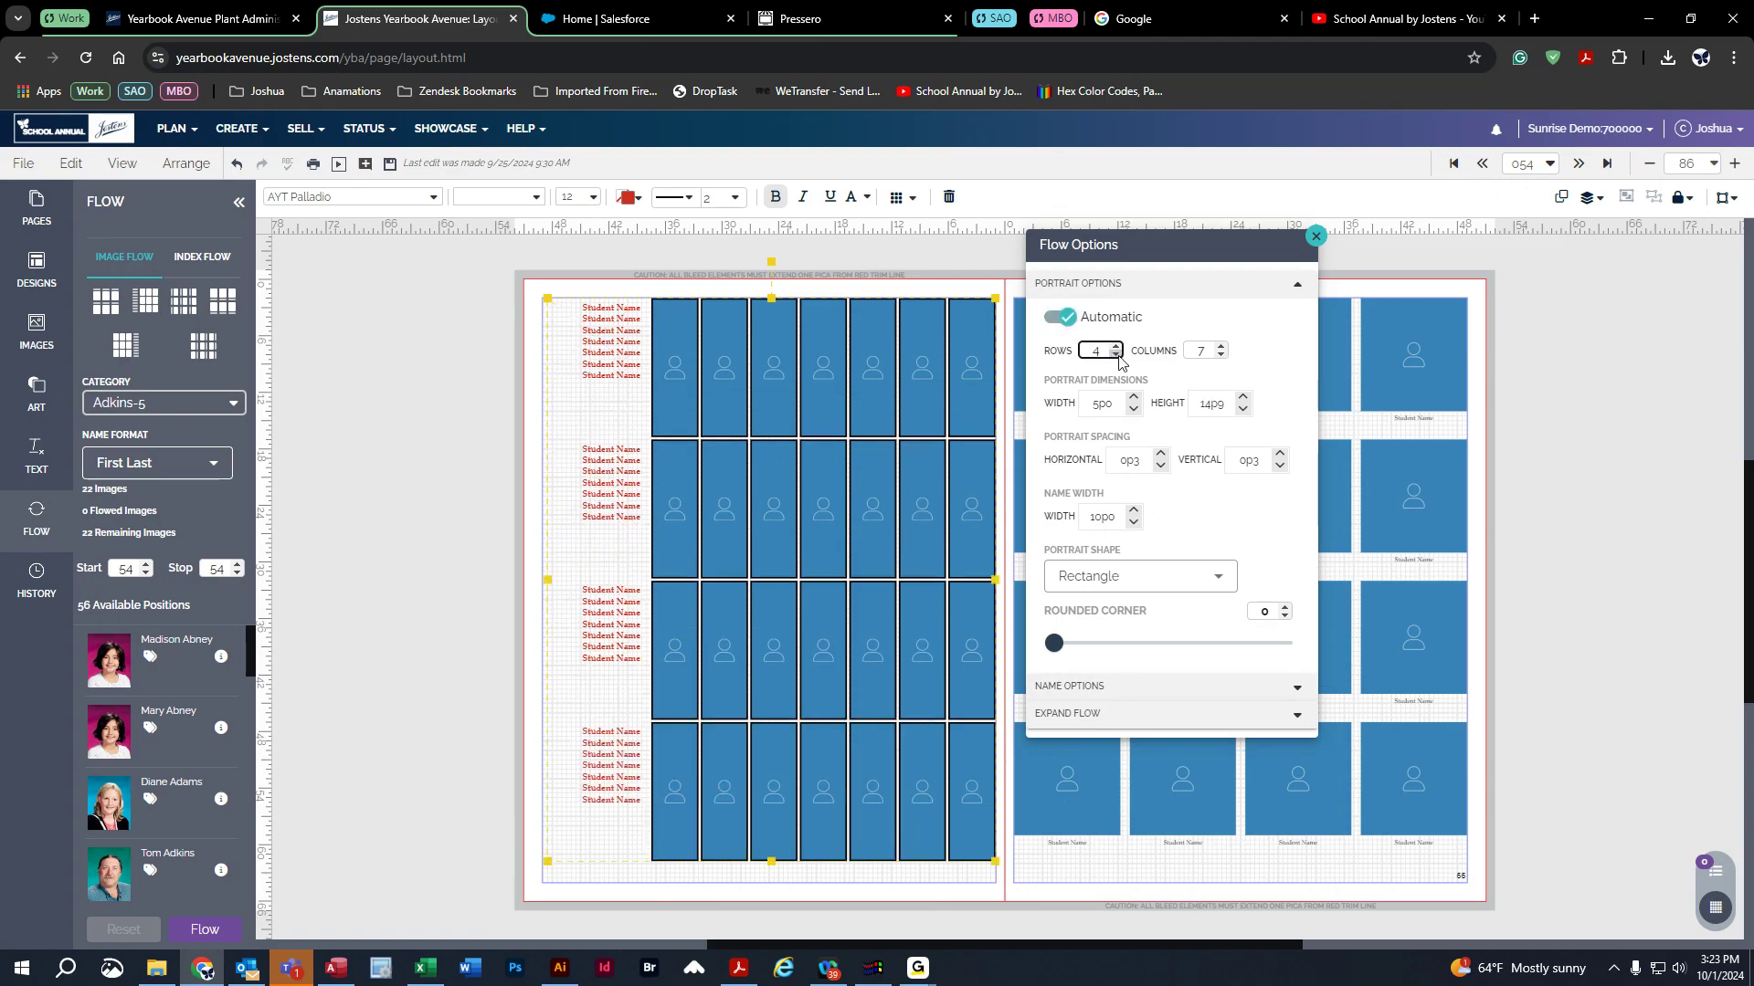
left_click(1116, 357)
left_click(1117, 356)
left_click(1116, 356)
left_click(1116, 346)
left_click(1116, 346)
left_click(1116, 346)
left_click(1116, 346)
left_click(1116, 346)
left_click(1116, 346)
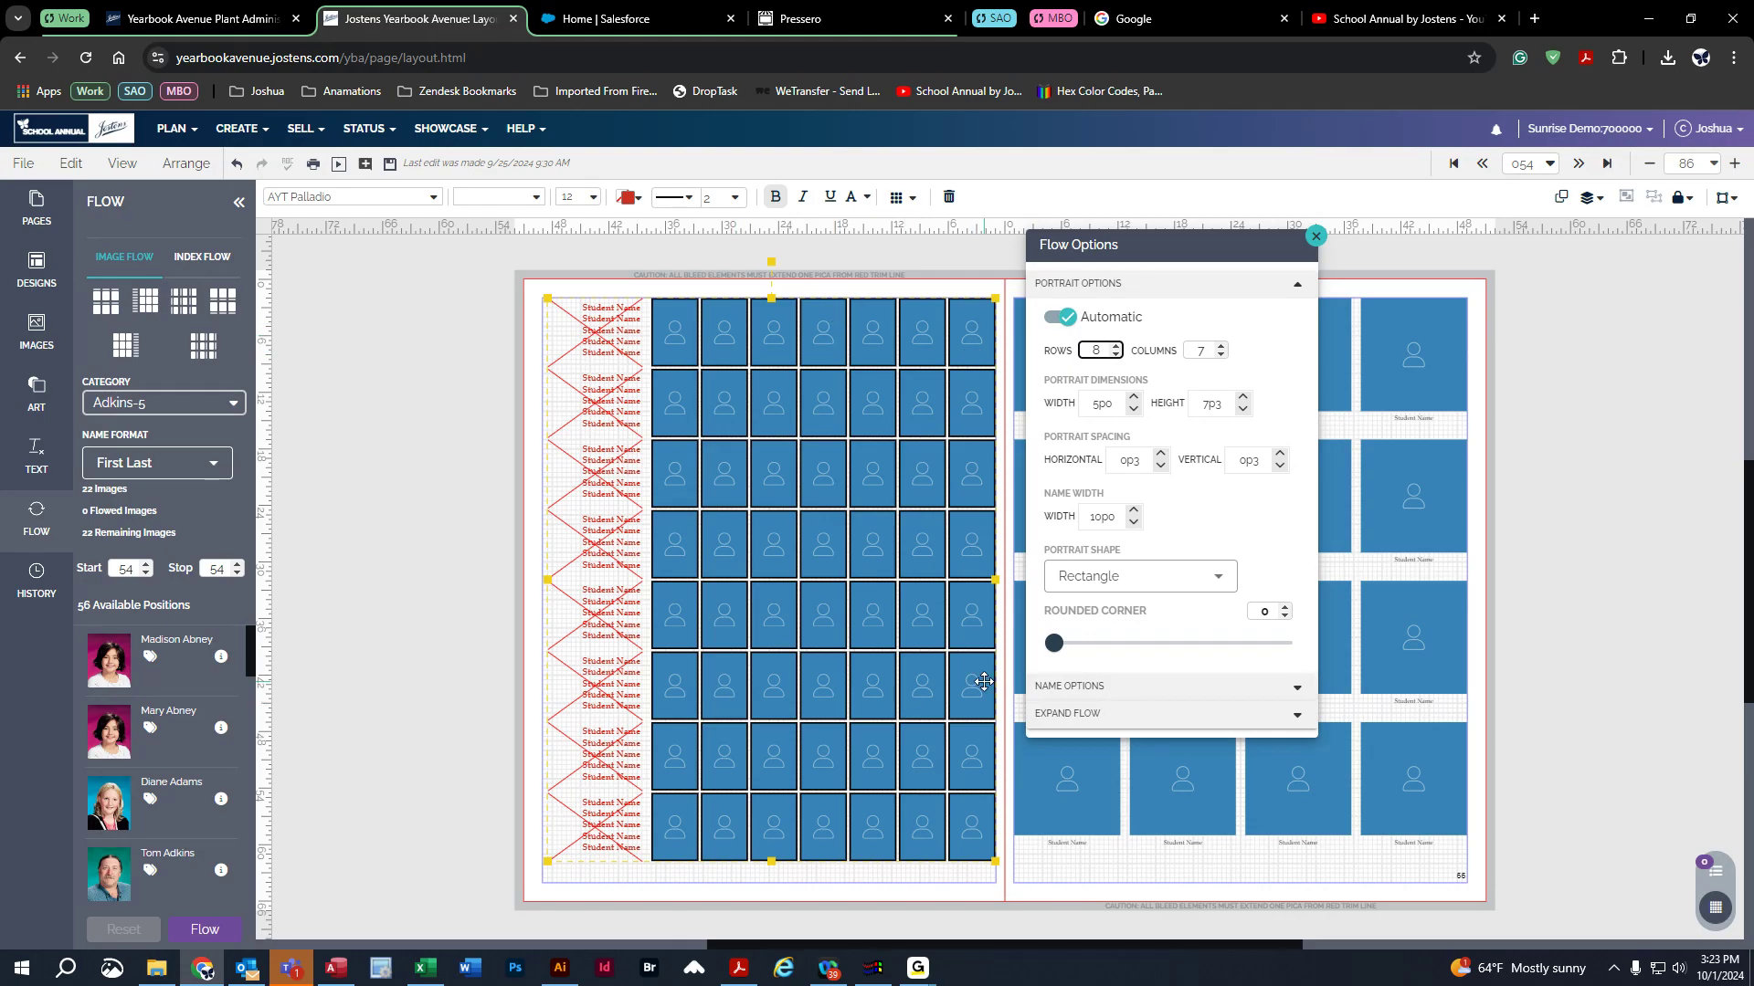
- Turn off automatic sizing, reduce the page 054 flow to 5 rows and move it down to the lower page margin
left_click(1067, 319)
left_click(1115, 354)
left_click(1115, 355)
left_click(1115, 354)
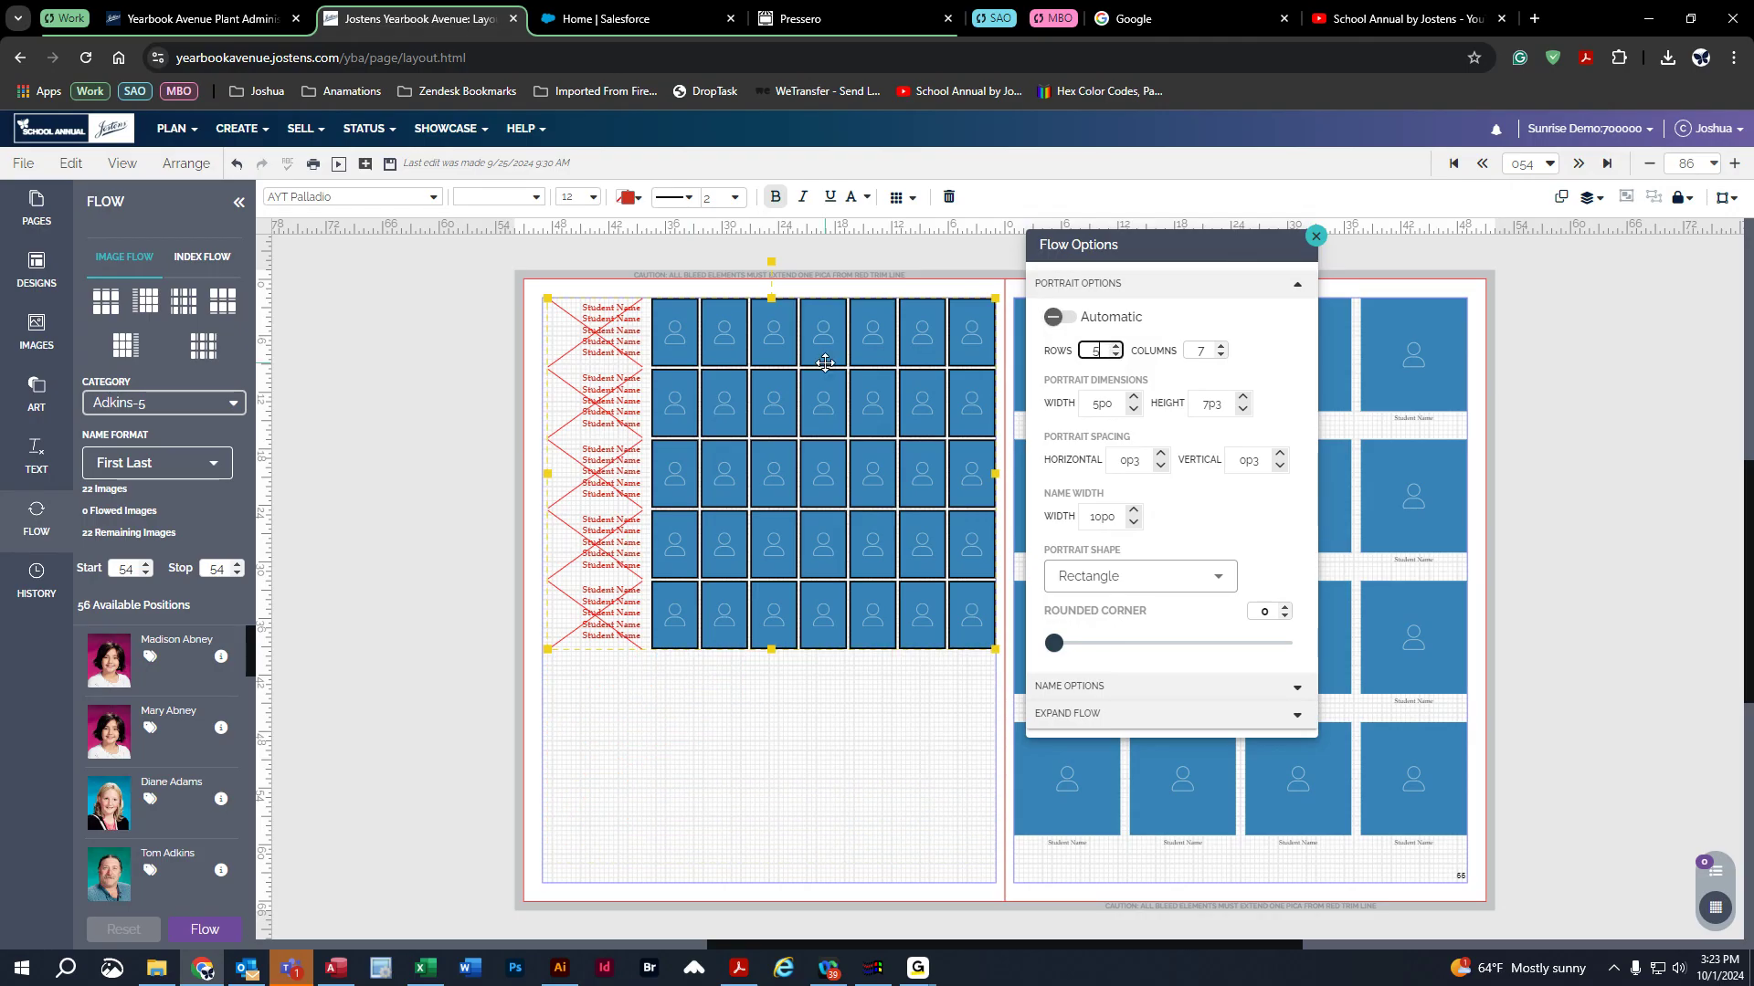
left_click_drag(823, 345, 822, 579)
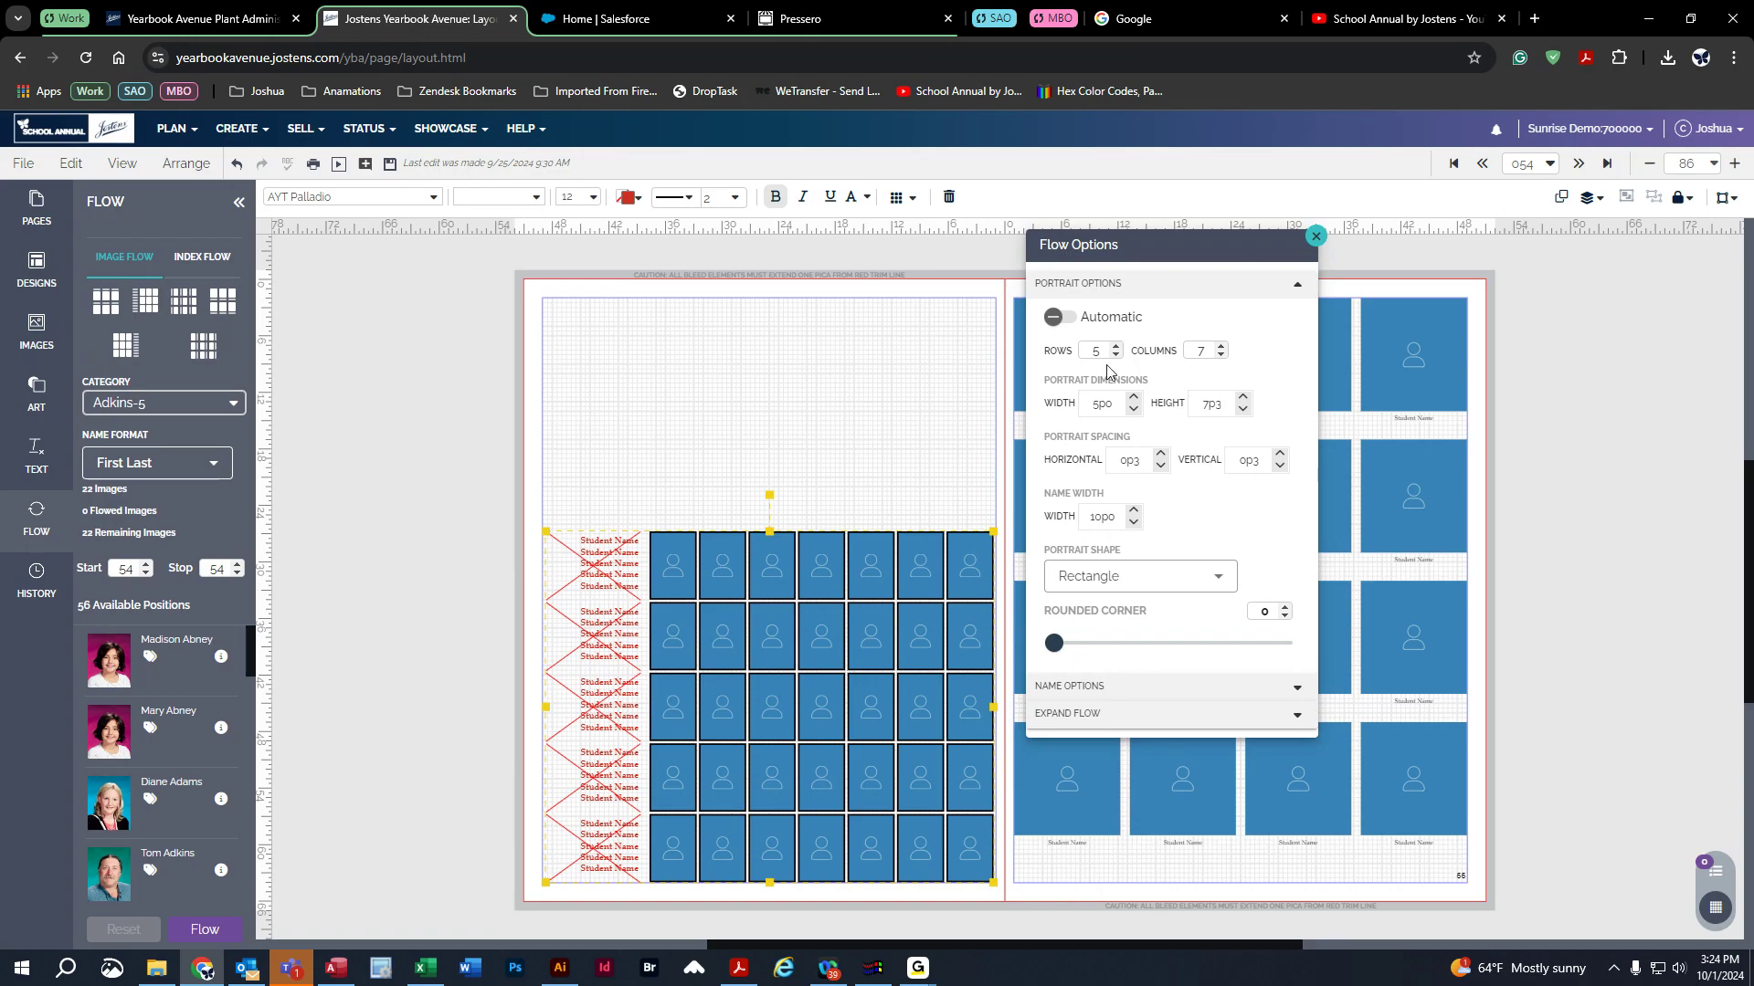
- Set the page 054 flow to 5 columns with portraits 6p0 wide and 7p9 high
left_click(1221, 356)
left_click(1221, 356)
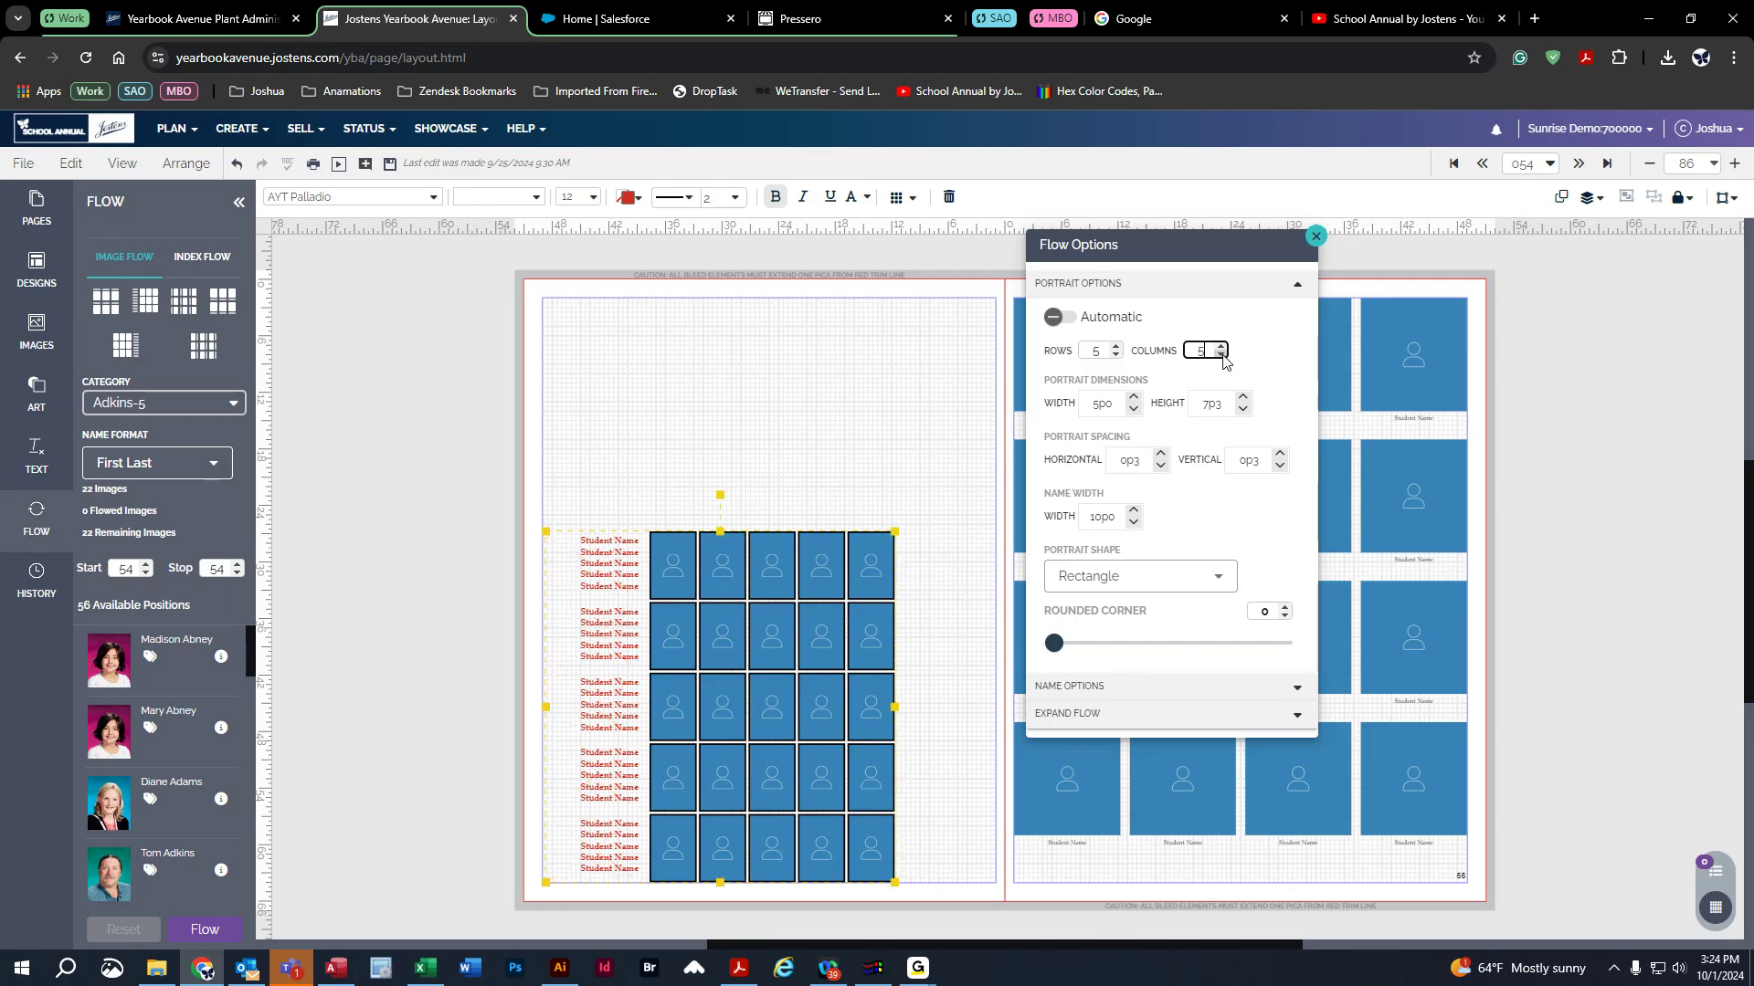
left_click(1132, 399)
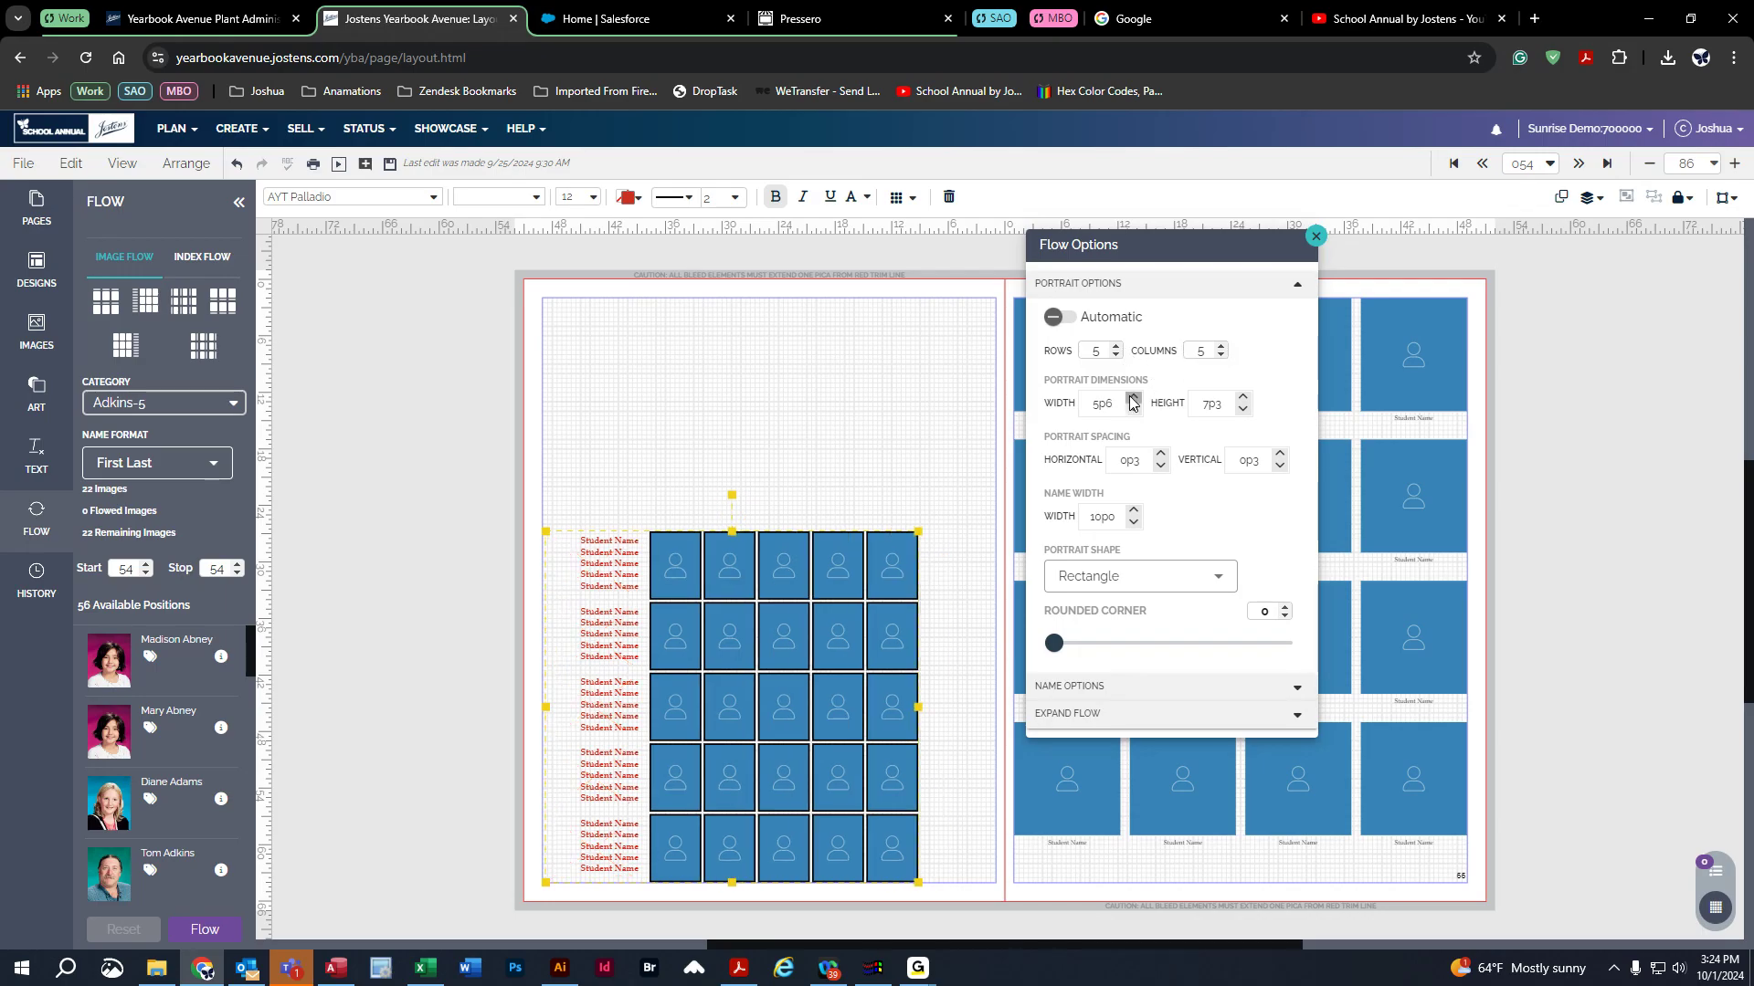
left_click(1132, 399)
left_click(1242, 400)
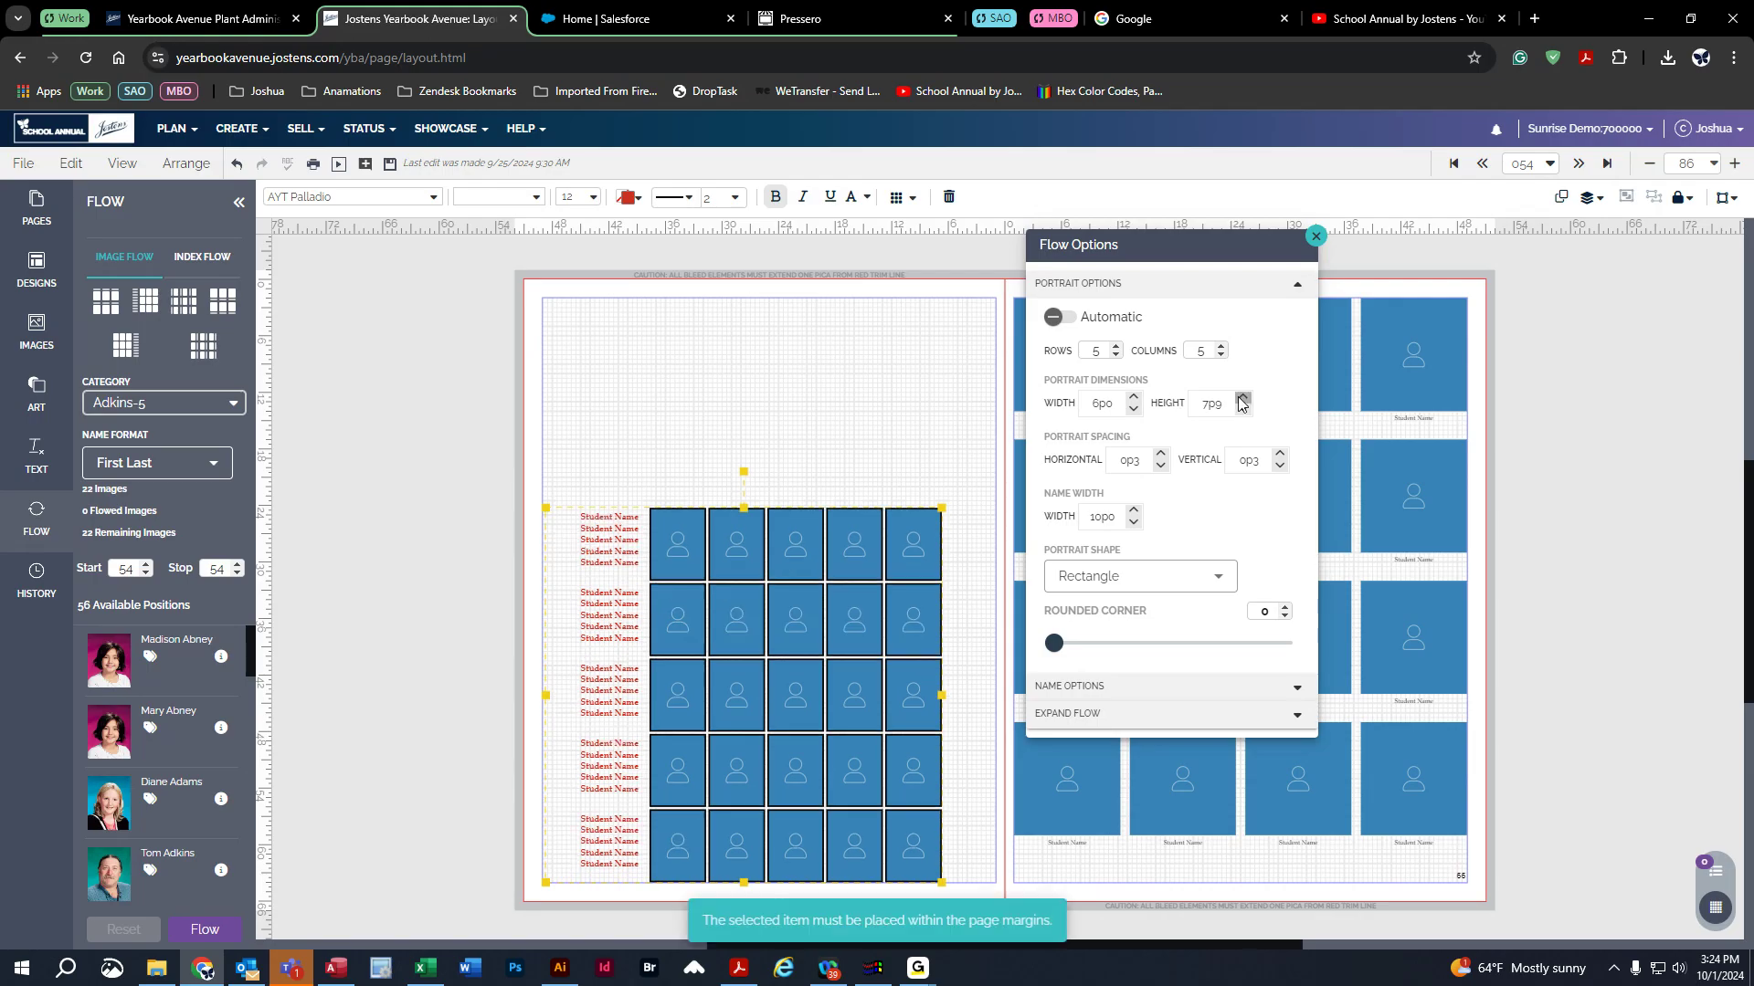
- Narrow the page 054 portraits to 5p6 and set the flow to 6 columns
left_click(1221, 346)
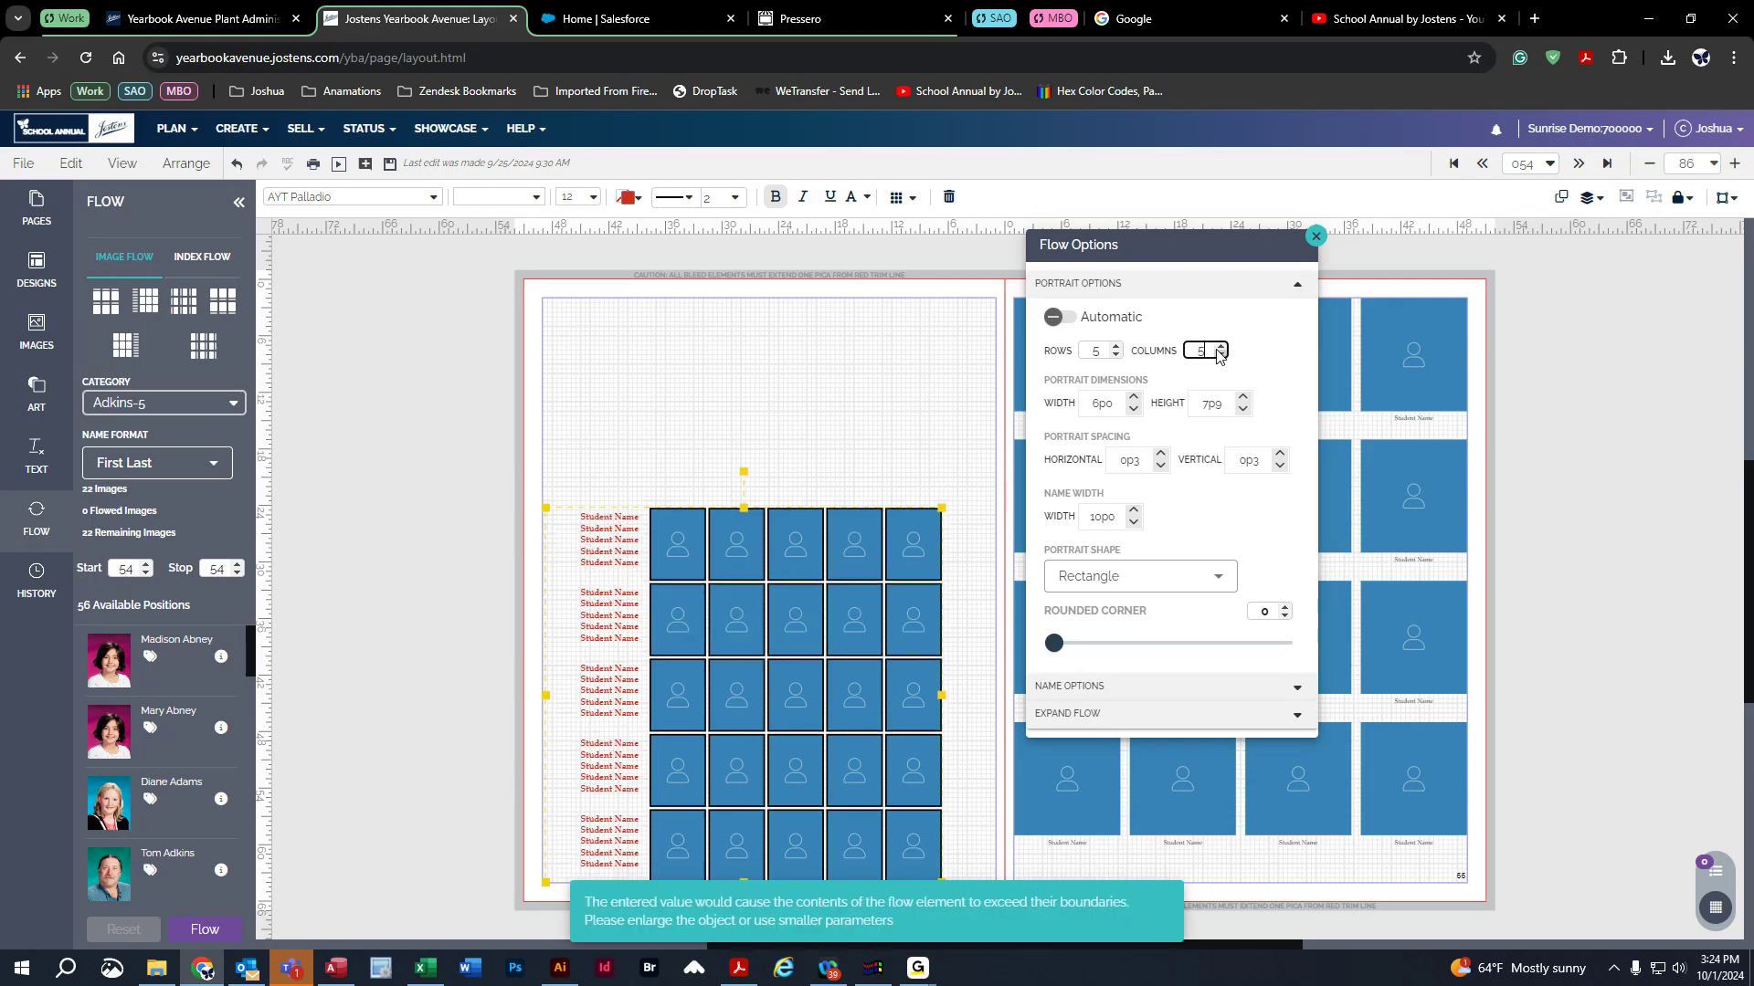
left_click(1133, 408)
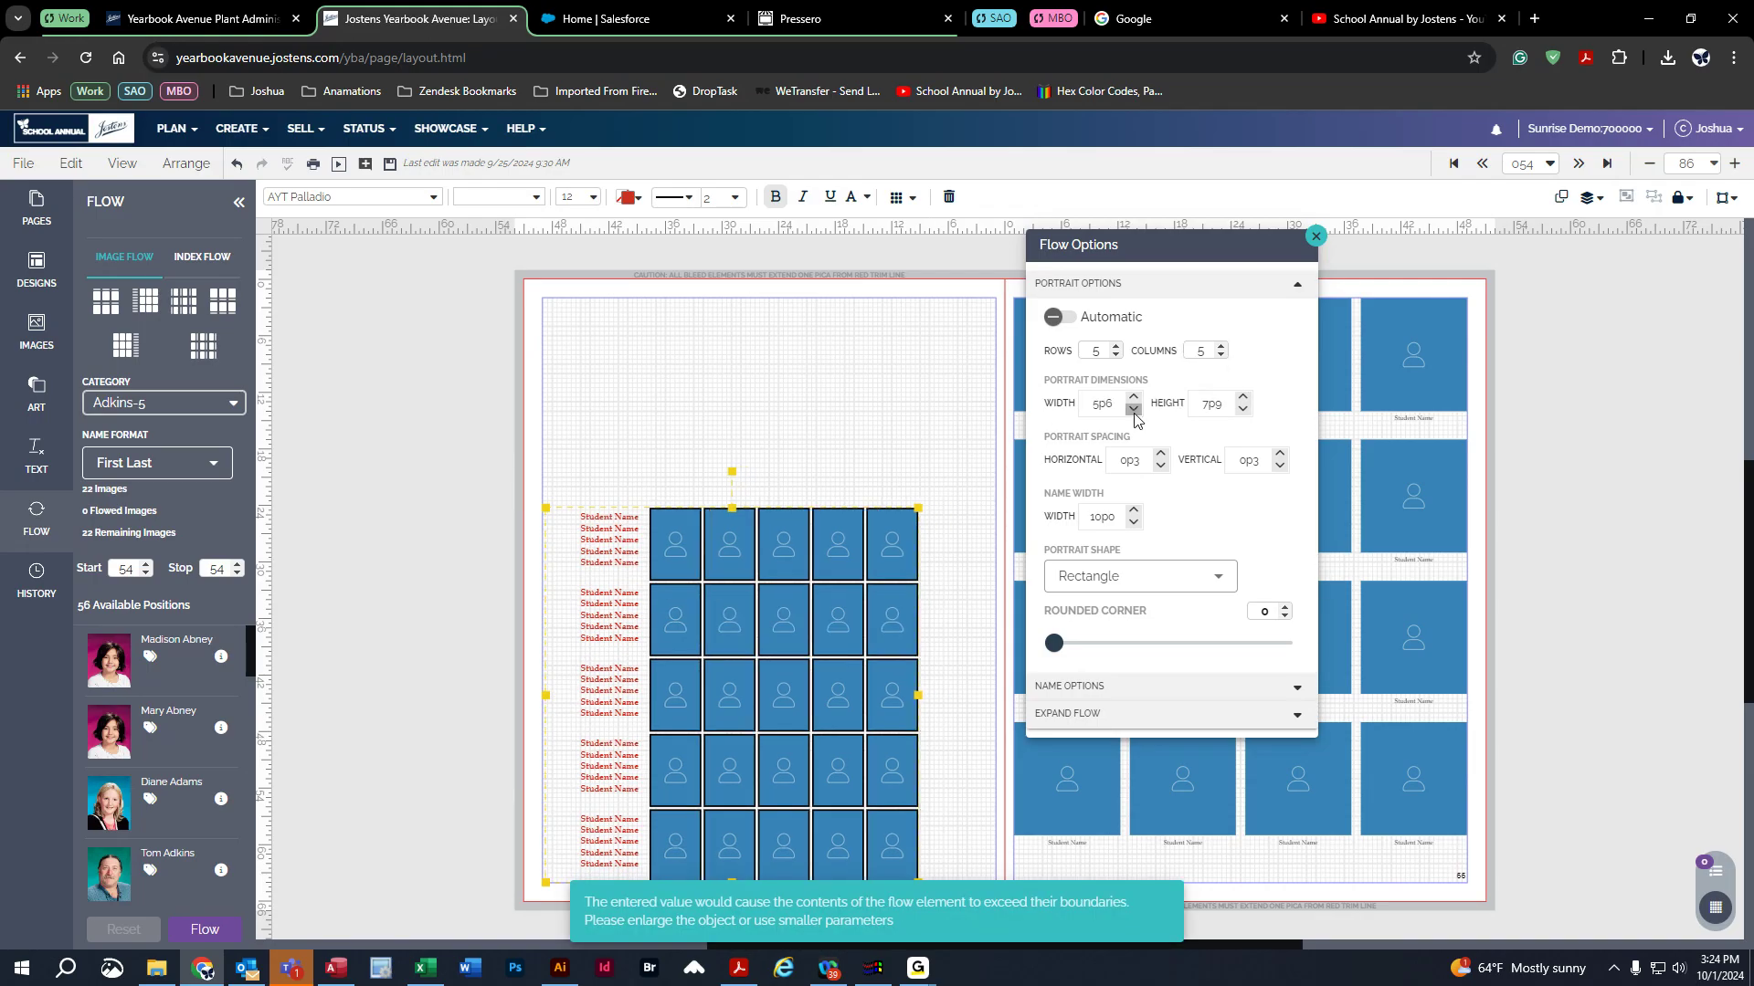
left_click(1220, 347)
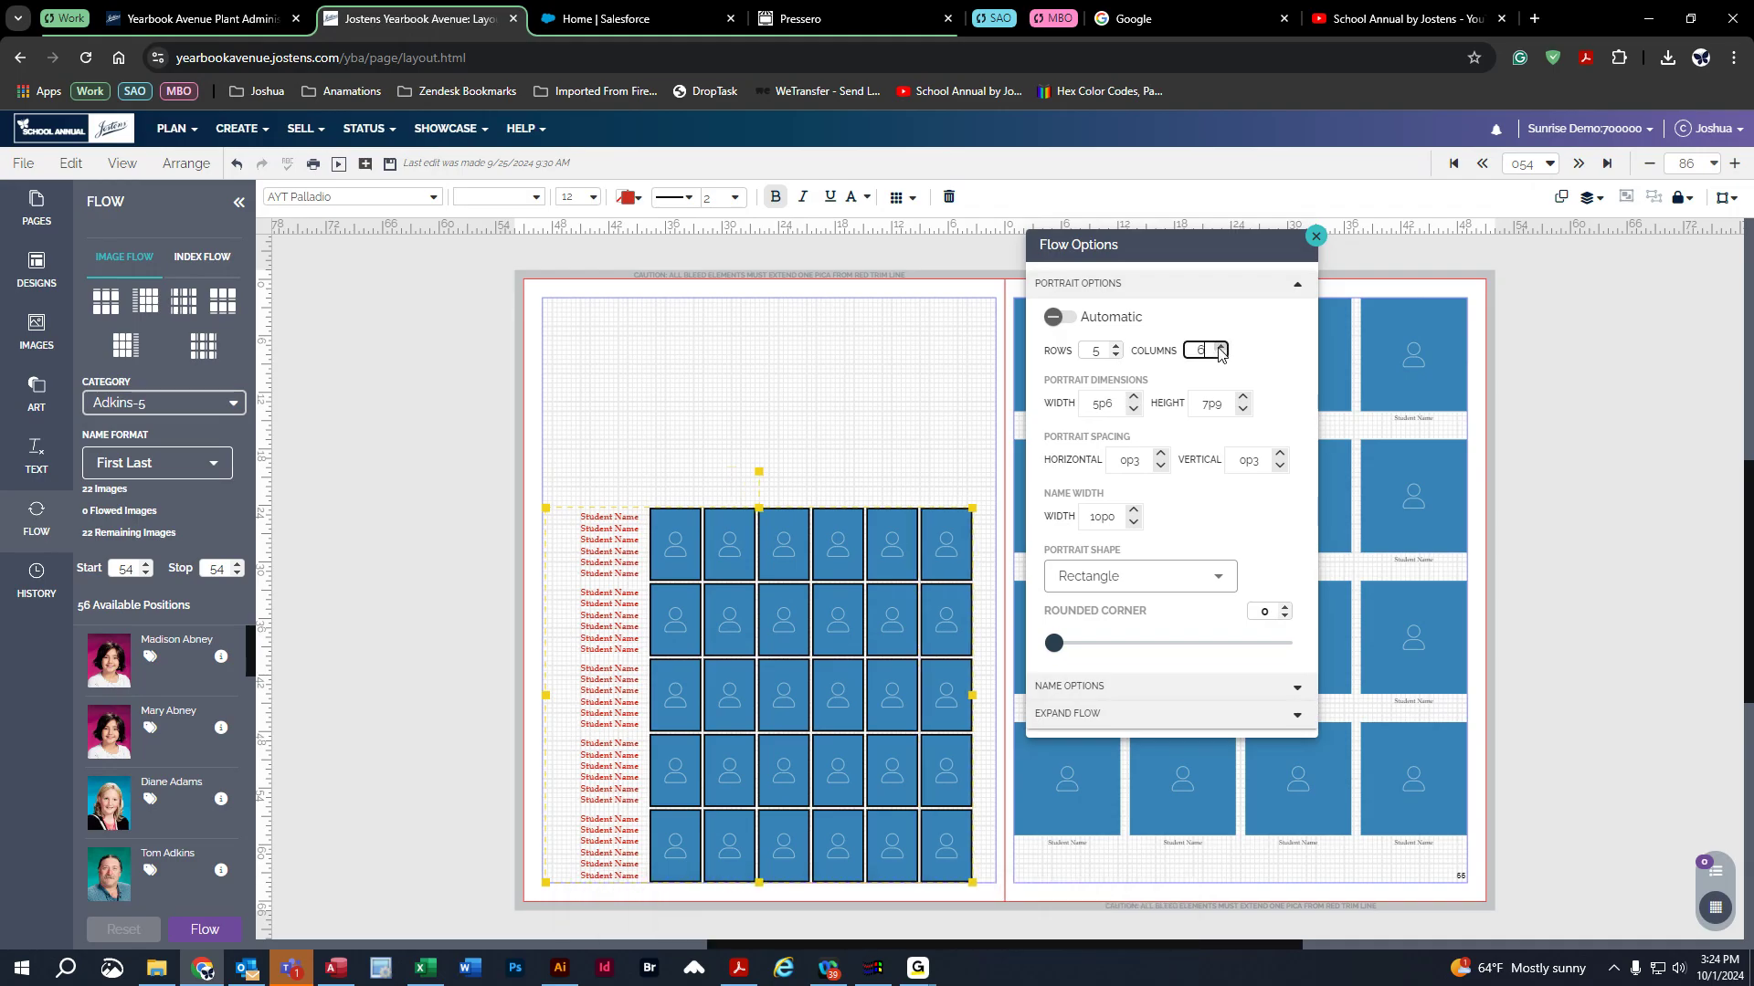
- Reduce the page 054 flow to 4 rows and move it down near the lower page margin
left_click(1115, 356)
left_click_drag(928, 625, 923, 680)
left_click_drag(924, 689, 923, 692)
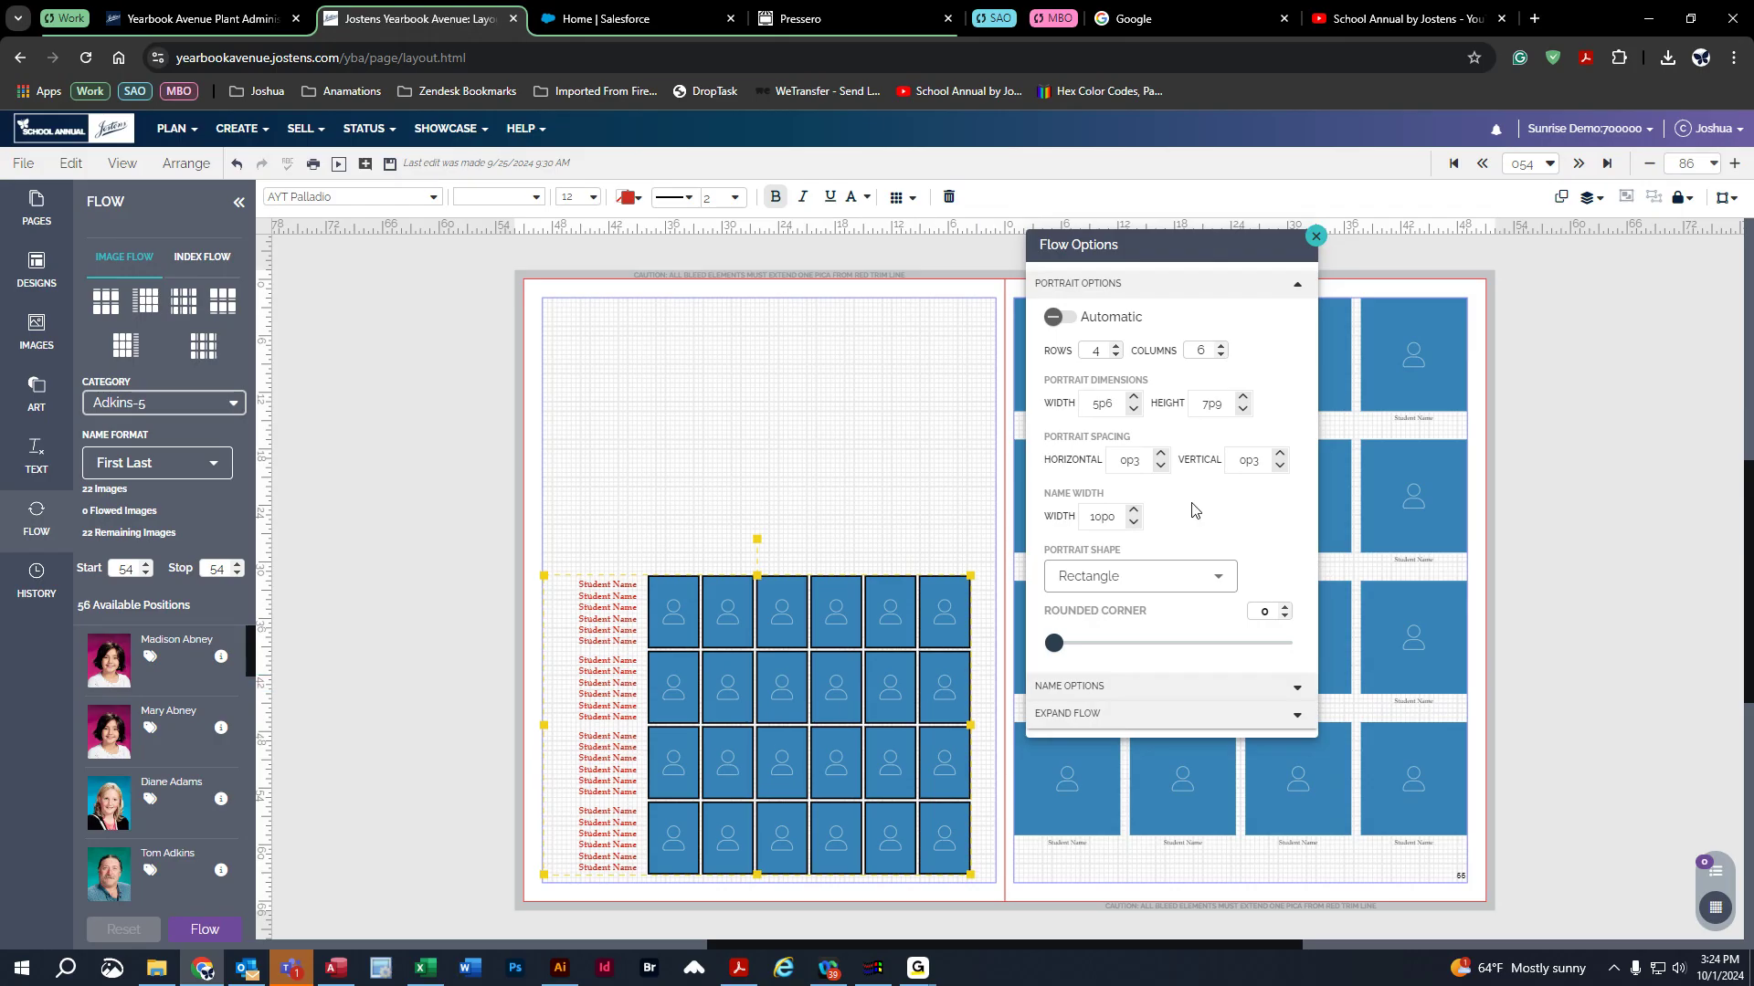
- Set the portrait width in the page 054 flow to 5p9
left_click(1133, 397)
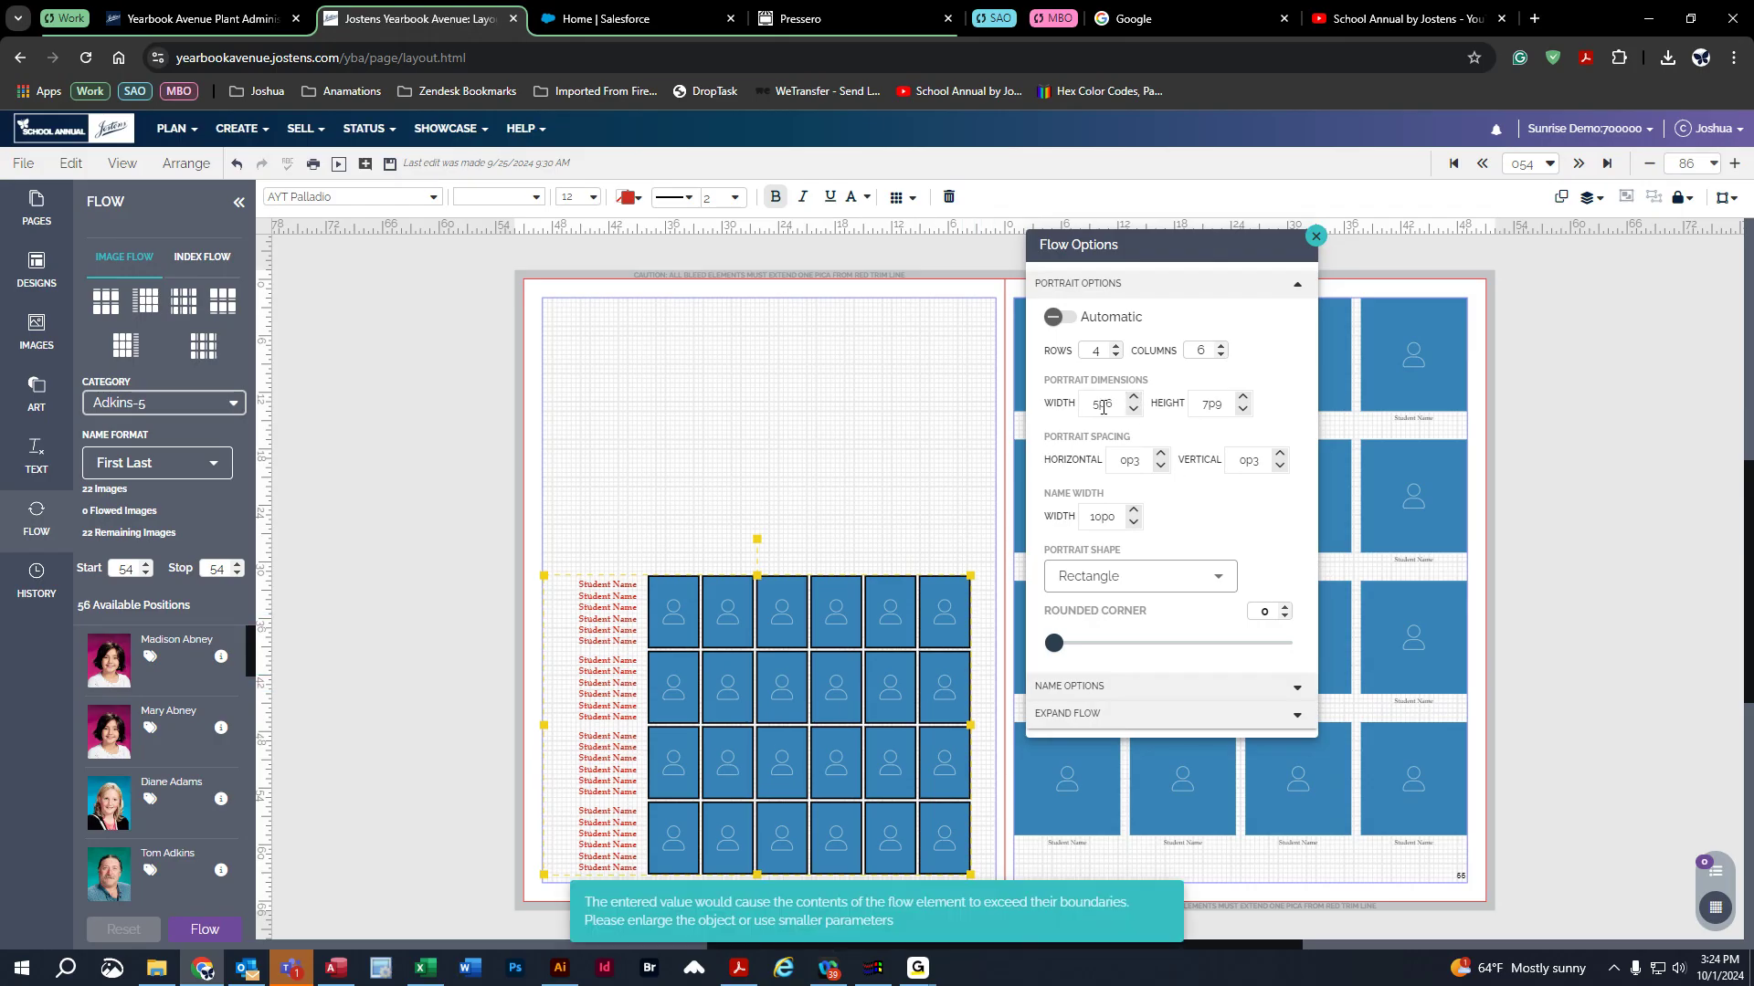
left_click(1132, 408)
left_click(1133, 400)
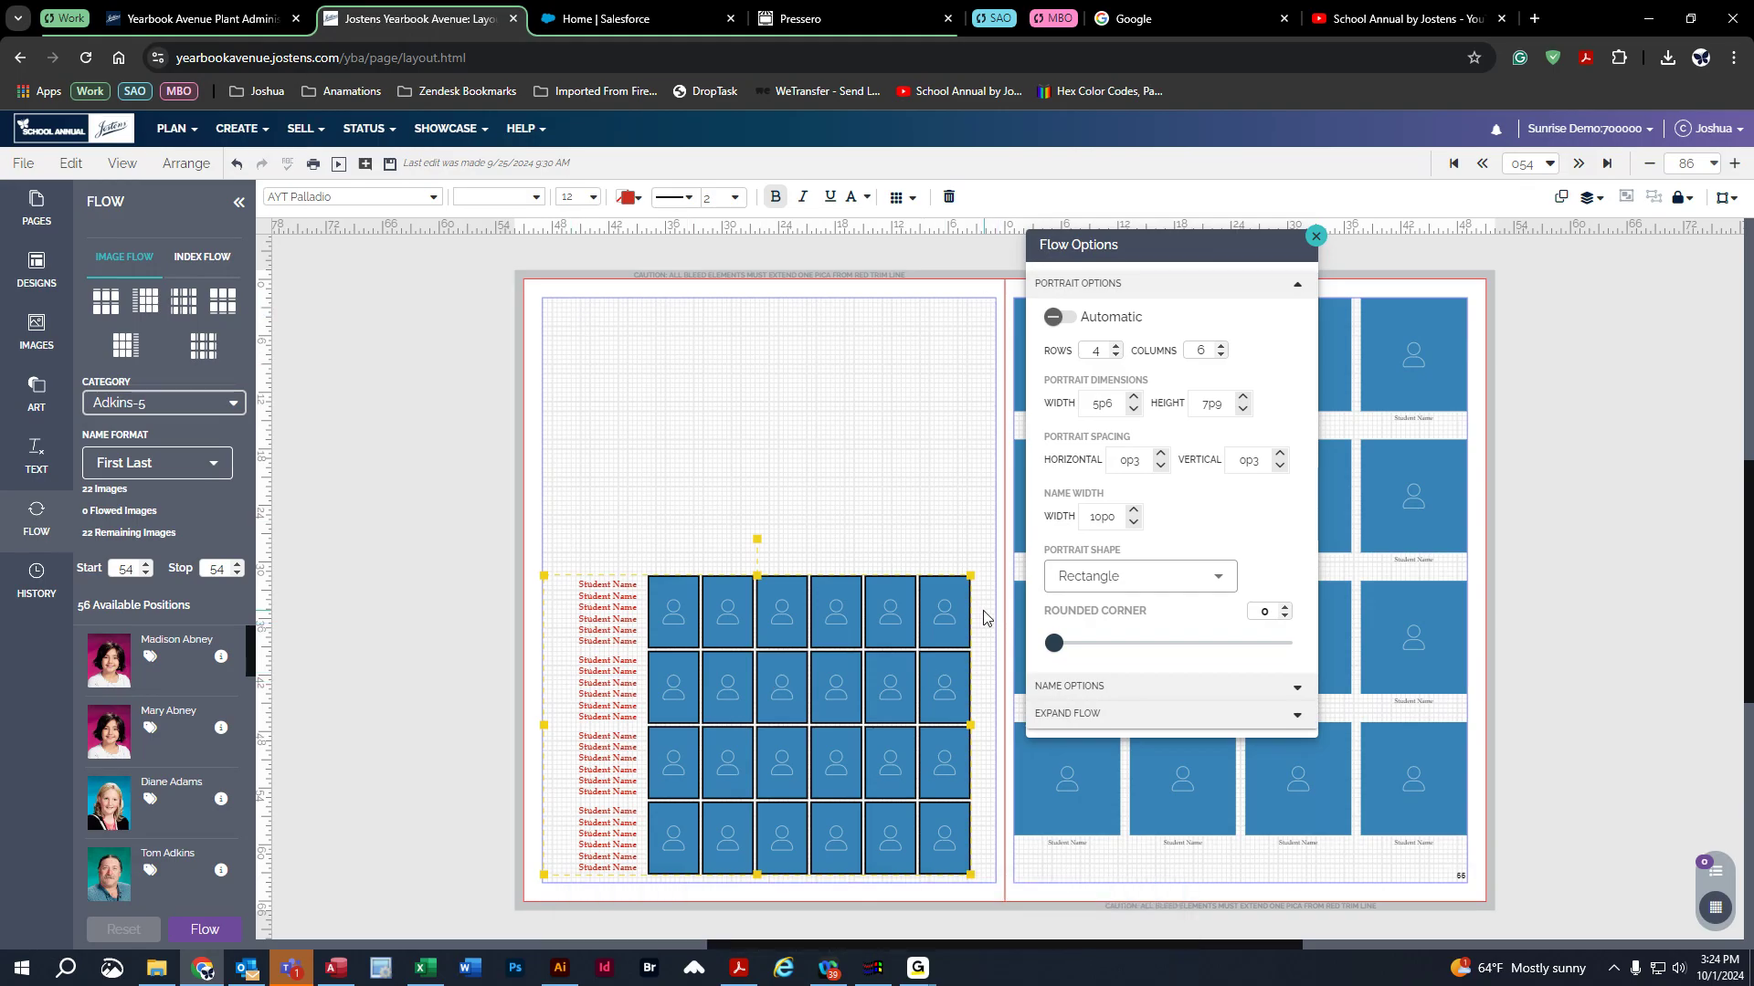
left_click(1107, 403)
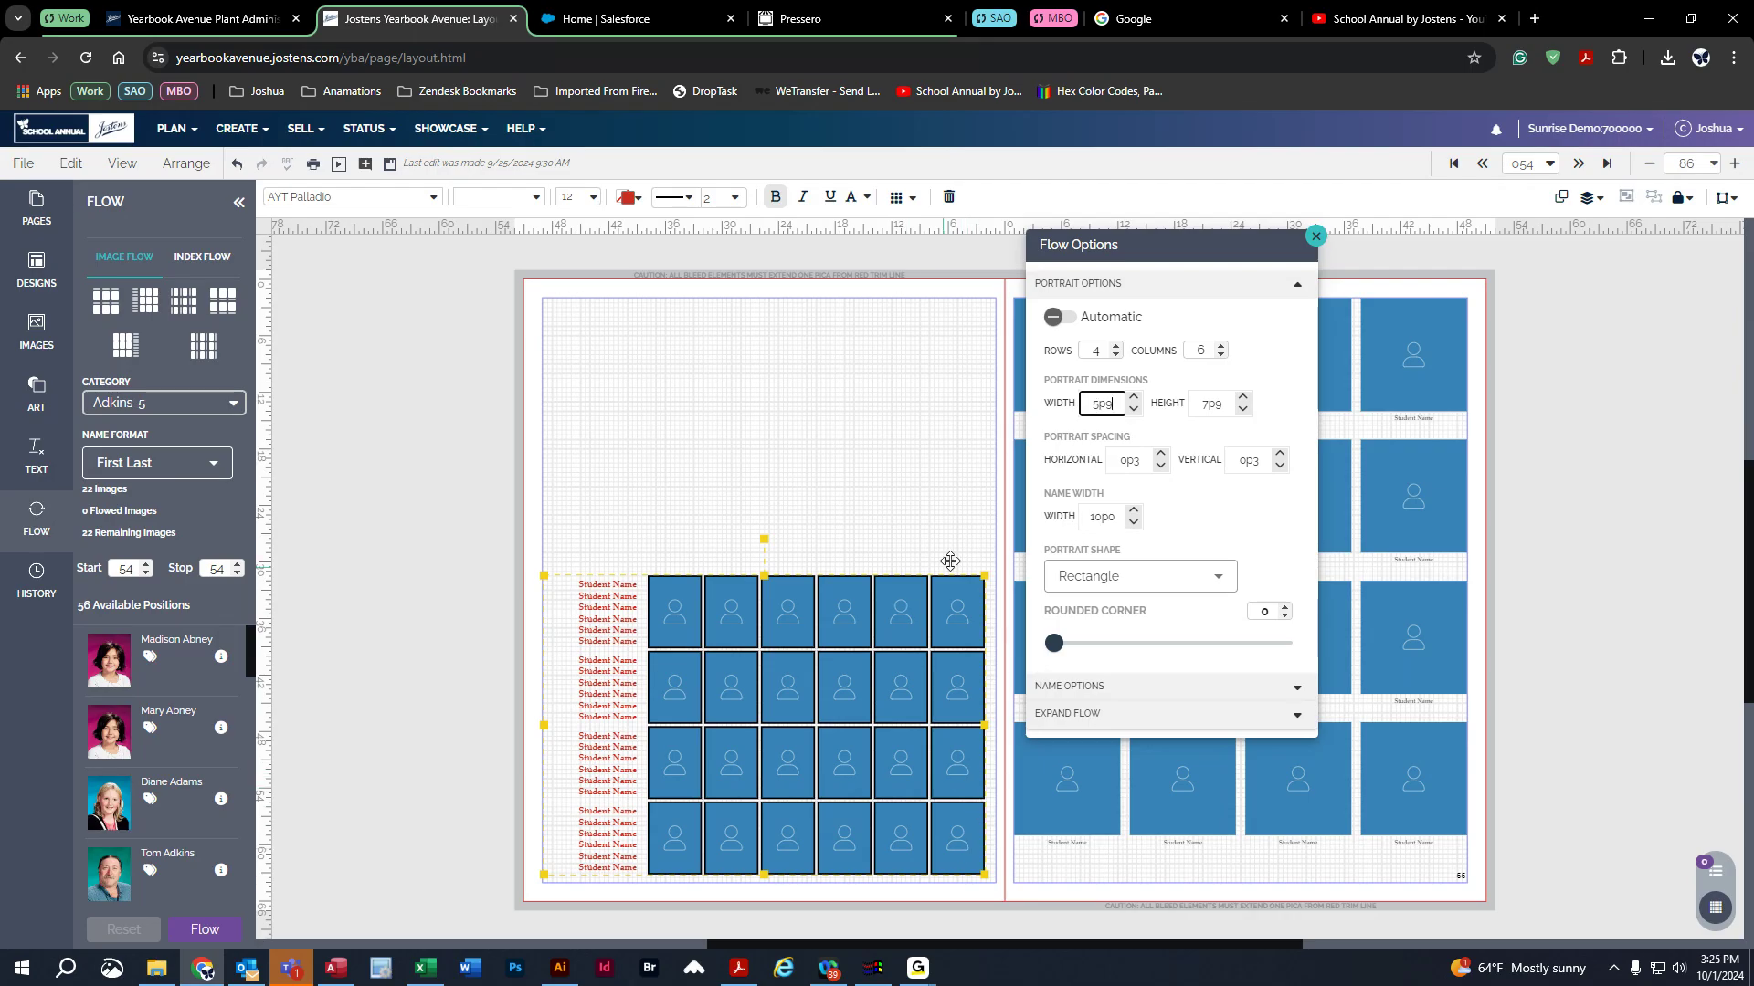
left_click(1196, 449)
- Try a wider horizontal spacing and raise the vertical spacing between the page 054 portrait rows beyond 4p1
left_click(1160, 455)
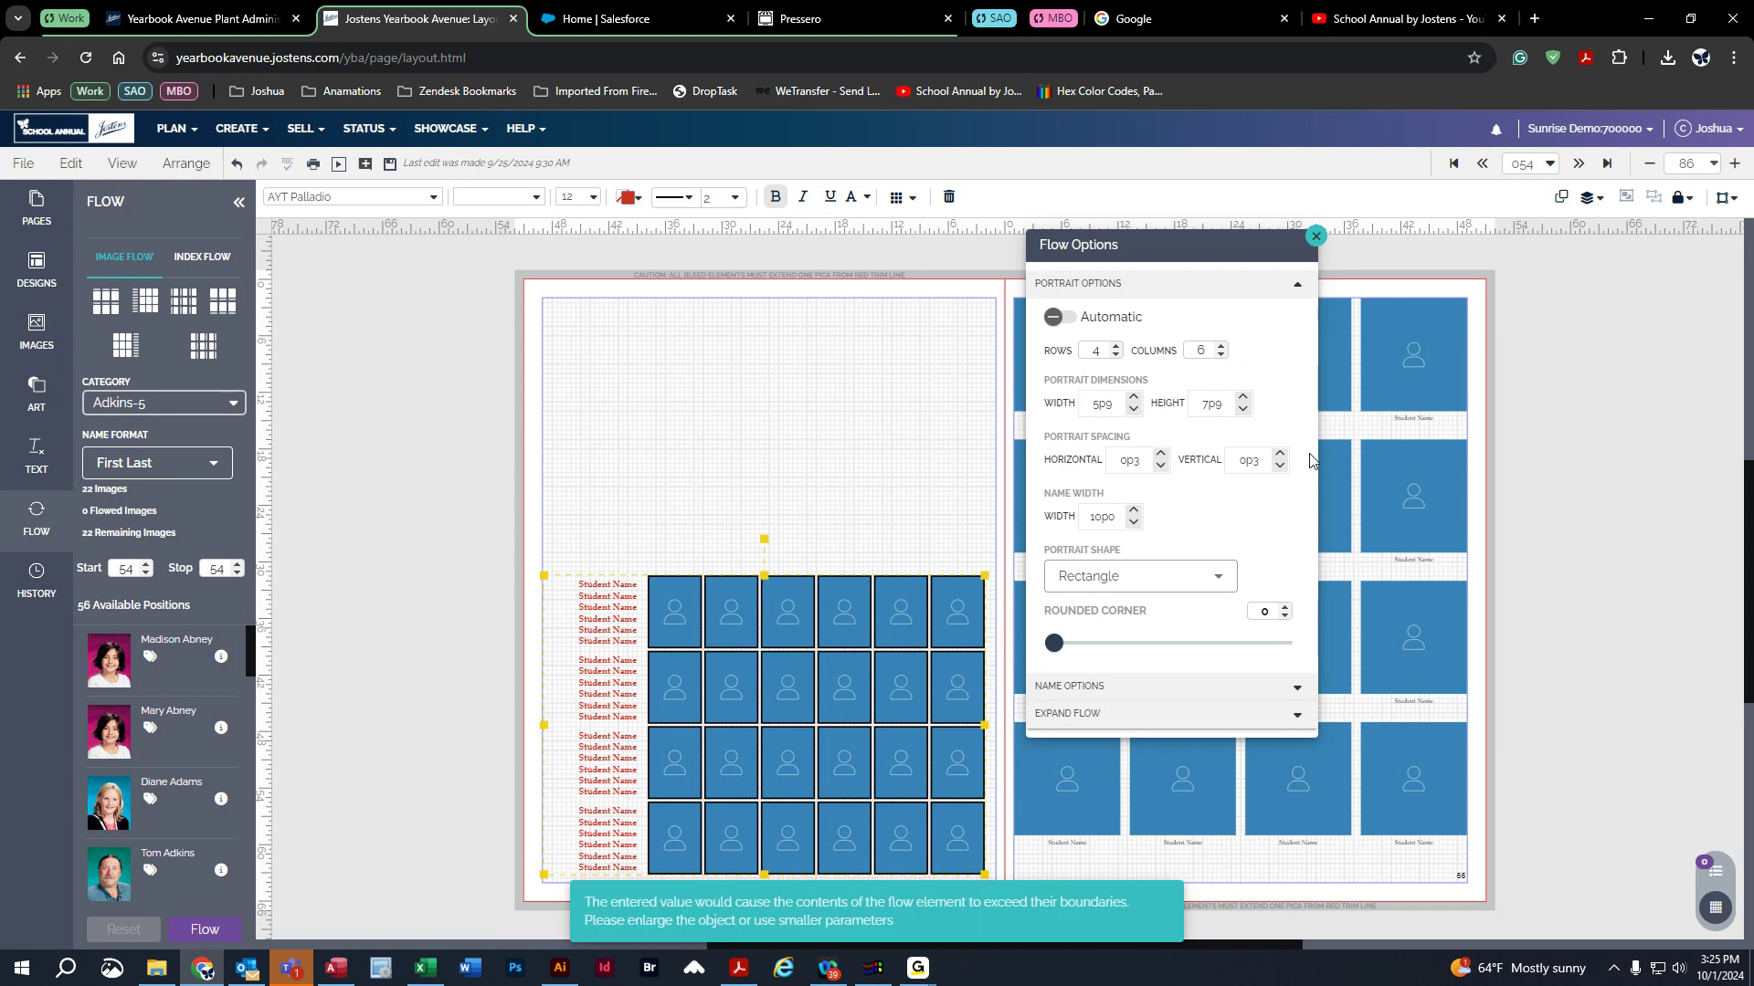
left_click(1279, 465)
left_click(1279, 465)
left_click(1280, 454)
left_click(1279, 454)
left_click(1279, 454)
left_click(1280, 454)
left_click(1280, 454)
left_click(1280, 454)
left_click(1279, 454)
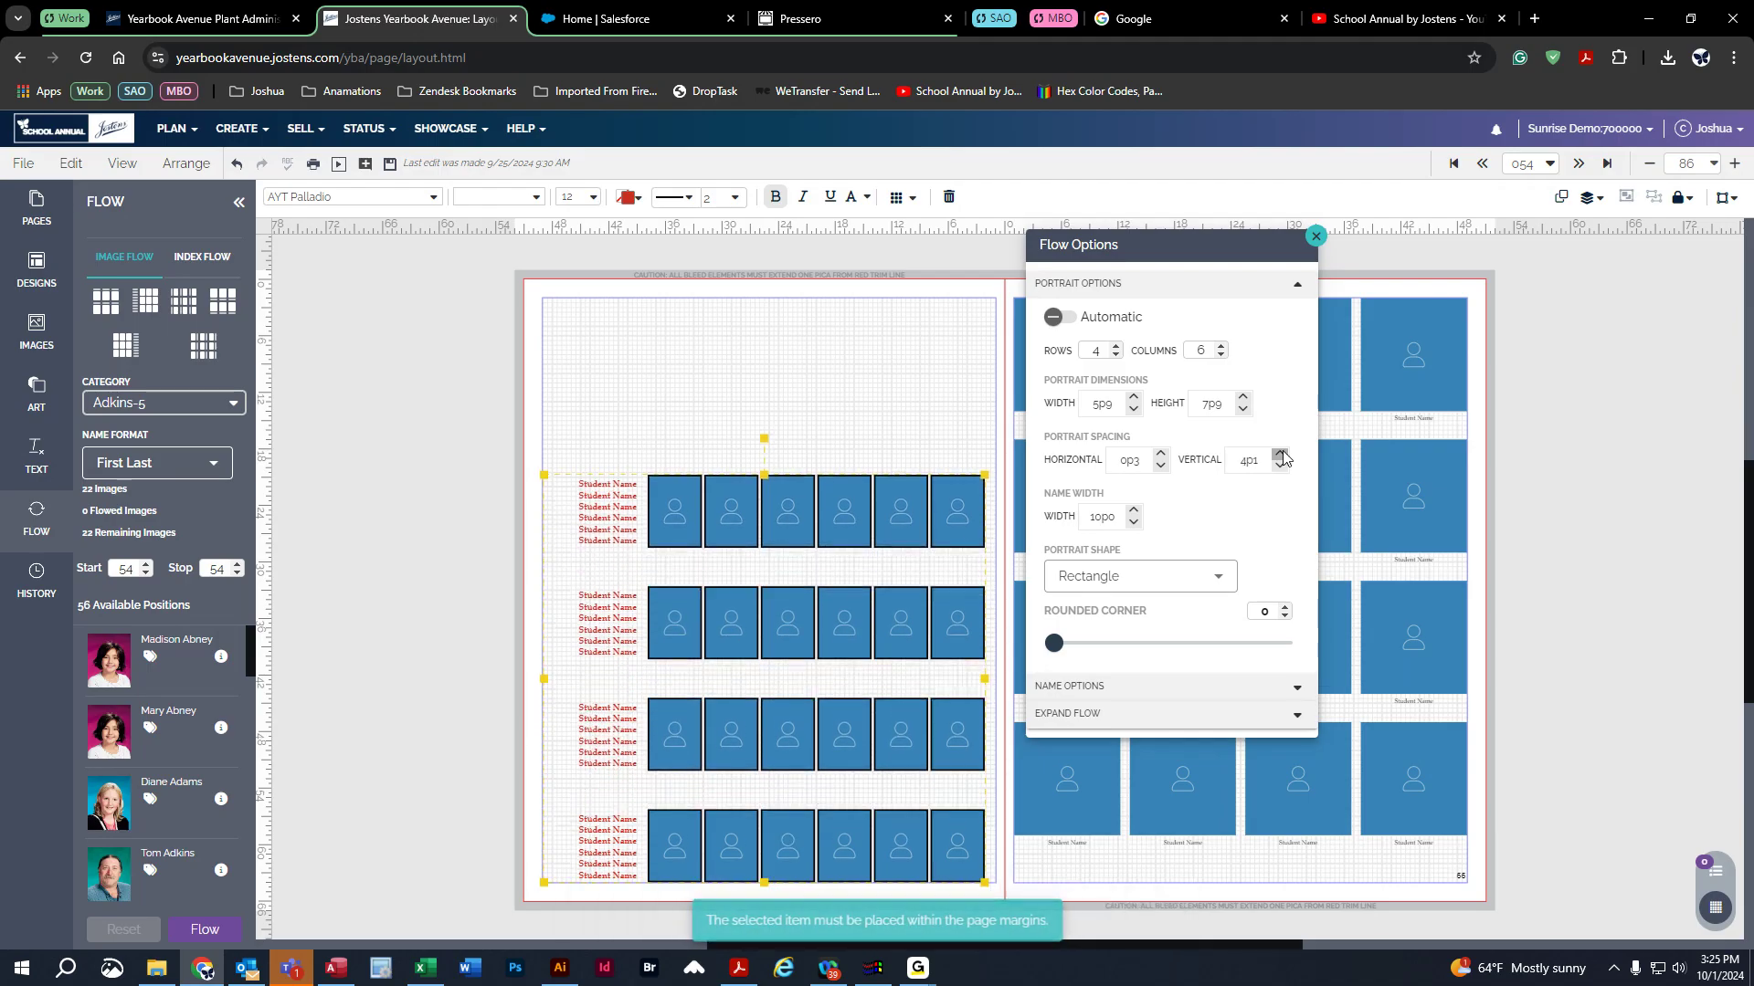
left_click(1280, 454)
left_click(1279, 454)
- Set the vertical portrait spacing to 0p7 and move the page 054 flow down to the lower page margin
left_click(1280, 466)
left_click(1280, 465)
left_click(1279, 466)
left_click(1280, 466)
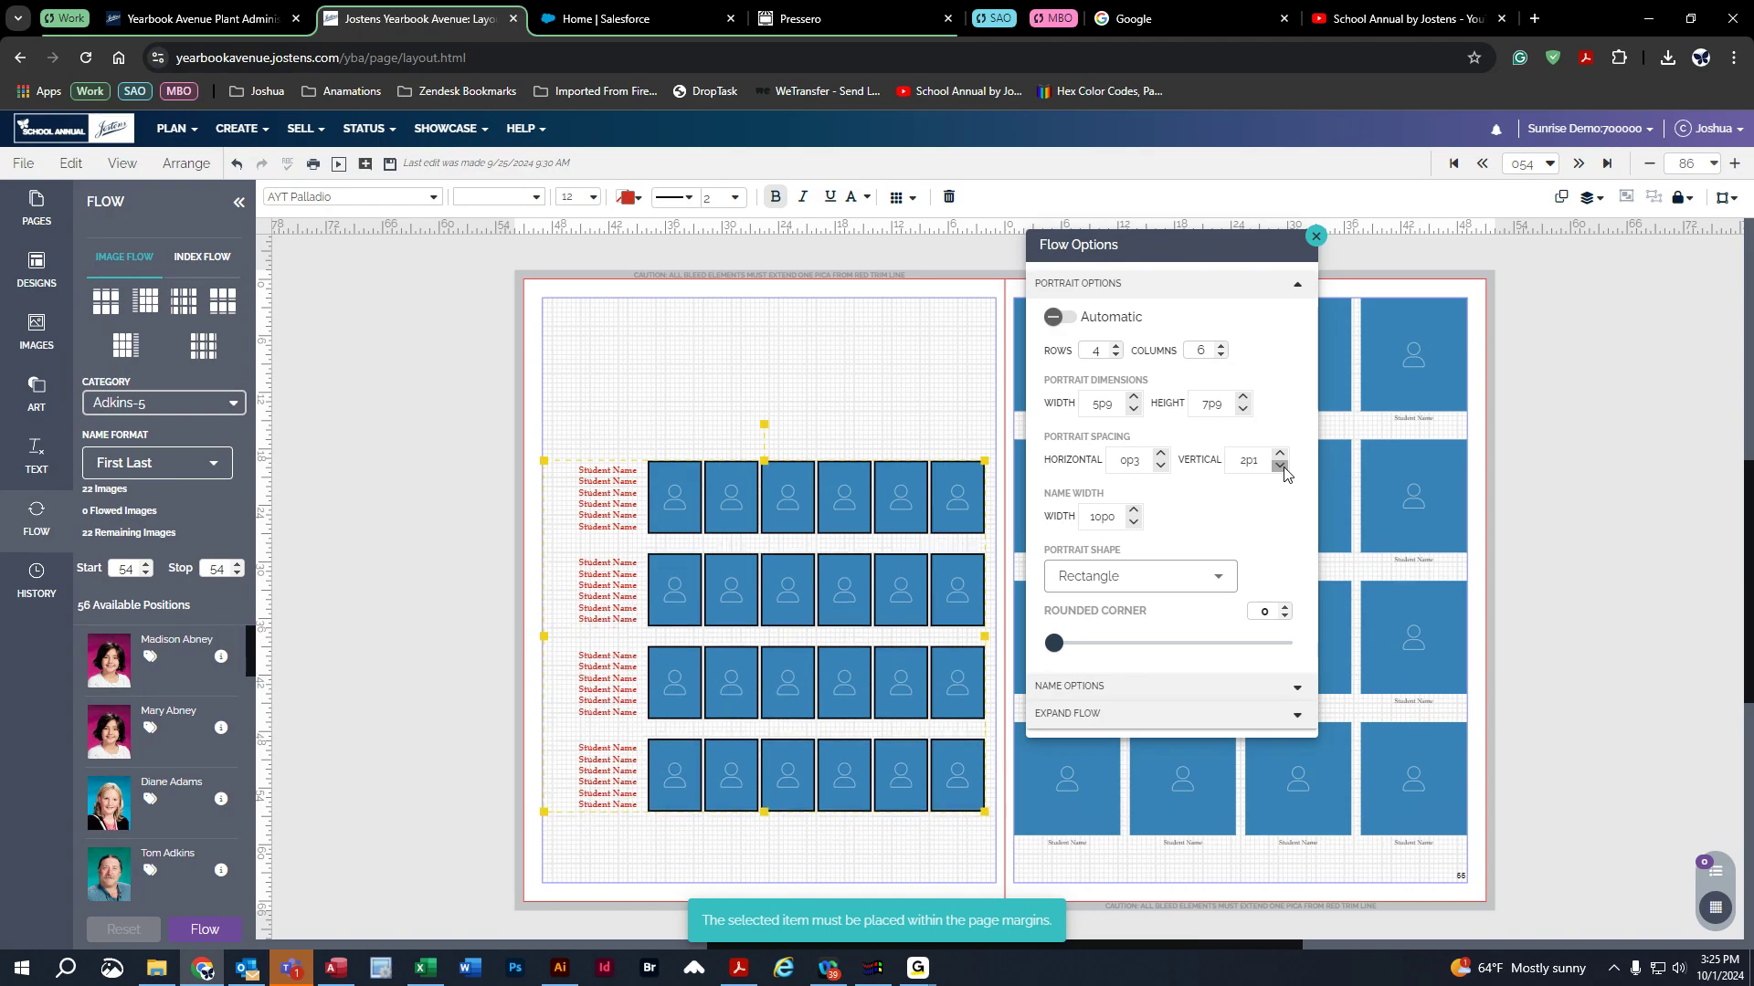
left_click(1280, 465)
left_click(1280, 465)
left_click(1280, 466)
left_click(1279, 466)
left_click_drag(769, 535, 775, 646)
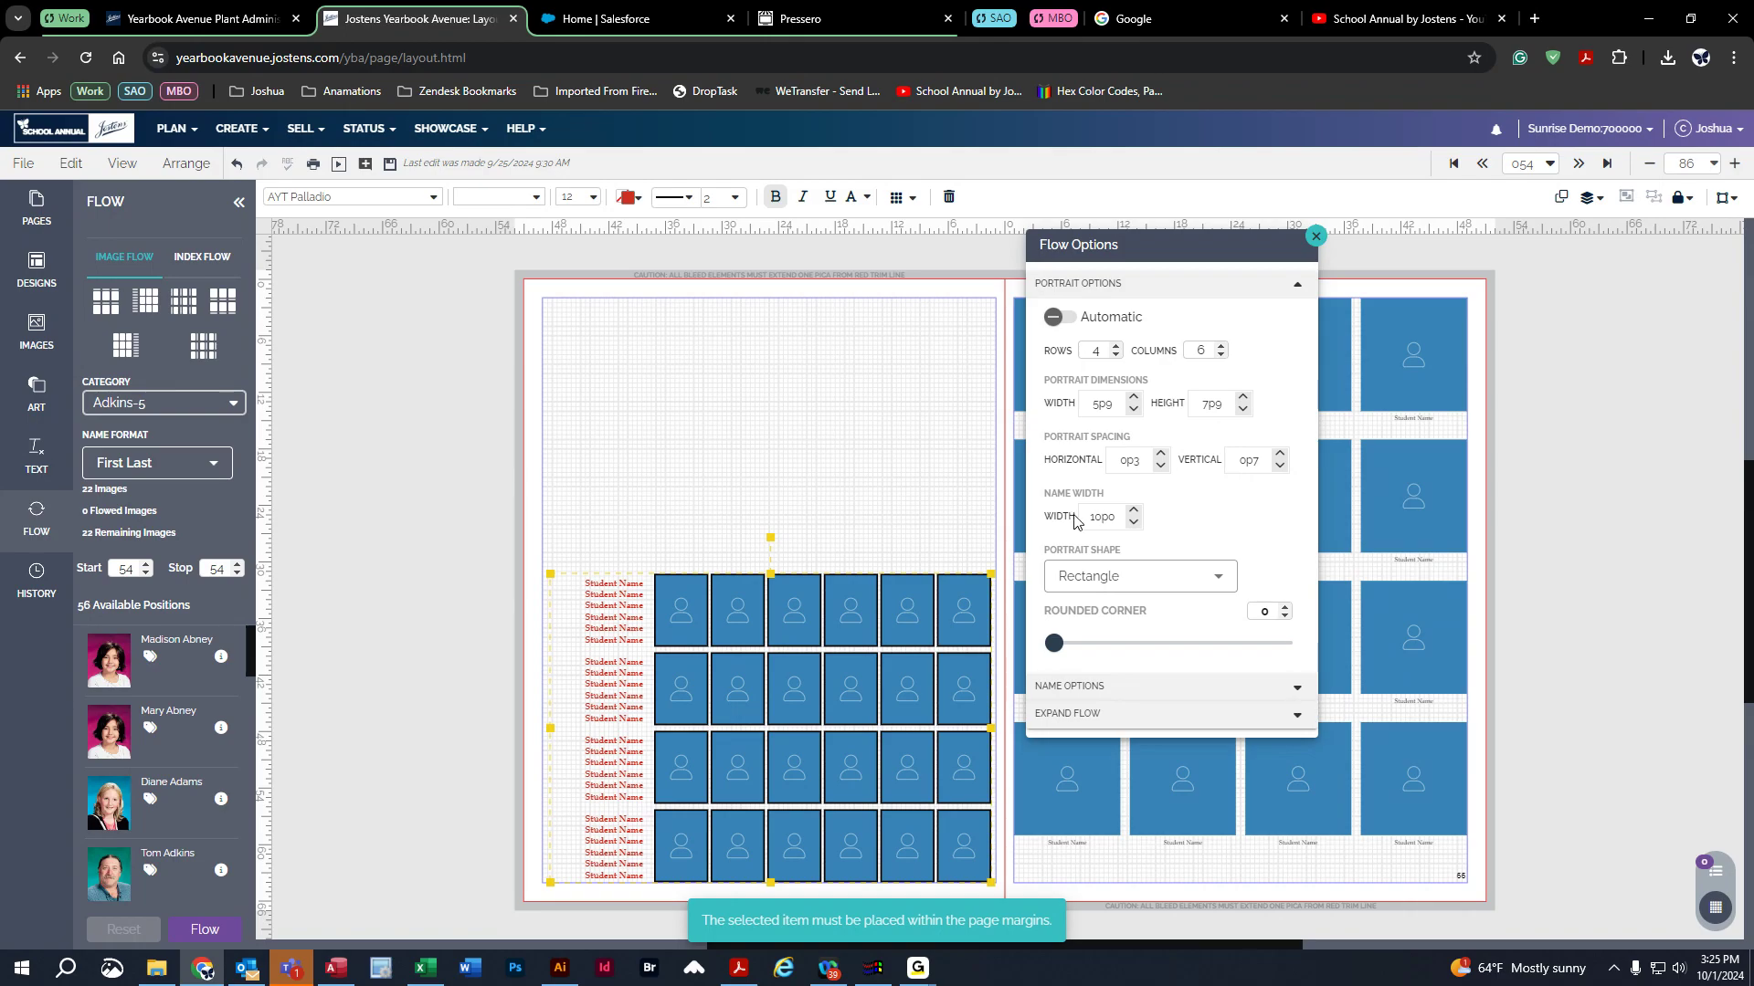
- Try several name widths for the page 054 flow, ending at 11p0
left_click(1132, 515)
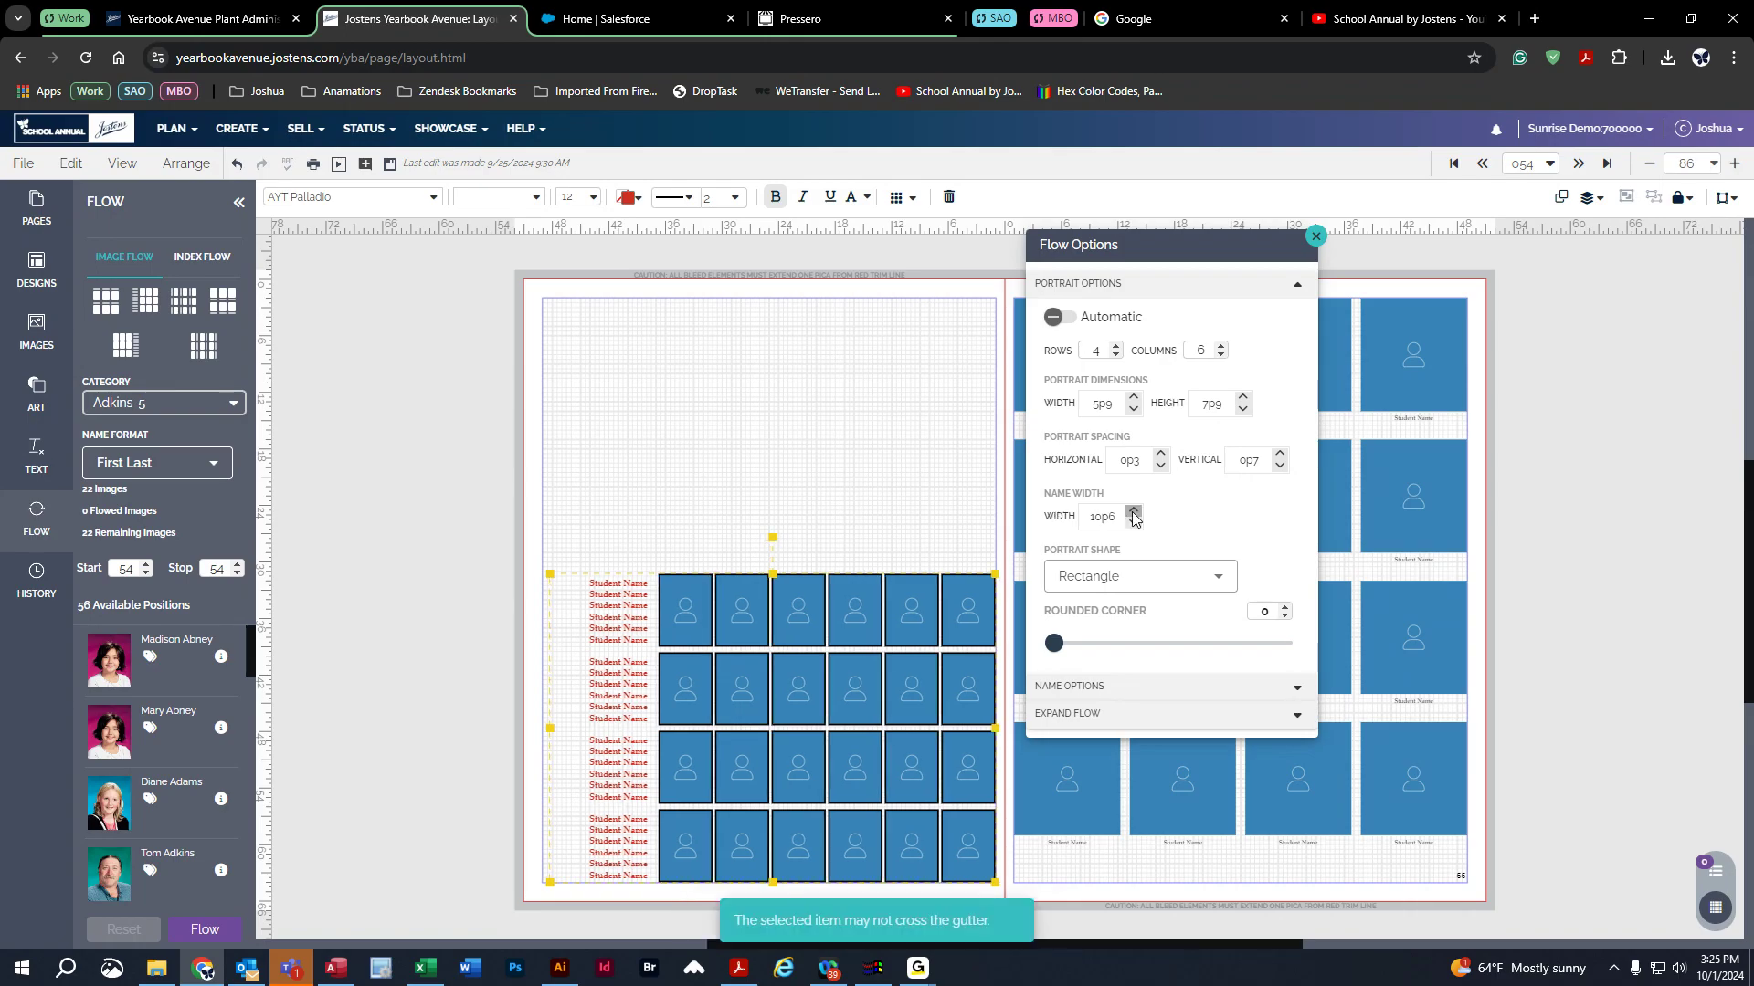
left_click(1134, 524)
left_click(1134, 523)
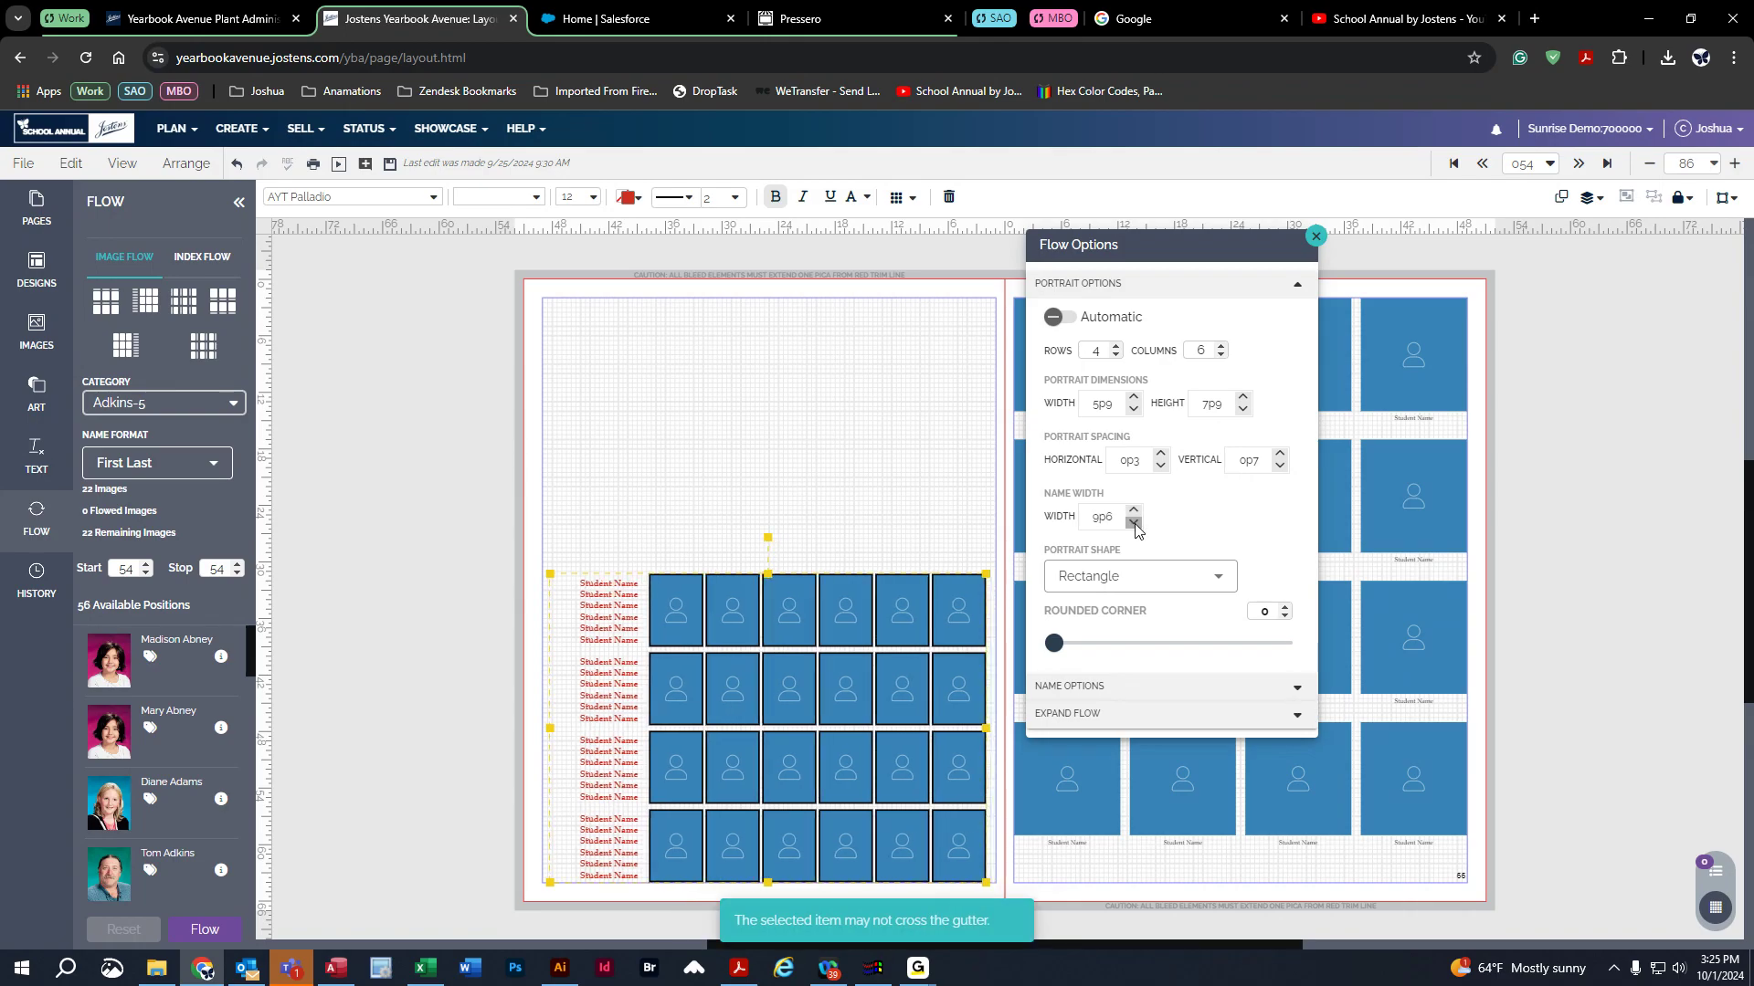
left_click(1134, 512)
left_click(1134, 511)
left_click(1134, 512)
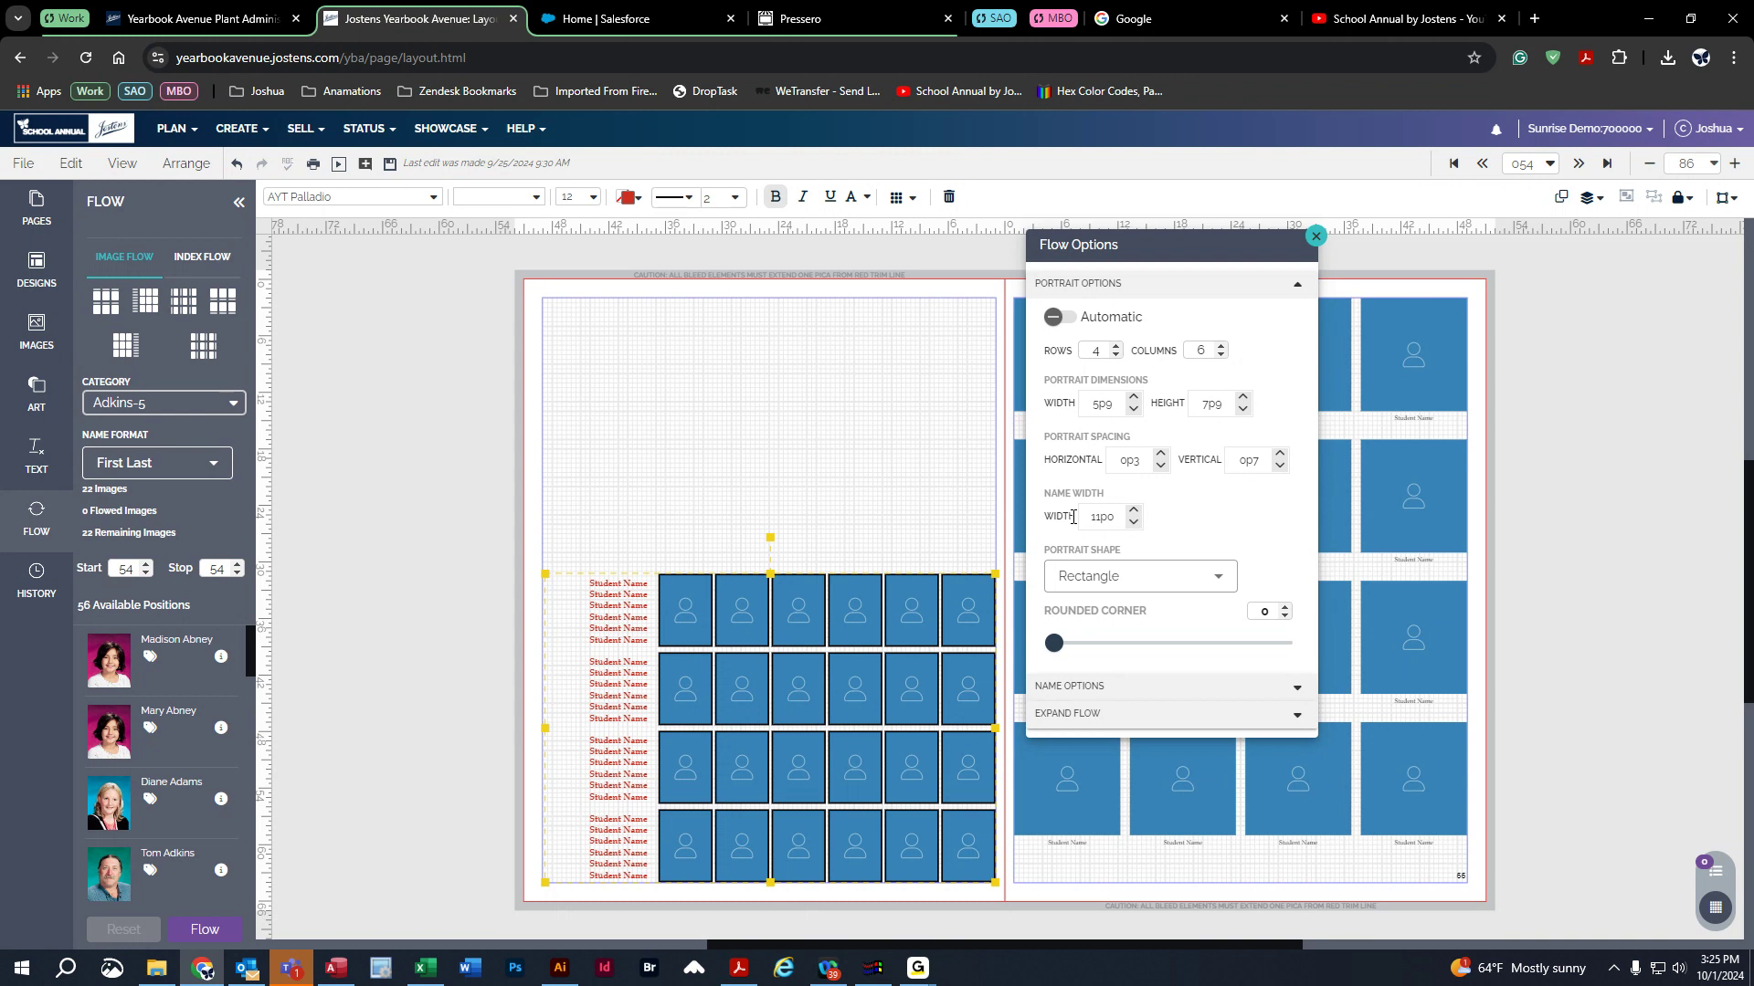
- Narrow the name width of the page 054 flow to 6p6
left_click(1134, 522)
left_click(1134, 522)
left_click(1133, 521)
left_click(1134, 521)
left_click(1136, 523)
left_click(1134, 510)
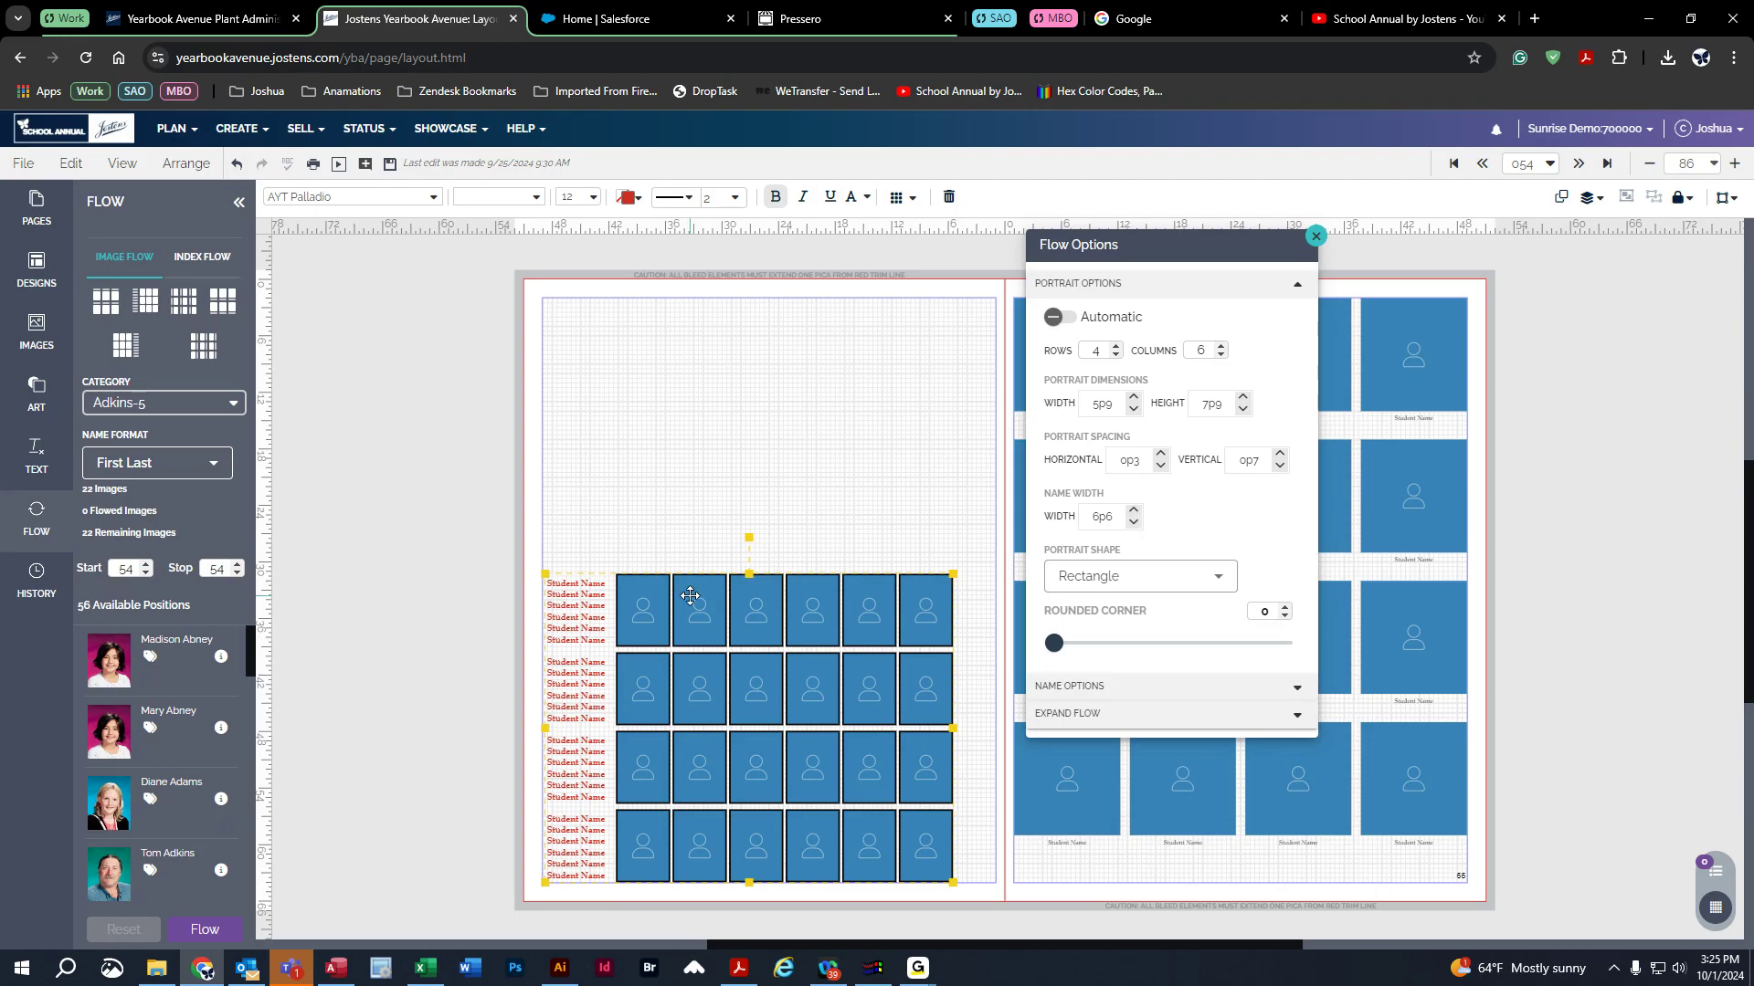
- Try the Circle, Pentagon and Right Triangle portrait shapes on the page 054 flow and return it to Rectangle
left_click(1114, 584)
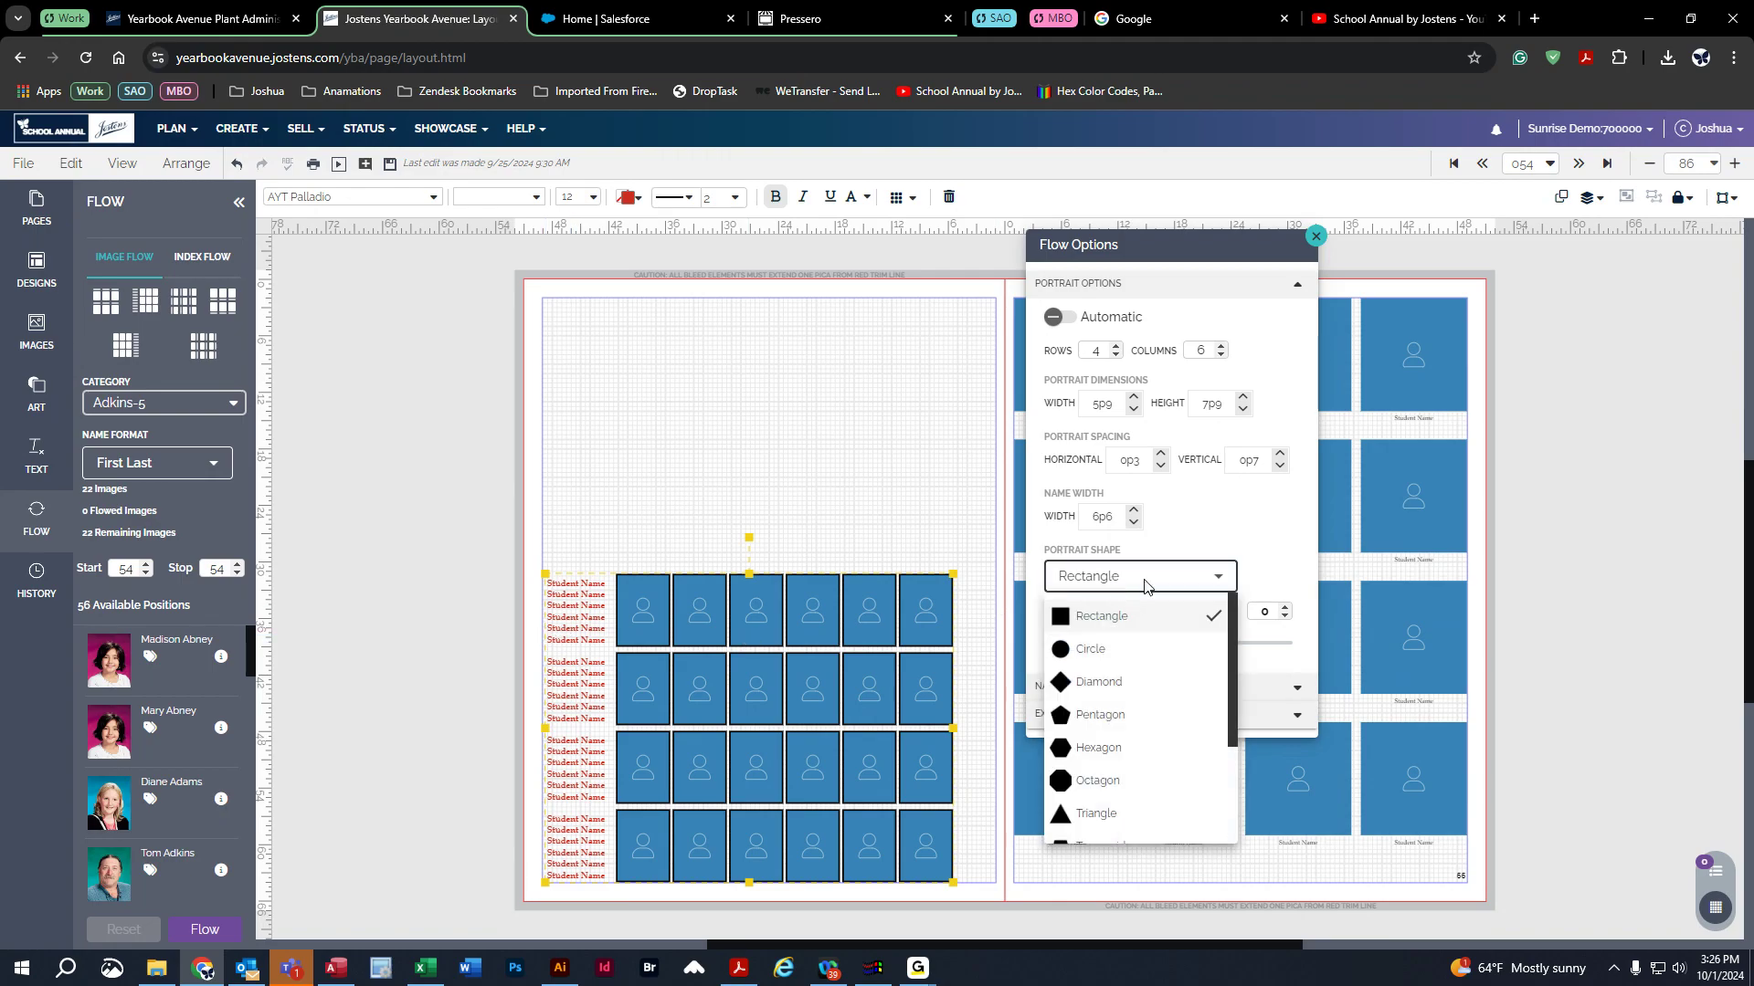
left_click(1126, 644)
left_click(1129, 568)
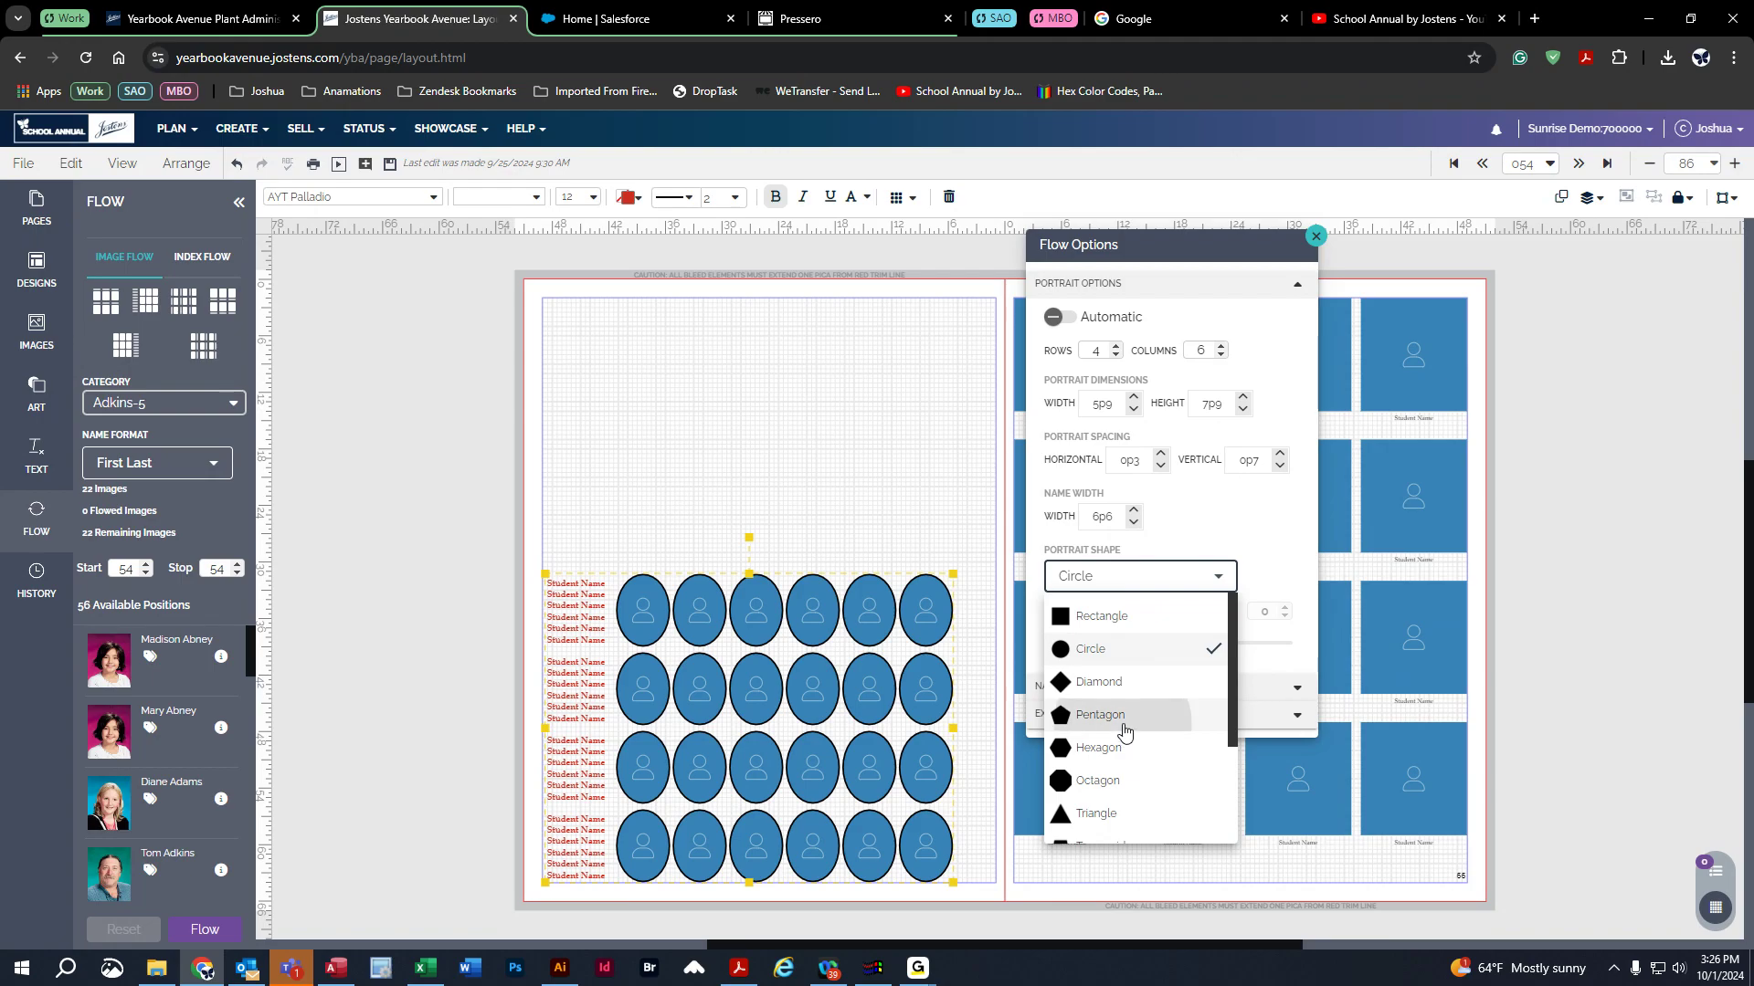
left_click(1123, 717)
left_click(1124, 585)
scroll(1133, 730, "down", 3)
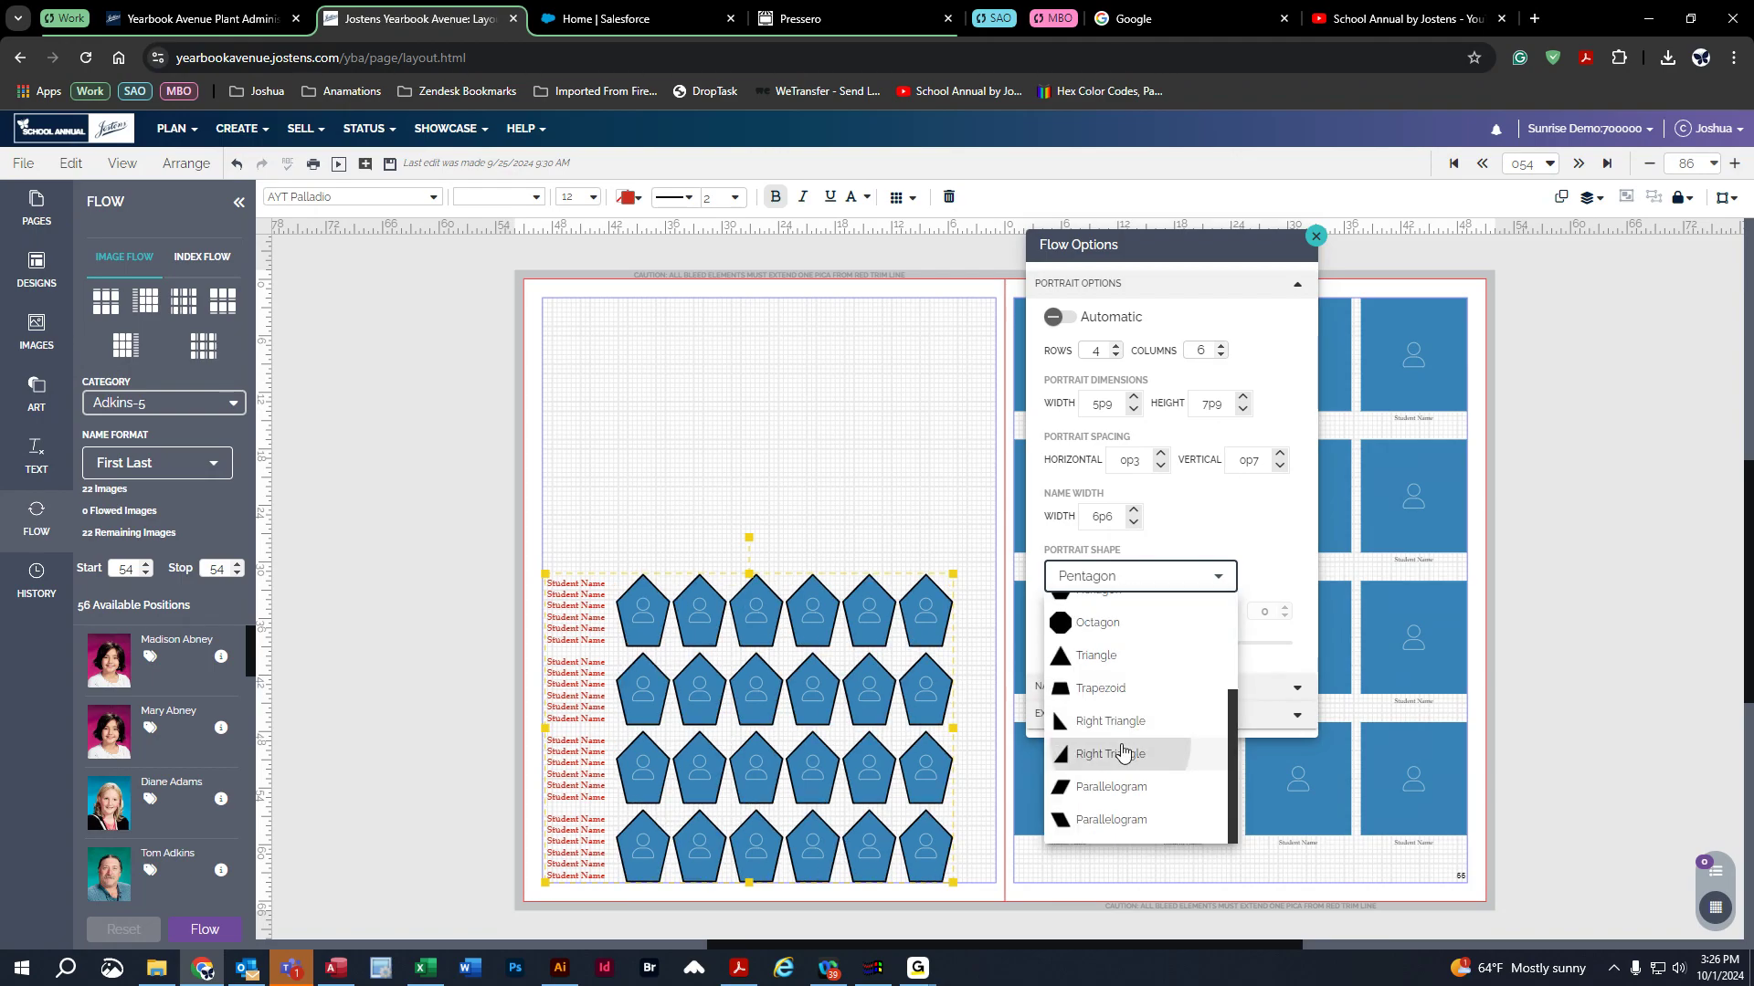
left_click(1130, 743)
left_click(1127, 575)
scroll(1119, 717, "up", 5)
left_click(1126, 618)
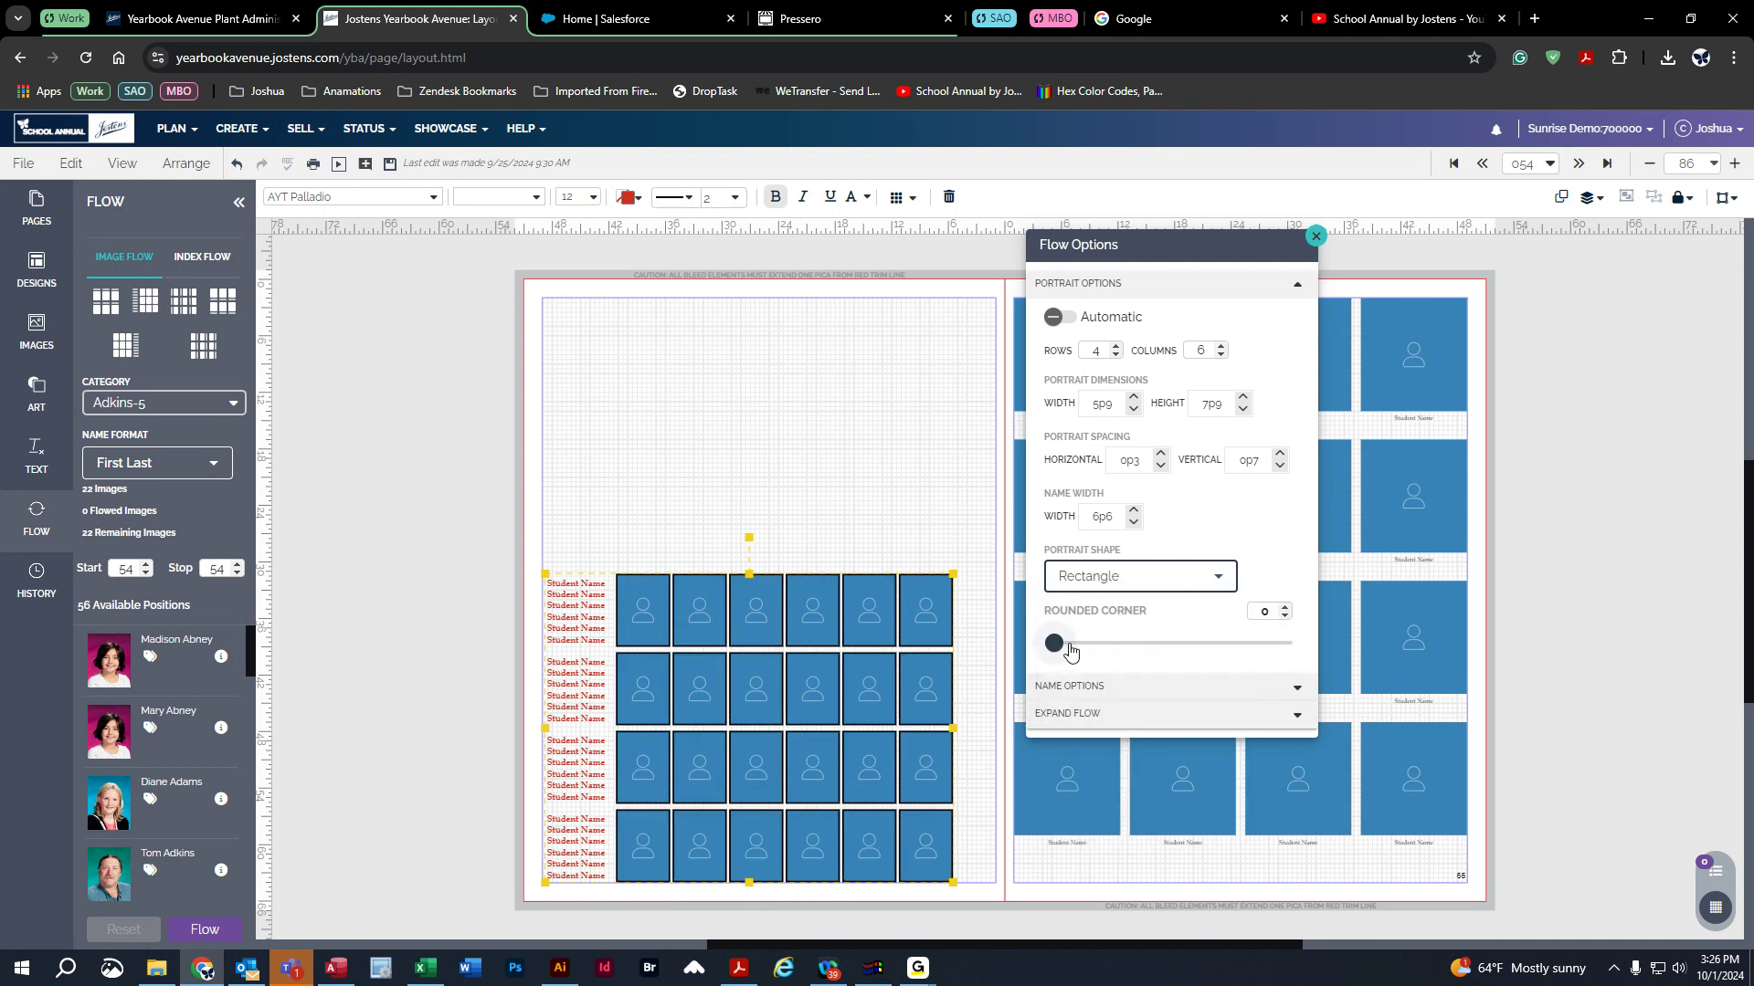
- Set the rounded corner of the page 054 portraits to 3 and open the flow's name options
left_click_drag(1055, 644, 1073, 649)
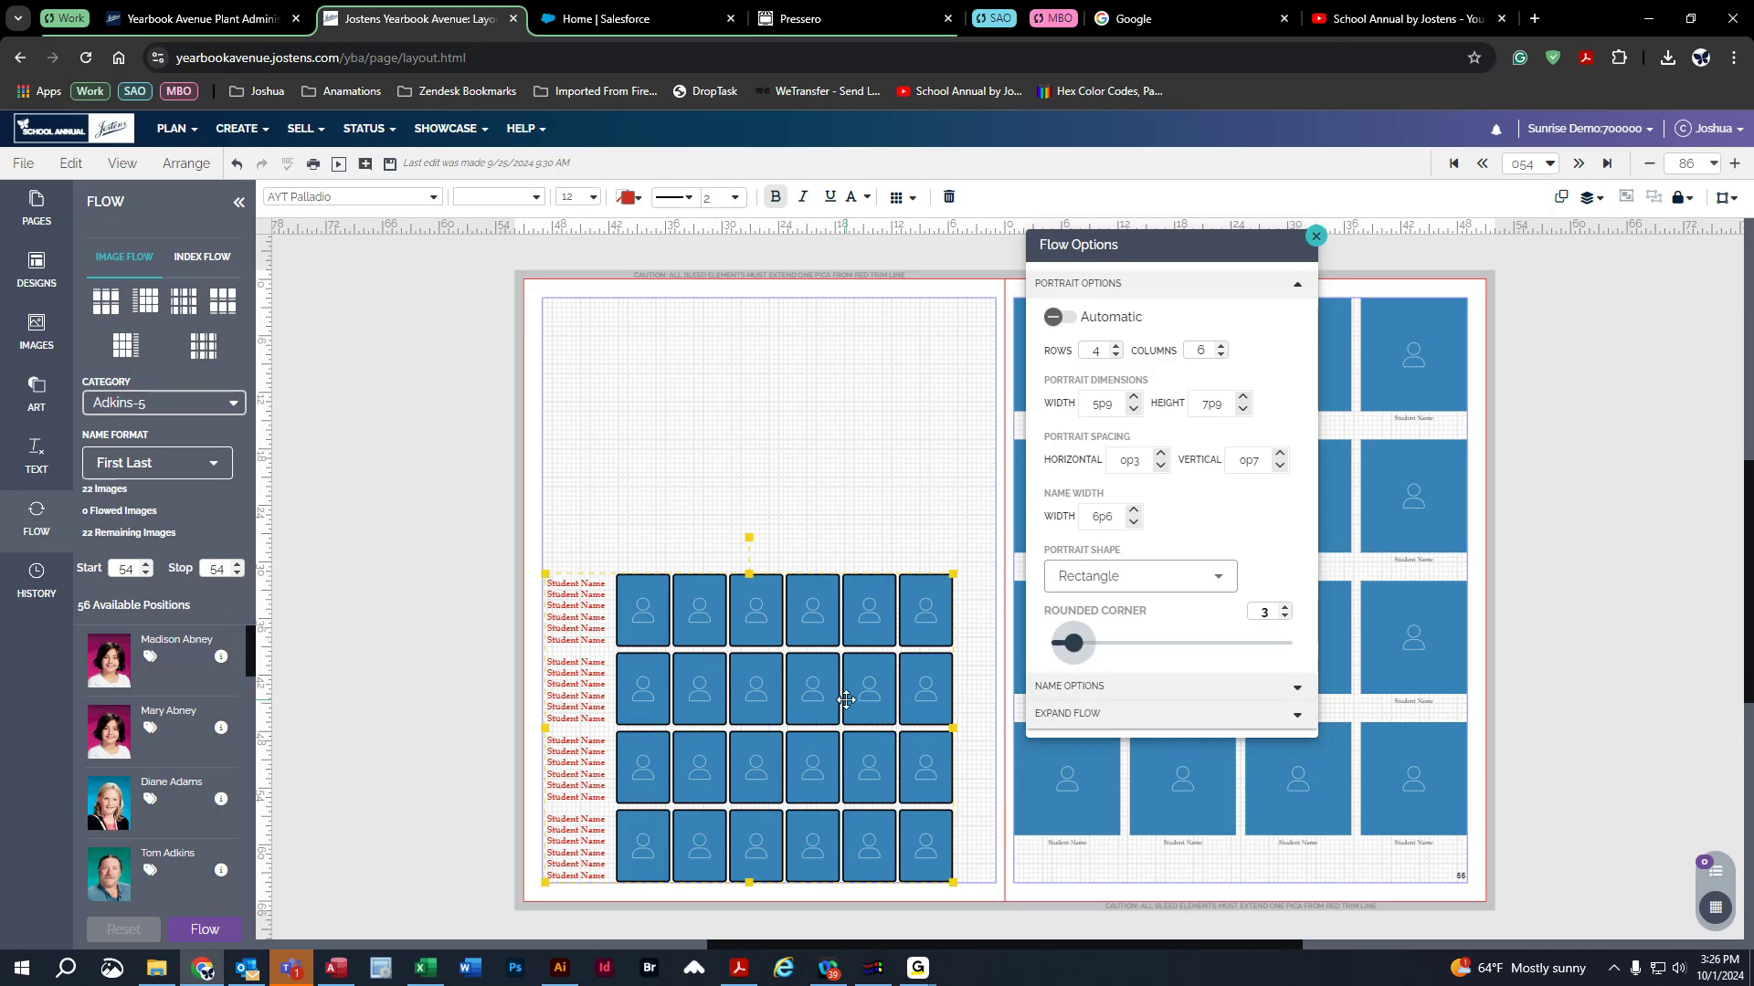
left_click(1208, 687)
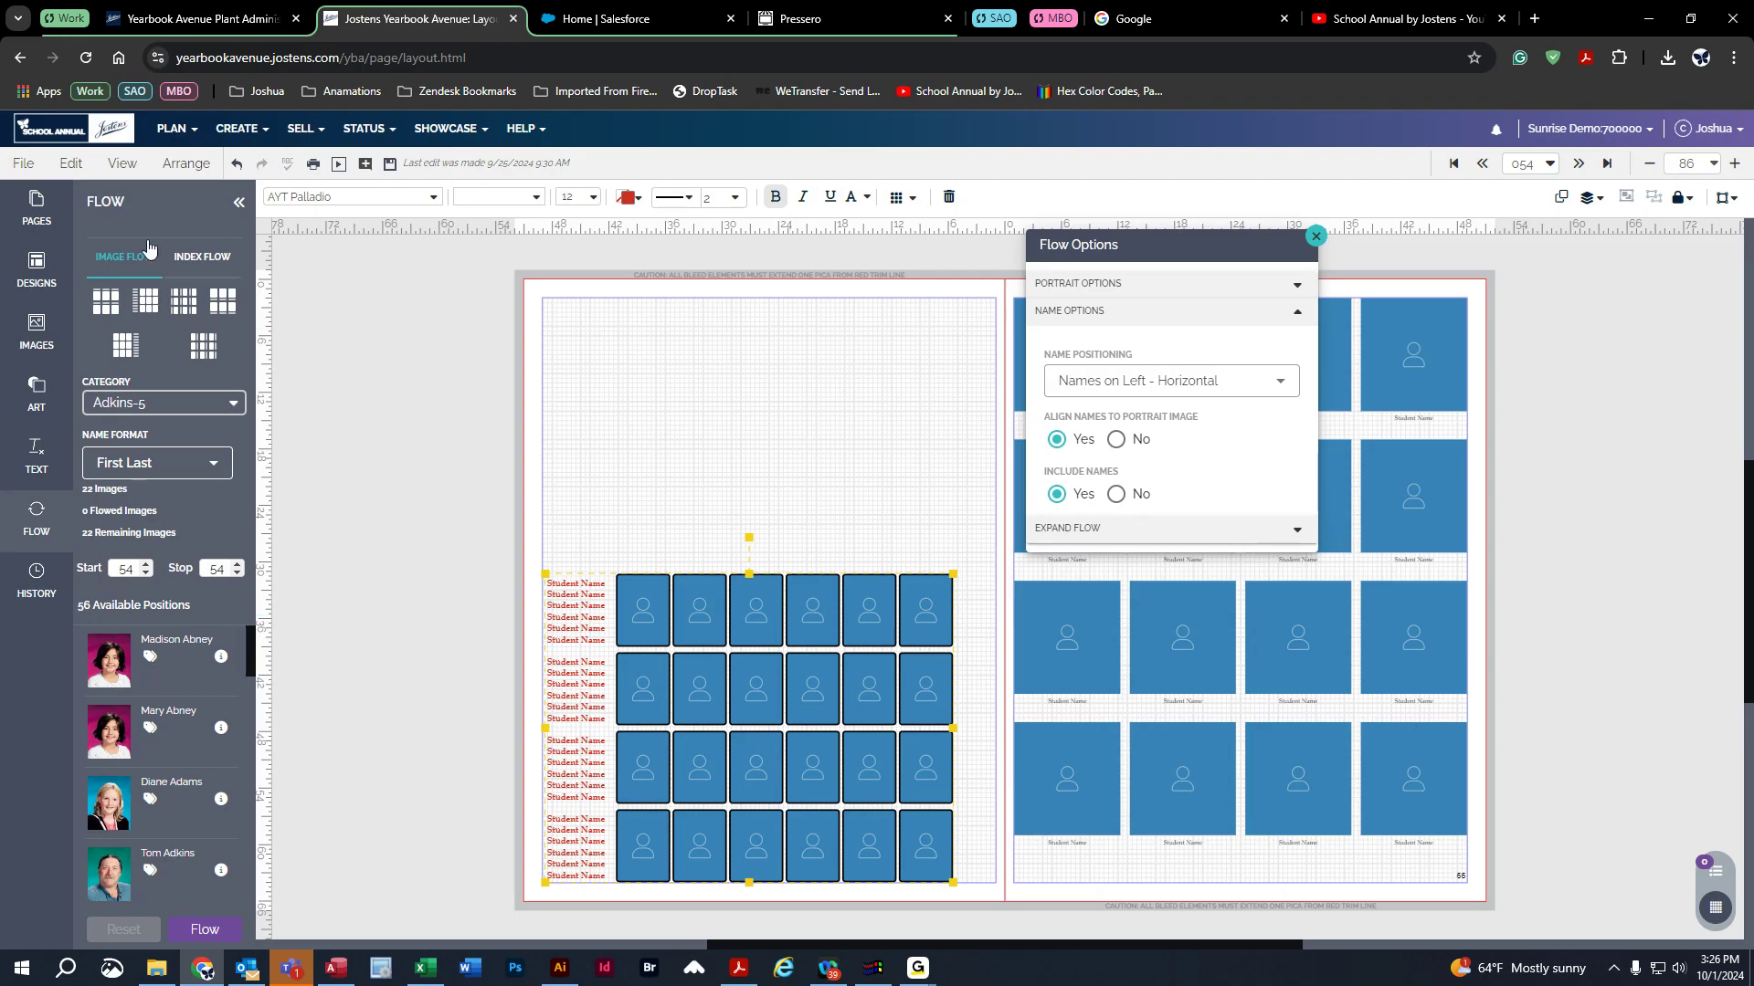
- Copy the page 054 flow, paste it and move the pasted copy onto page 055
left_click(64, 166)
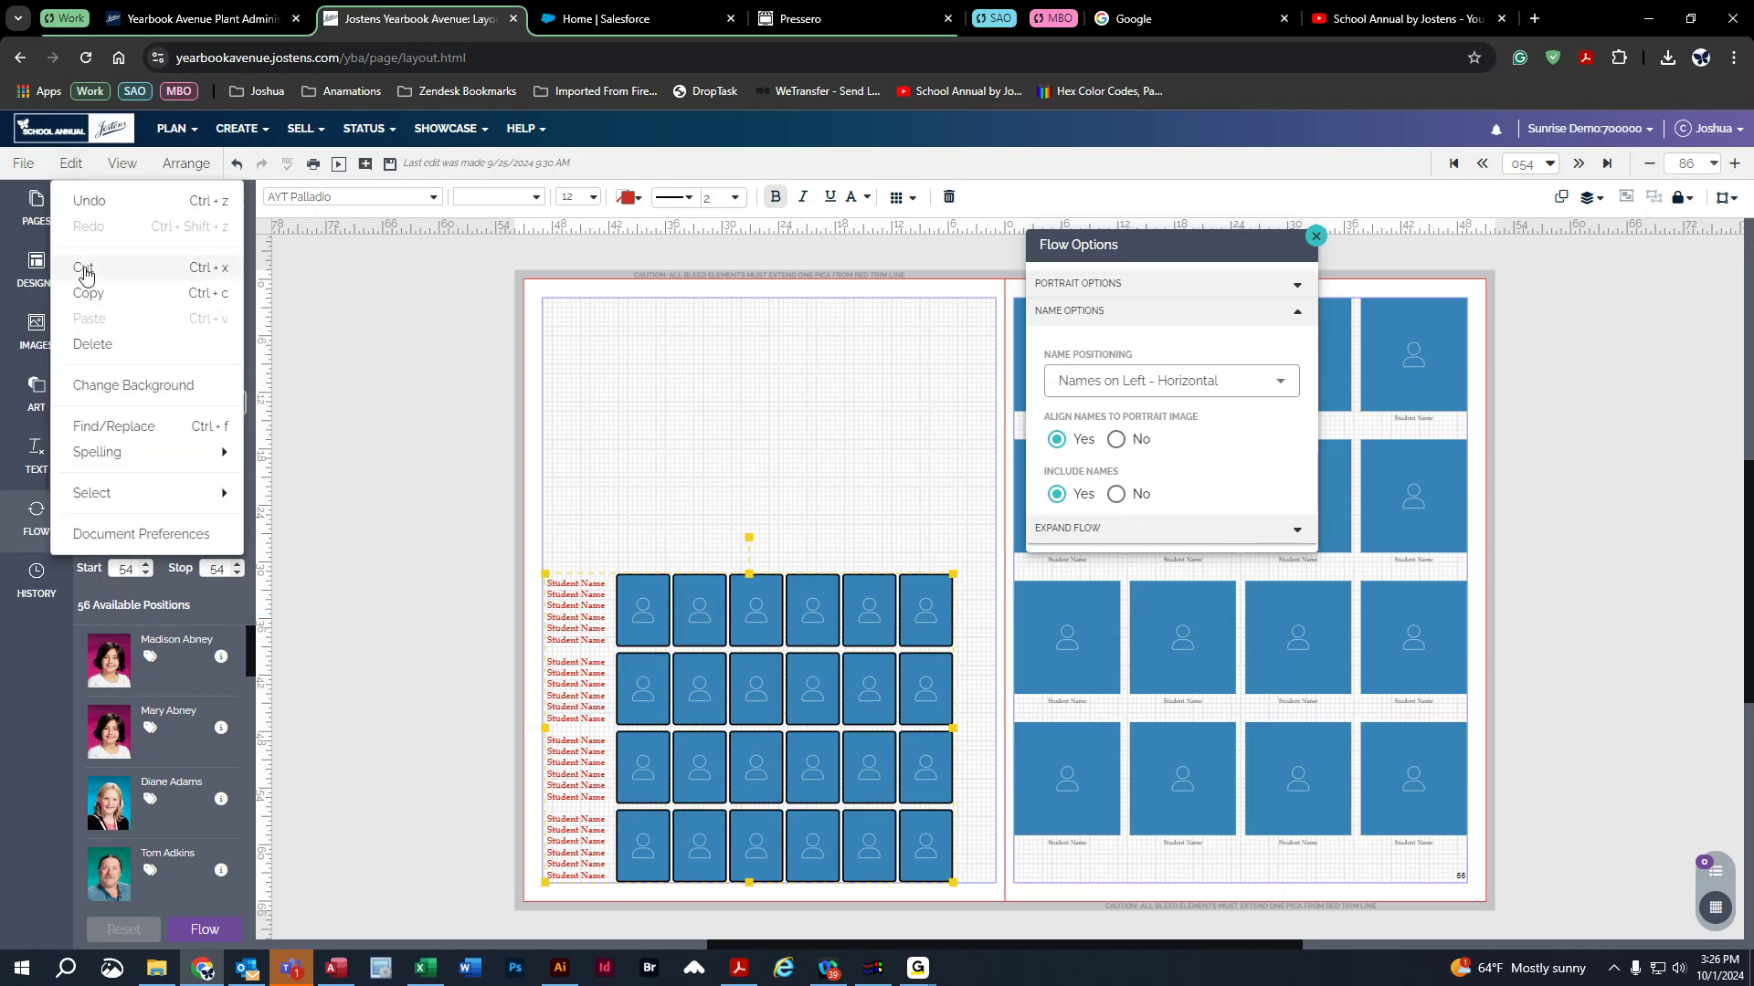
left_click(91, 292)
left_click(73, 162)
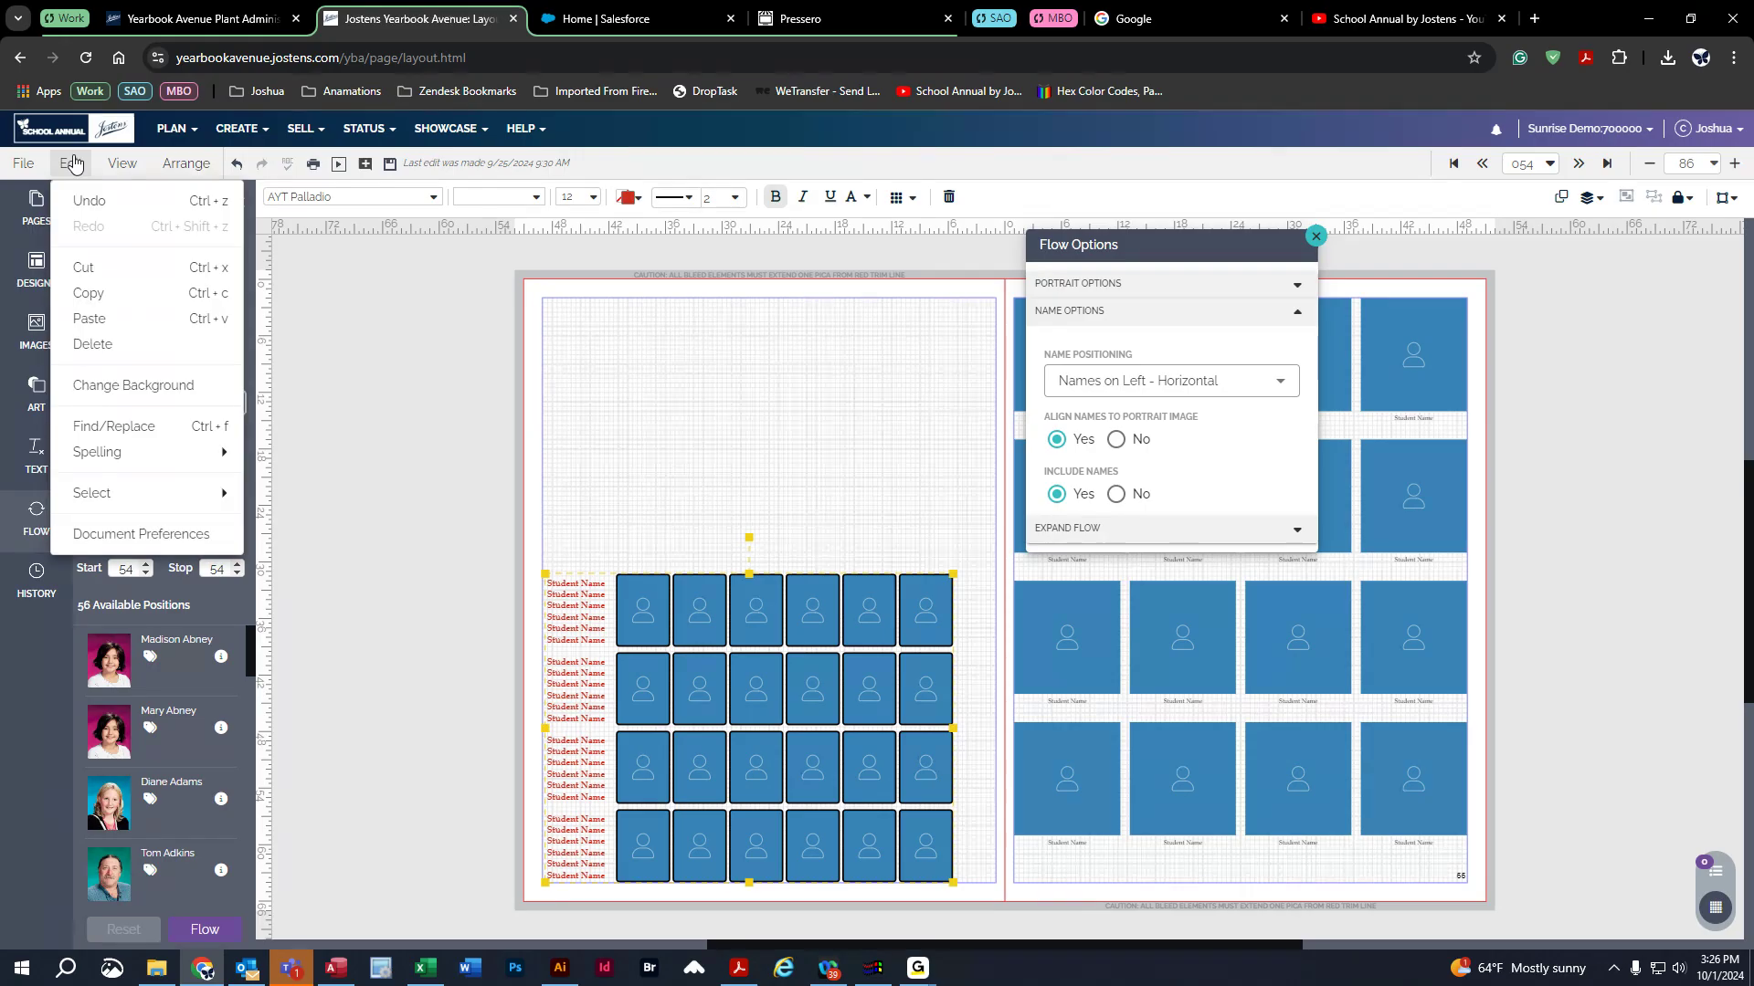
left_click(92, 319)
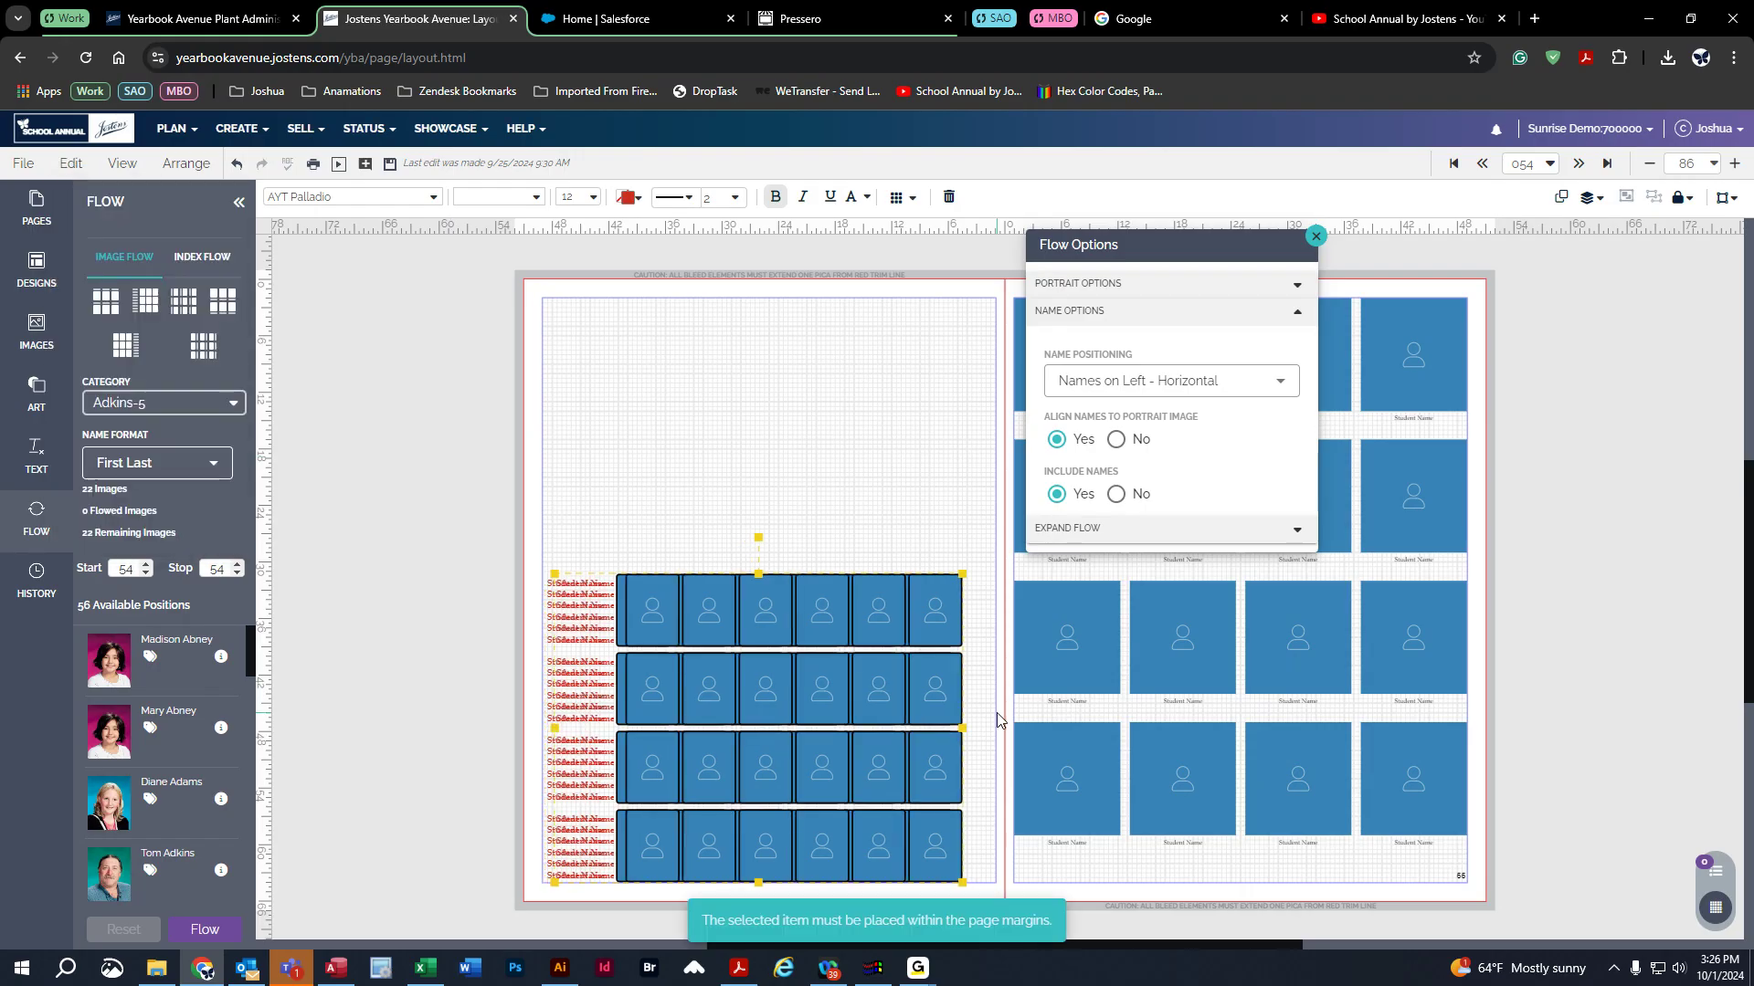
left_click_drag(759, 628, 1252, 629)
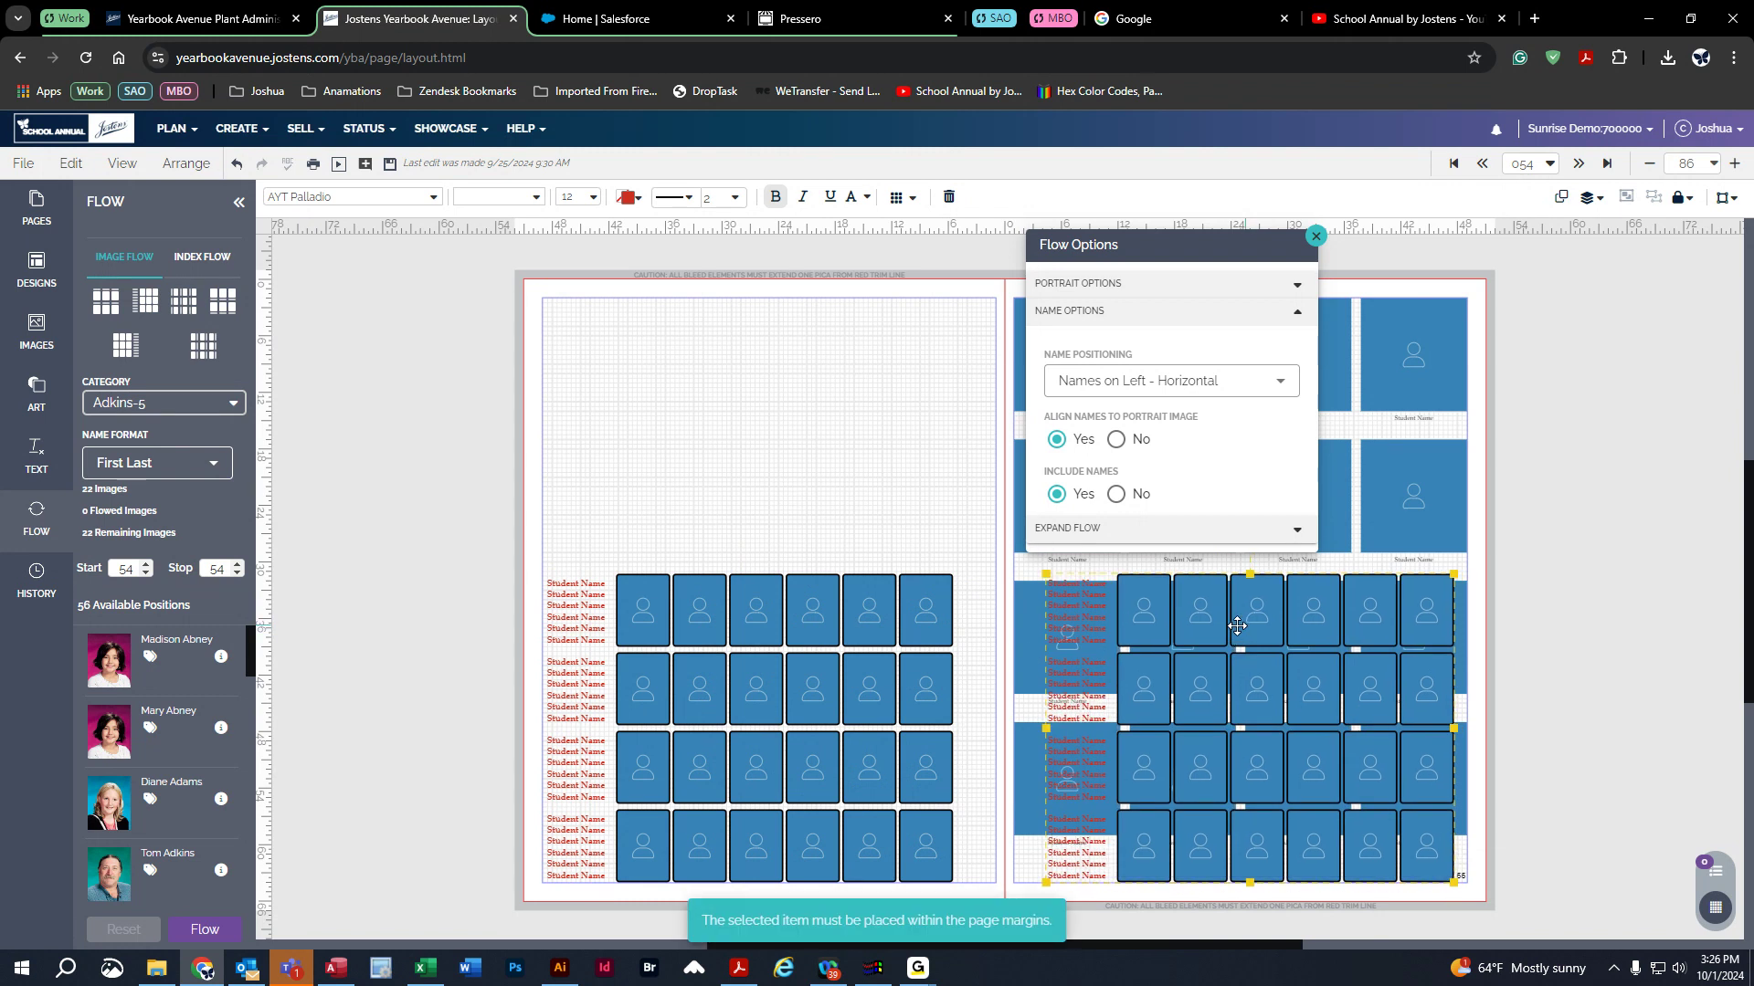
left_click(1137, 618)
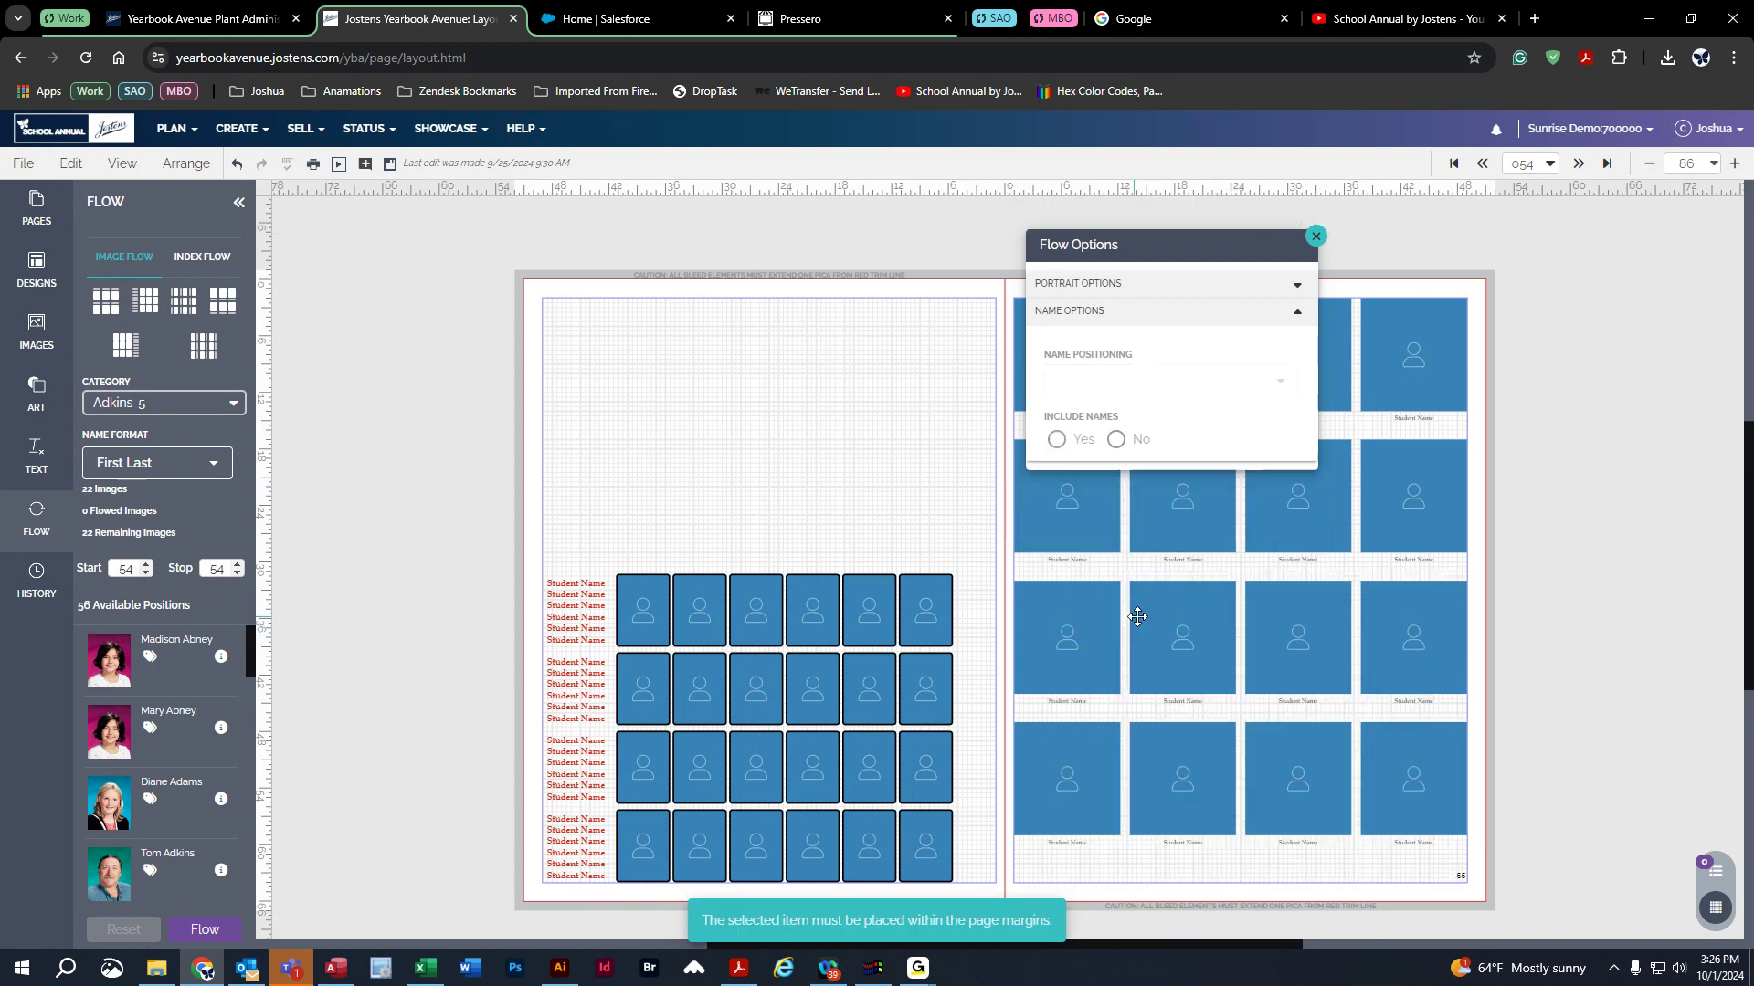
- Duplicate the page 054 flow onto page 055 and set the duplicate's name positioning to Names on Right - Horizontal
left_click(756, 625)
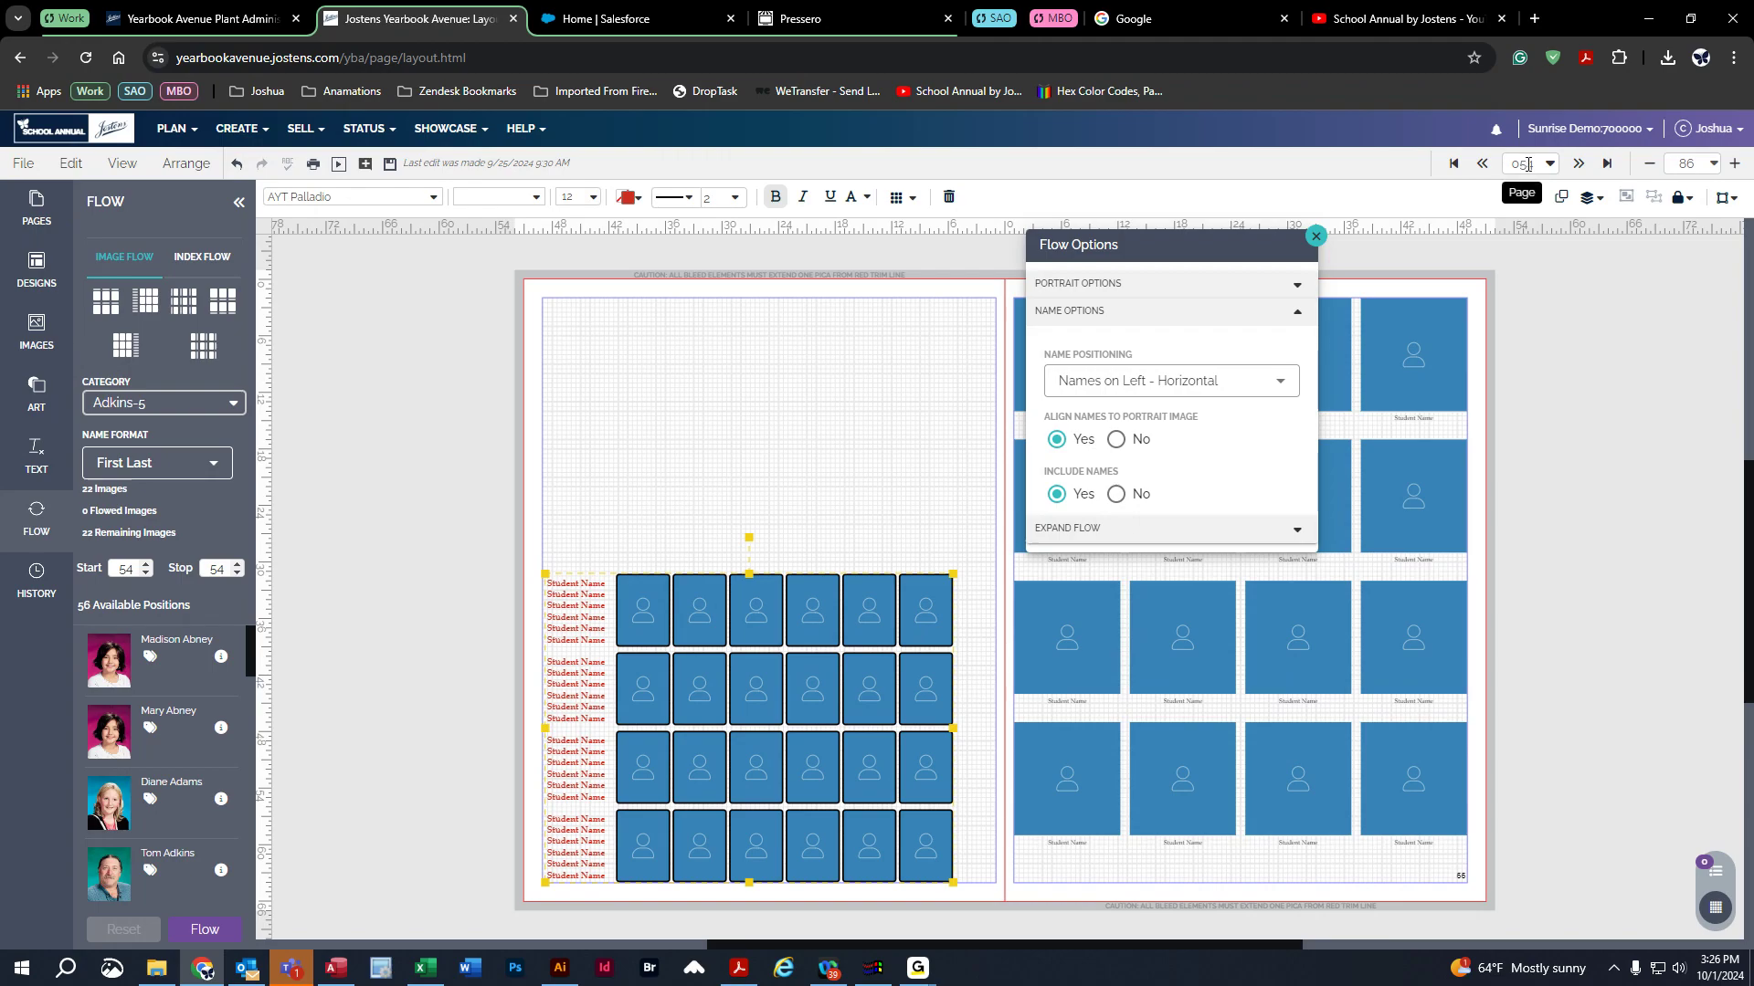
left_click(1562, 203)
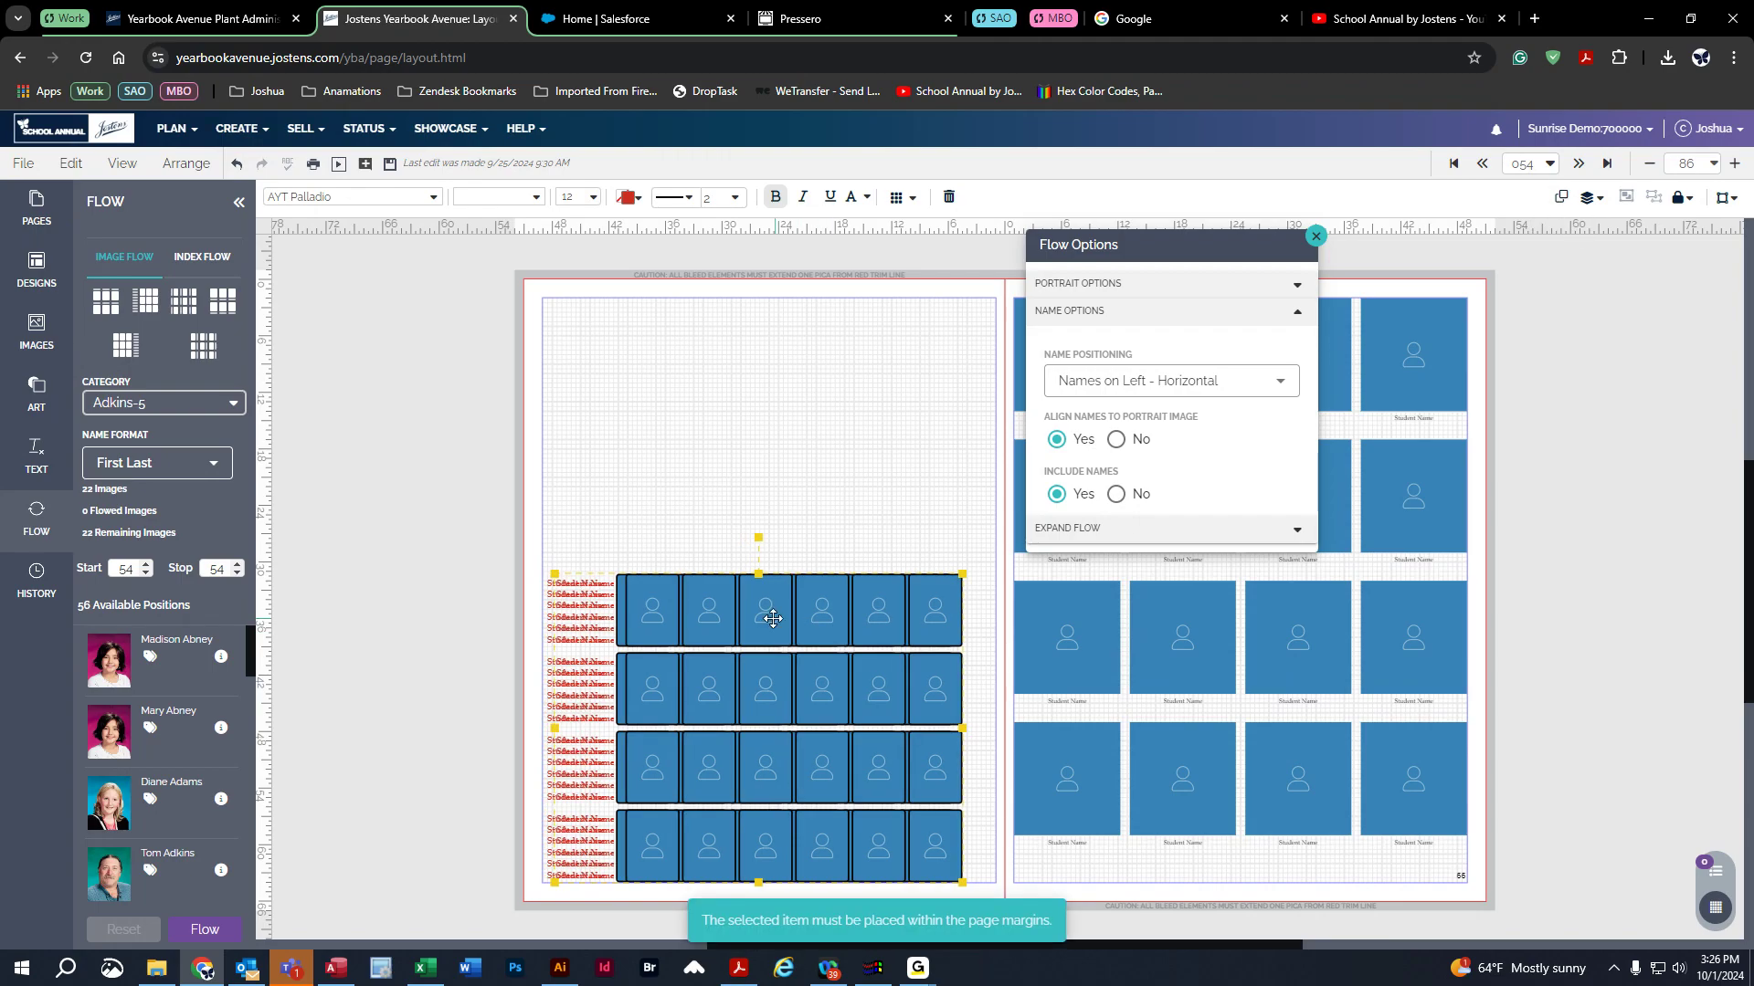
left_click_drag(762, 619, 1237, 620)
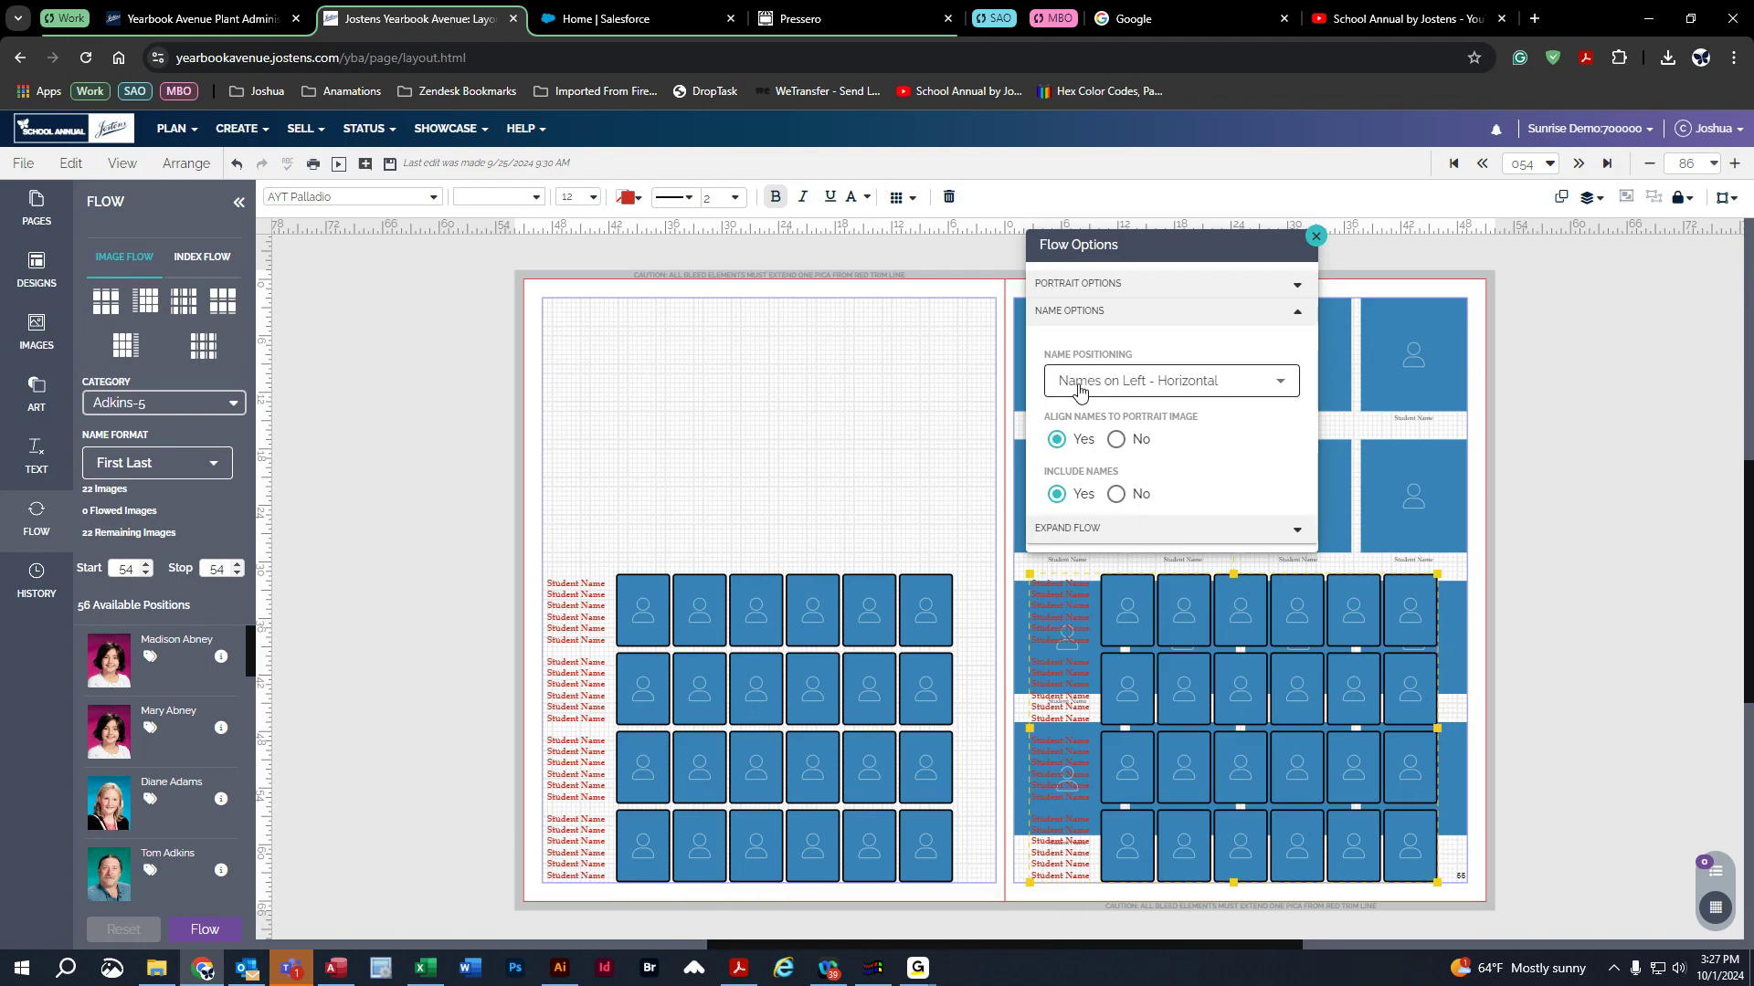
left_click(1184, 390)
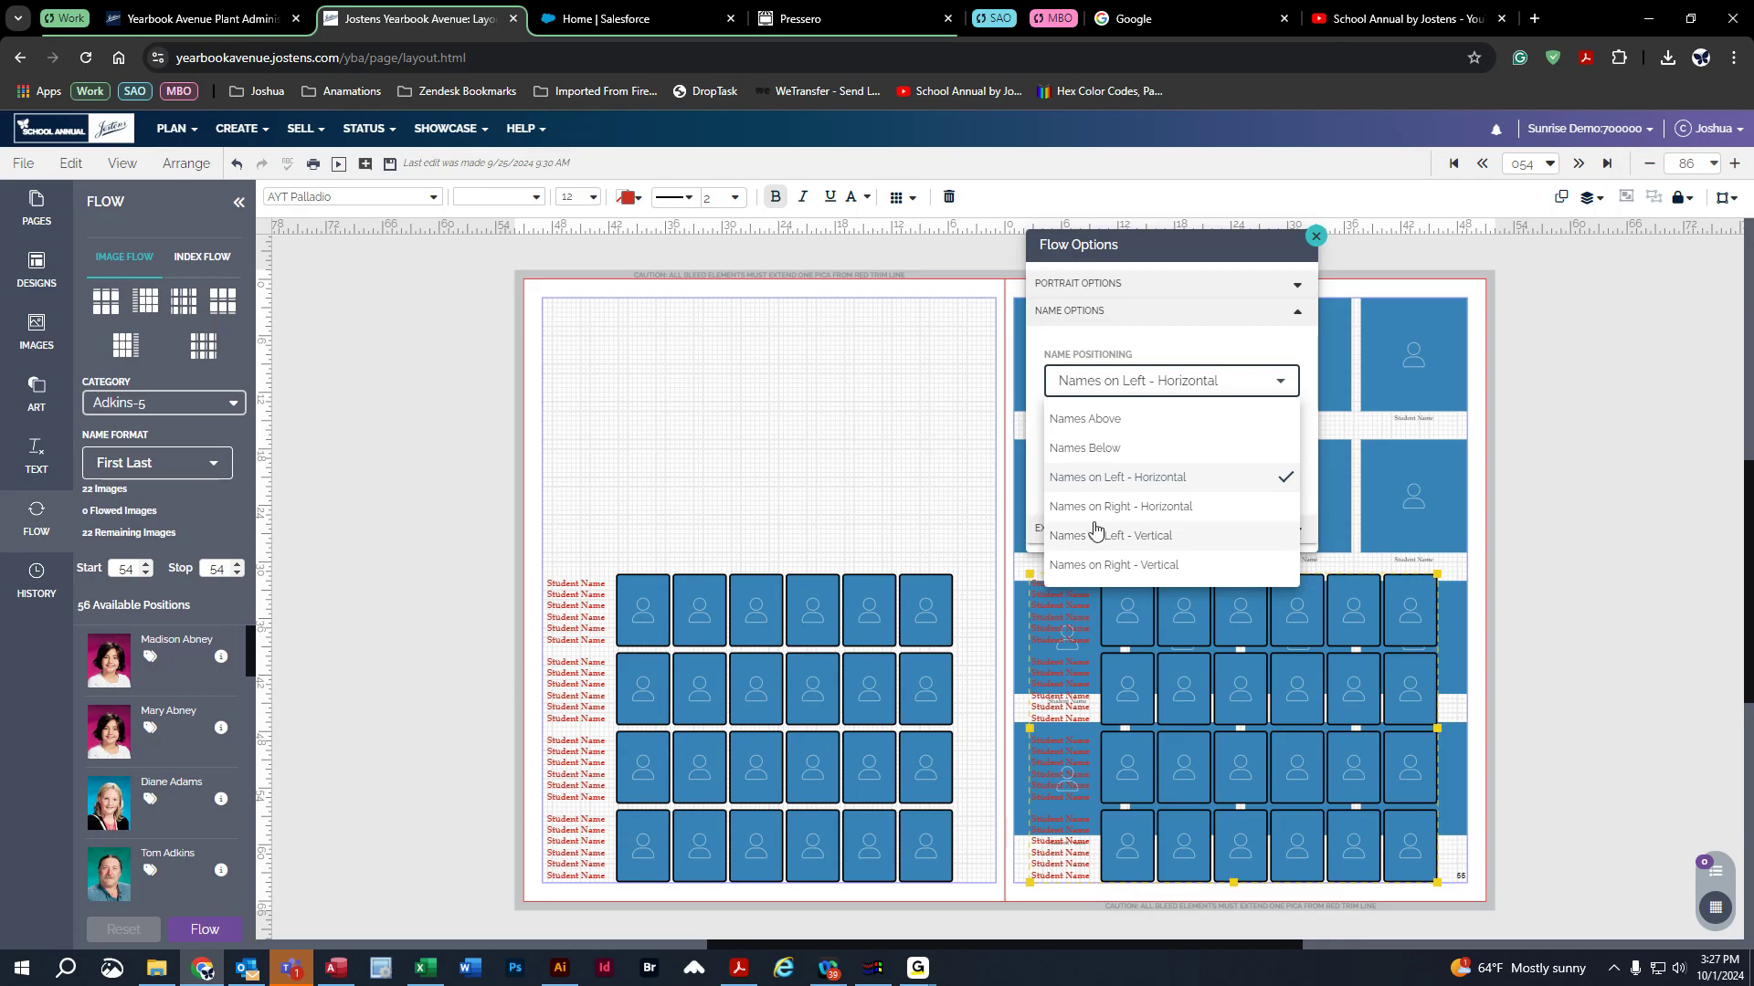
left_click(1162, 509)
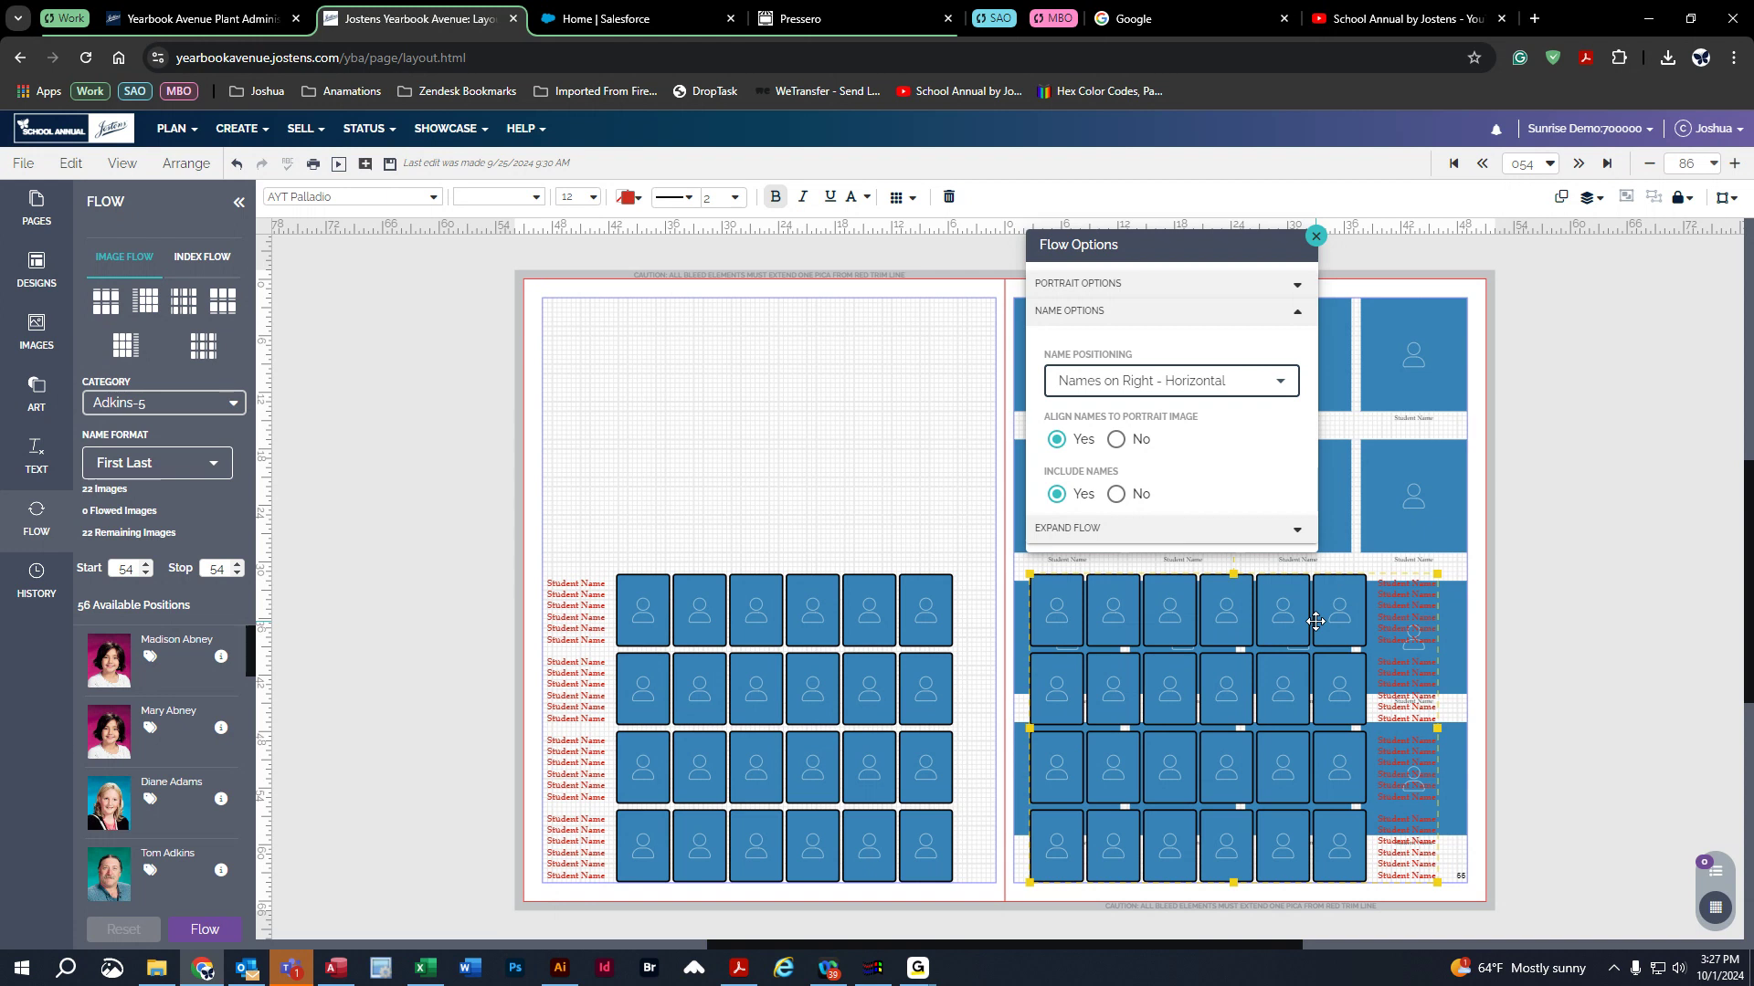
- Try disabling name alignment to the portrait image and name inclusion on the duplicated flow, restoring both to Yes
left_click(1117, 441)
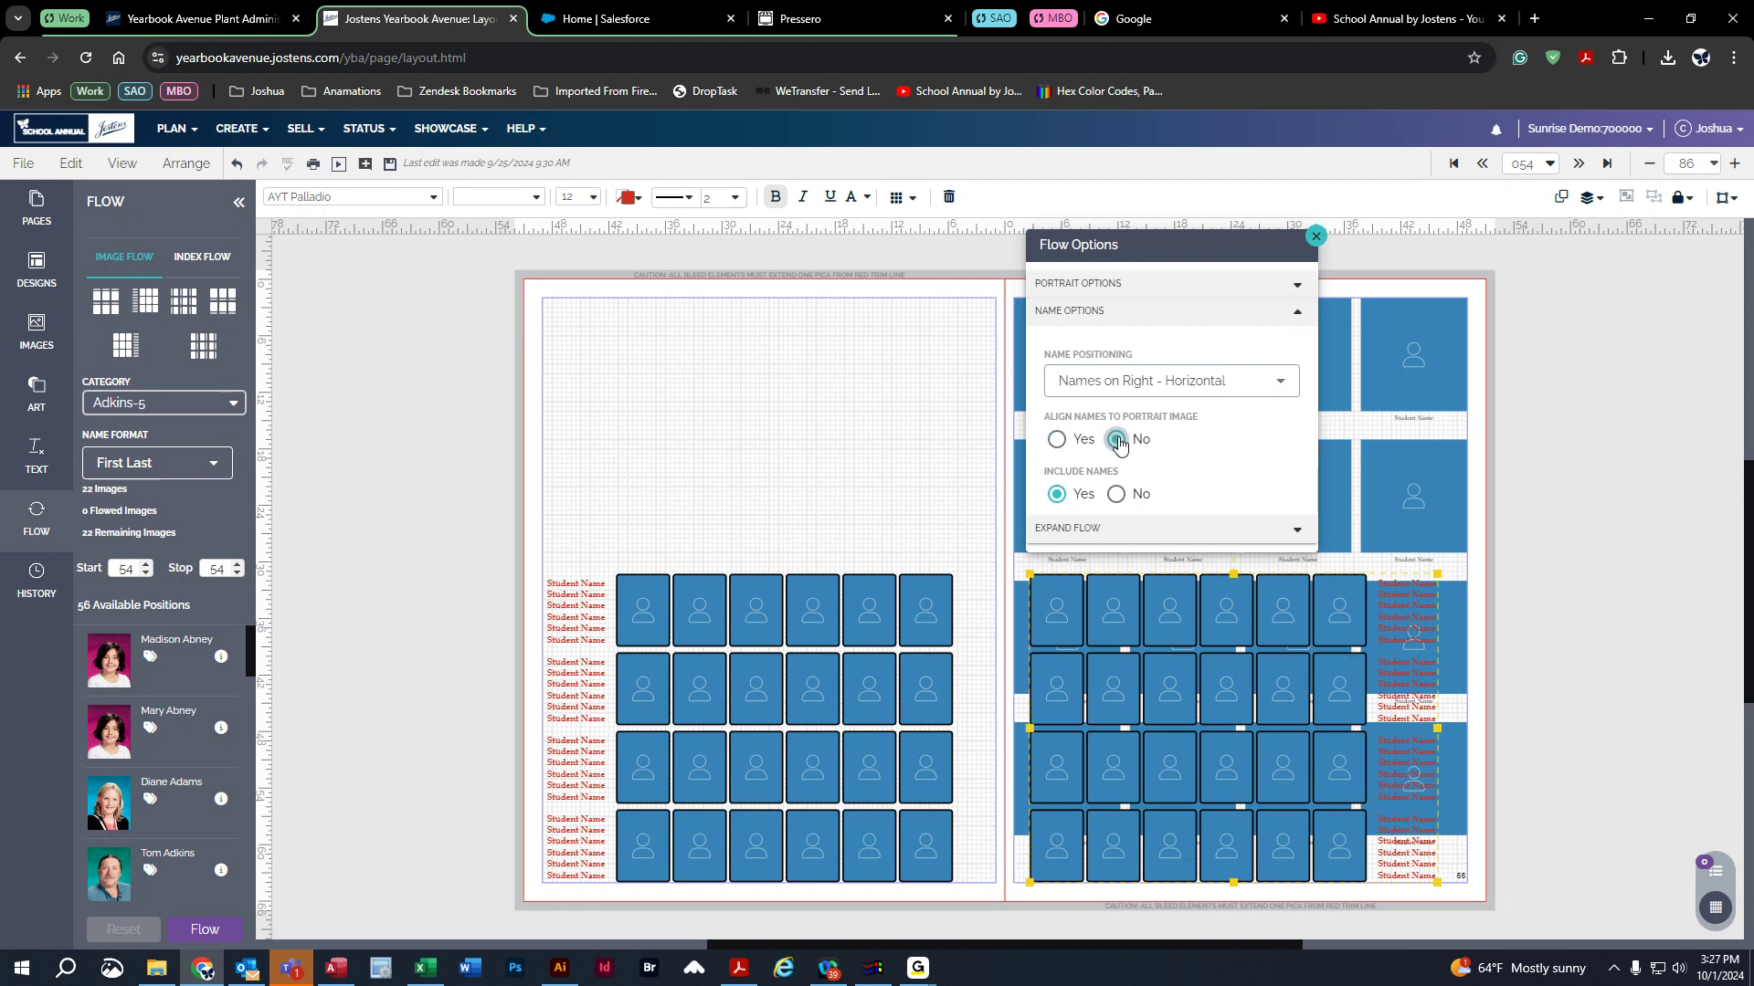
left_click(1056, 439)
left_click(1115, 441)
left_click(1053, 446)
left_click(1116, 496)
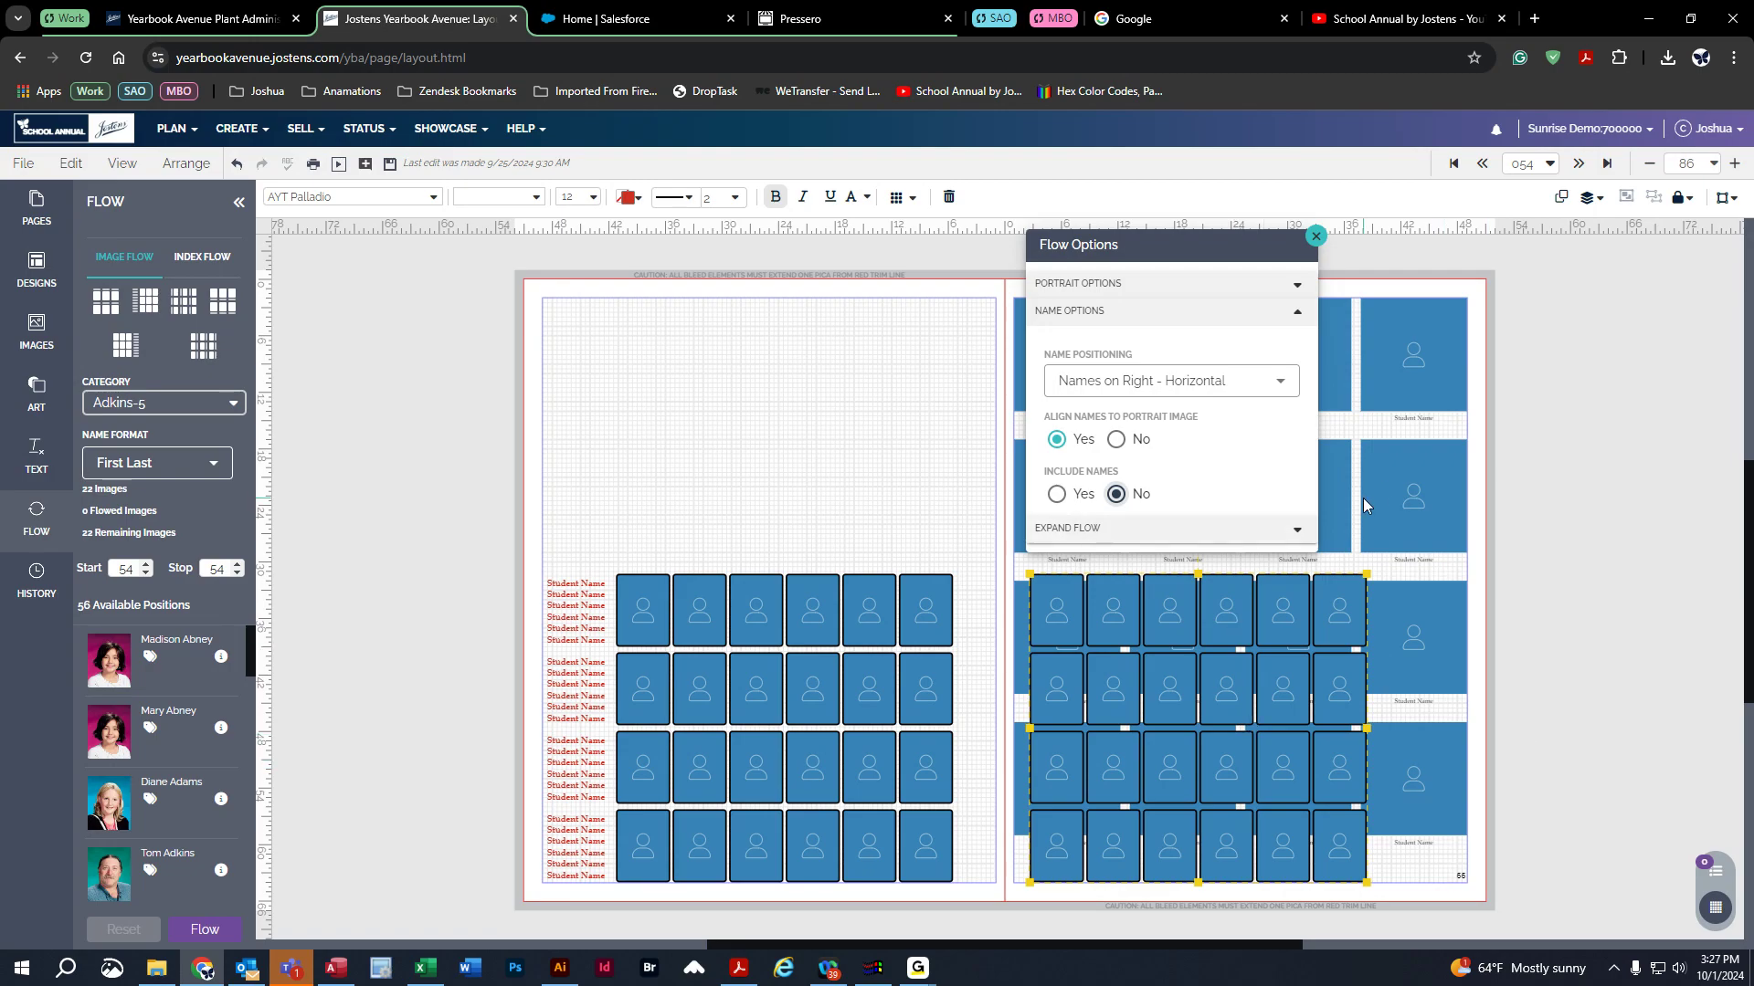
left_click(1057, 494)
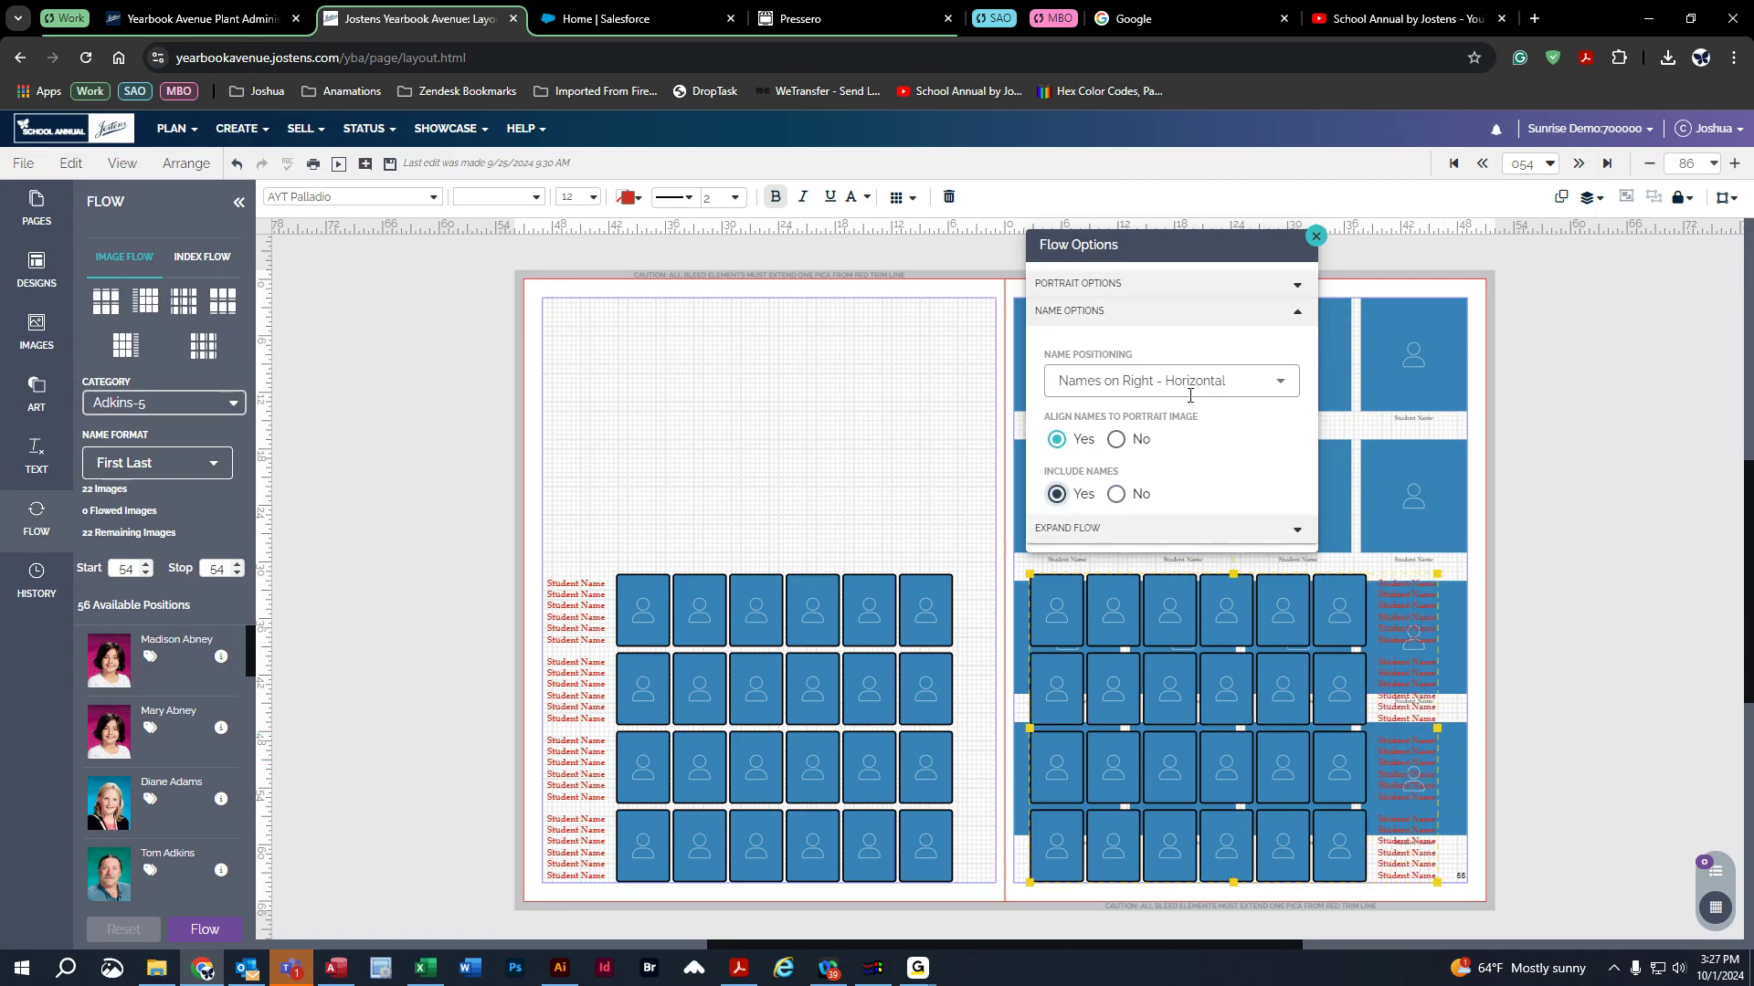
- Close the flow options, remove the duplicated flow from page 055 and select the page 054 flow
left_click(1086, 312)
left_click(1316, 237)
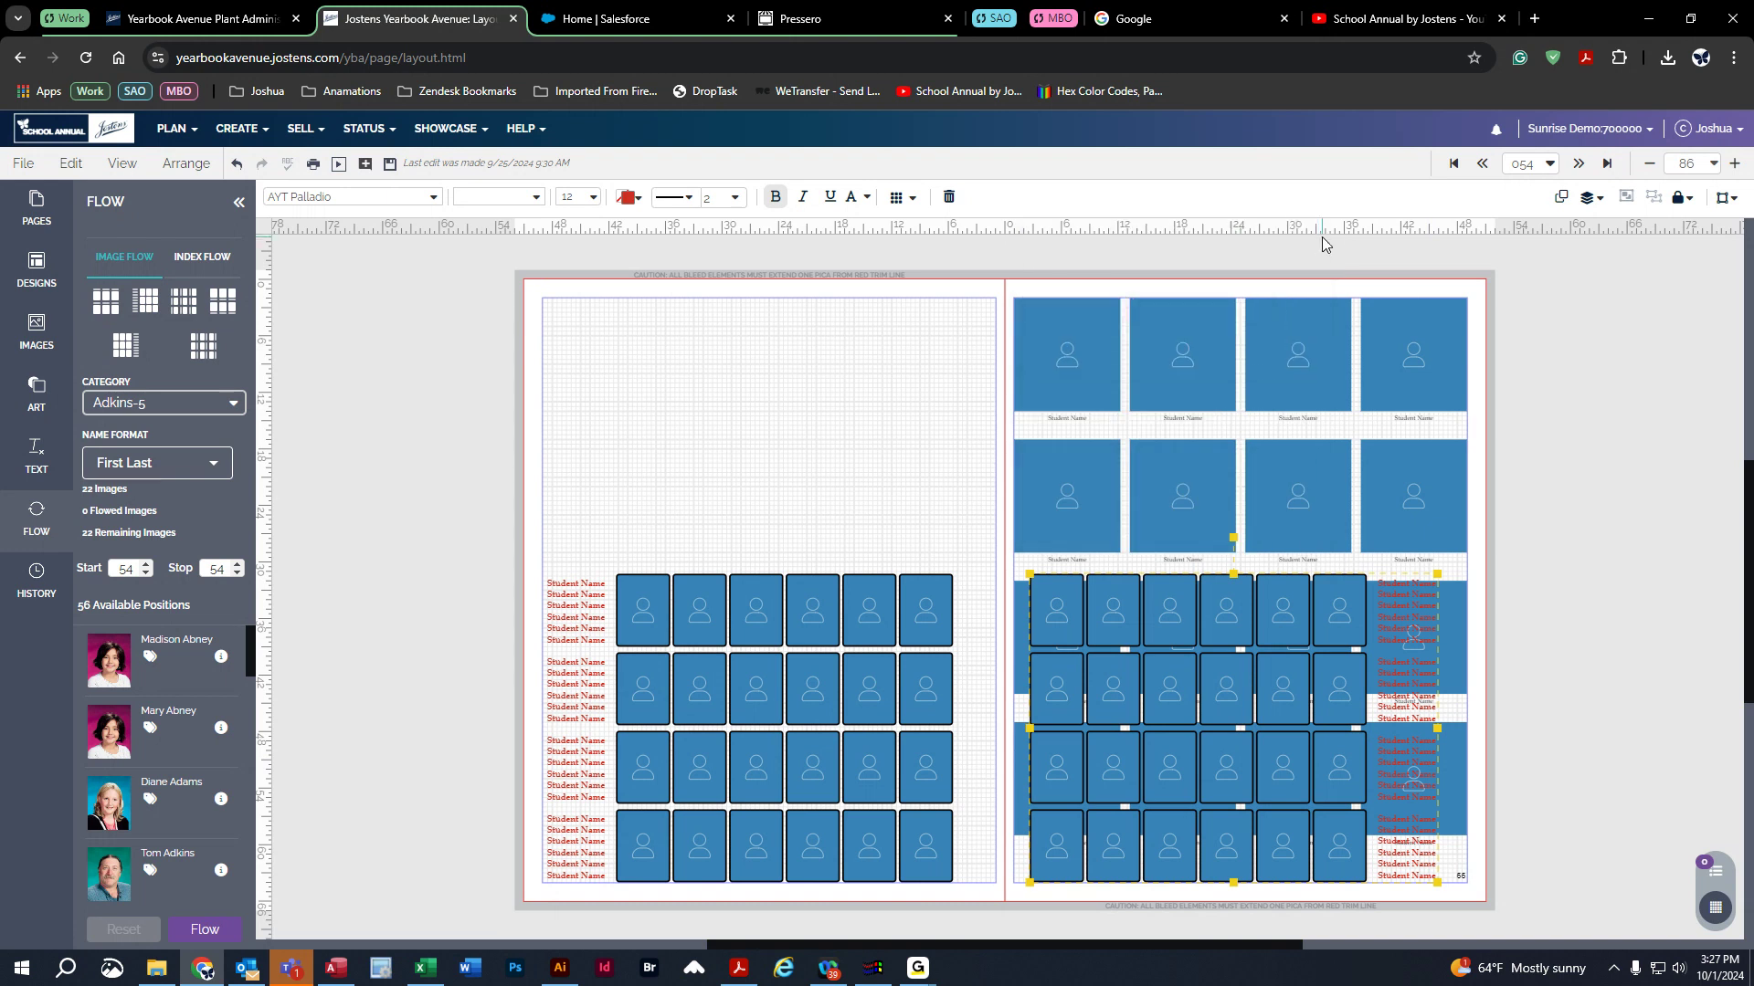
left_click(756, 624)
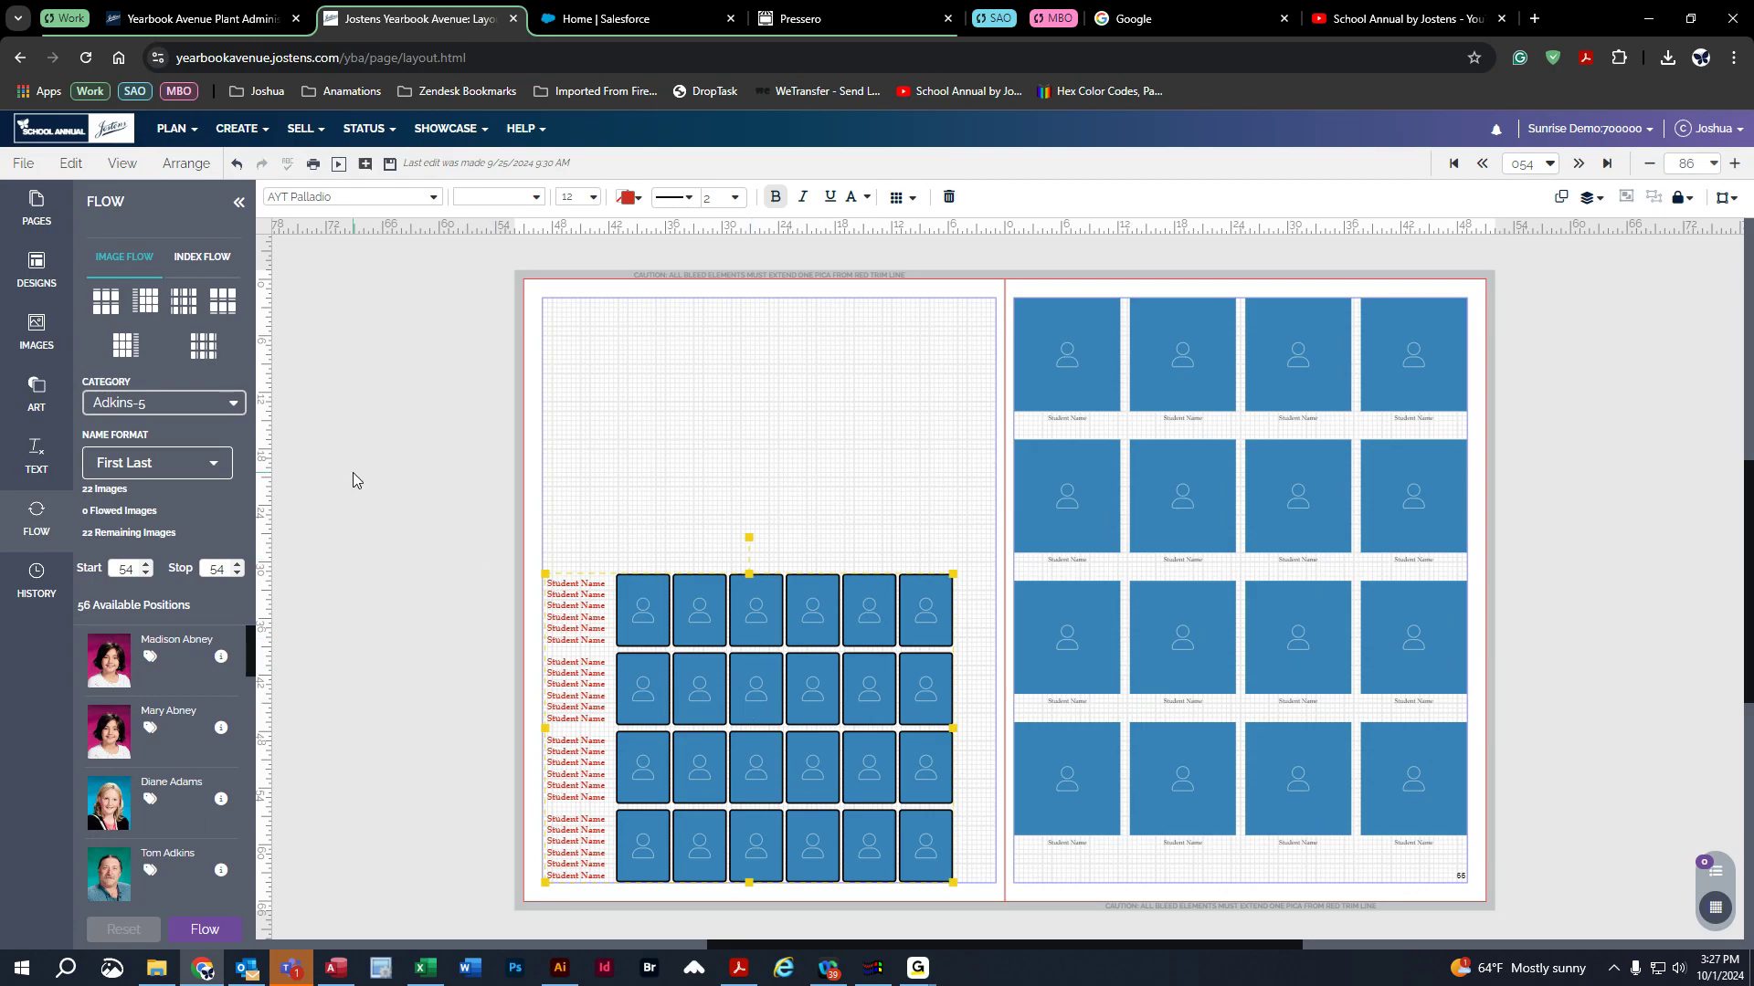
- Try the Howard-2 category for the image flow and switch back to Adkins-5
left_click(139, 406)
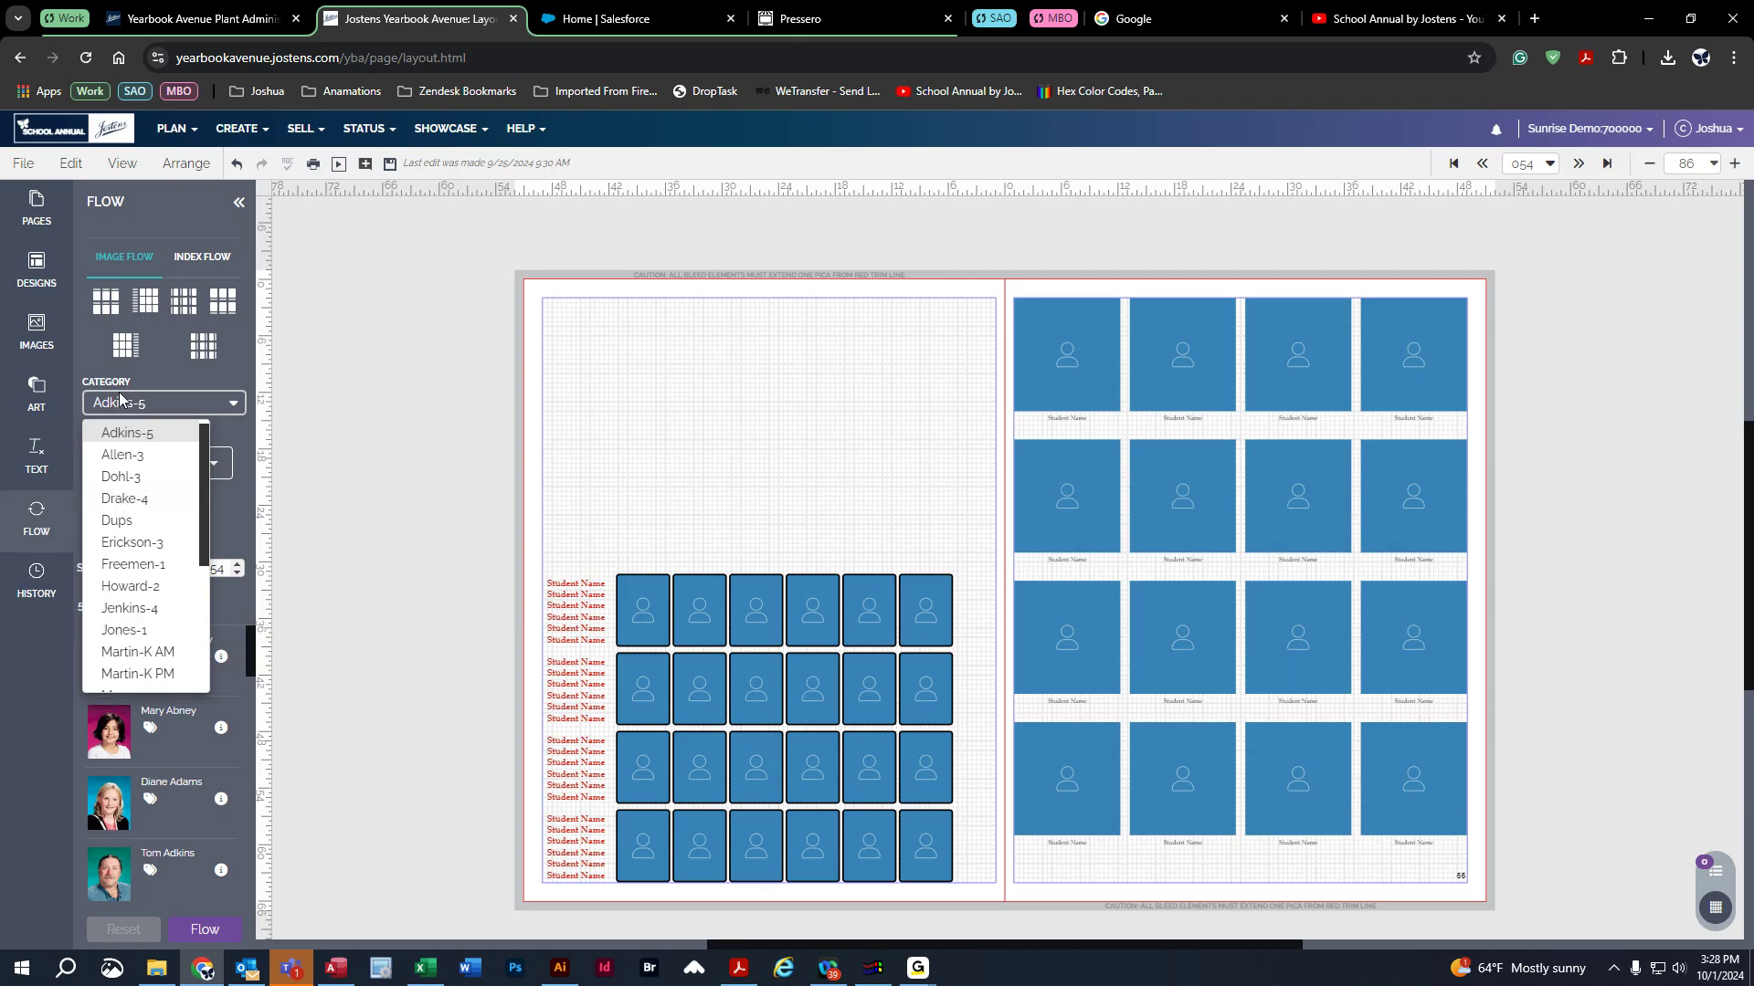
left_click(128, 433)
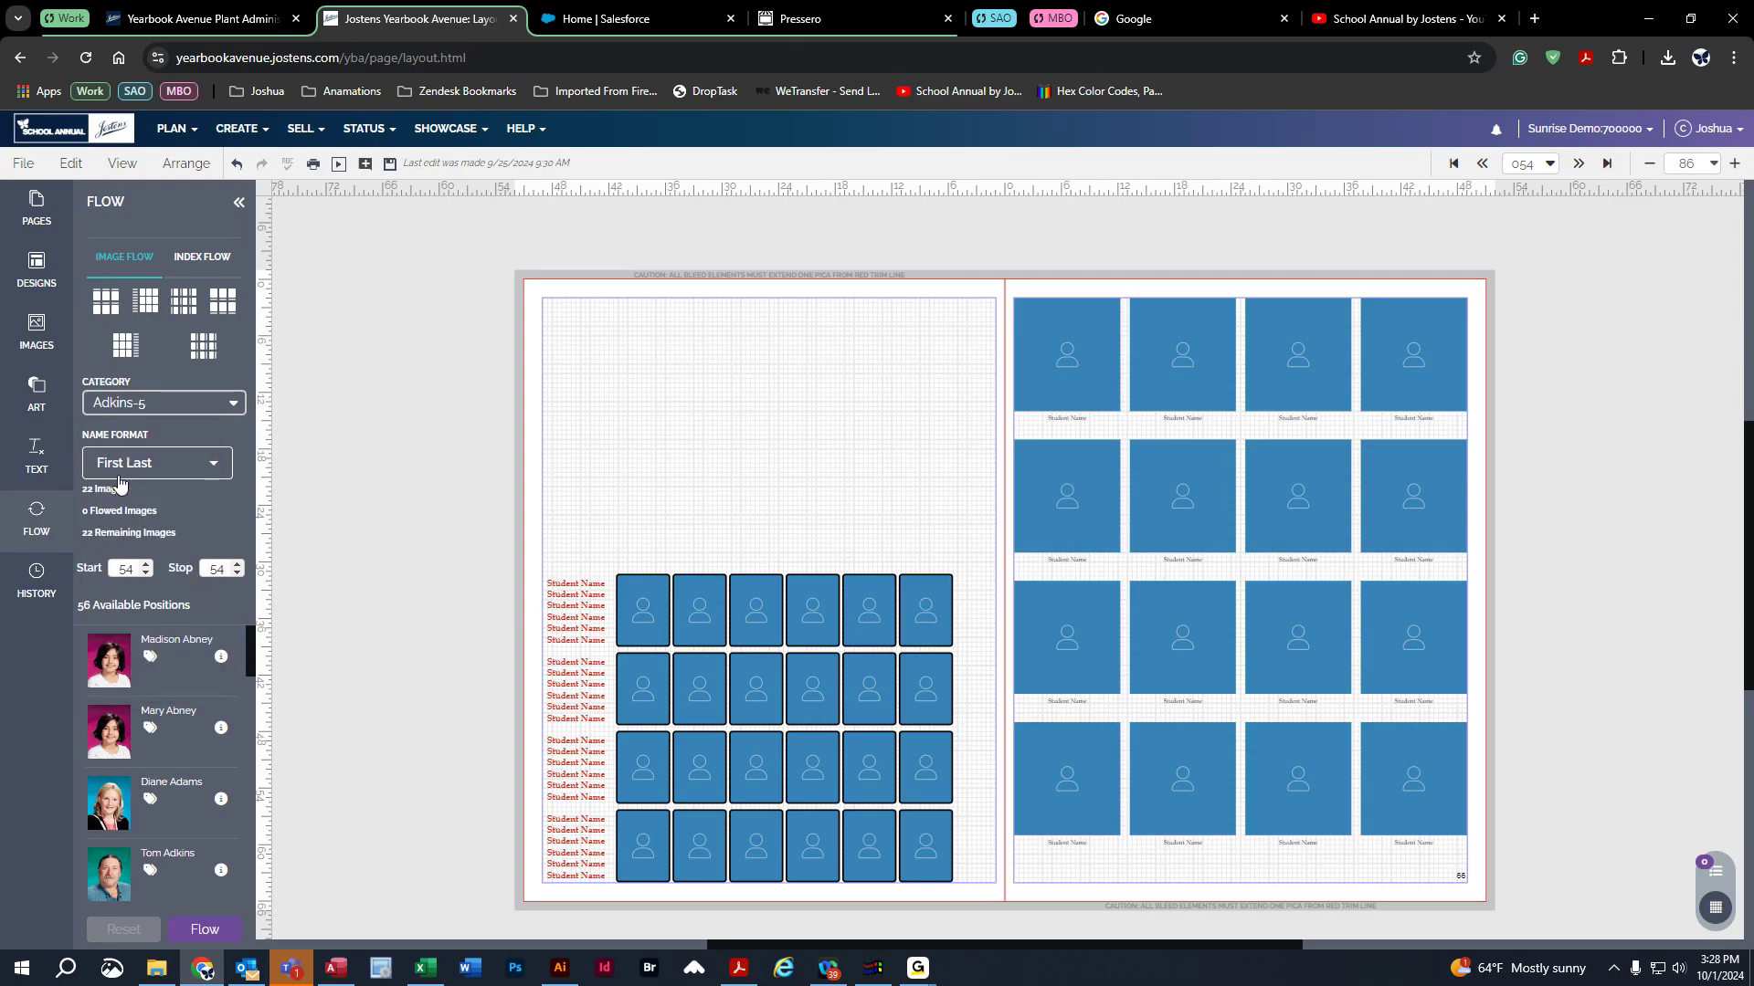
left_click(119, 407)
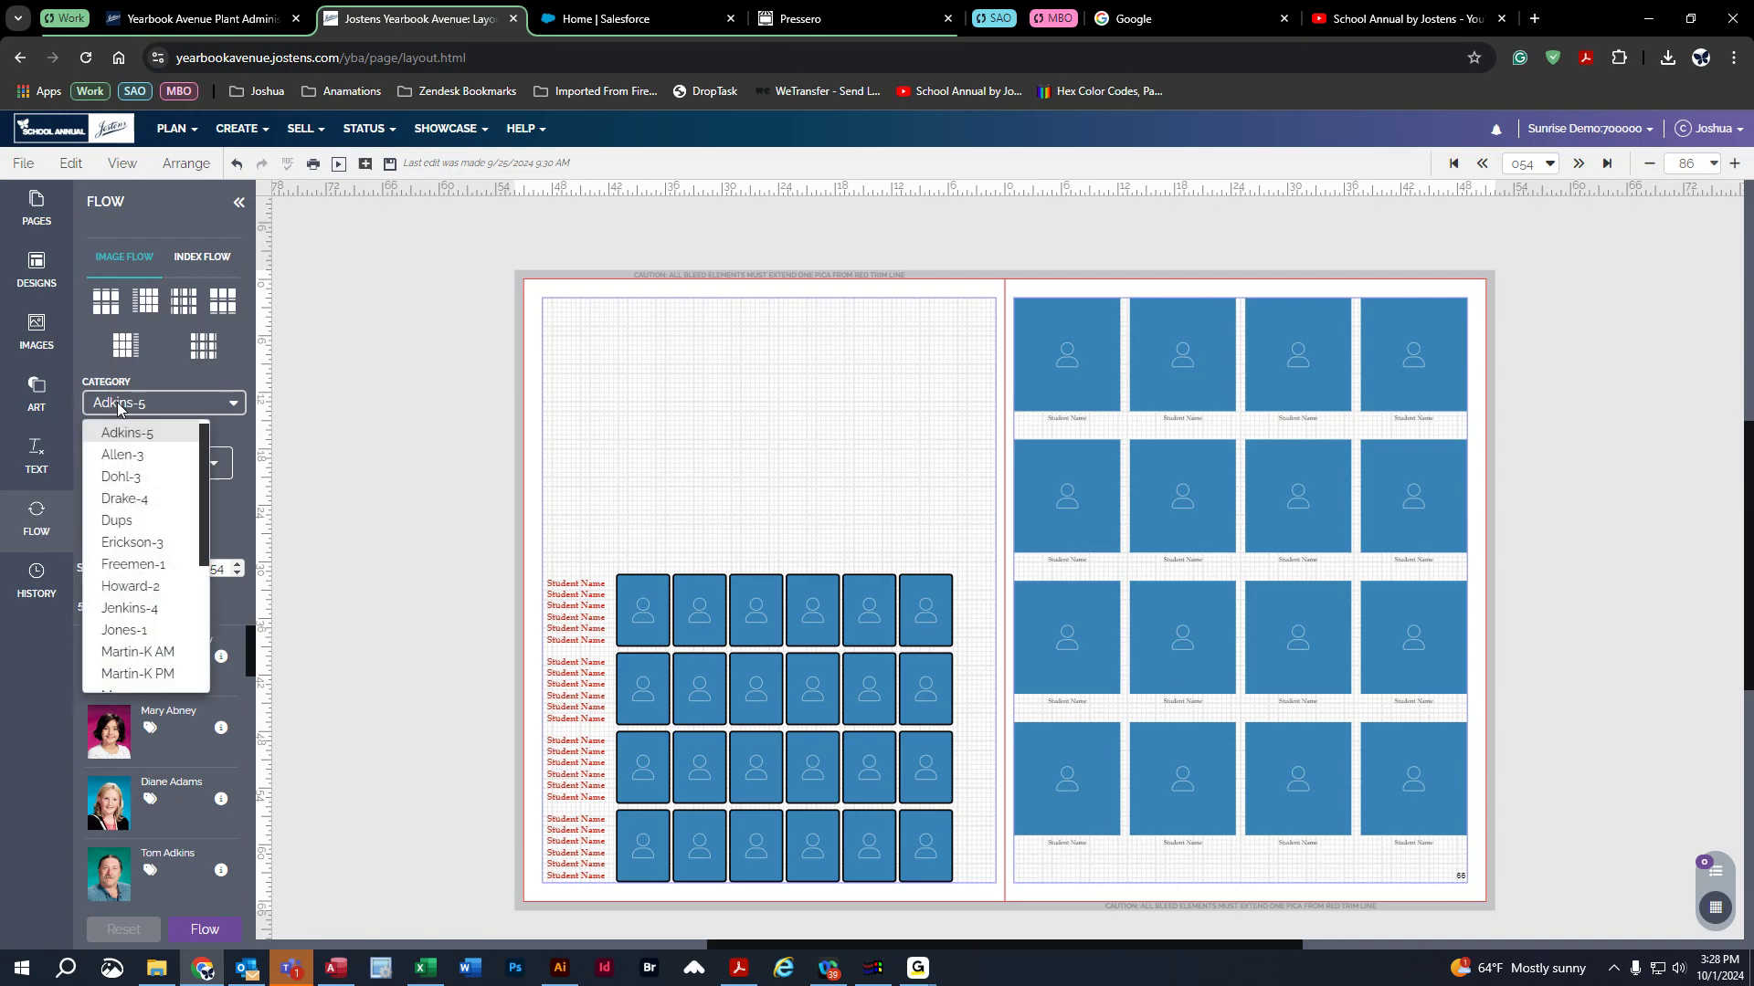
left_click(130, 587)
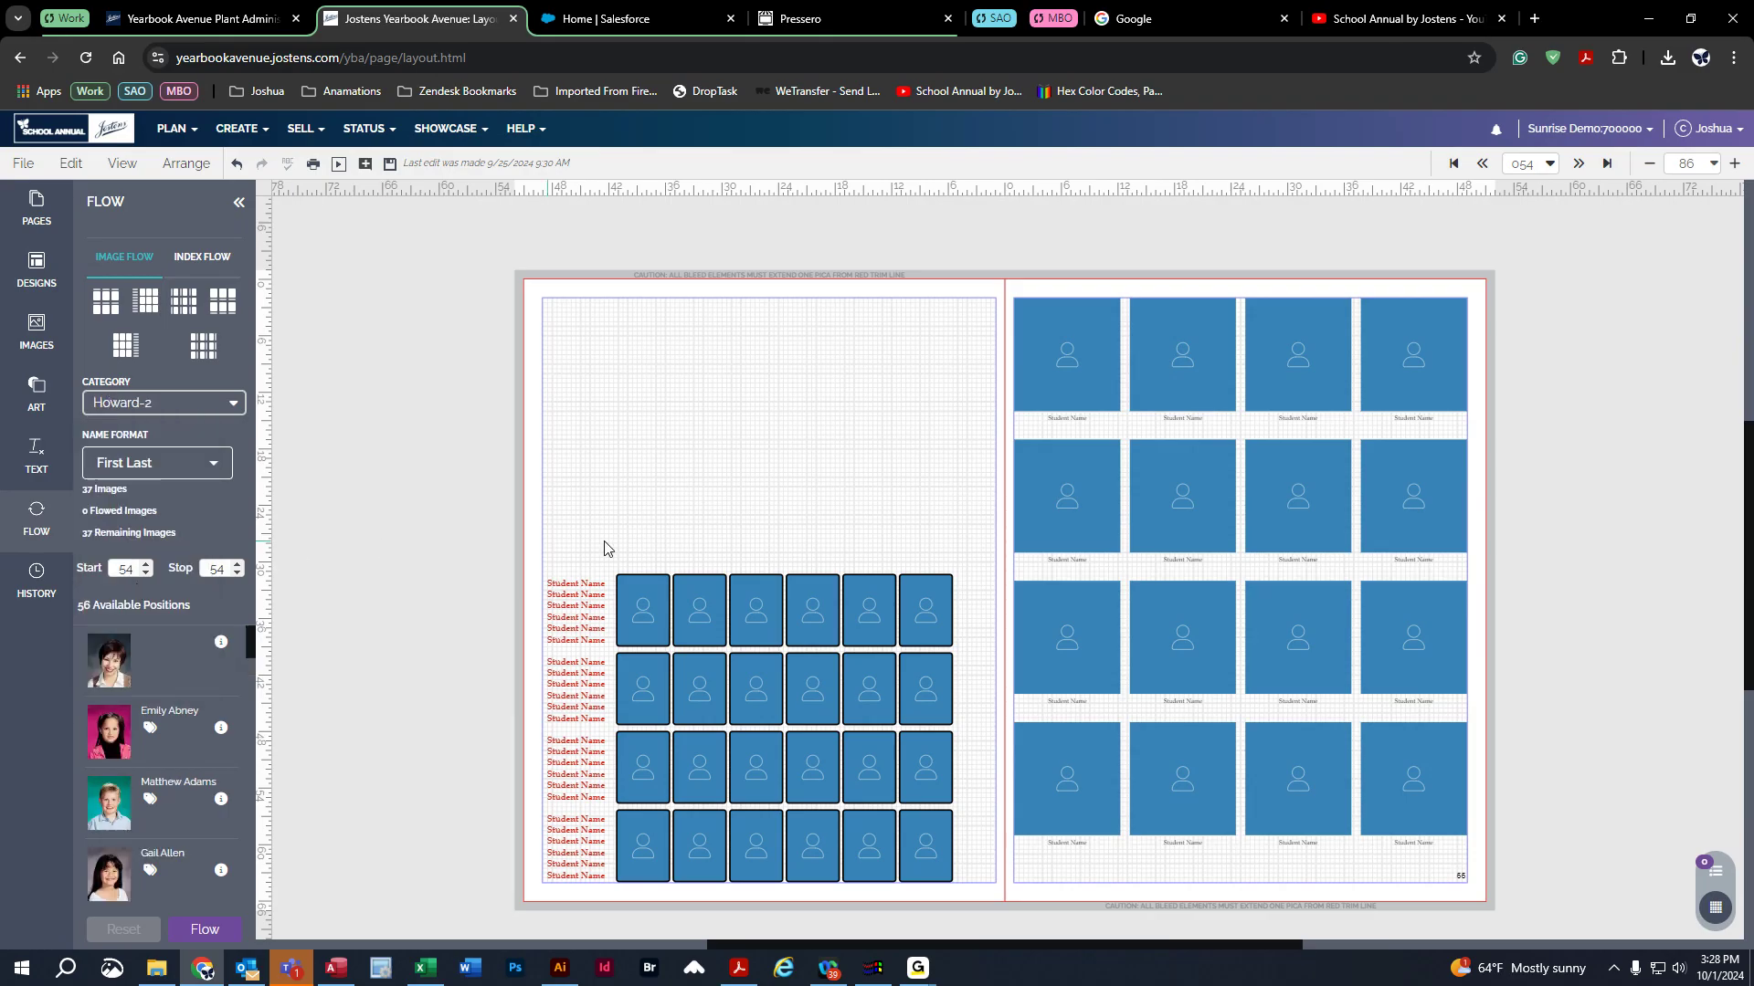
left_click(132, 409)
scroll(123, 512, "up", 5)
left_click(118, 438)
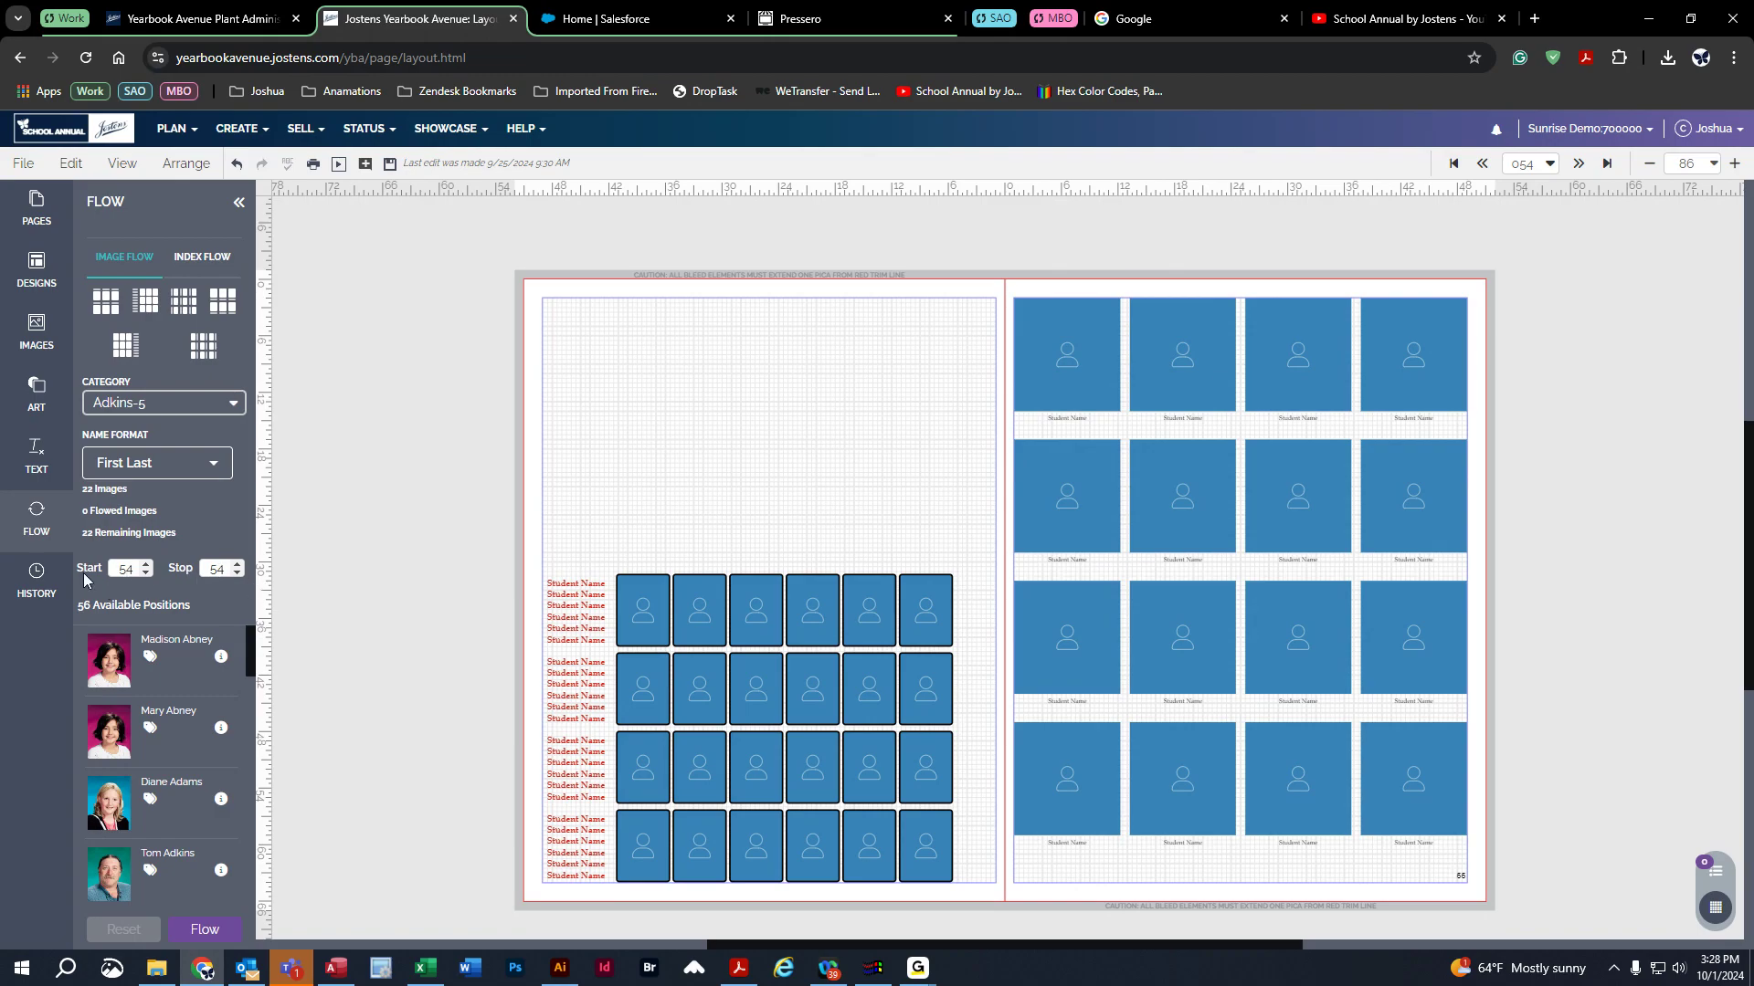
- Try a stop page of 60 for the flow, return it to 54 and save the layout
left_click(236, 563)
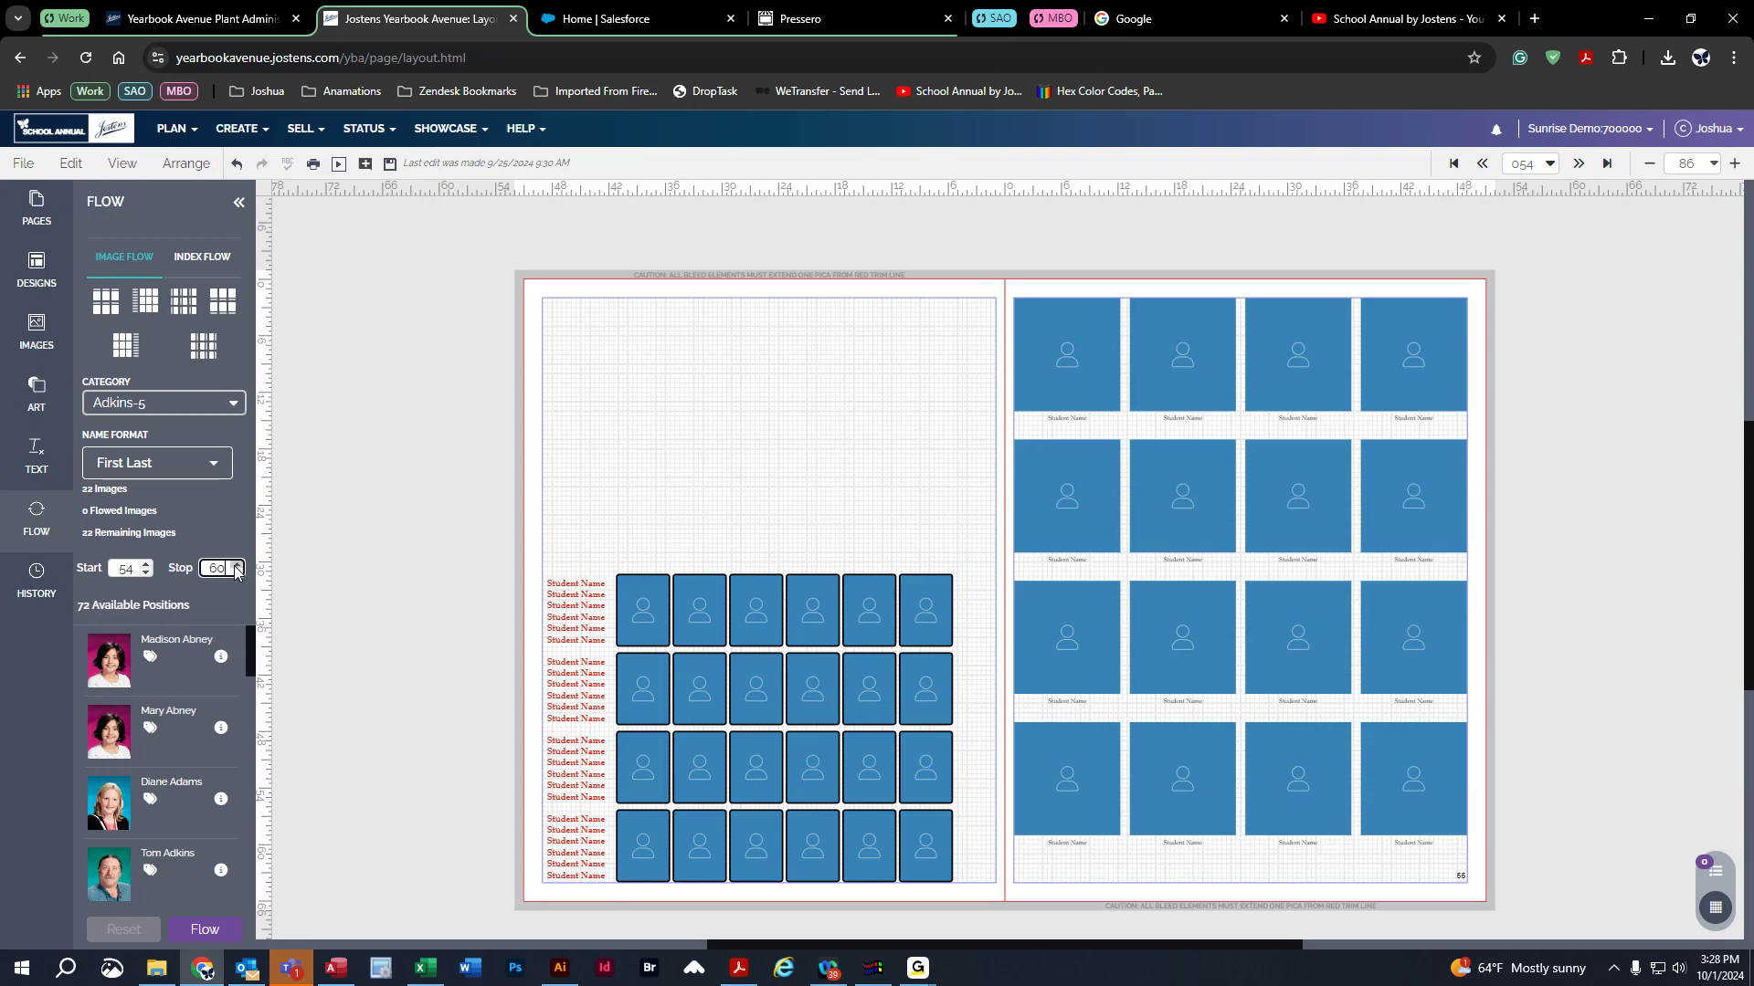
left_click(238, 575)
left_click(390, 164)
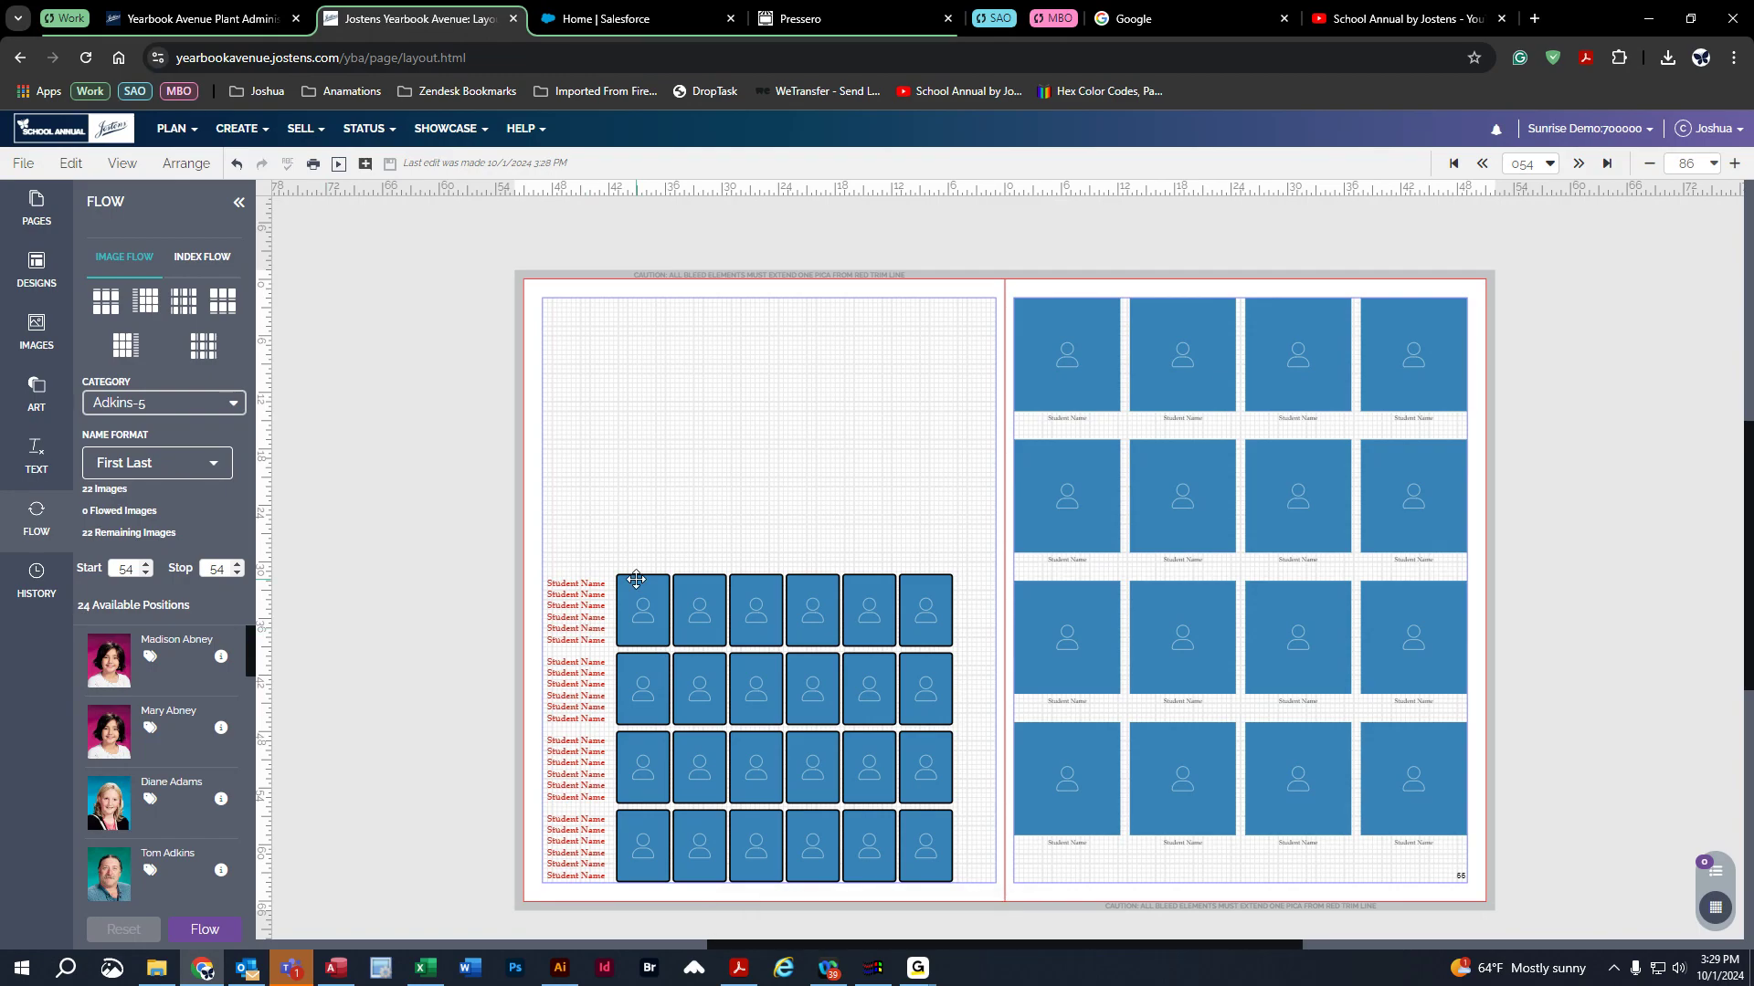
- Reduce the page 054 flow to 2 rows and save the layout
left_click(699, 605)
left_click(896, 196)
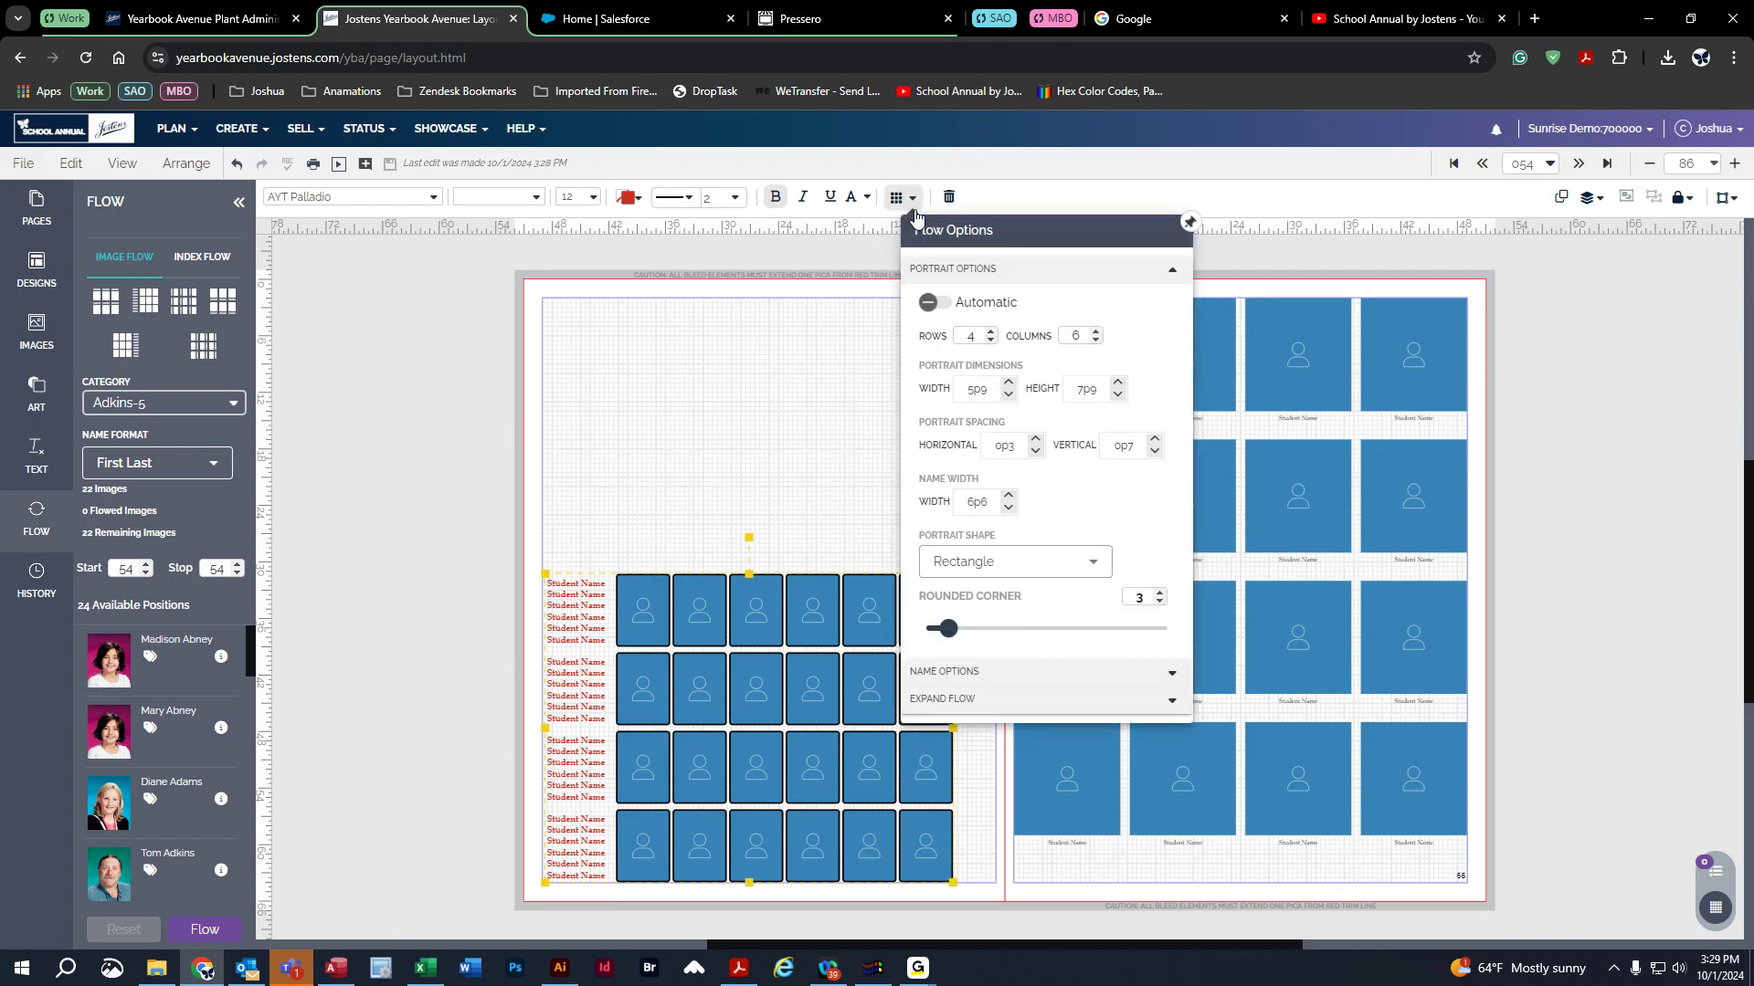
left_click(991, 340)
left_click(991, 340)
left_click(365, 481)
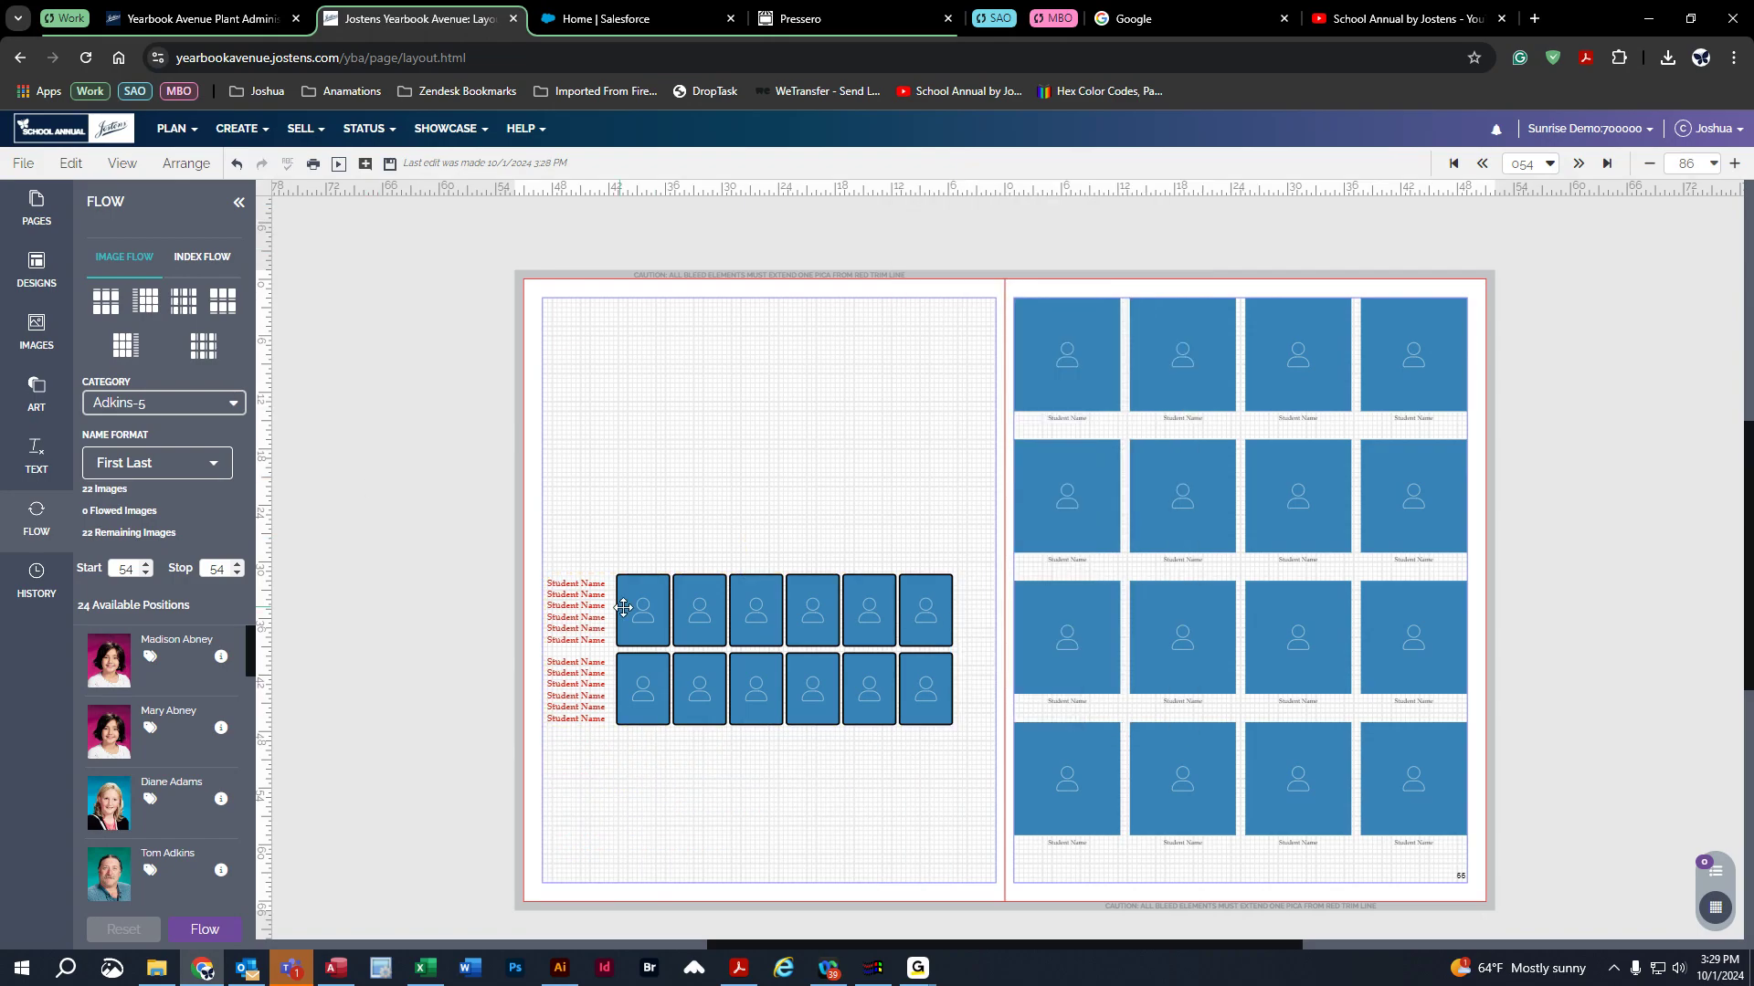
left_click(390, 166)
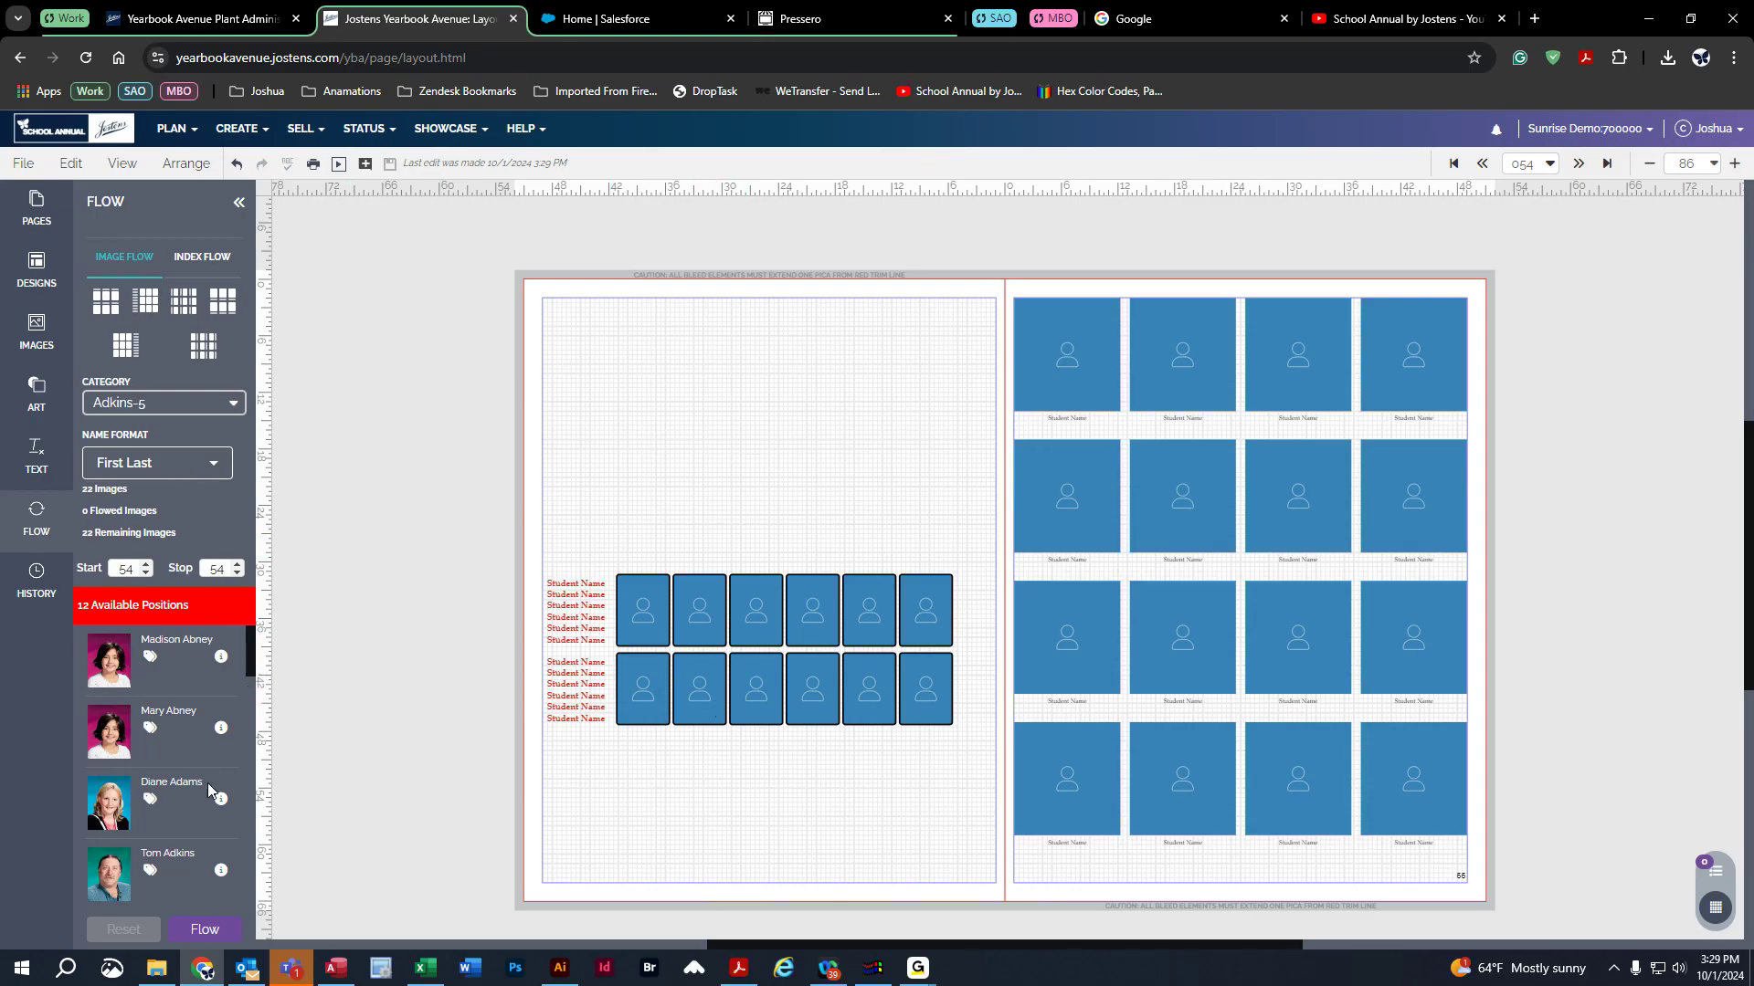
- Set the page 054 flow back to 4 rows and save the layout
left_click(758, 598)
left_click(898, 198)
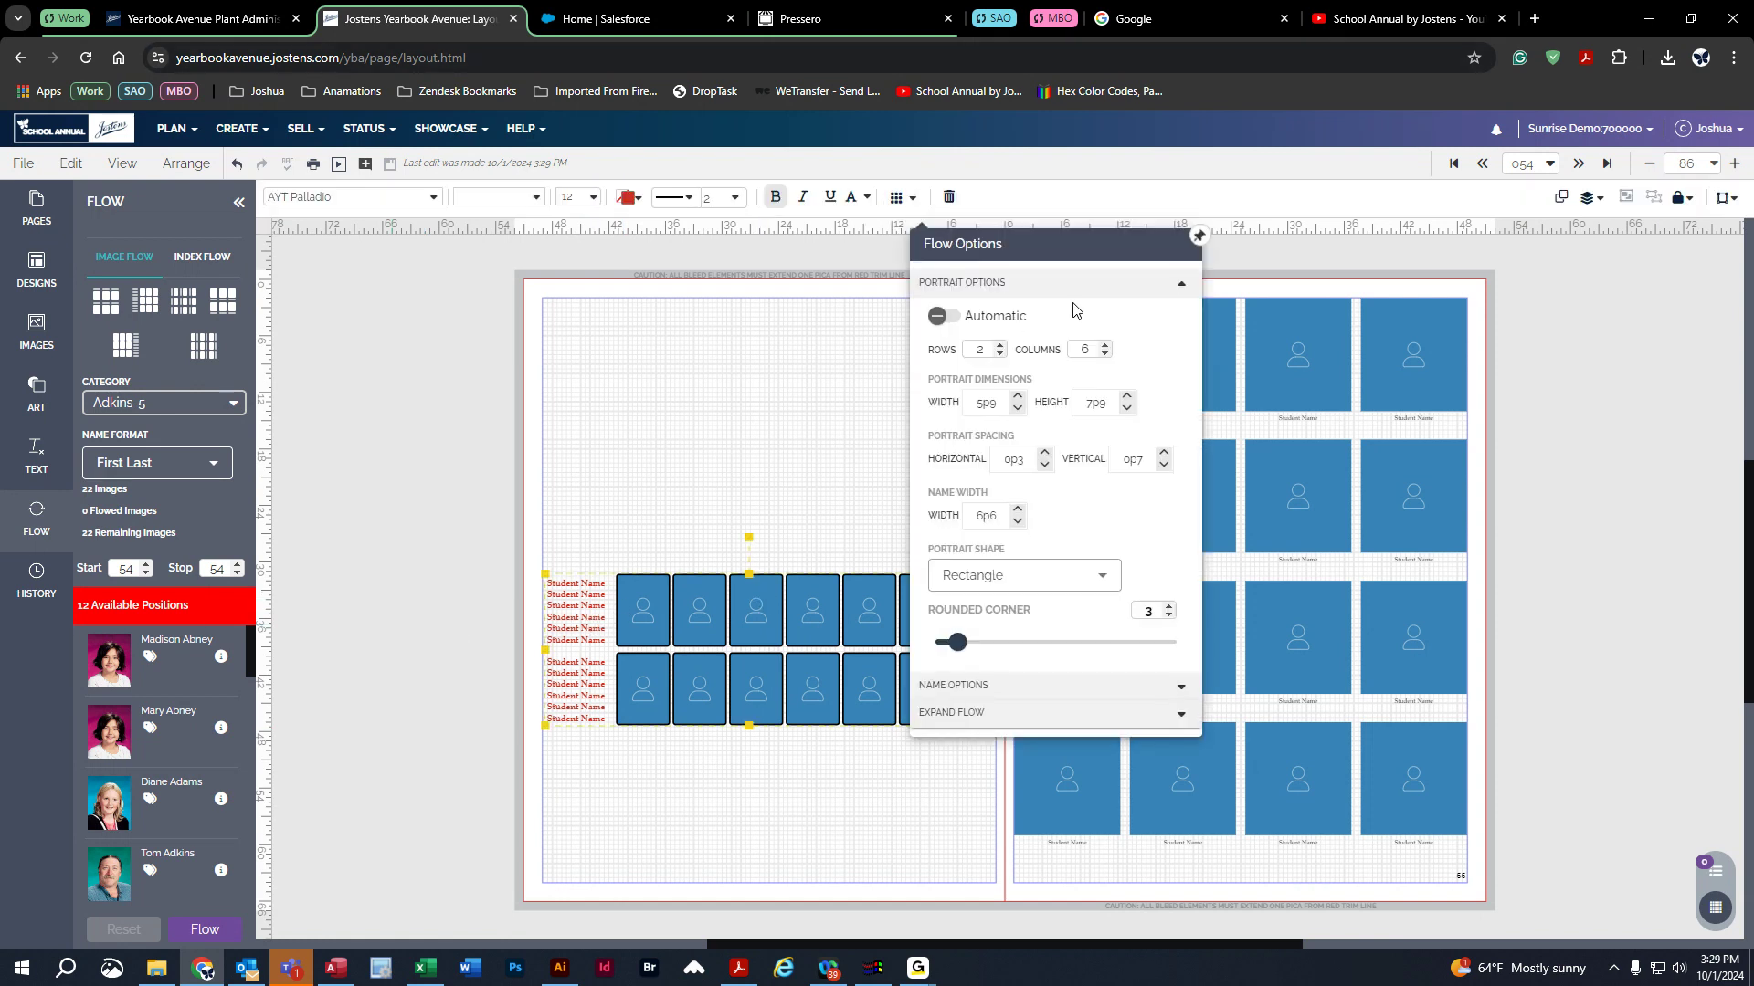
left_click(1000, 345)
left_click(1000, 345)
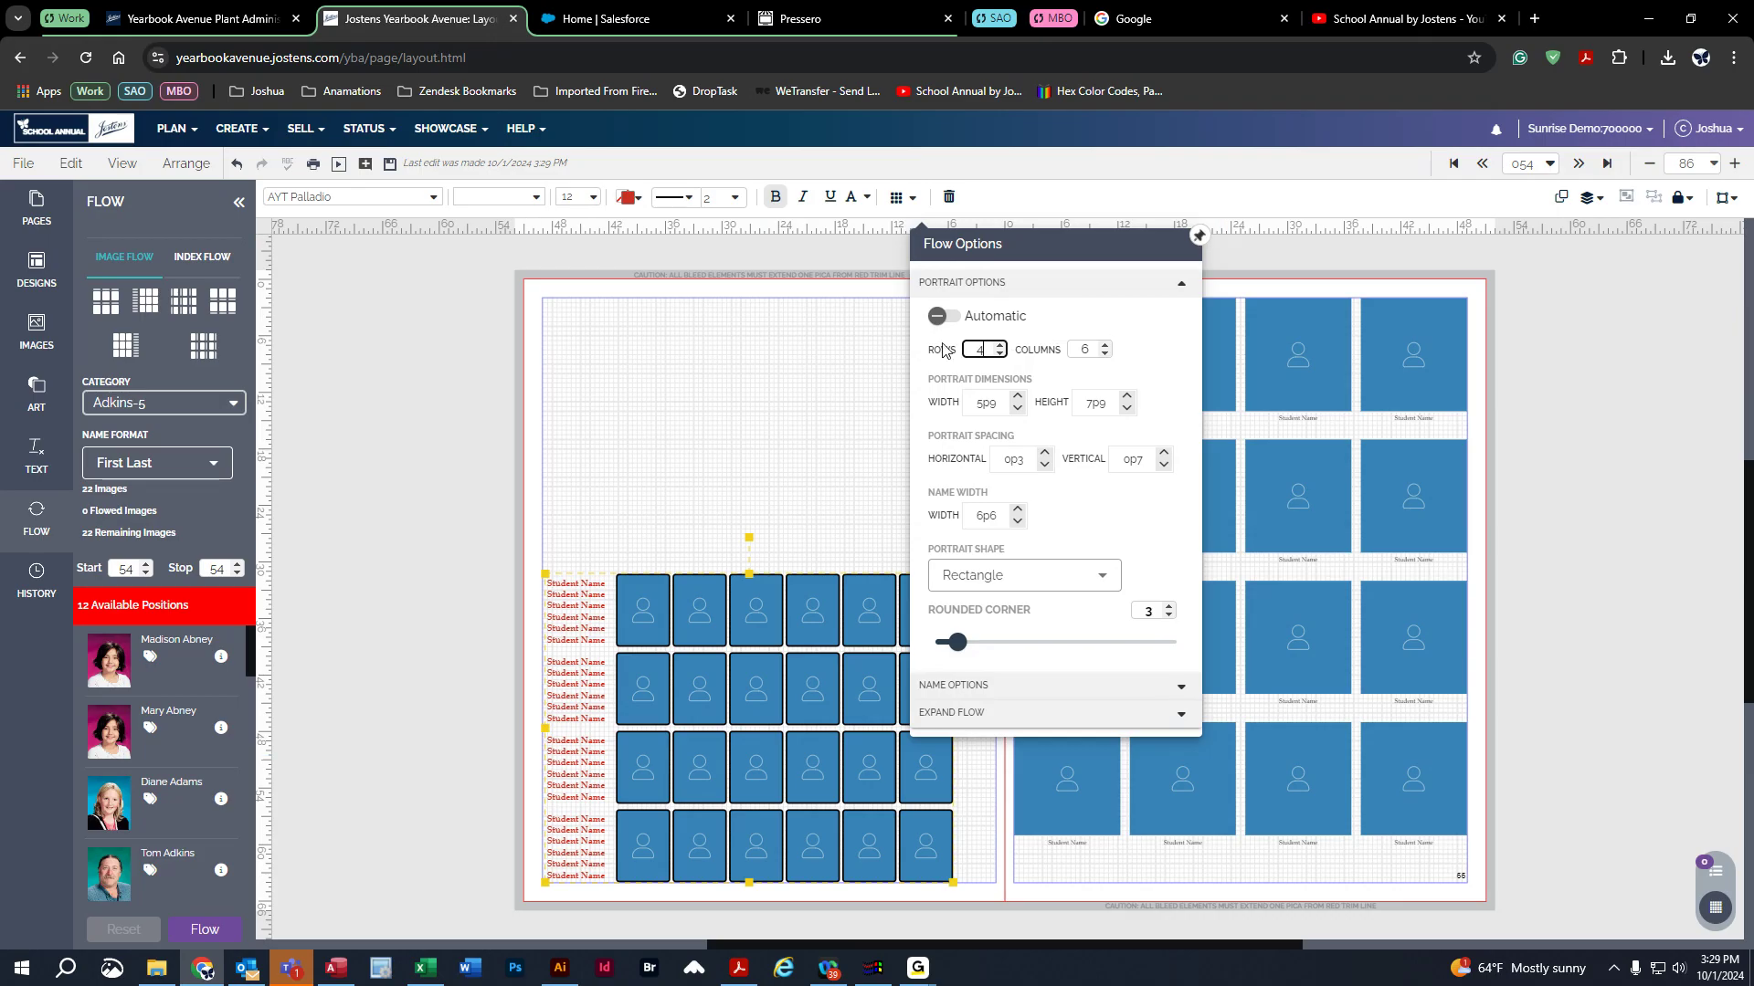
left_click(405, 402)
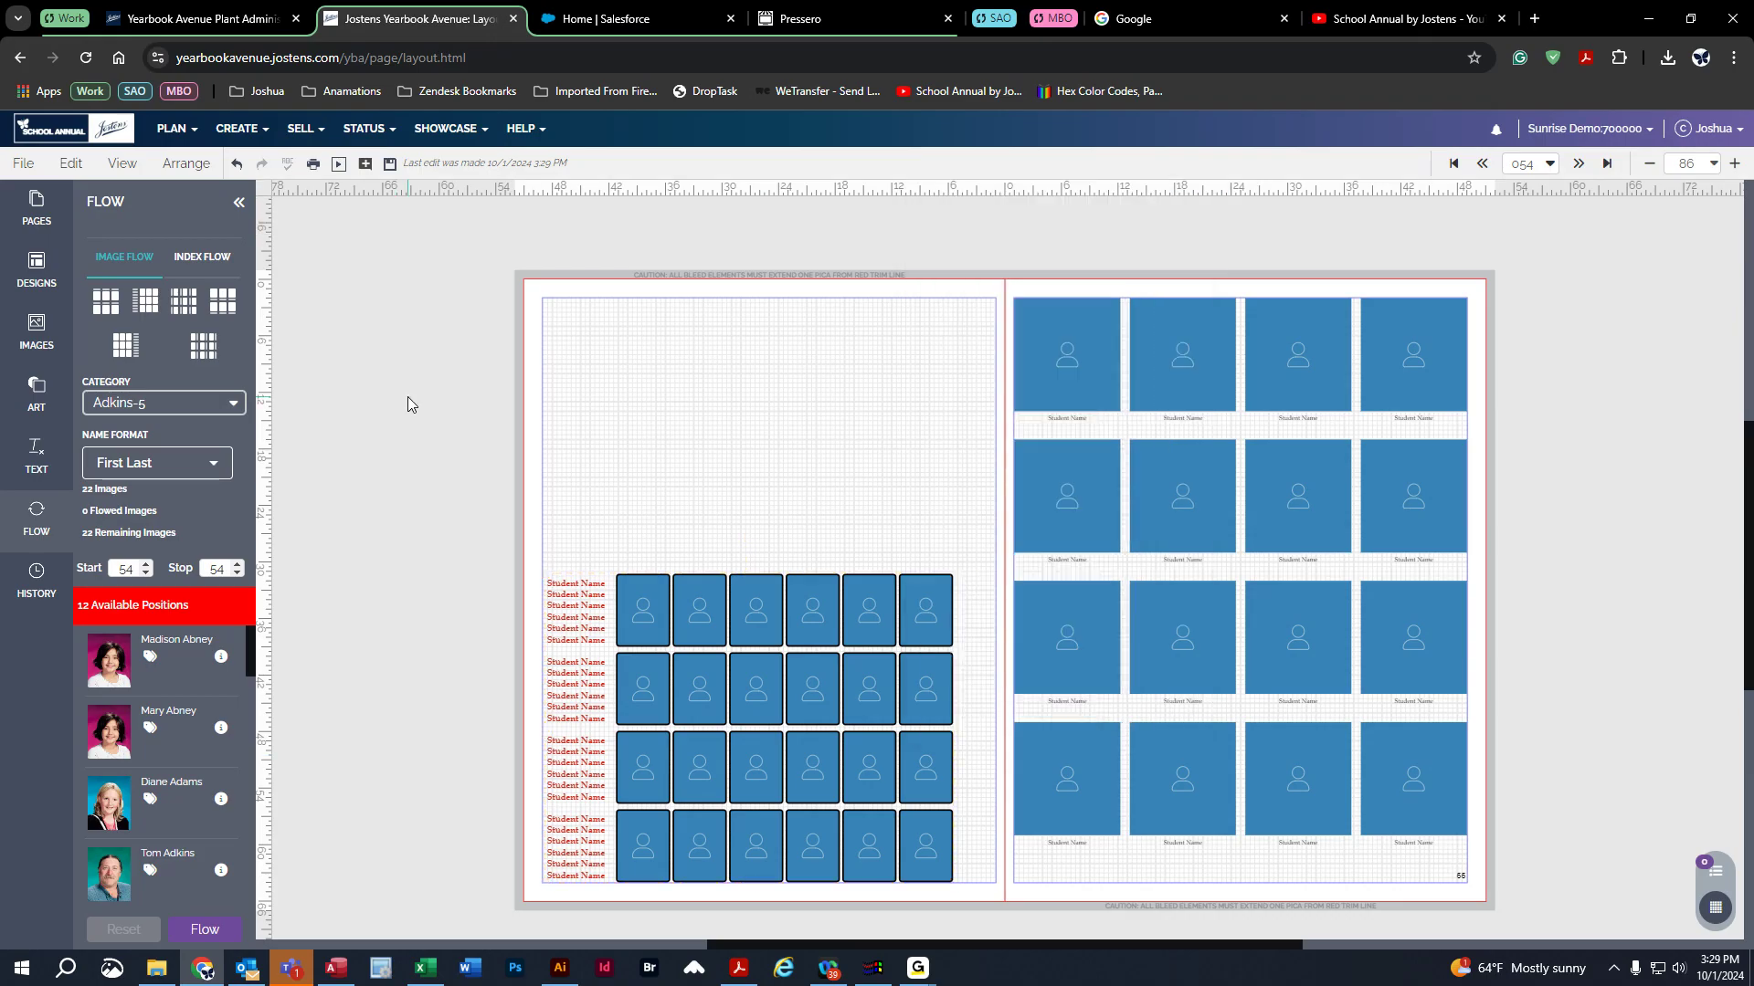
left_click(390, 165)
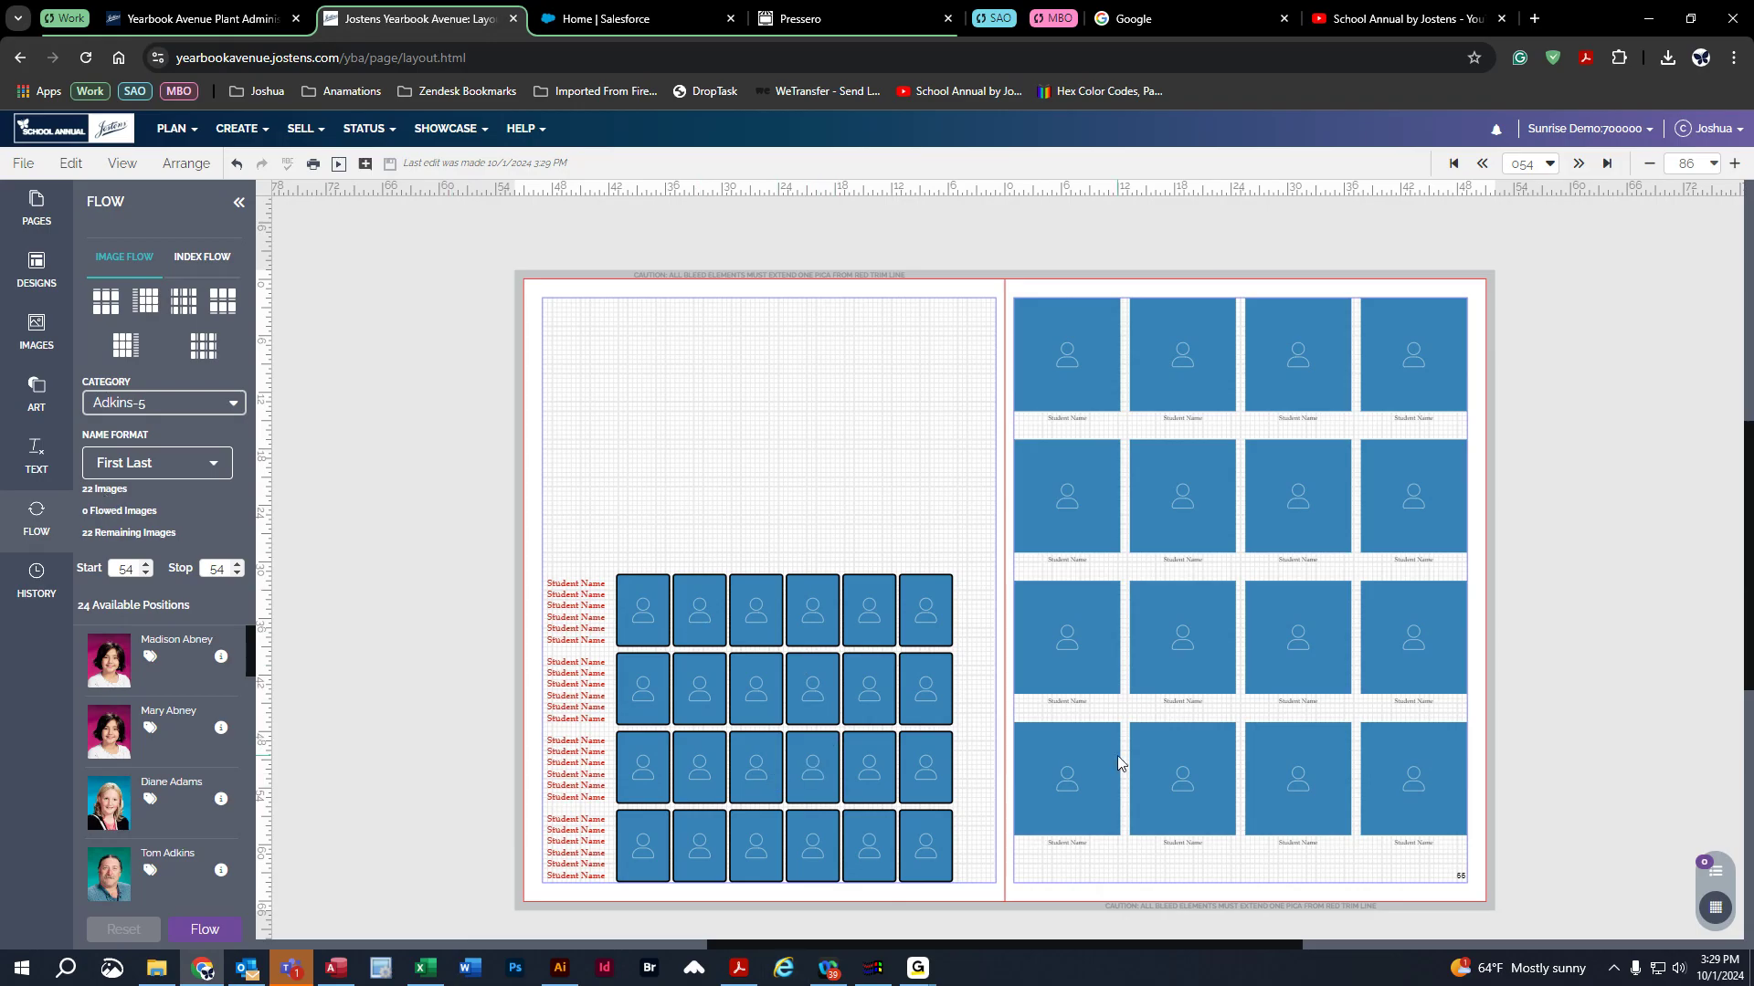
- Save the layout and flow the Adkins-5 portraits into the page 054 flow
left_click(824, 627)
right_click(825, 628)
left_click(756, 497)
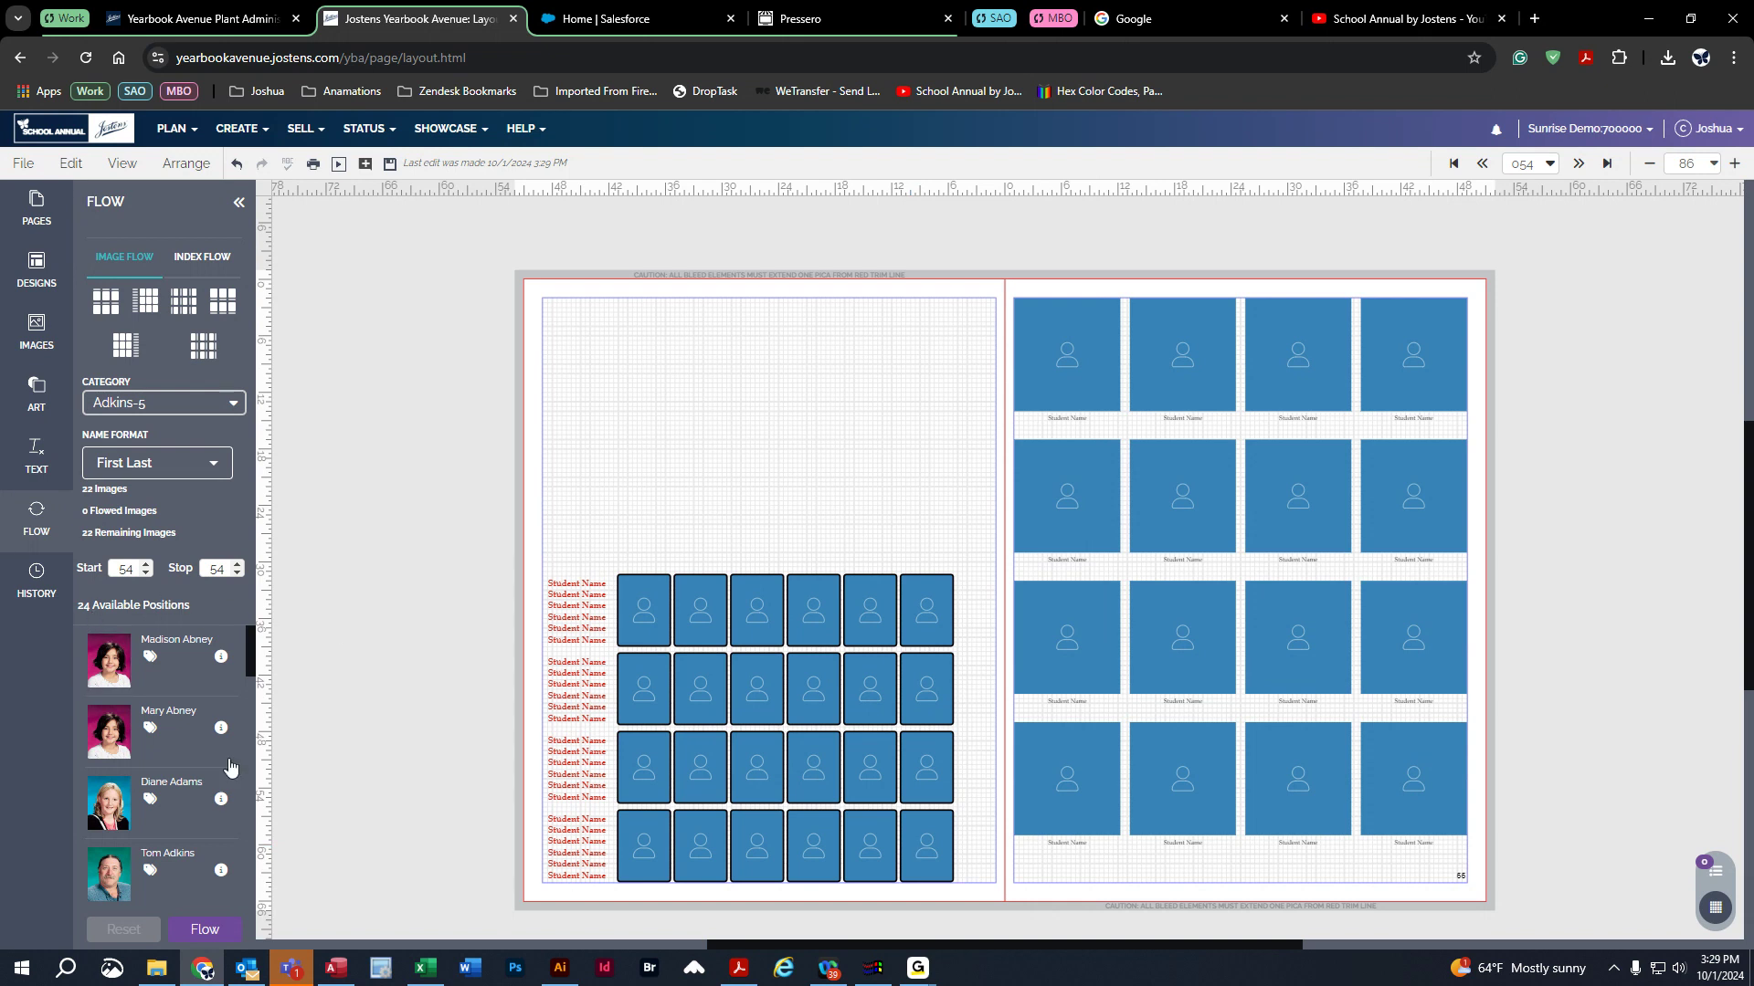
left_click(220, 931)
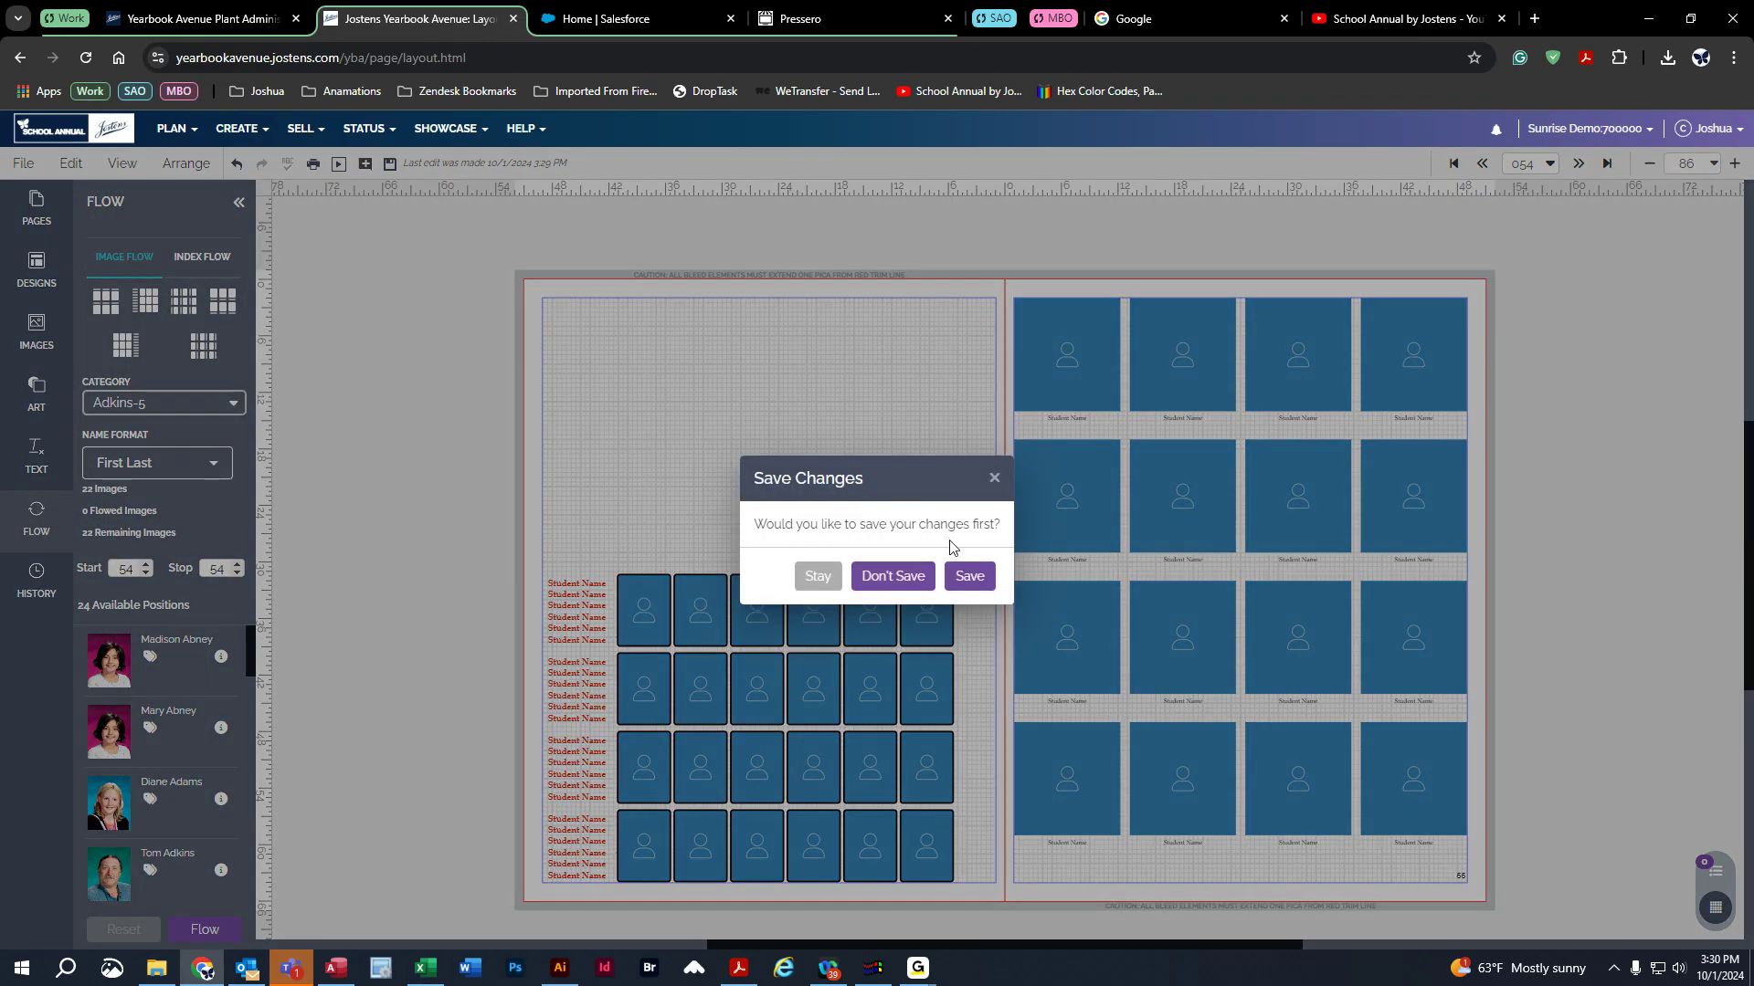
left_click(995, 478)
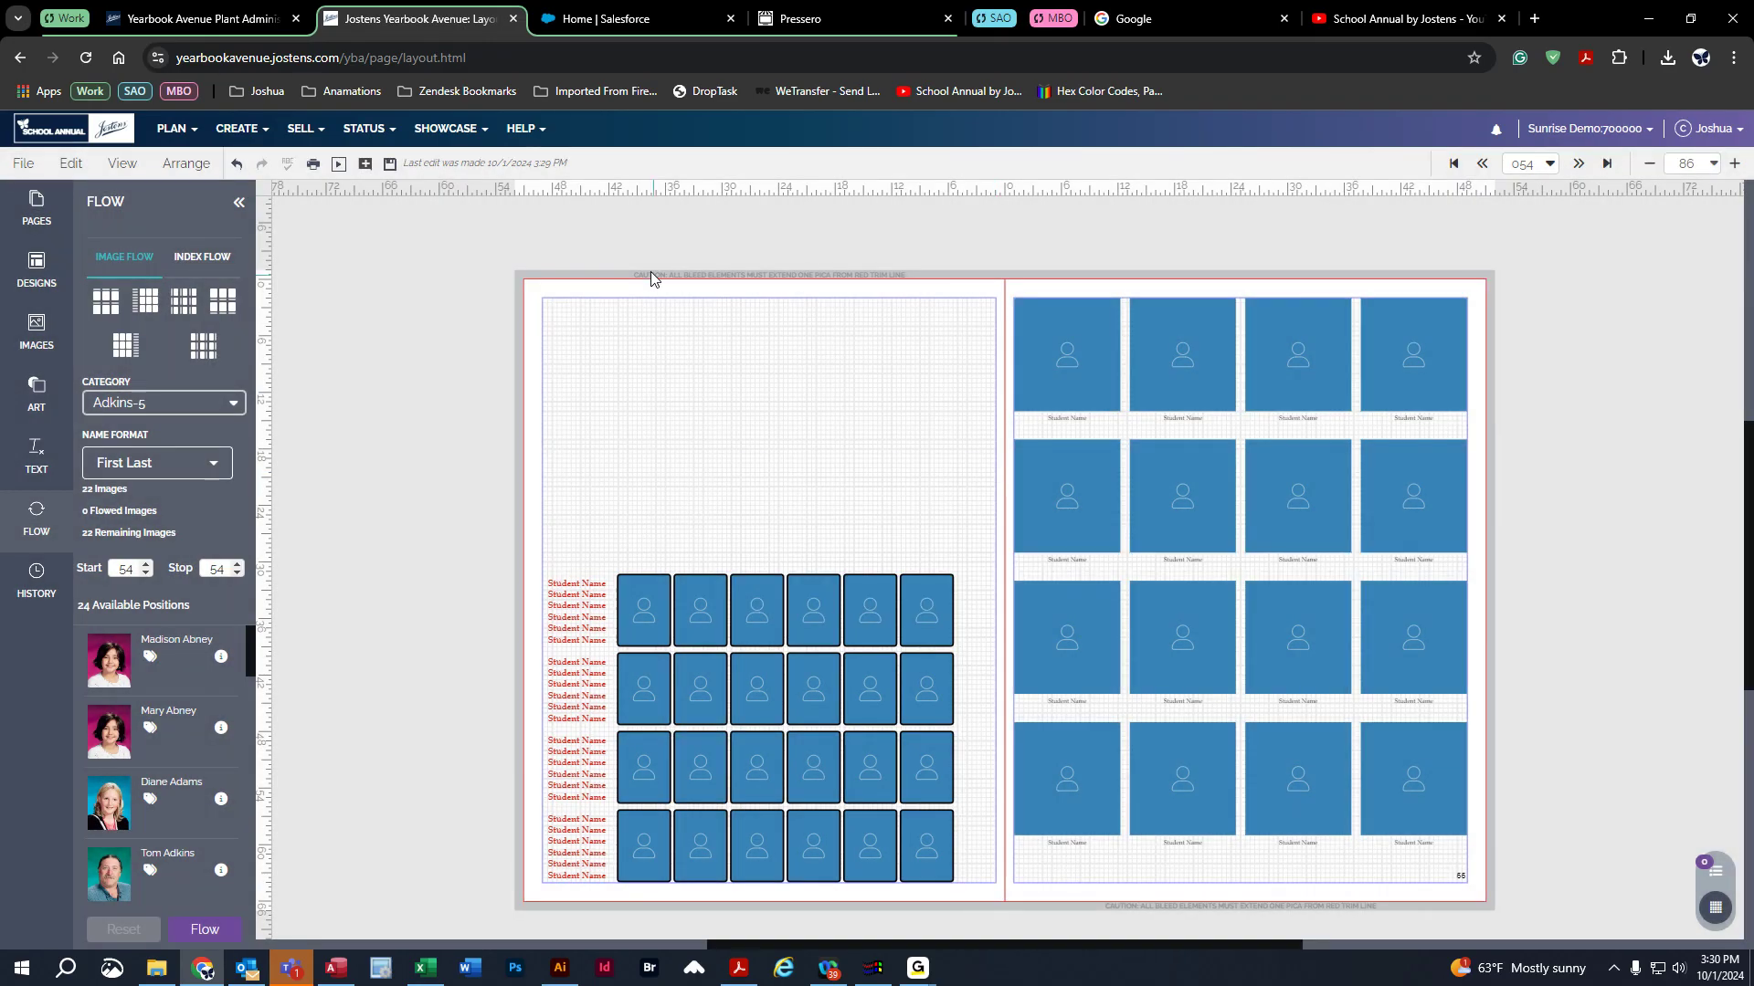
left_click(389, 164)
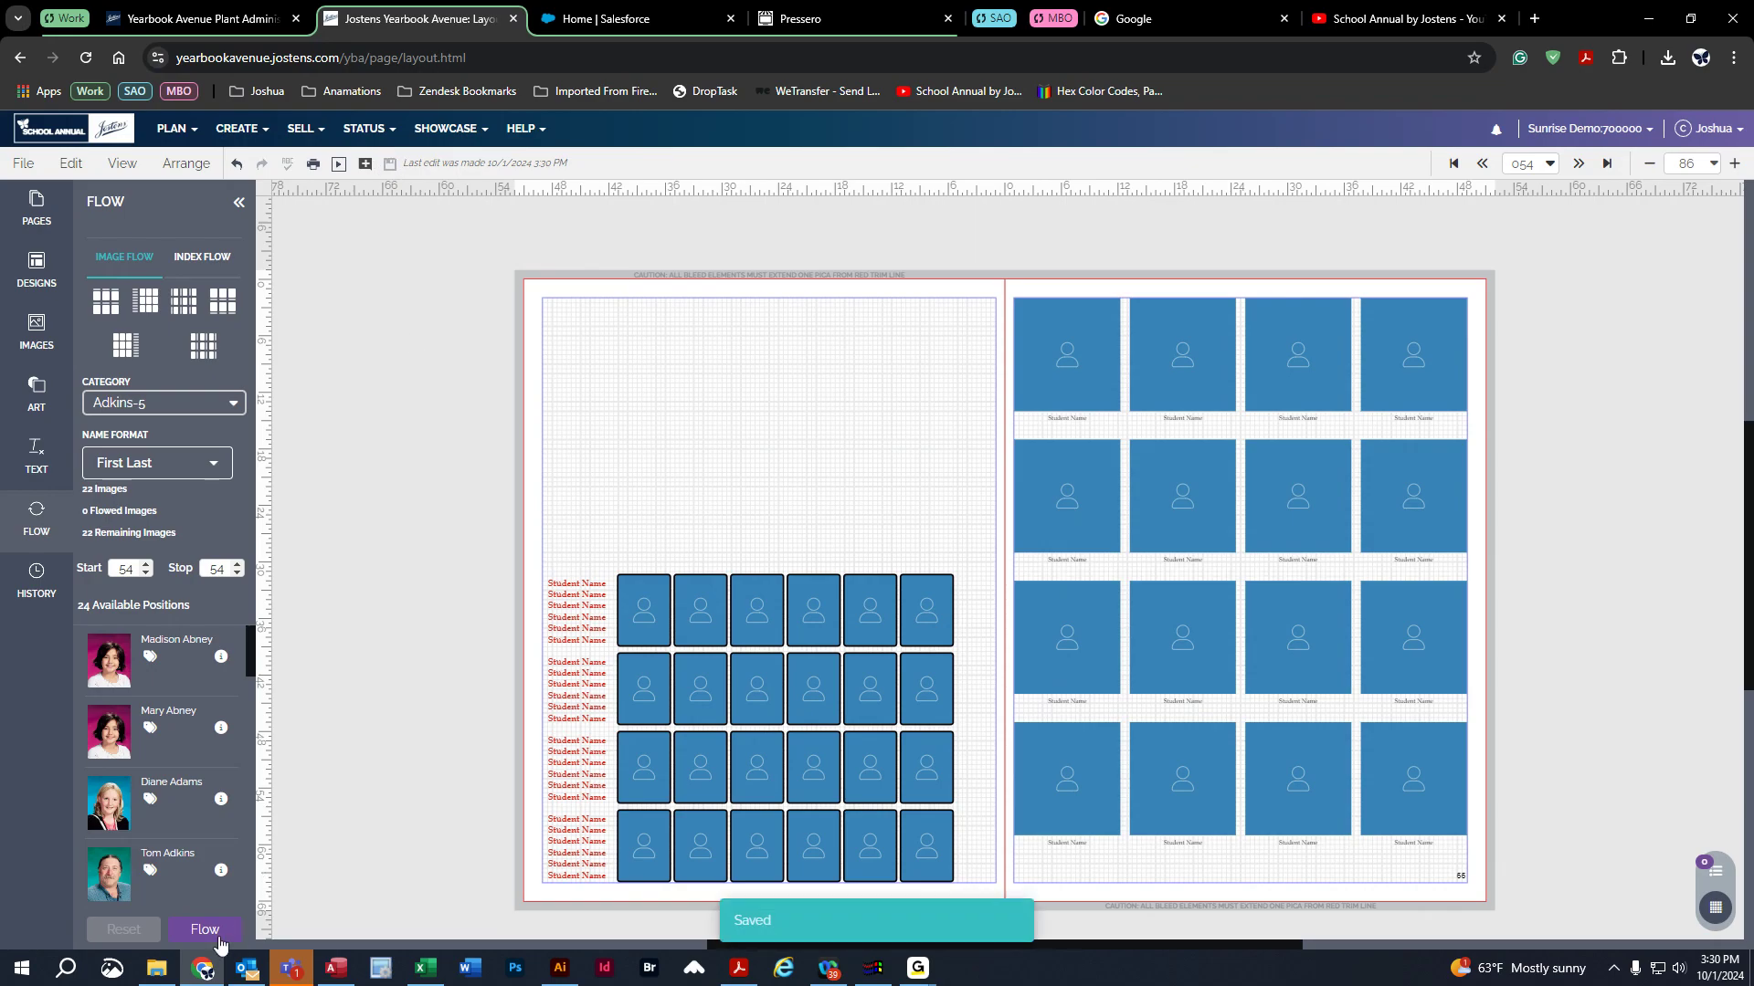
left_click(203, 930)
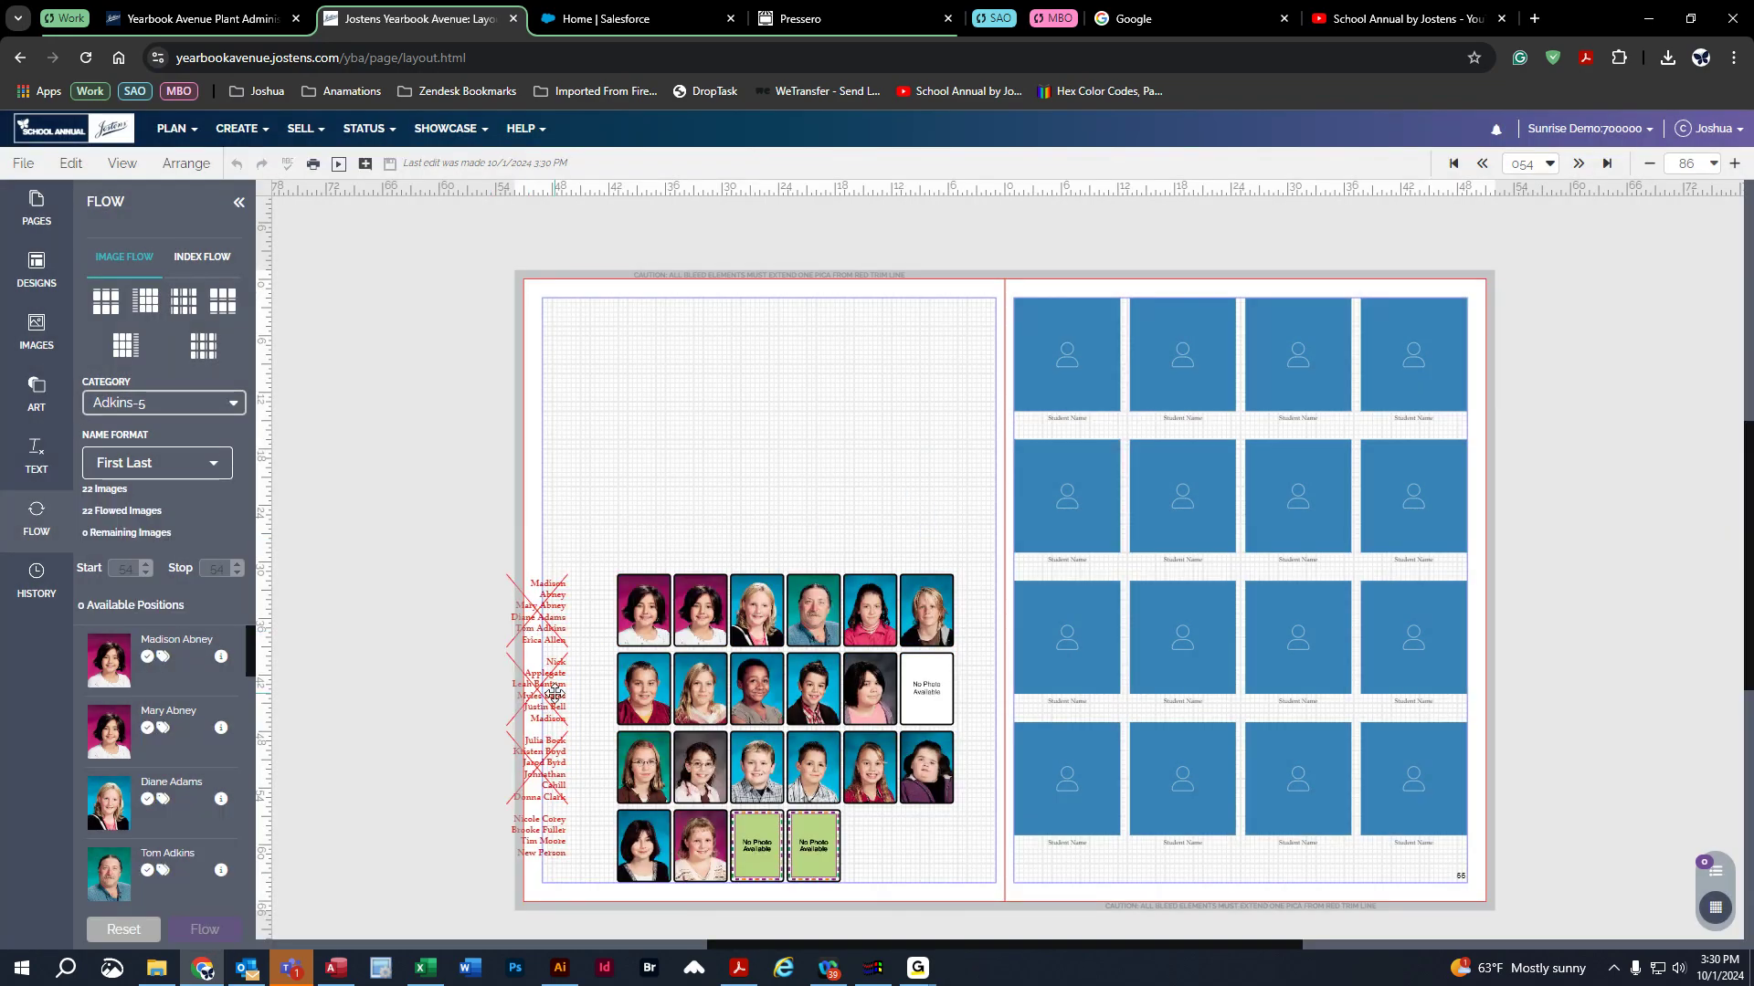
- Shift the filled flow toward the gutter so its names sit inside the page 054 margins, and inspect the crossed-out name blocks
left_click_drag(733, 650, 775, 635)
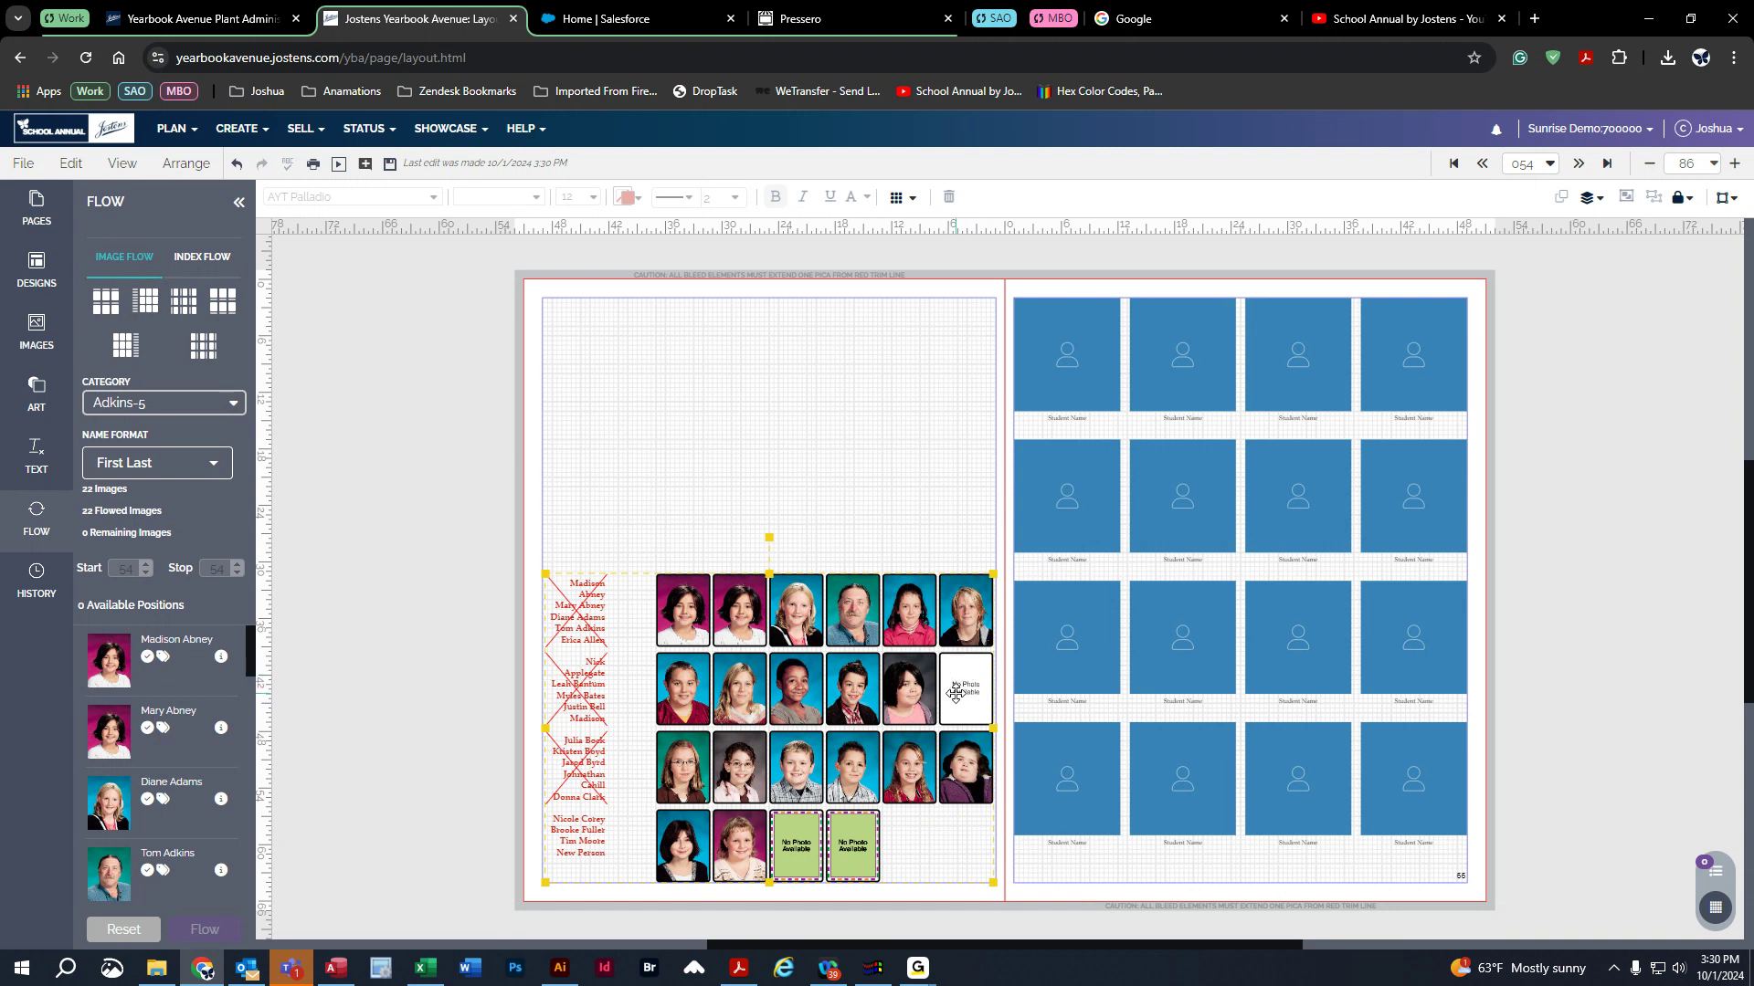
scroll(950, 694, "down", 1)
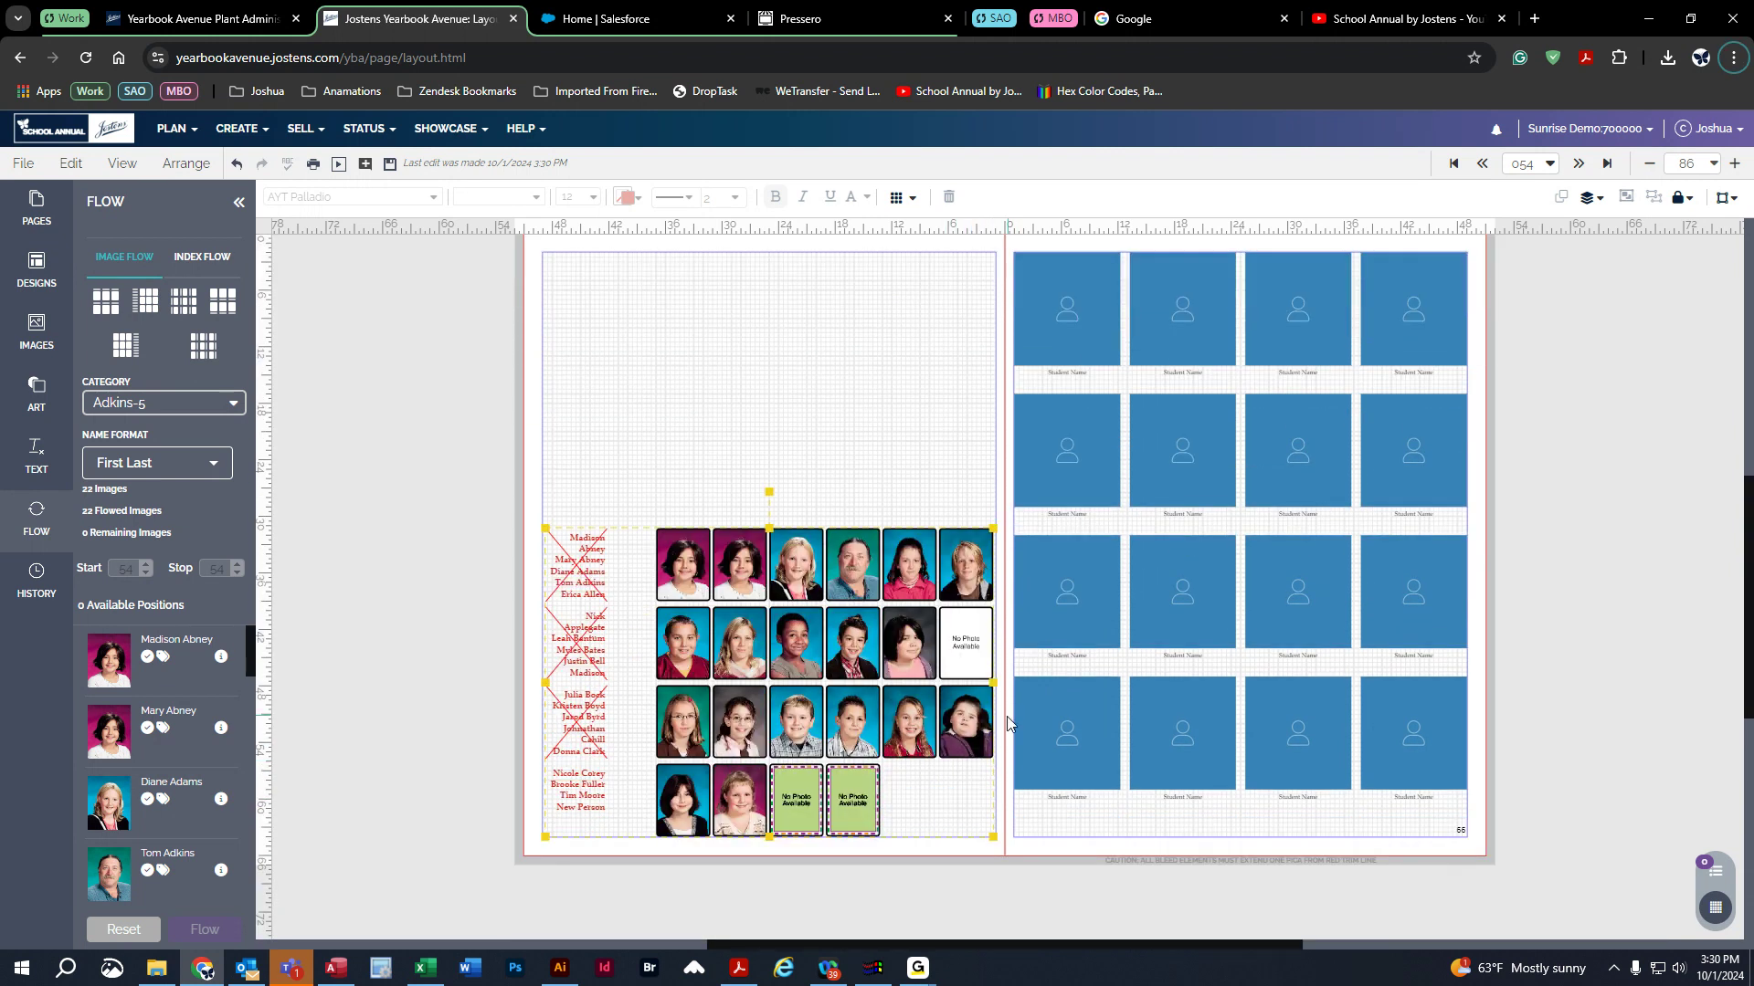
scroll(973, 767, "up", 4)
scroll(980, 766, "up", 2)
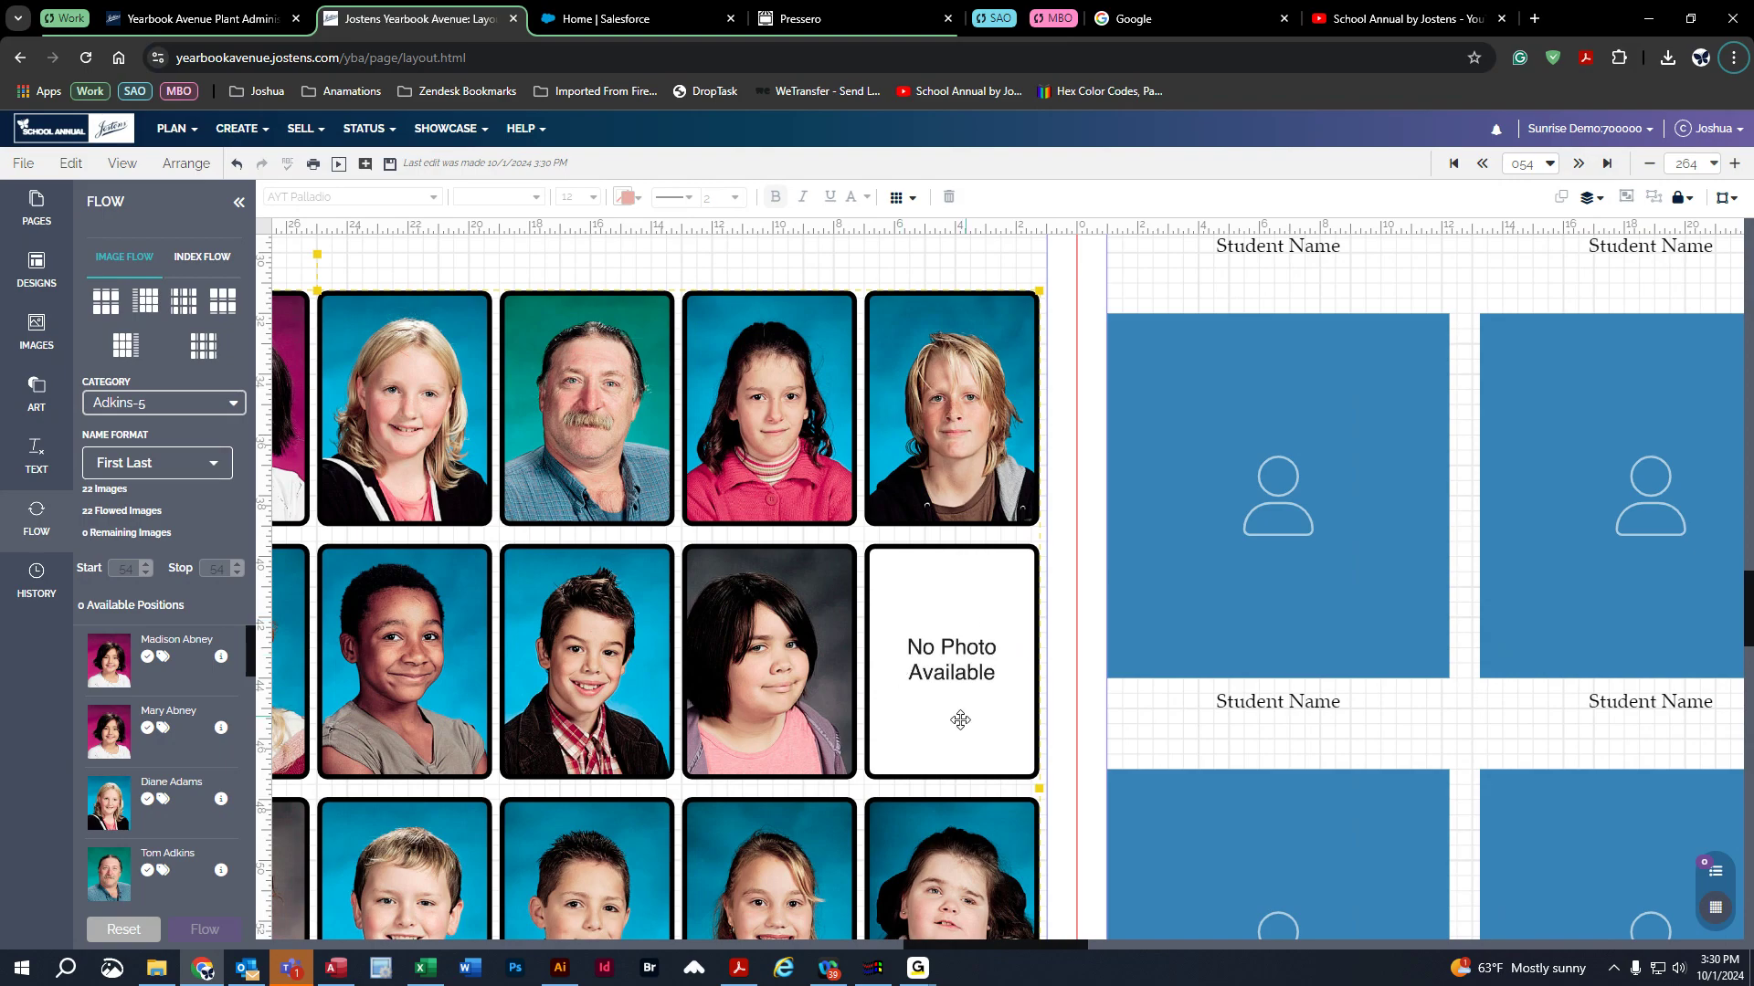
scroll(950, 635, "down", 3)
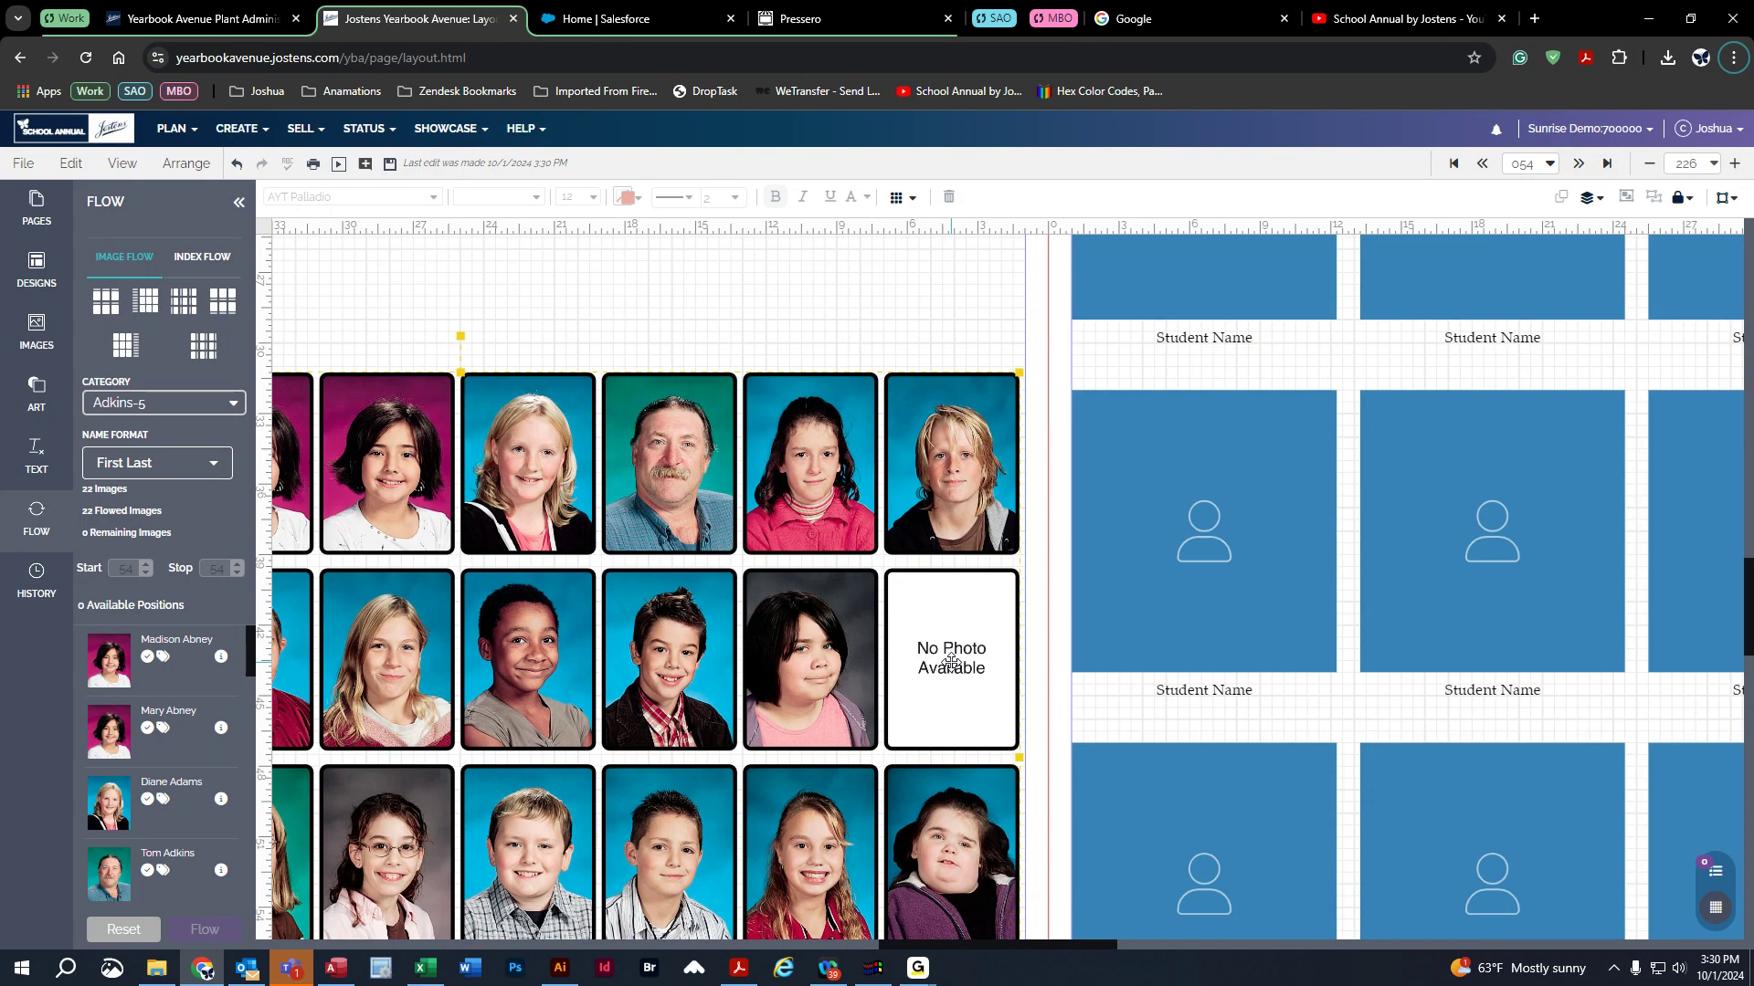
left_click(1712, 164)
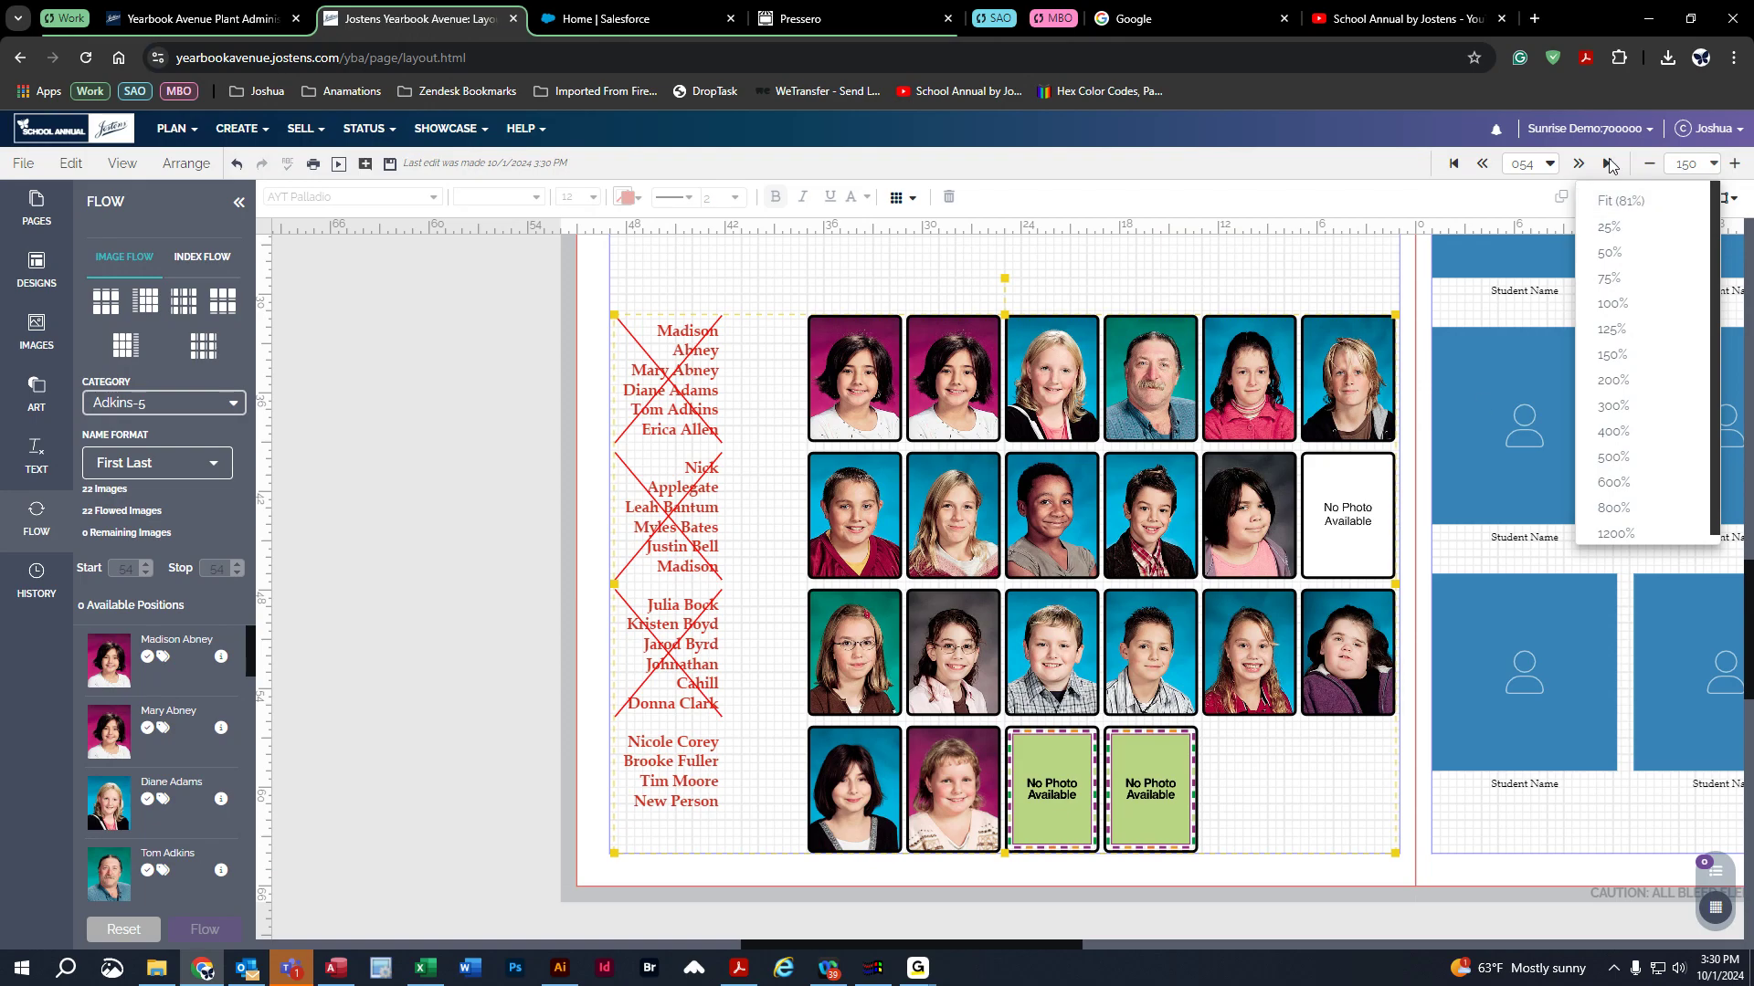
left_click(462, 526)
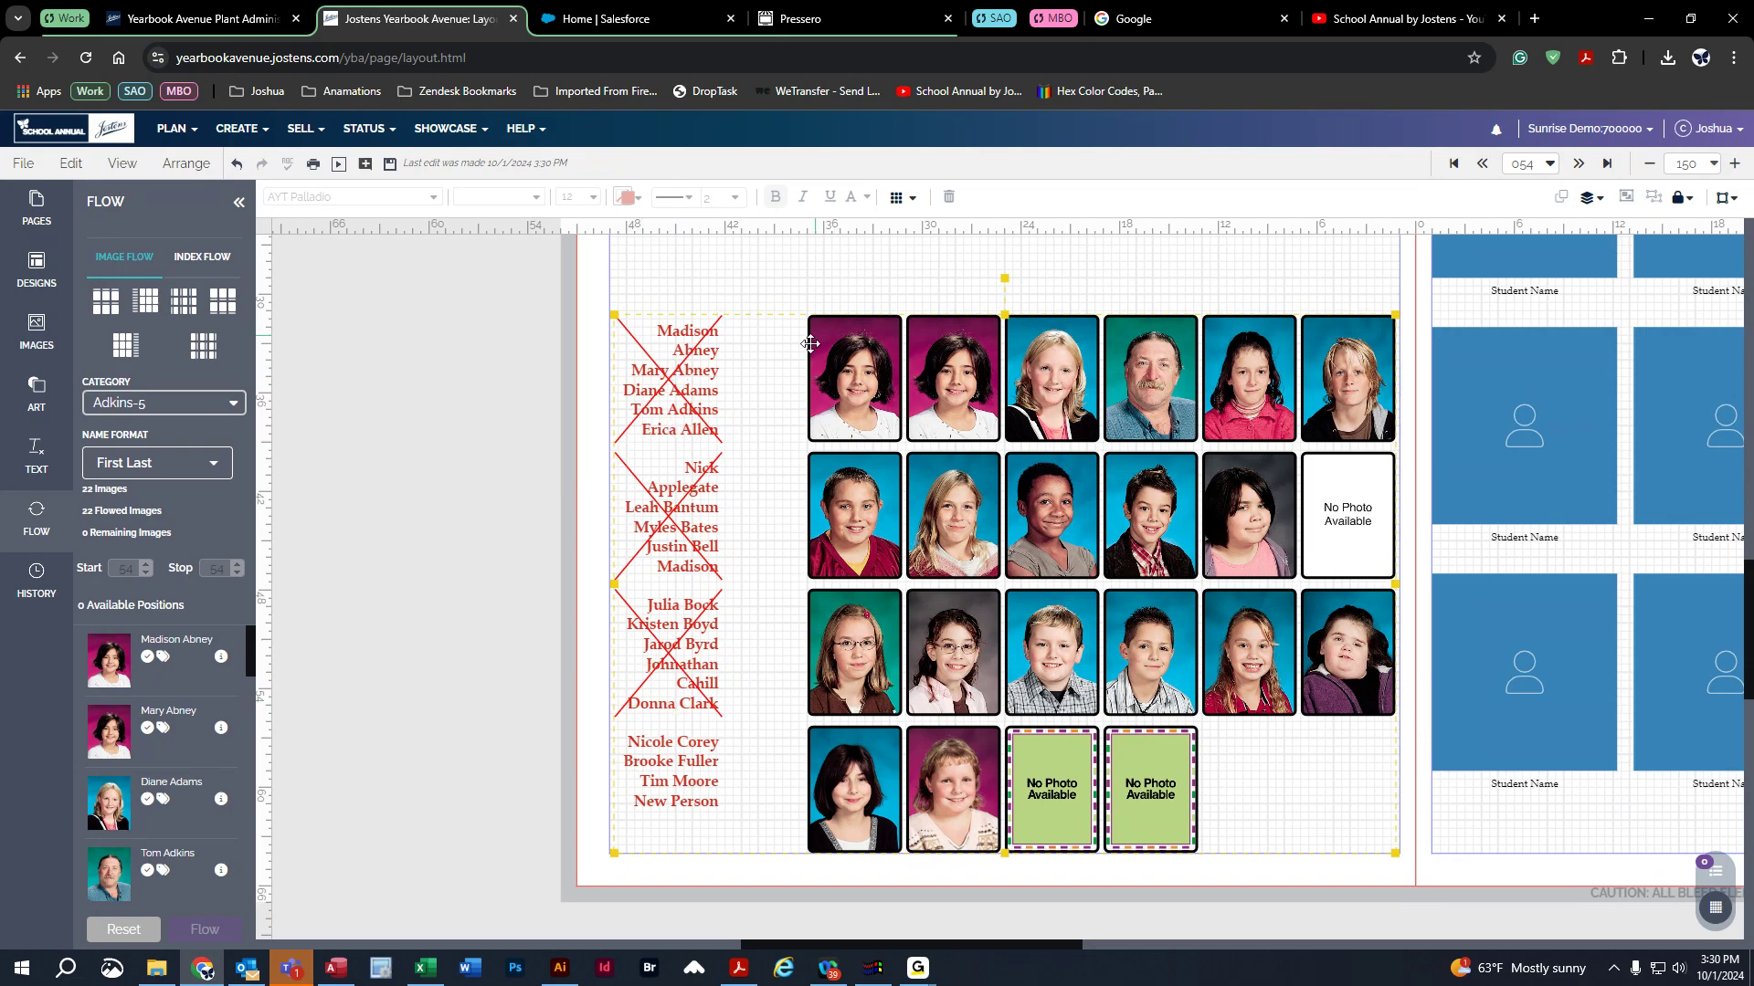
- Reset the flowed portraits on page 054 and widen the flow's name width to 10p0
left_click(124, 930)
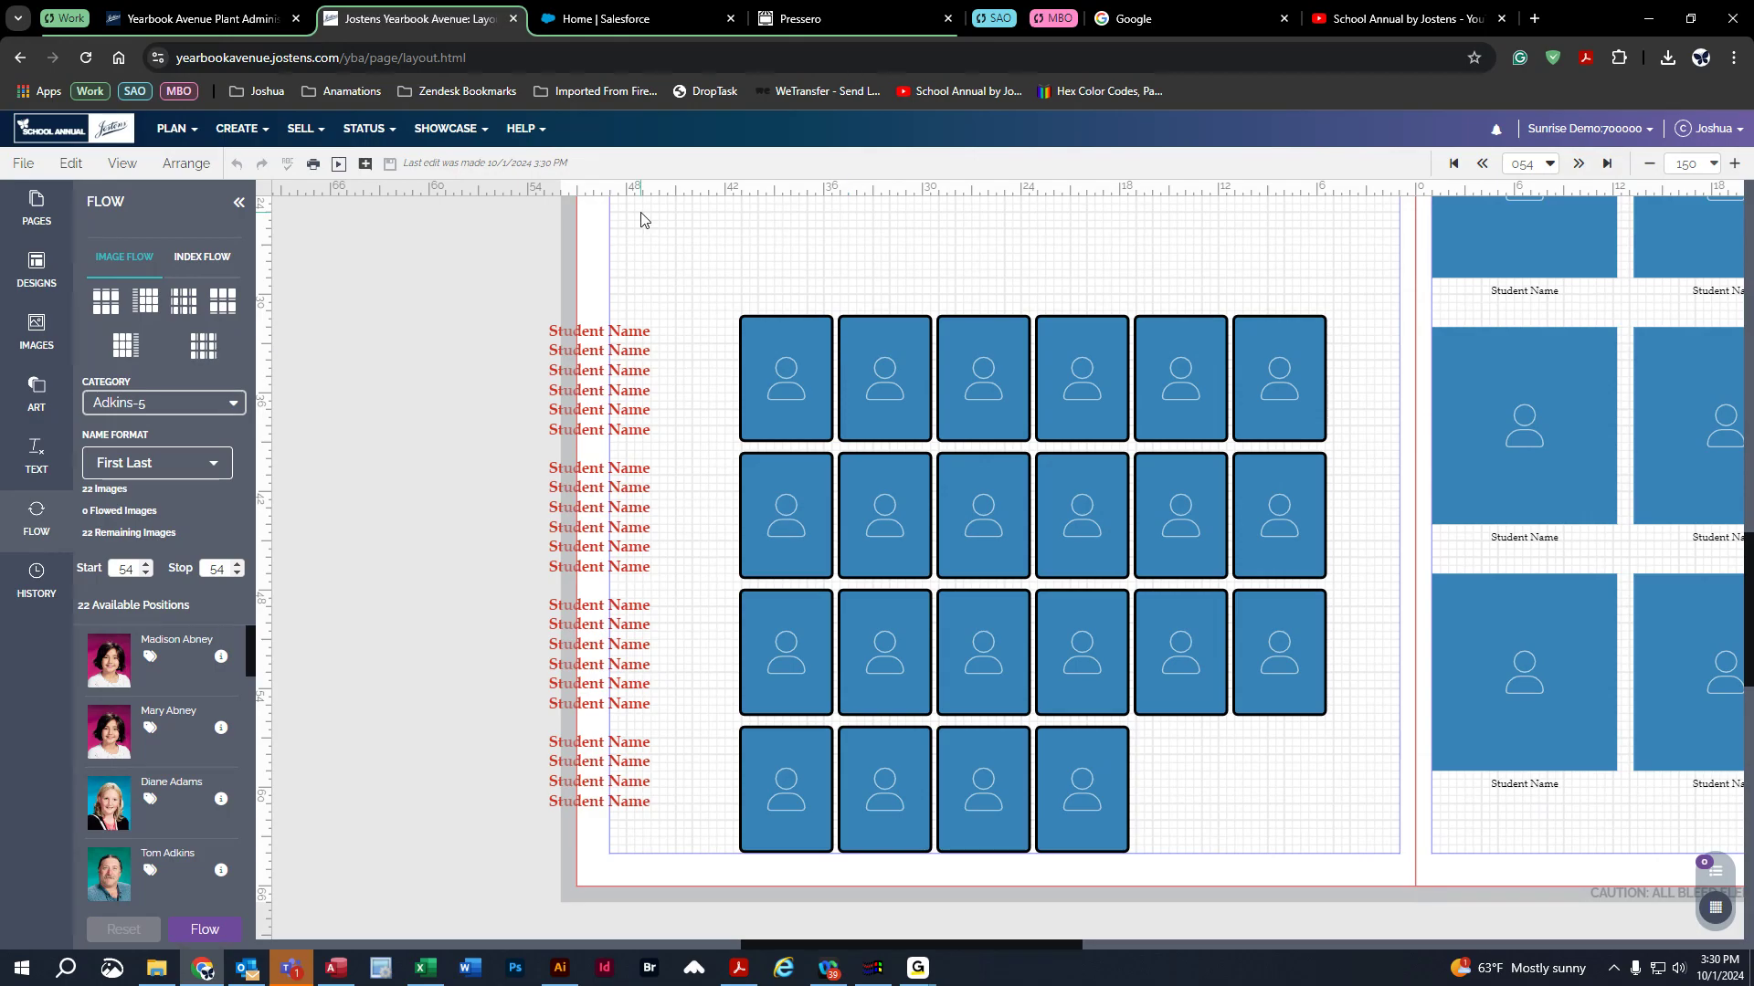
left_click(941, 426)
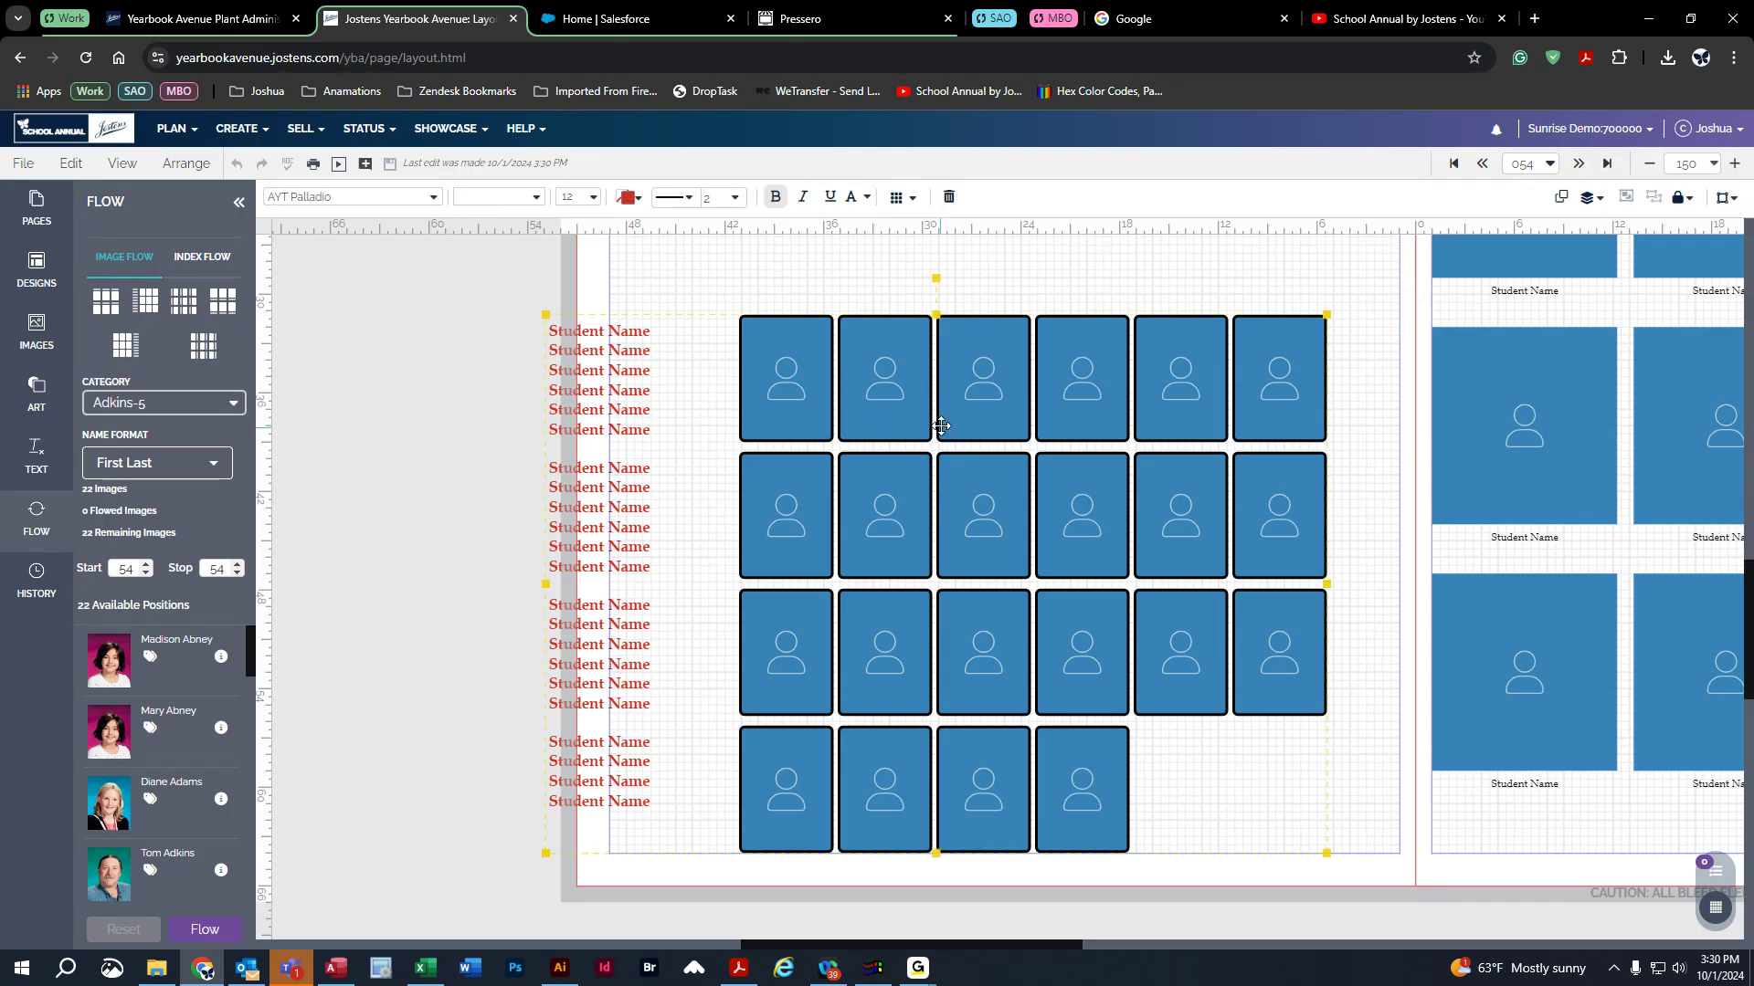
left_click(896, 197)
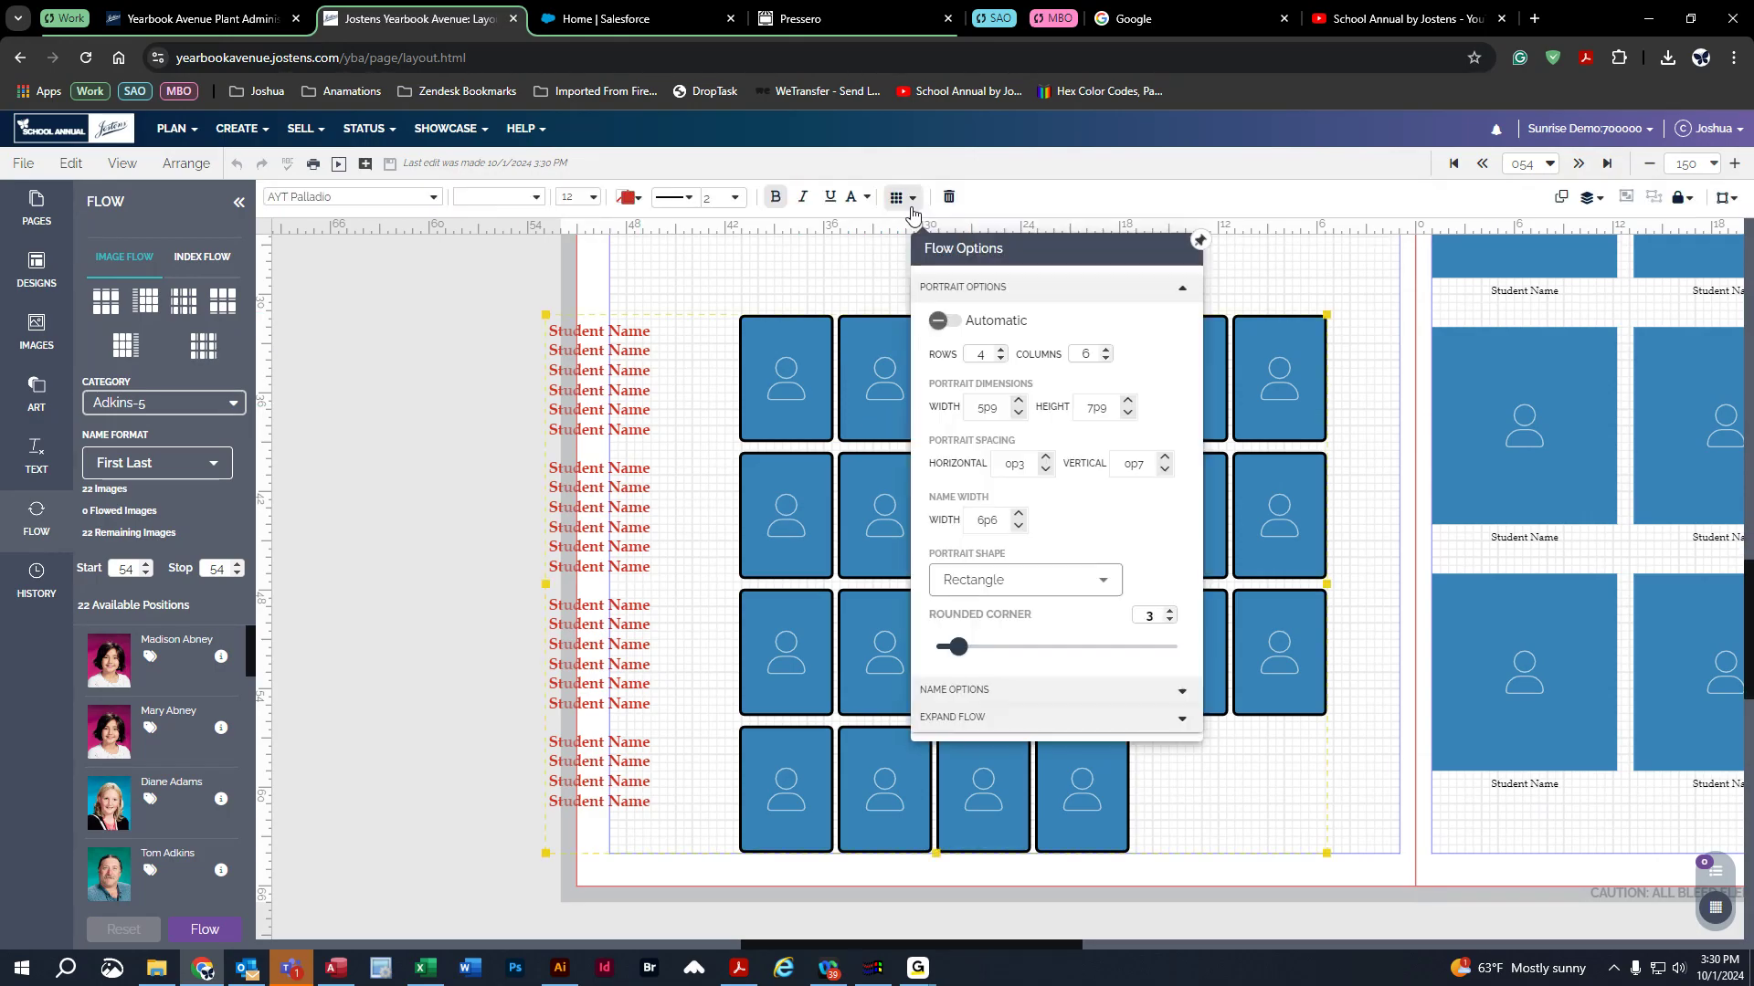
left_click(1018, 515)
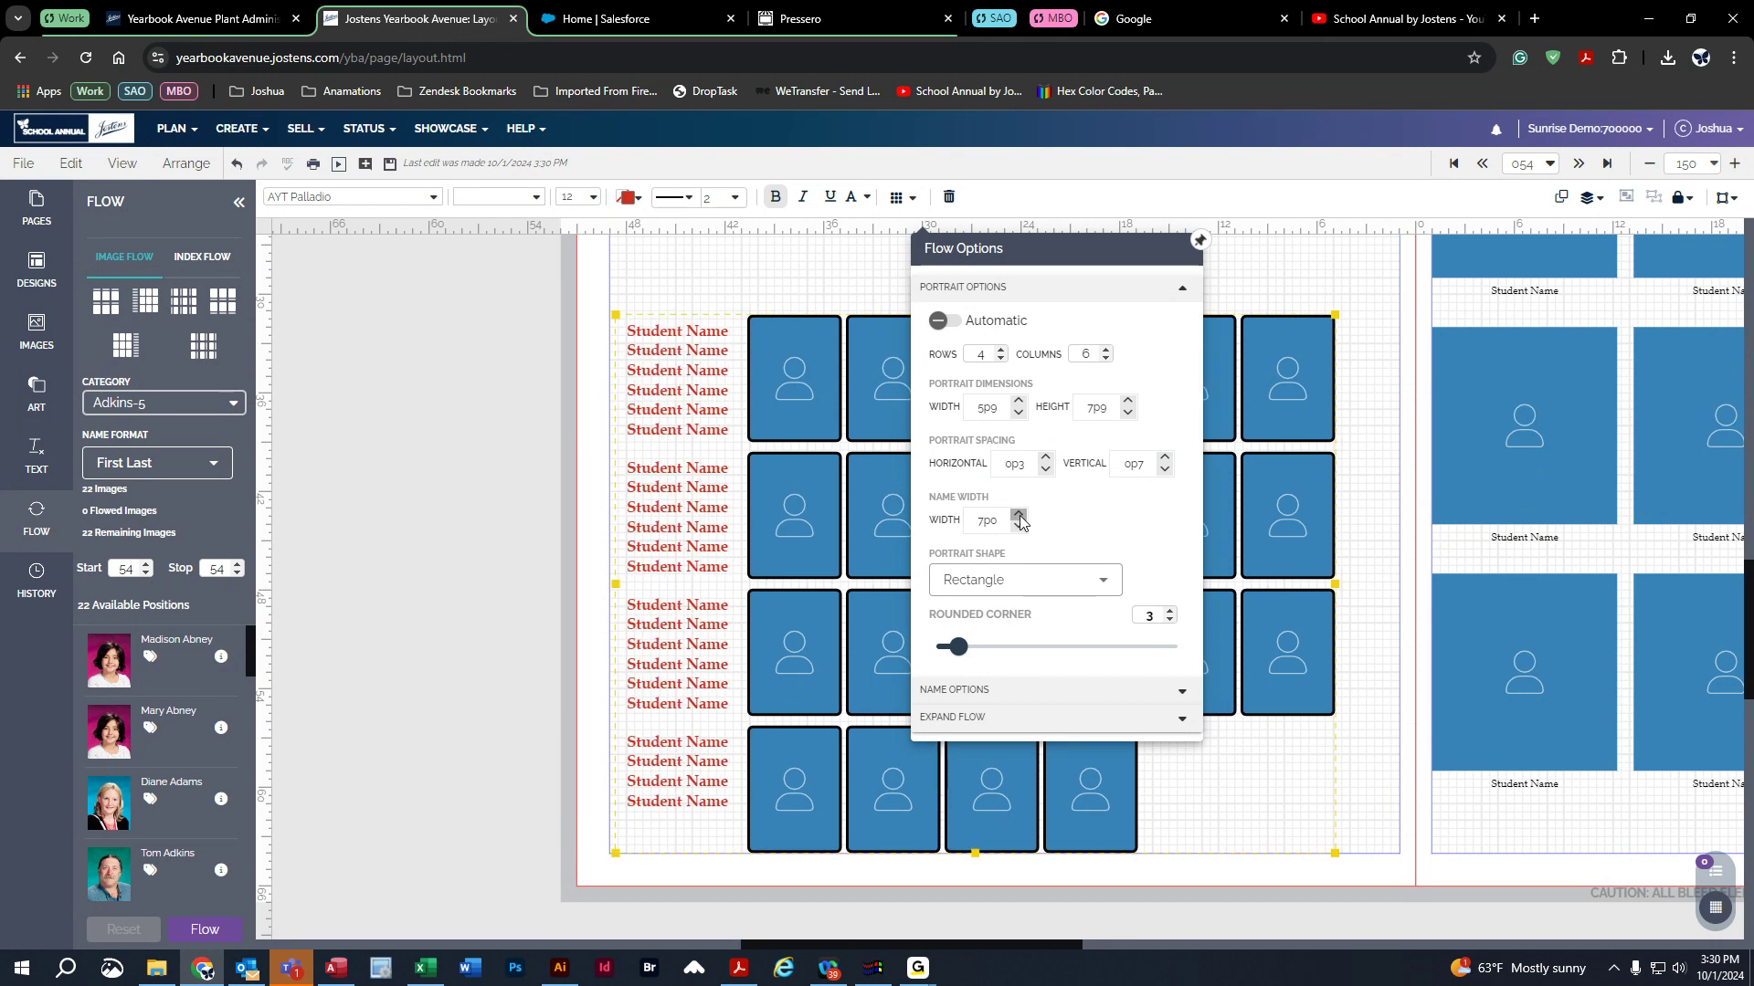
left_click(1018, 516)
left_click(1018, 515)
left_click(1018, 515)
left_click(1019, 515)
left_click(1018, 515)
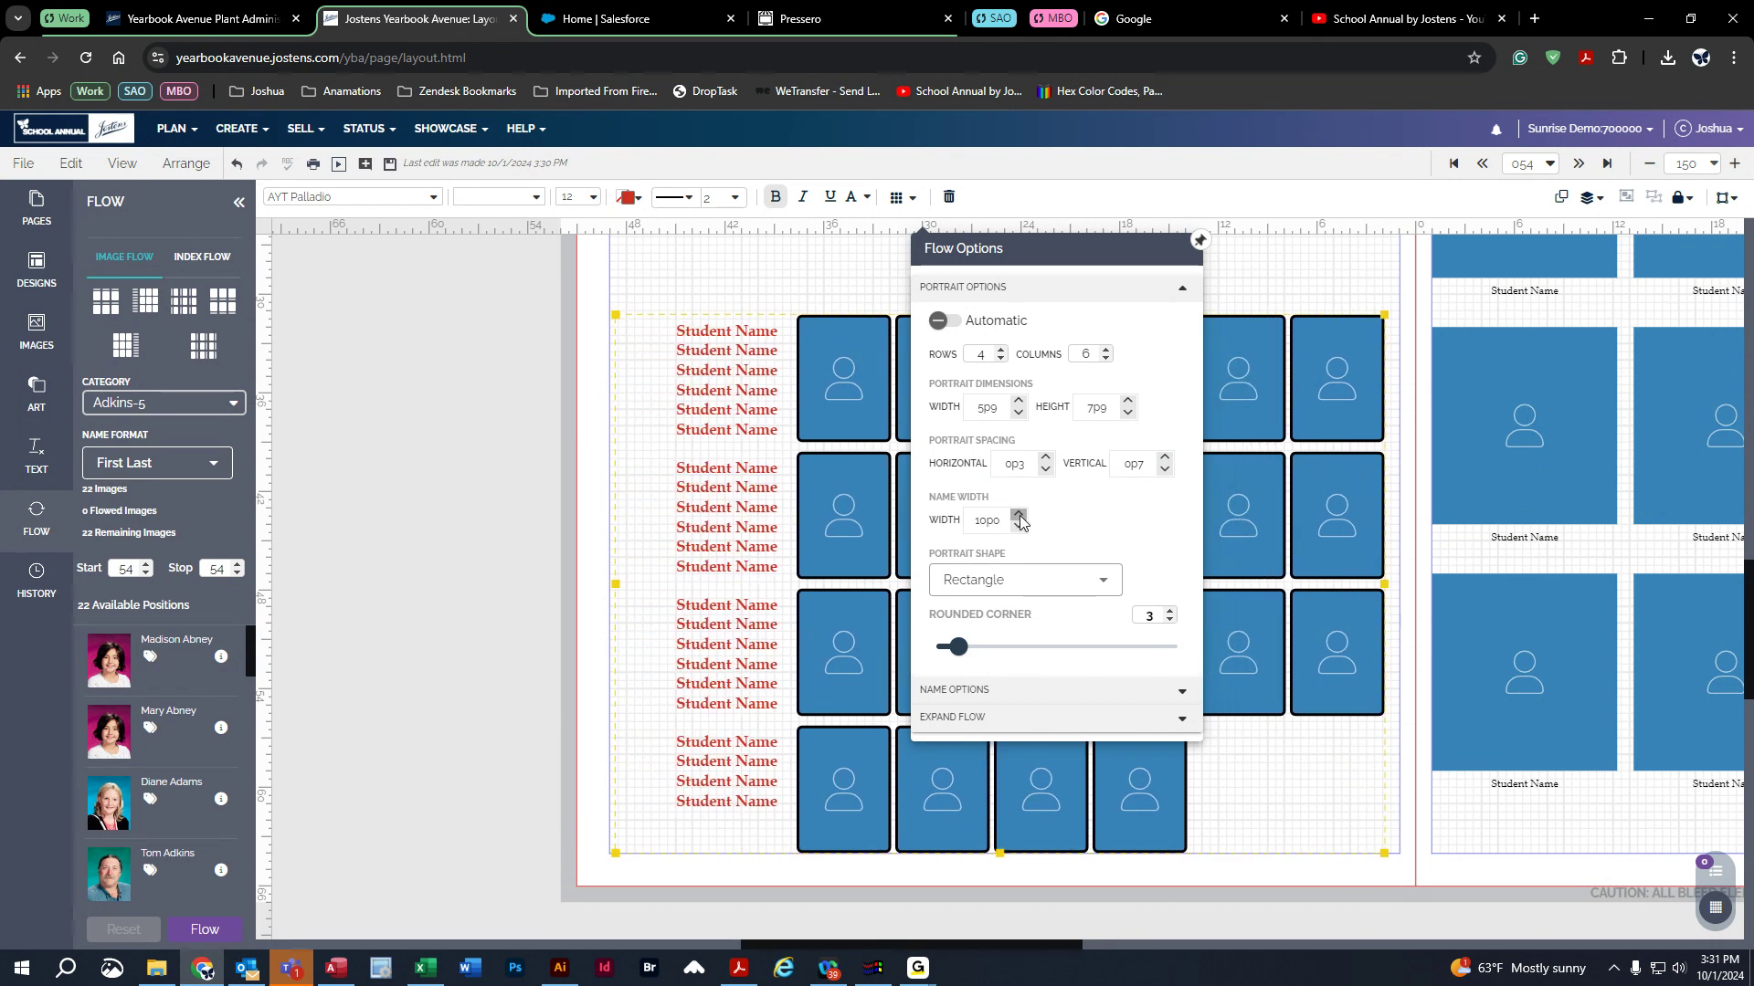
- Save the name width change and flow the Adkins-5 portraits into page 054 again
left_click(559, 504)
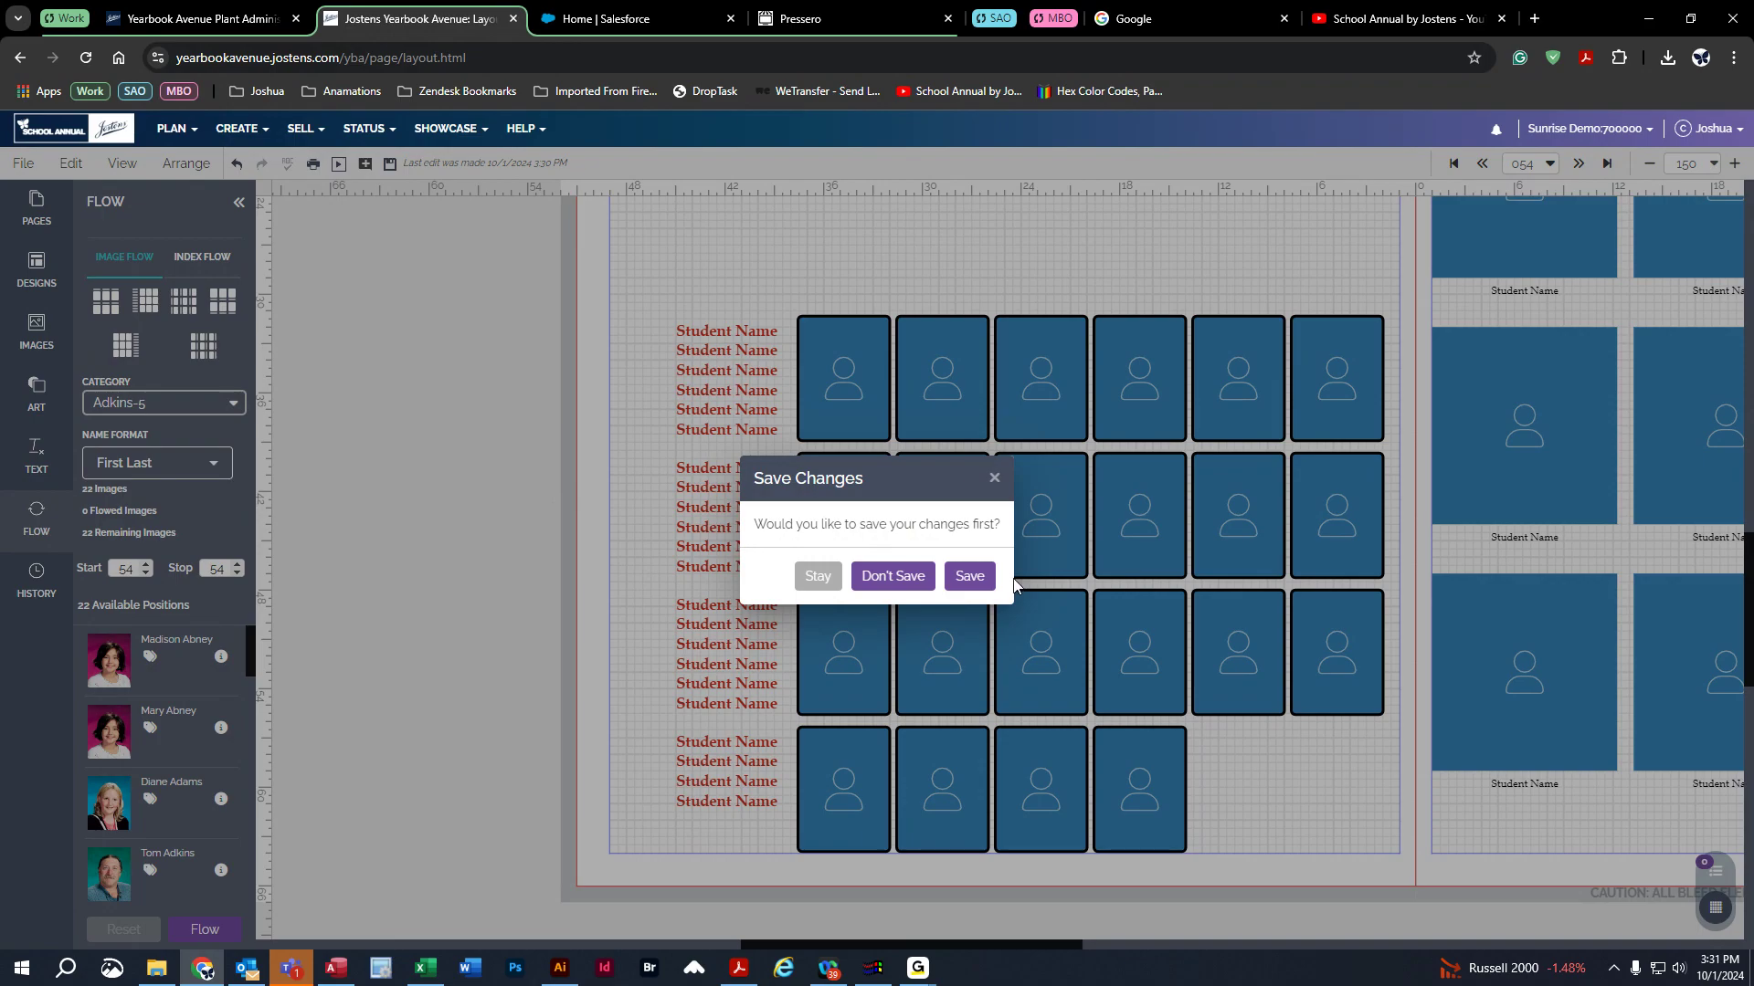
left_click(988, 586)
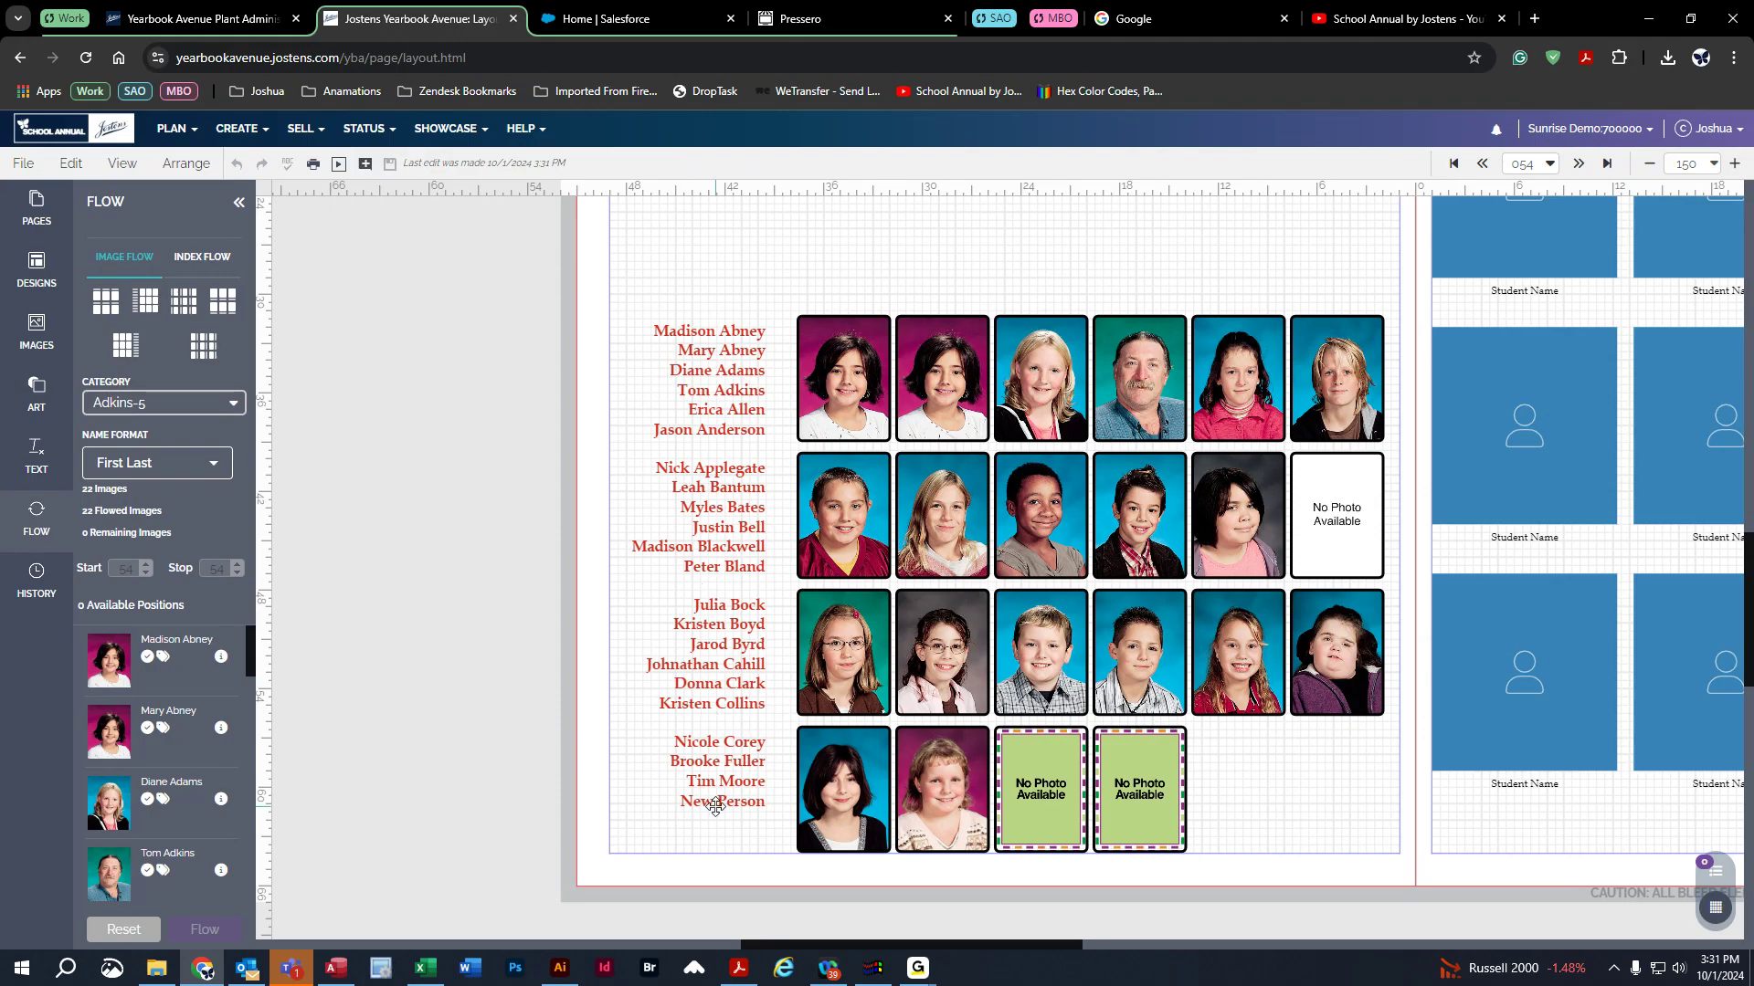
left_click(1145, 437)
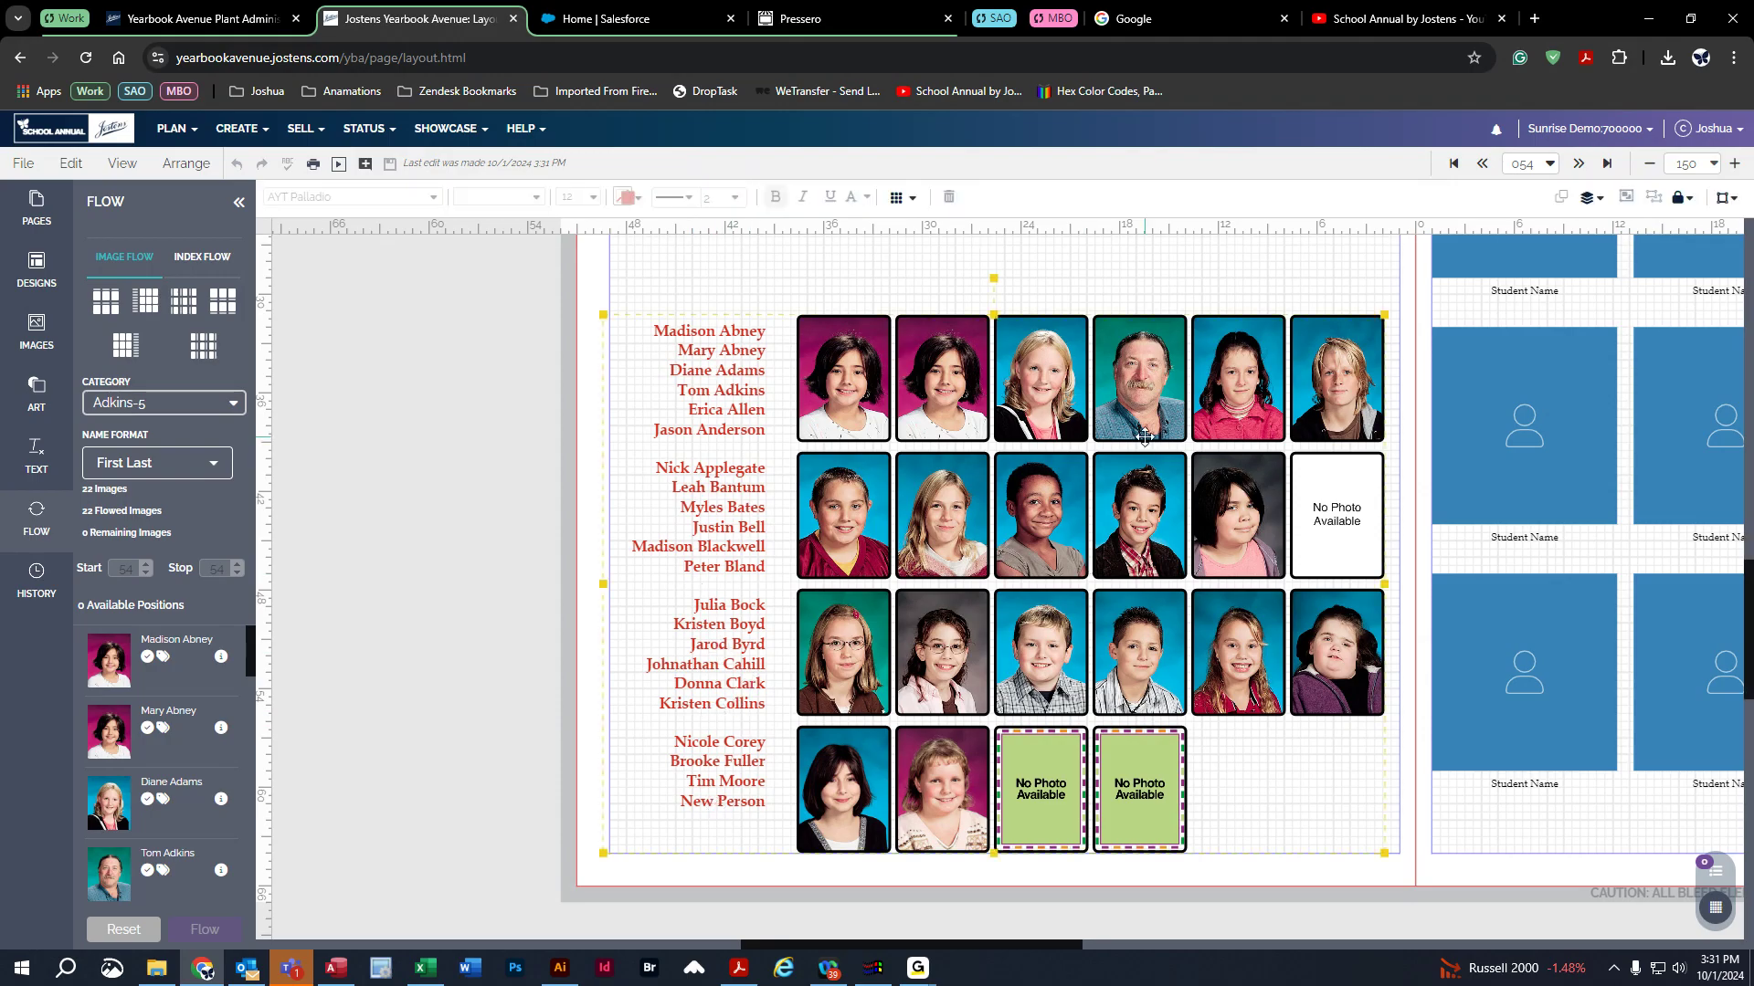
left_click_drag(980, 494, 986, 498)
- Reset the portraits, enlarge the flow's name text to size 28, and reflow them with the change saved
left_click(125, 930)
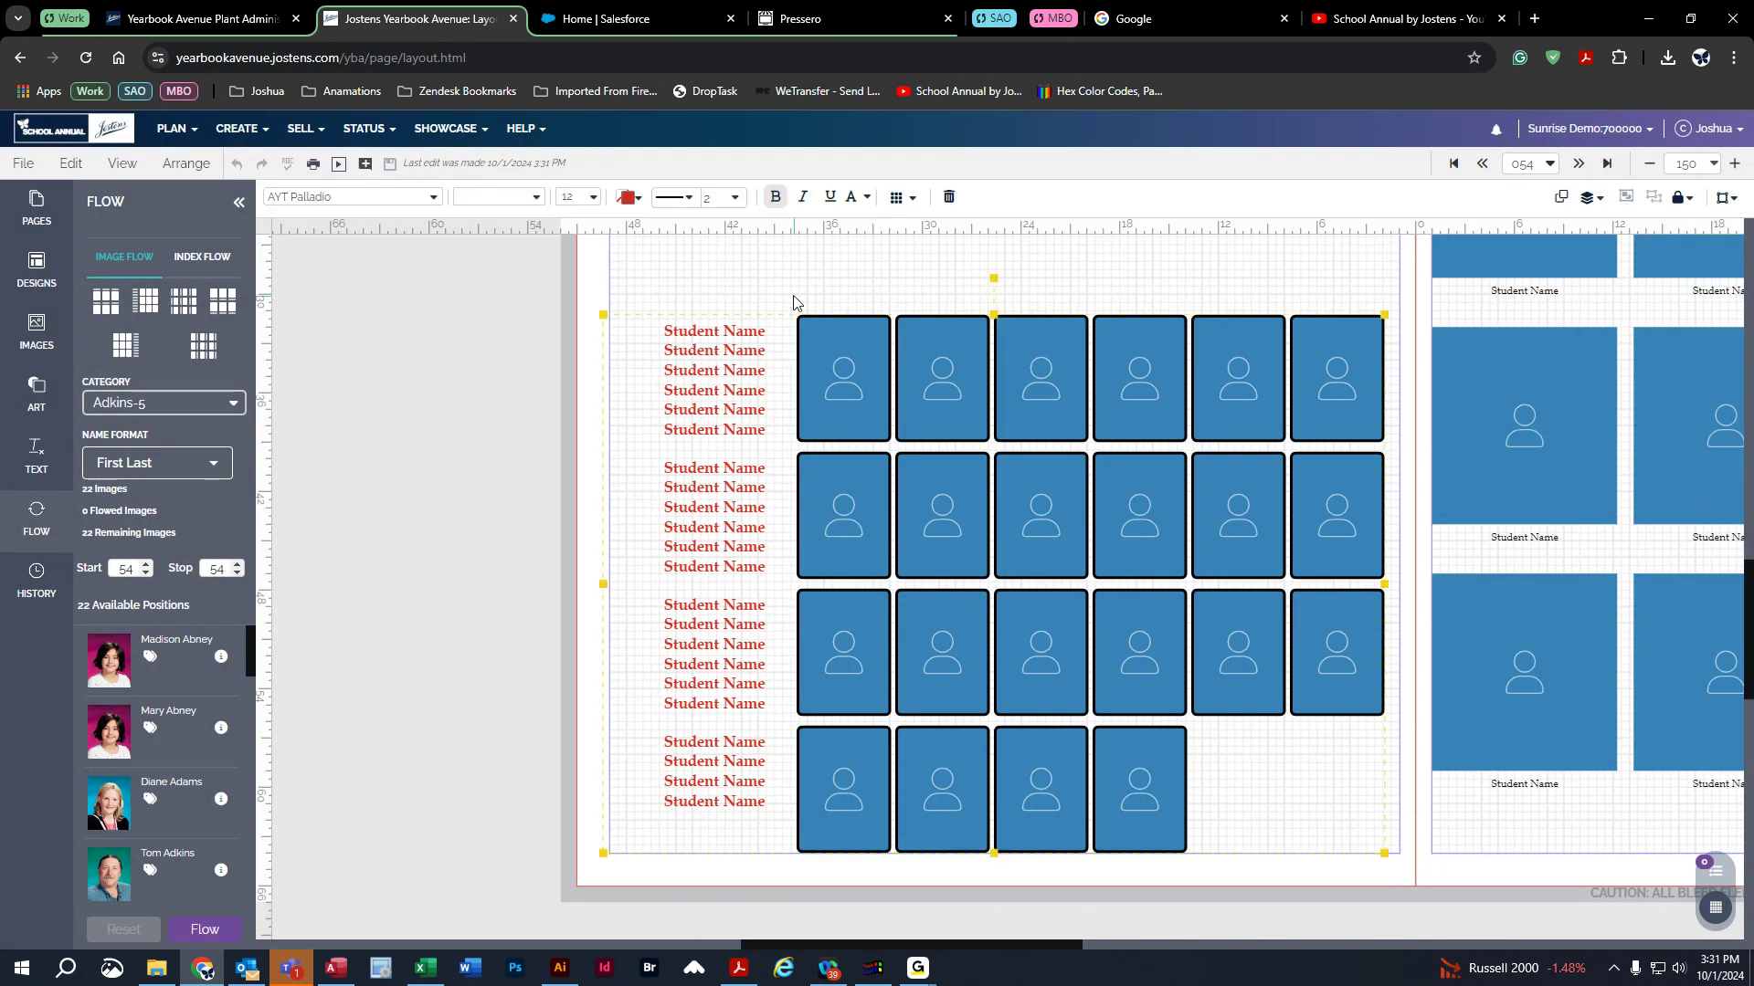
left_click(584, 197)
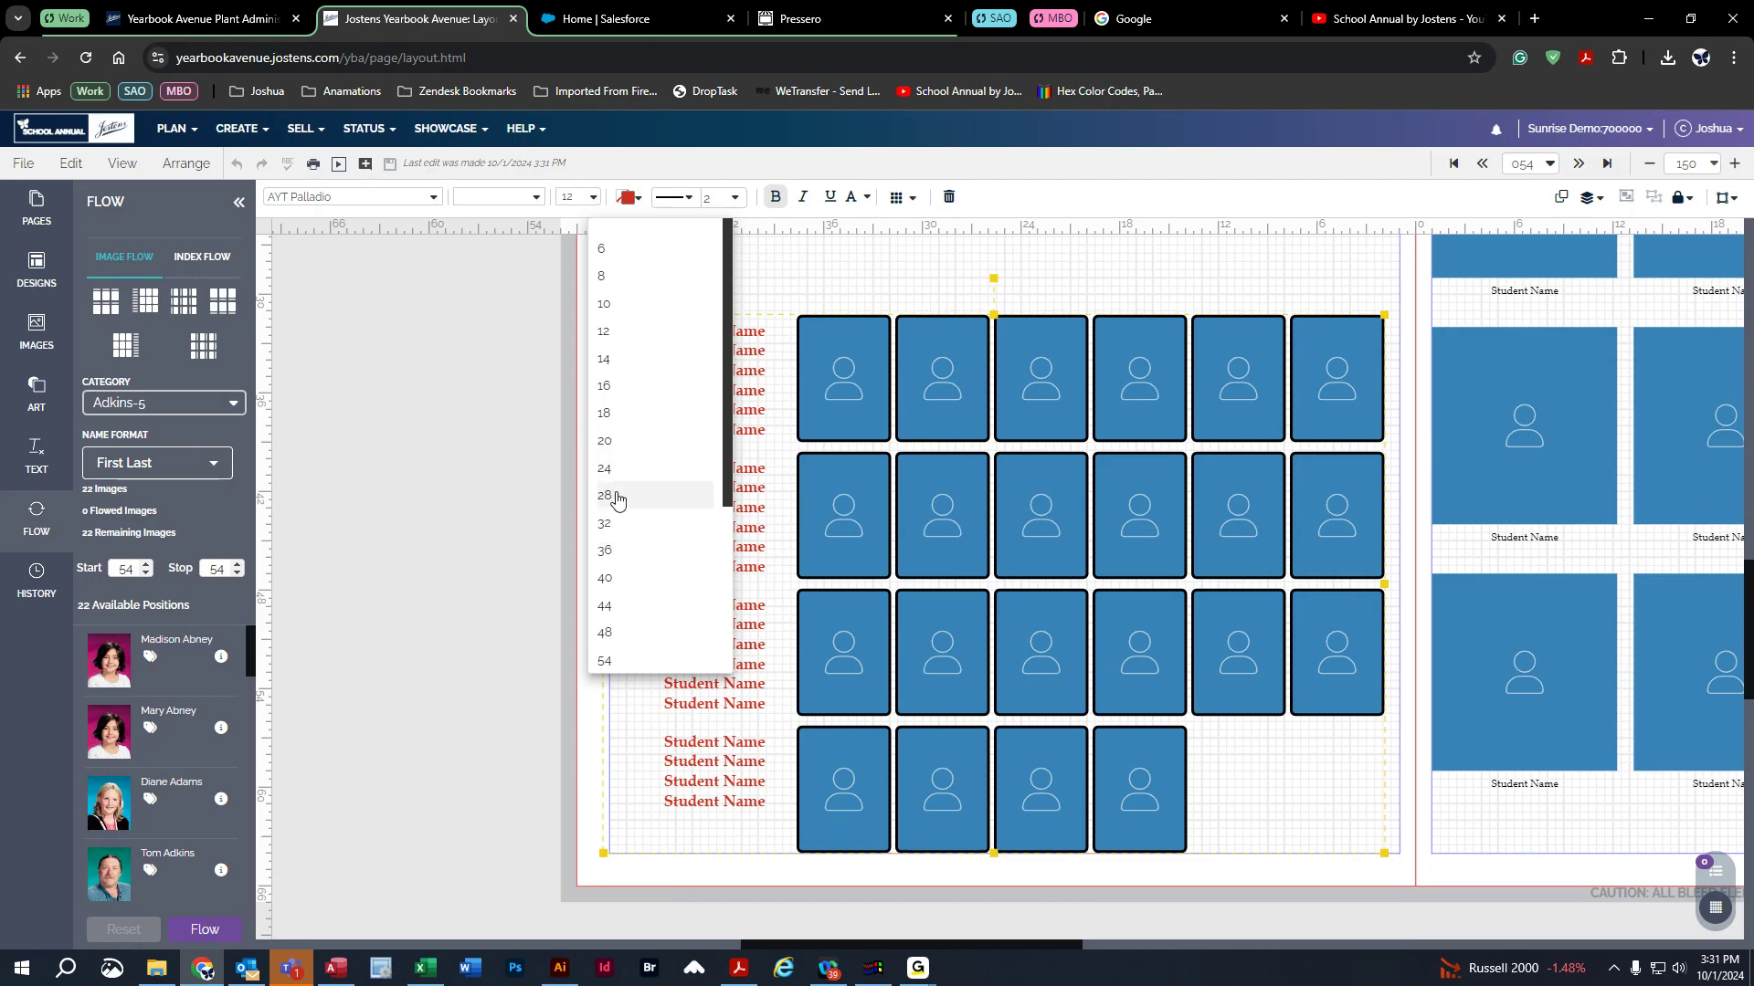
left_click(615, 495)
left_click(451, 534)
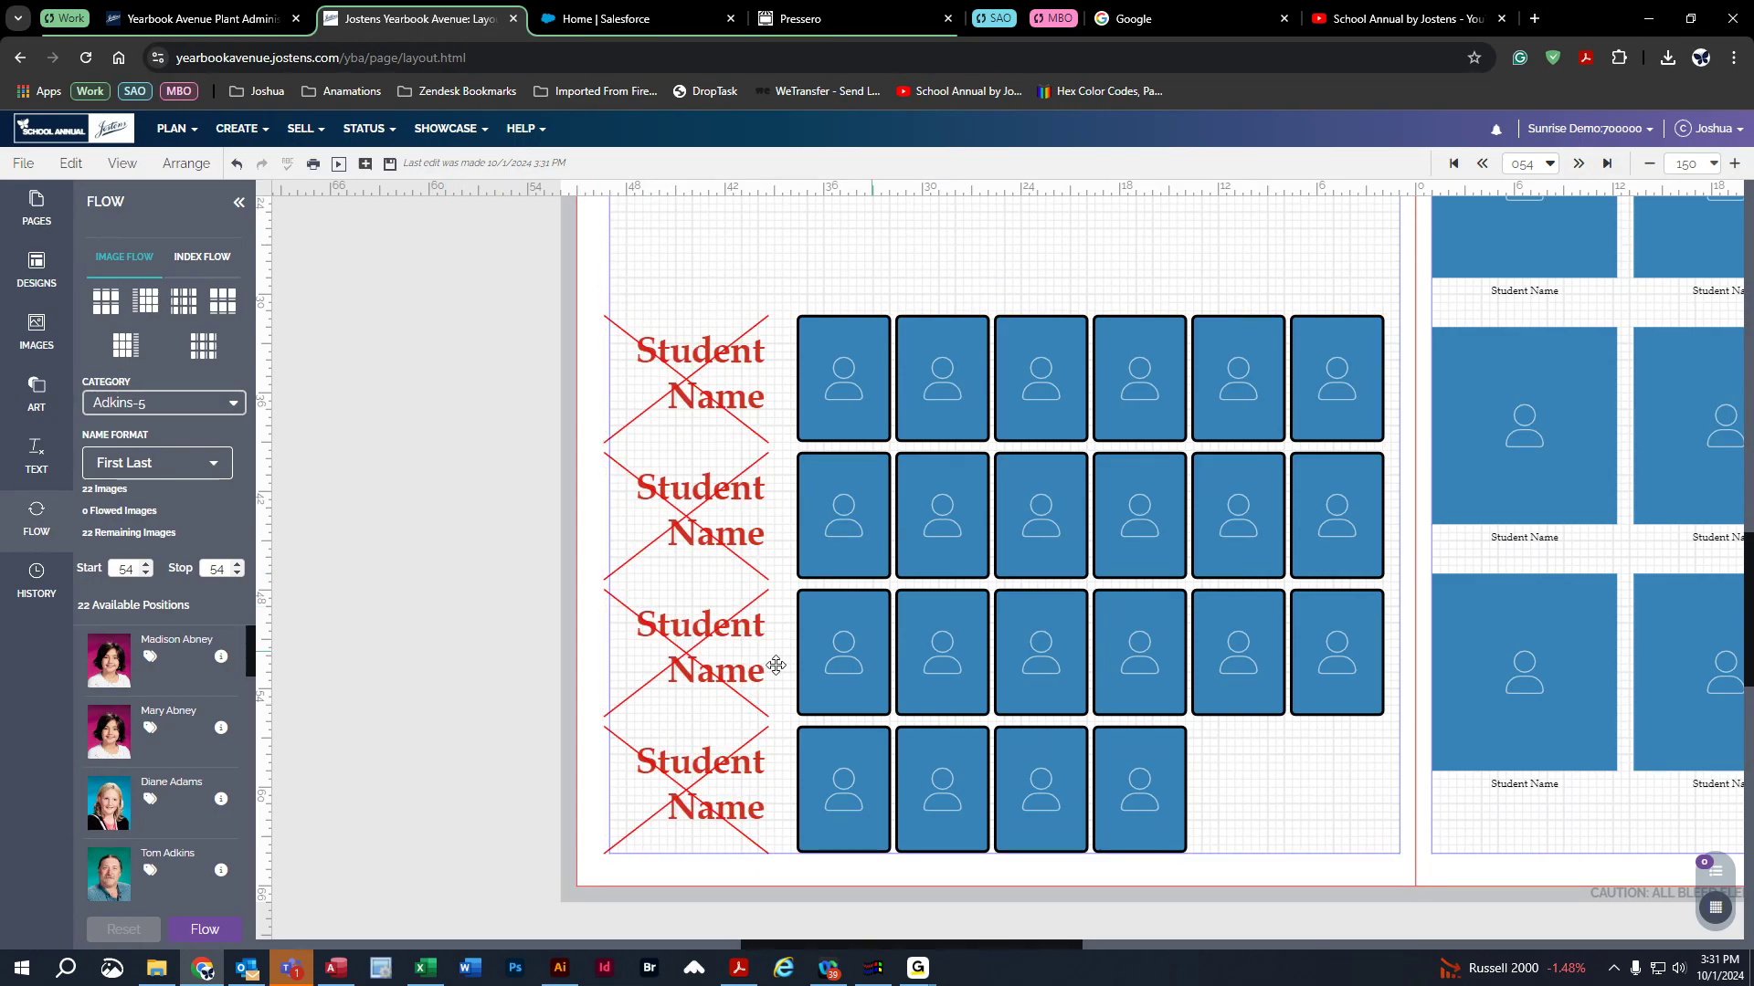
left_click(205, 929)
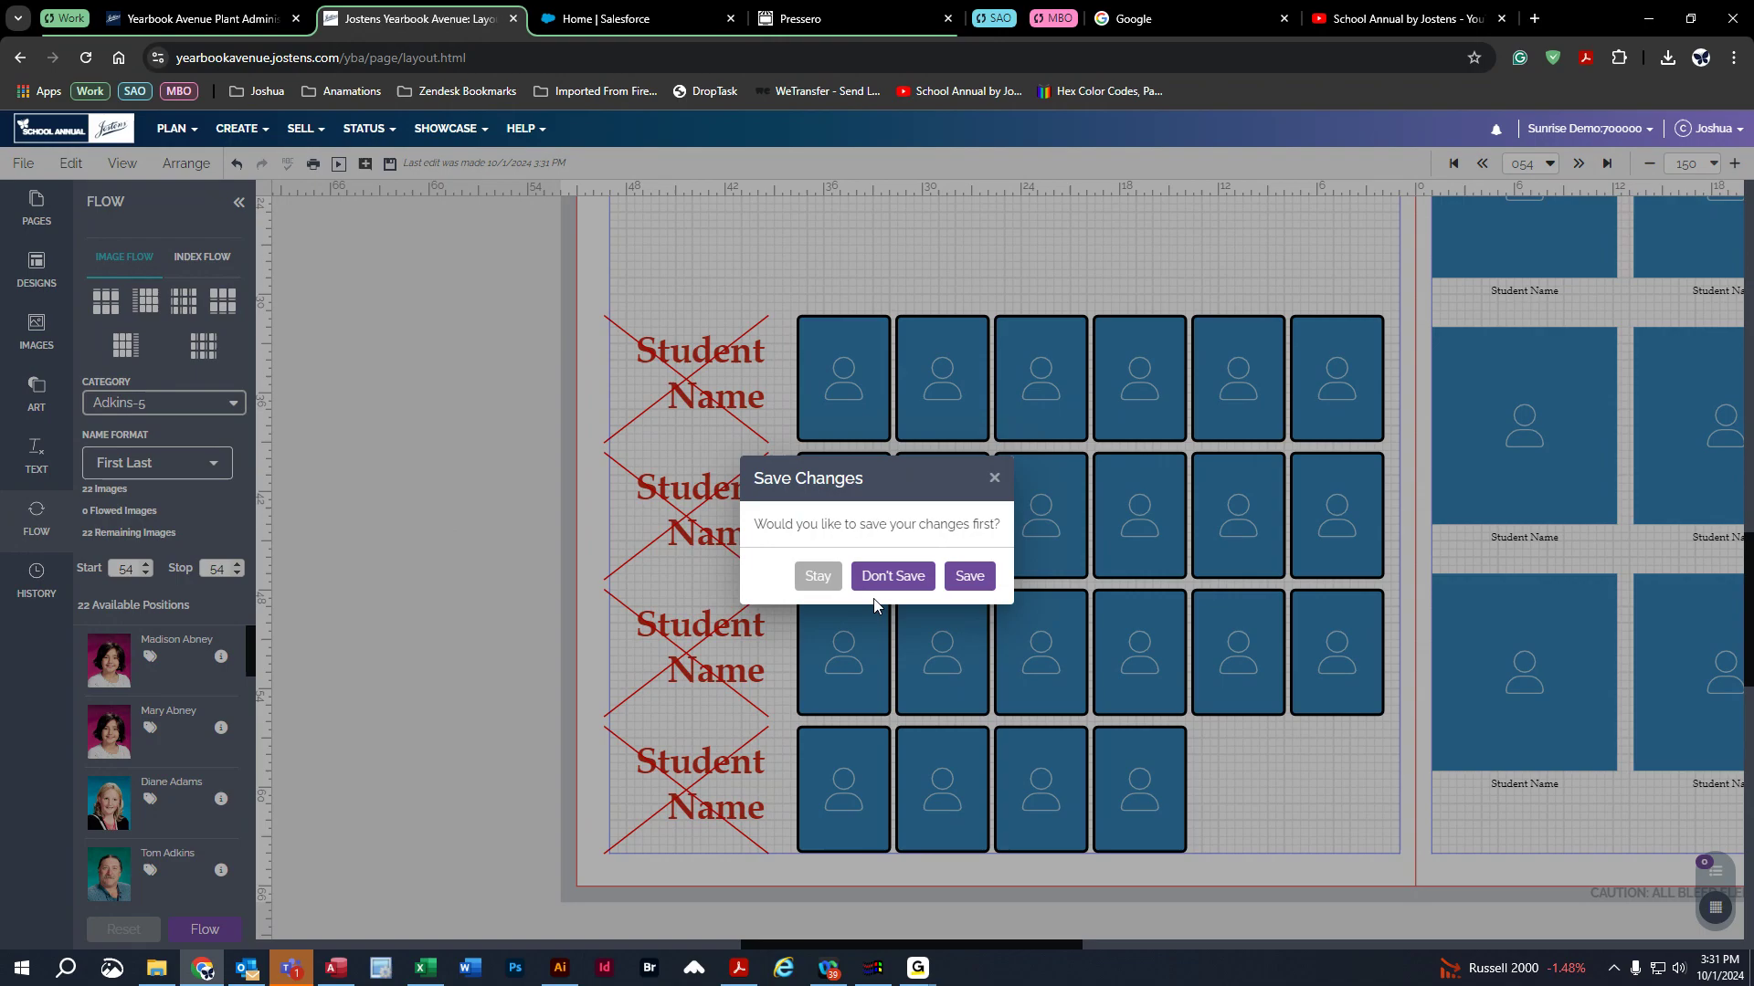
left_click(969, 575)
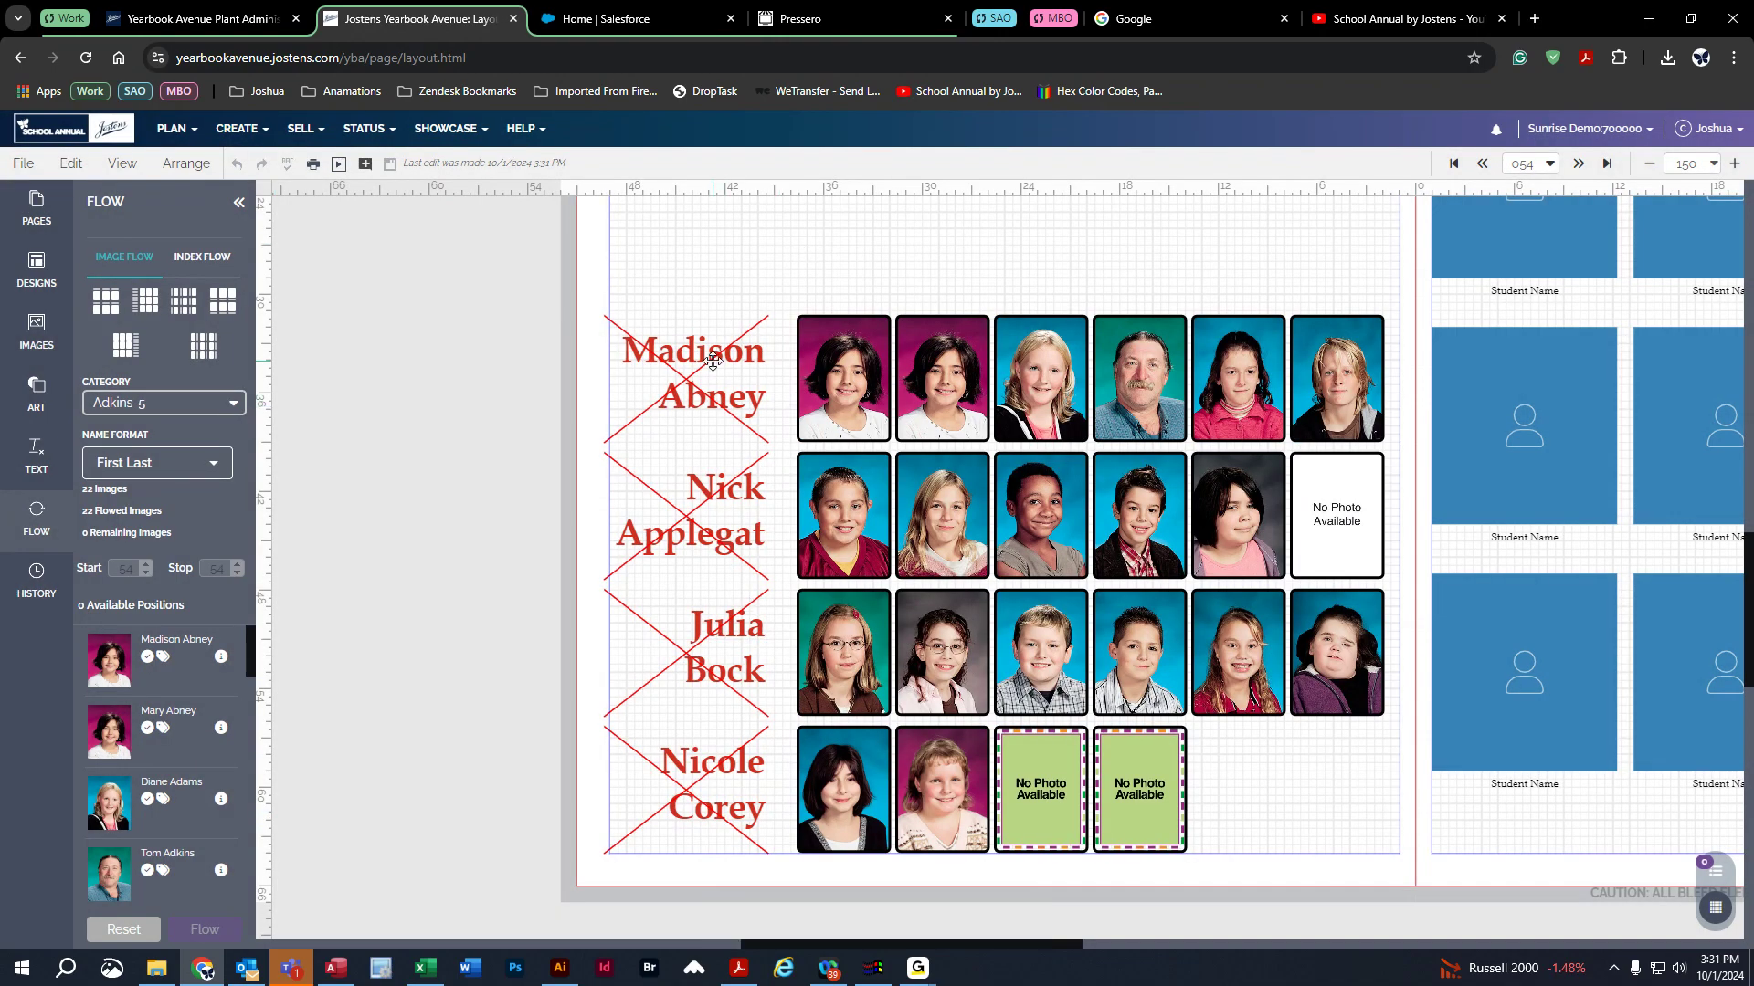
- Reset the flow with the oversized names and set its name text back to size 12
left_click(713, 362)
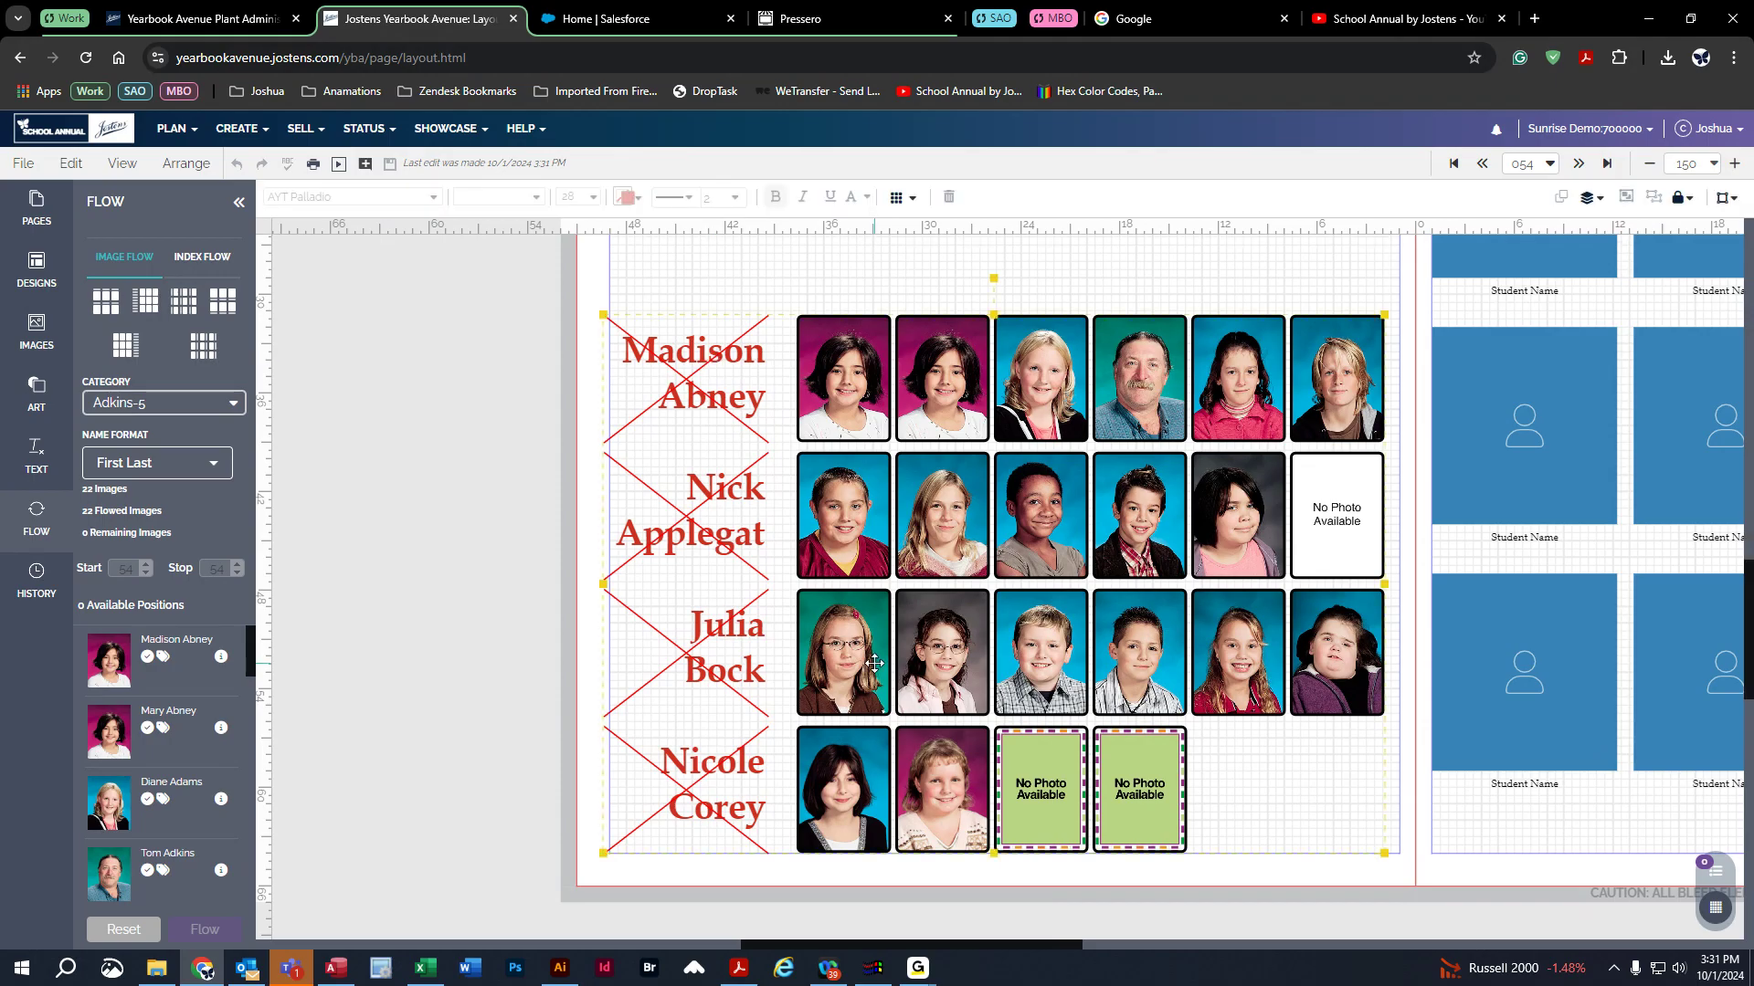
left_click(157, 929)
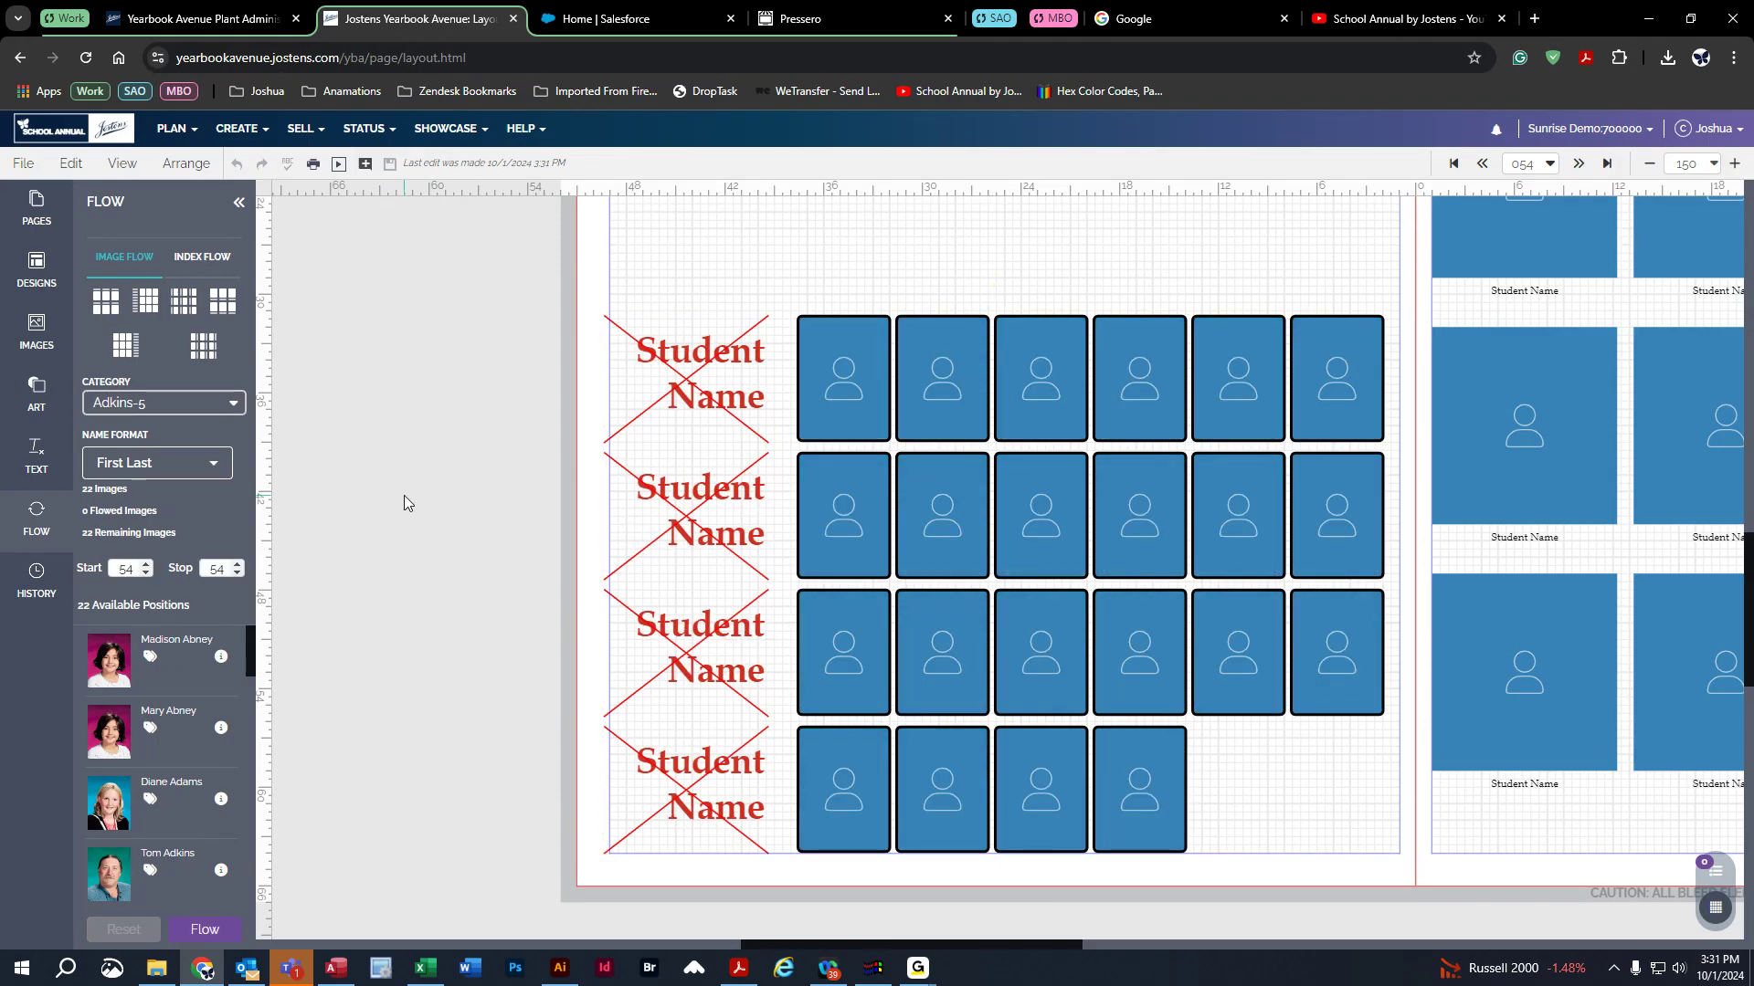
left_click(937, 423)
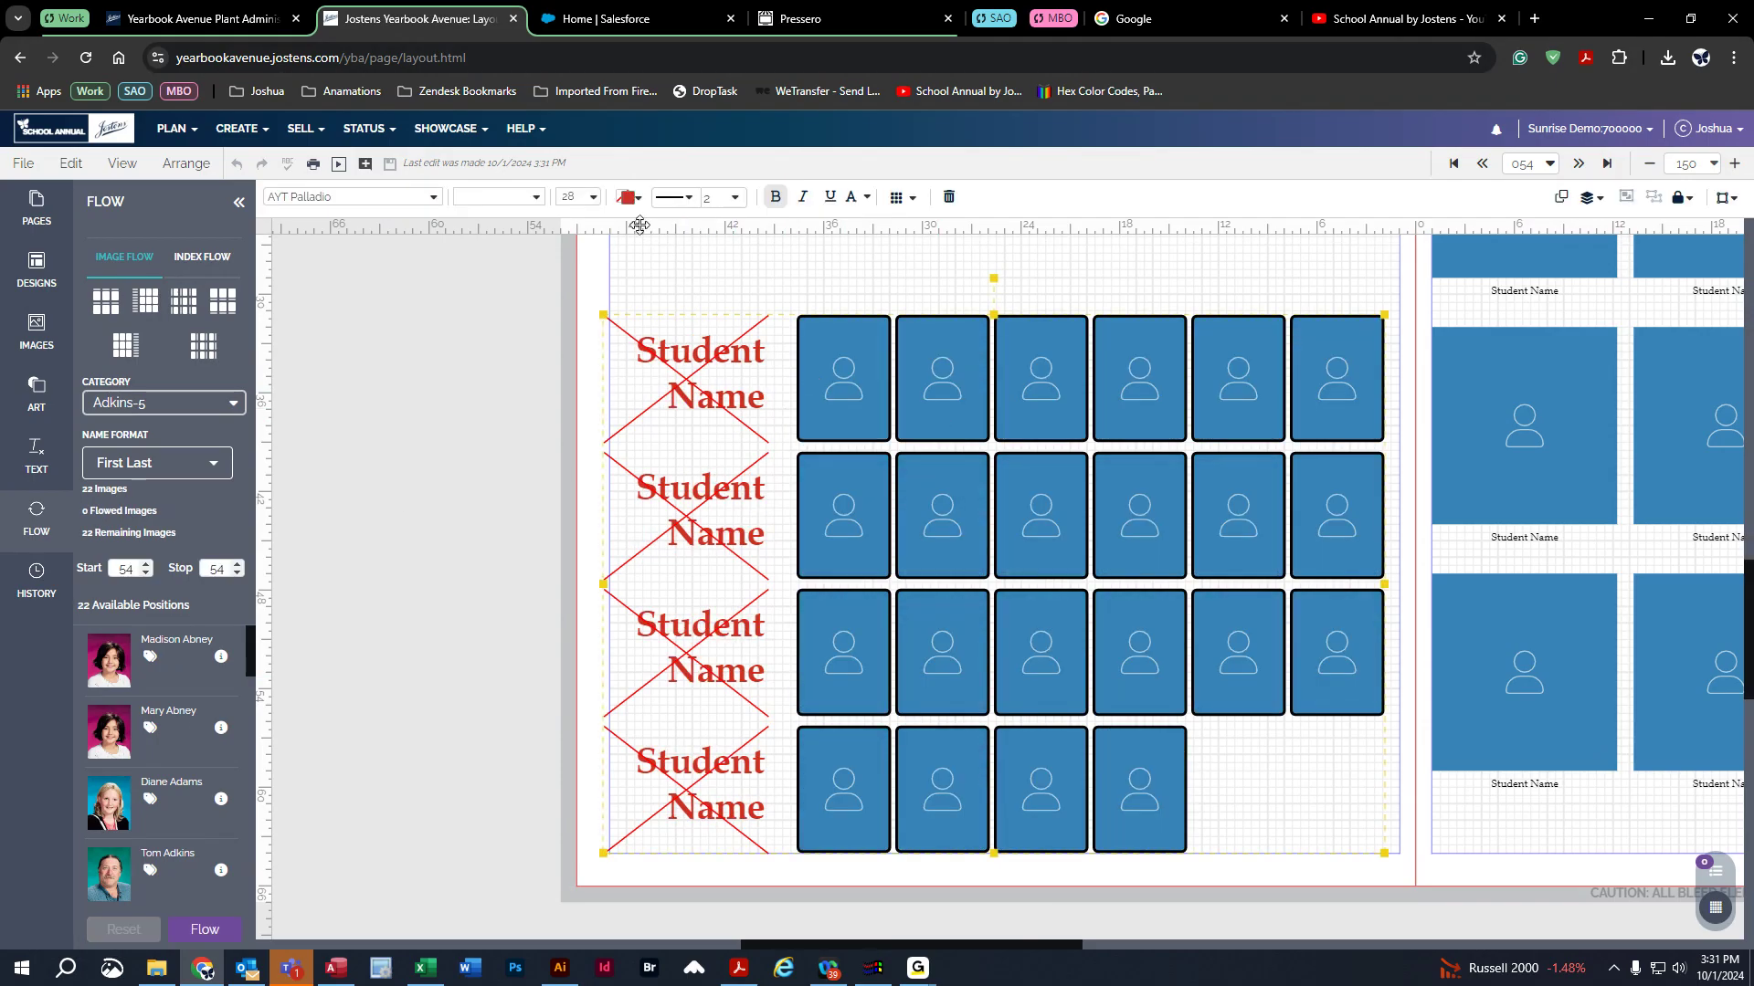
left_click(581, 197)
left_click(614, 358)
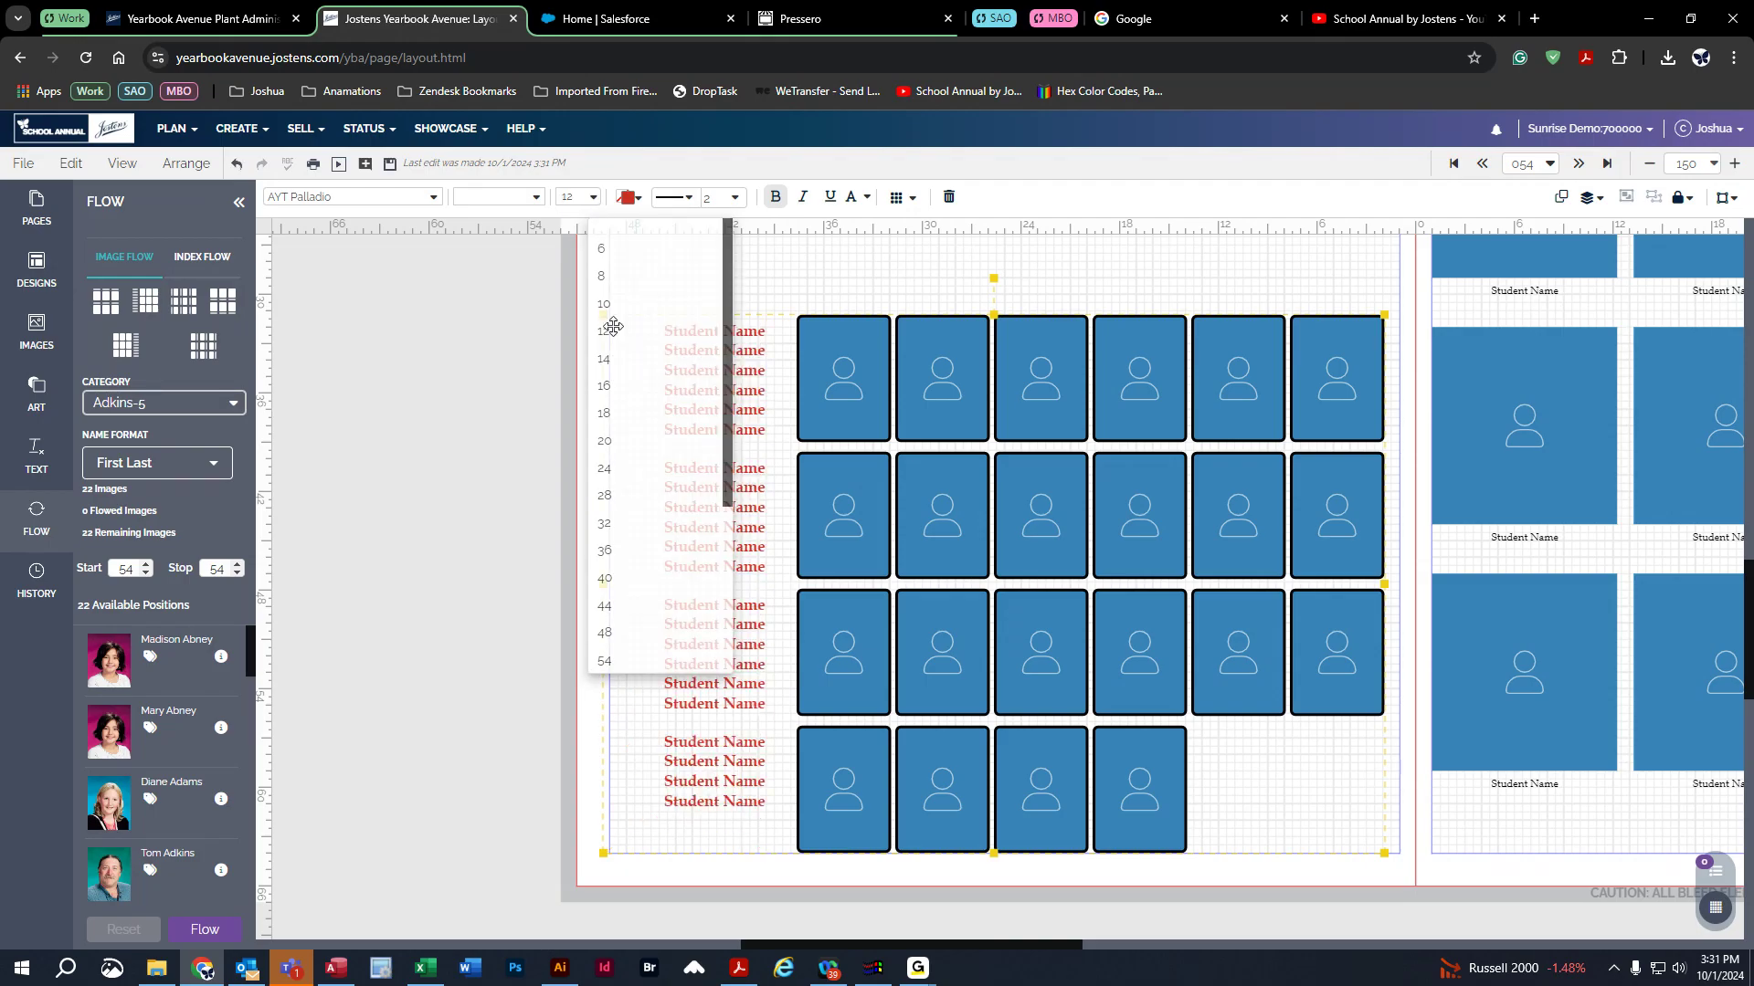
left_click(488, 389)
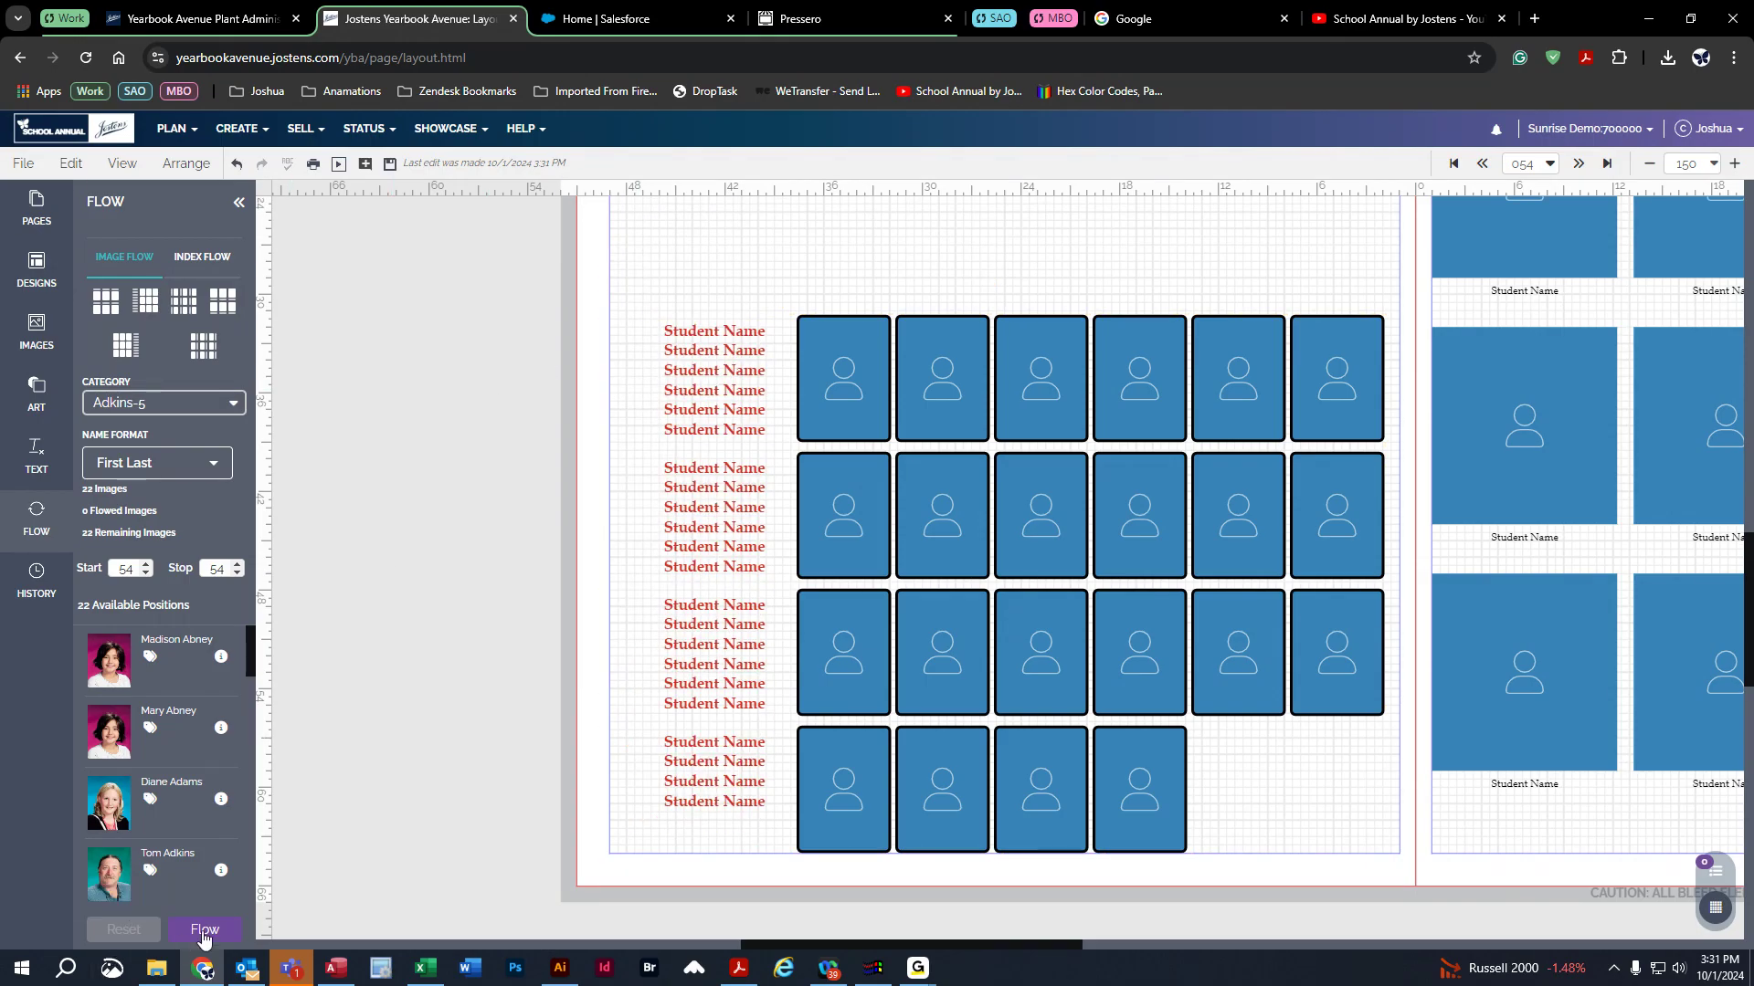
- Set the flow's name text to size 11, save the change and flow the Adkins-5 portraits into page 054
left_click(735, 393)
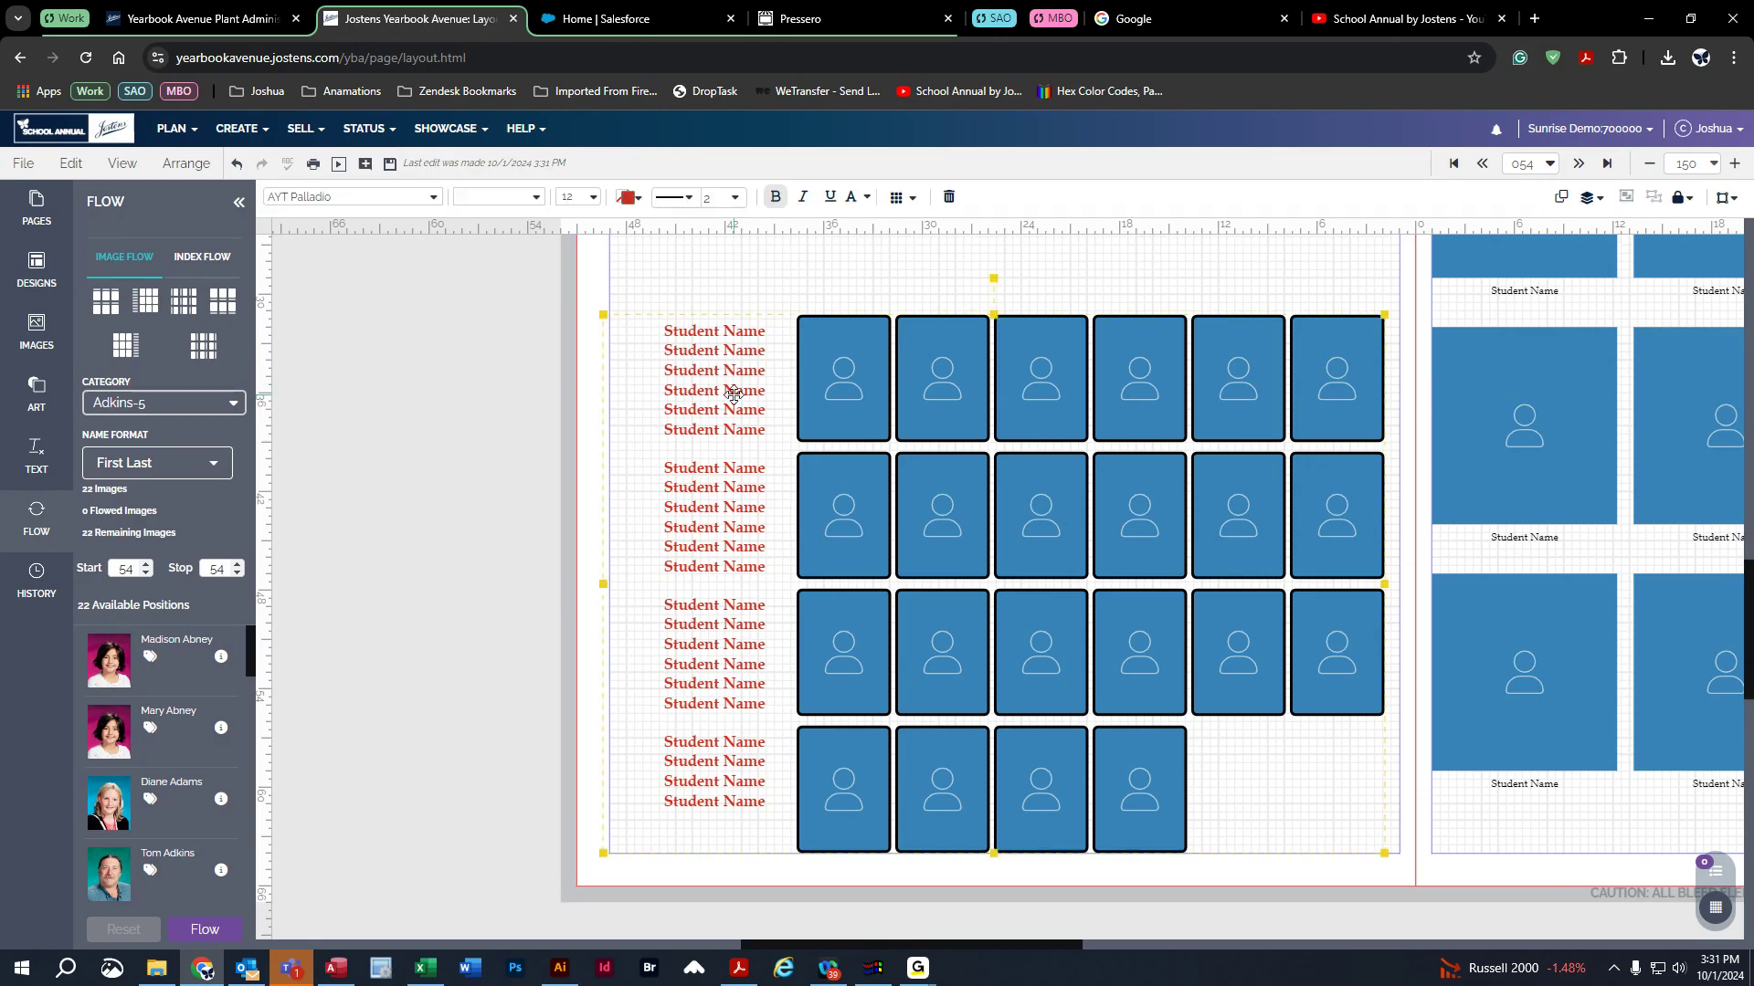
left_click(573, 197)
type("11")
key("Return")
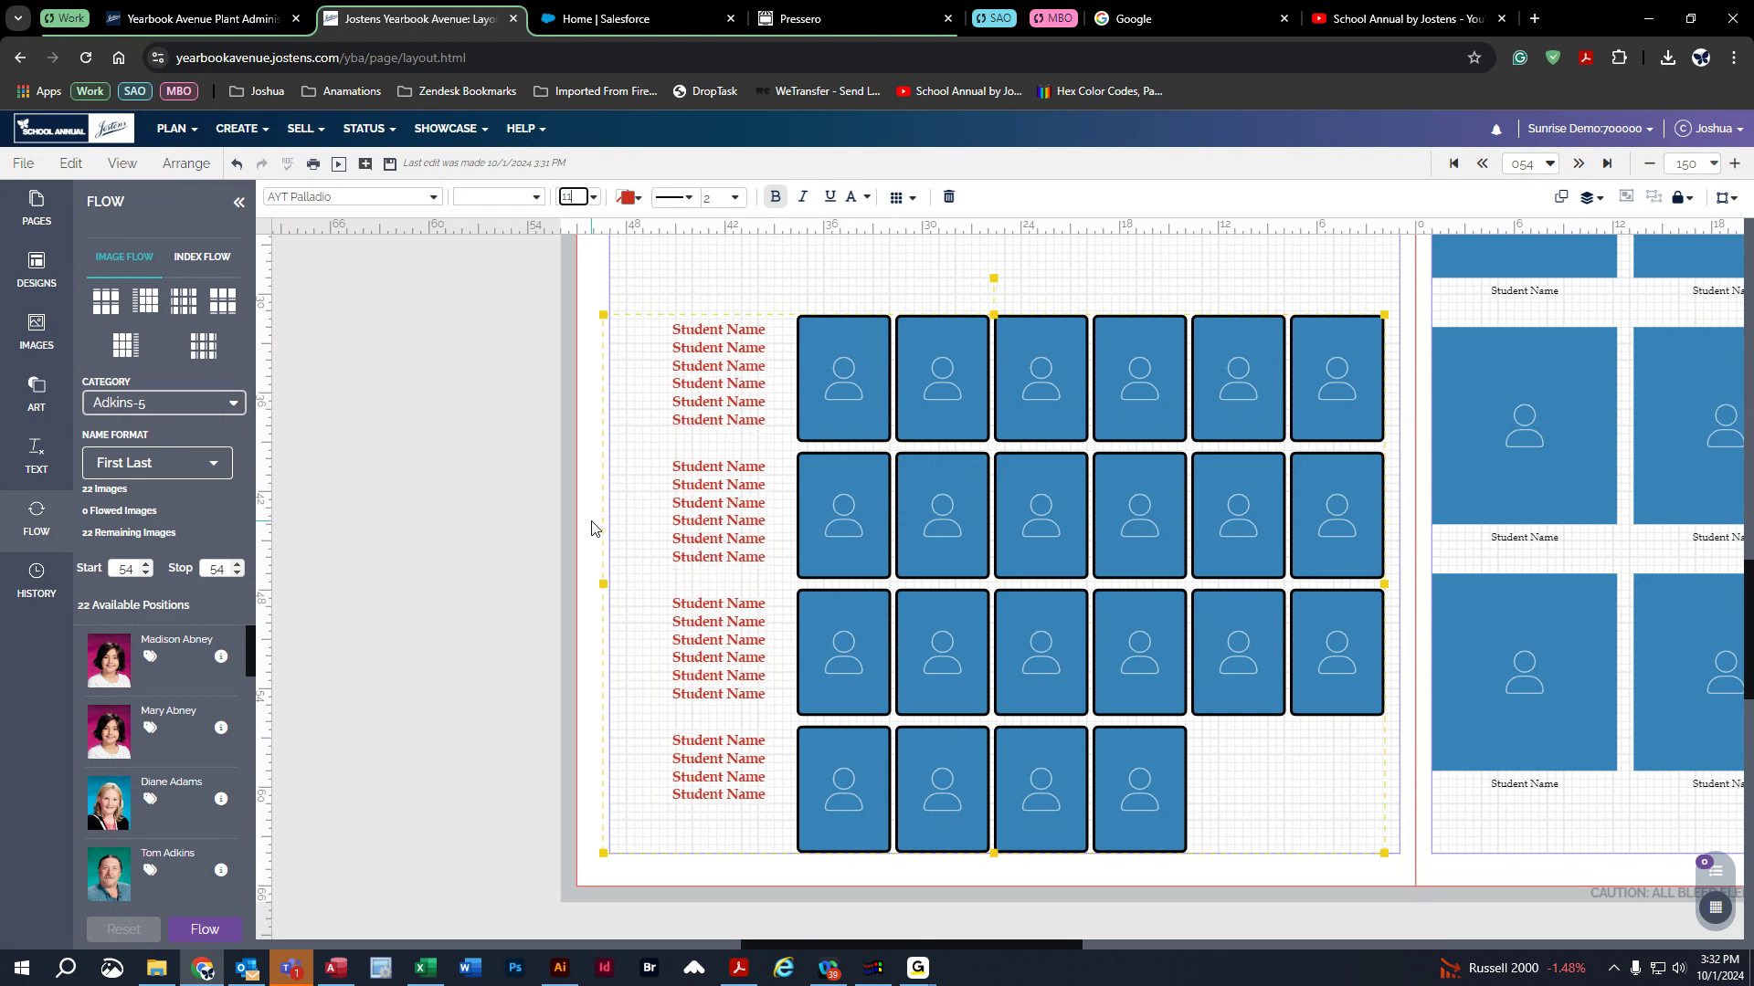
left_click(204, 929)
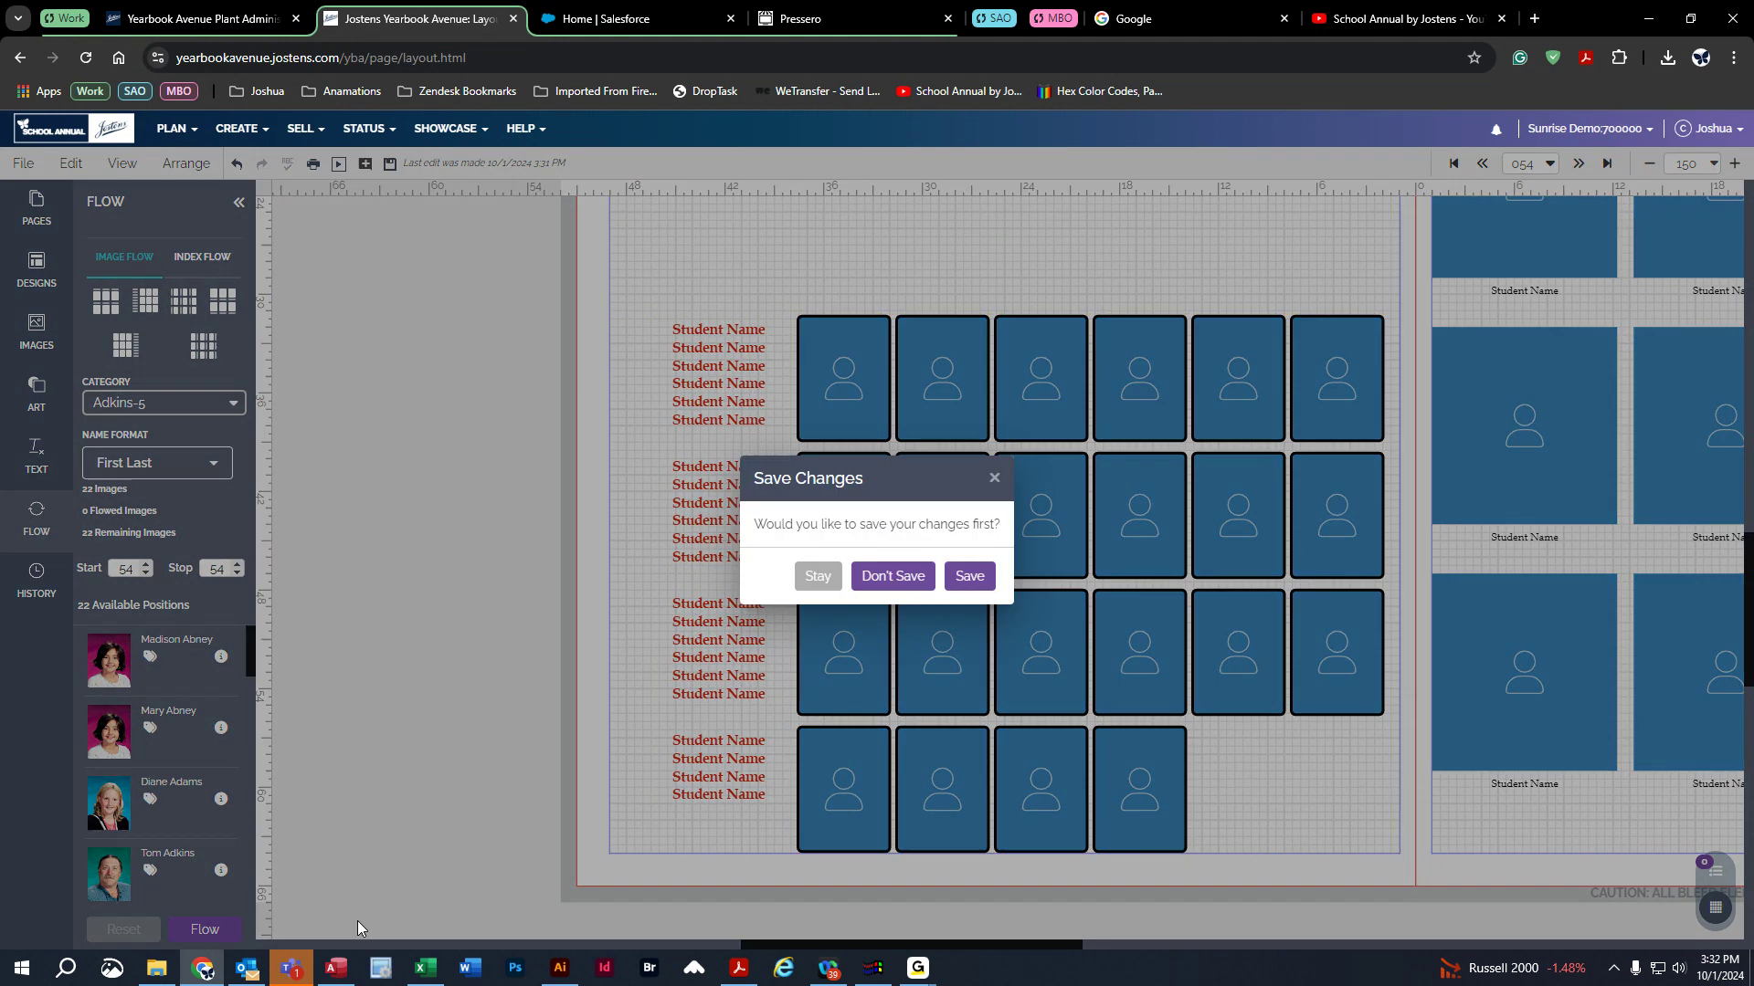
left_click(967, 577)
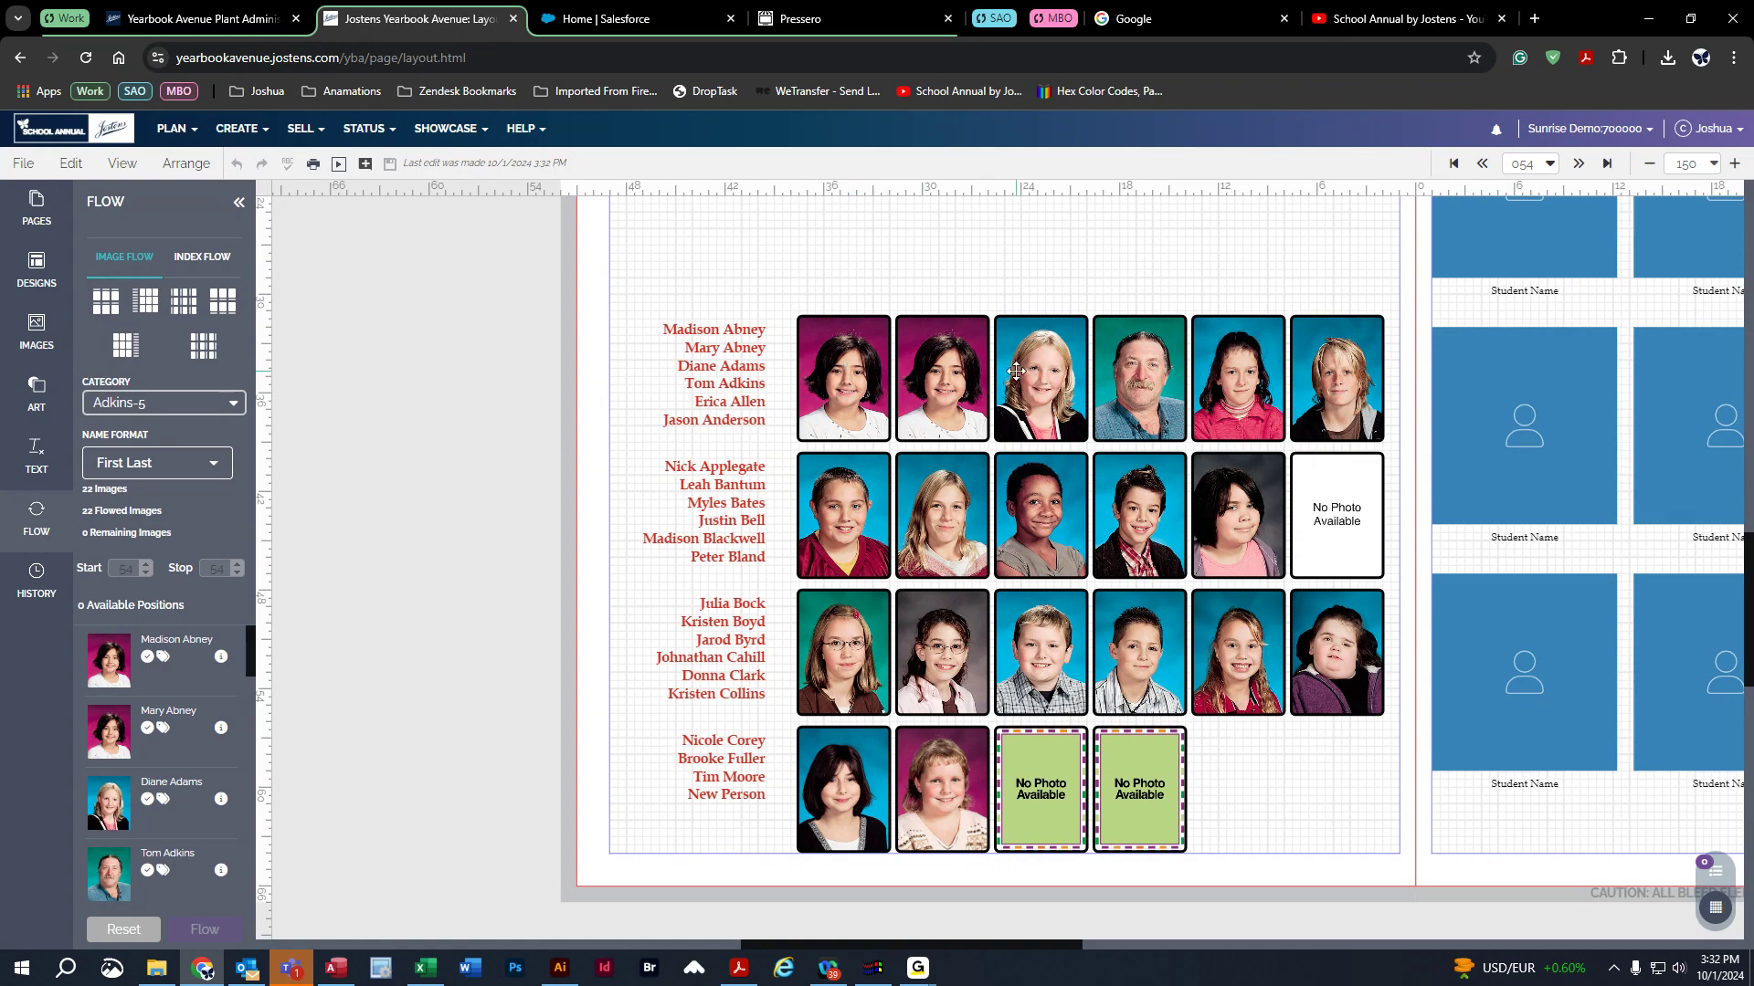
- Open the image details of portrait 6010.jpg from the list of flowed images
scroll(195, 769, "down", 1)
scroll(195, 769, "down", 1)
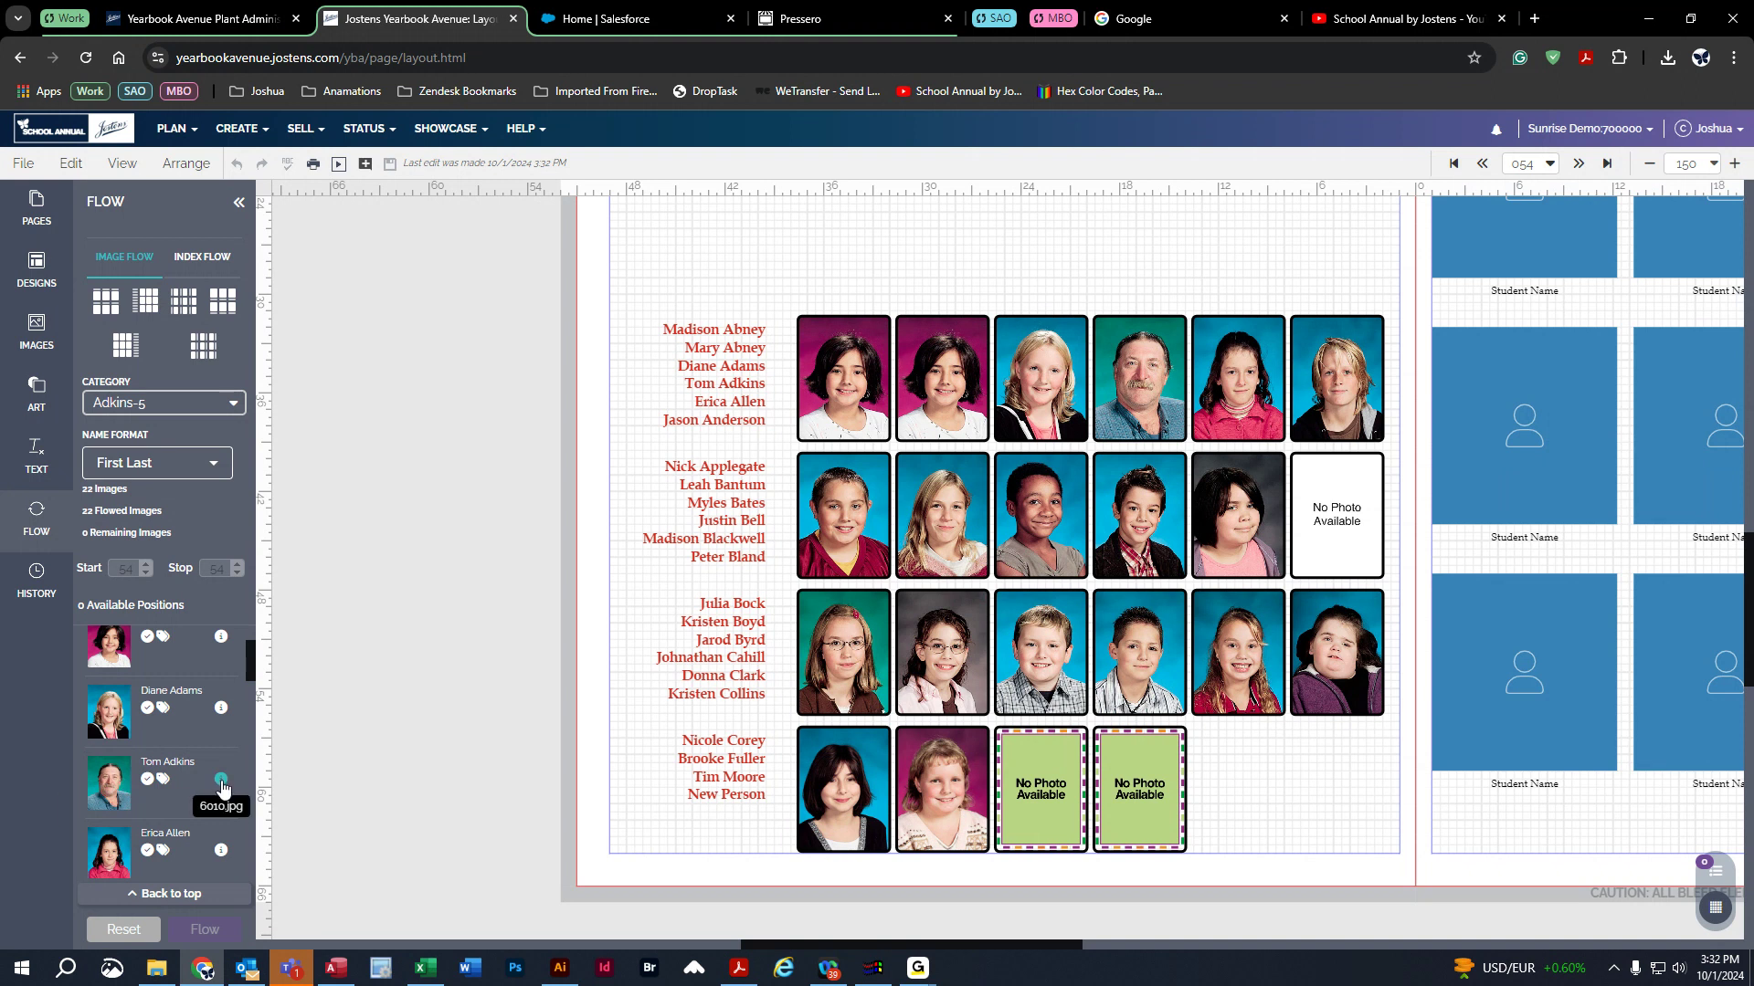
left_click(221, 780)
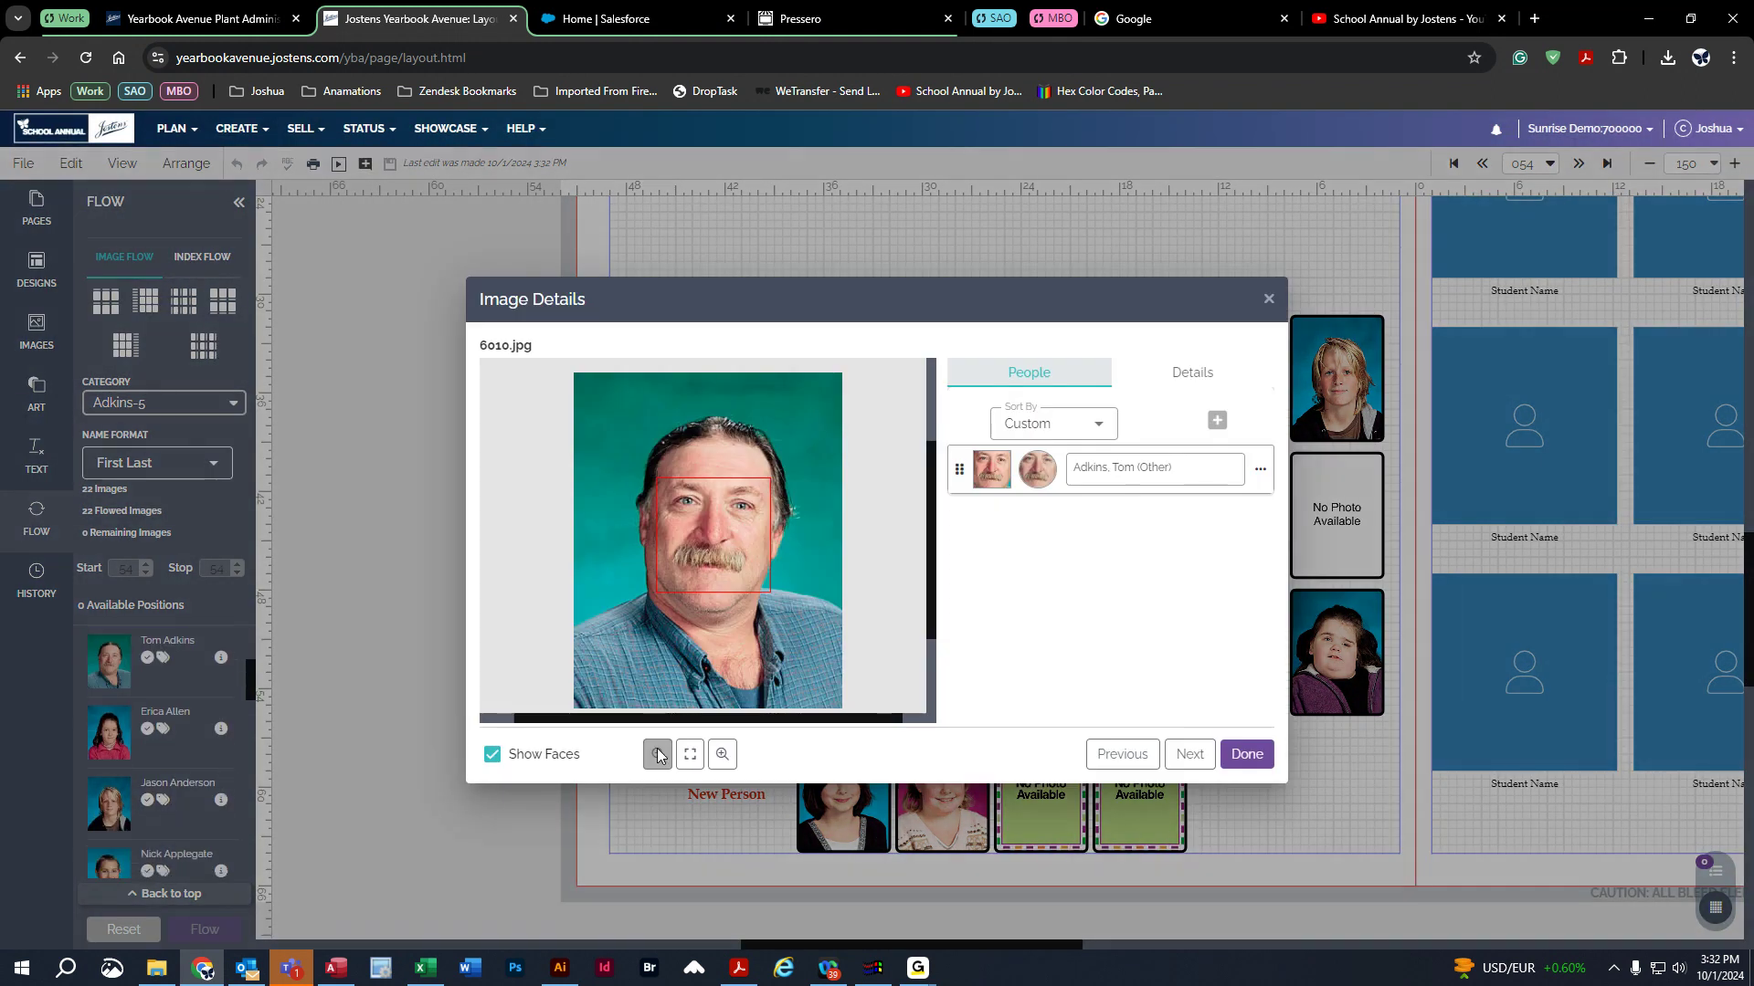
- Set the type of portrait 6010.jpg to Teacher in its detail preferences and finish editing the image
left_click(1178, 381)
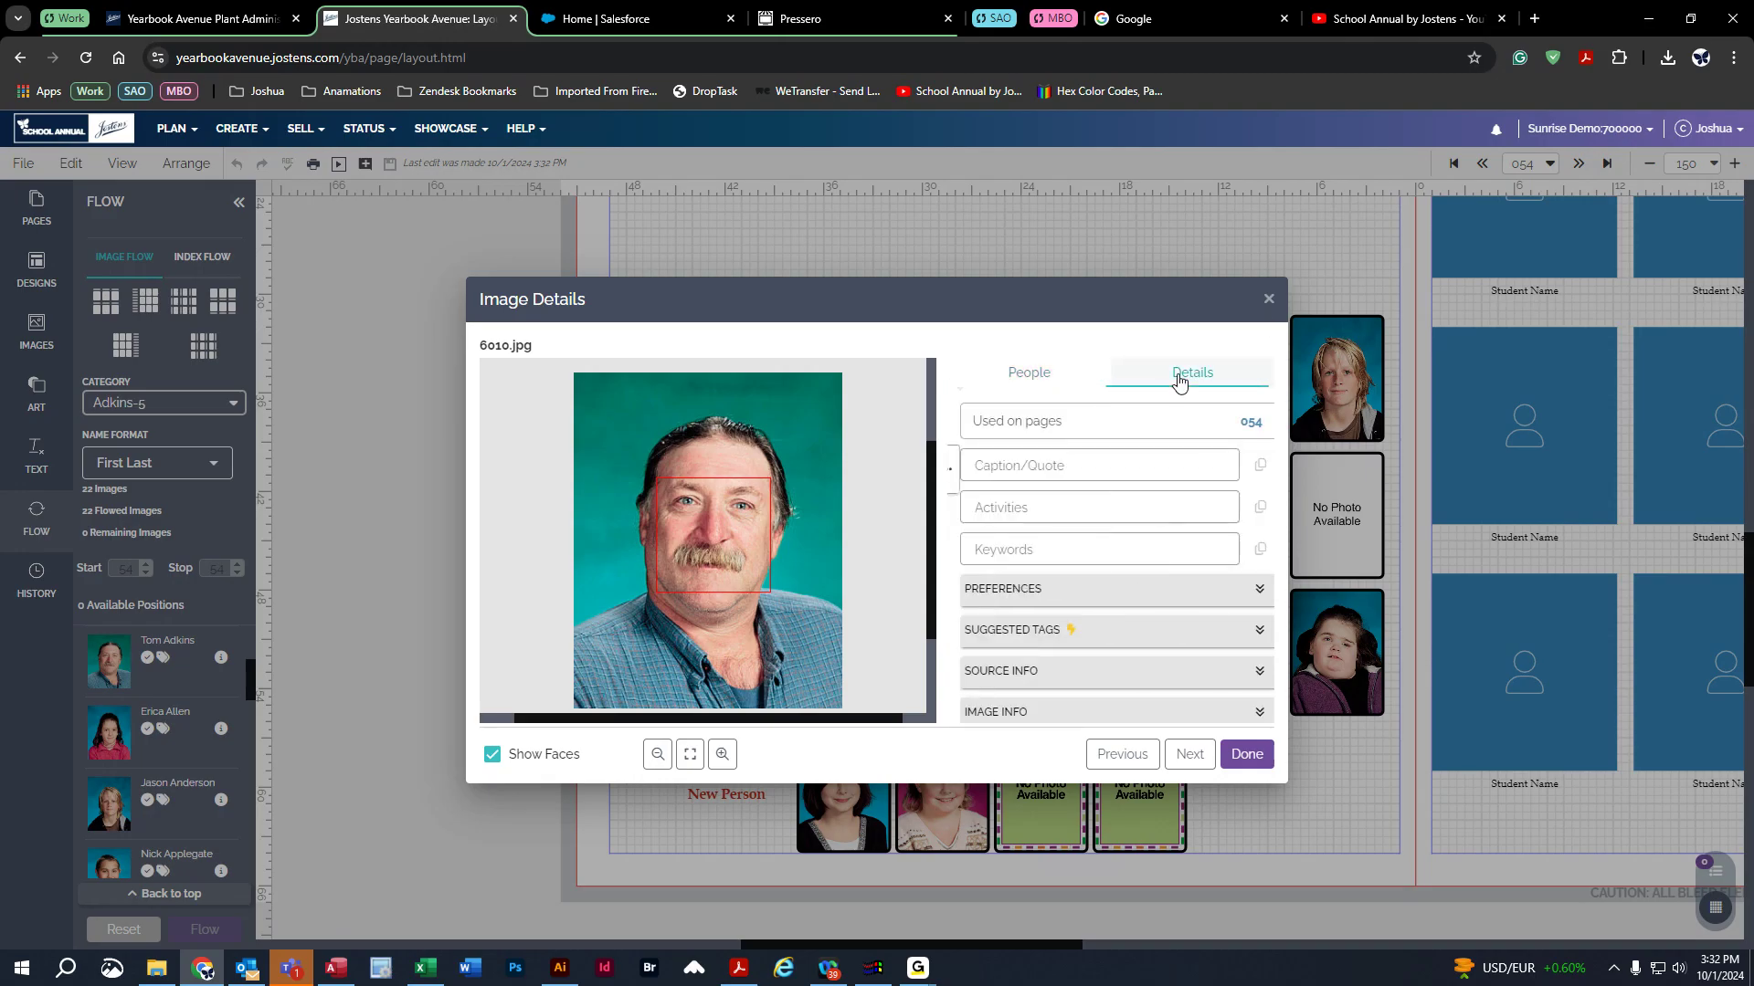
left_click(1008, 589)
scroll(1153, 568, "down", 2)
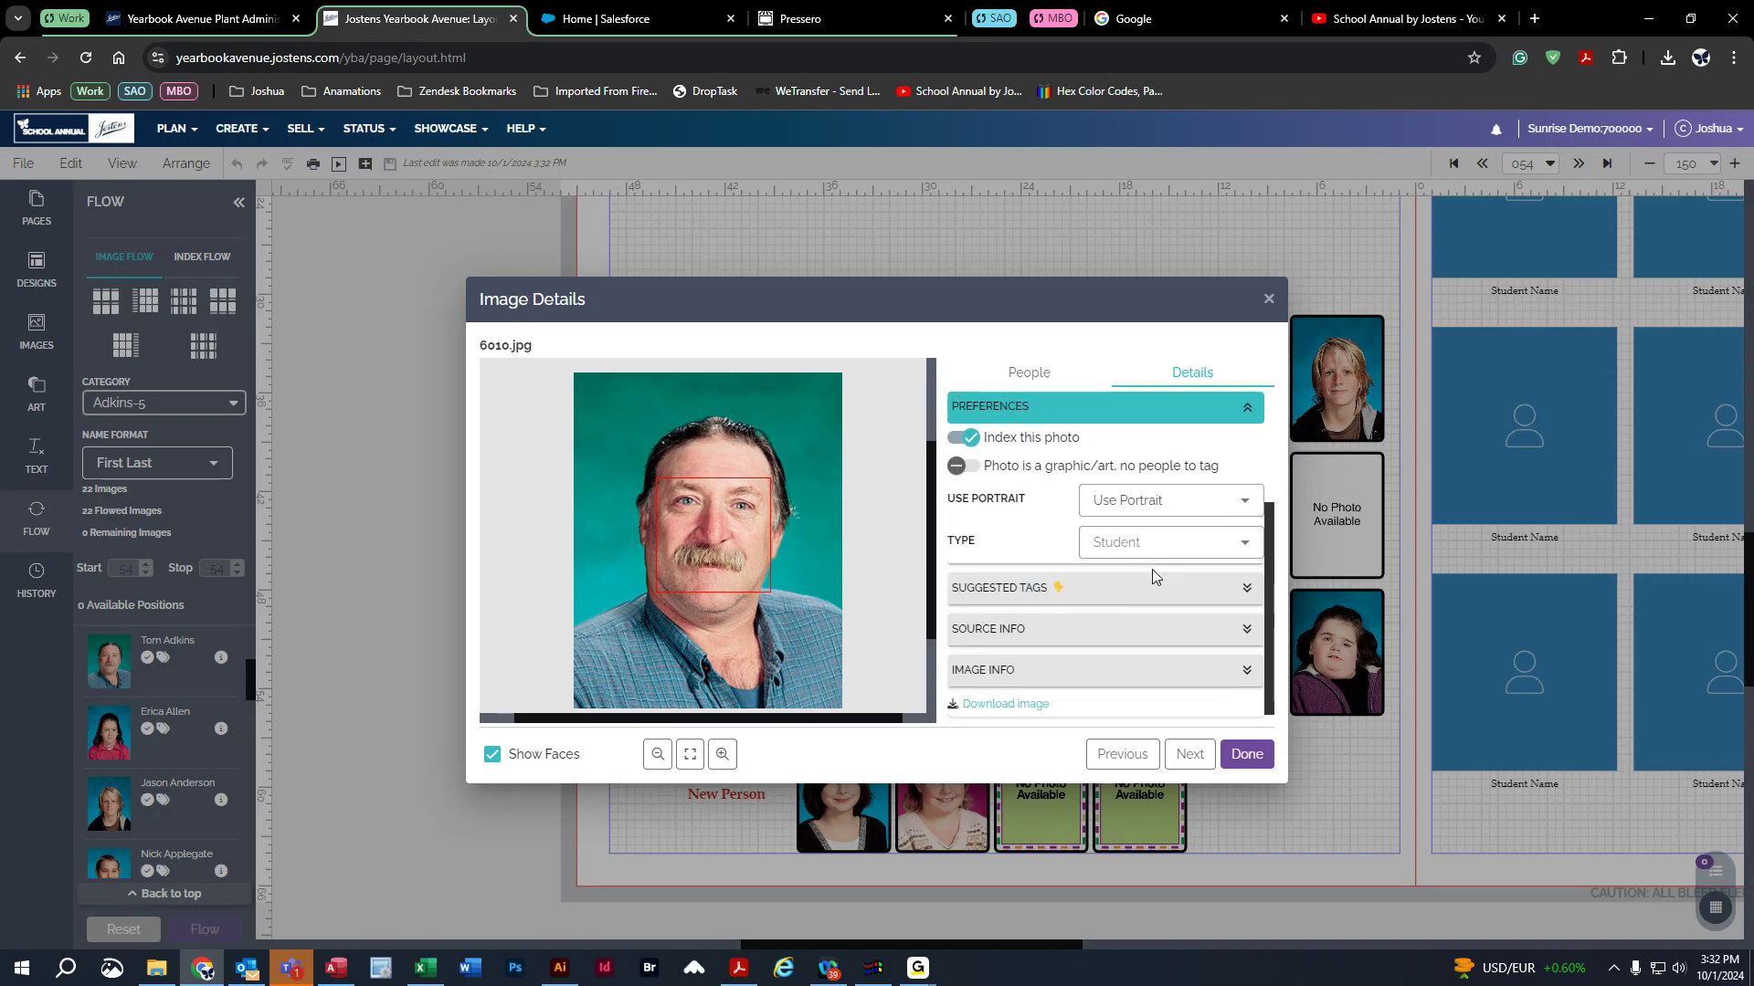
left_click(1130, 545)
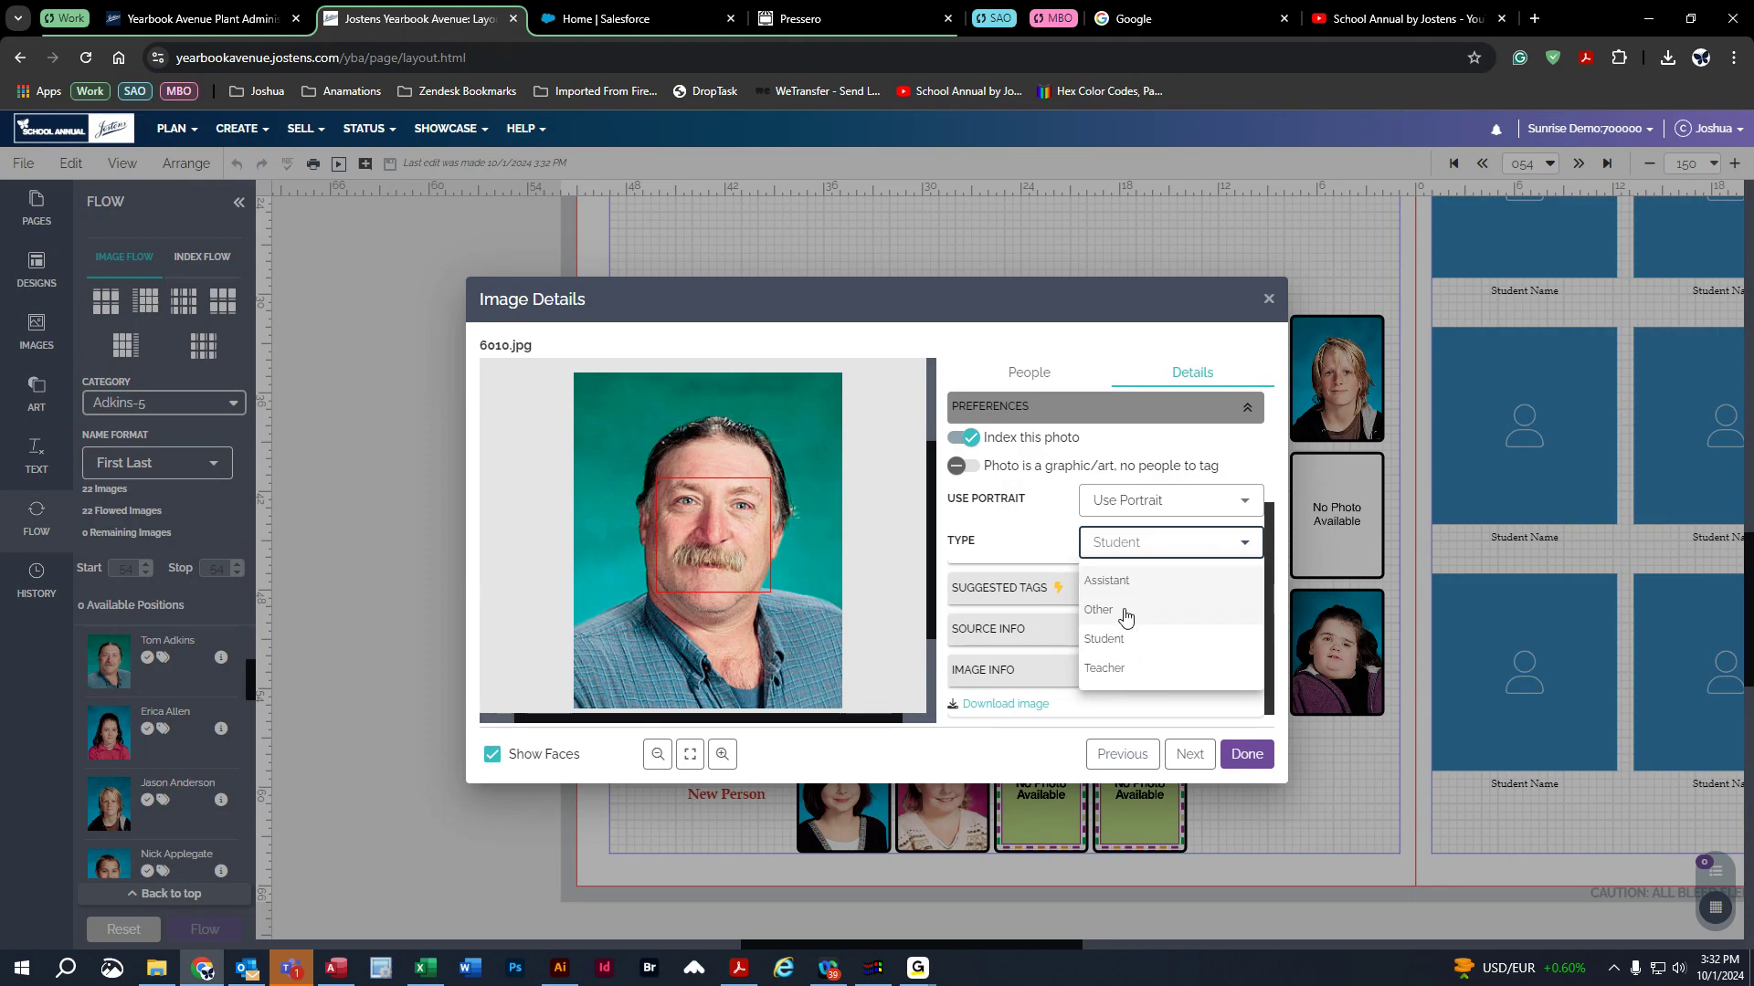
left_click(1112, 673)
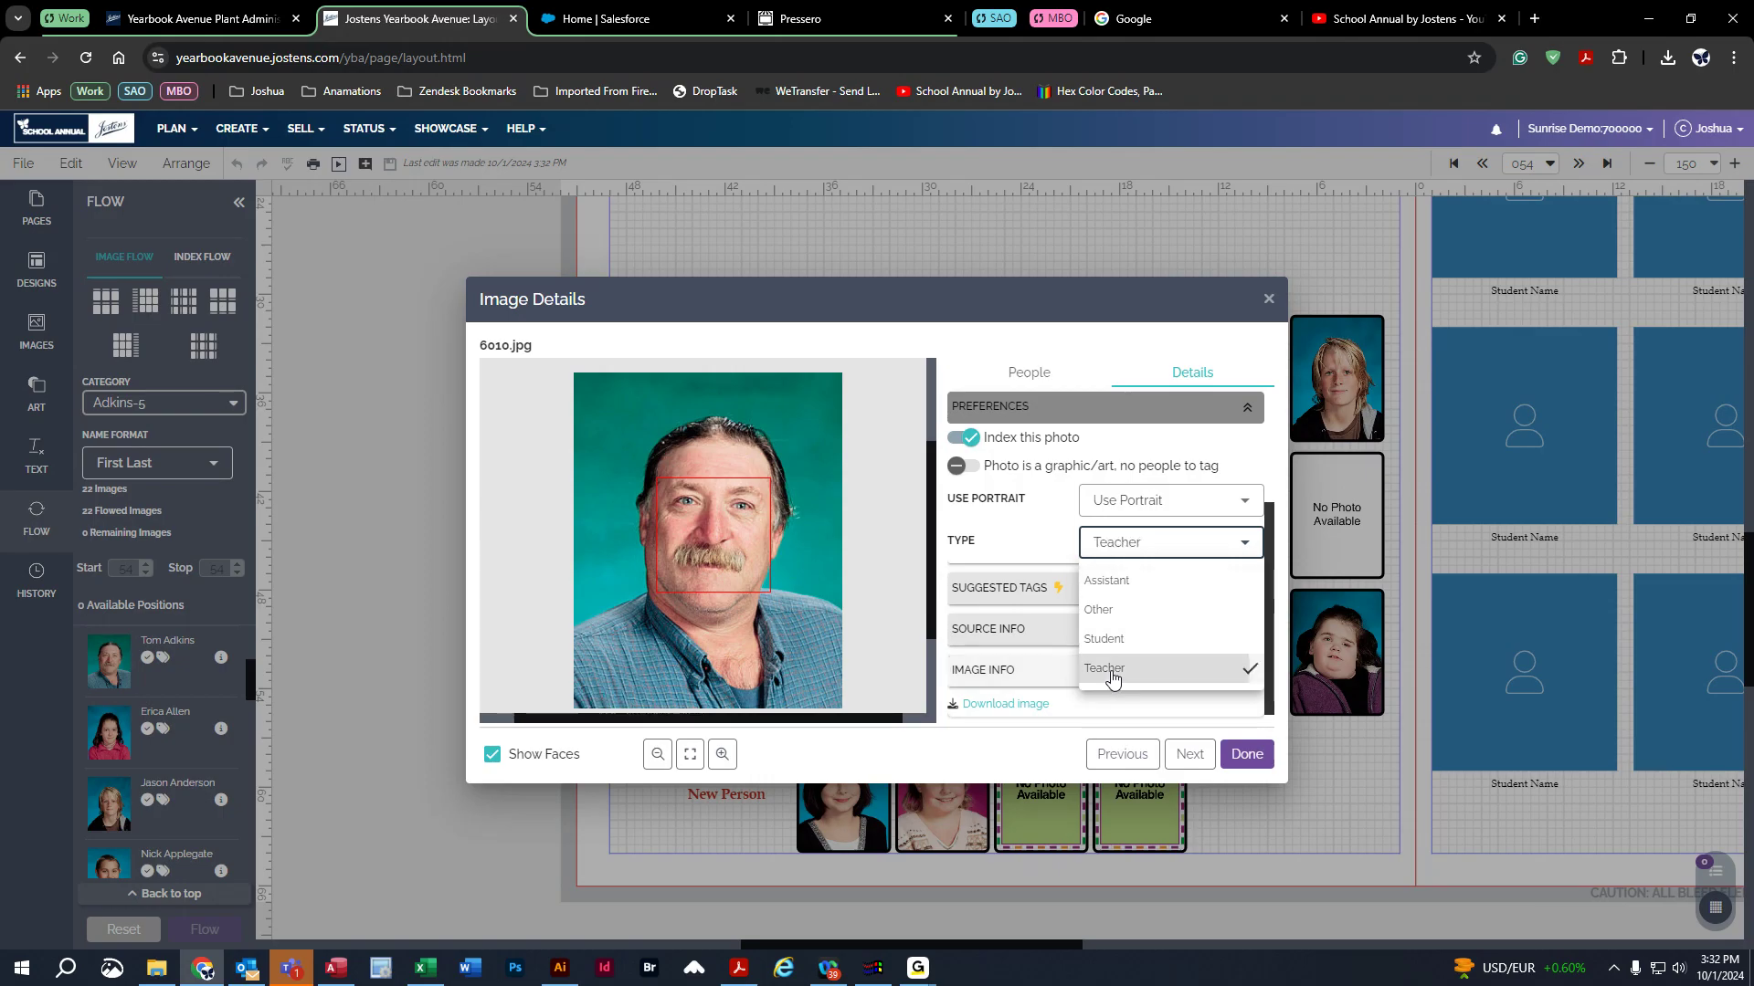
left_click(1246, 754)
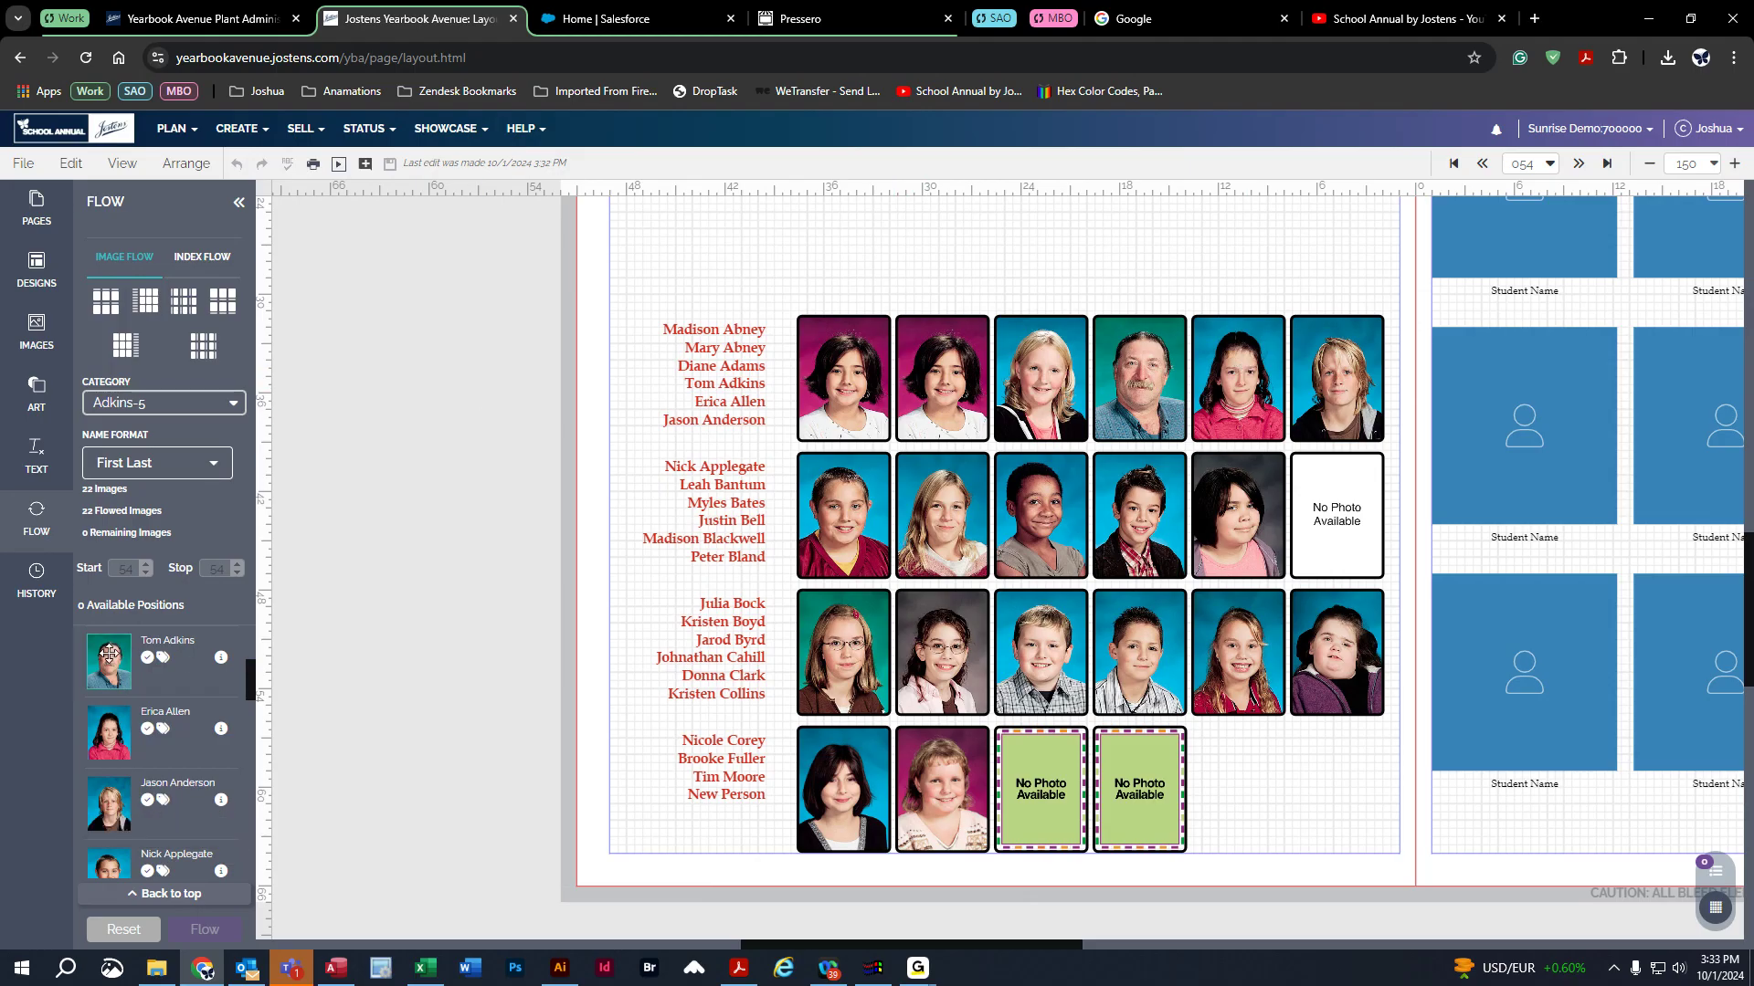
- Check the order of the Adkins-5 image list, reset the flow and flow the portraits into page 054 again
left_click(165, 894)
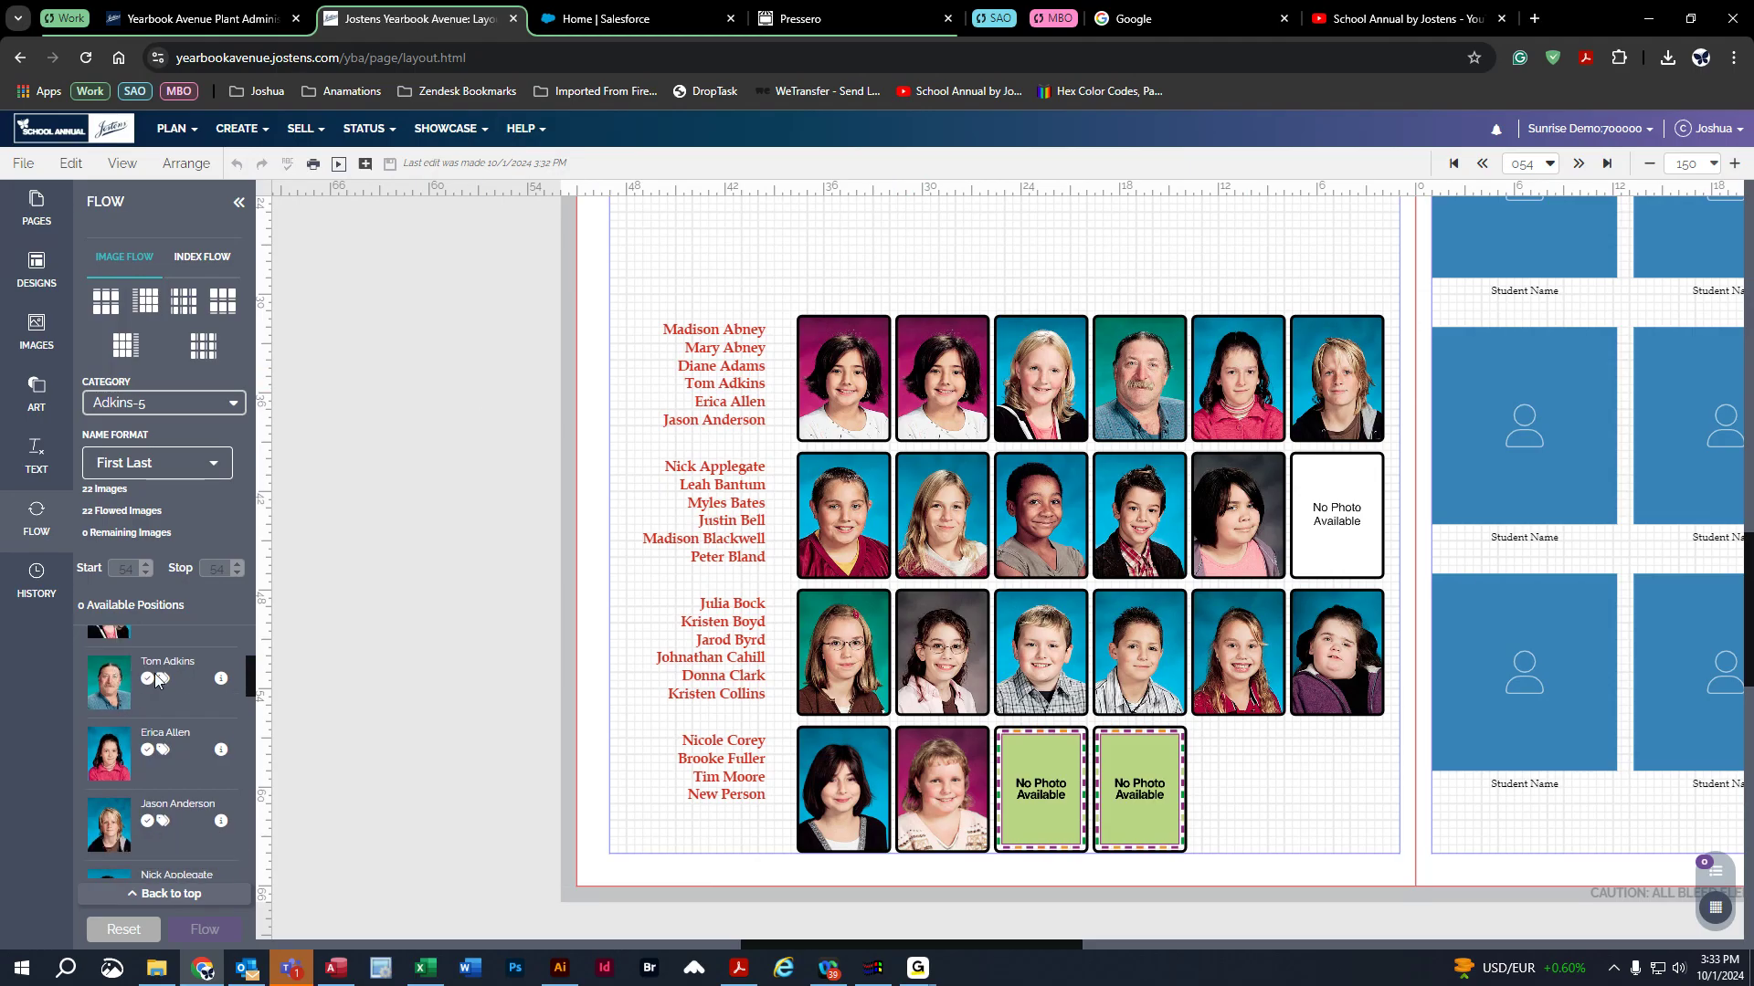
scroll(411, 776, "up", 3)
scroll(548, 697, "down", 4)
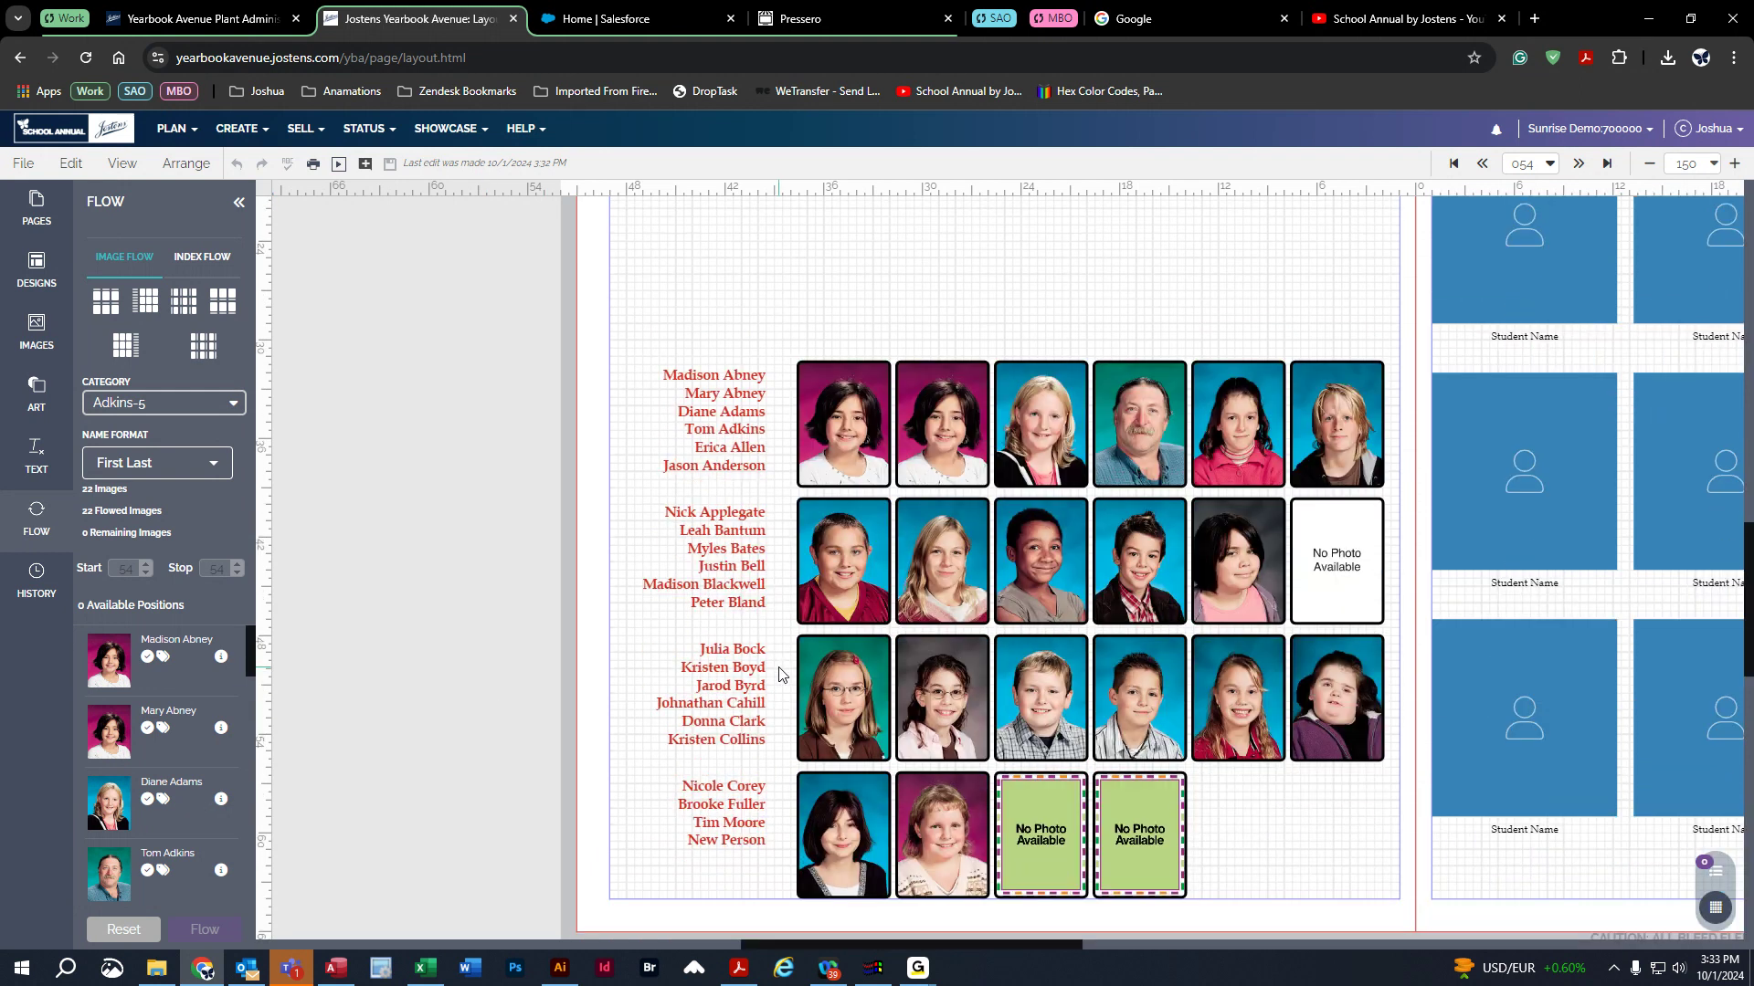
scroll(496, 684, "up", 1)
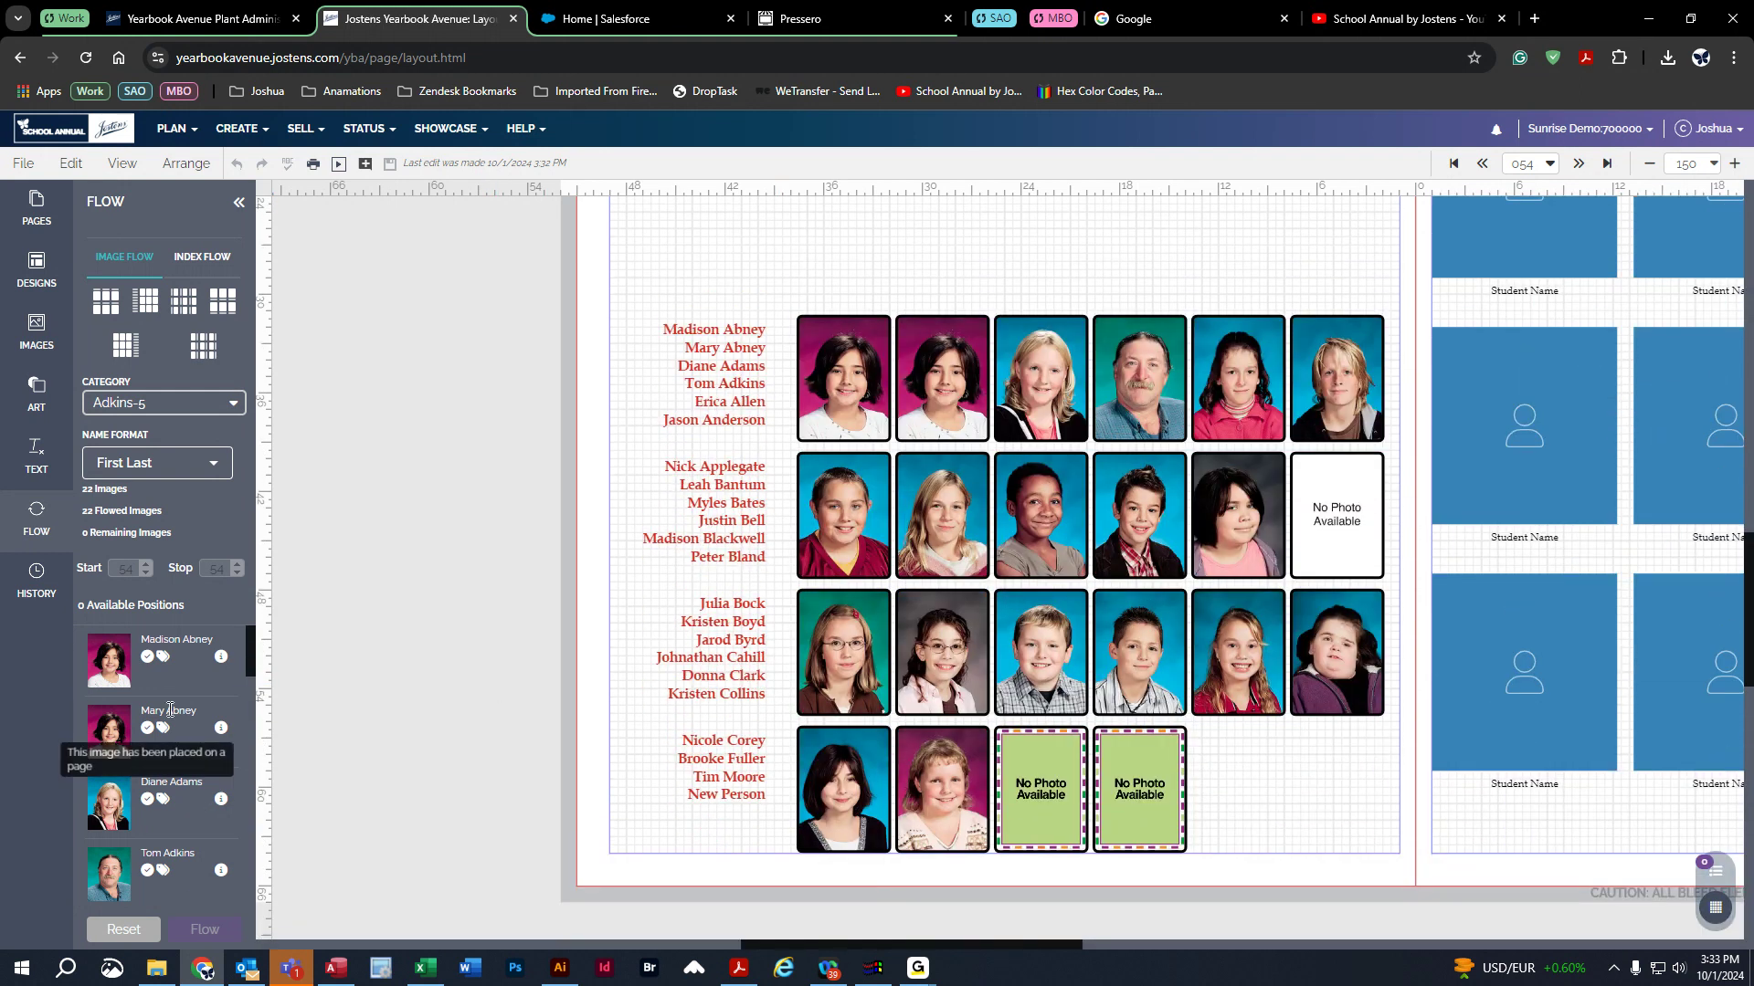
left_click(113, 935)
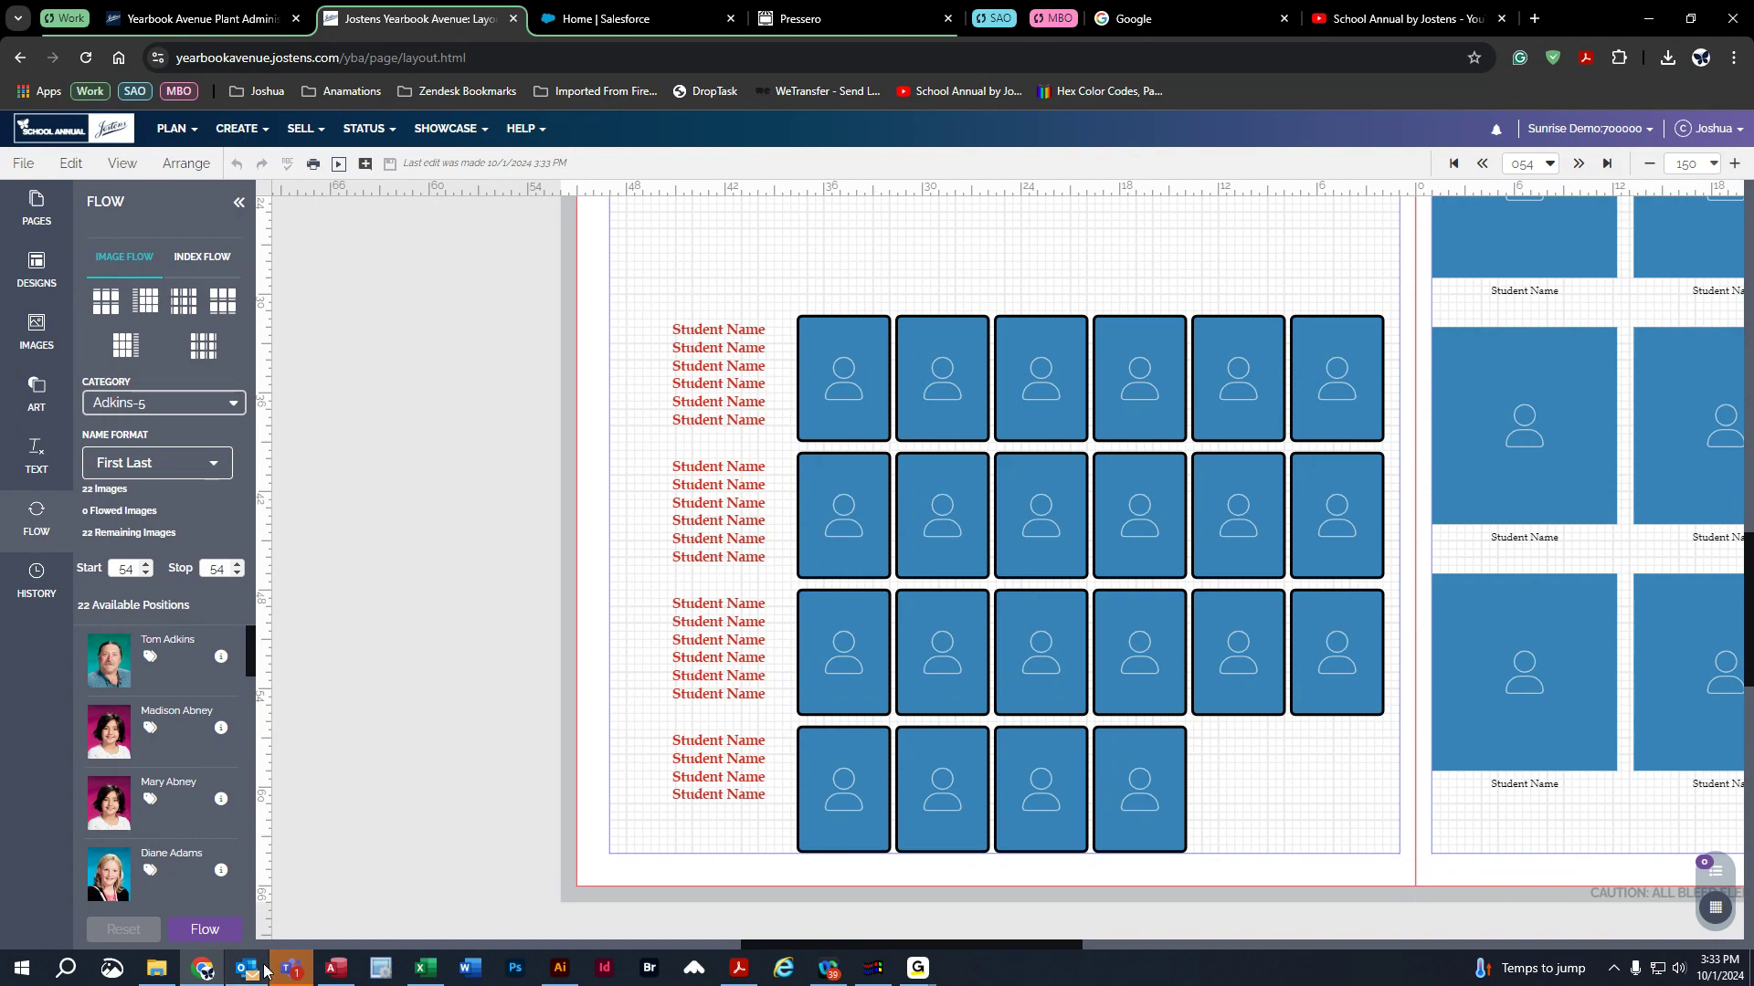
left_click(206, 929)
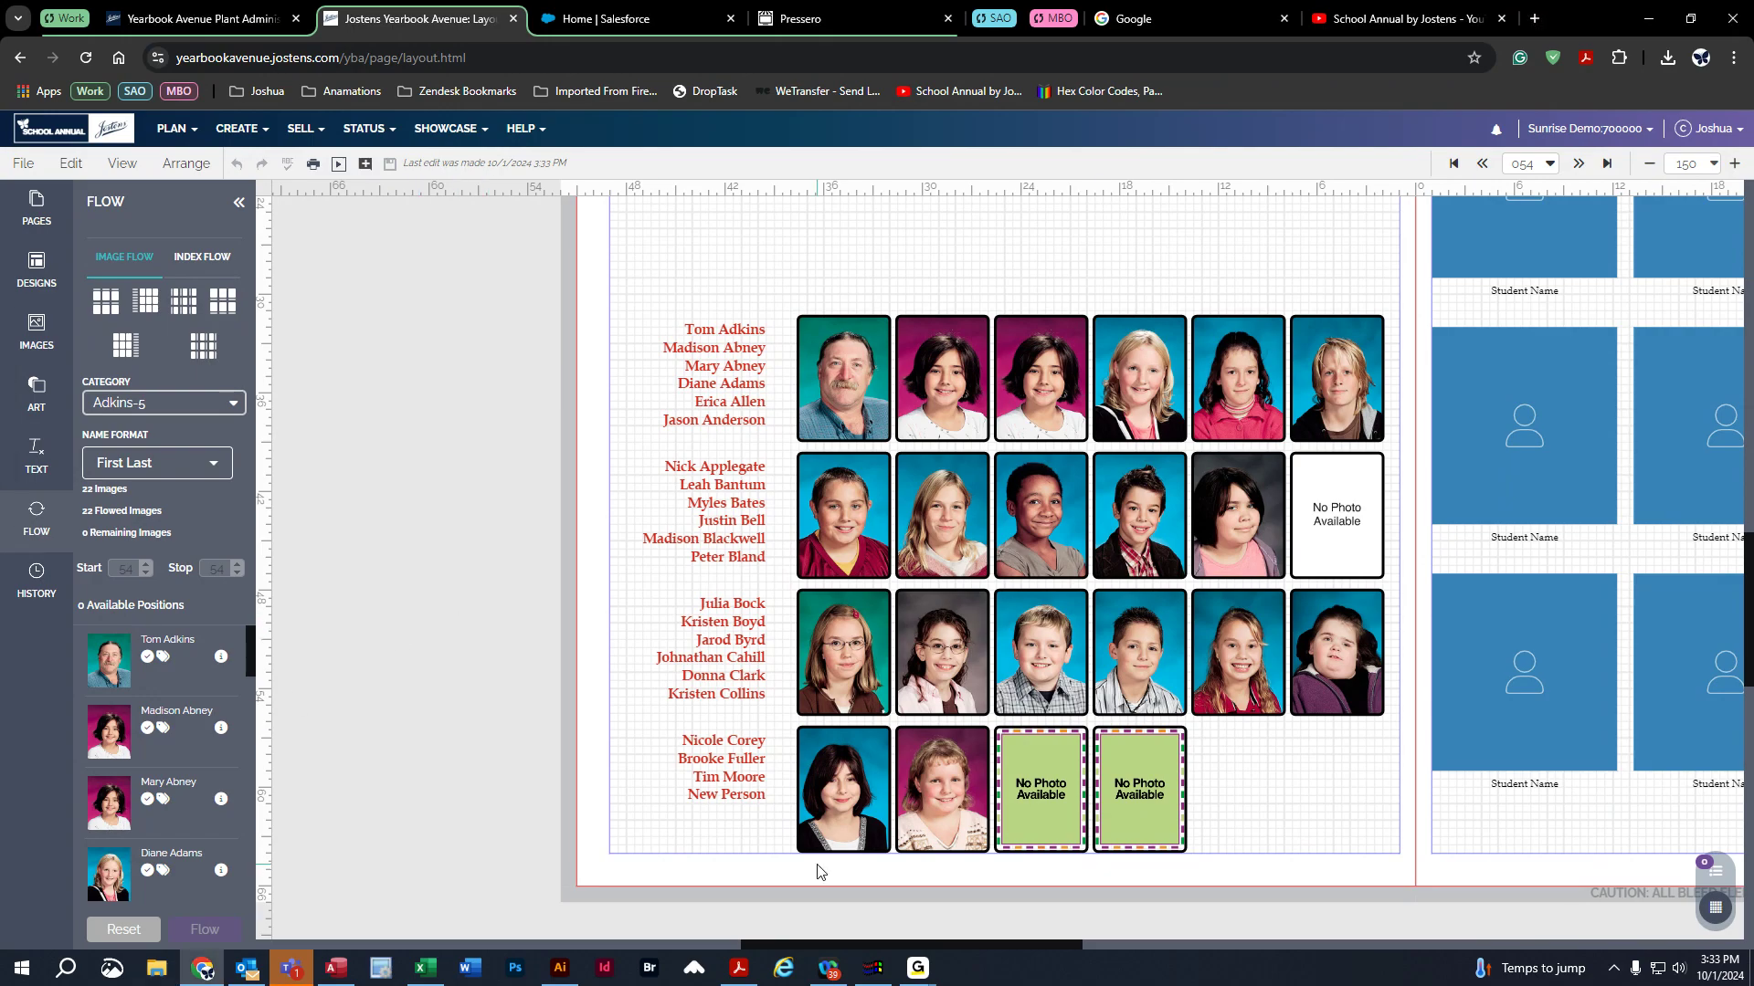
- Resize the portraits in the empty flow on the facing page to a width of 7p9 and a height of 9p6
left_click(1695, 164)
left_click(1621, 201)
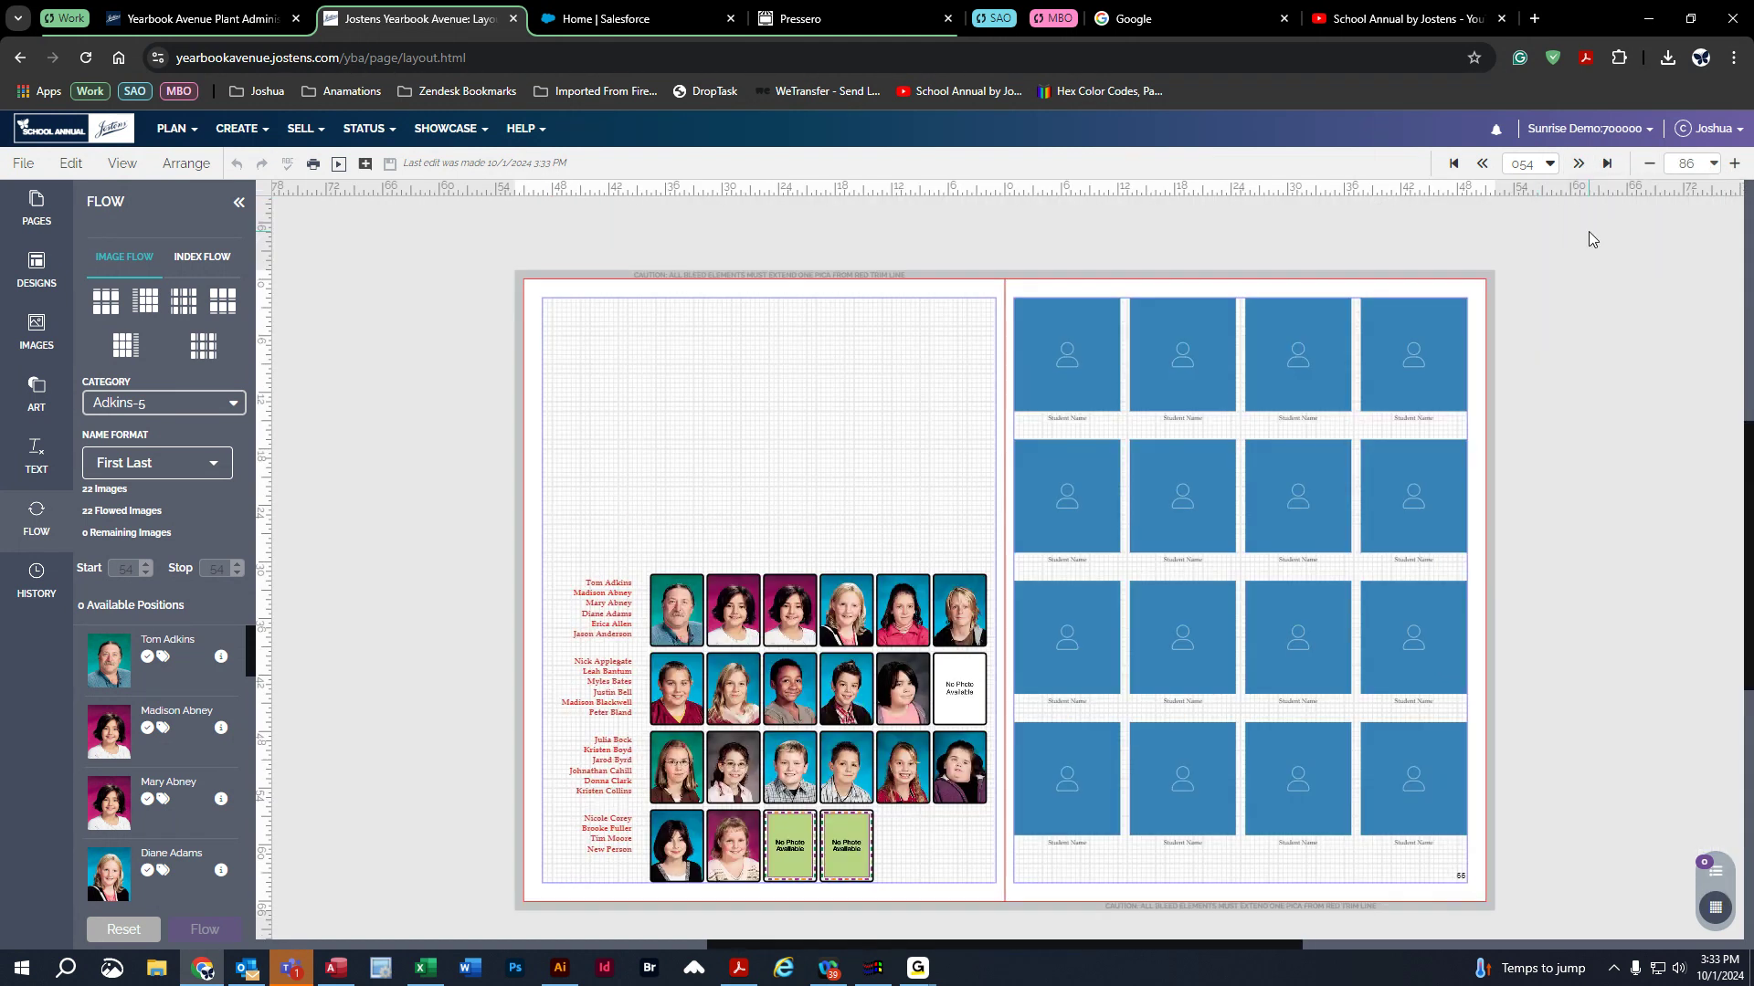
left_click(1211, 391)
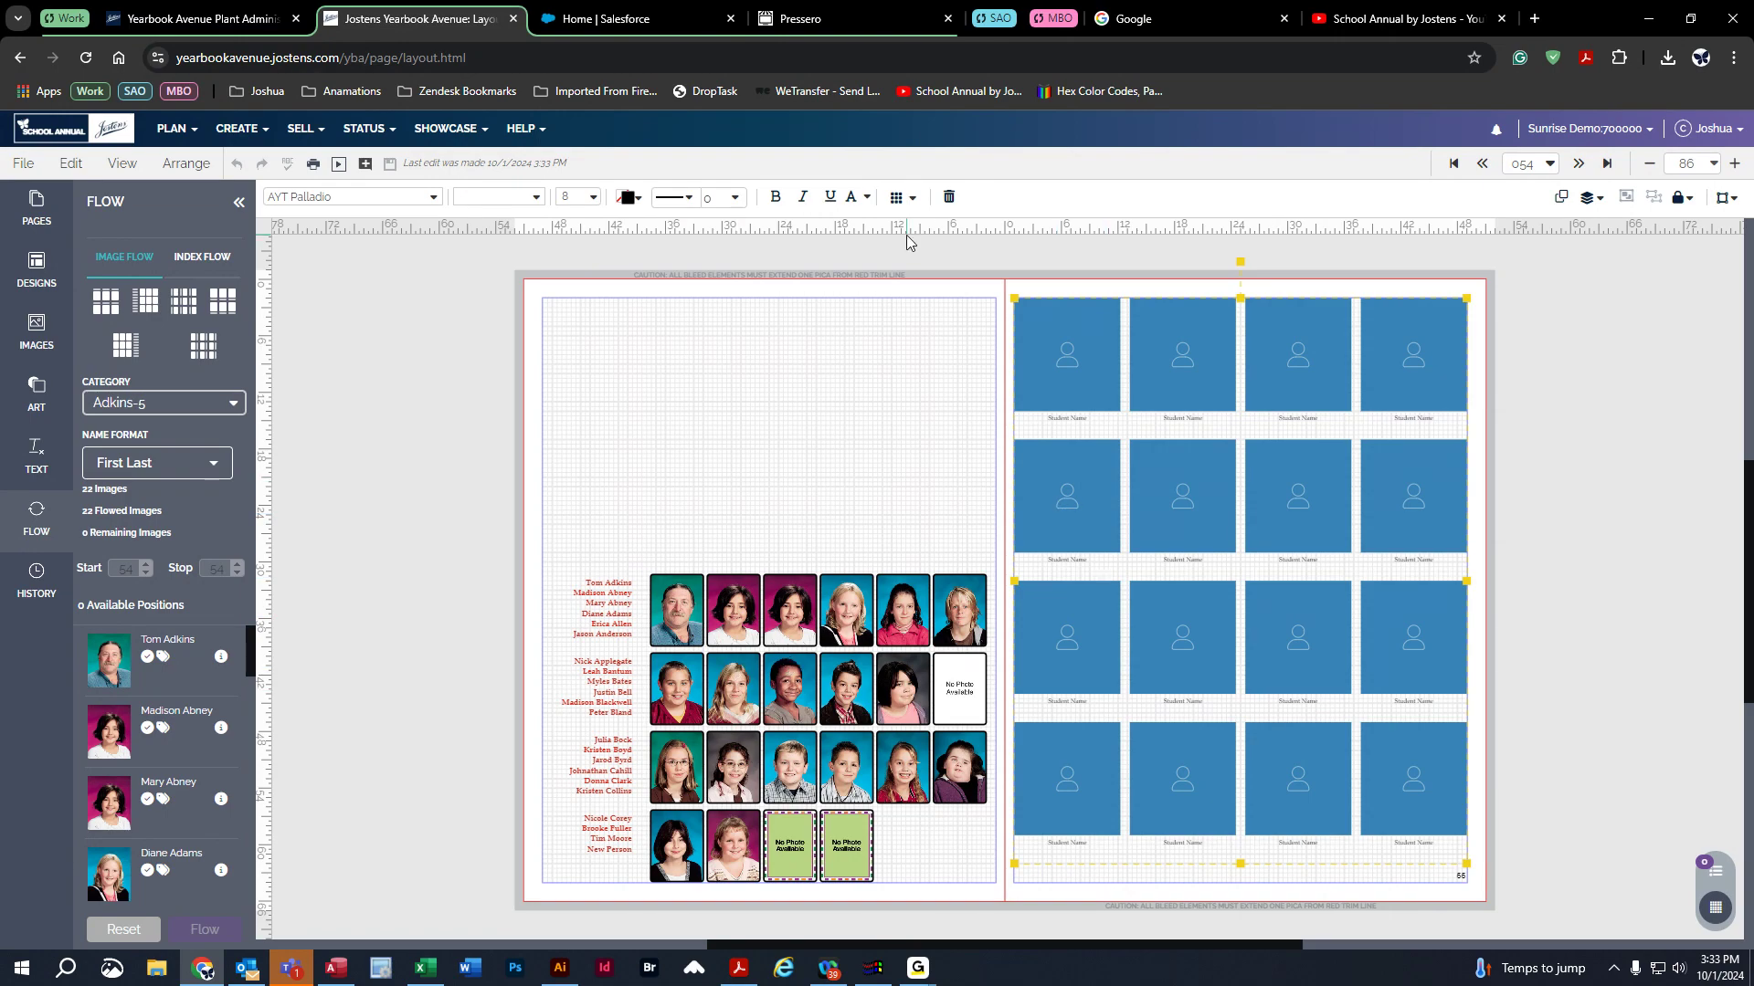
left_click(904, 197)
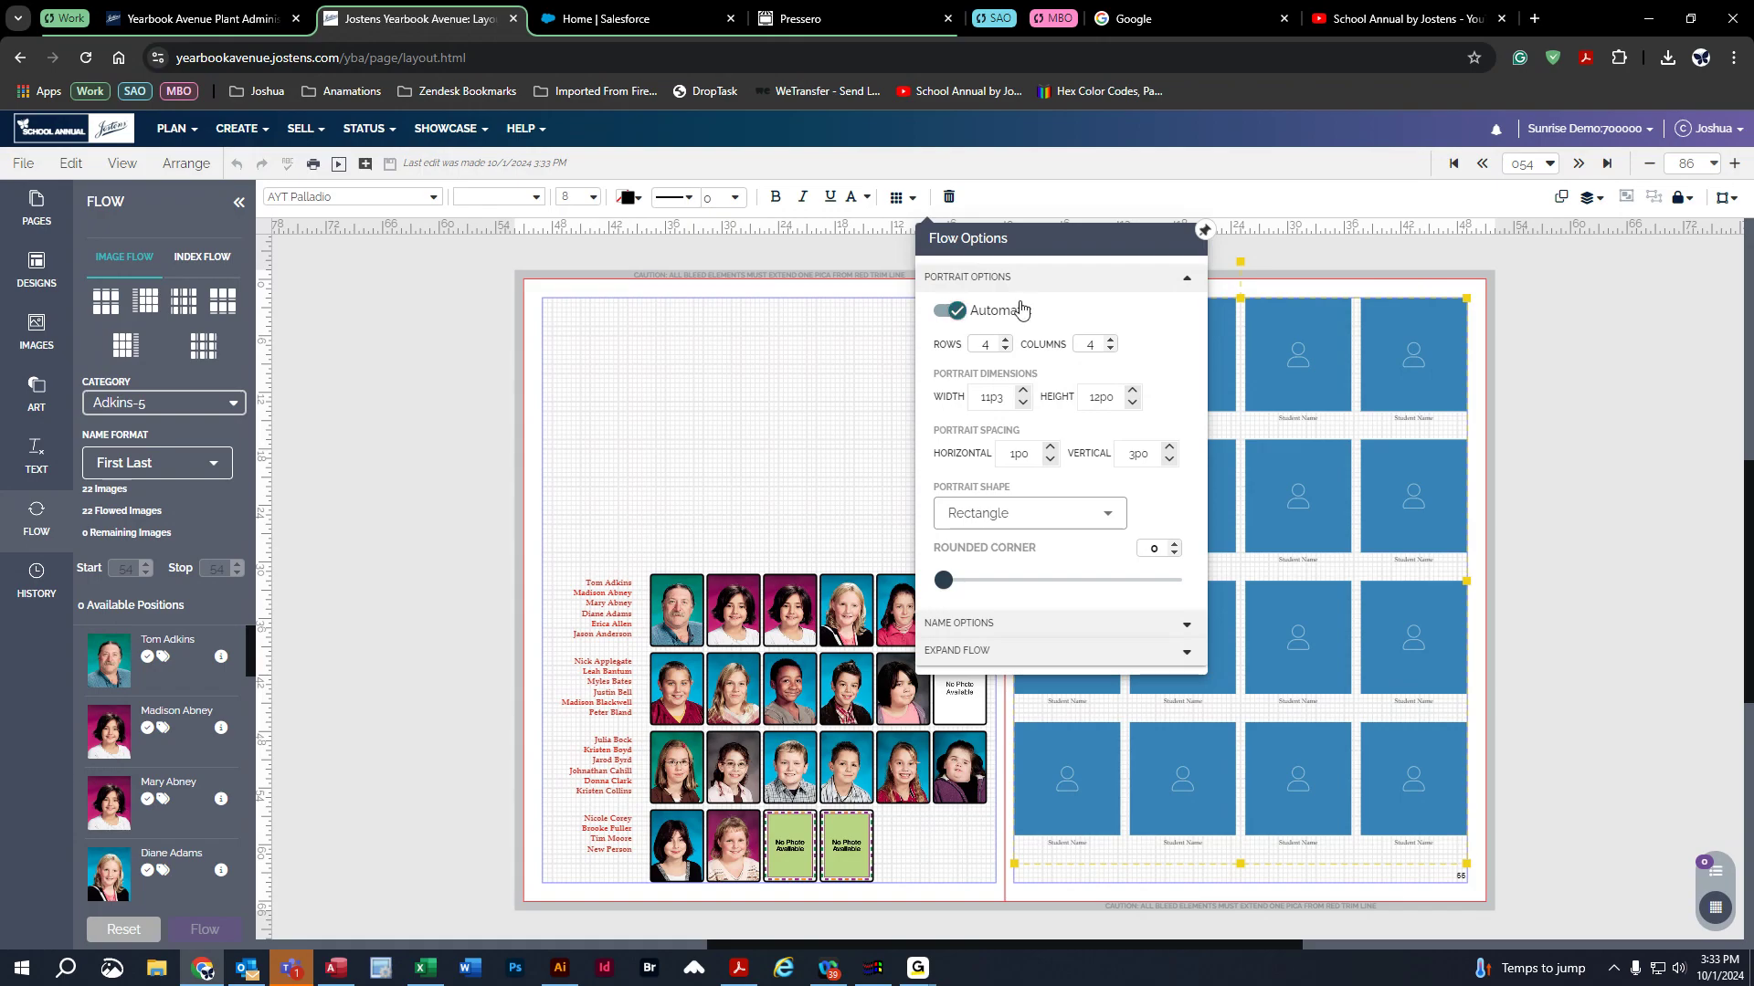
left_click_drag(1090, 251, 858, 266)
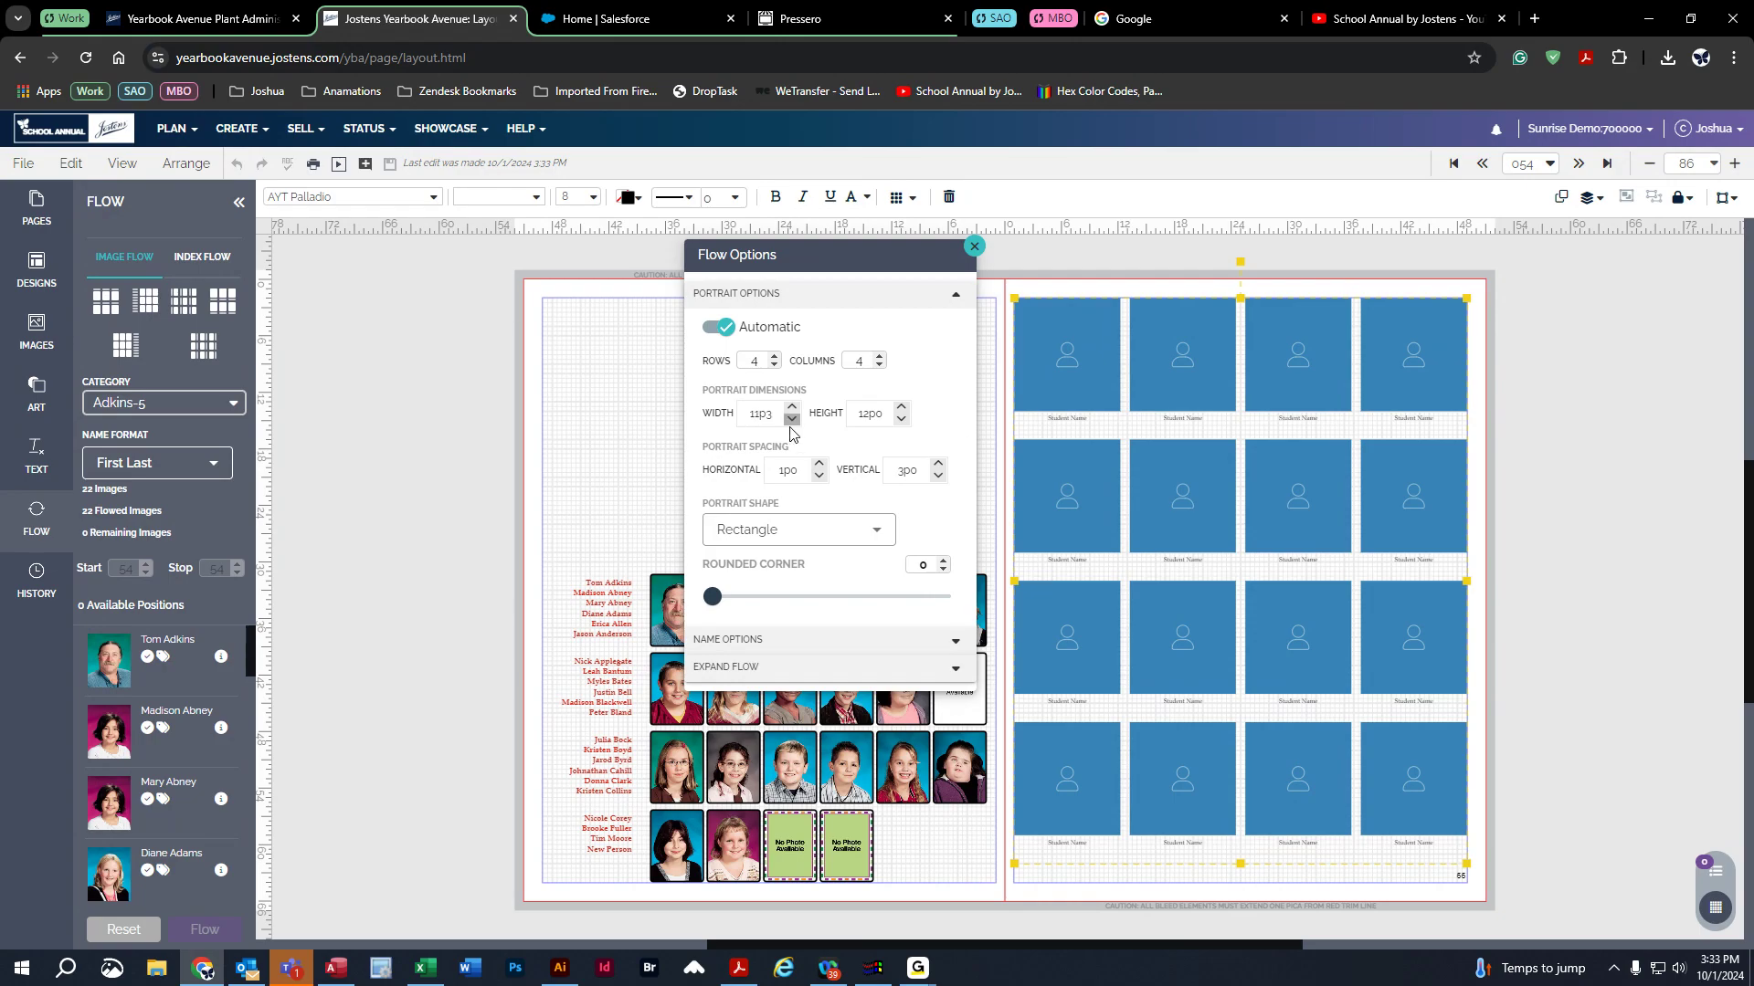
left_click(791, 418)
left_click(791, 418)
left_click(791, 419)
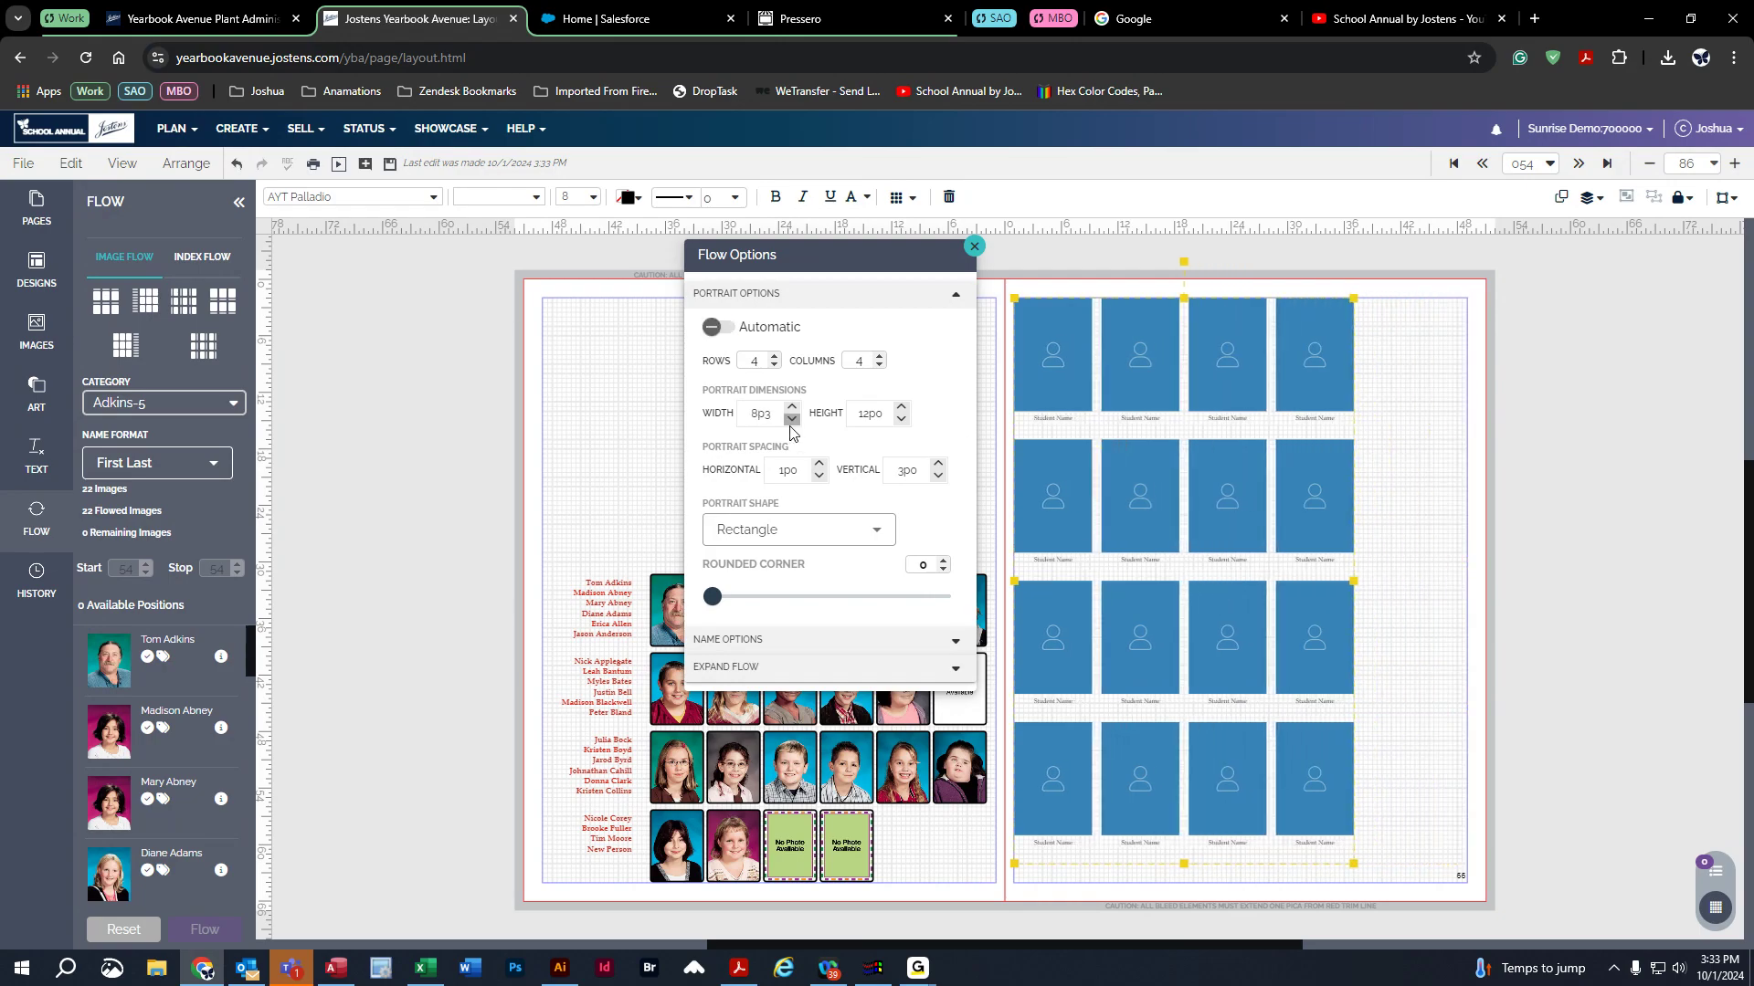
left_click(791, 418)
left_click(901, 418)
left_click(901, 418)
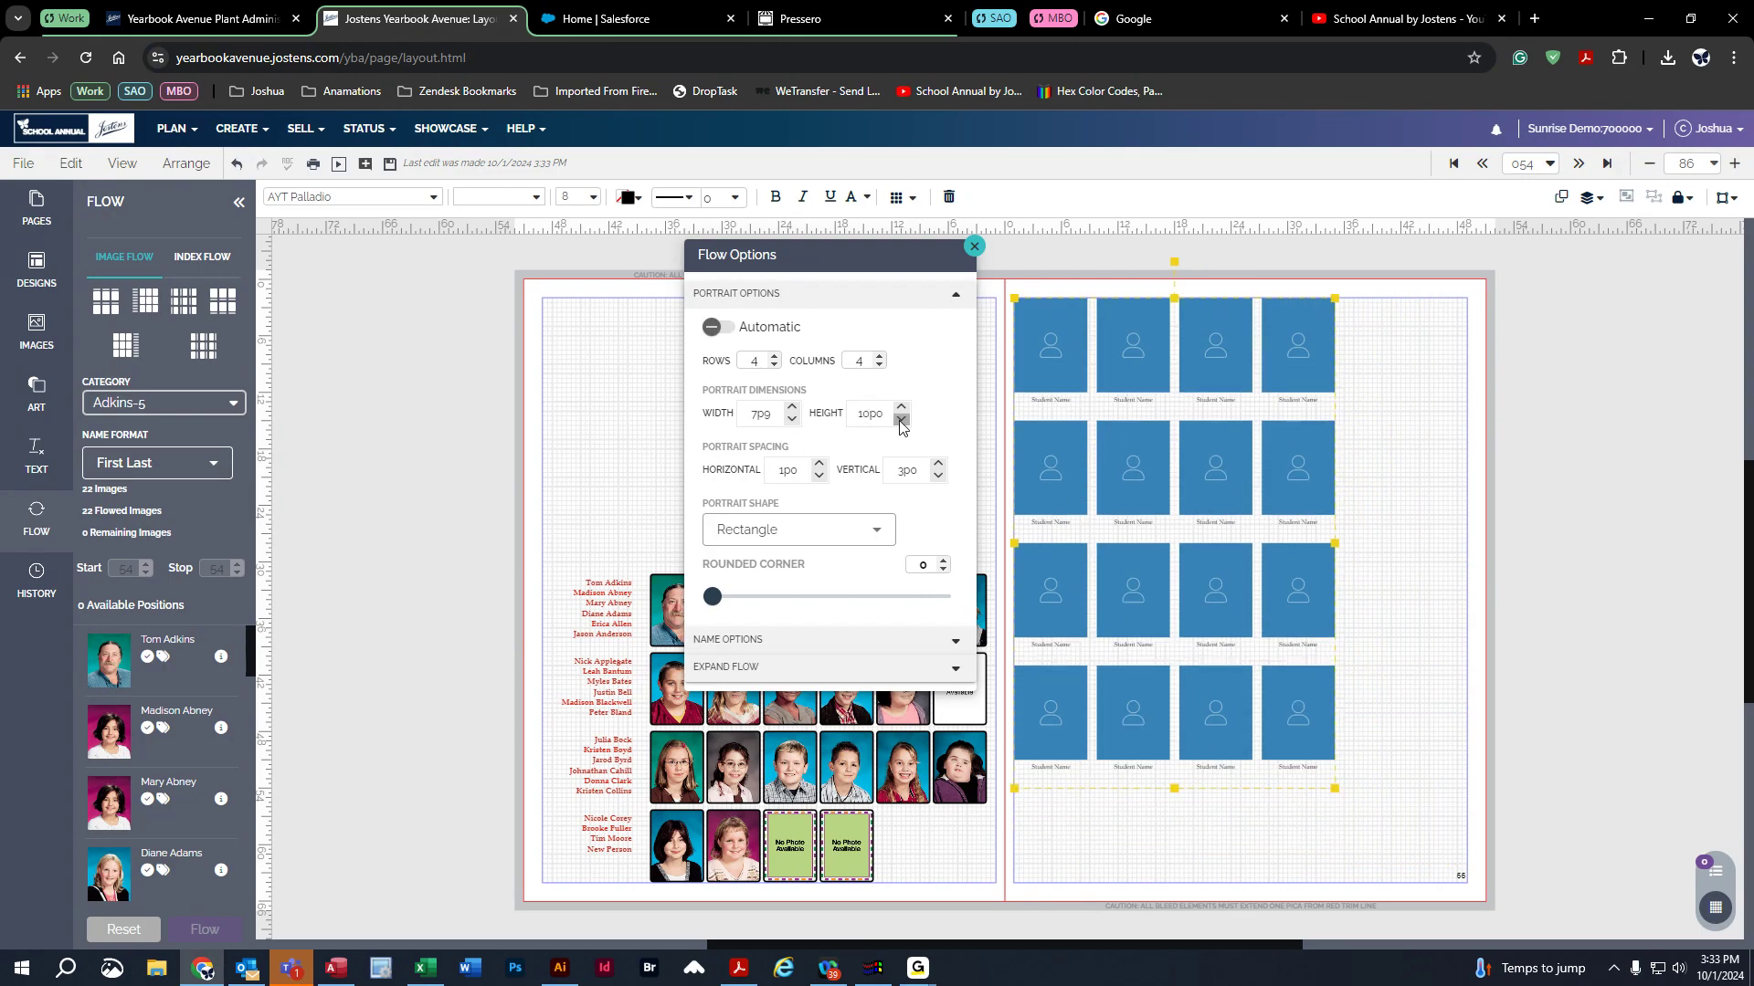
left_click(900, 418)
left_click(902, 408)
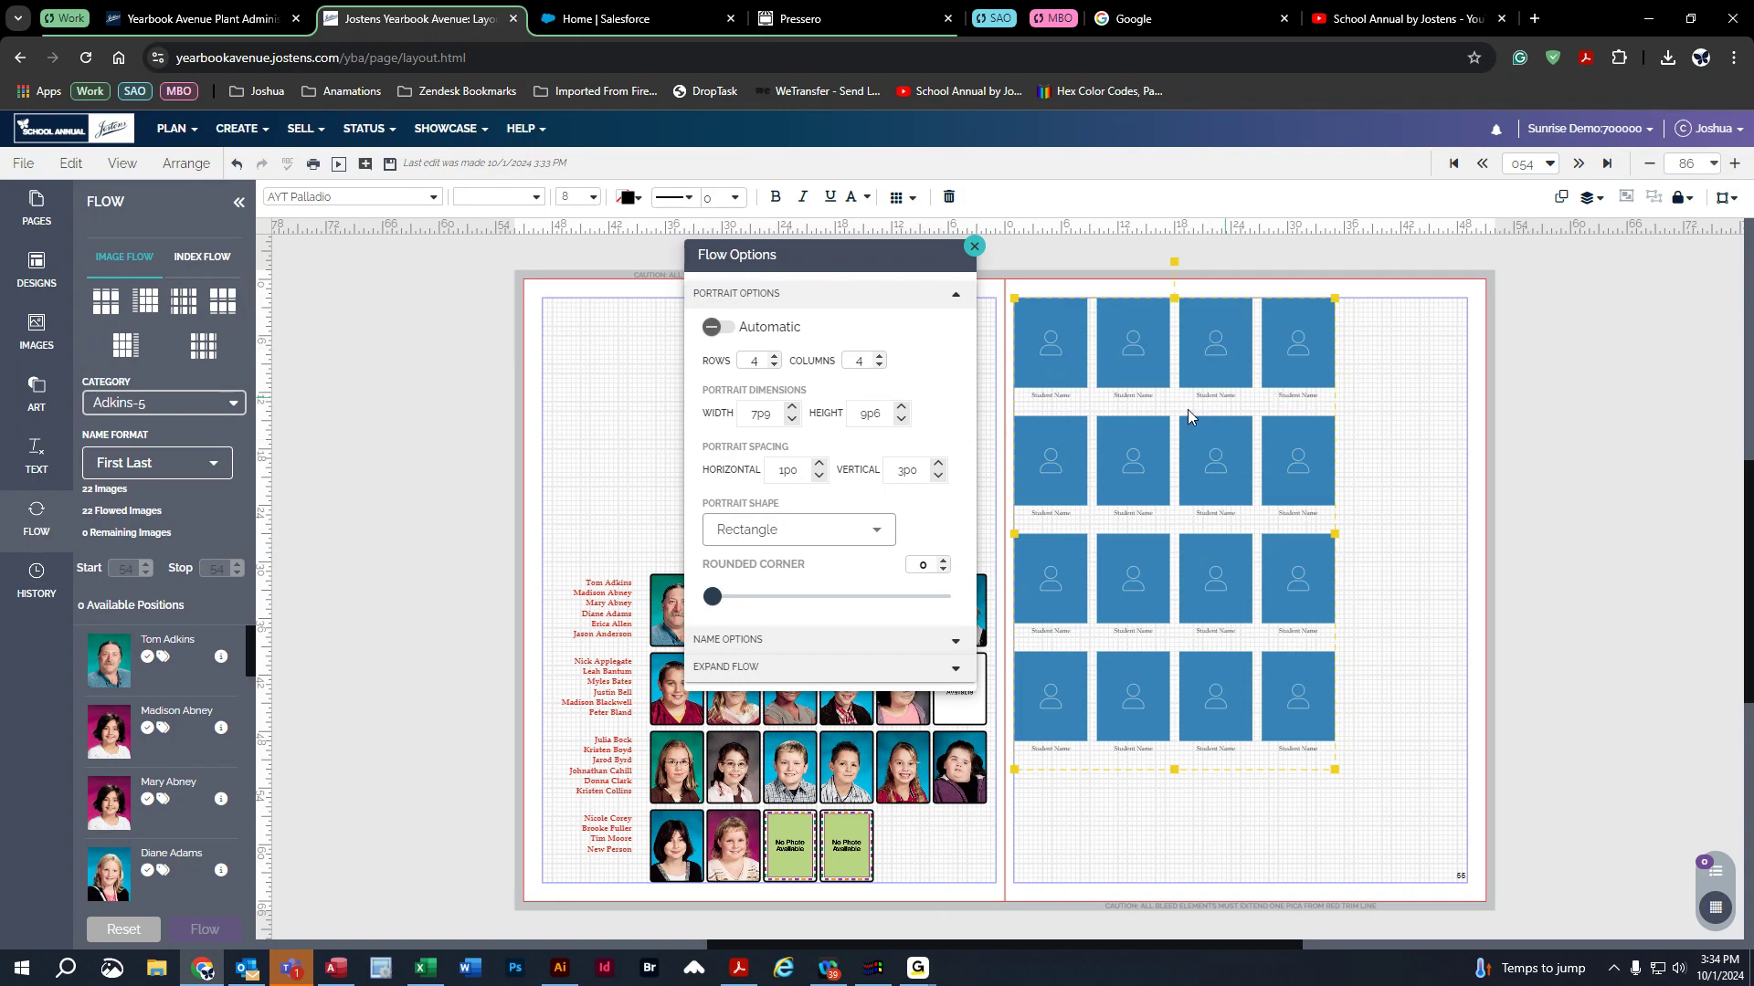
- Expand the facing page's flow to 5 rows and 5 columns with a portrait height of 9p0, and save the change
left_click(775, 358)
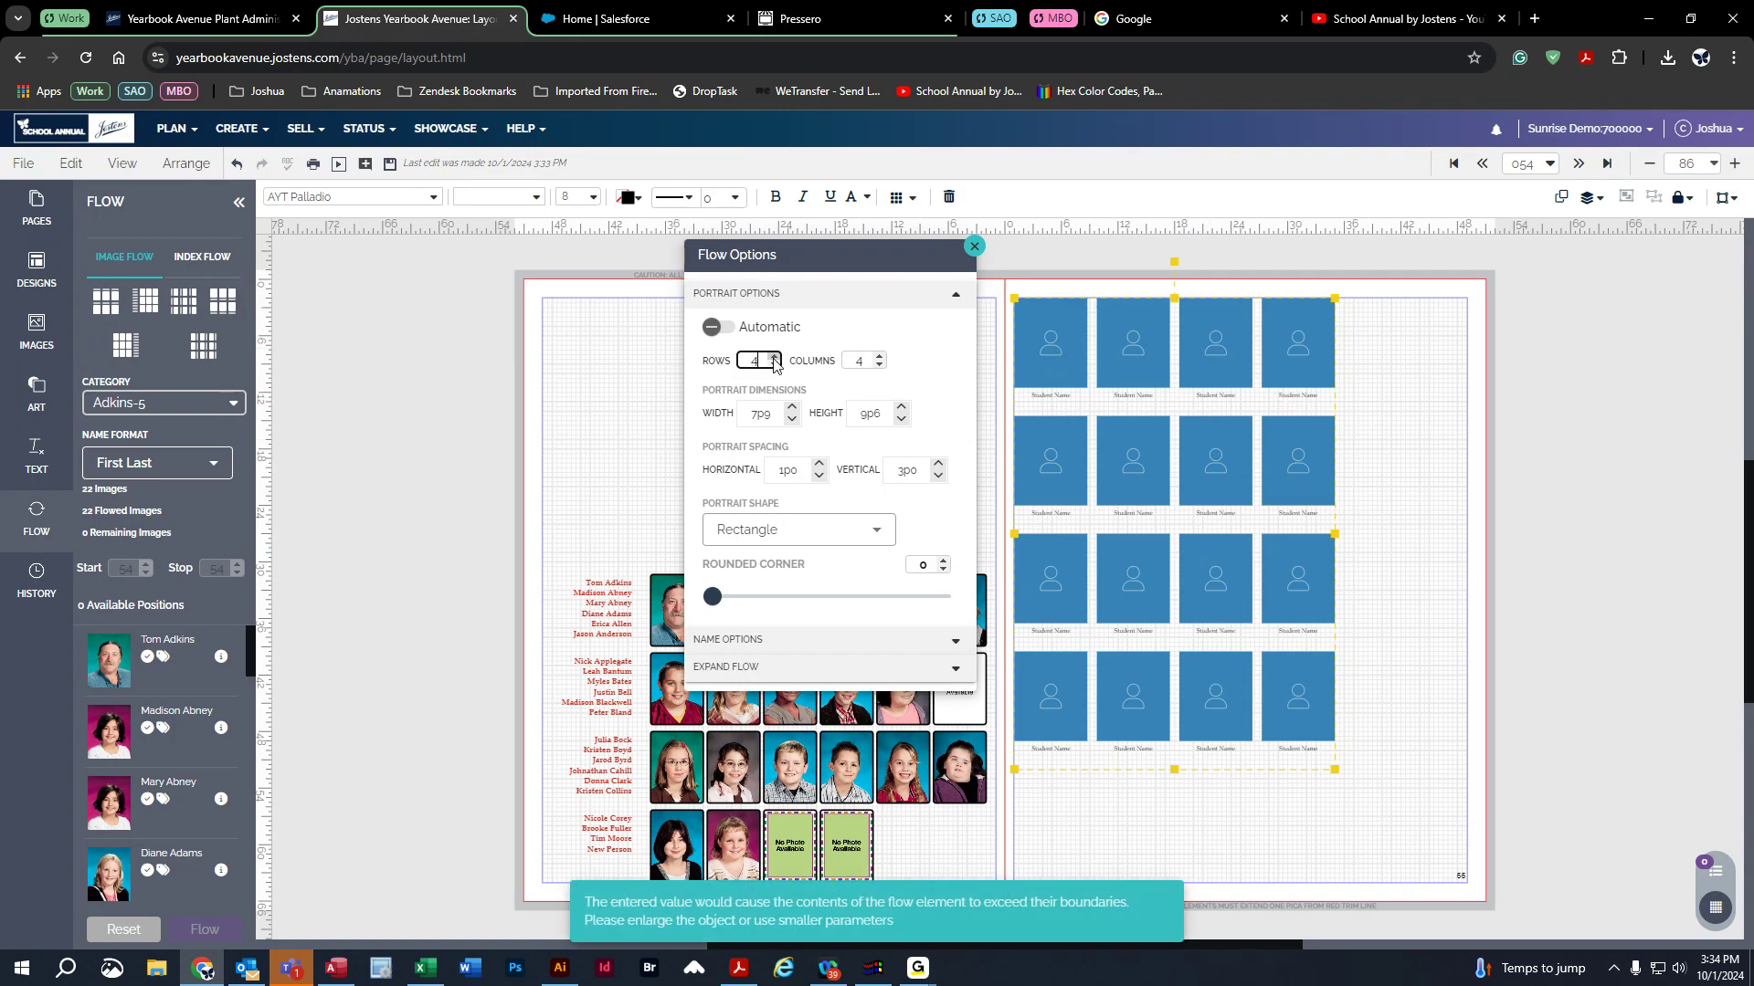
left_click(880, 358)
left_click(882, 365)
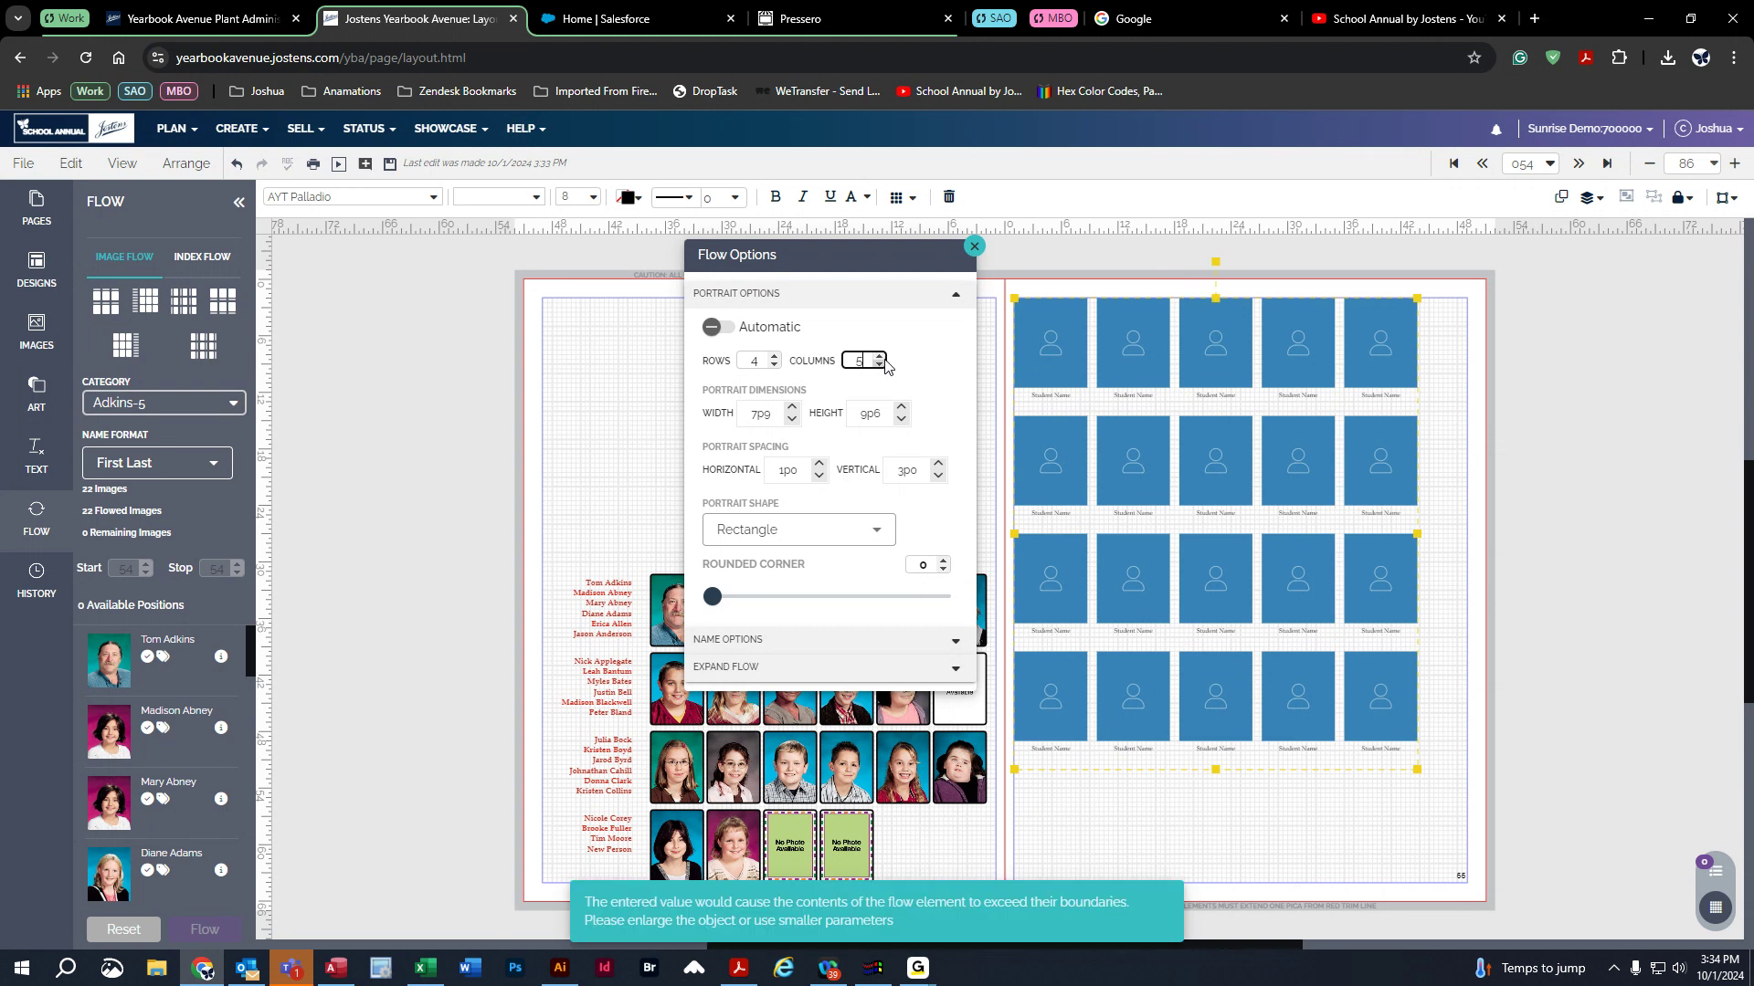
left_click(794, 421)
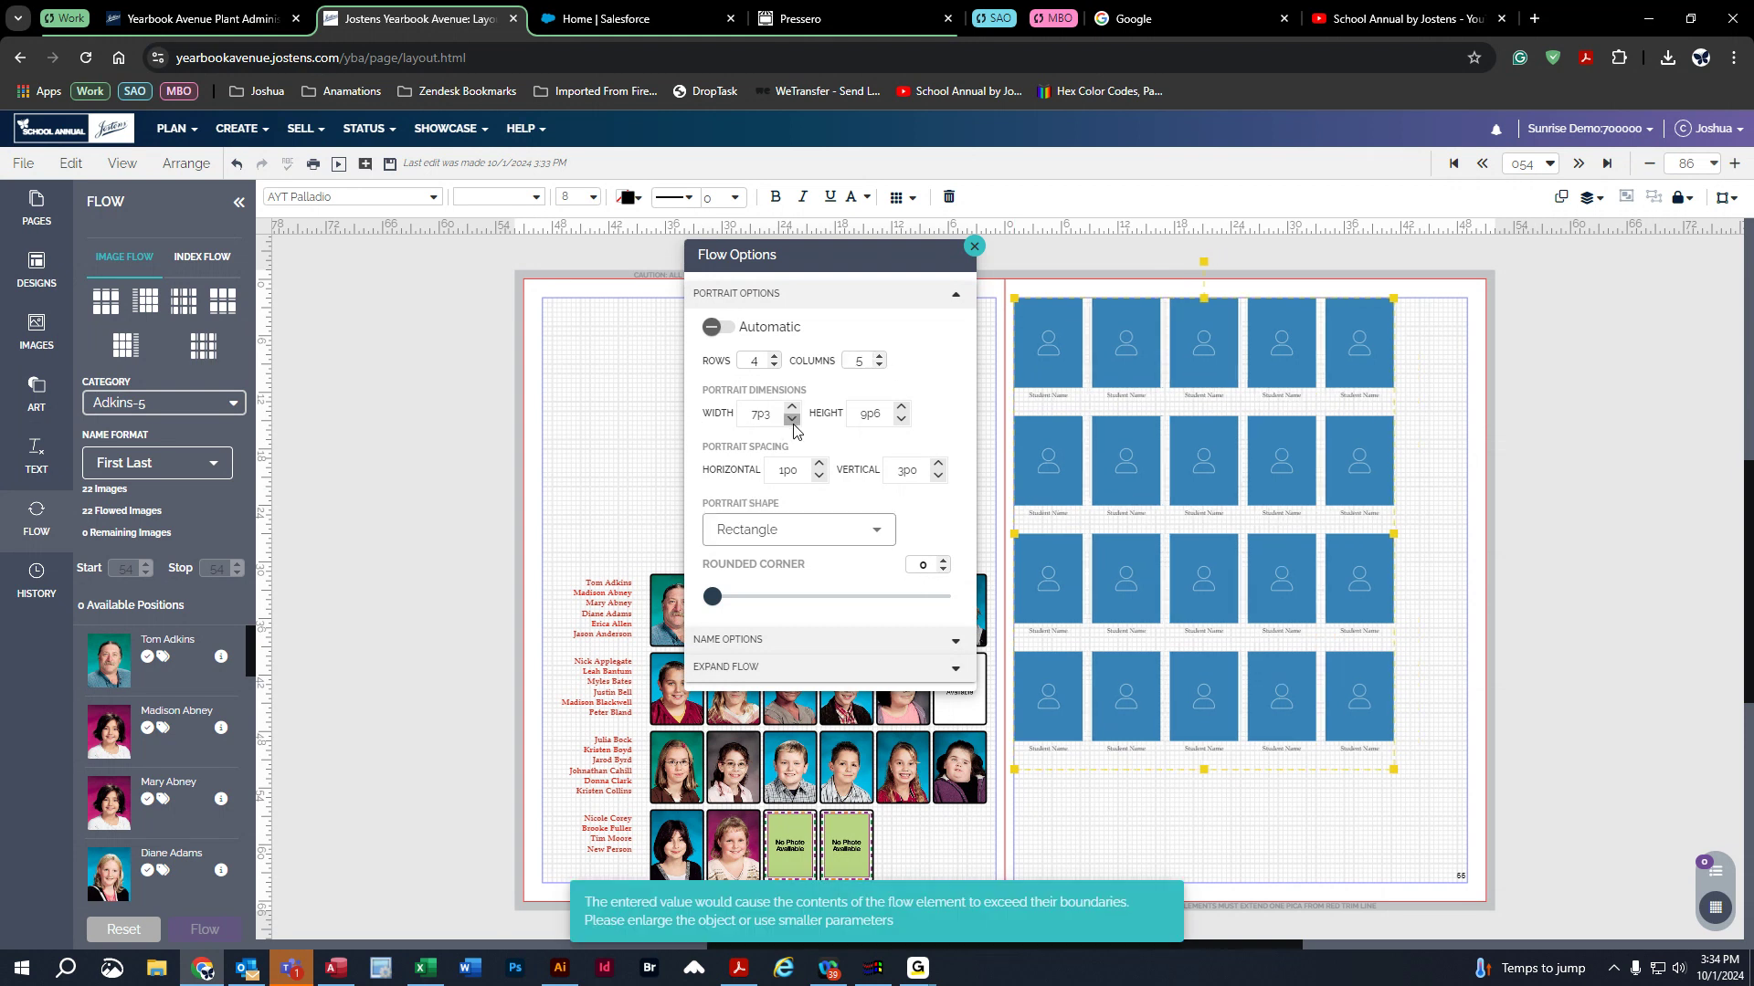
left_click(792, 408)
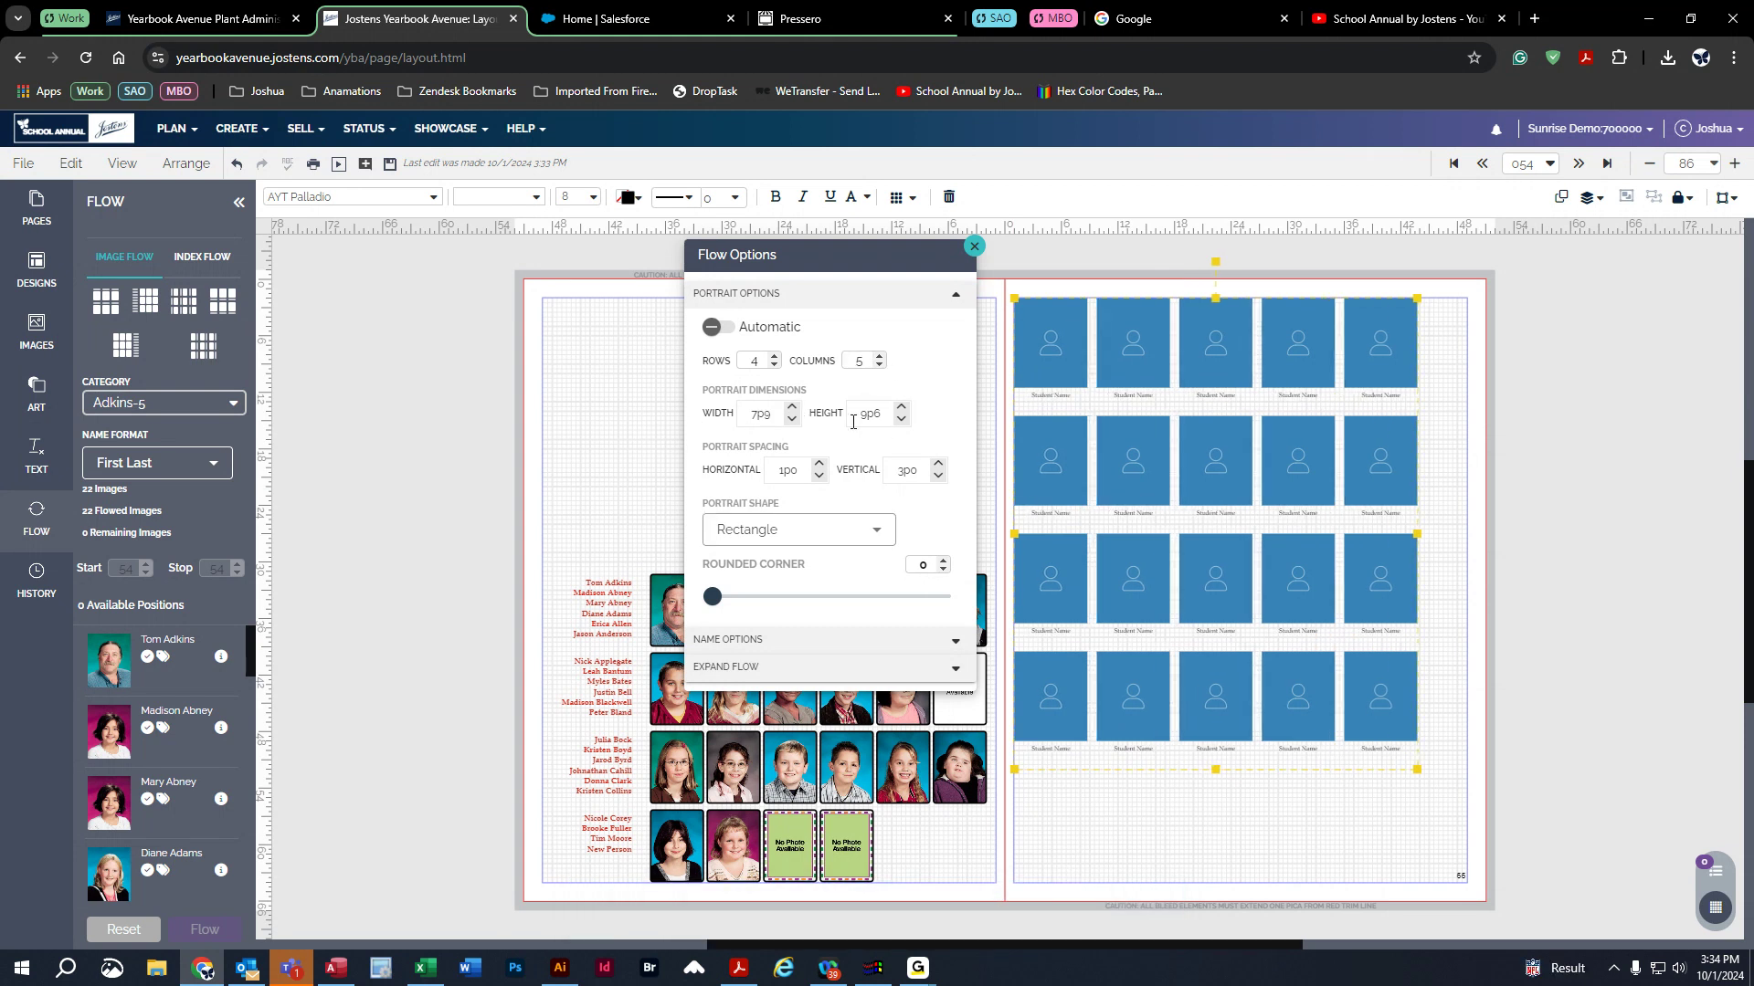
left_click(901, 419)
left_click(775, 357)
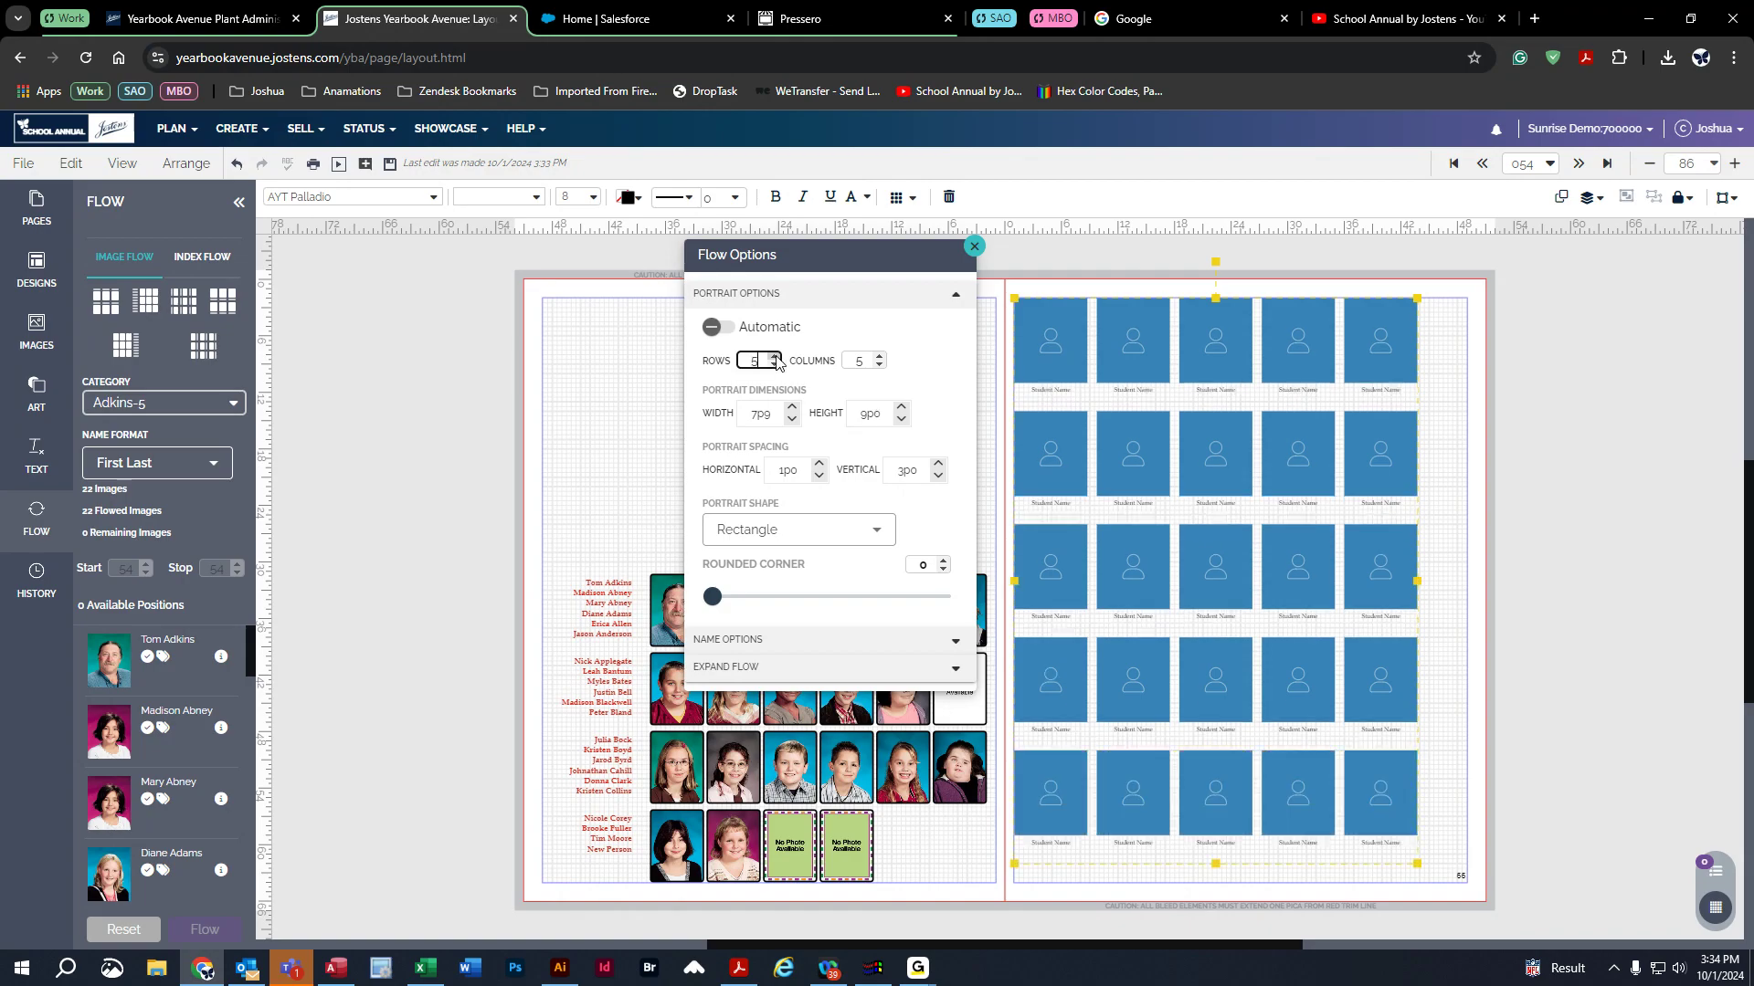
left_click(982, 264)
left_click(975, 250)
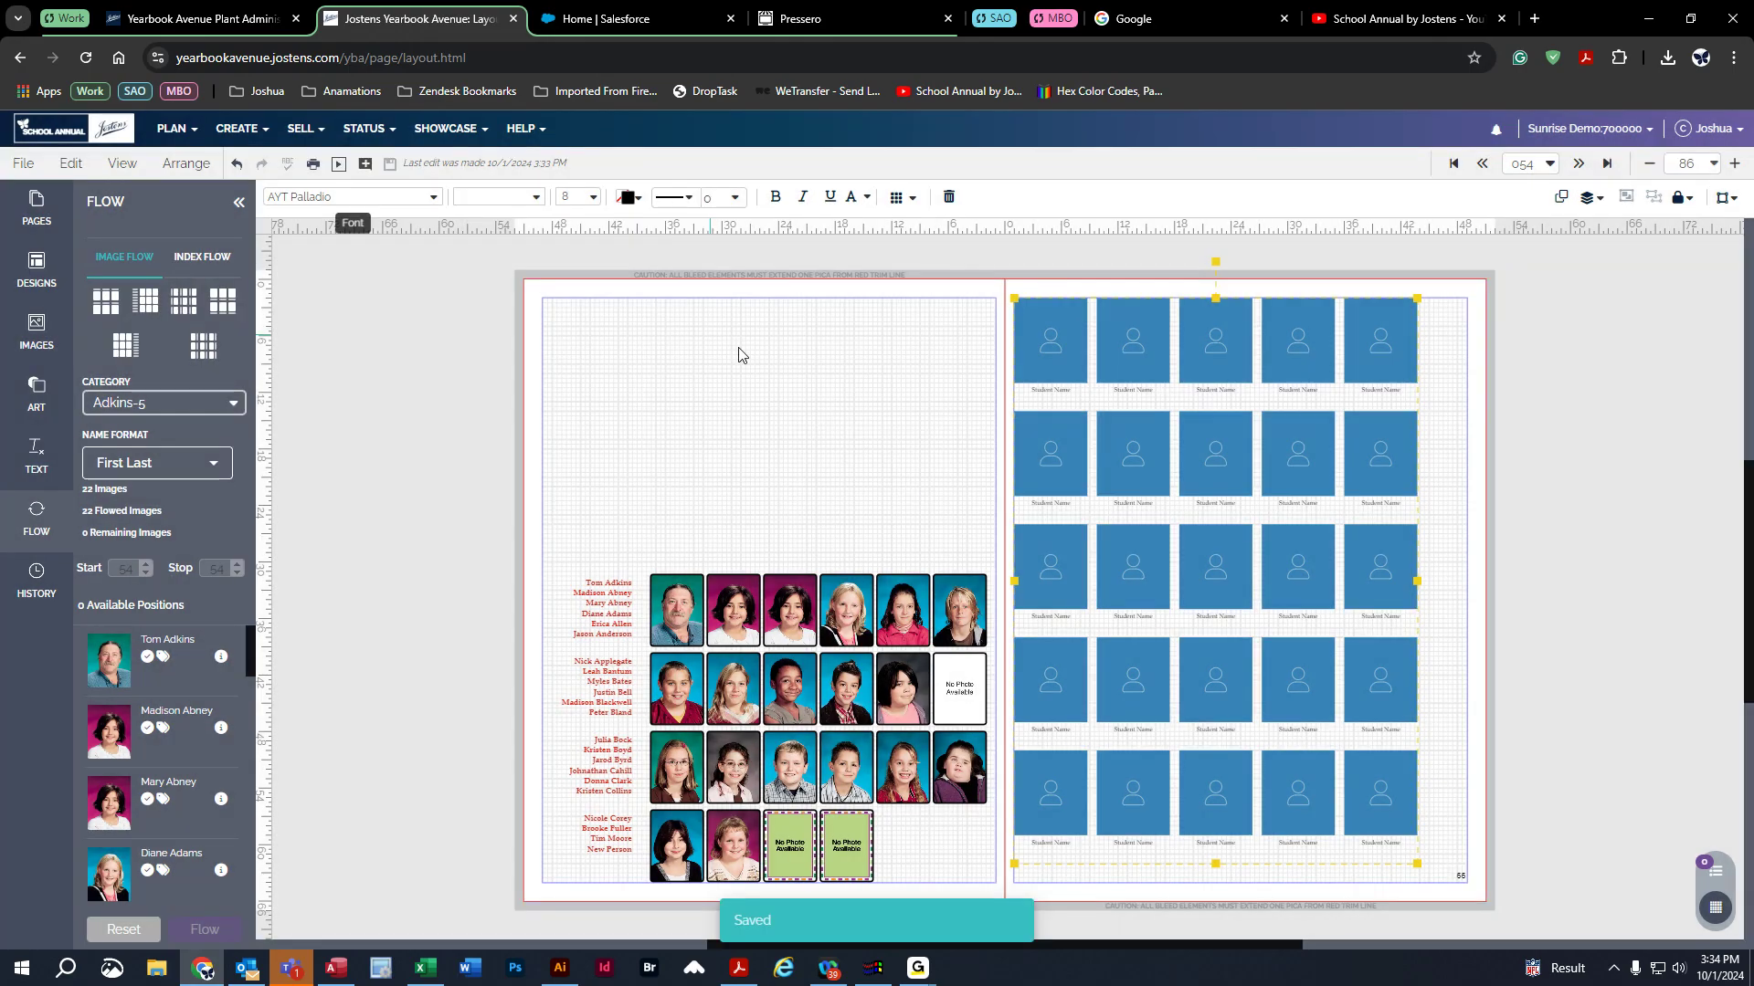
- Move the 5 by 5 flow in from the page's inner and upper margins and set its vertical portrait spacing to 2p0
left_click_drag(1125, 404, 1150, 429)
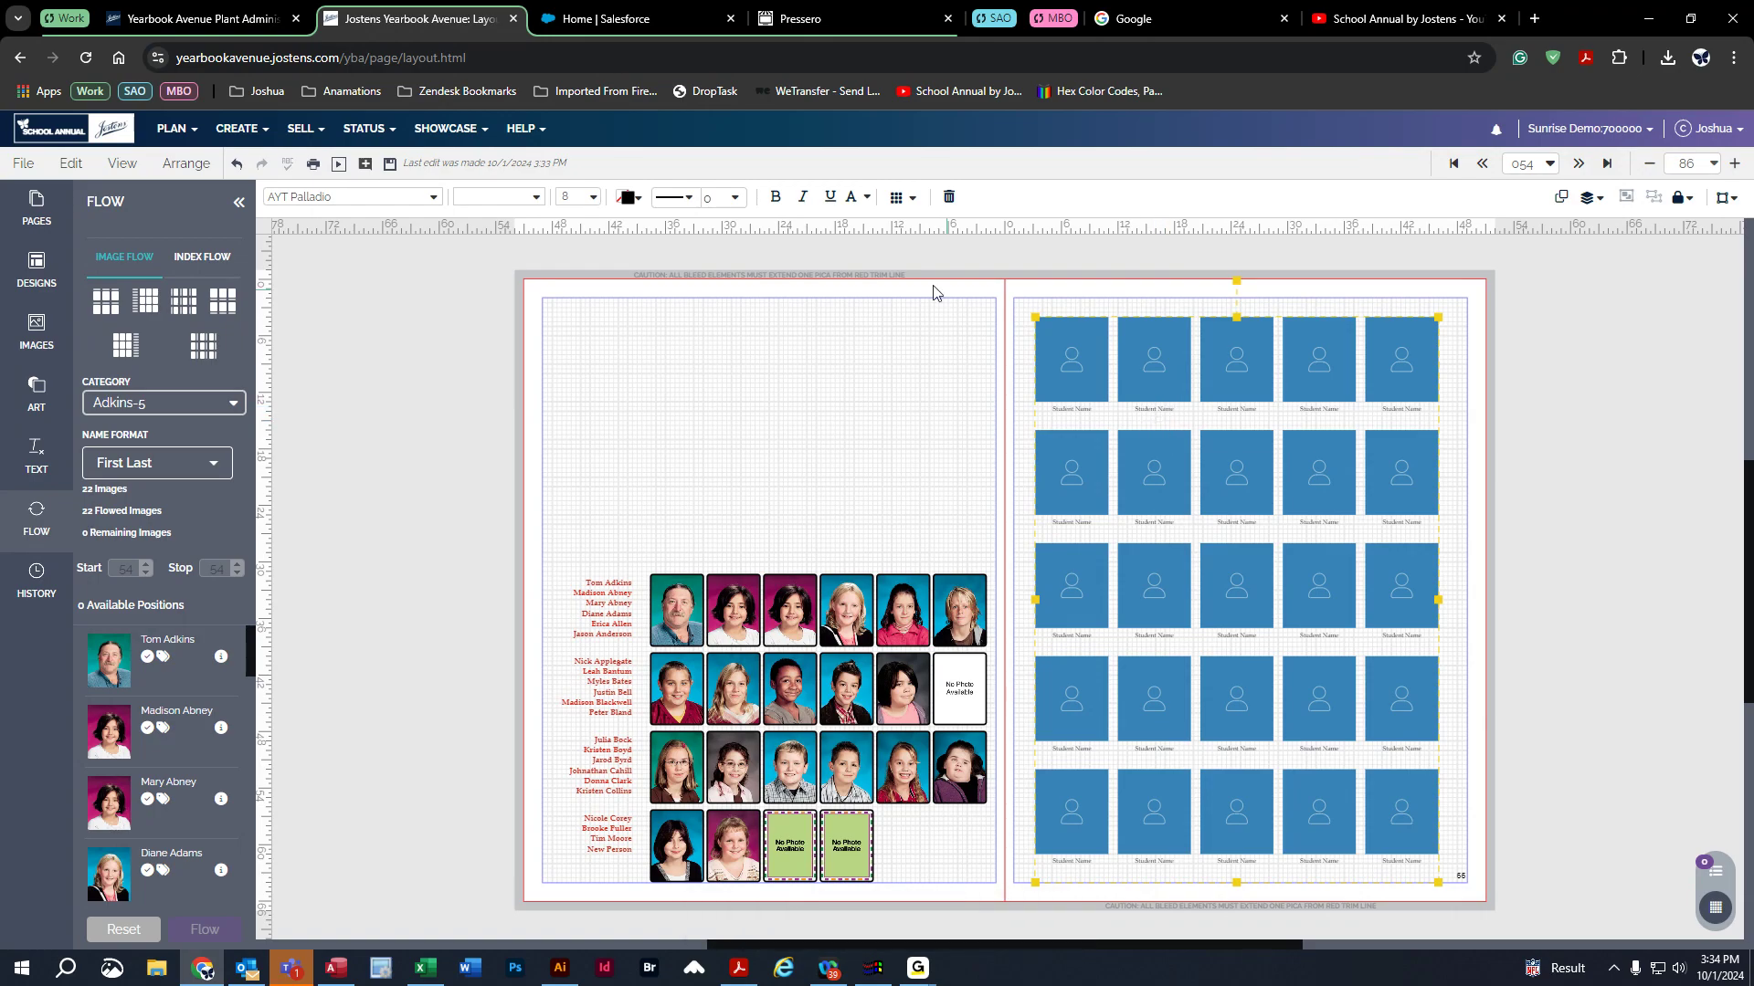
left_click(898, 198)
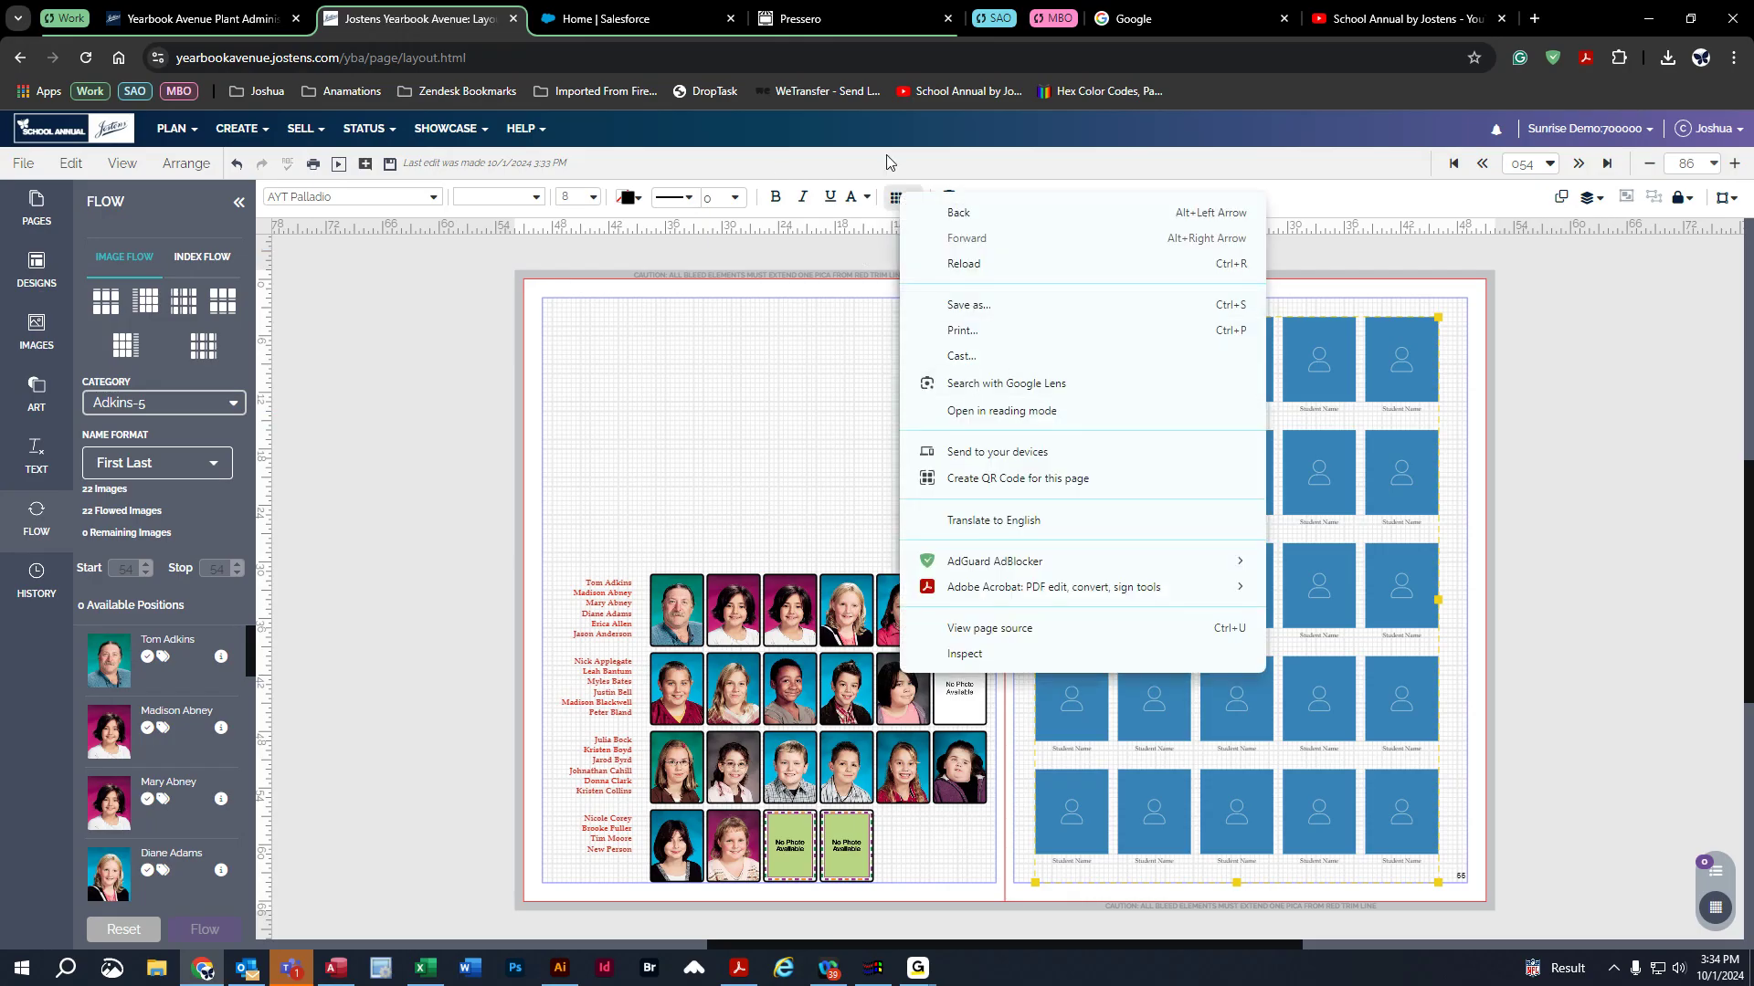
left_click(877, 134)
left_click(1097, 361)
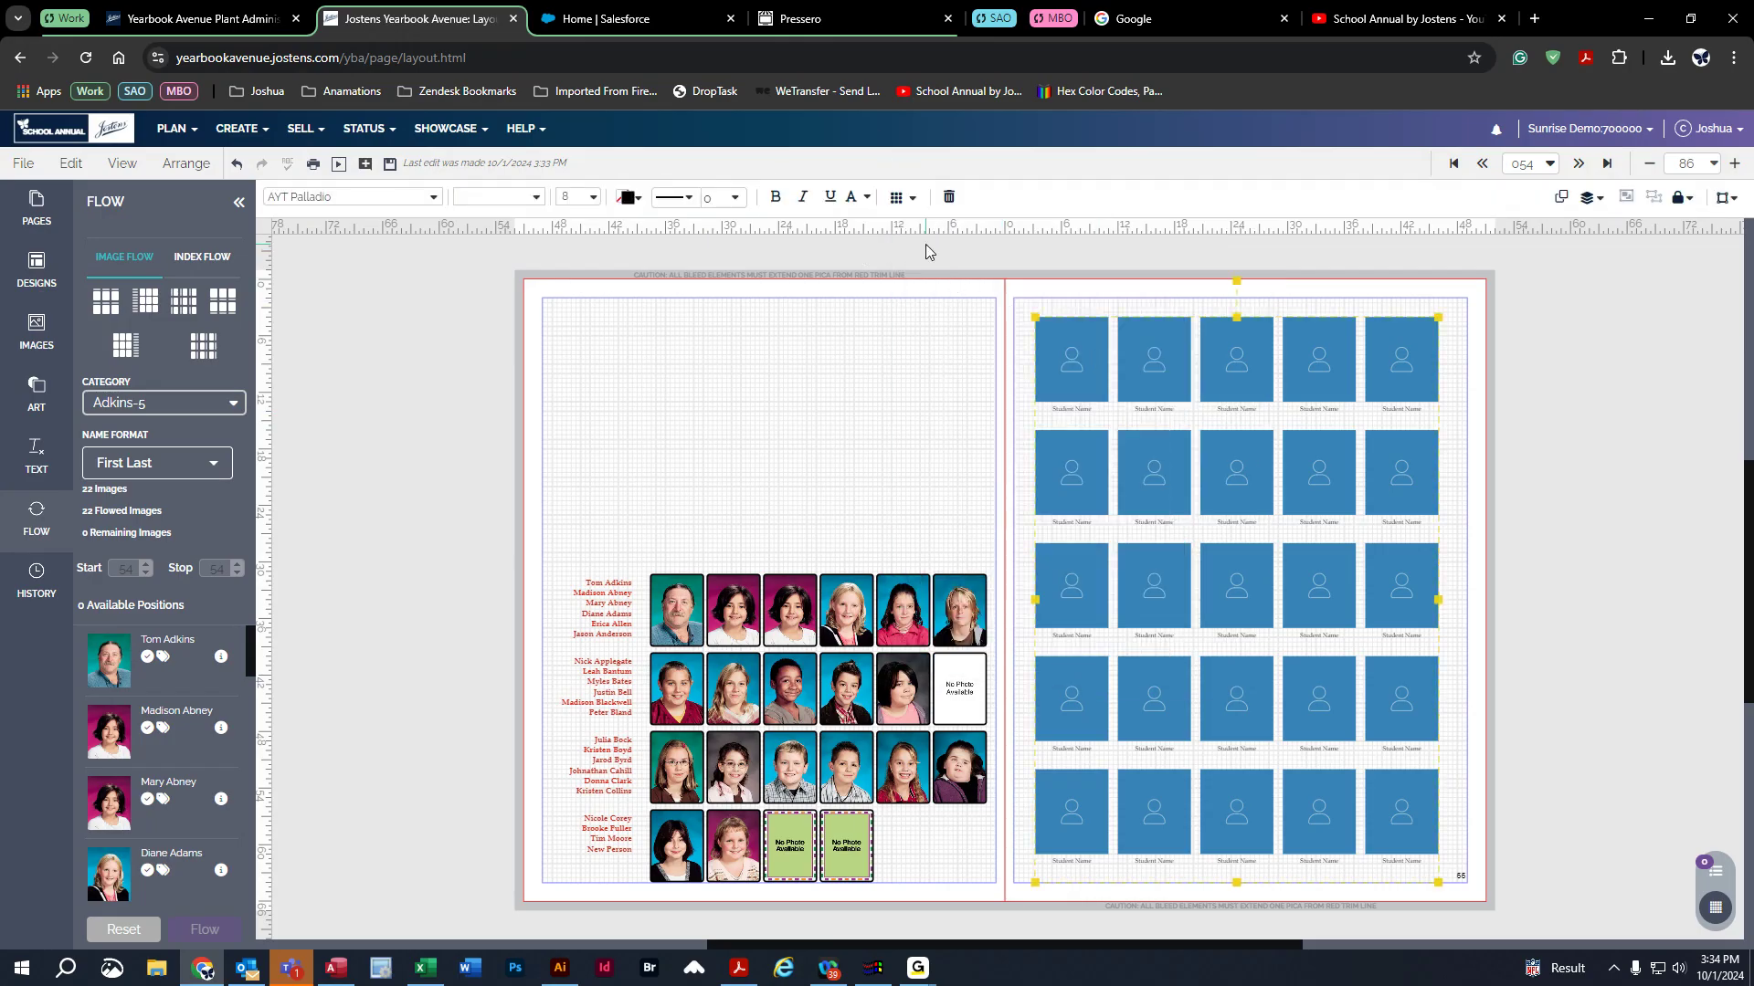
left_click(898, 199)
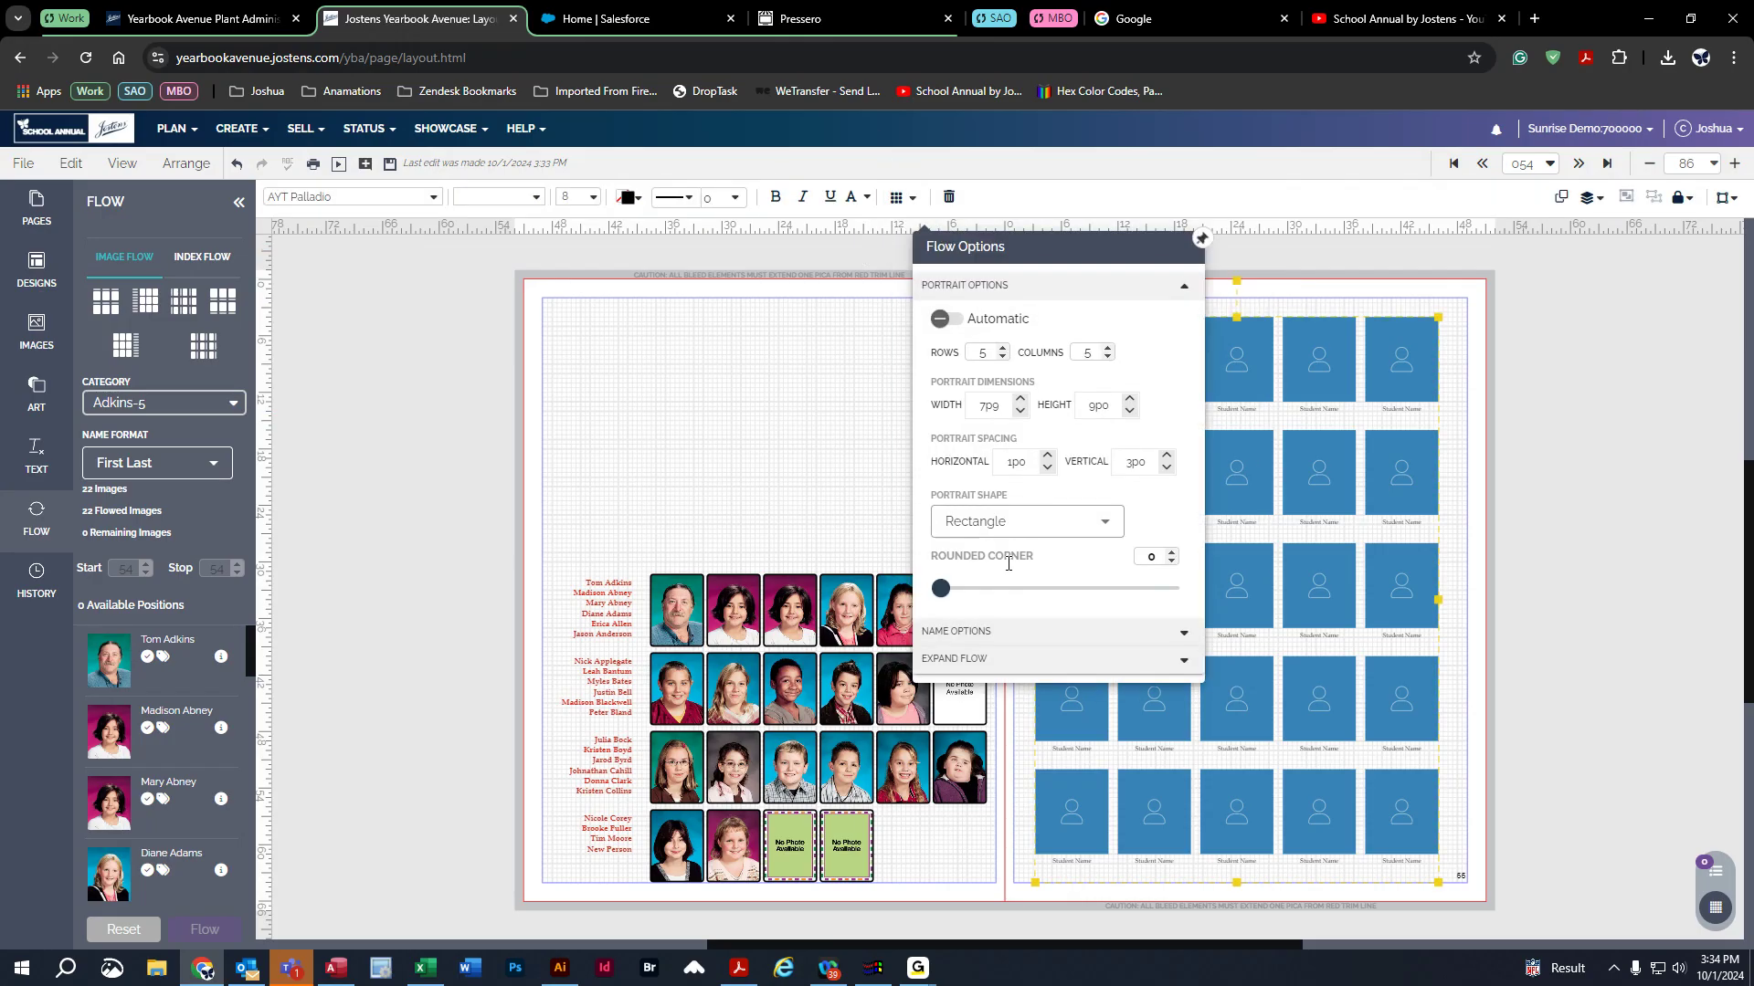
left_click(1166, 467)
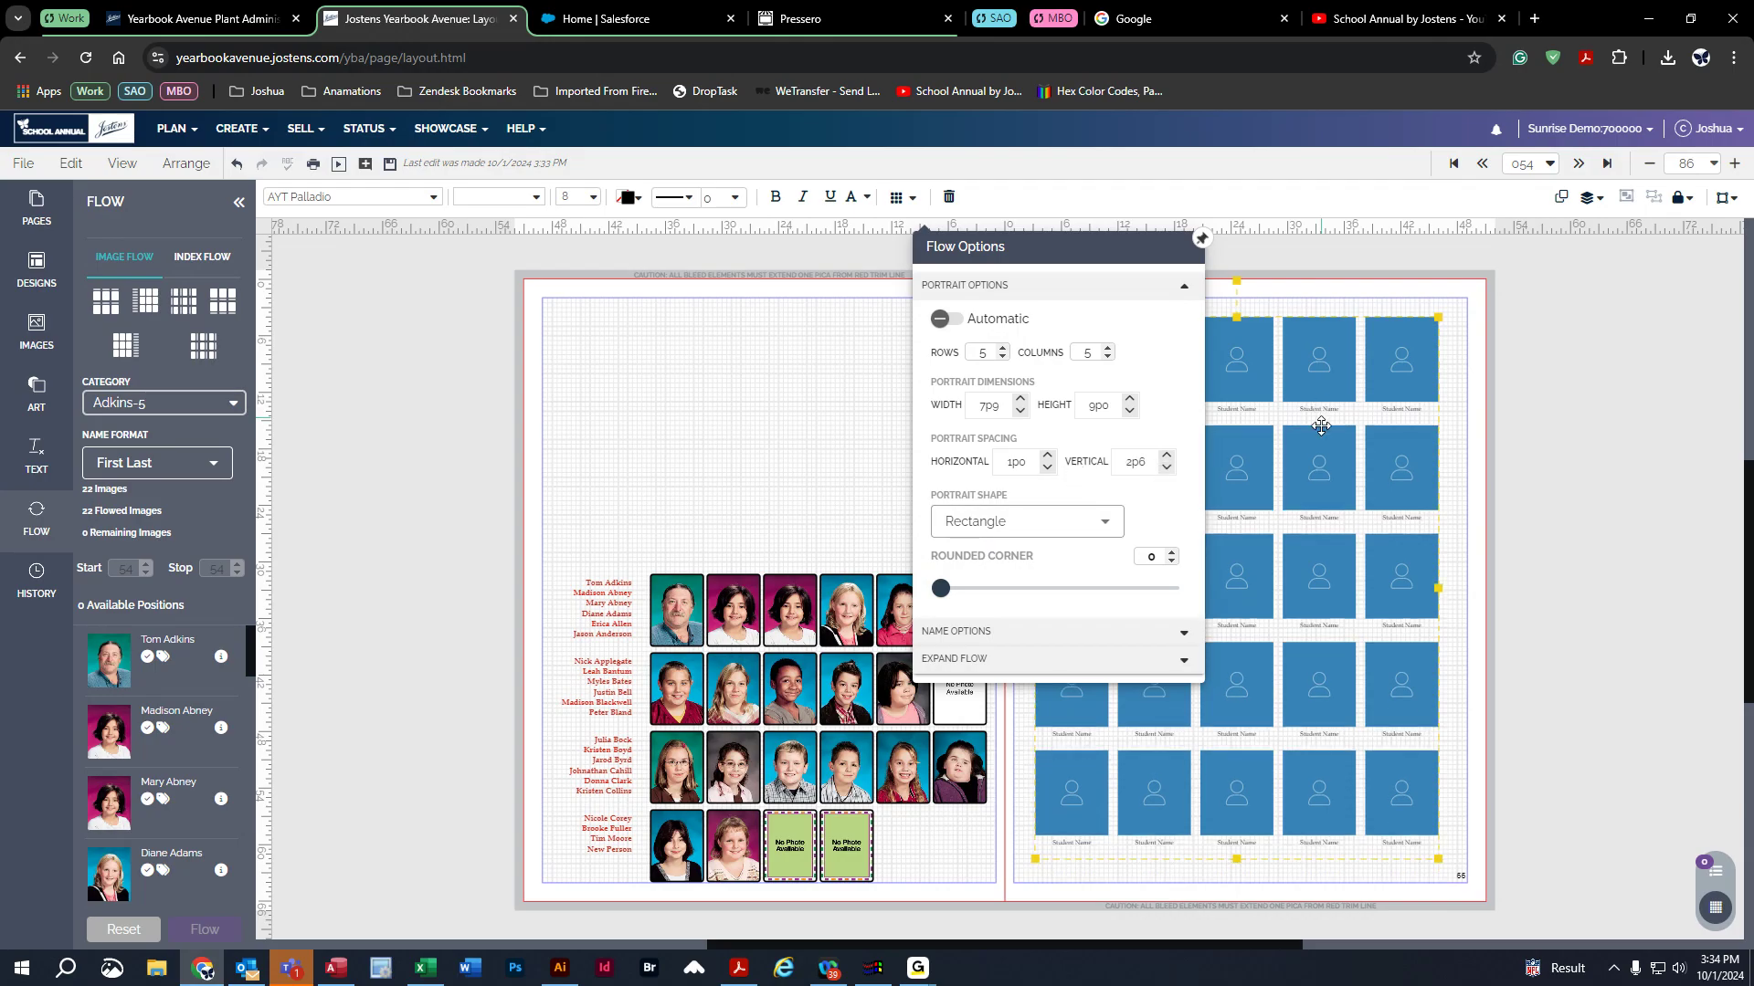
left_click(1166, 468)
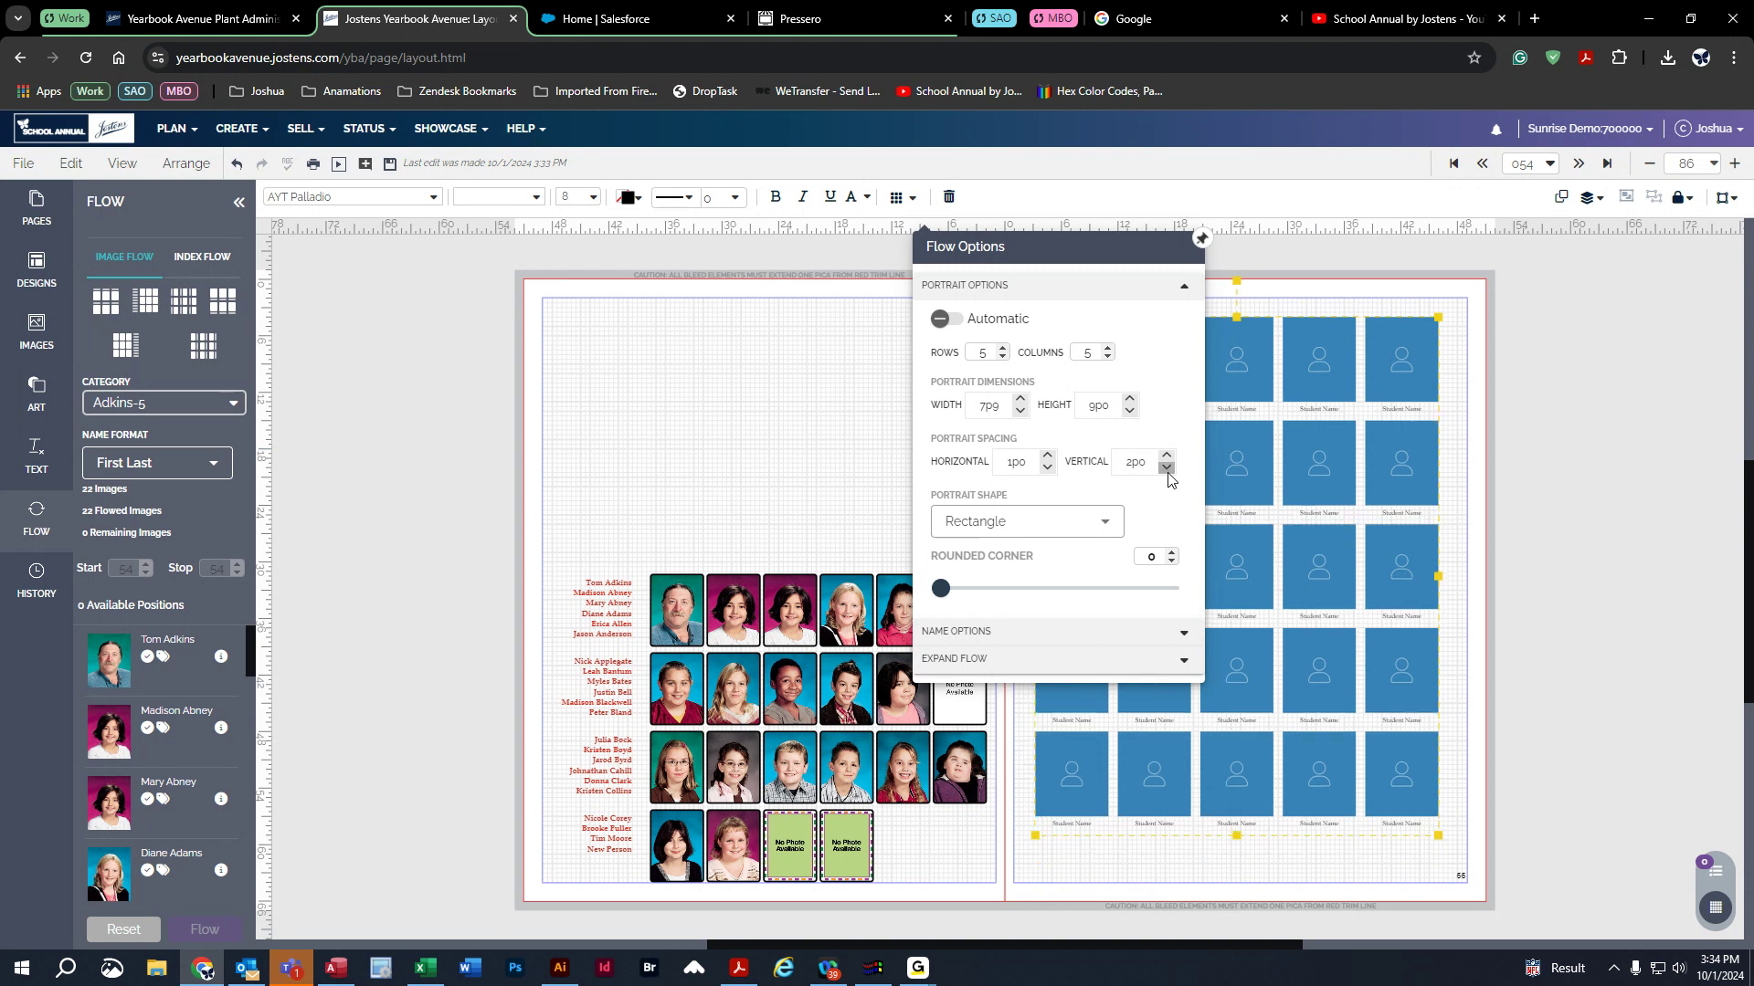
- Move the 5 by 5 flow down to the page's lower margin and deselect it
left_click(902, 203)
left_click_drag(1248, 399, 1246, 457)
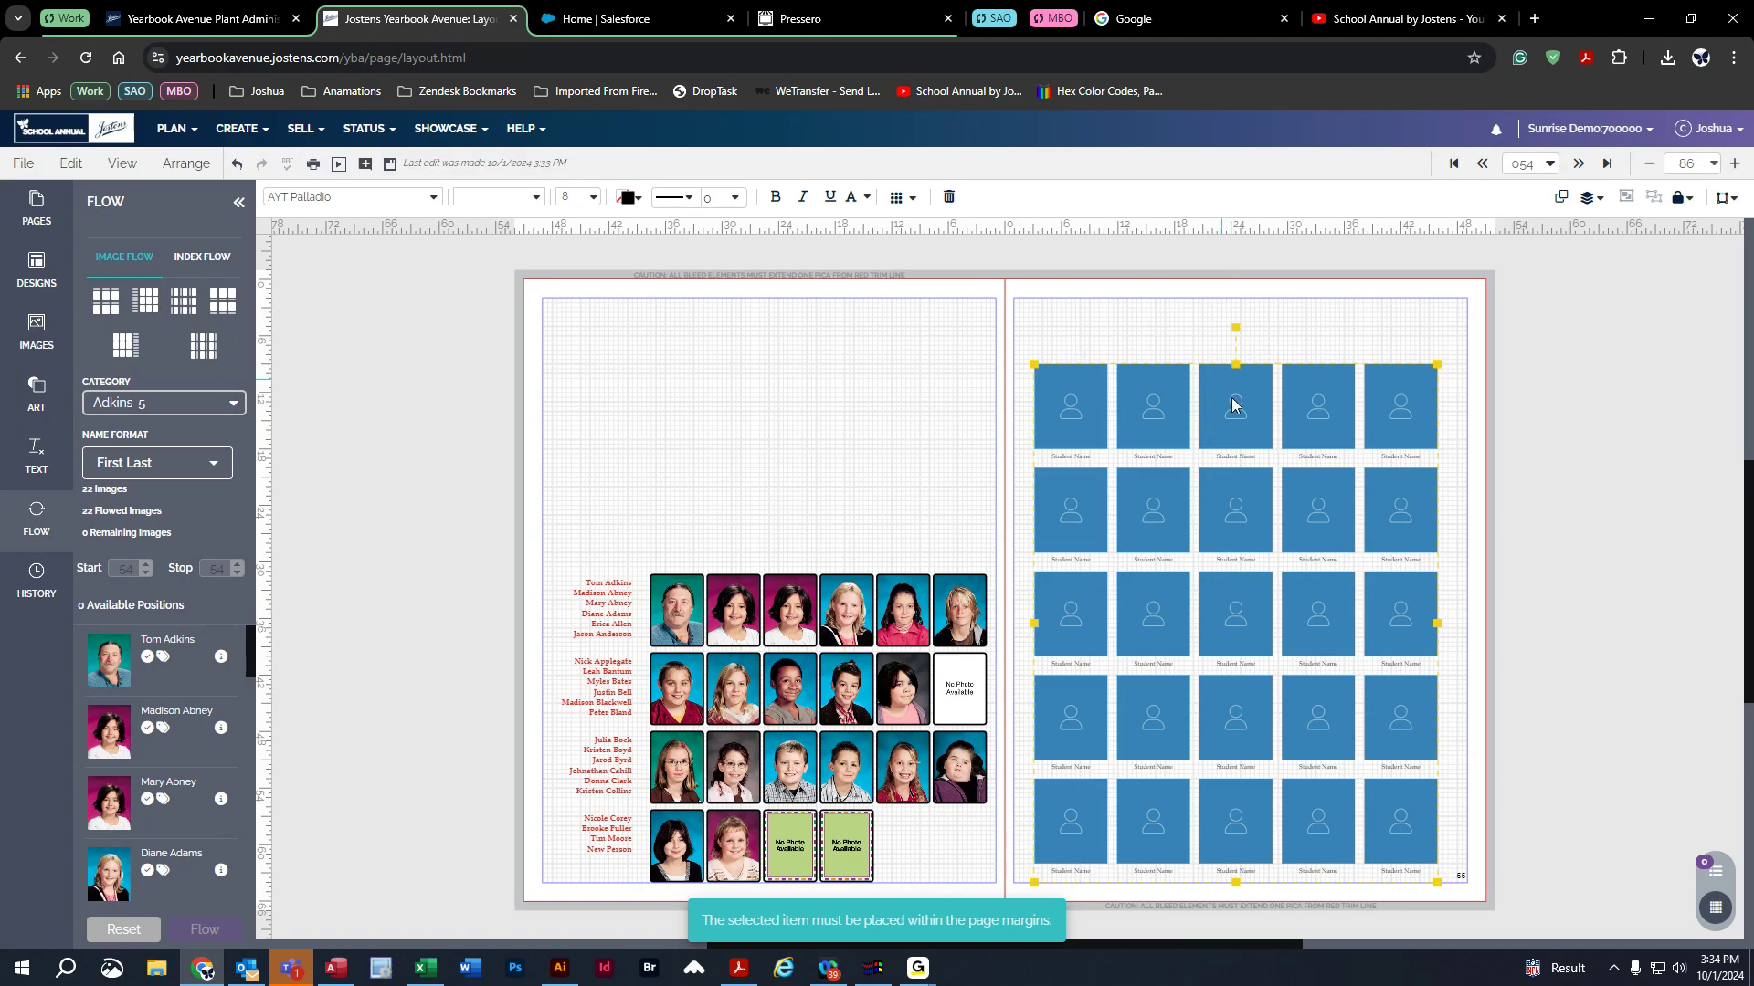
left_click(1591, 561)
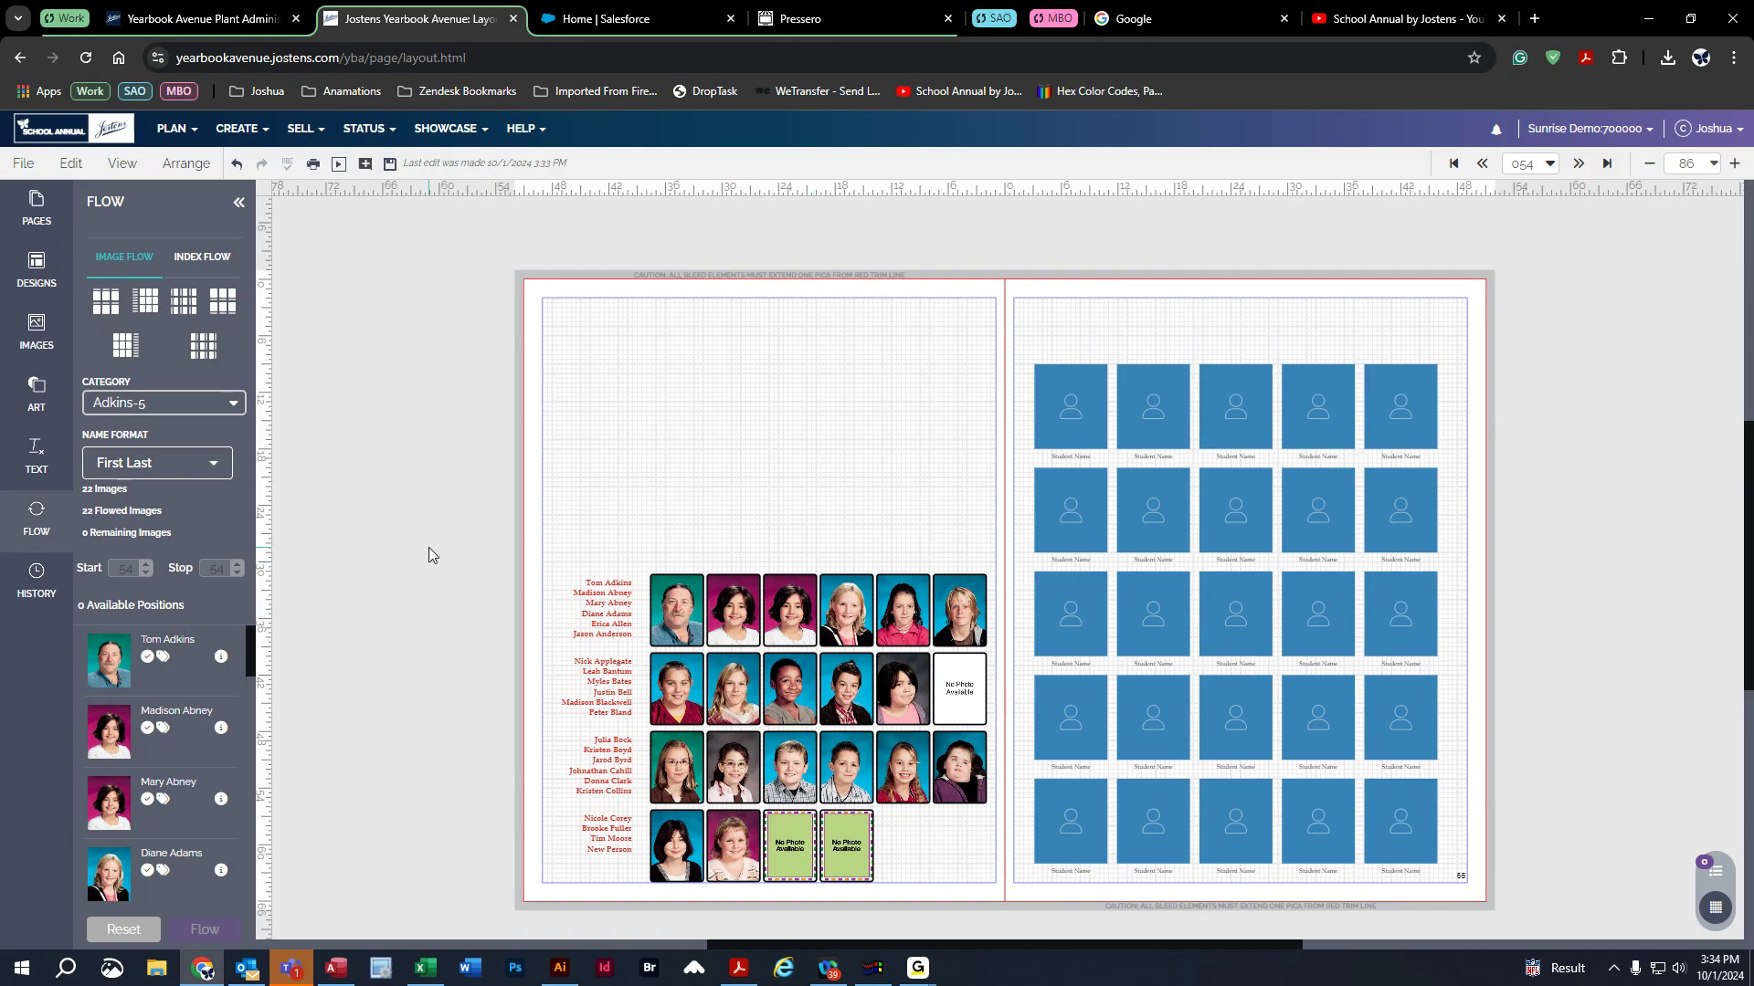
- Reset the flowed Adkins-5 portraits in the flow on page 054
left_click(820, 612)
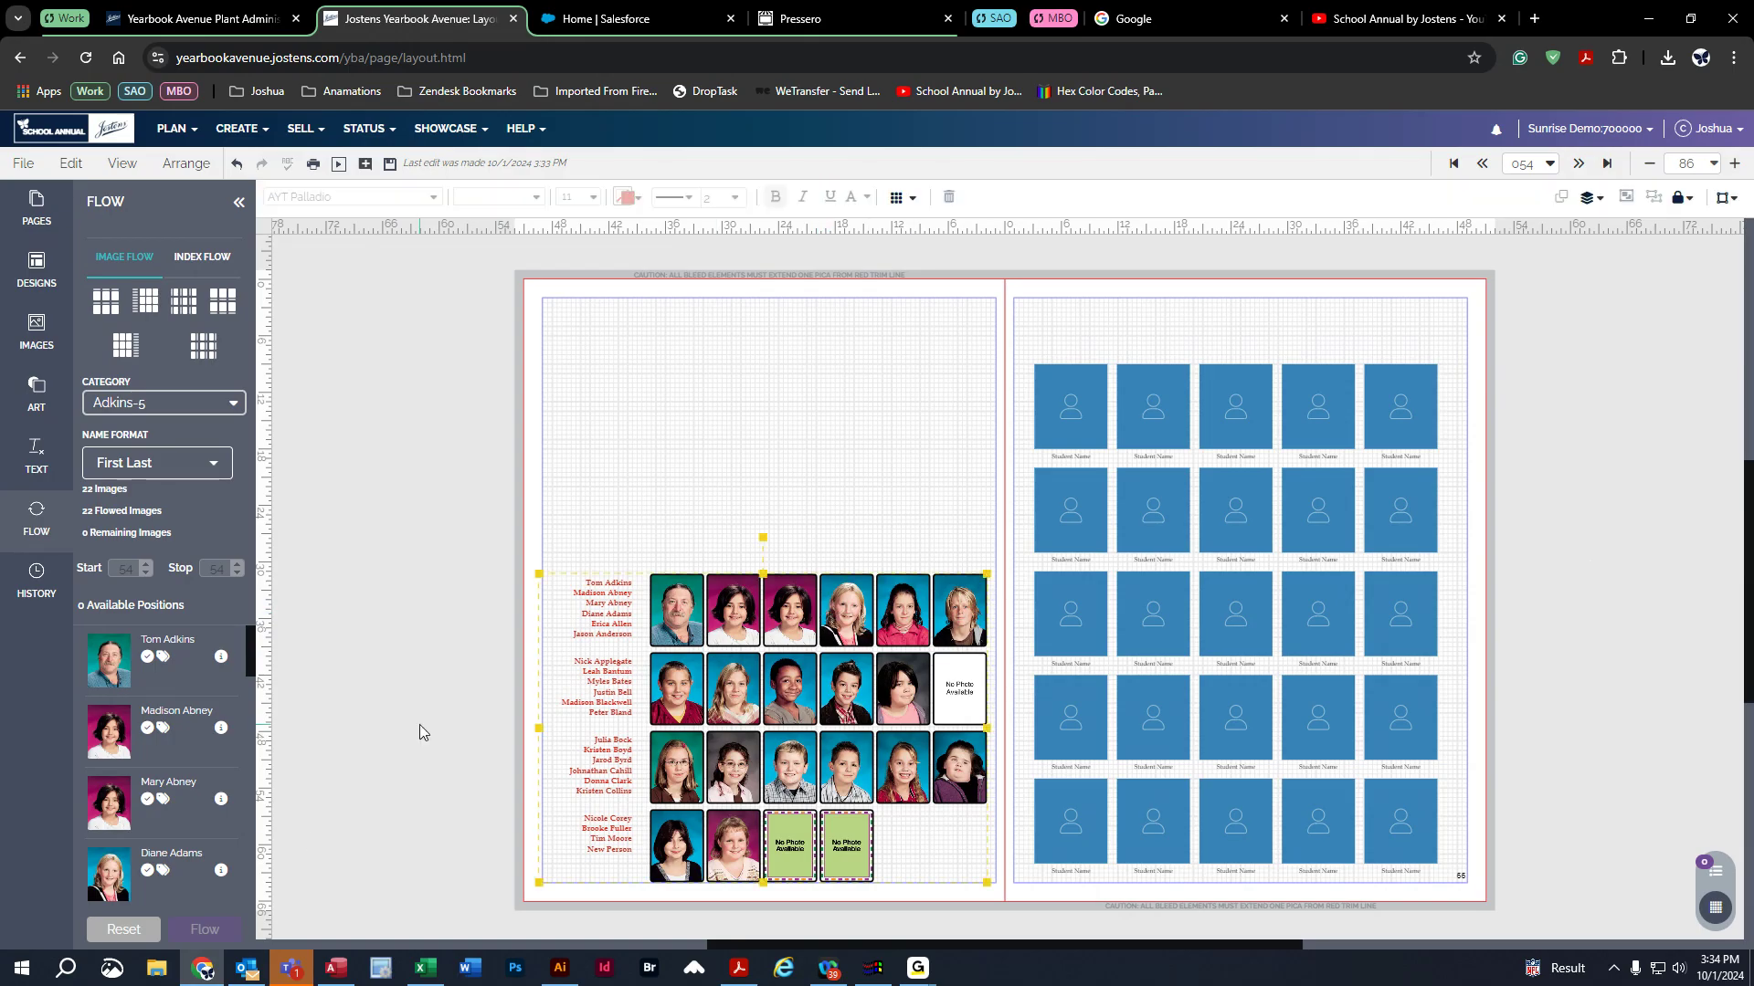
left_click(159, 921)
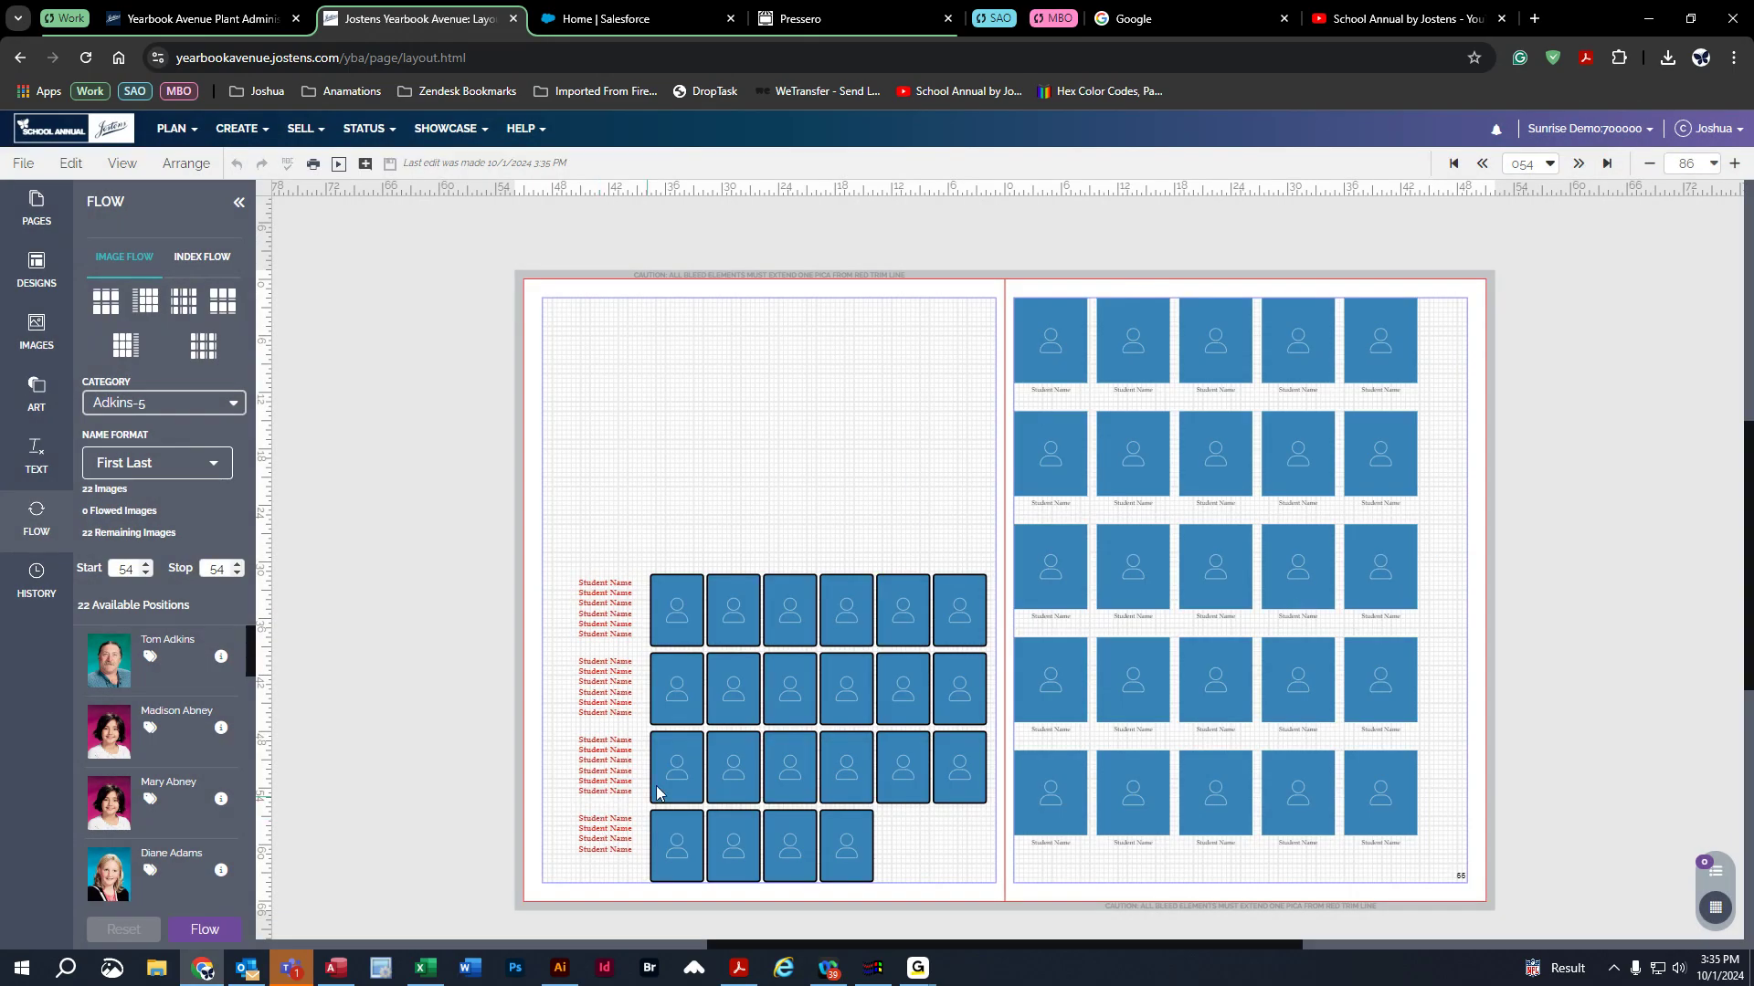